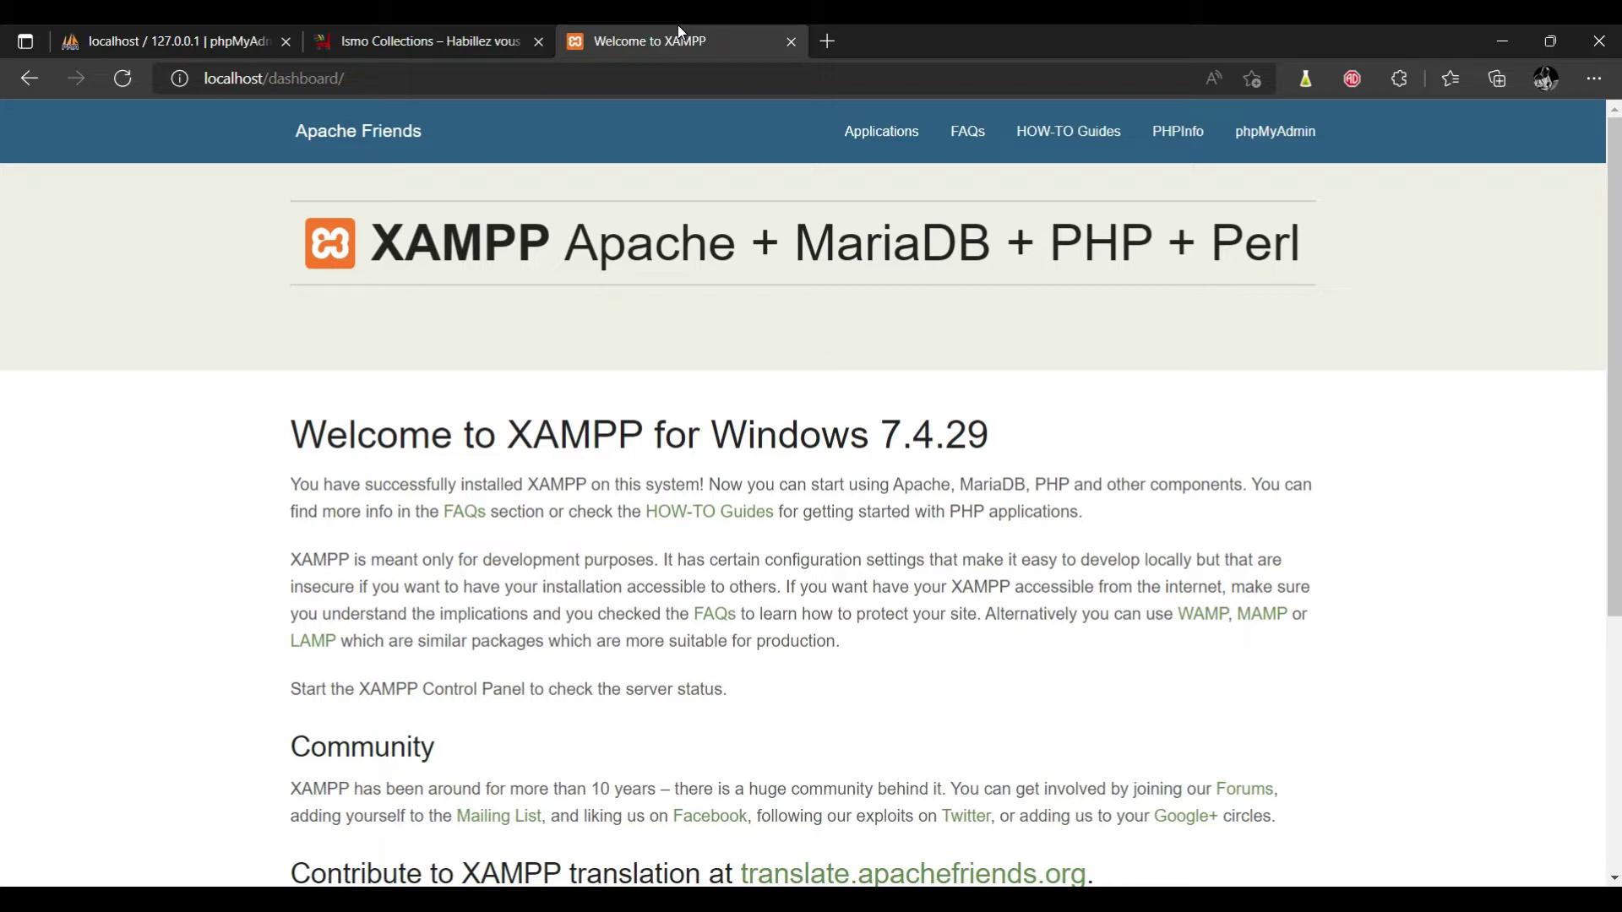
Browse the local shop's Boutique page, then return to the XAMPP dashboard.
left_click(415, 42)
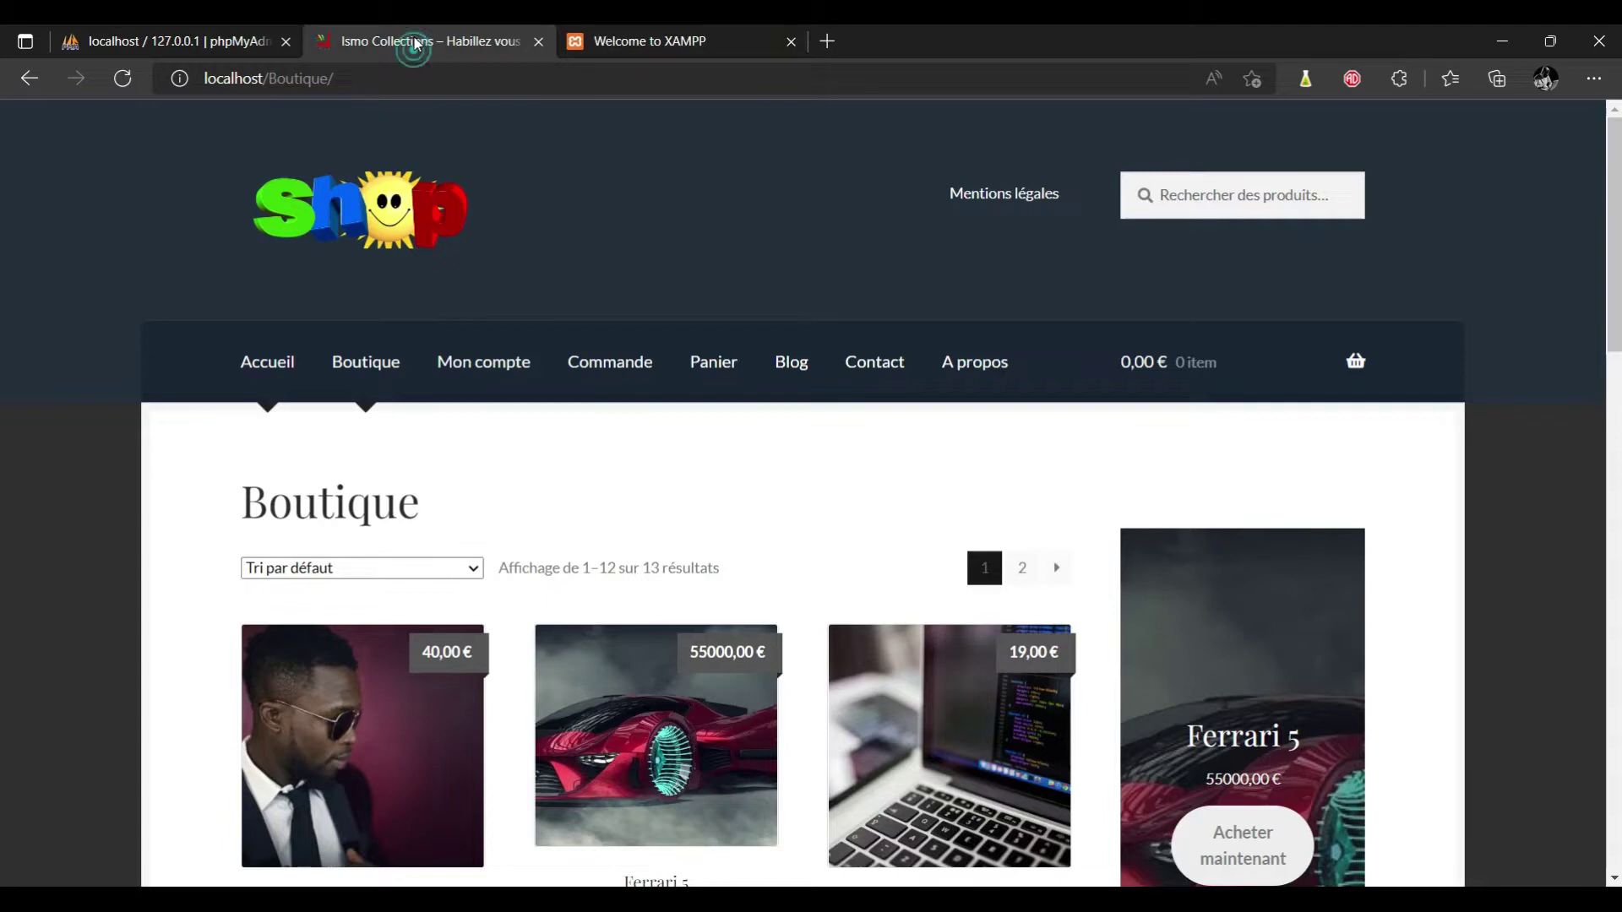
scroll(415, 44, "down", 10)
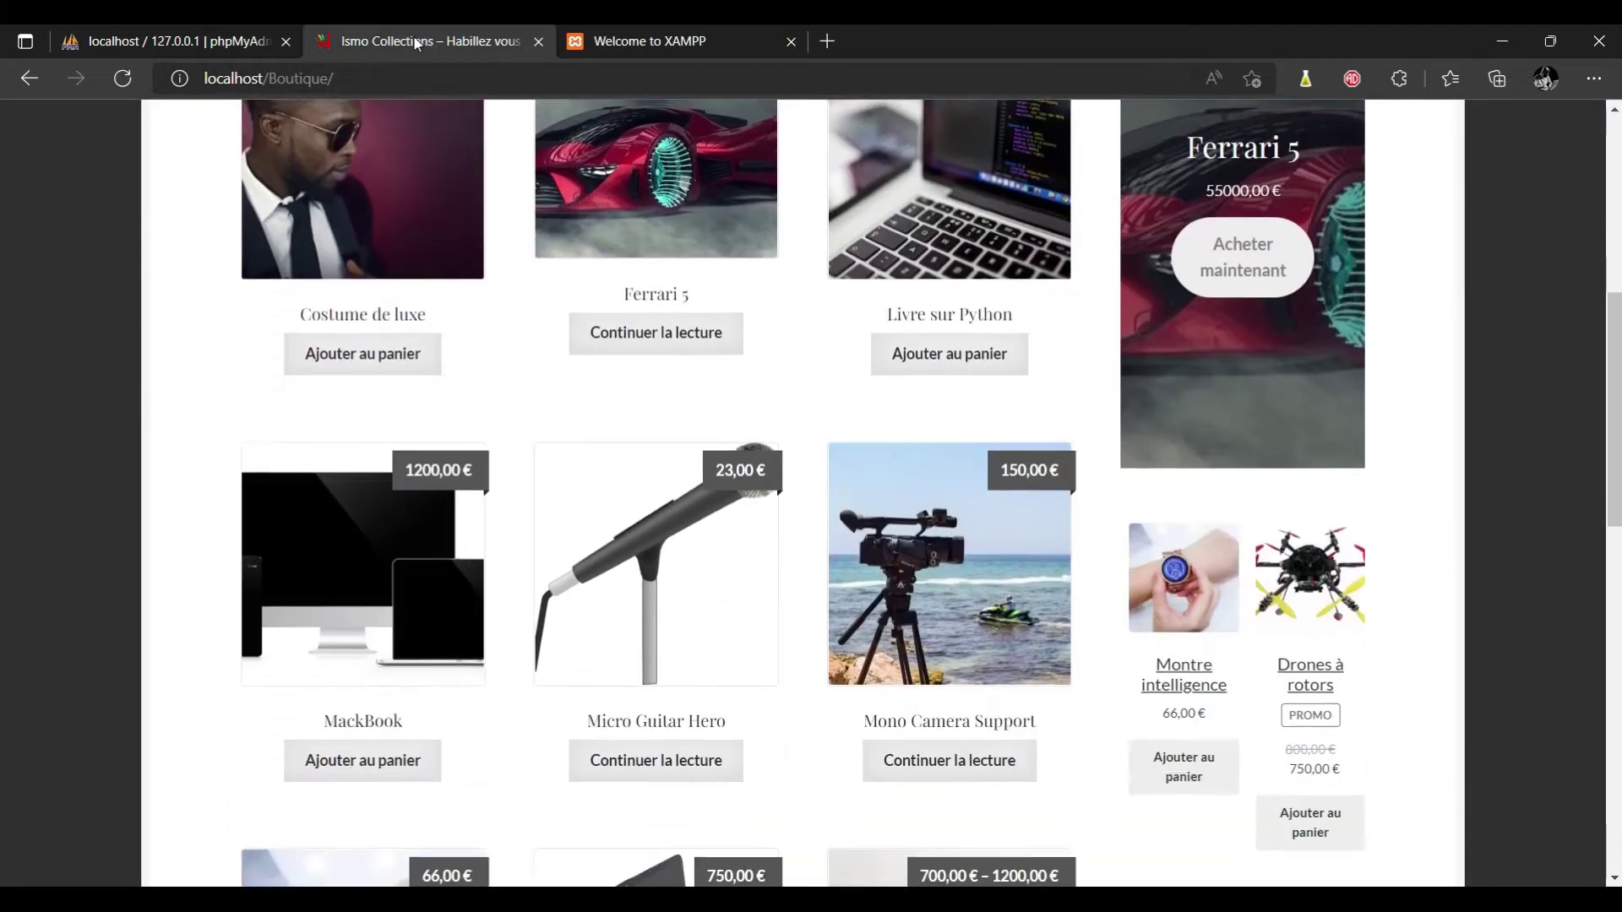
scroll(416, 44, "down", 10)
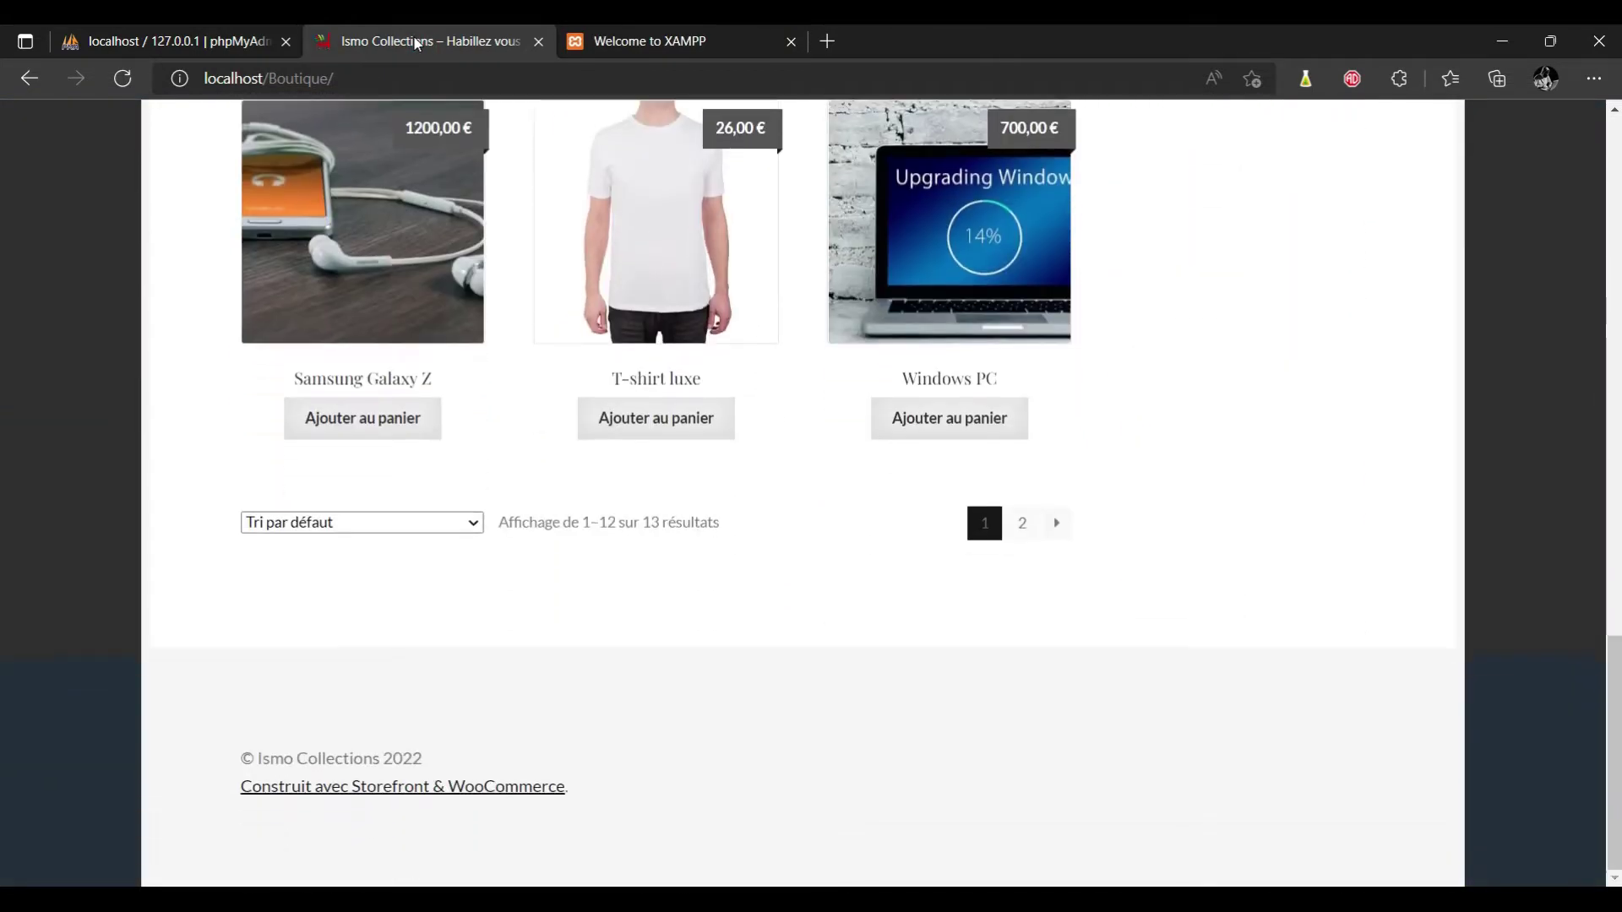
scroll(416, 43, "up", 20)
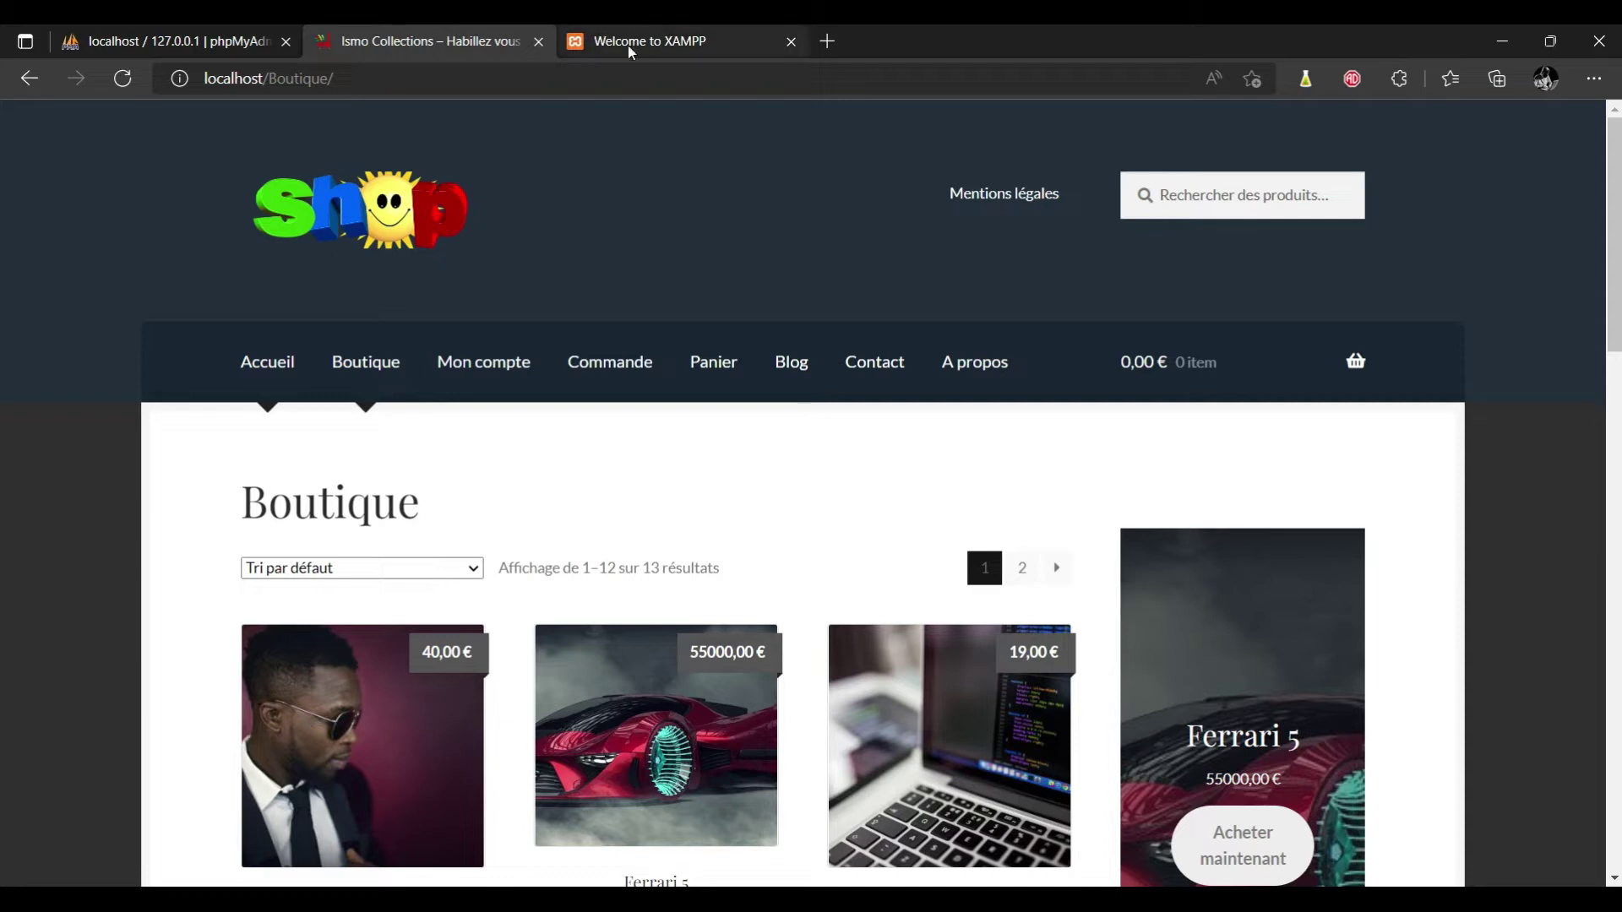
left_click(712, 44)
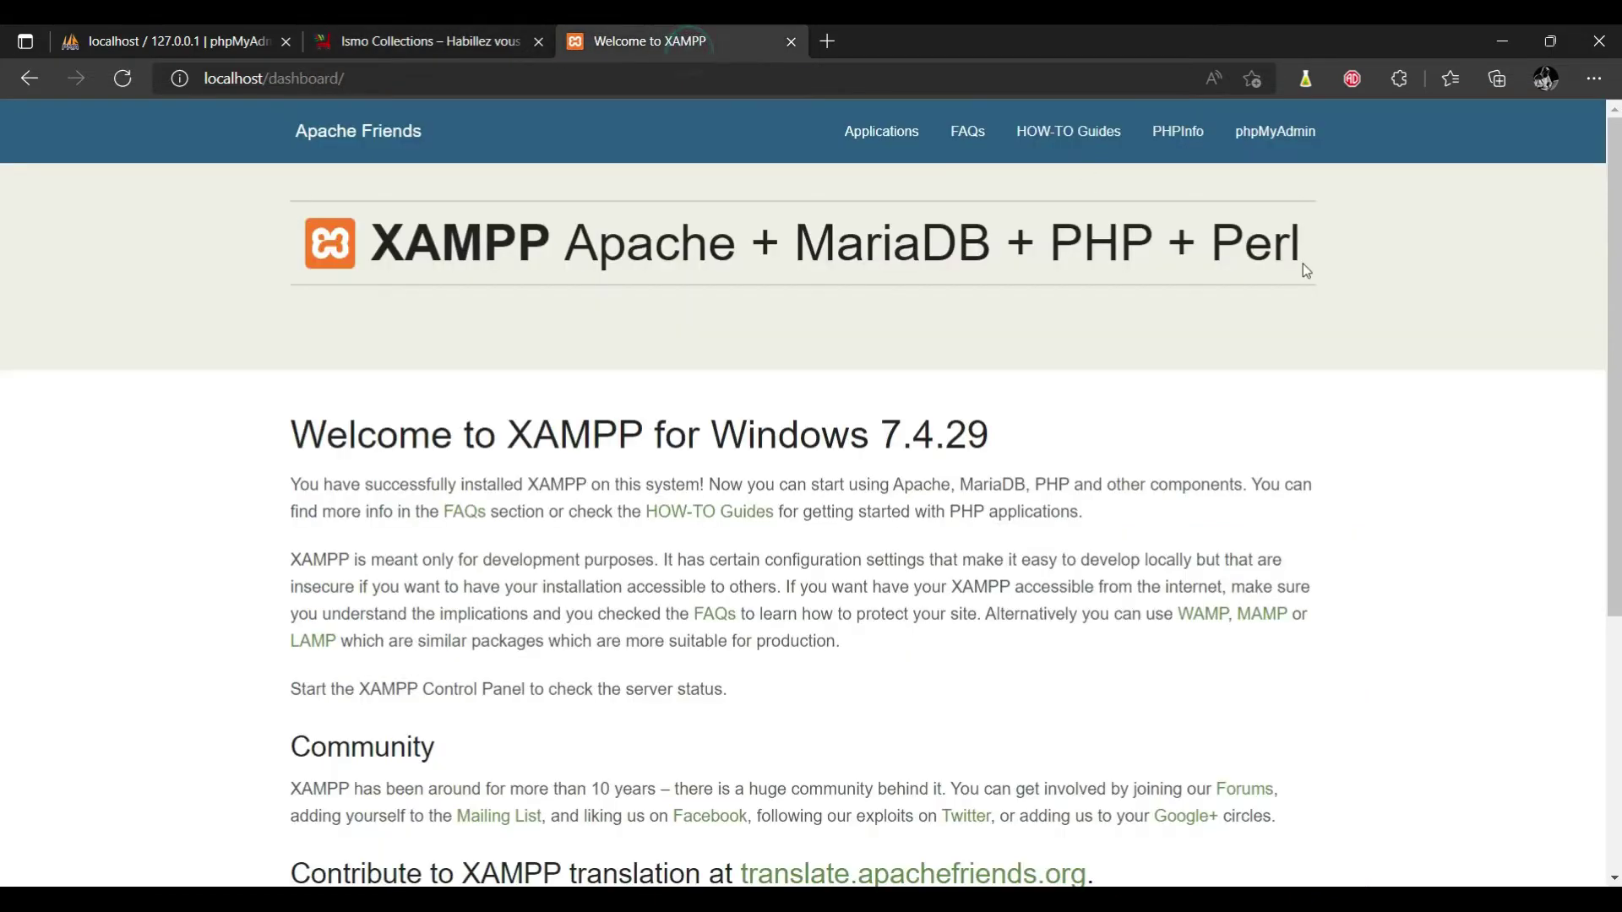
Create an empty phpMyAdmin database named shopping and open File Explorer on Ce PC.
left_click(222, 50)
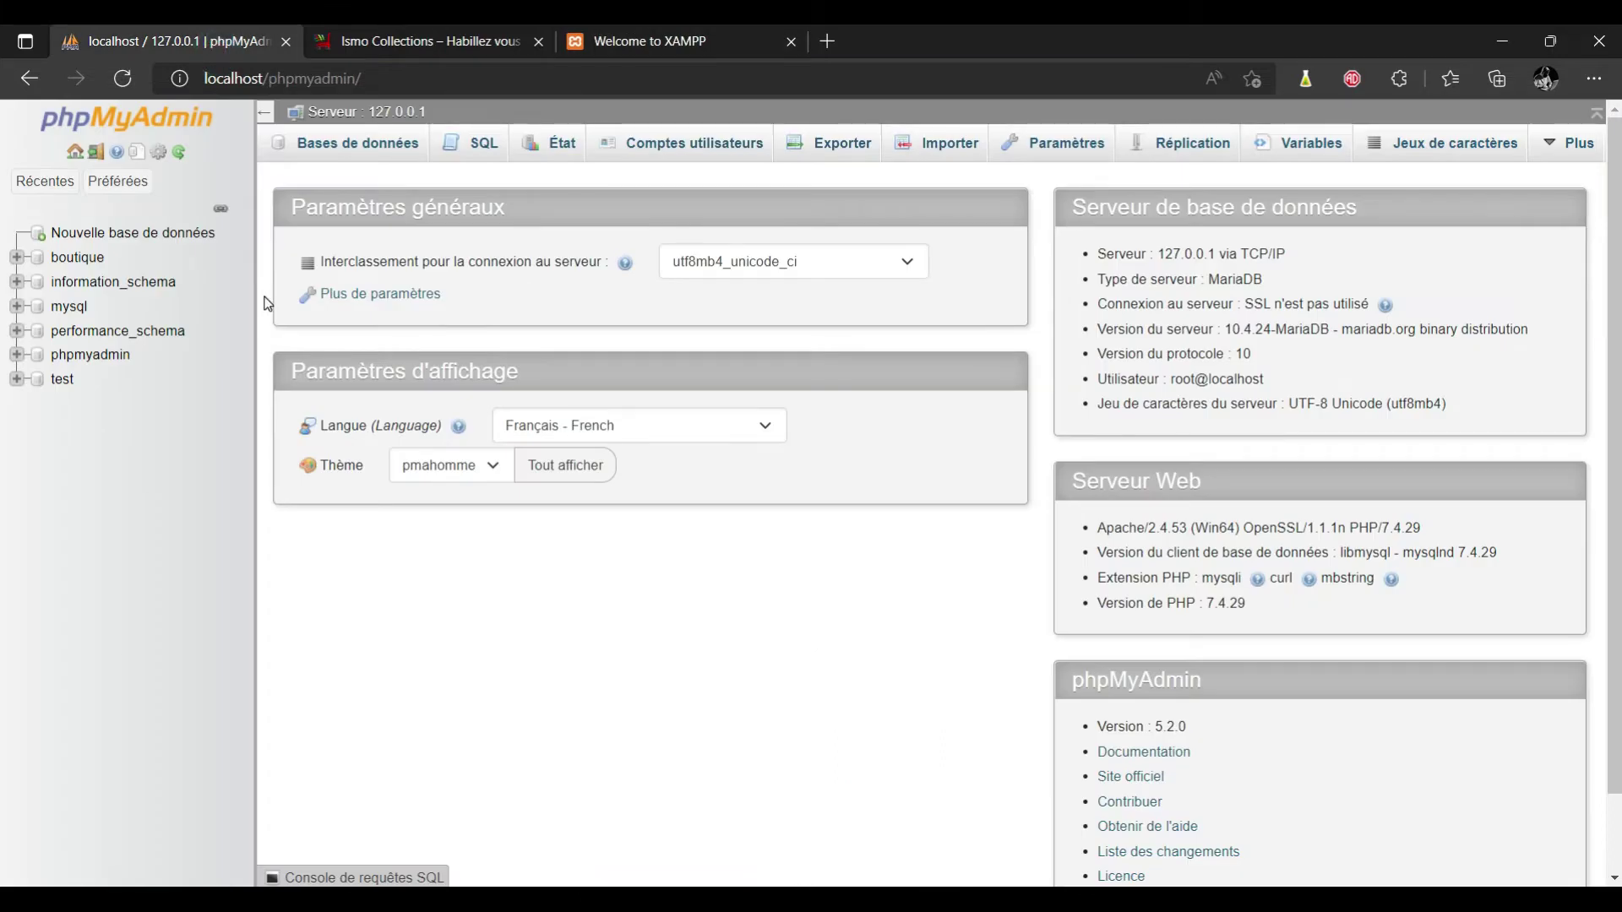
left_click(191, 236)
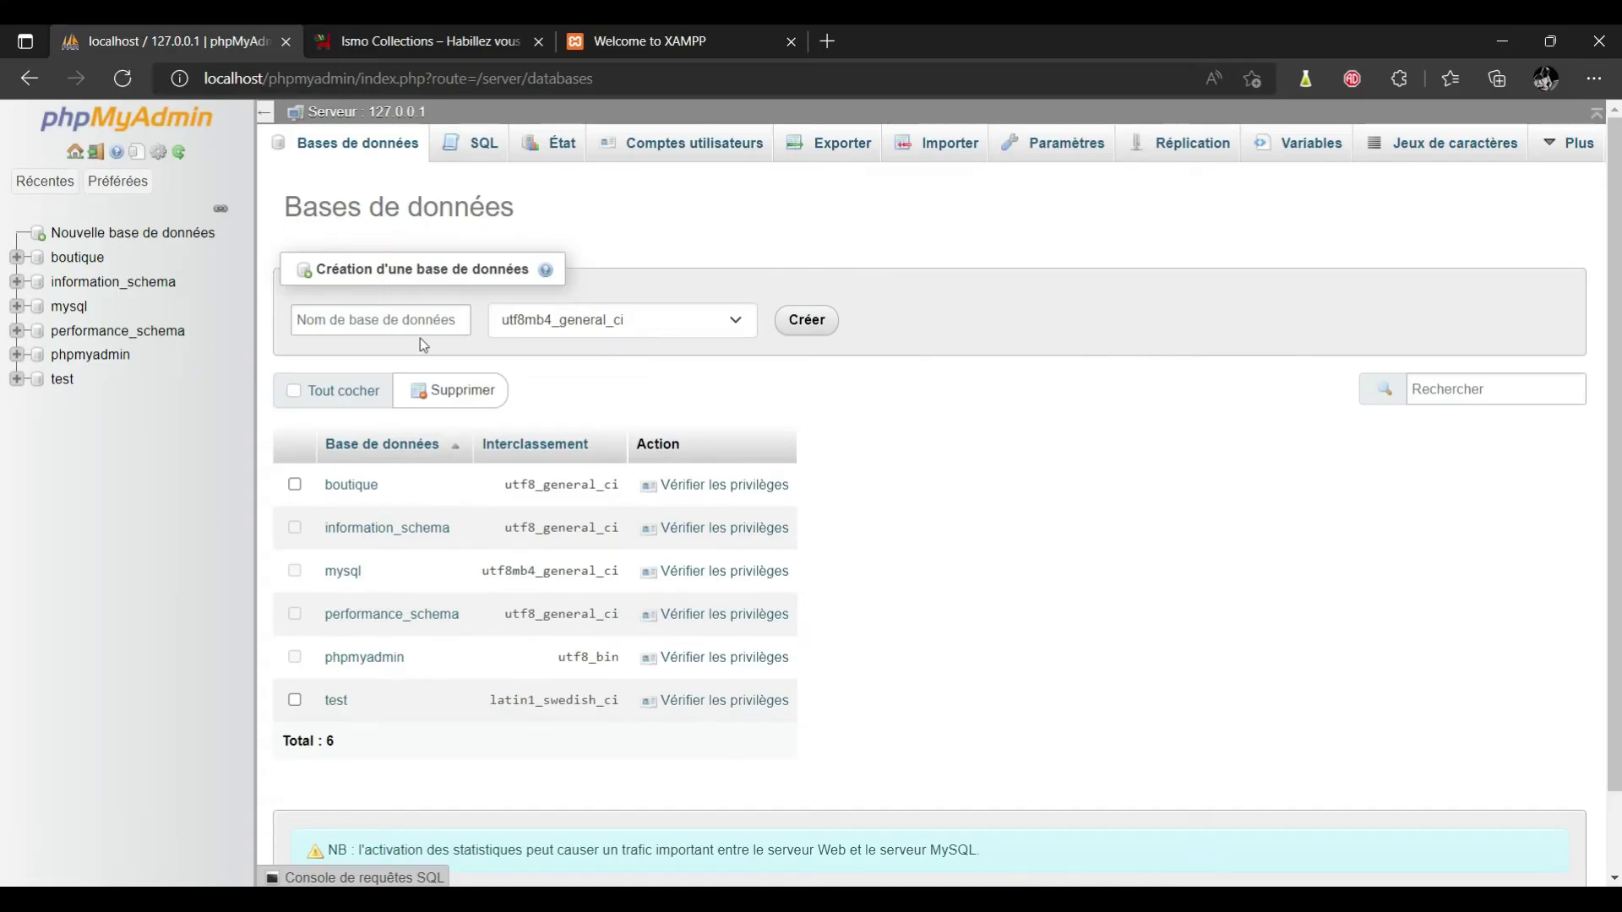
left_click(414, 325)
type("shopping")
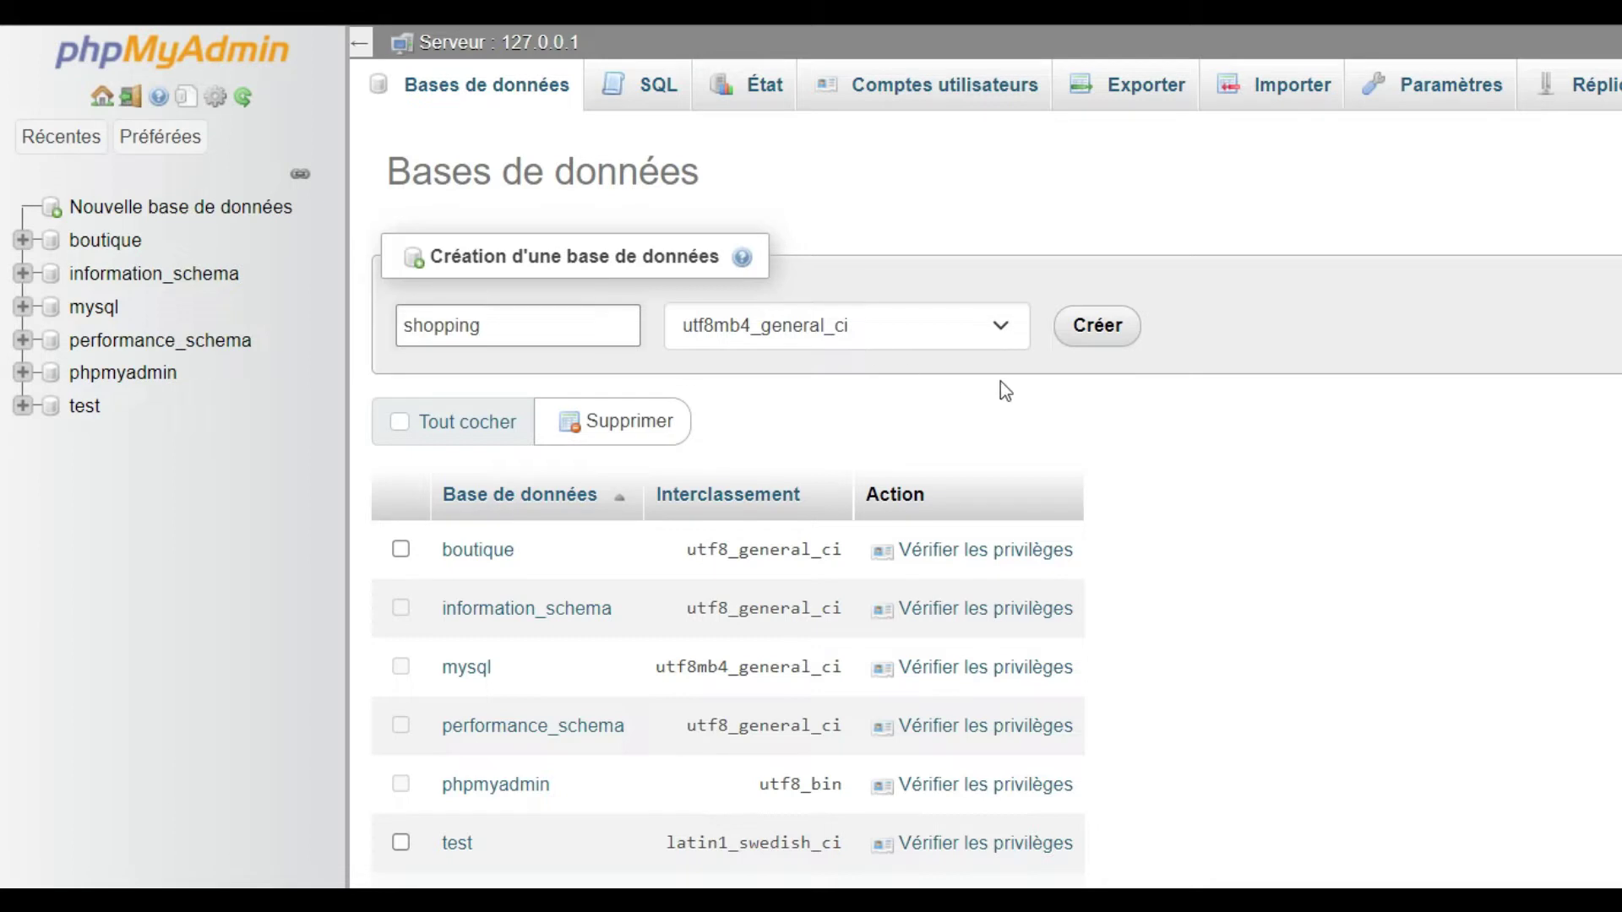
left_click(1095, 331)
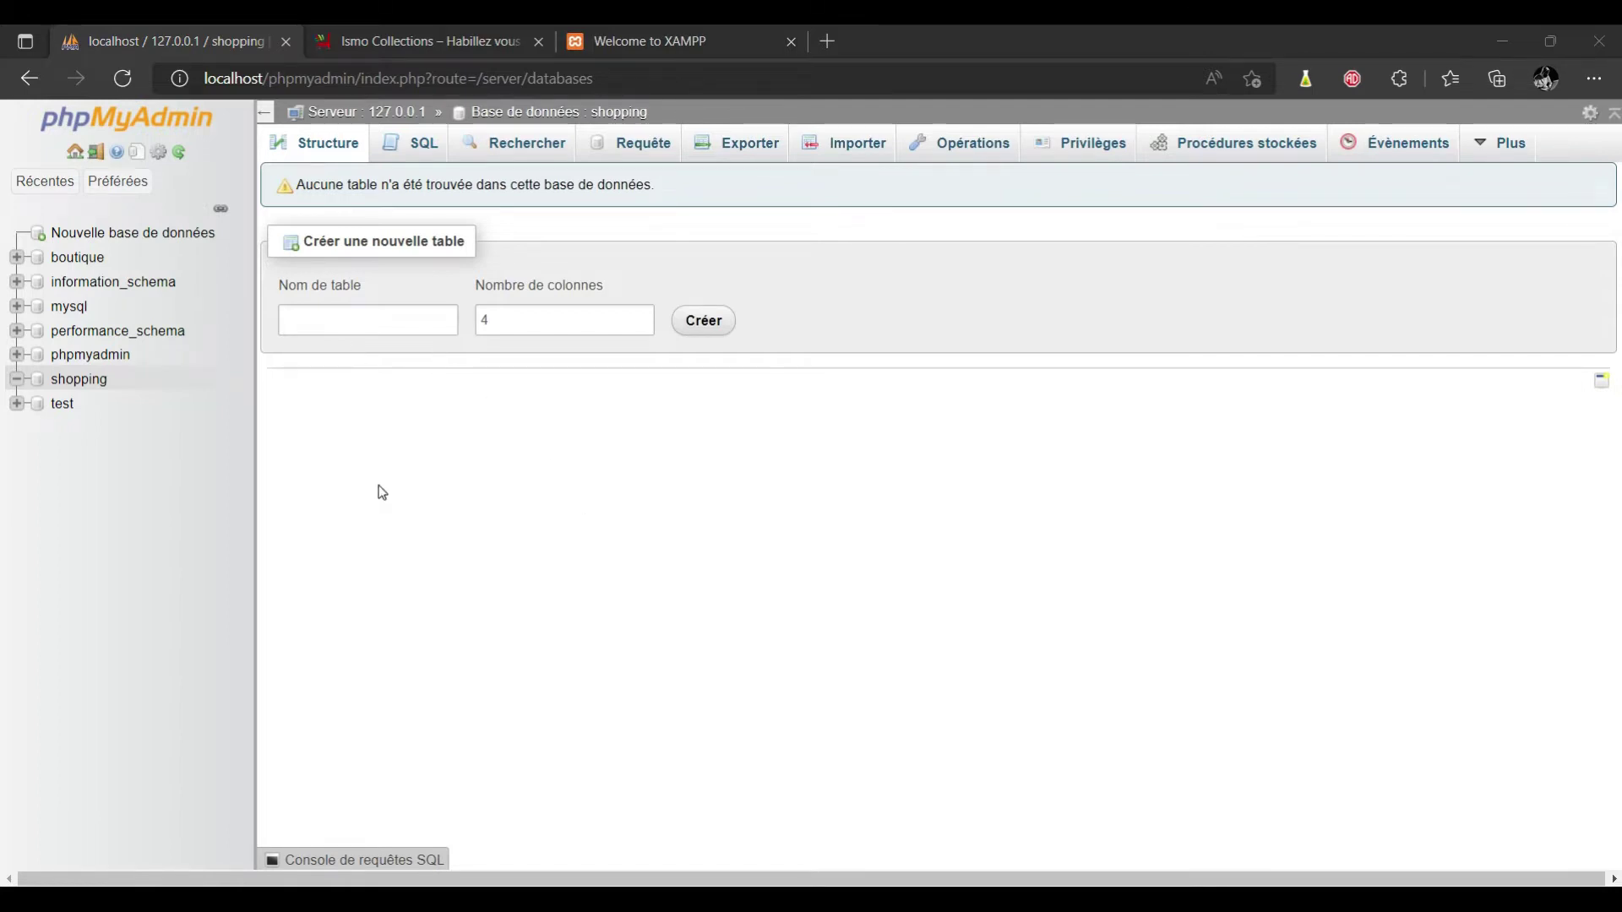
key("super+e")
left_click(83, 287)
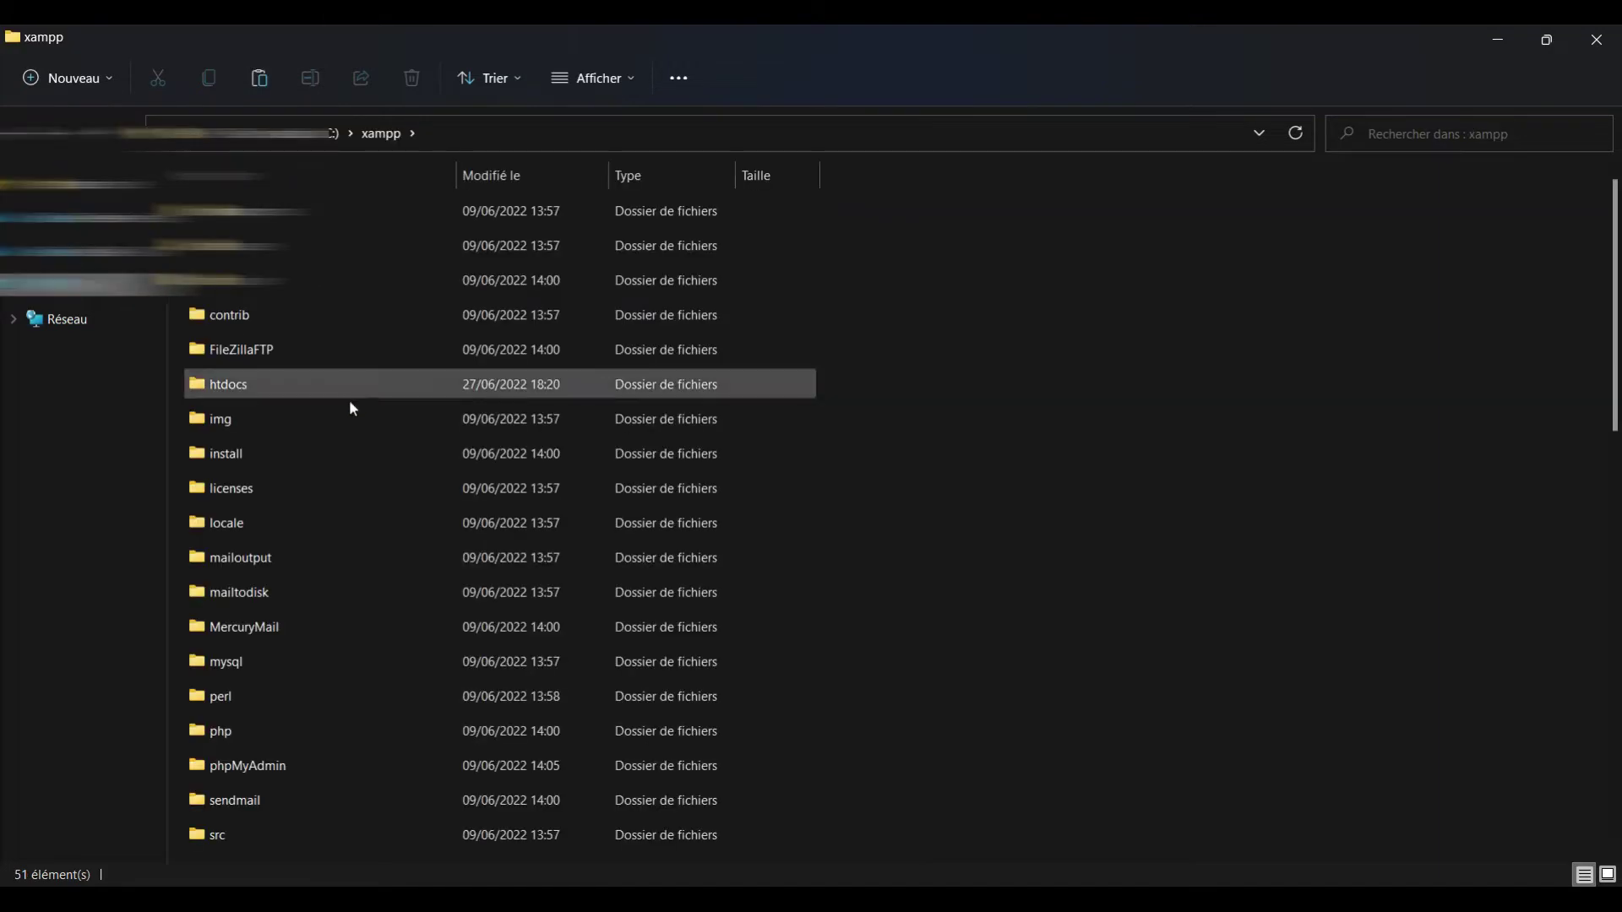
Open the htdocs folder inside the xampp installation folder.
key("h")
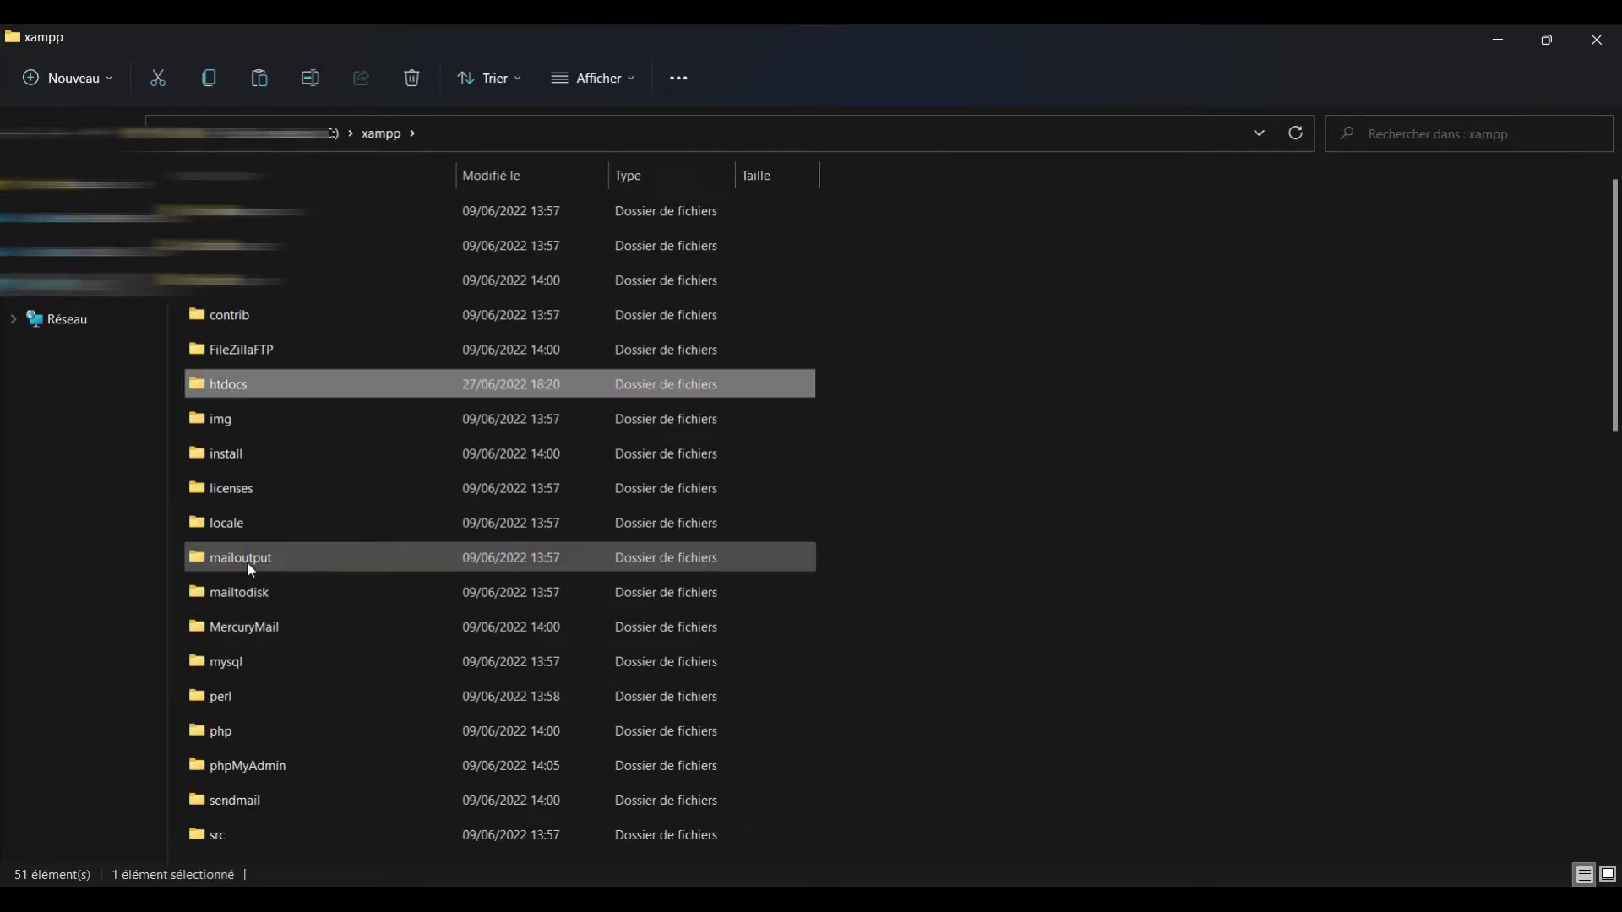
key("Return")
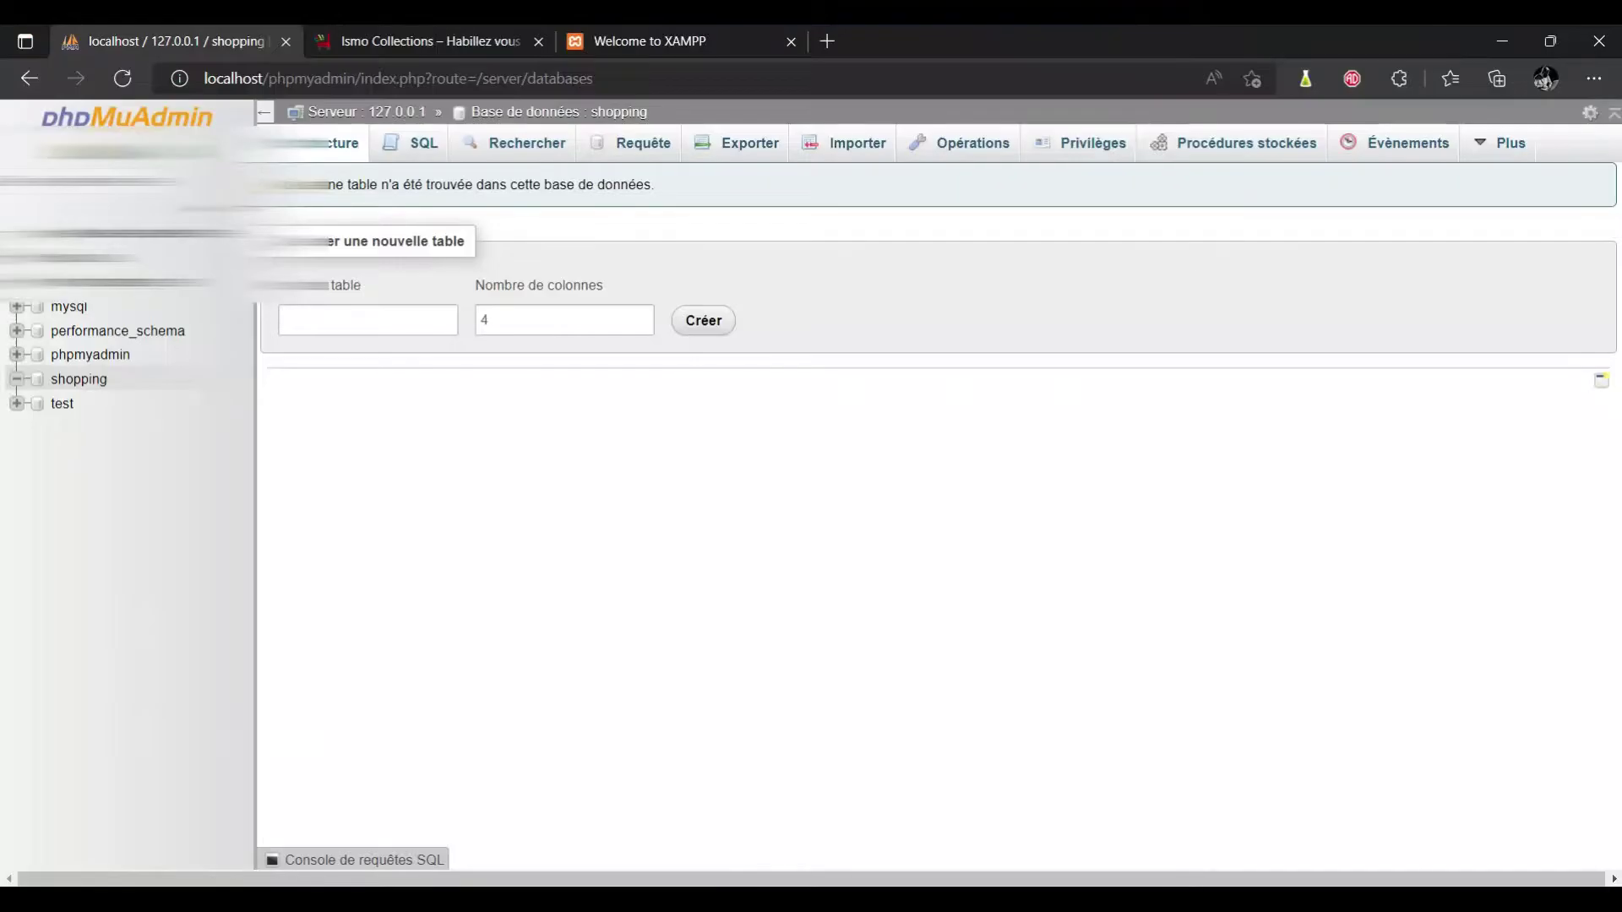
Load localhost/Shop in the browser to start the WordPress installer.
left_click(669, 42)
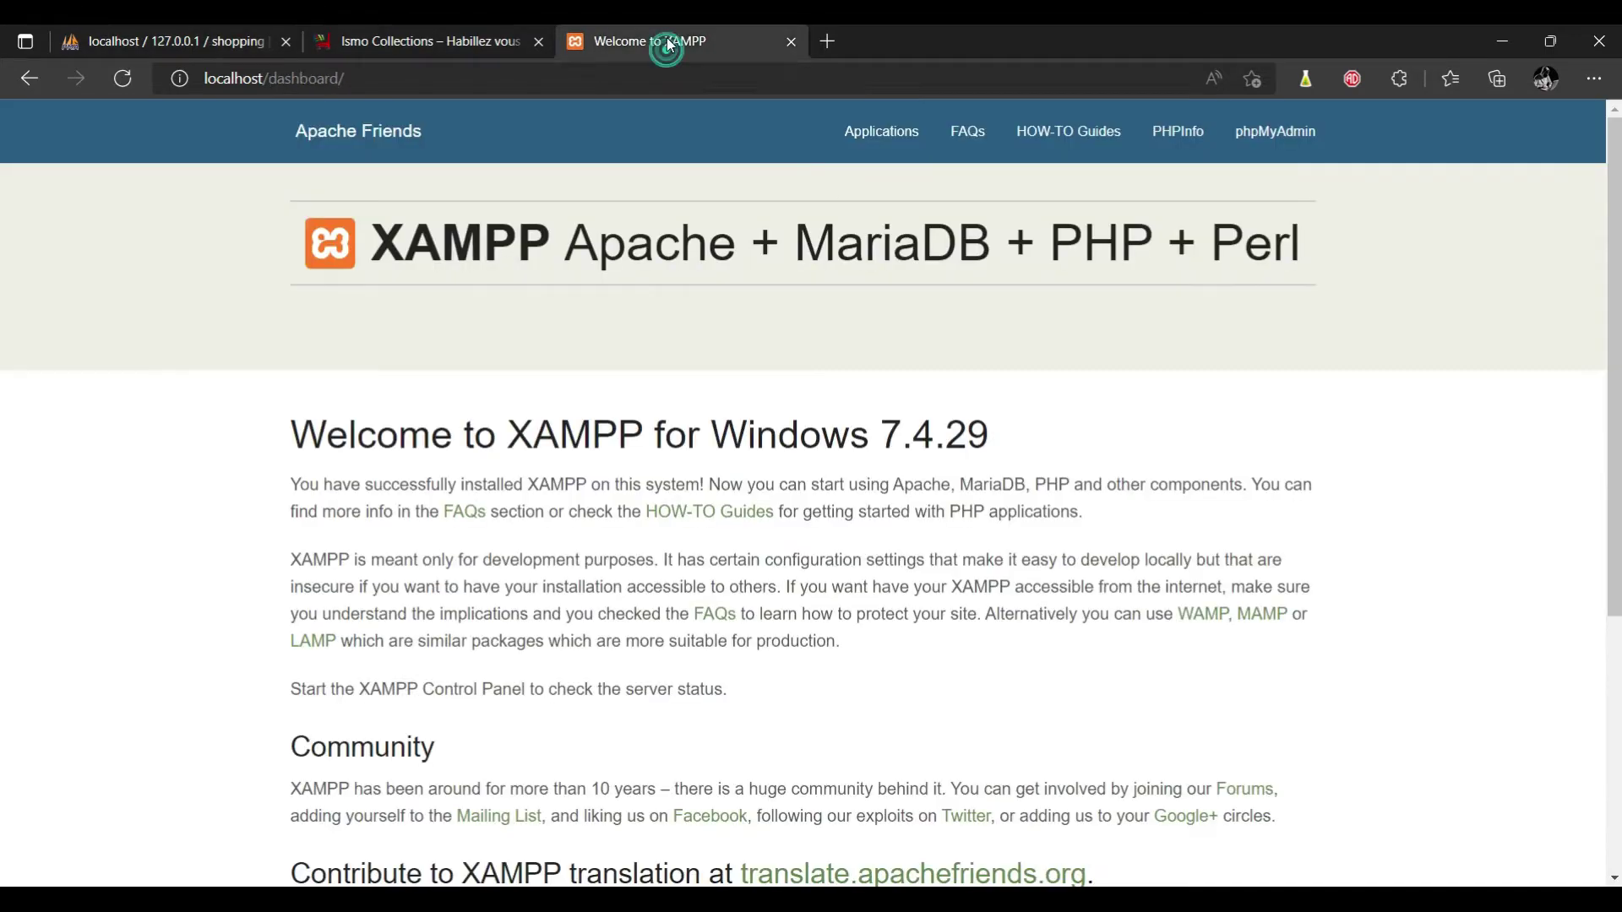
double_click(300, 78)
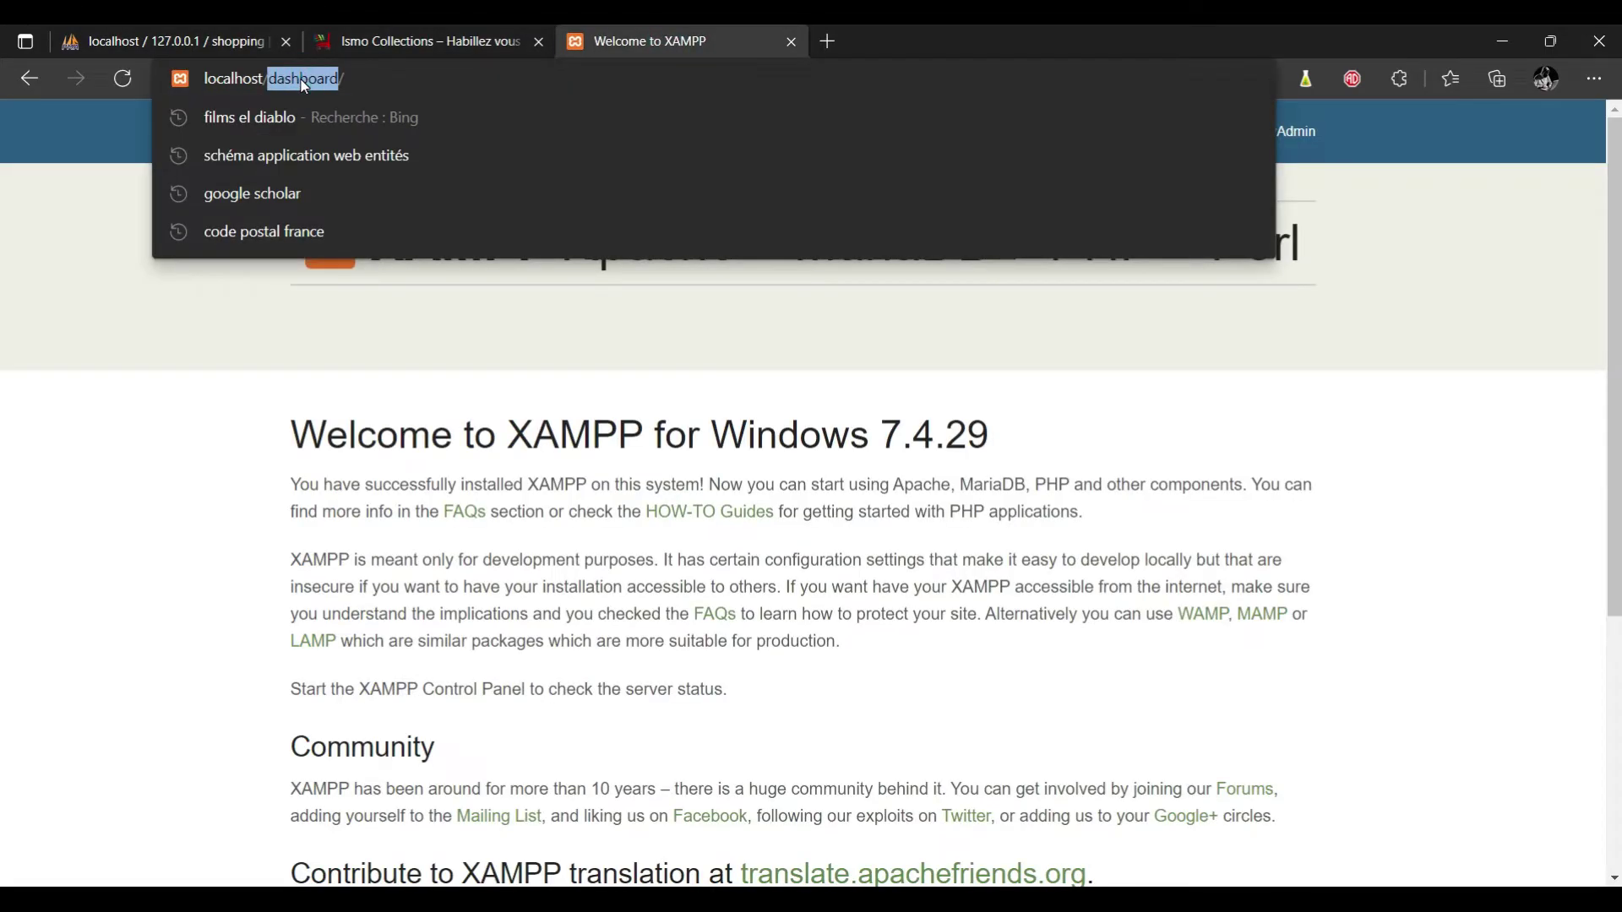
type("Shop")
key("Return")
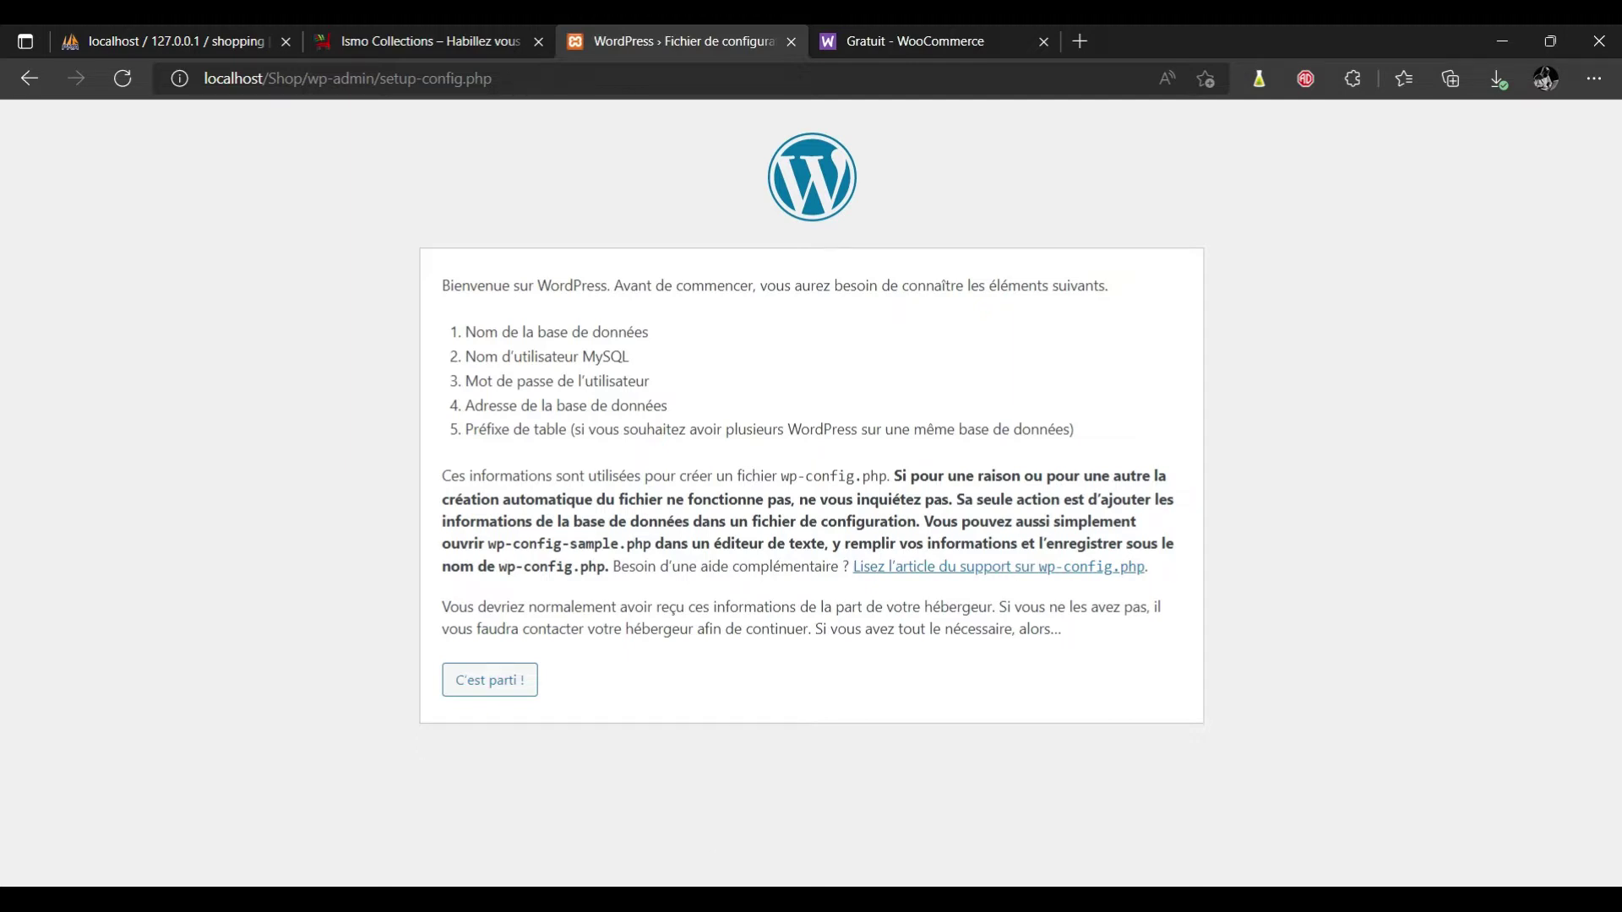
Minimize the XAMPP Control Panel and return to the WooCommerce free themes page.
key("alt+Tab")
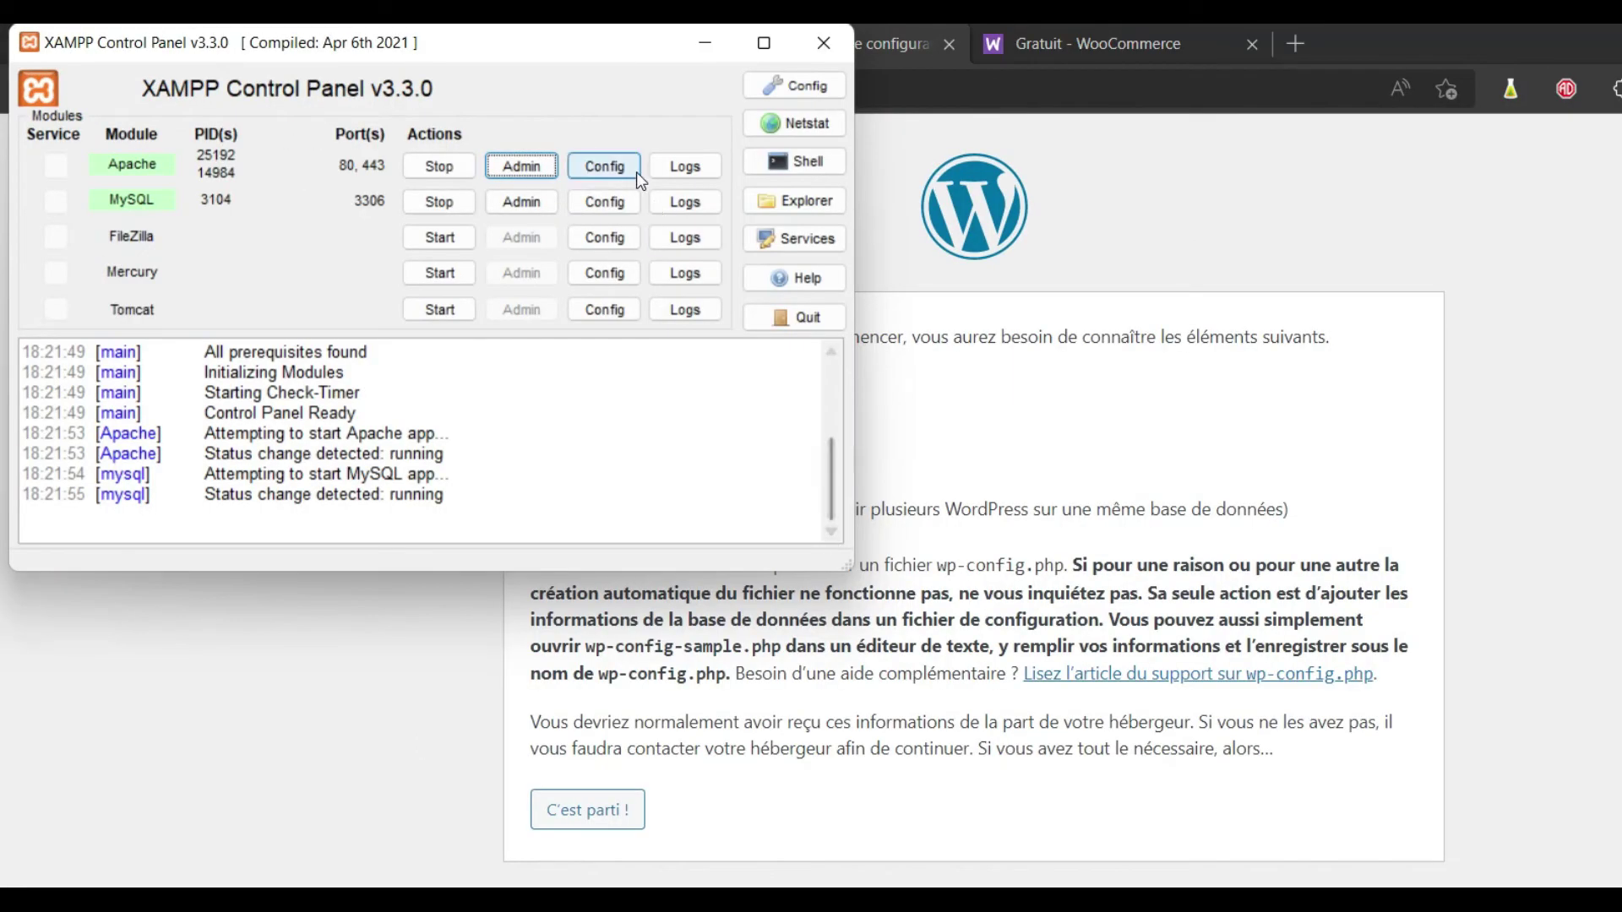
left_click(706, 43)
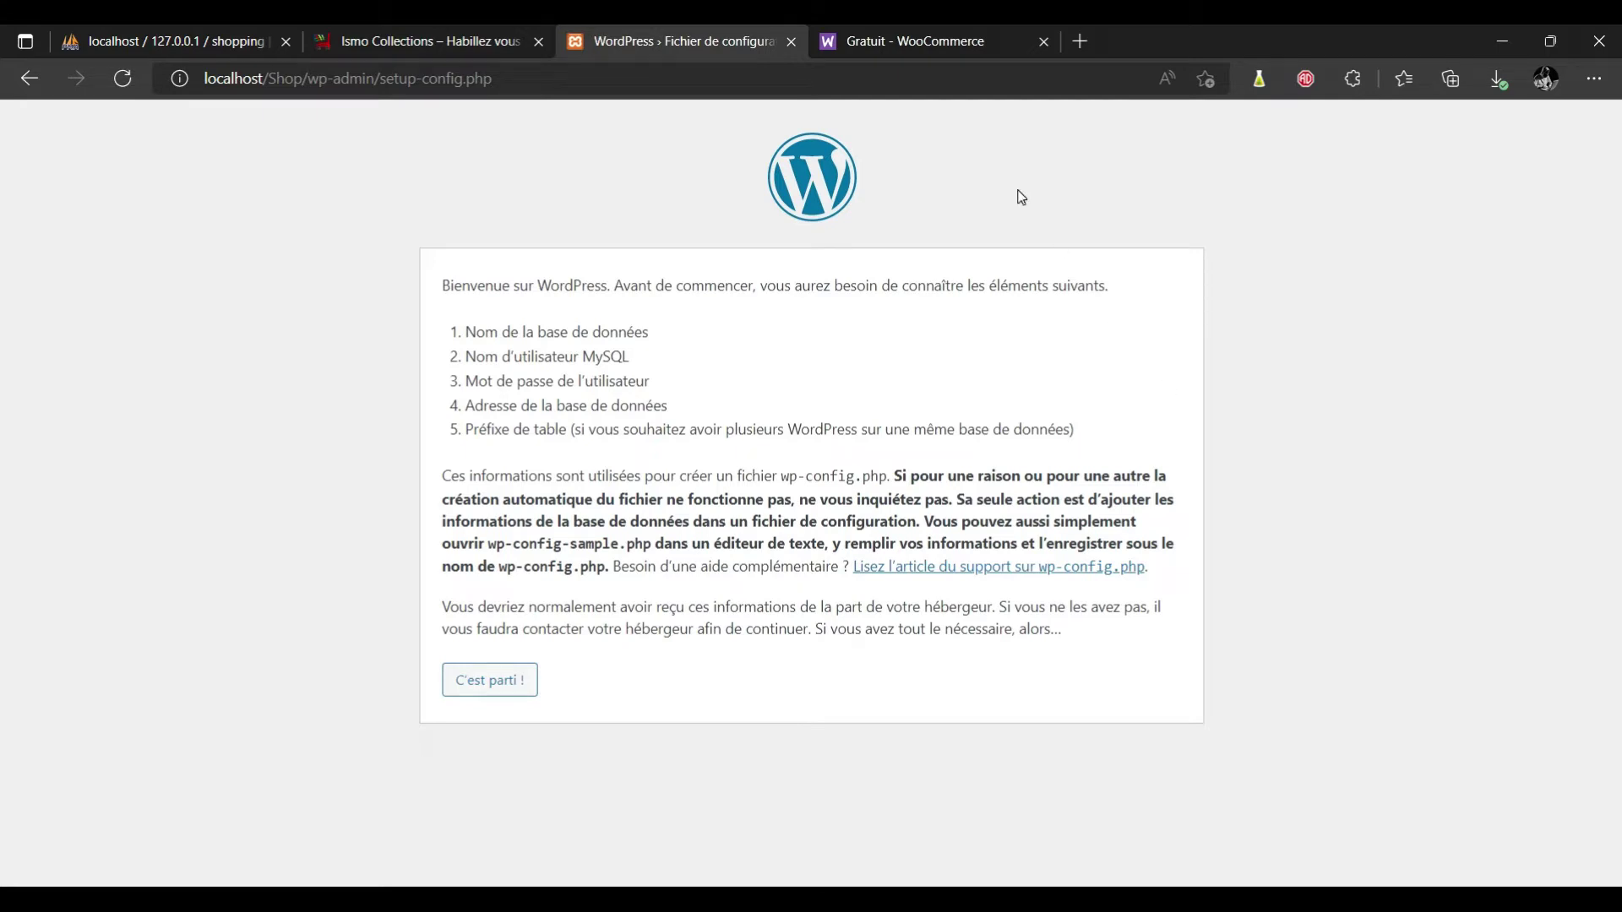
left_click(948, 48)
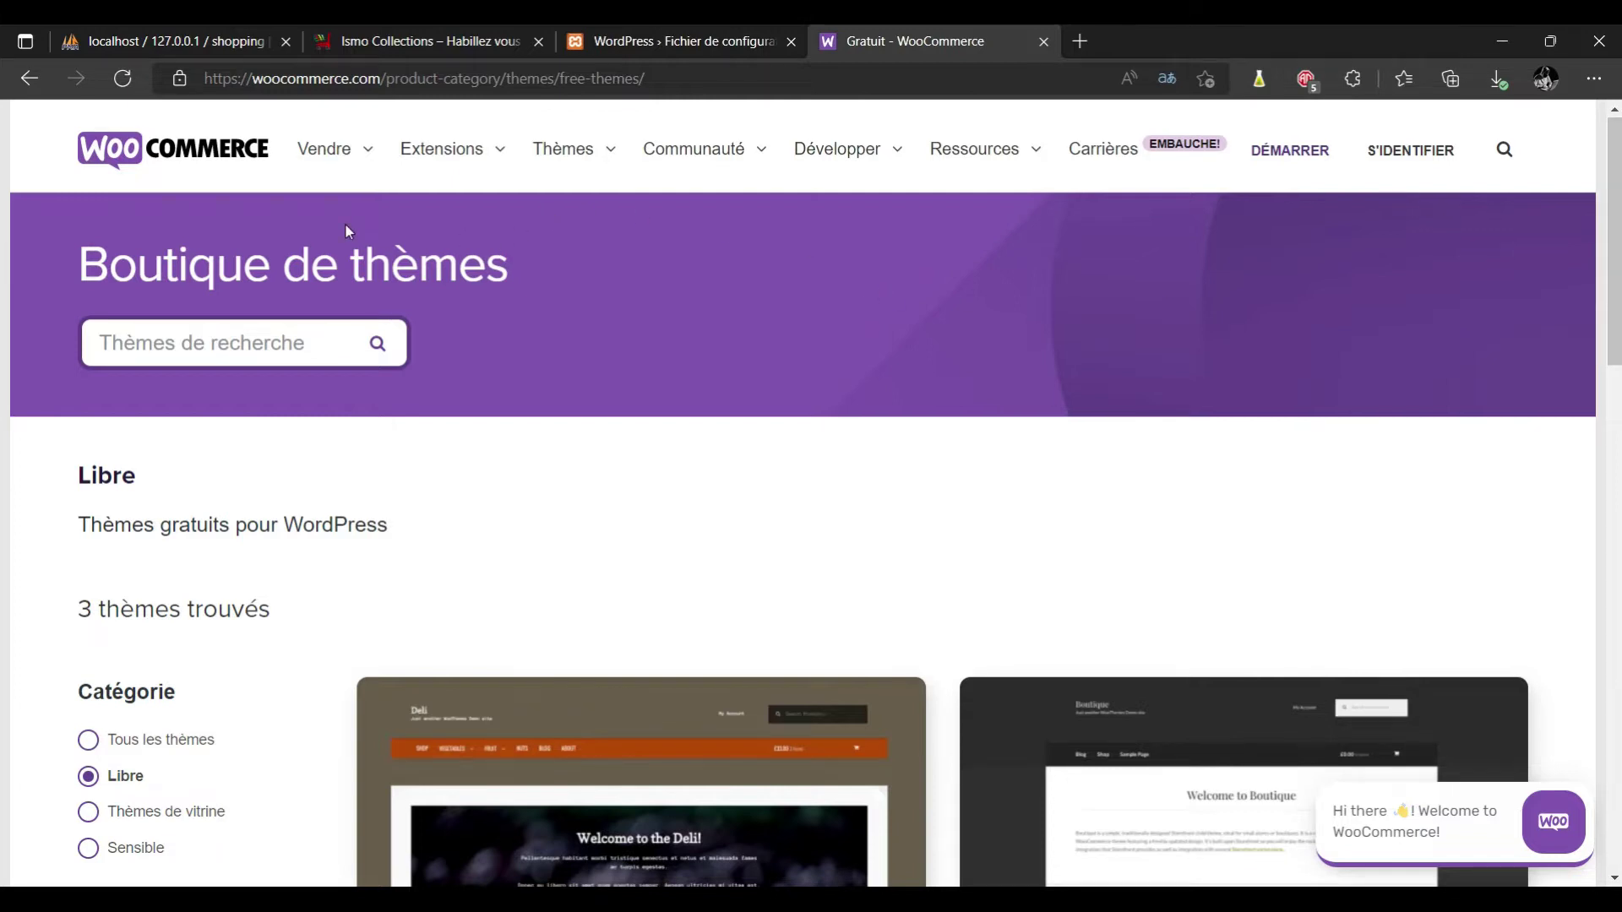
Look over the 3 free WooCommerce themes, including Deli and Boutique.
scroll(3, 245, "down", 4)
scroll(3, 245, "up", 4)
mouse_move(706, 196)
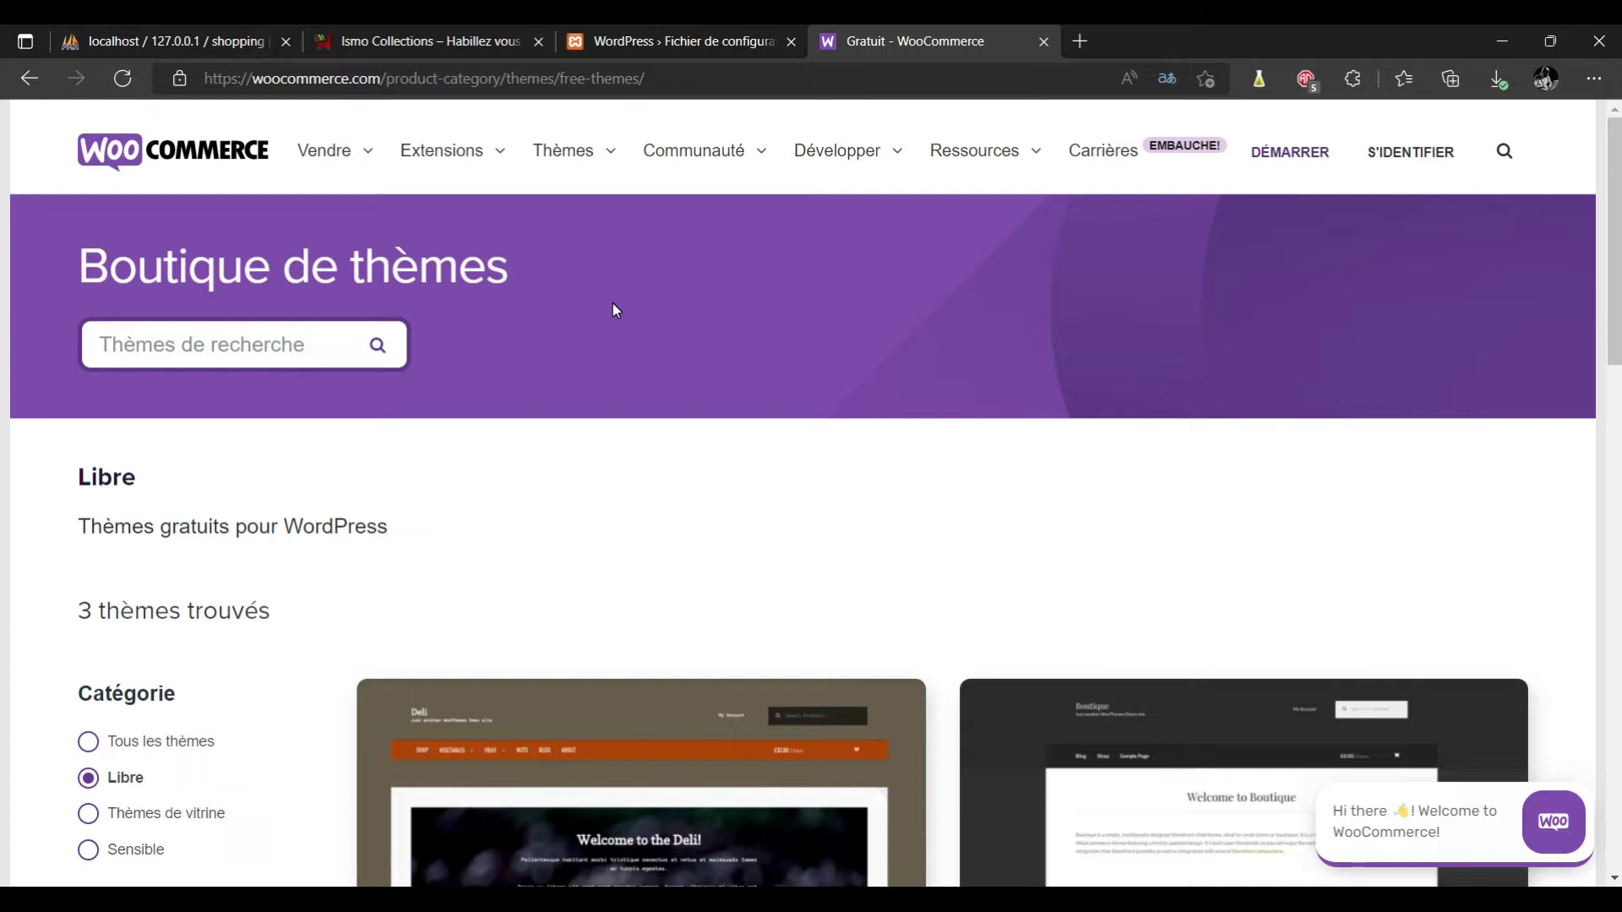
mouse_move(498, 154)
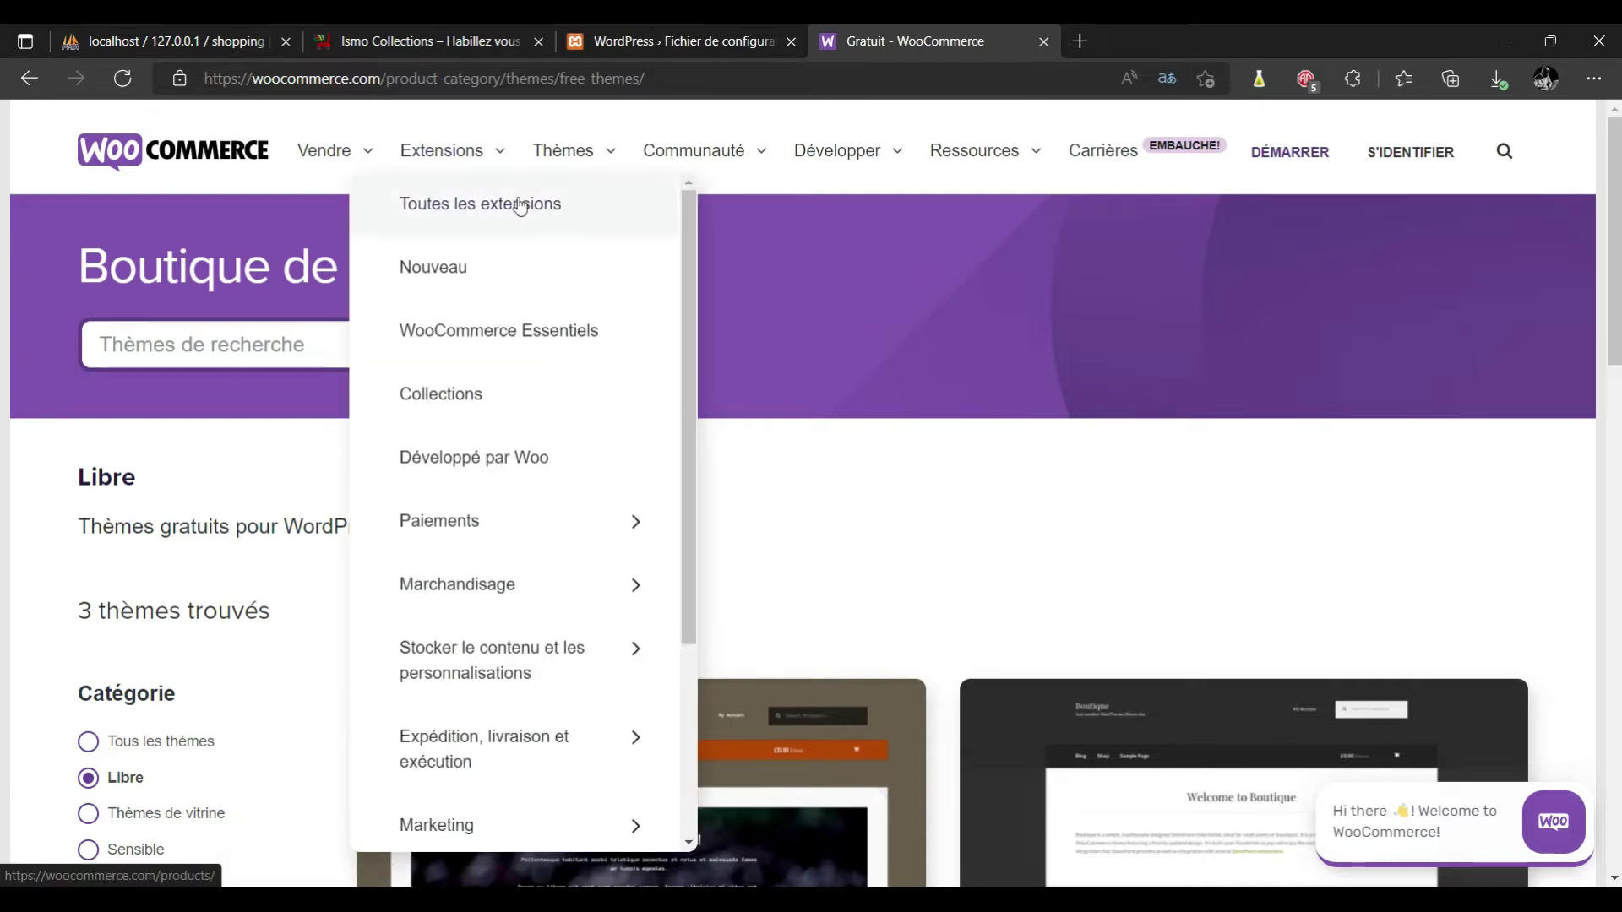
Go to Toutes les extensions and browse the featured, popular and Marketing extensions.
left_click(608, 206)
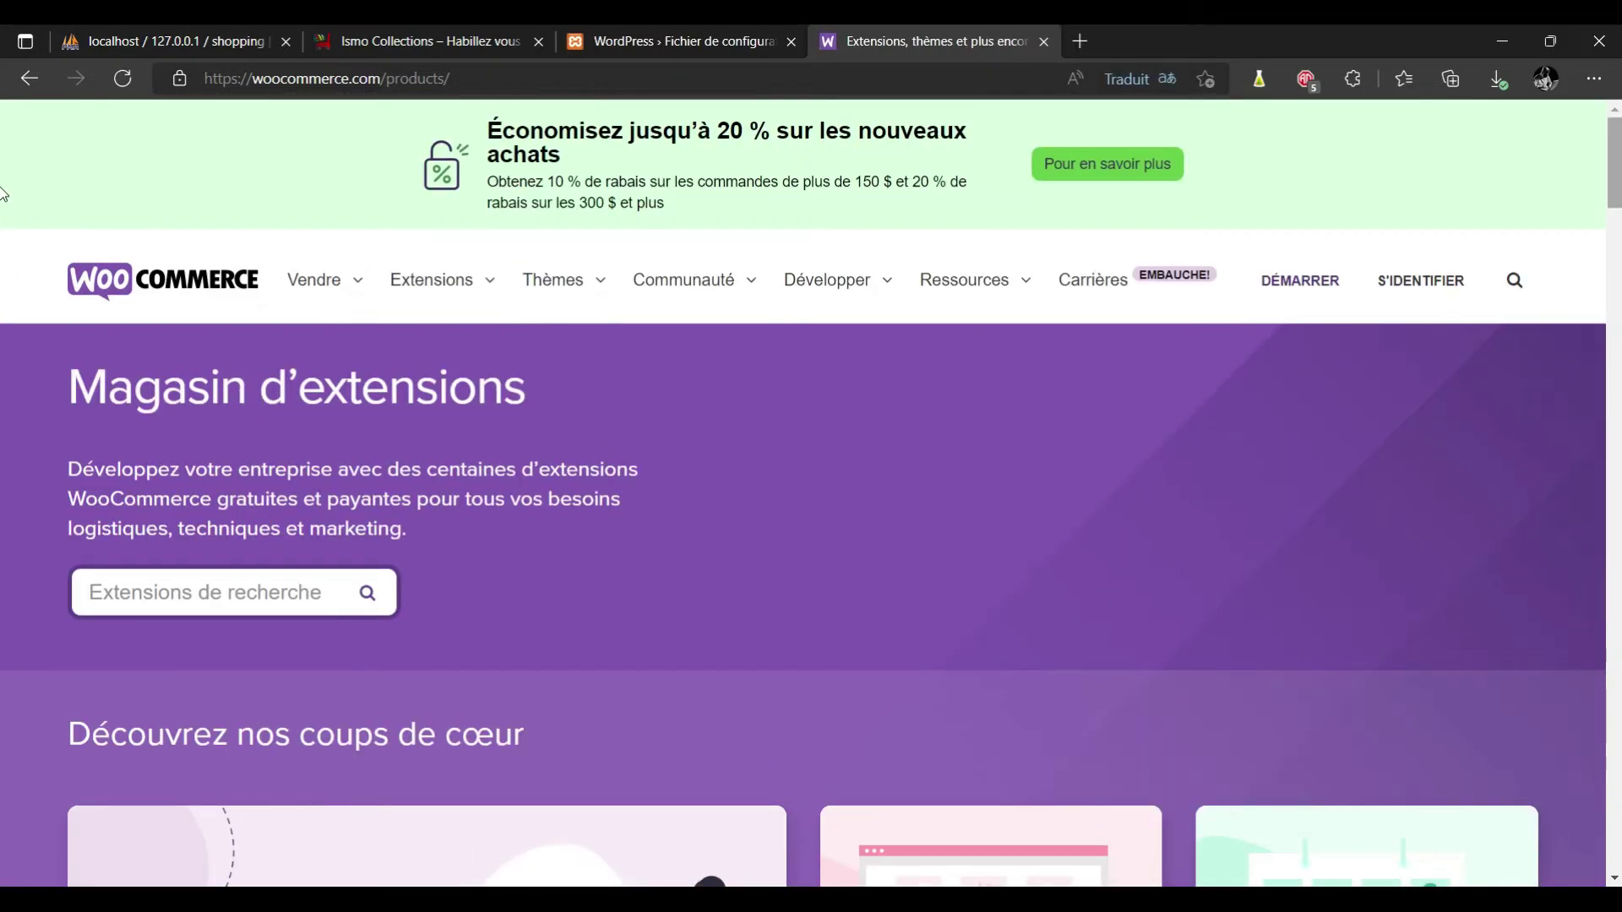
scroll(4, 211, "down", 4)
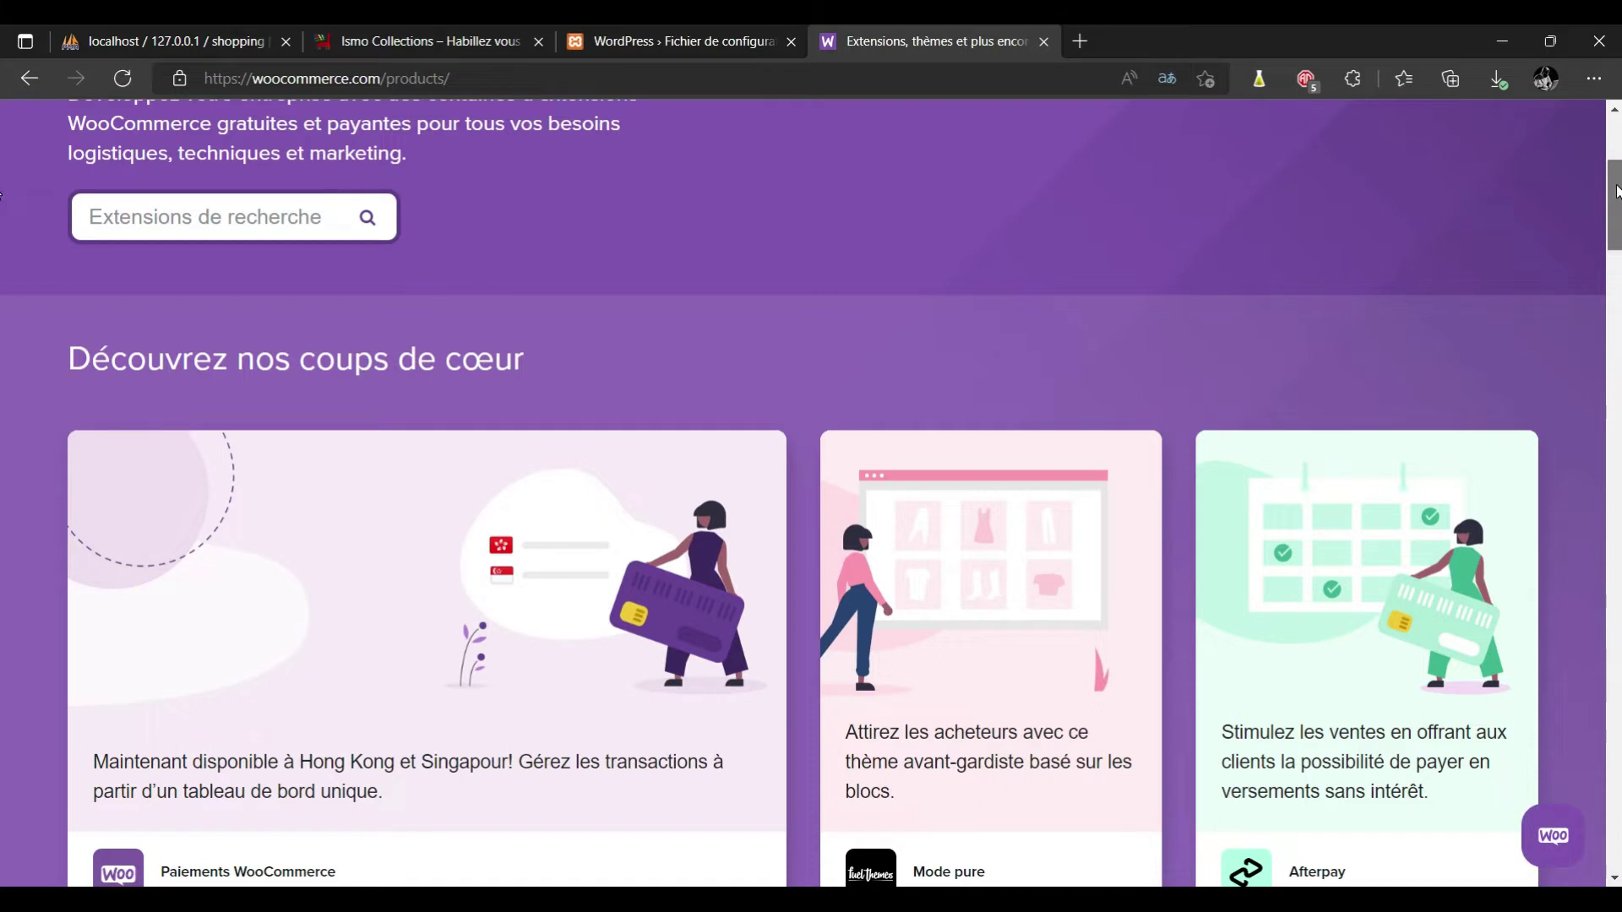
scroll(2, 203, "down", 3)
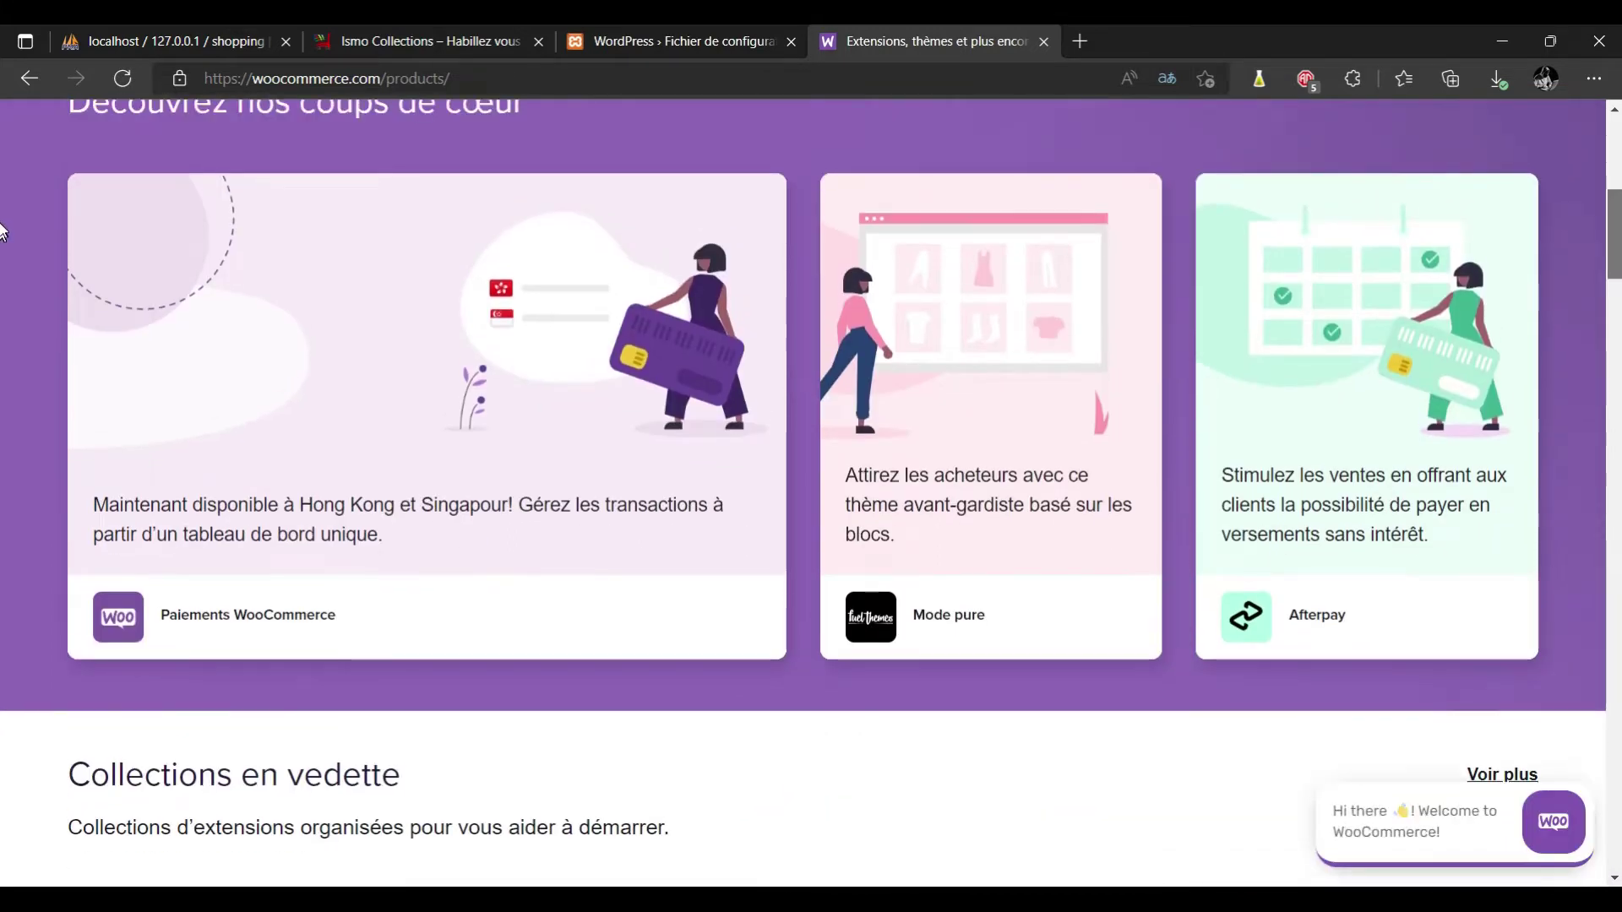
scroll(2, 230, "up", 1)
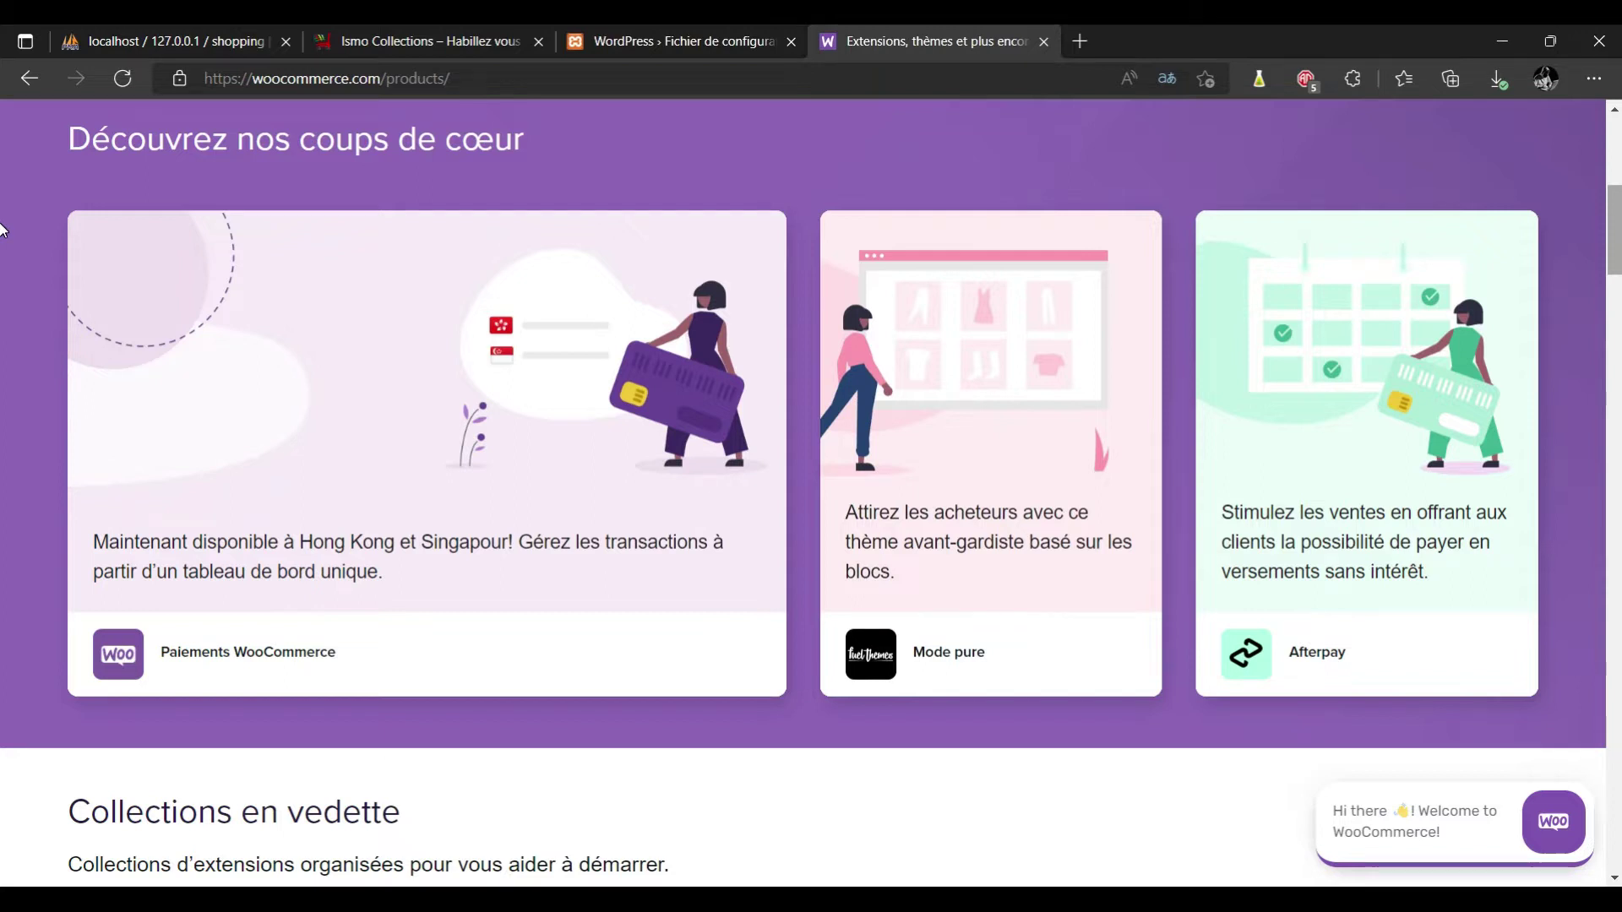
scroll(2, 230, "down", 3)
scroll(3, 248, "down", 3)
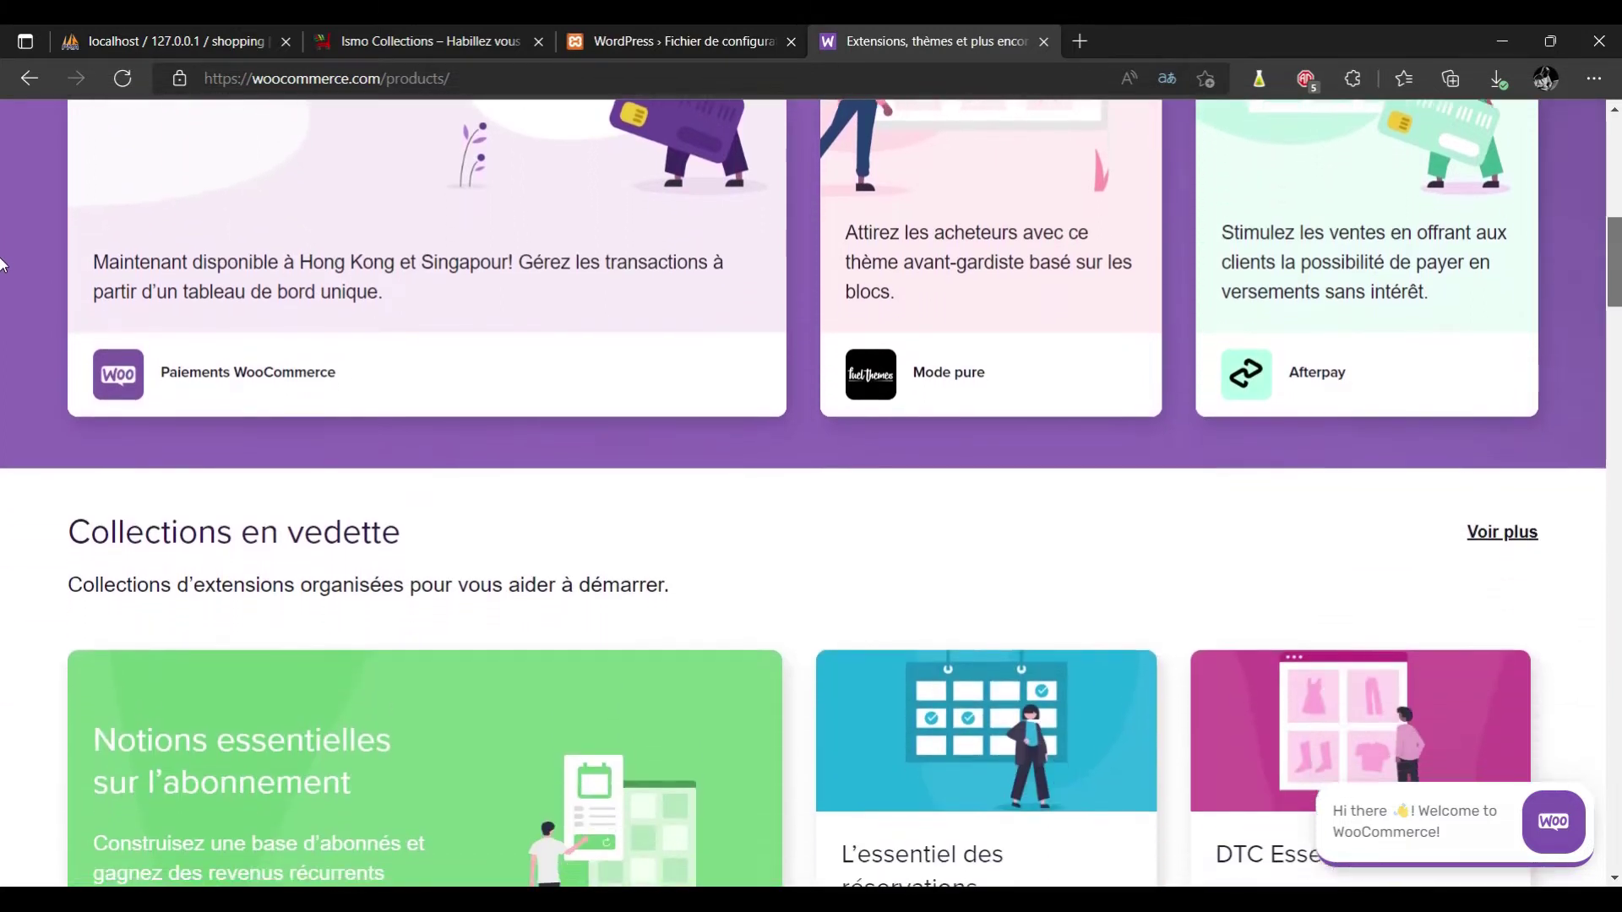
scroll(3, 270, "down", 2)
scroll(2, 295, "down", 3)
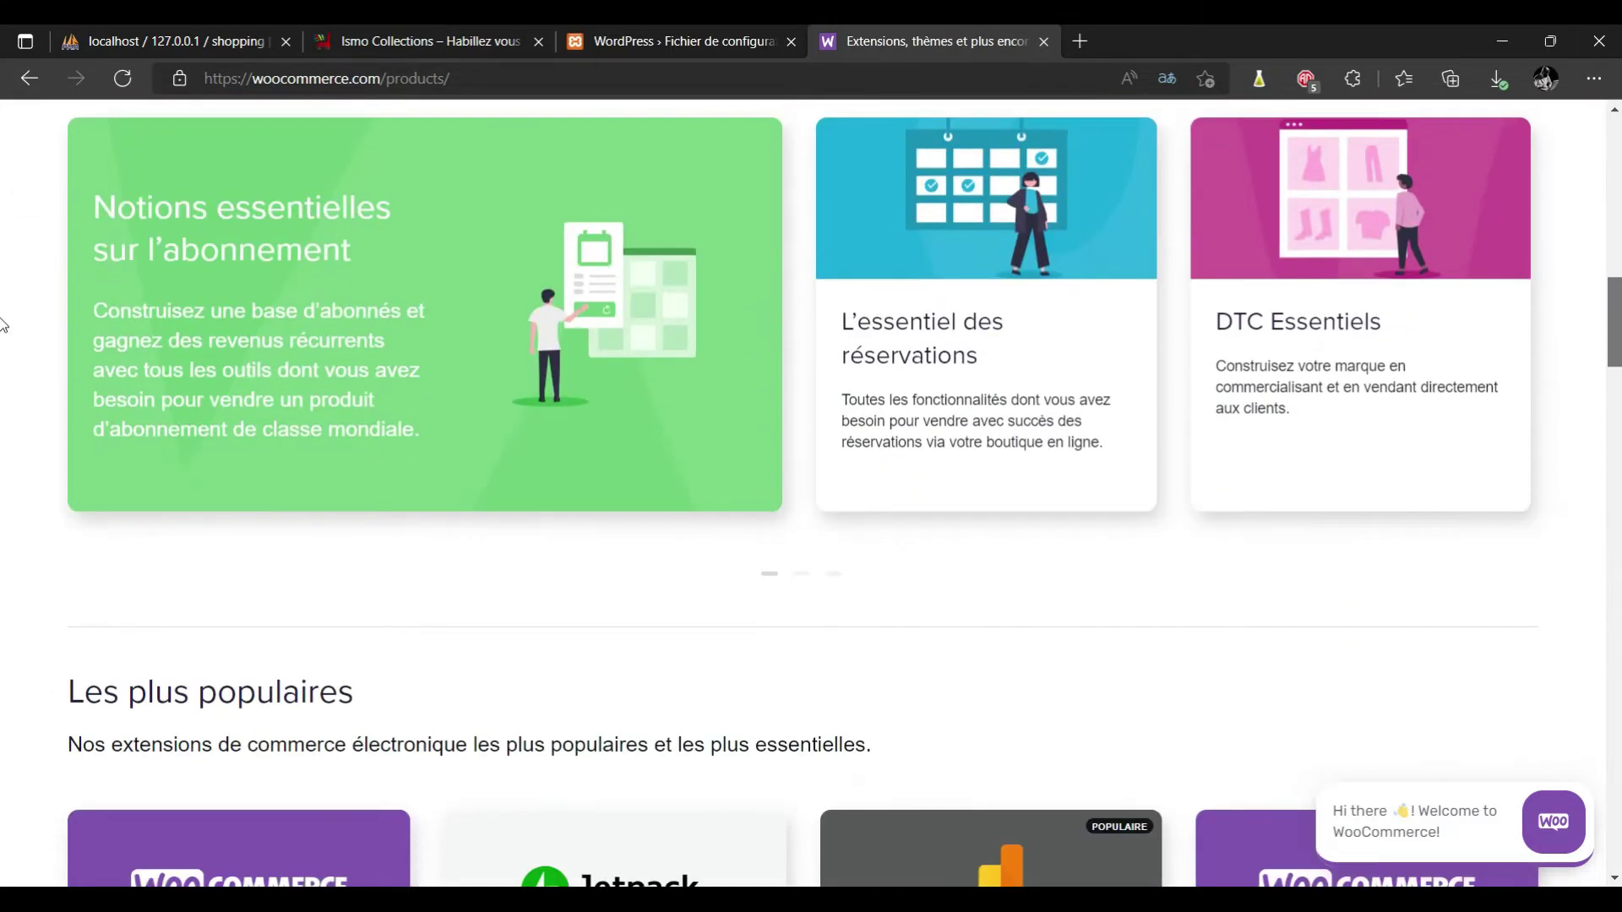
scroll(3, 355, "down", 6)
scroll(2, 371, "up", 1)
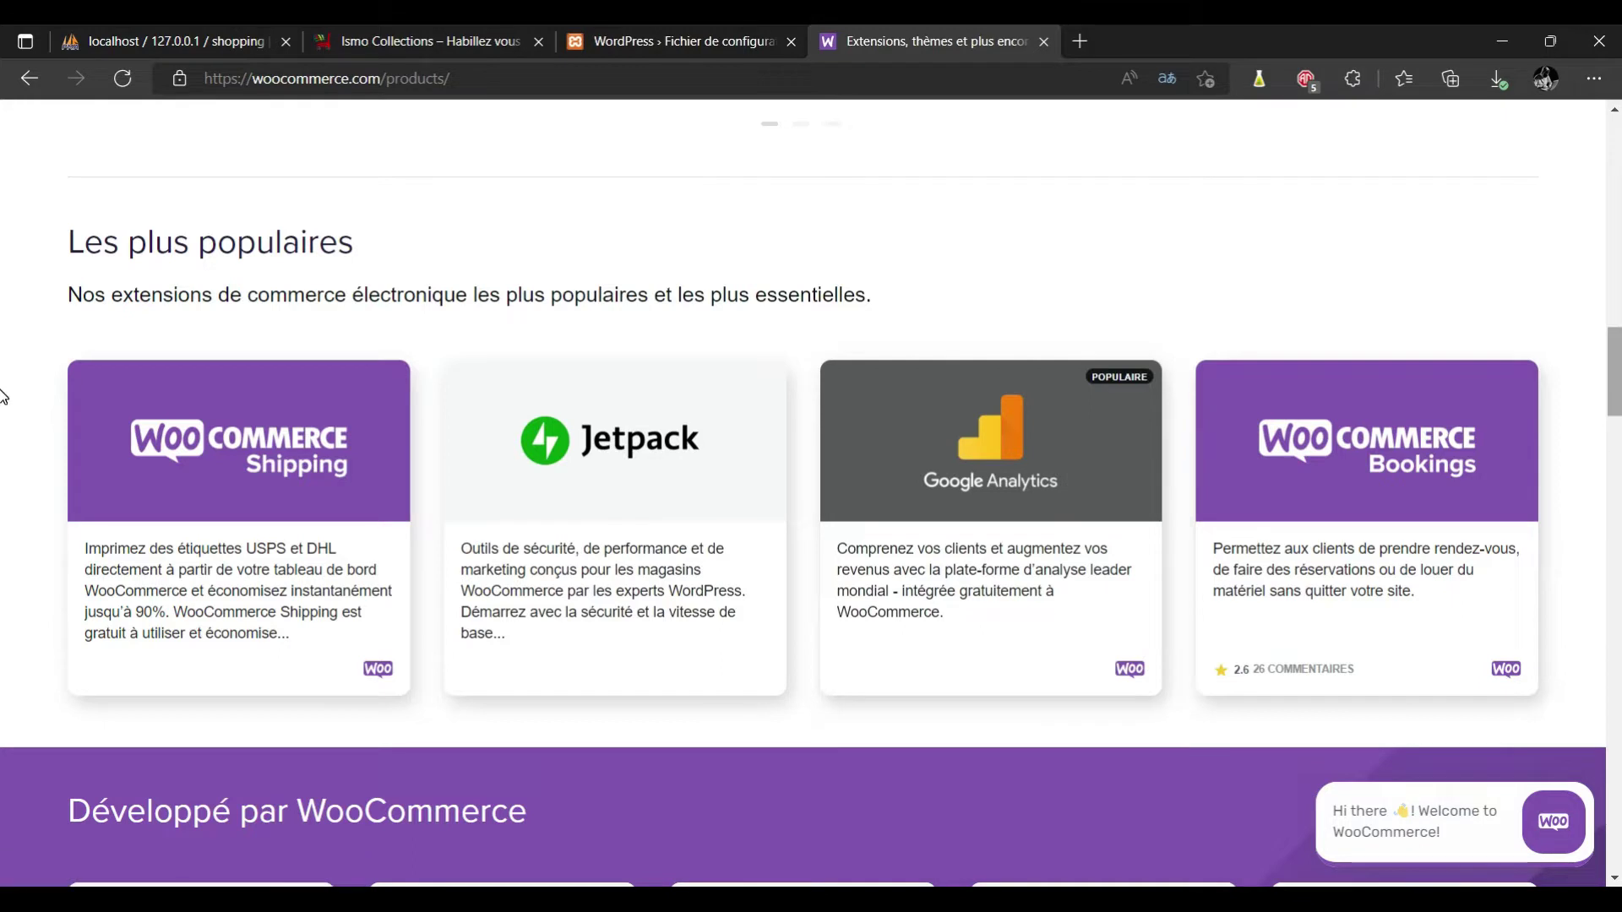
scroll(4, 405, "down", 1)
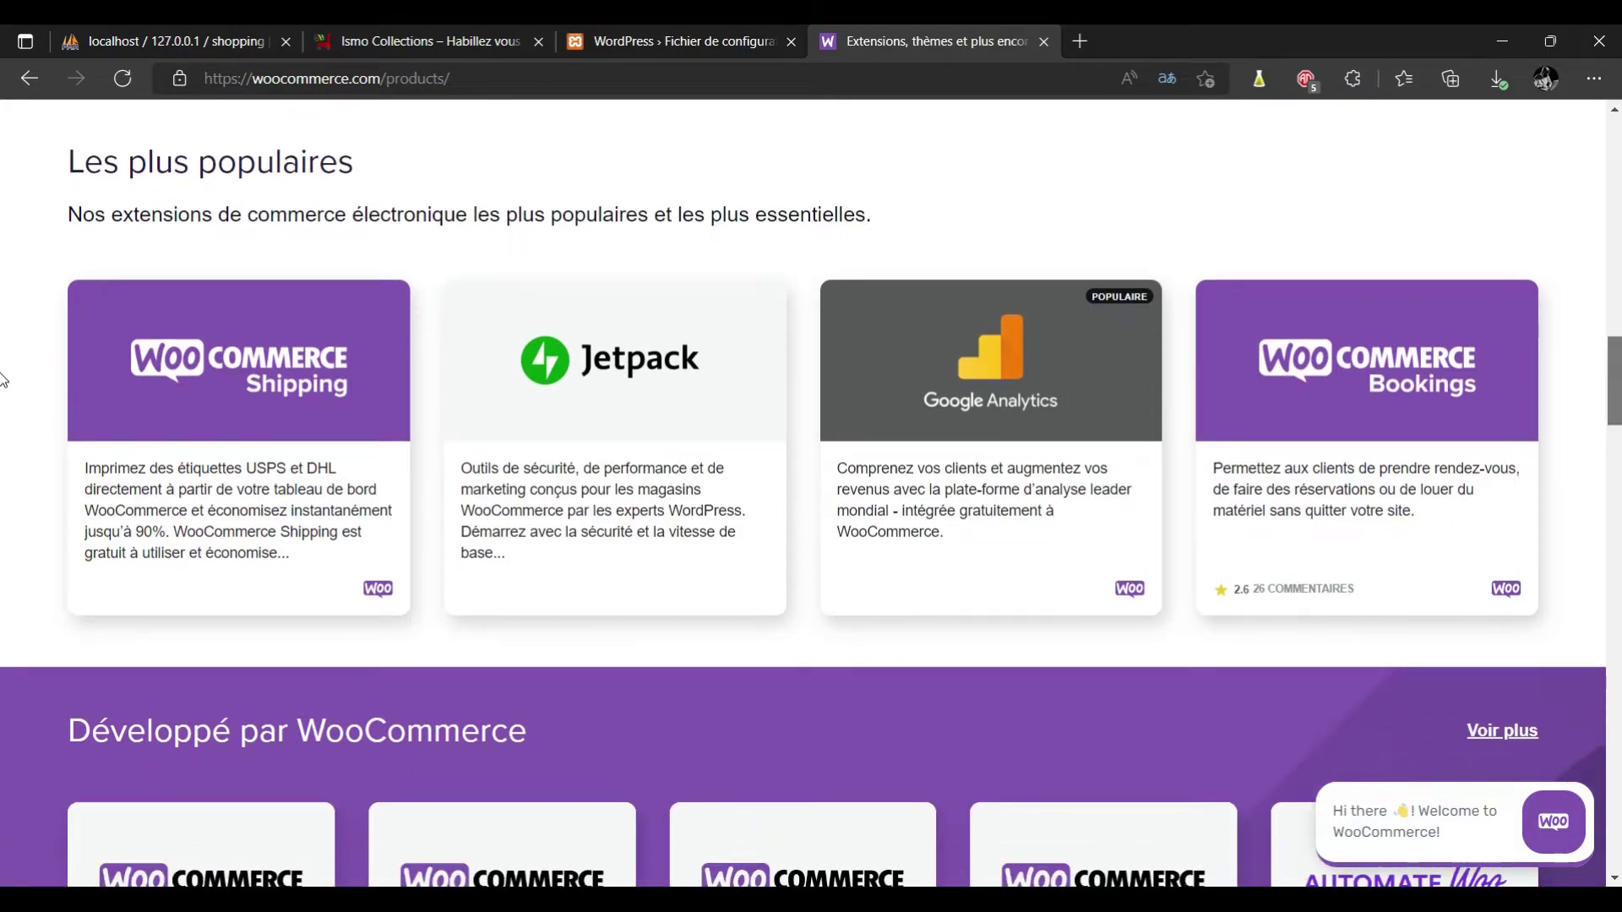
scroll(4, 397, "down", 2)
scroll(4, 397, "down", 4)
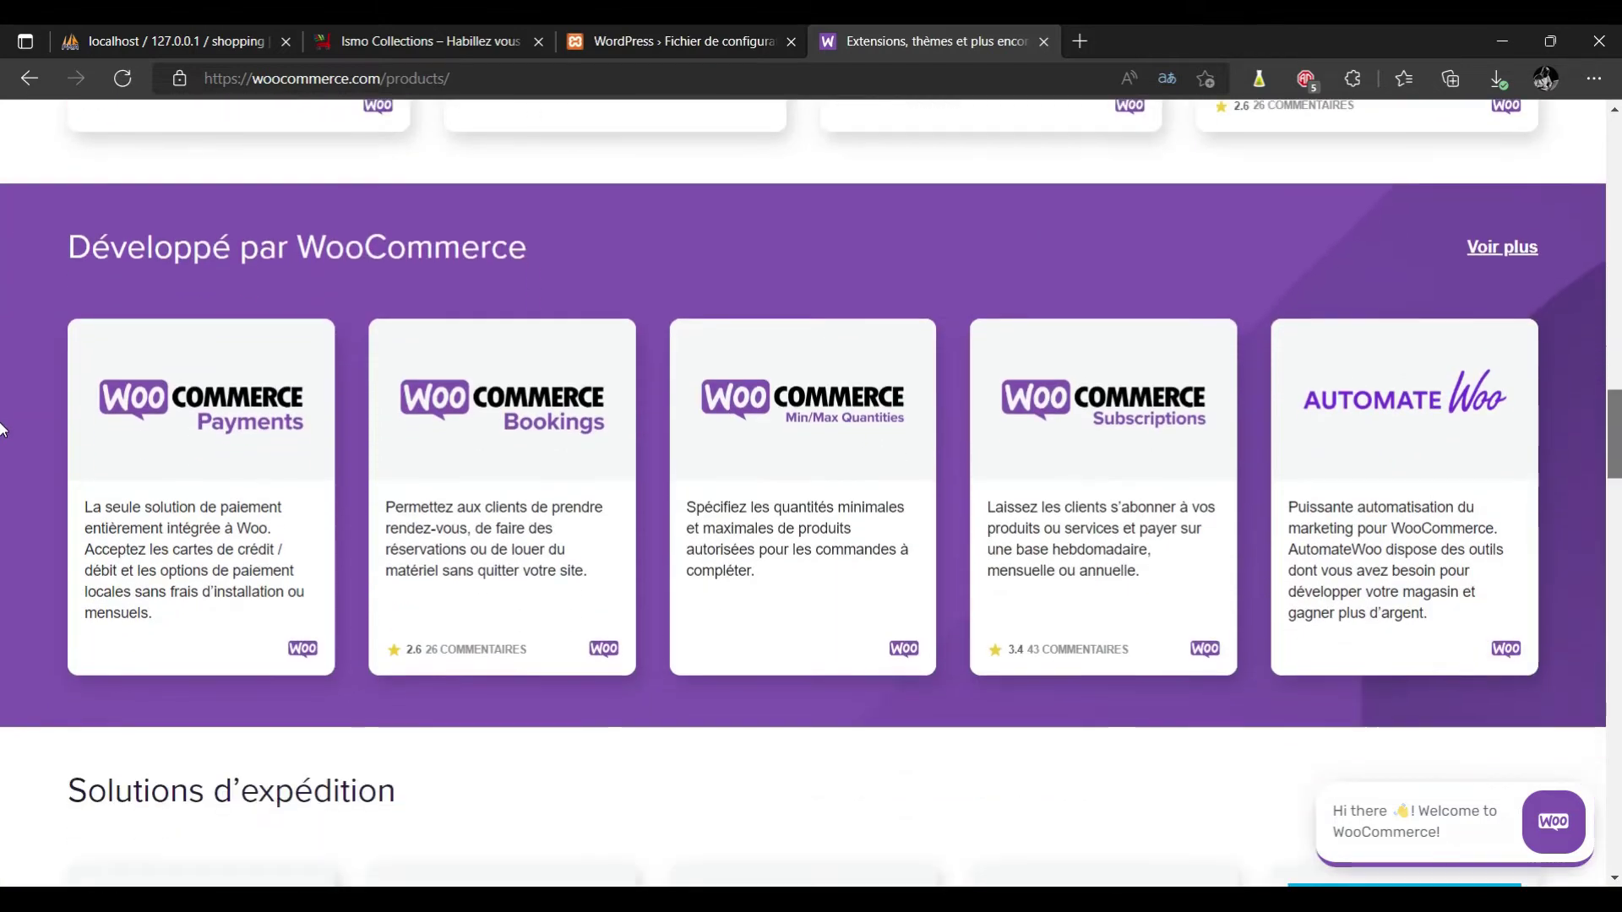
scroll(2, 549, "down", 12)
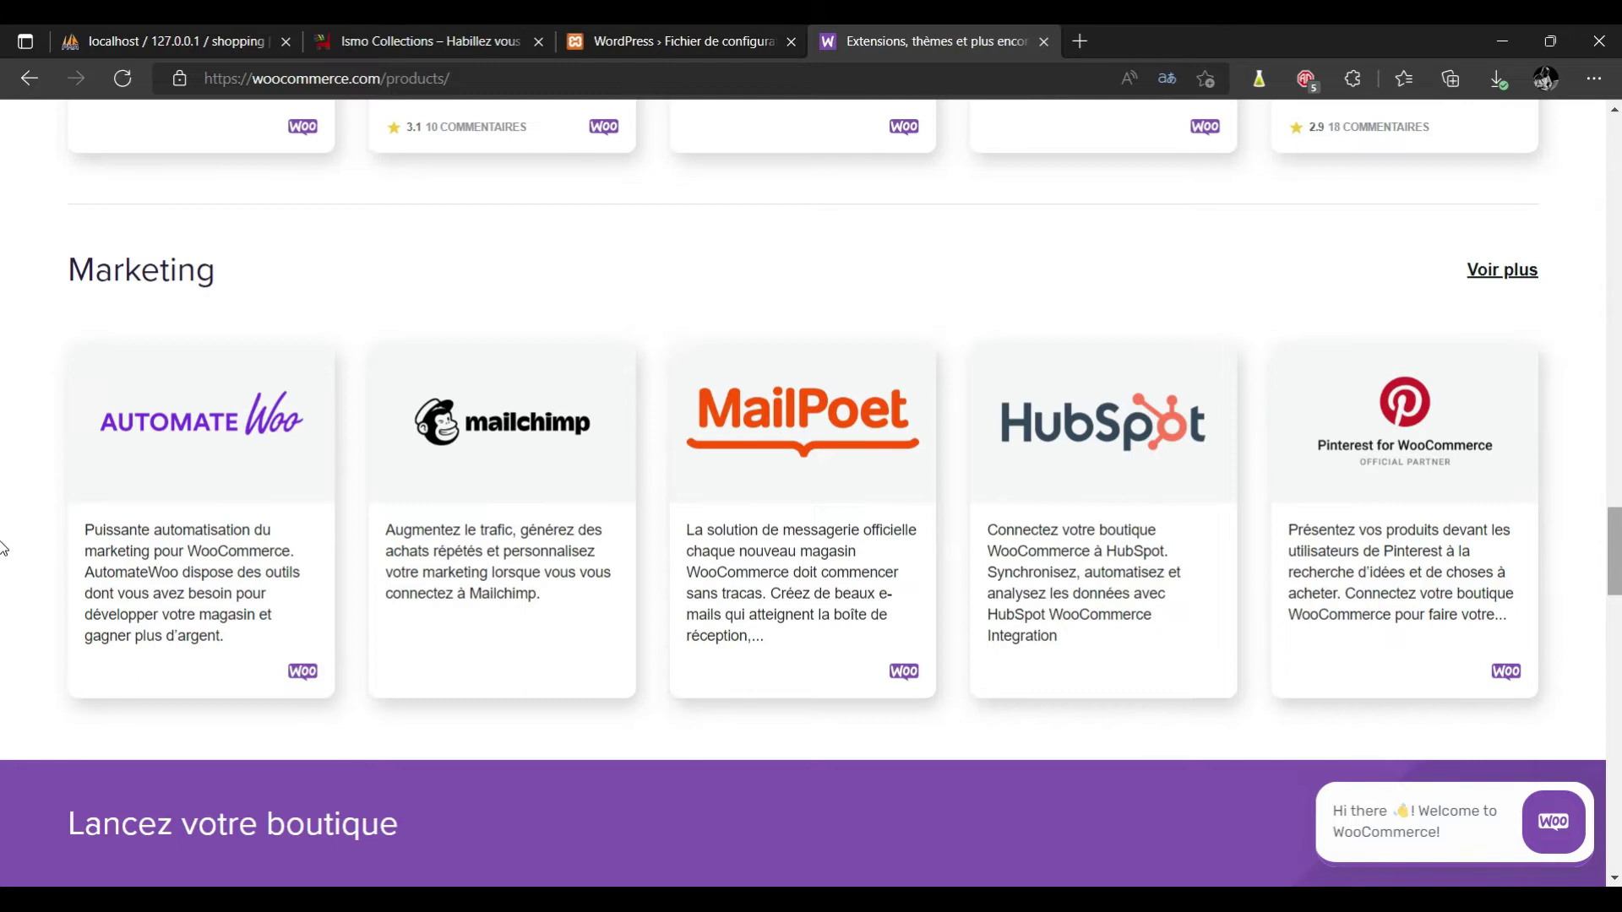
scroll(4, 549, "down", 6)
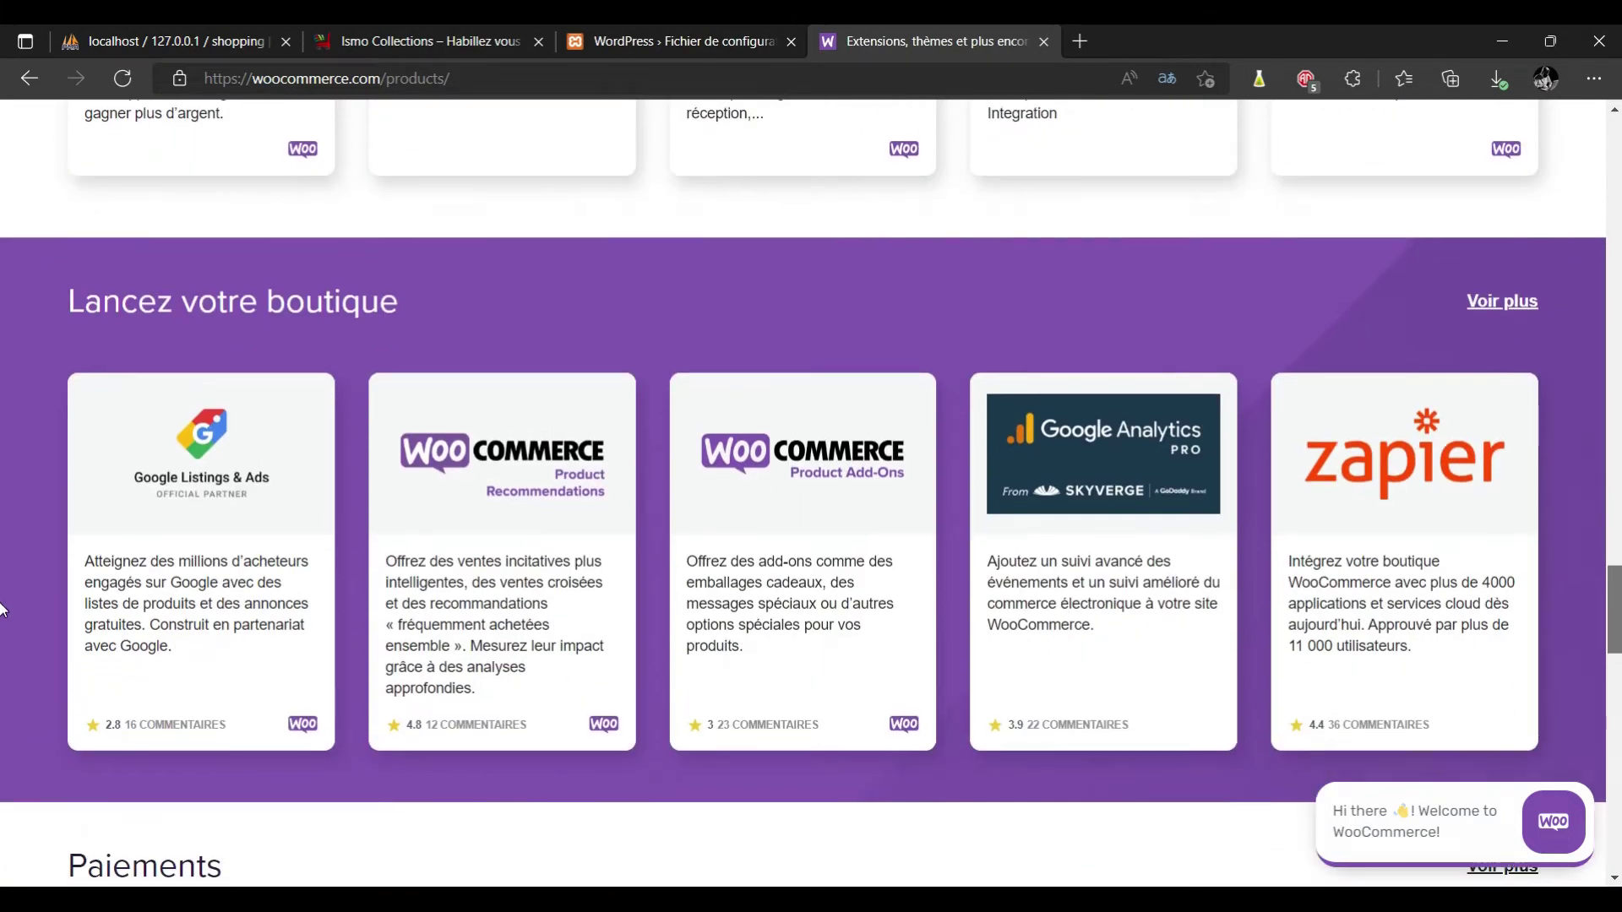
scroll(4, 612, "down", 1)
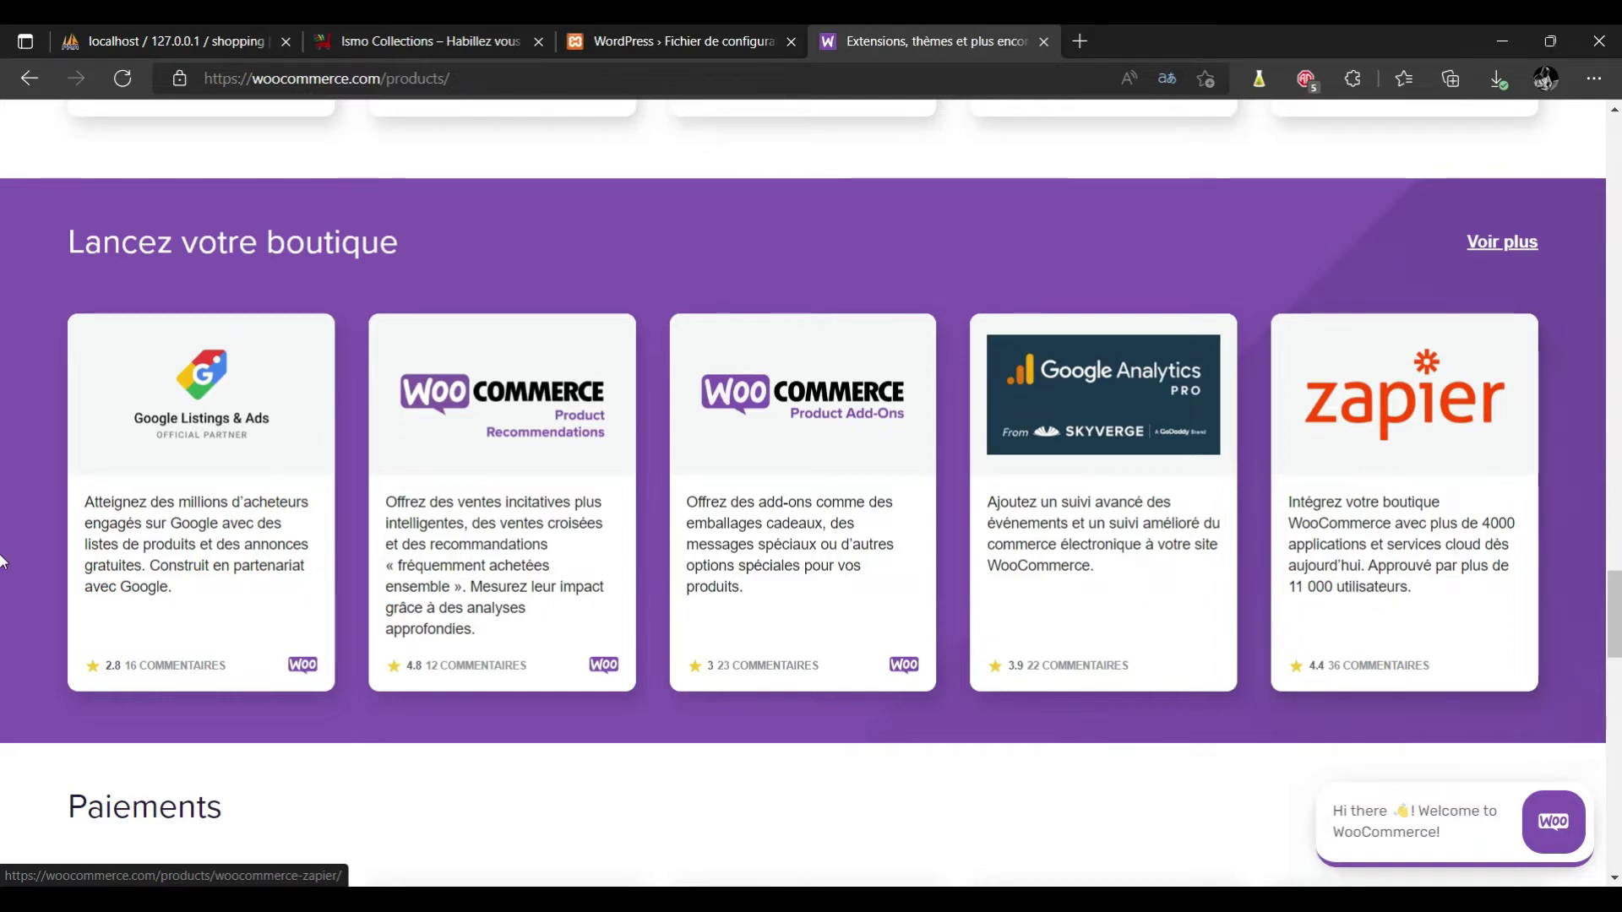
scroll(2, 646, "down", 5)
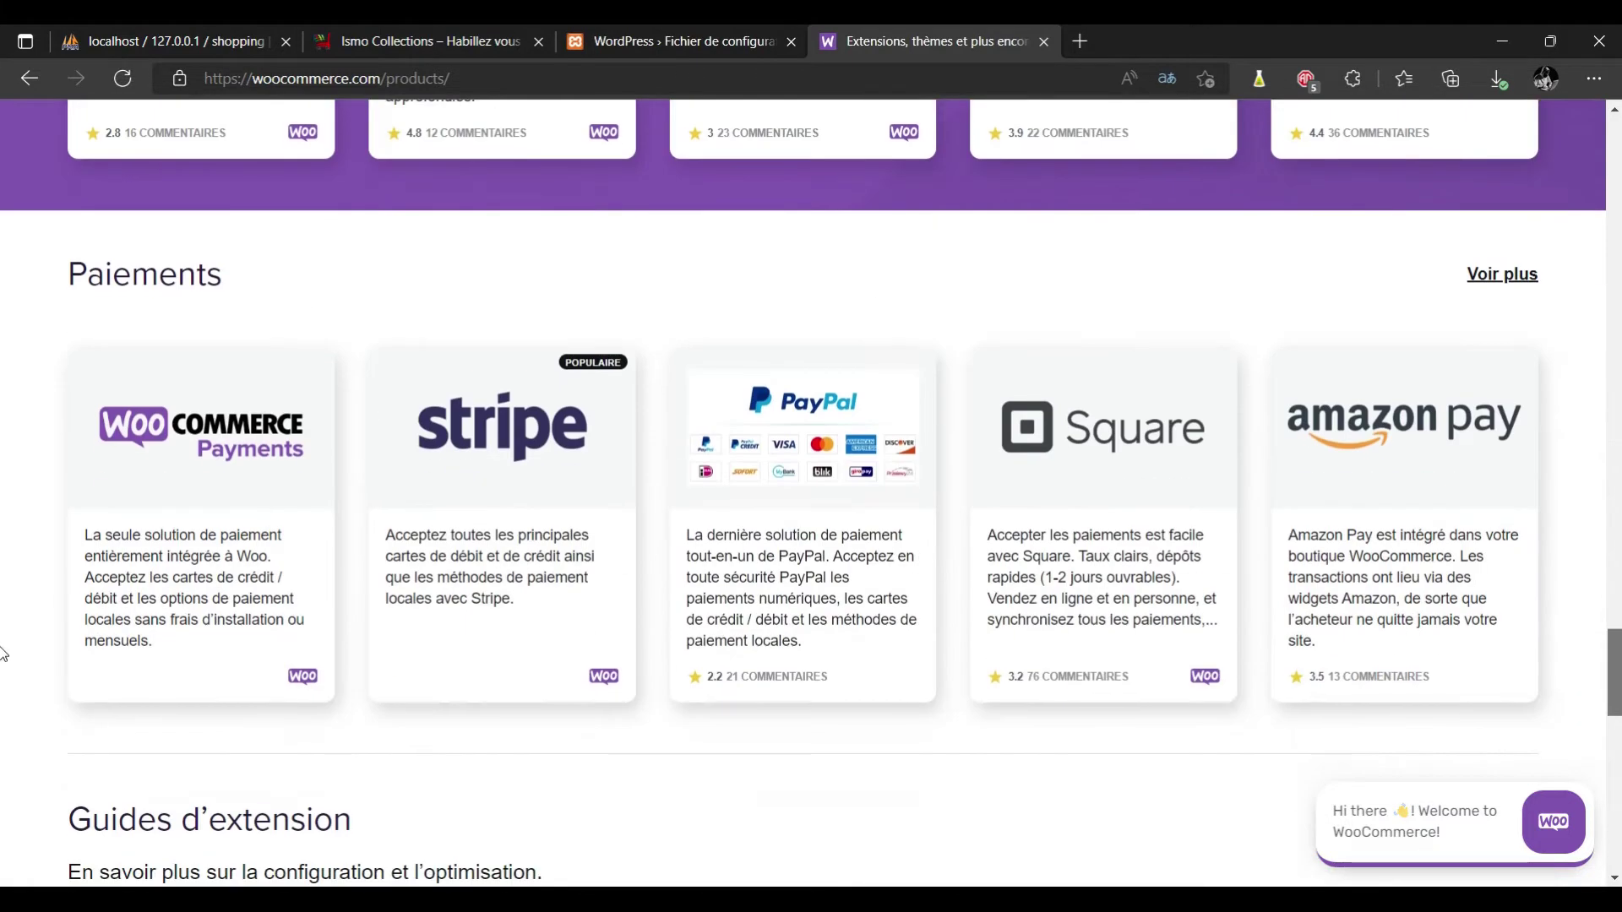
scroll(3, 651, "down", 1)
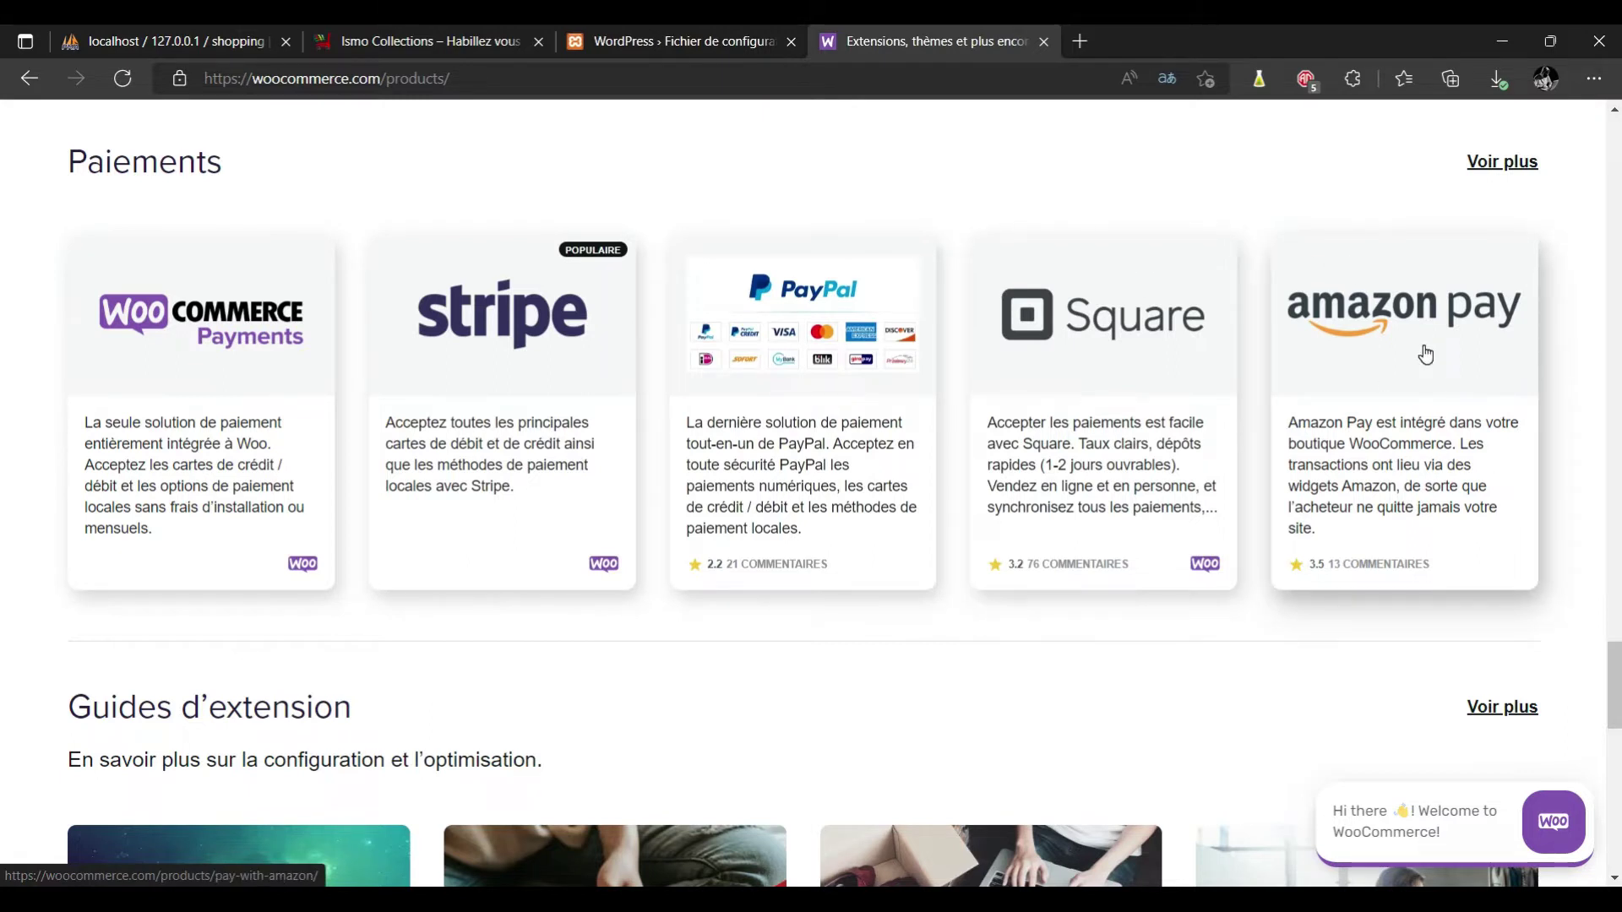
scroll(7, 675, "down", 8)
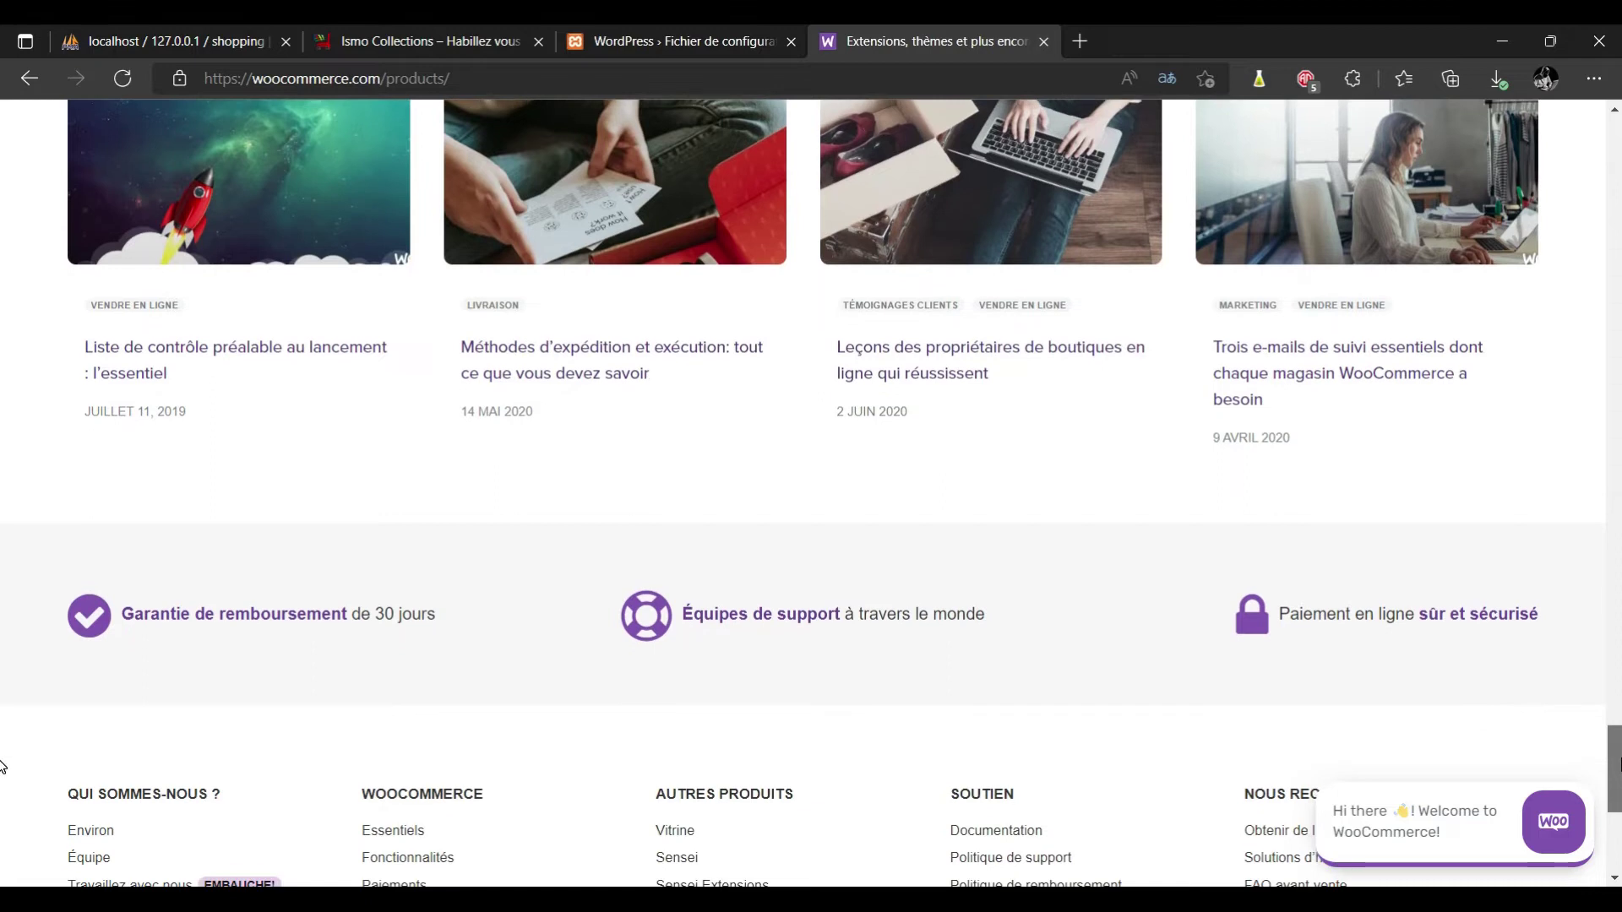
key("Home")
mouse_move(881, 305)
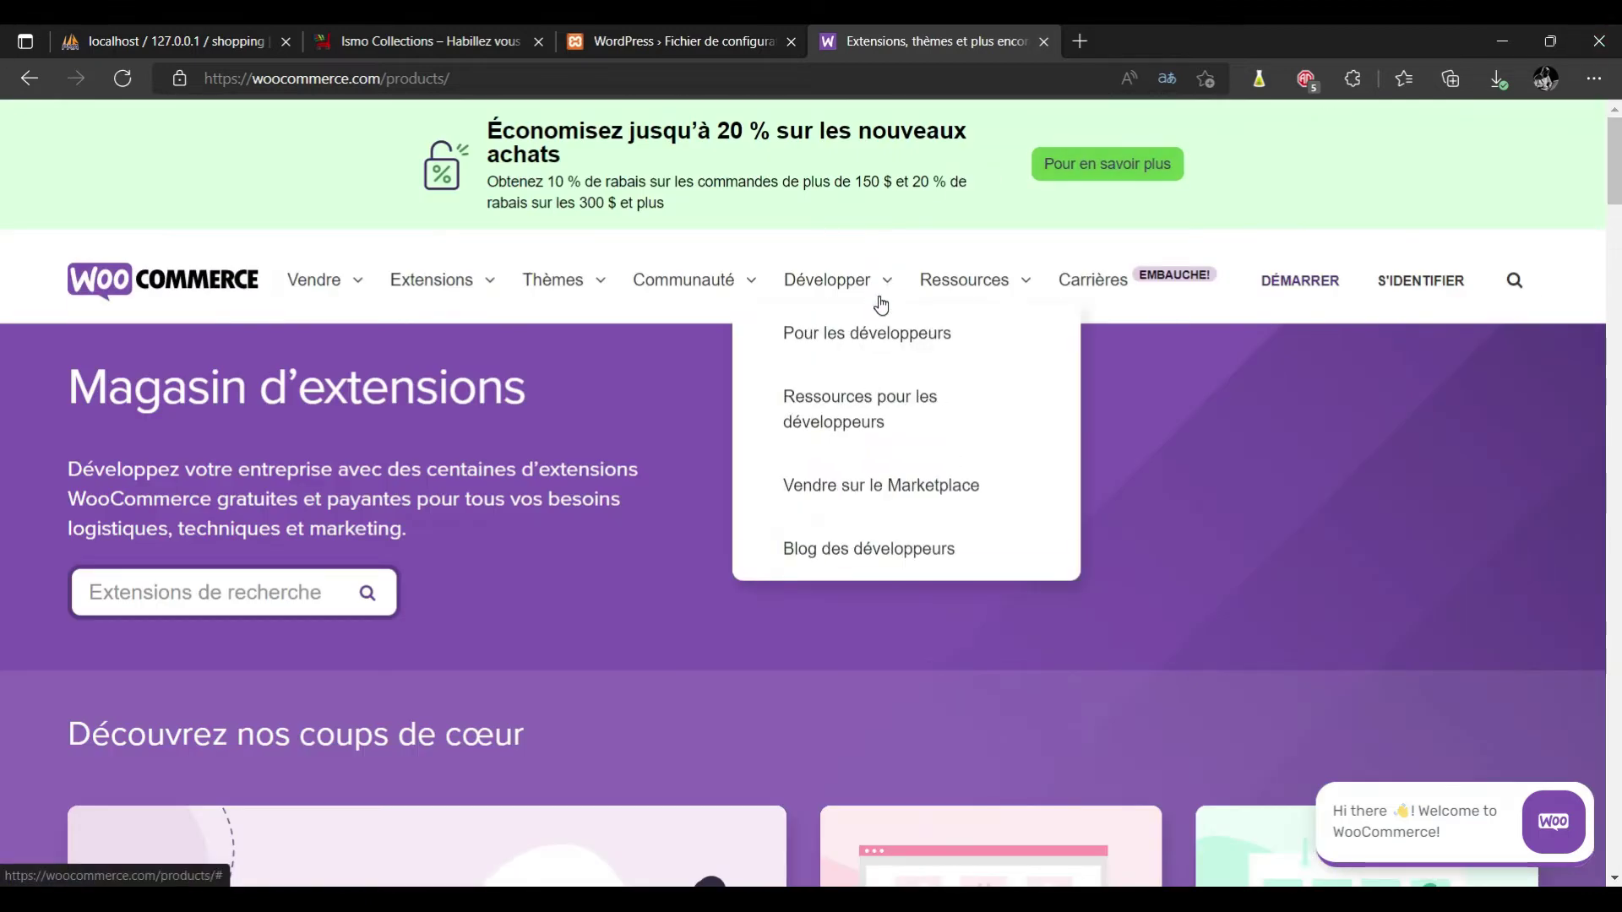
Open the full theme catalogue and filter it to free (Libre) themes.
mouse_move(601, 292)
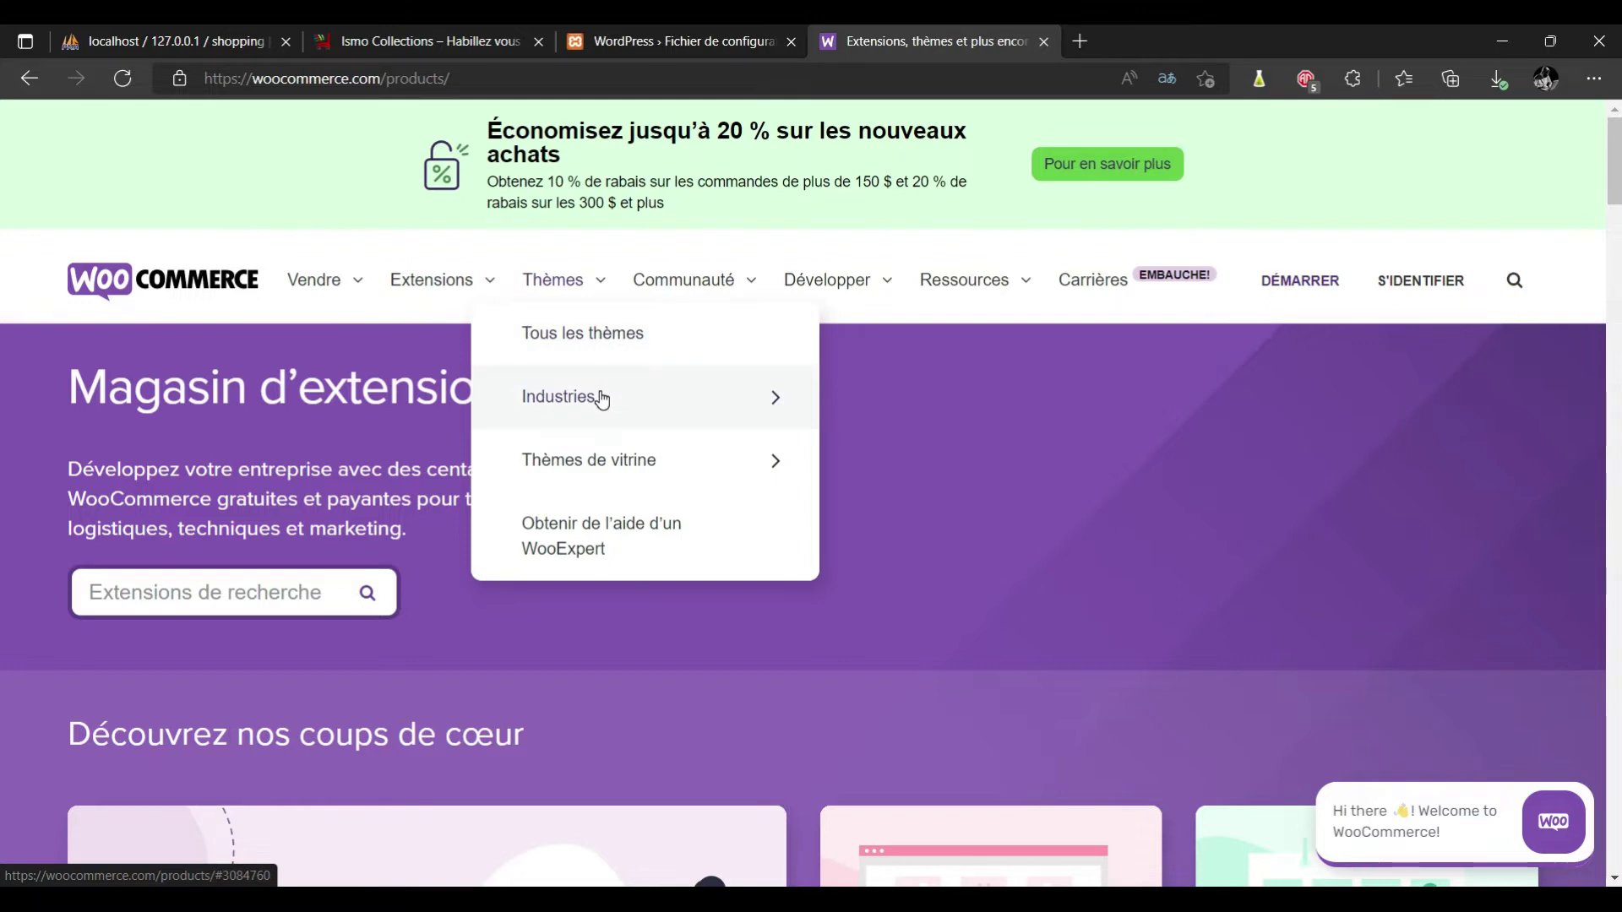
left_click(619, 348)
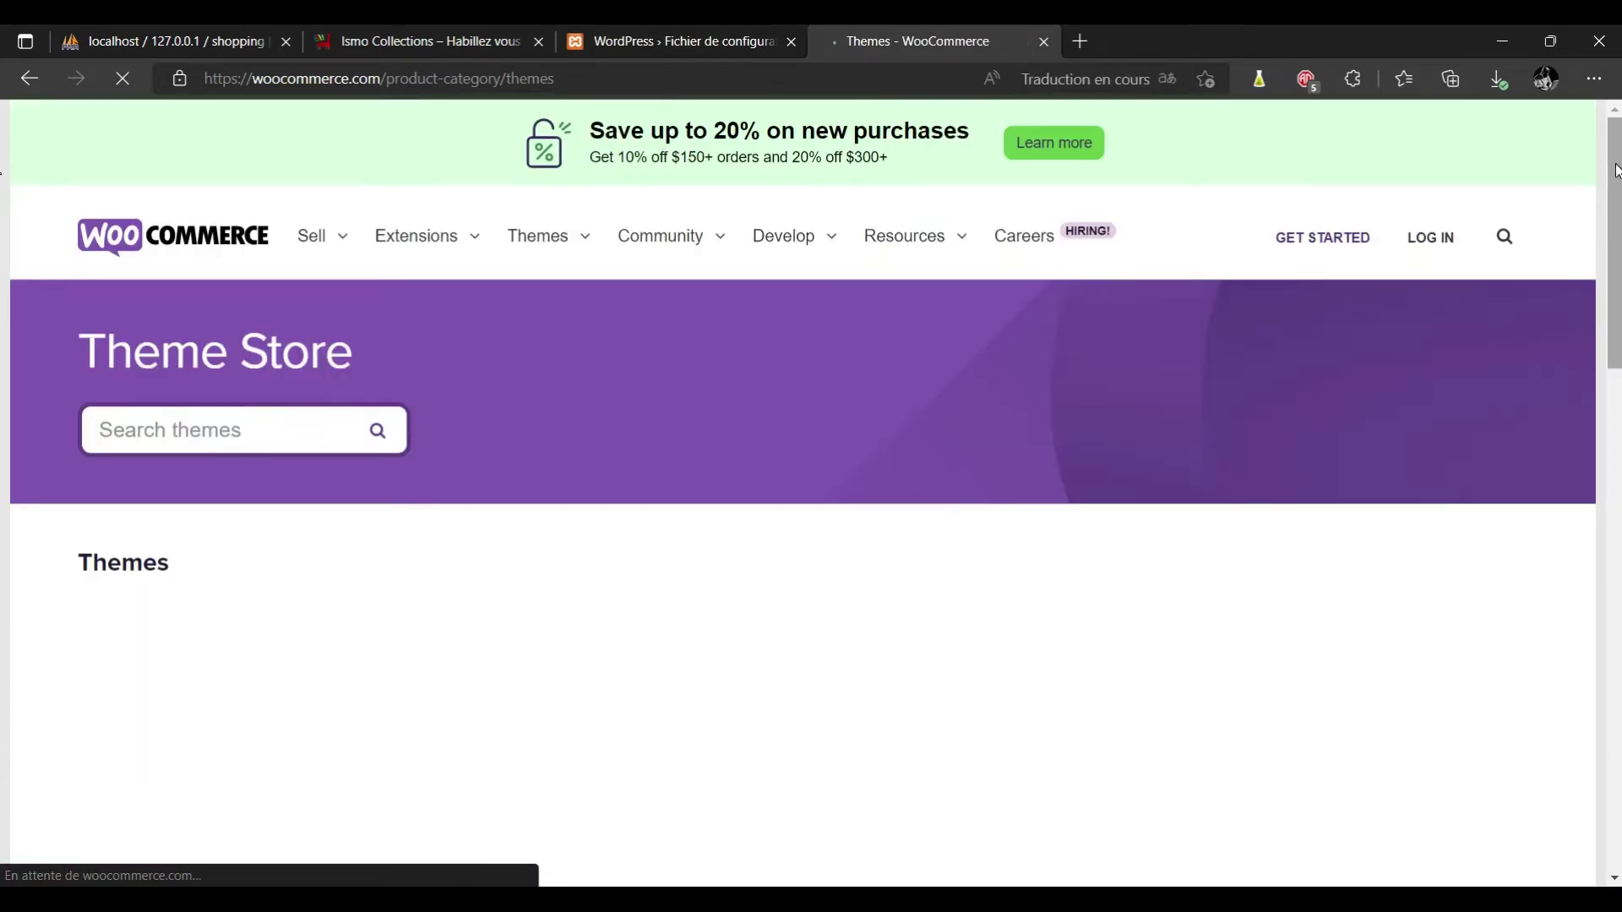
scroll(3, 251, "down", 5)
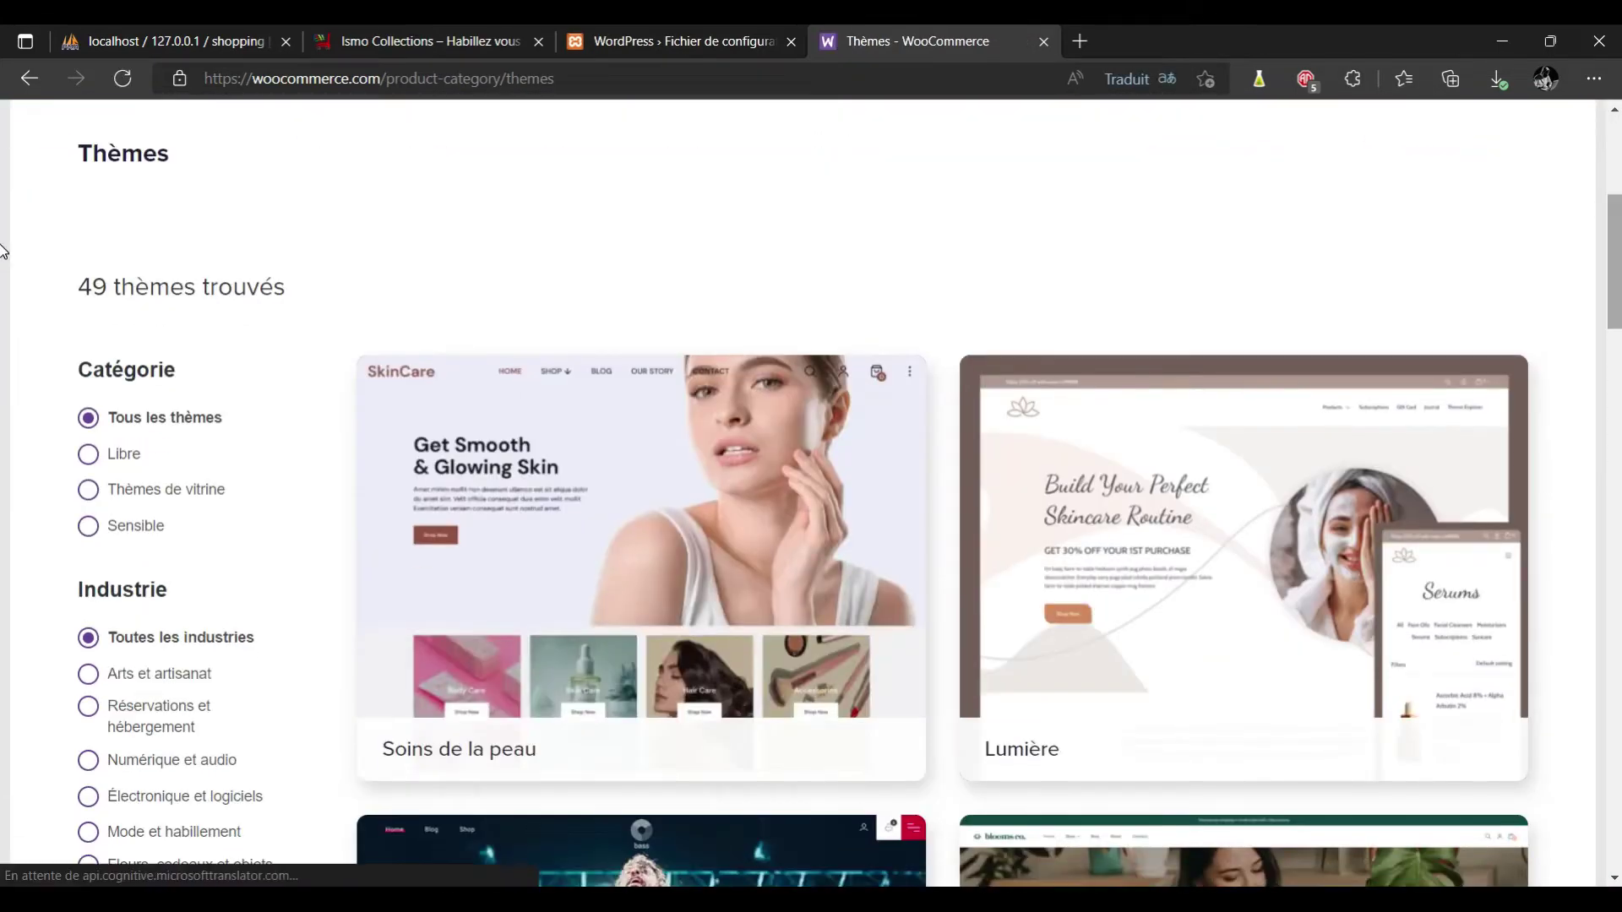
left_click(126, 456)
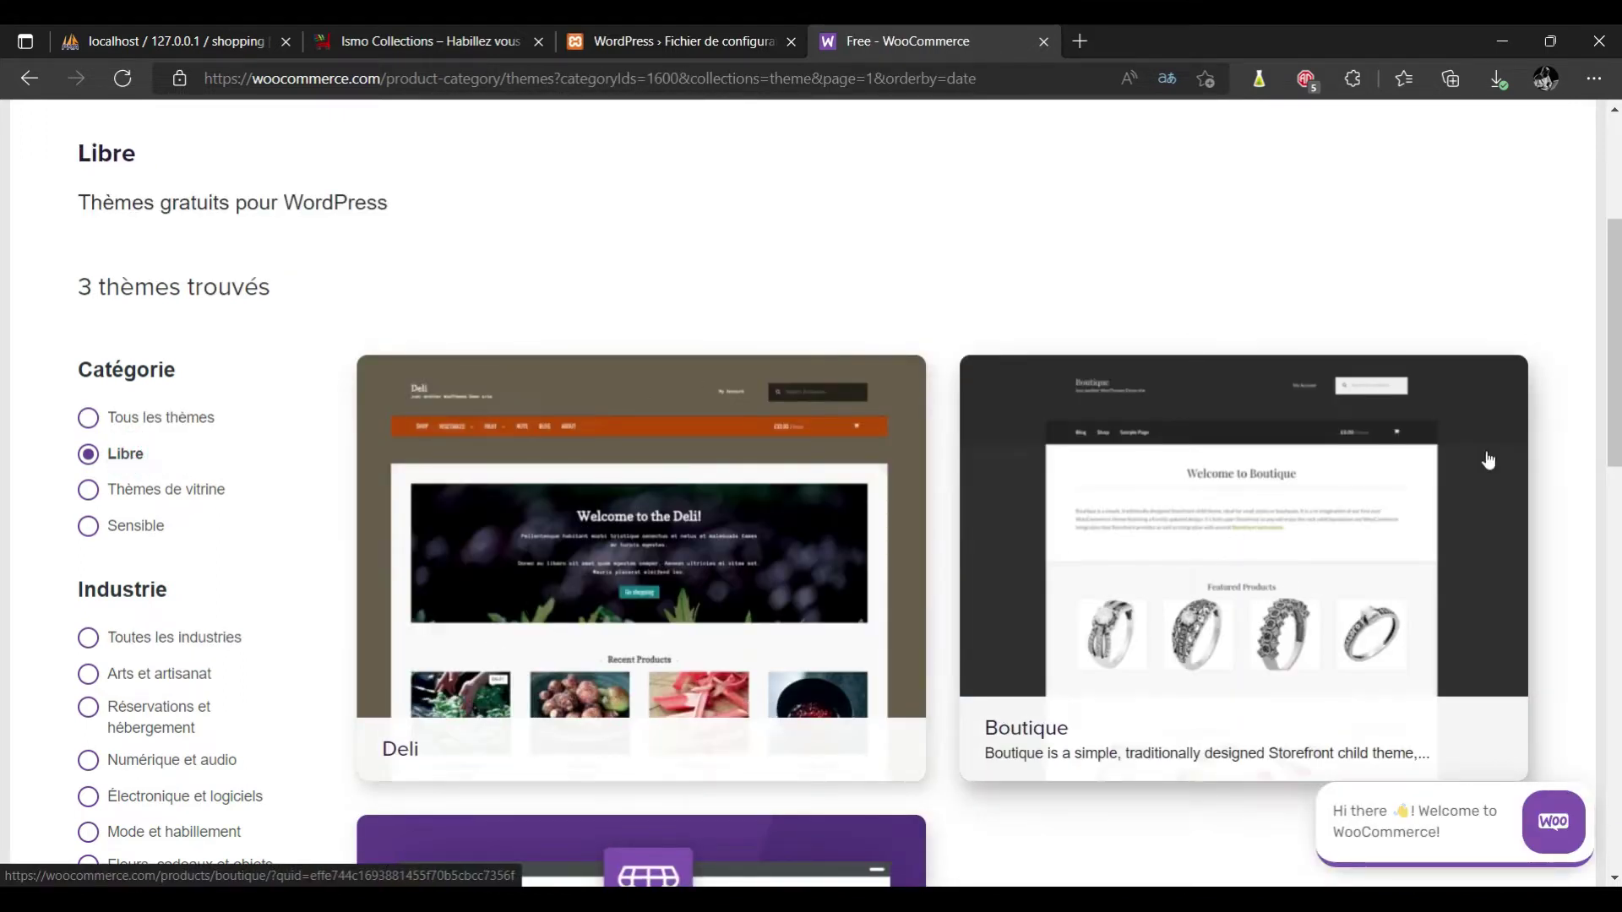
Narrow the theme results to the Thèmes de vitrine category.
scroll(3, 363, "down", 6)
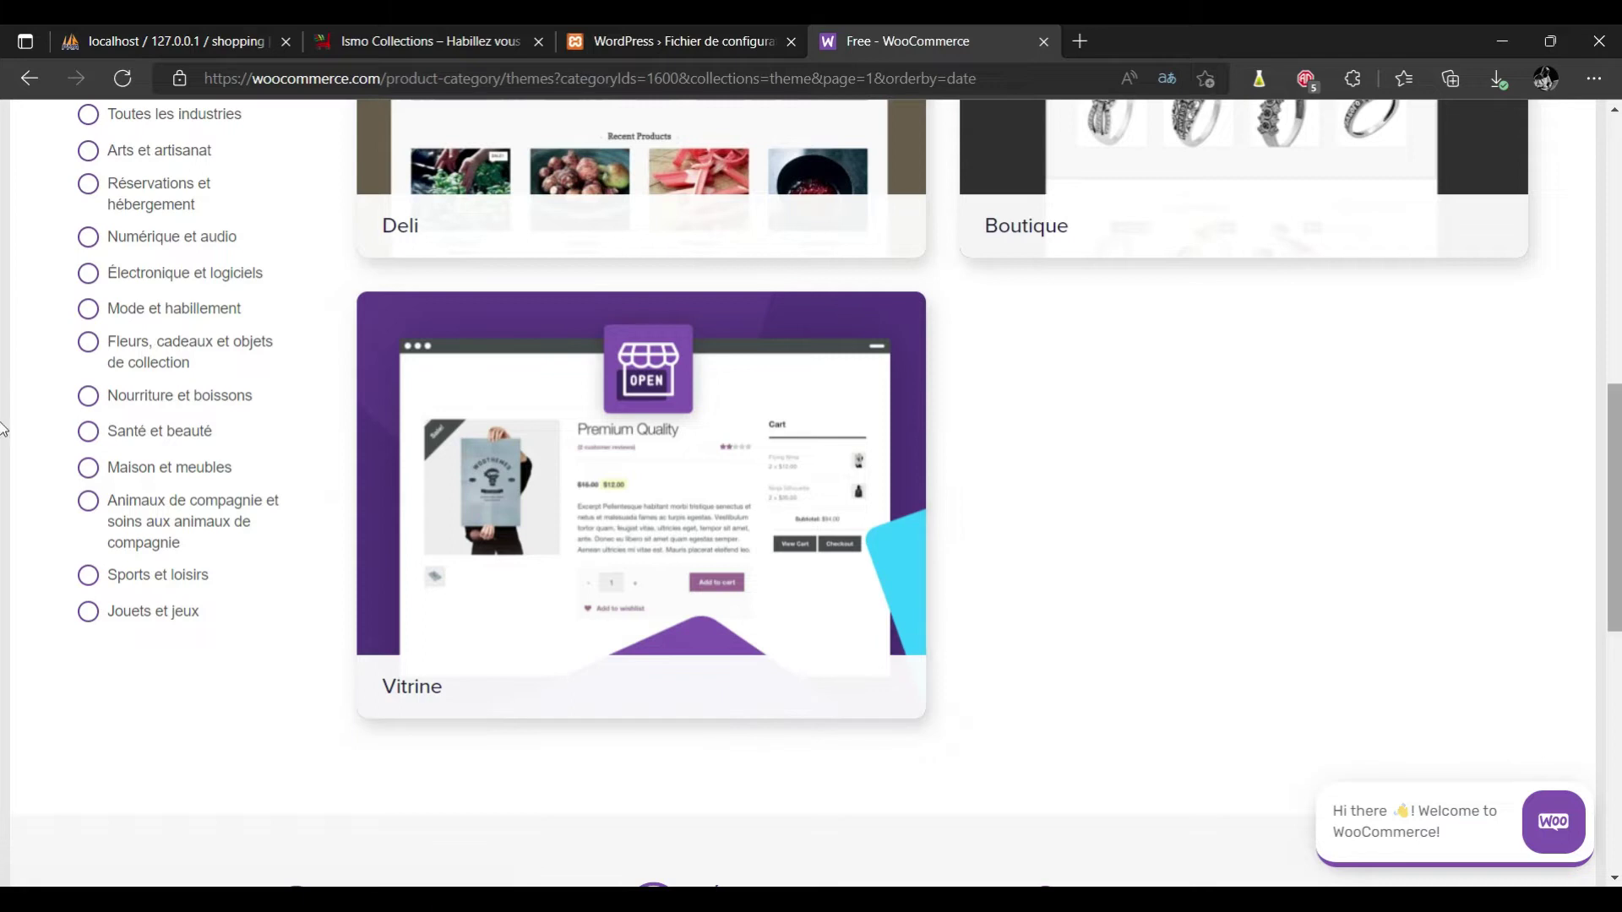
left_click_drag(1610, 429, 1610, 258)
scroll(1610, 257, "down", 2)
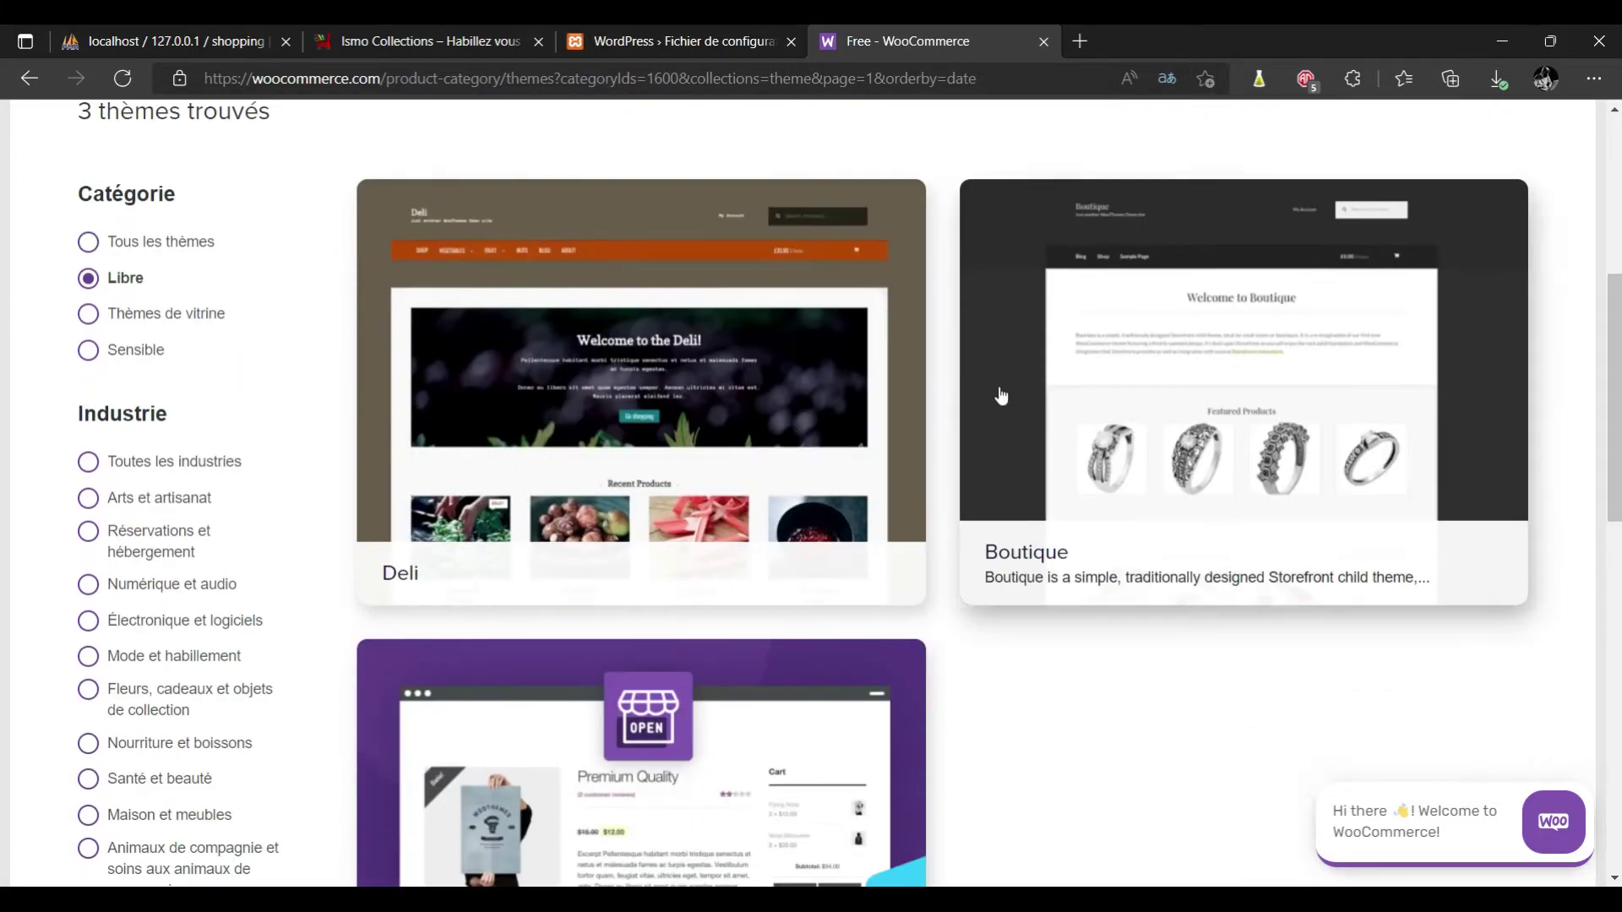
left_click(203, 319)
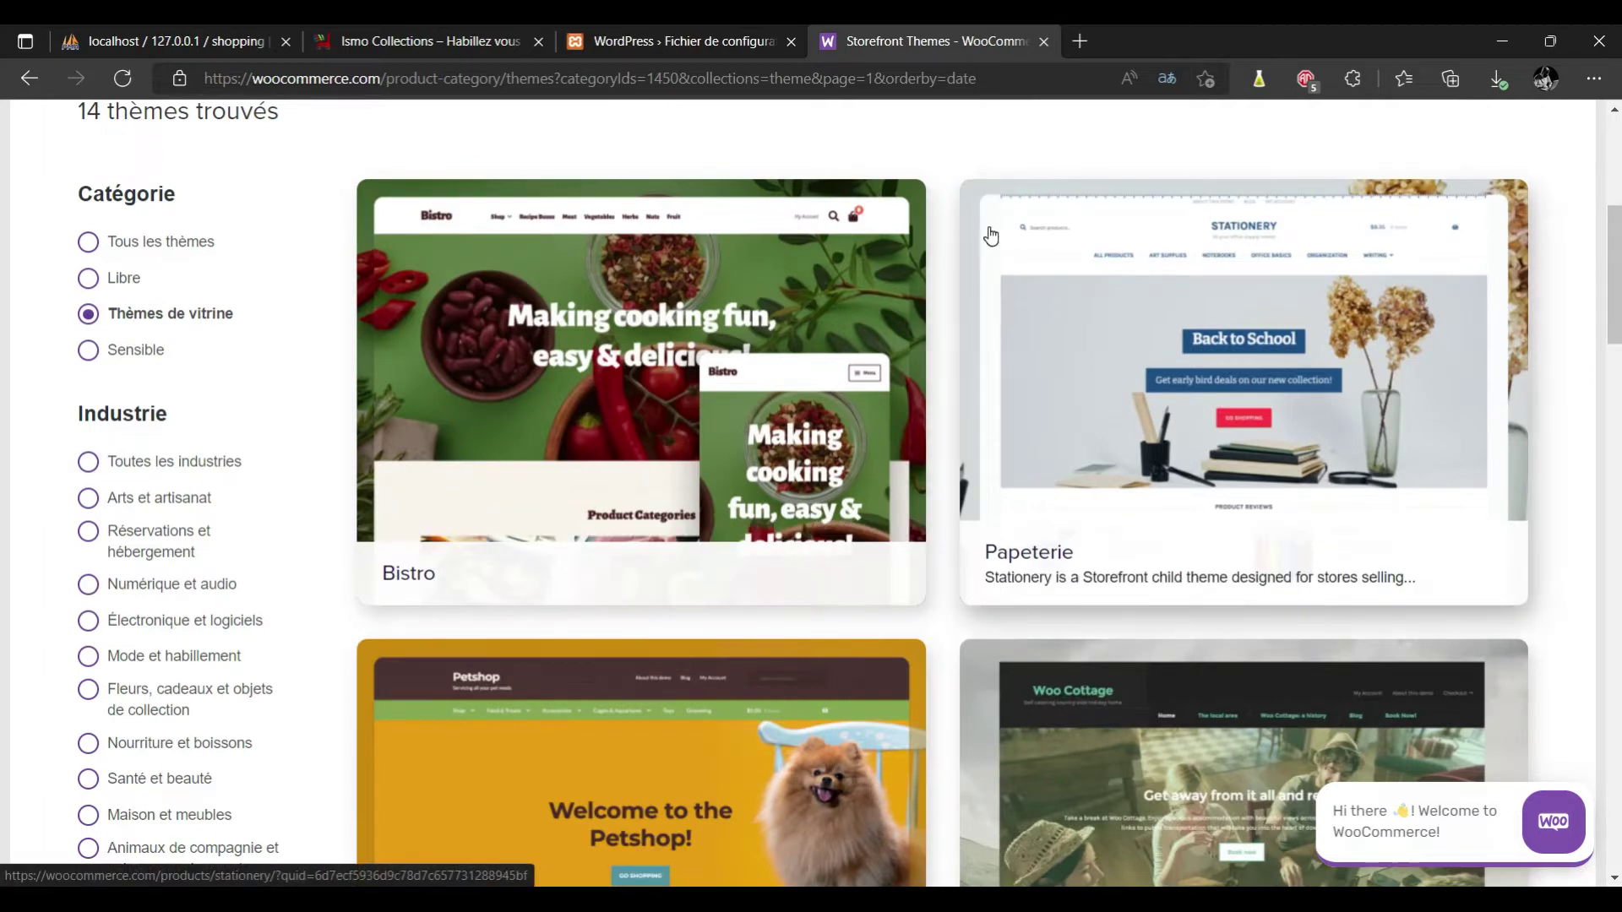
Scroll through the 14 storefront themes and open Galleria's details page.
scroll(3, 253, "down", 3)
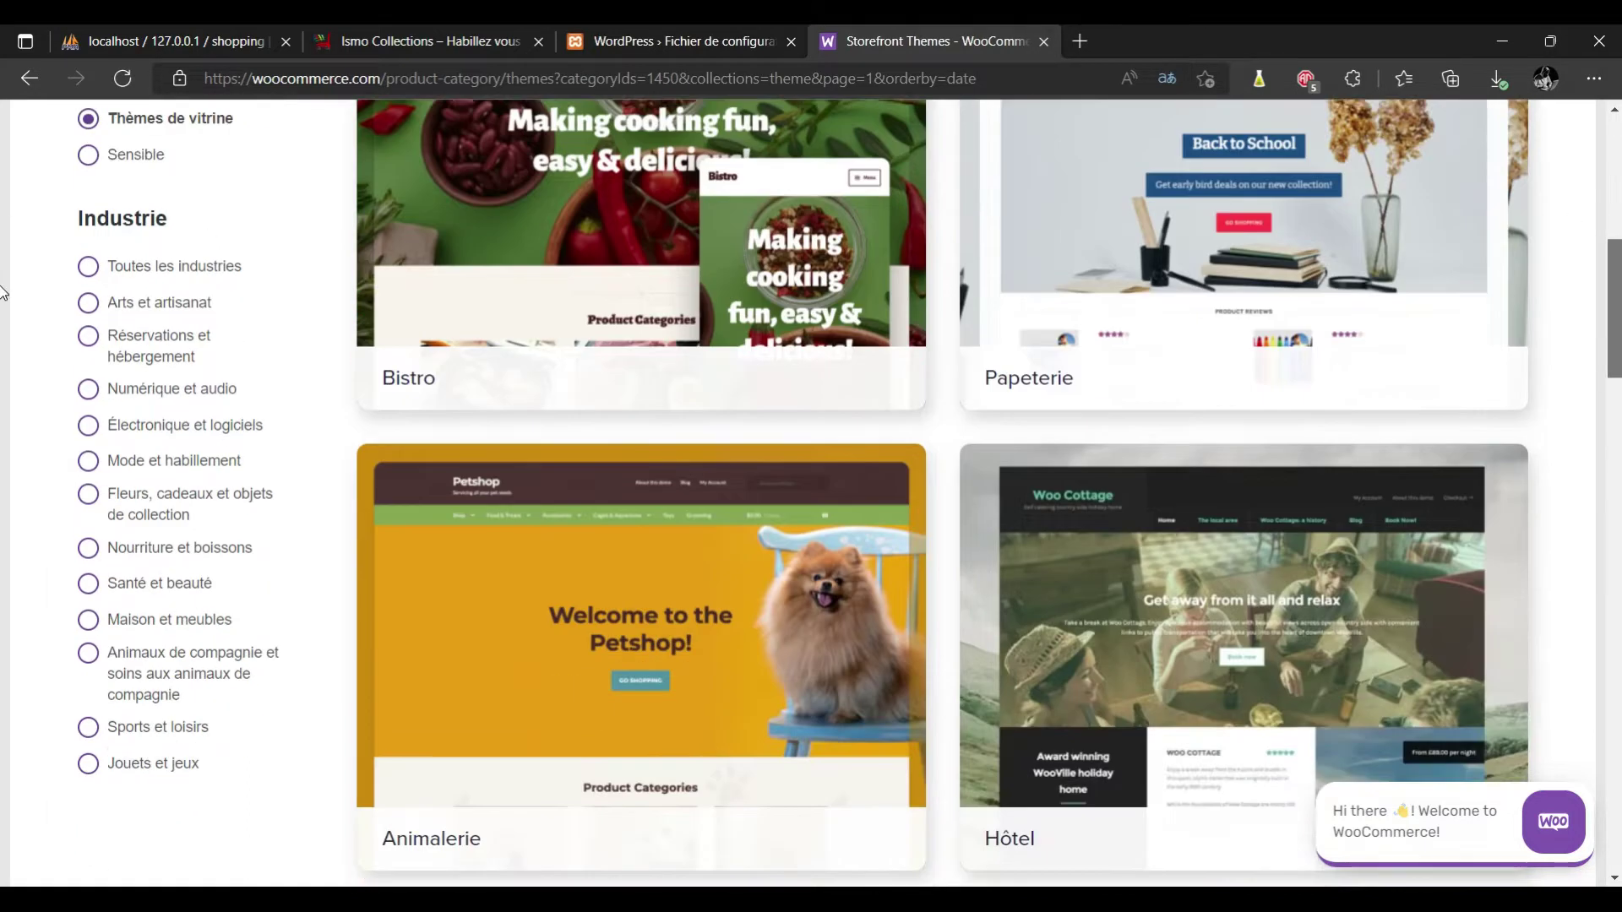
scroll(4, 270, "up", 3)
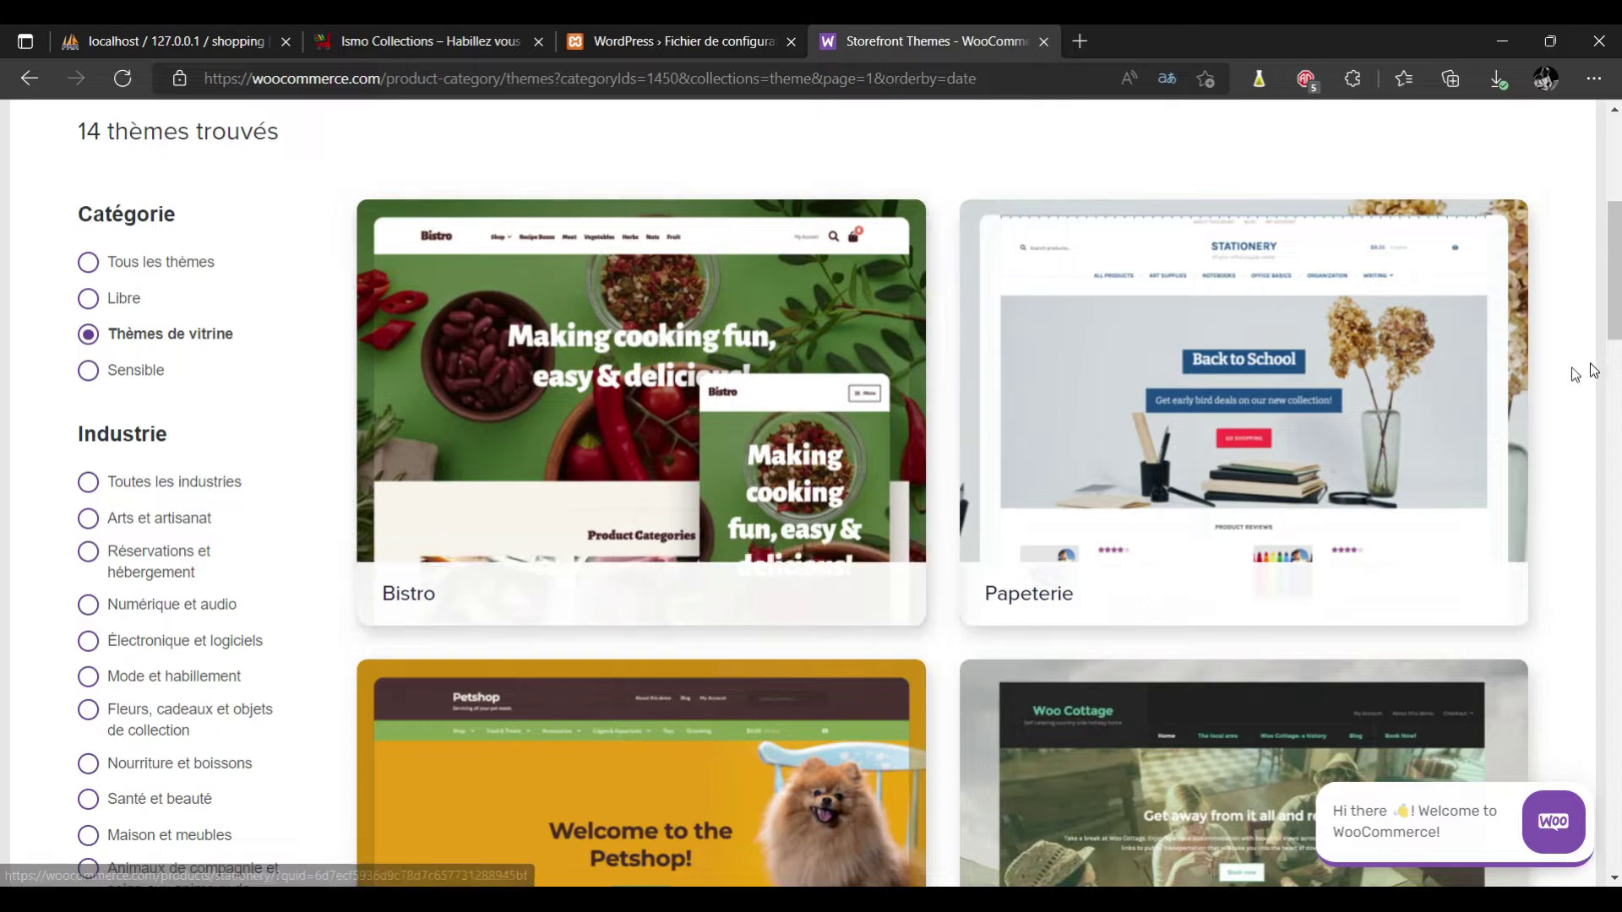
scroll(3, 295, "down", 1)
scroll(3, 299, "down", 1)
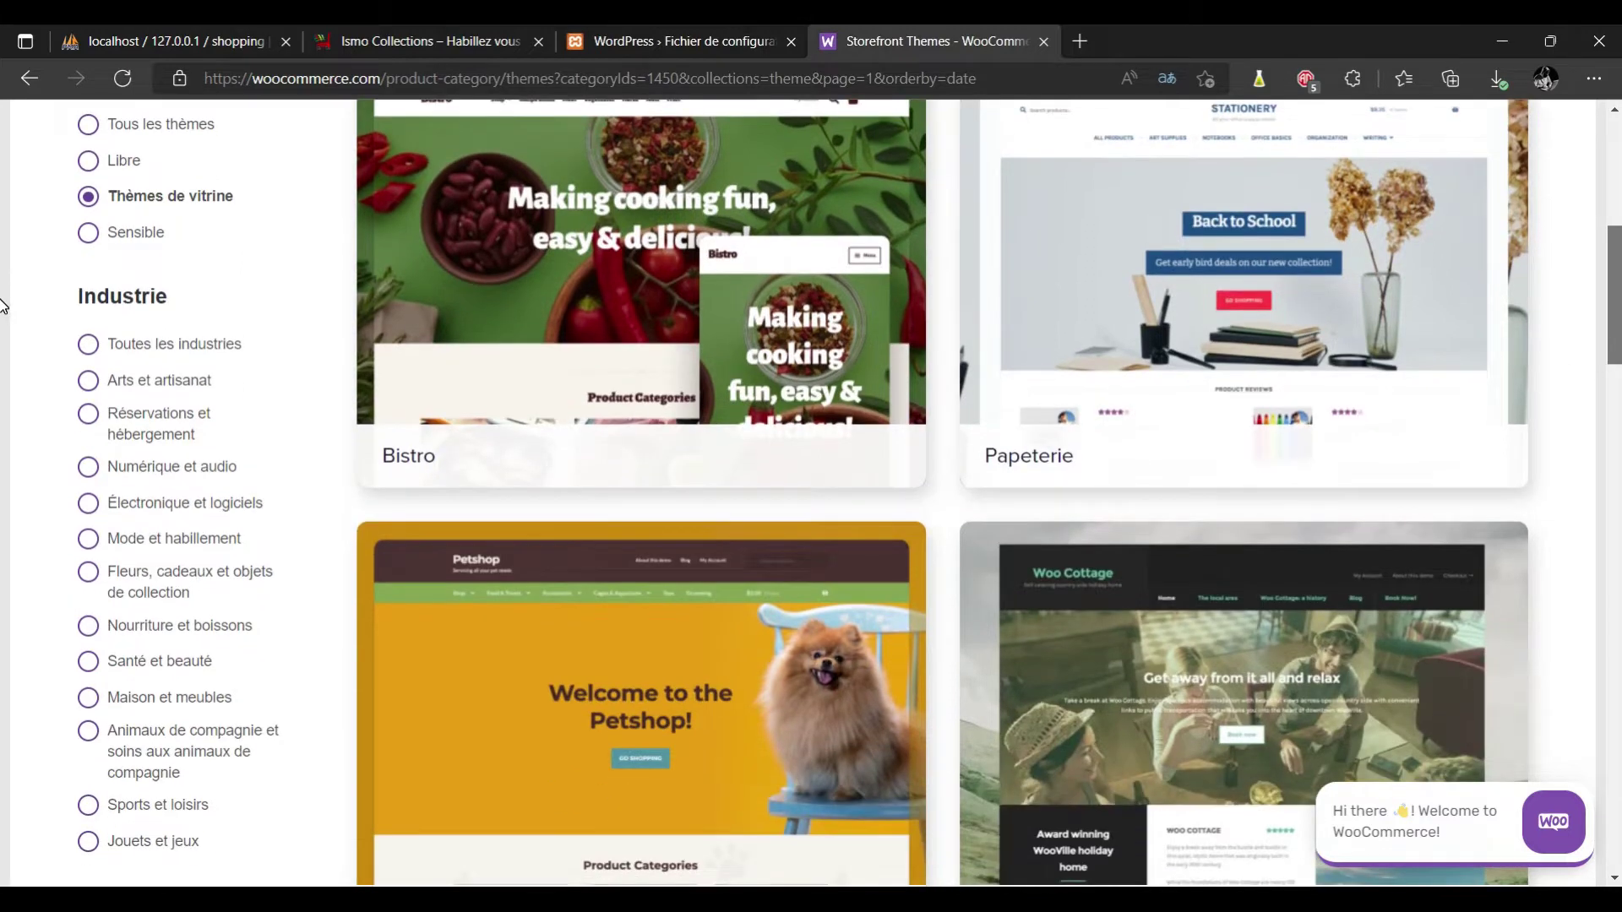
scroll(4, 302, "up", 1)
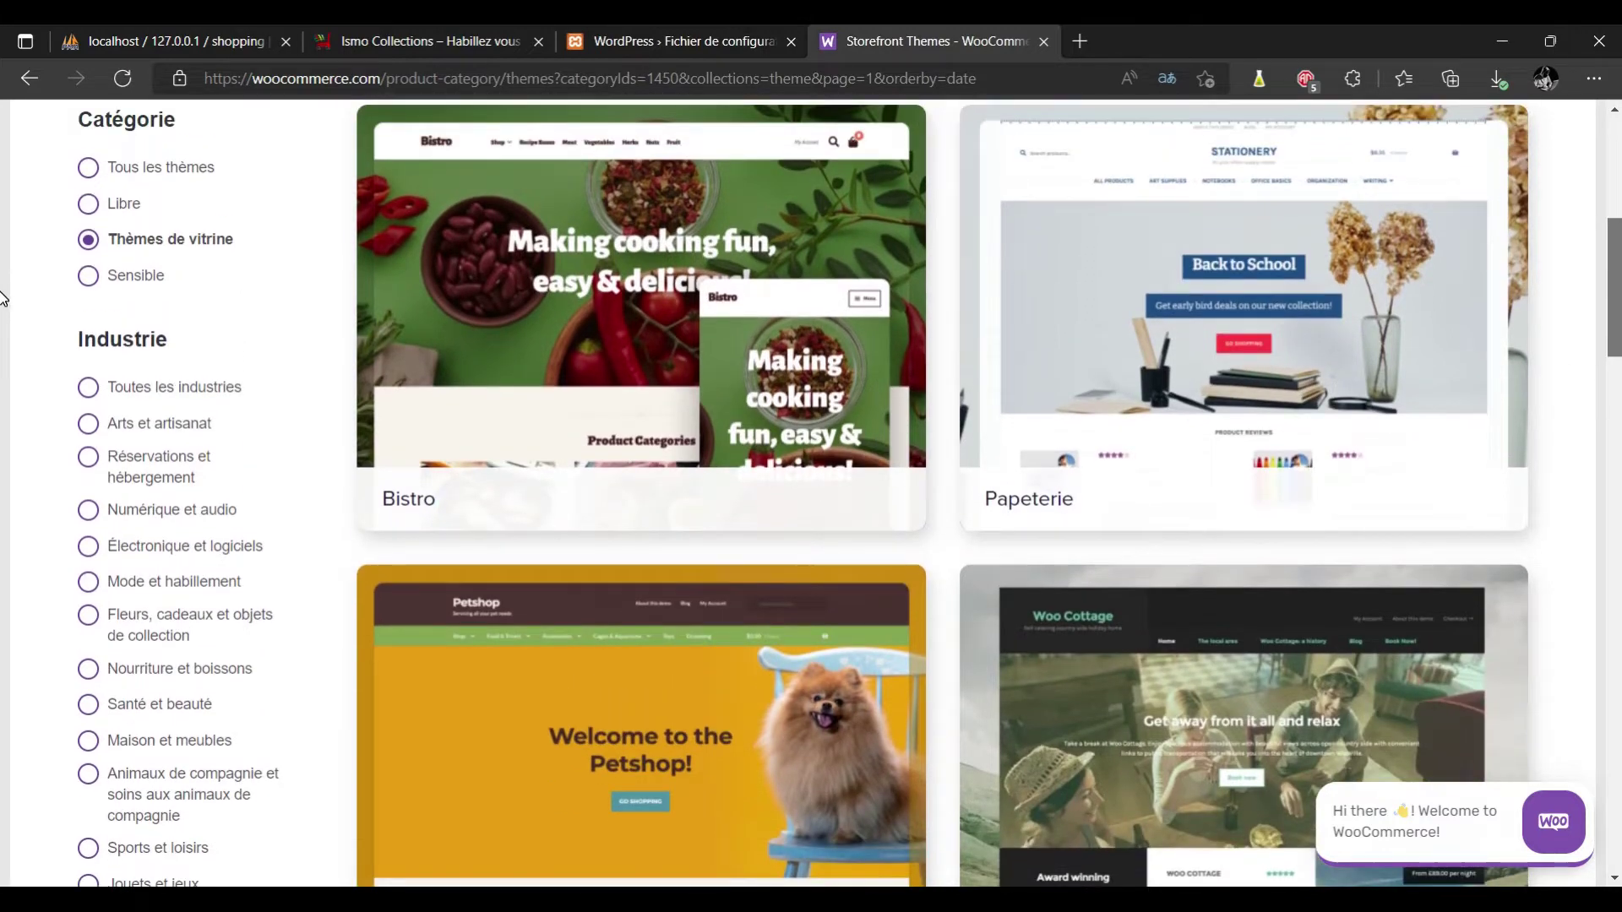
scroll(4, 299, "down", 5)
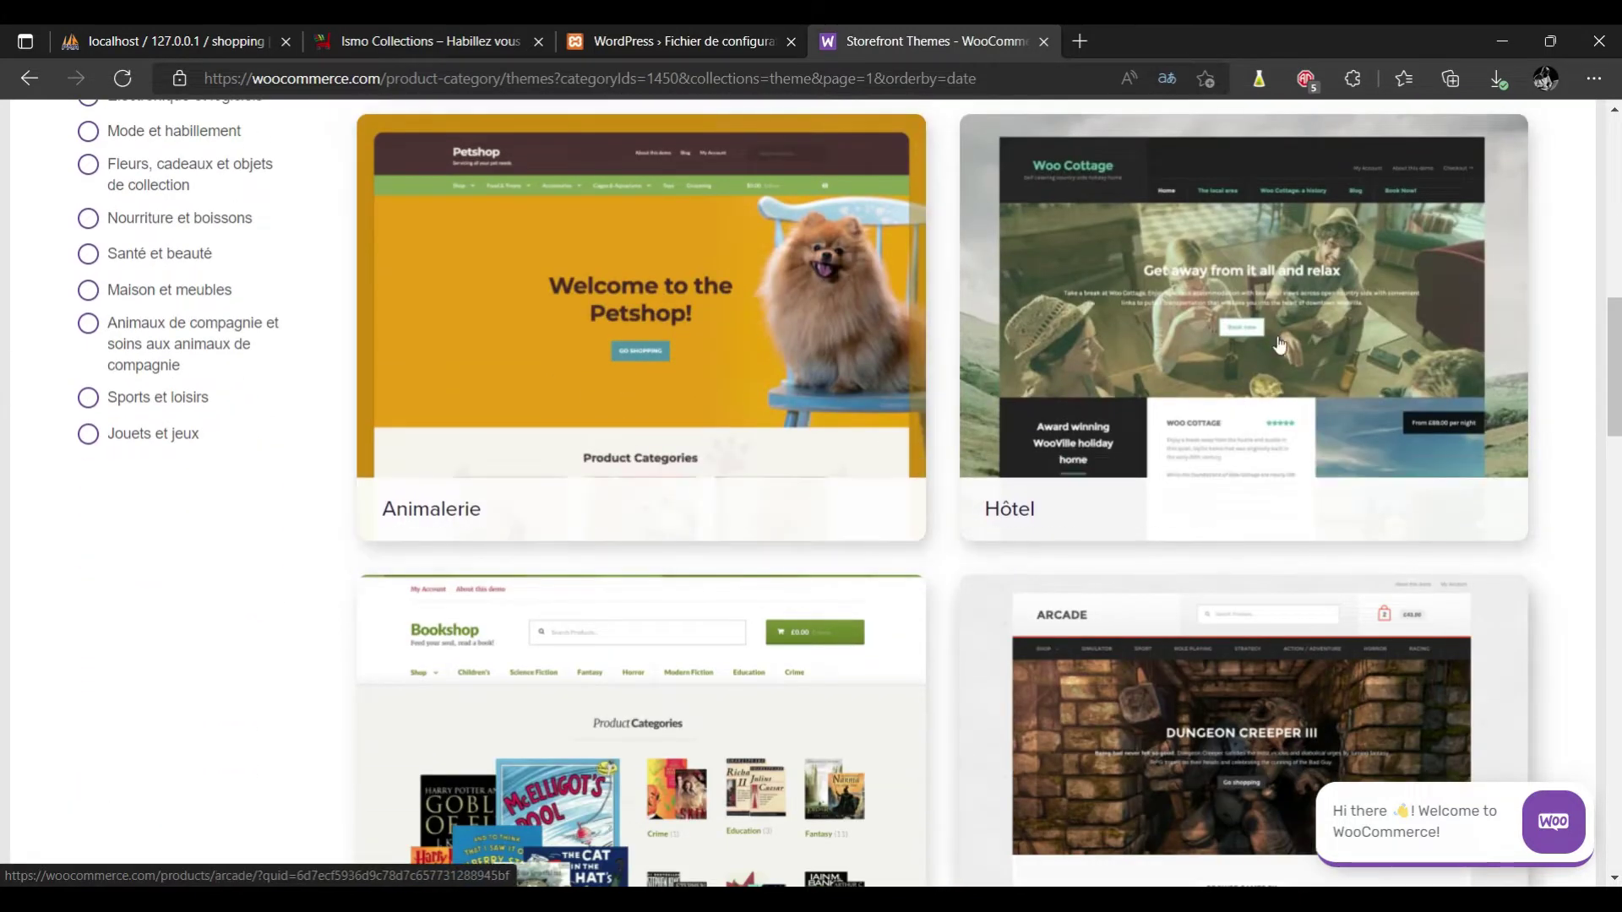
scroll(3, 554, "down", 10)
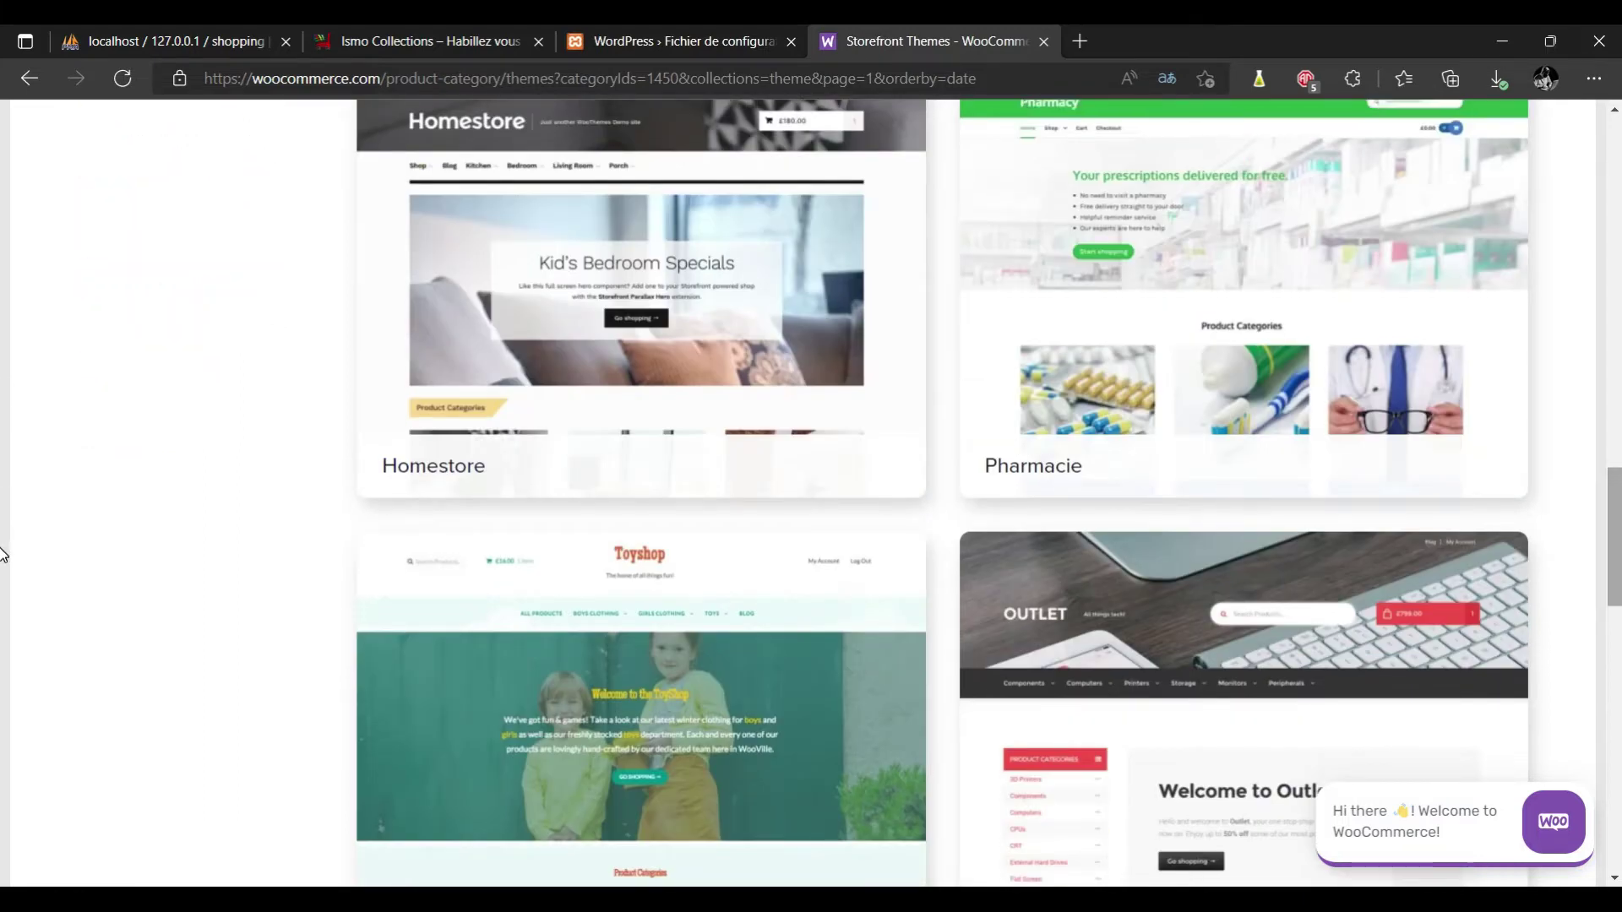
scroll(3, 549, "down", 4)
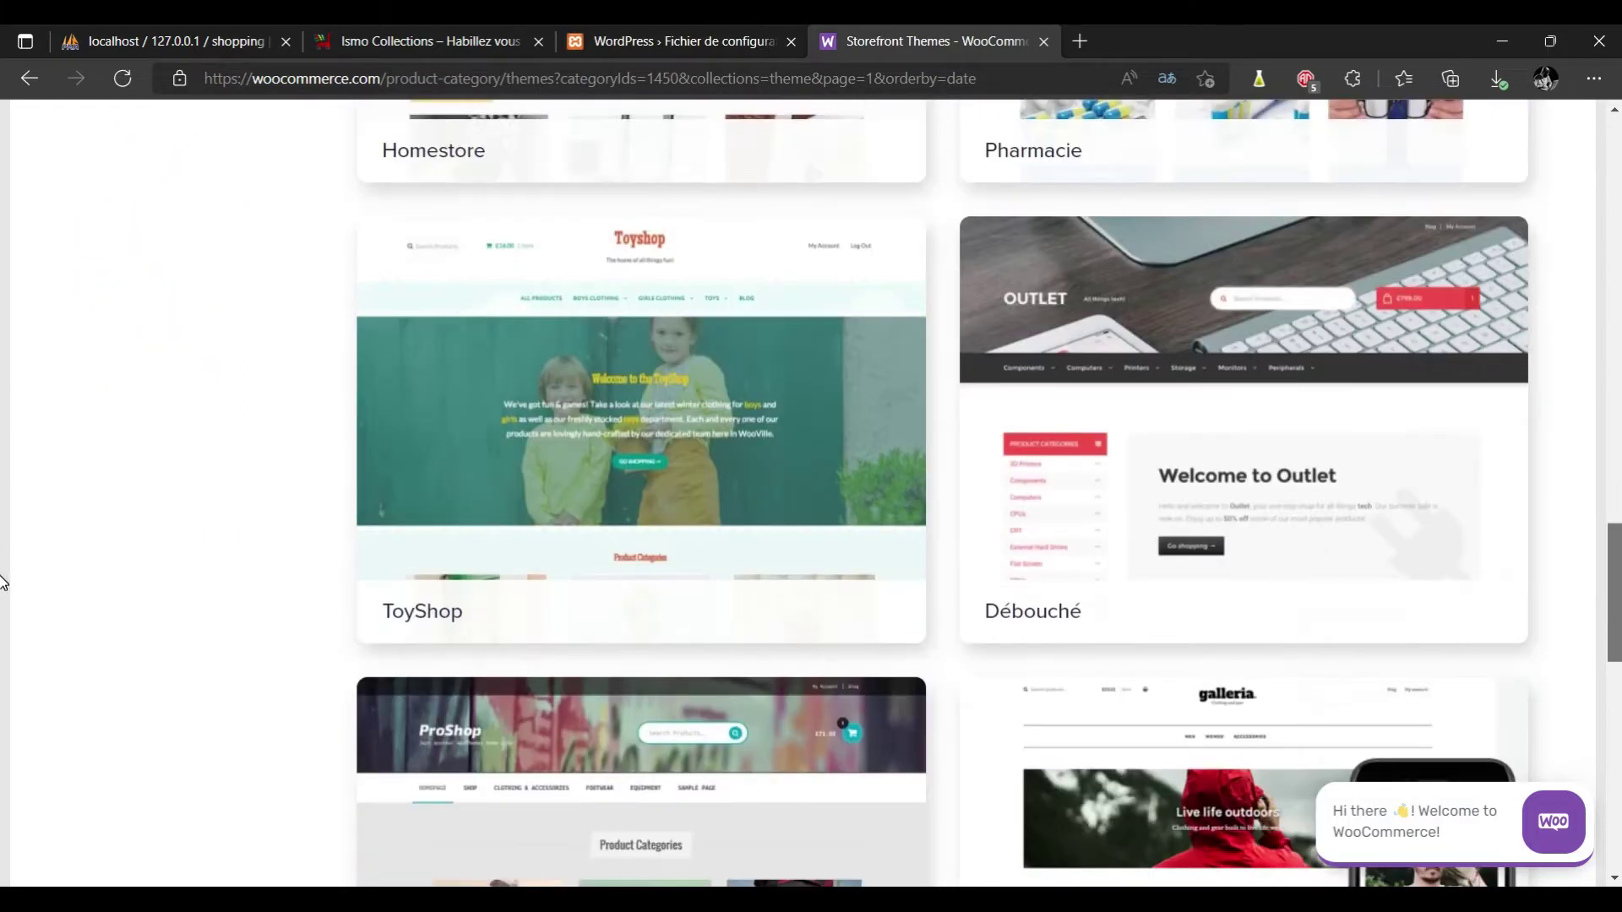
scroll(2, 583, "down", 5)
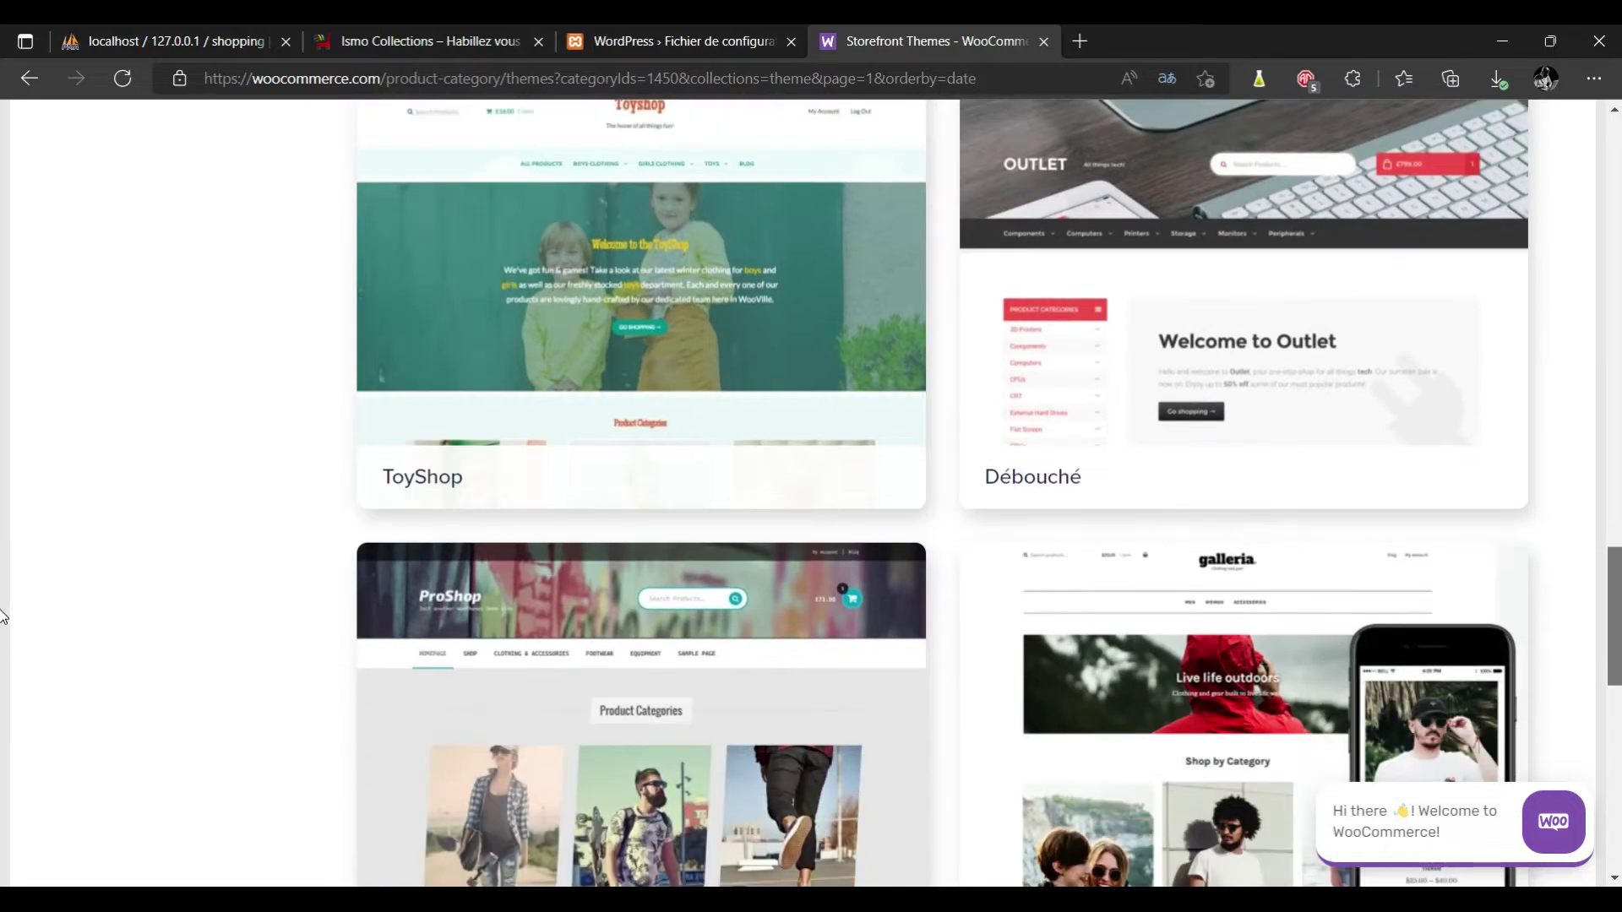
scroll(3, 663, "down", 1)
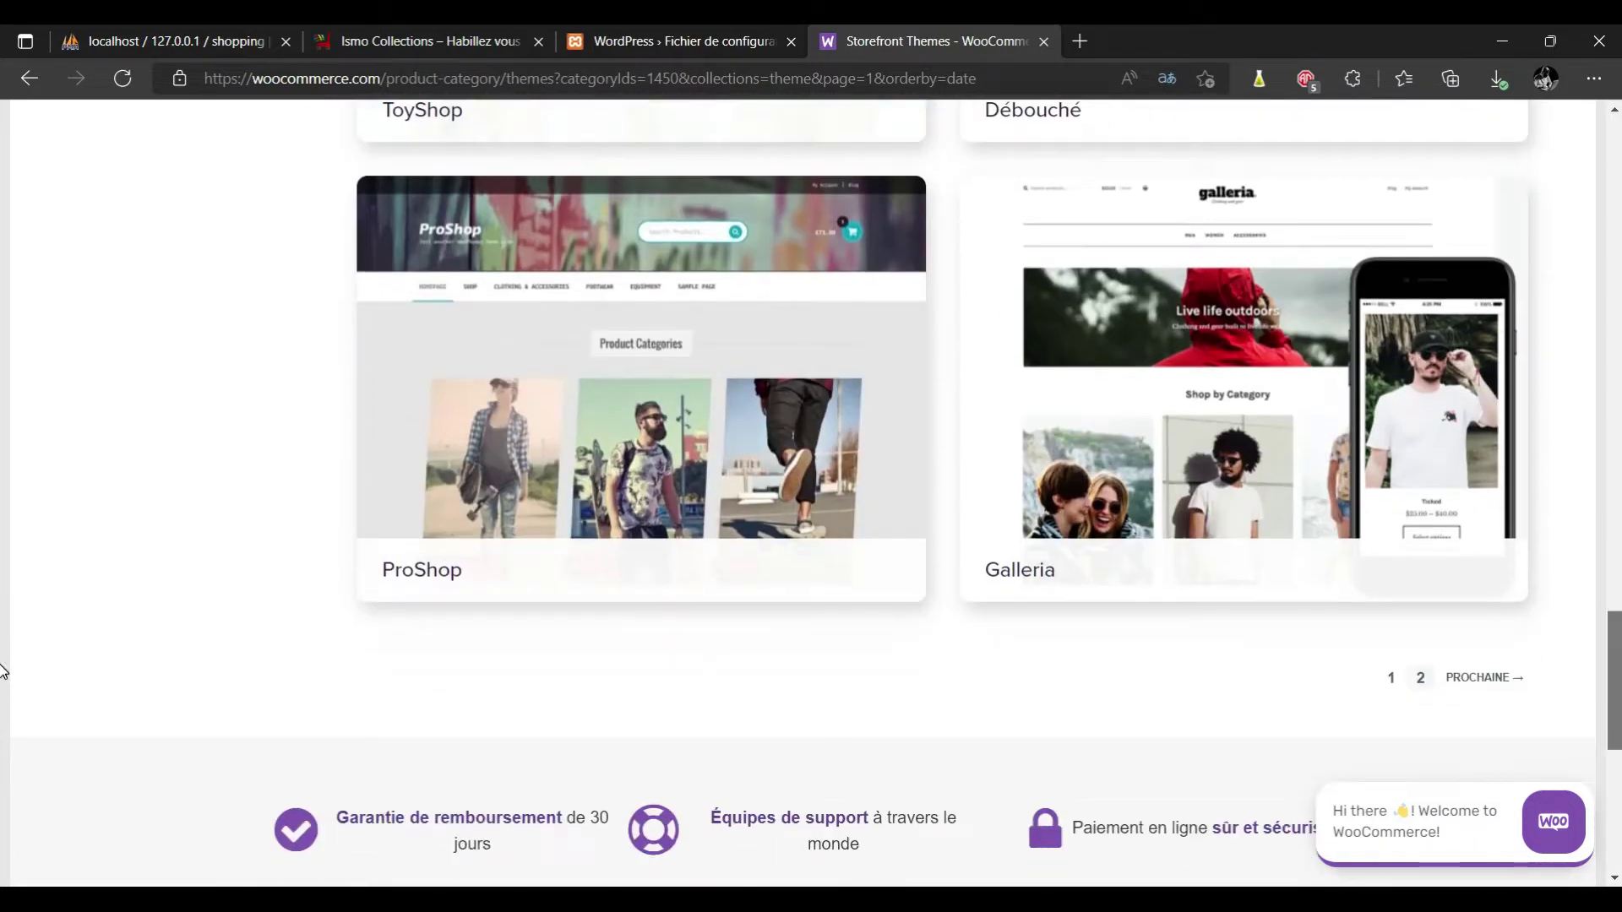
scroll(3, 655, "up", 1)
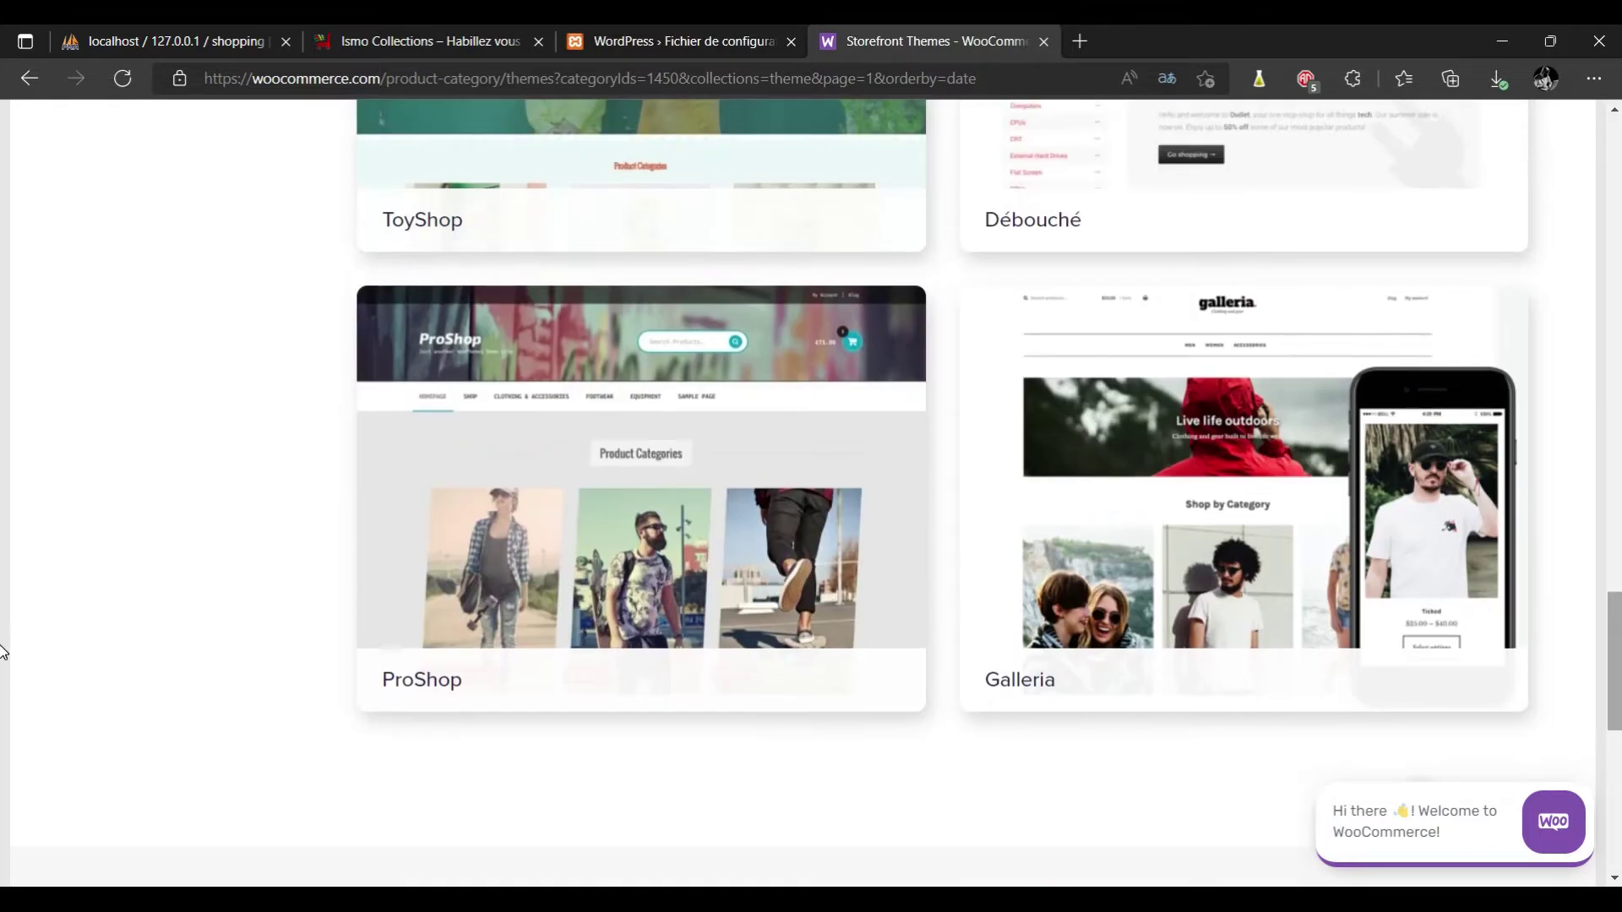
left_click(1181, 554)
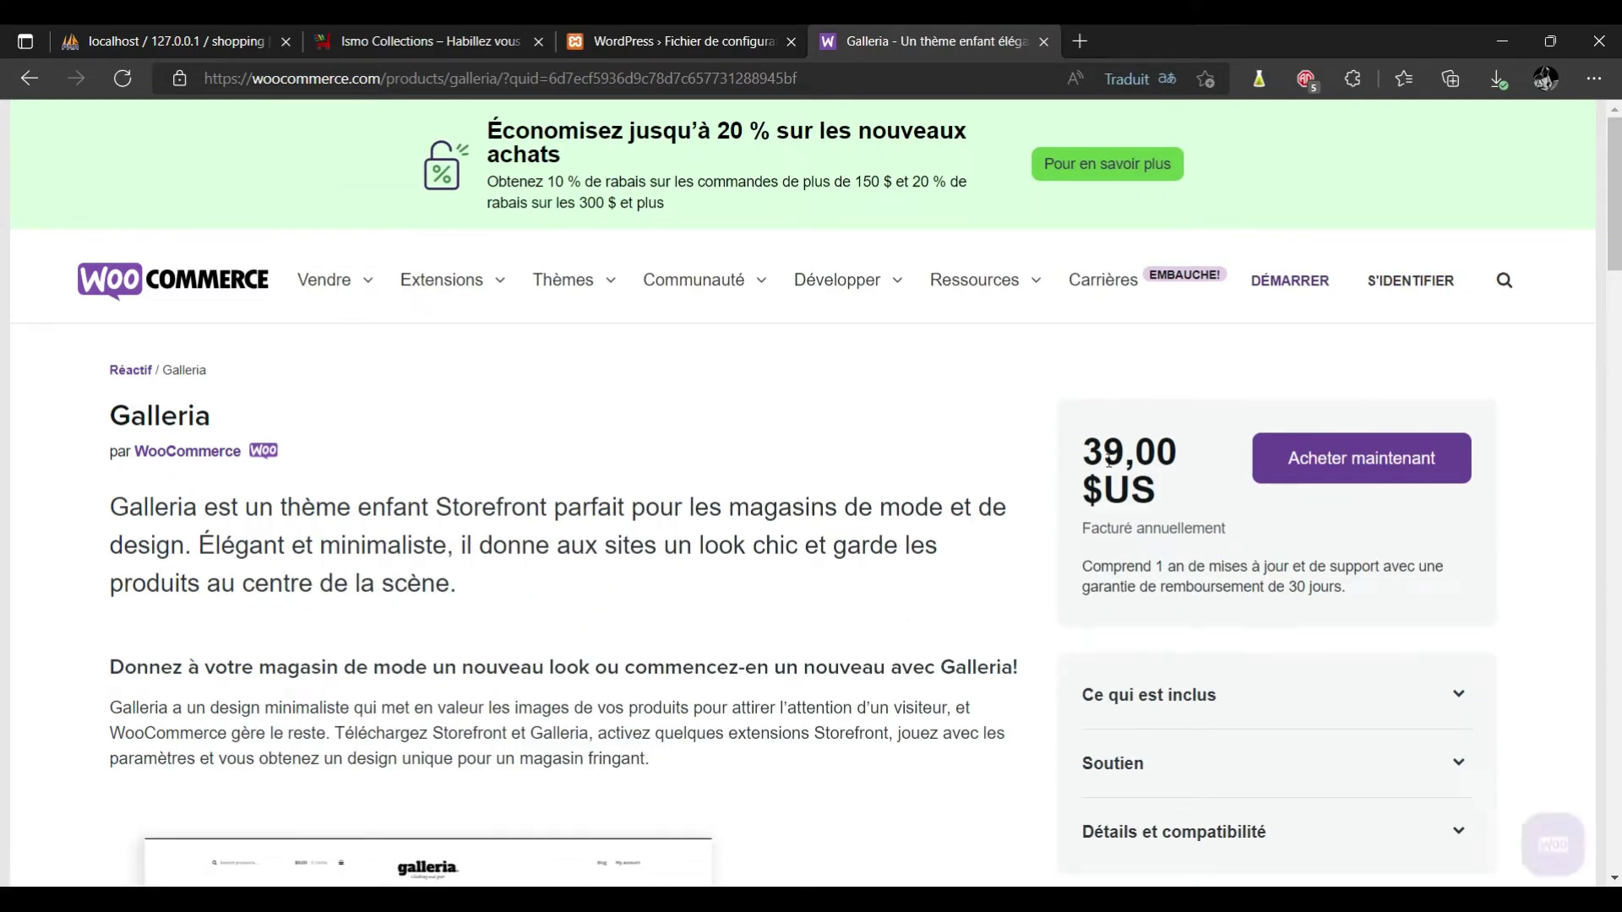
scroll(2, 311, "down", 3)
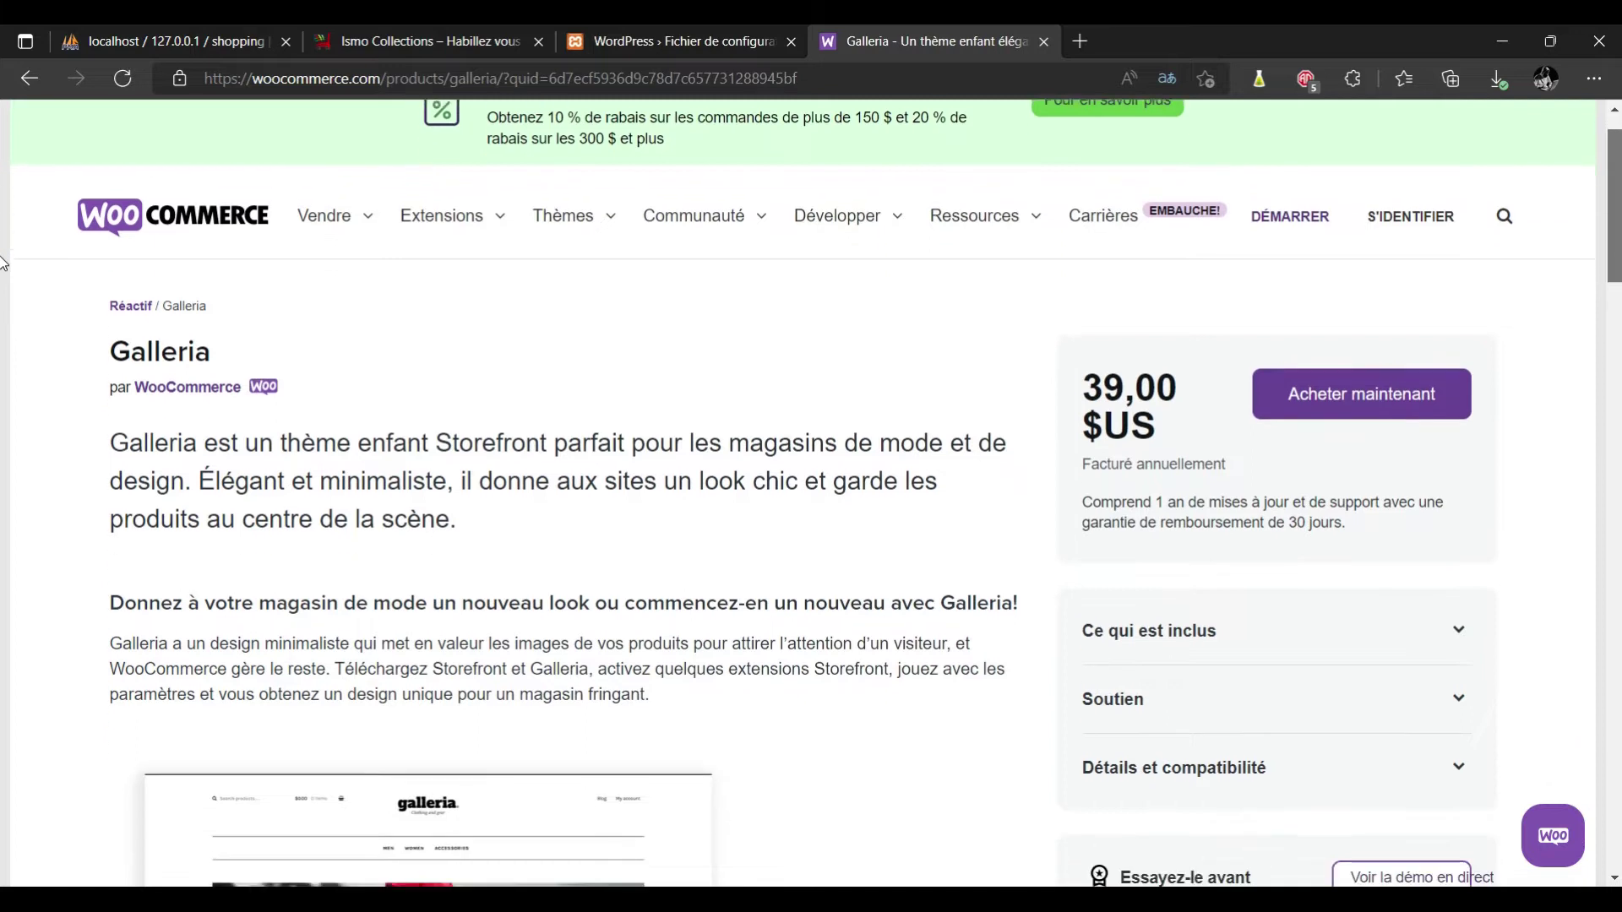
scroll(2, 318, "down", 3)
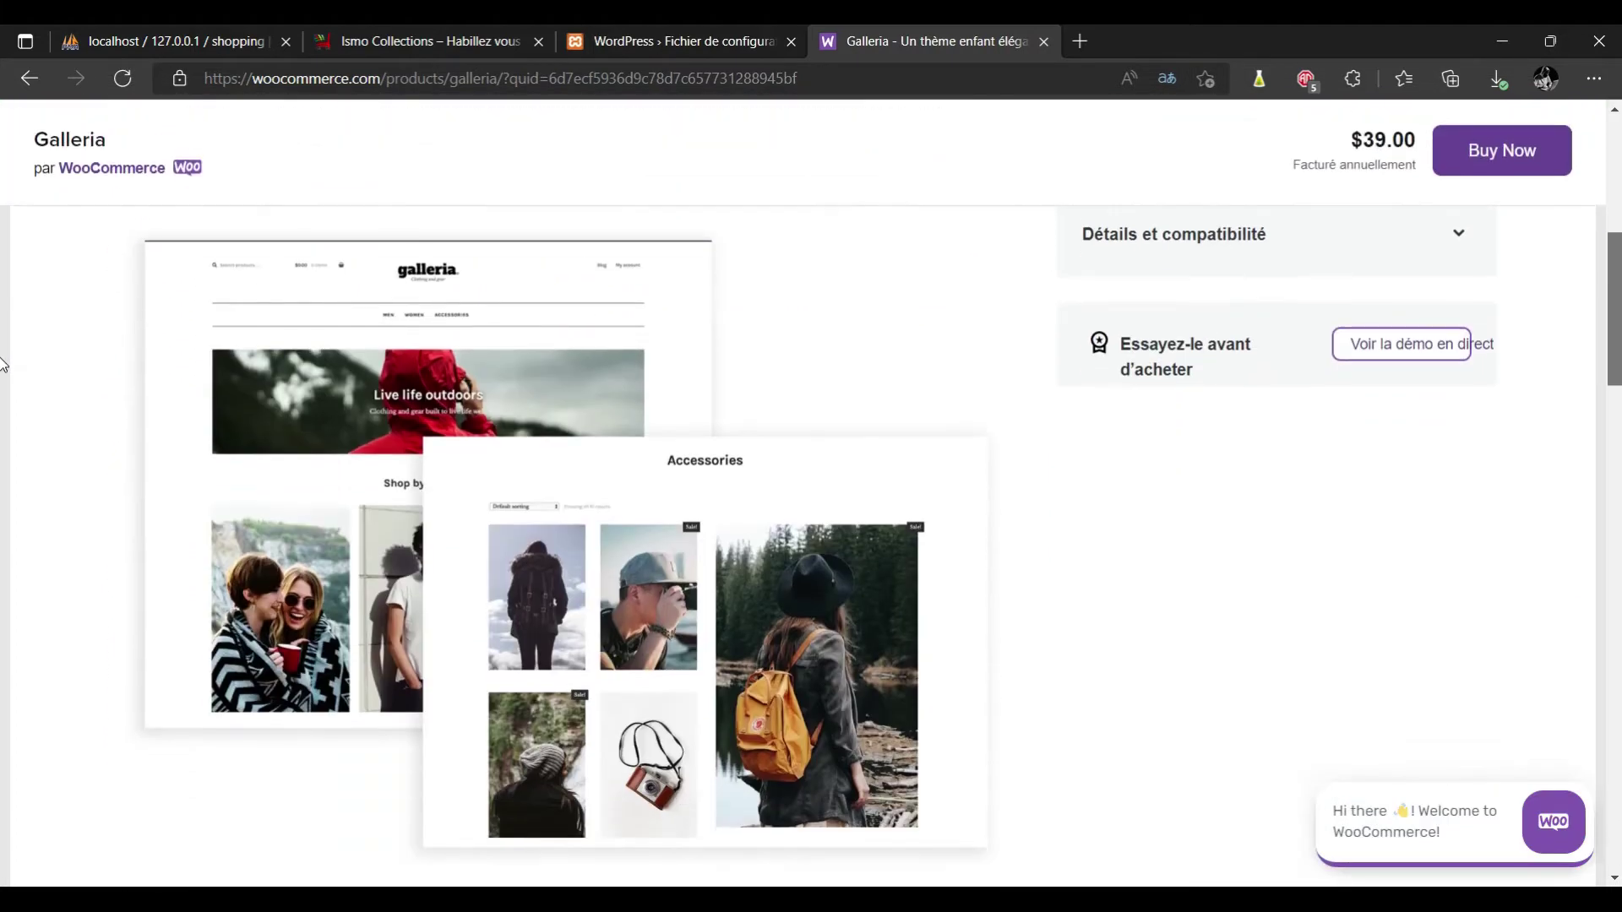
scroll(3, 296, "up", 5)
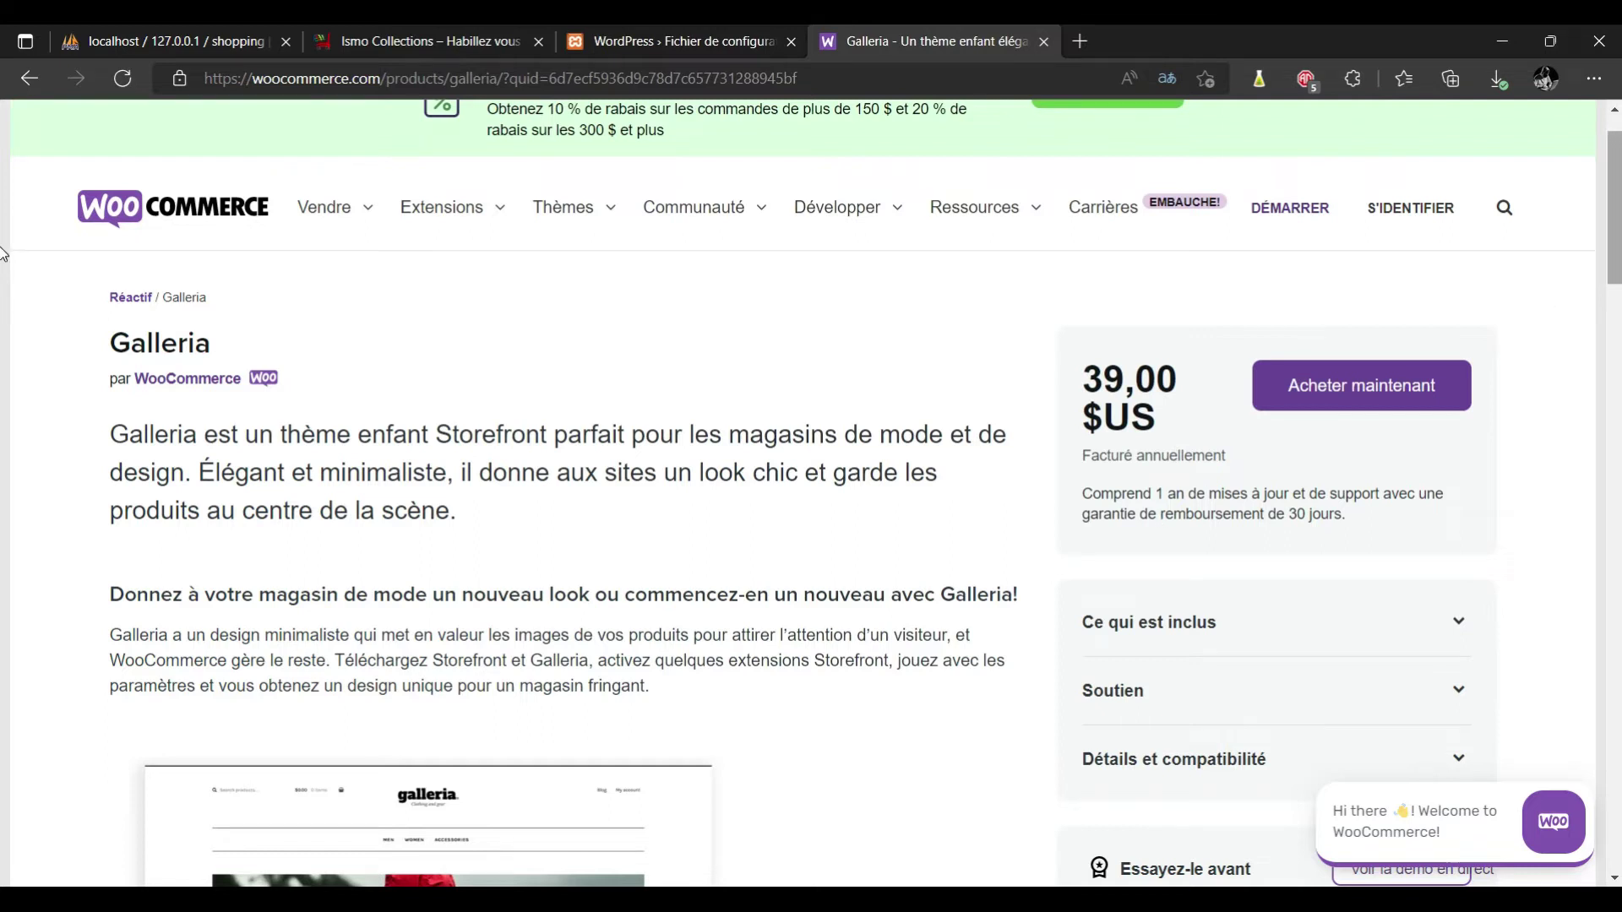
scroll(3, 293, "down", 2)
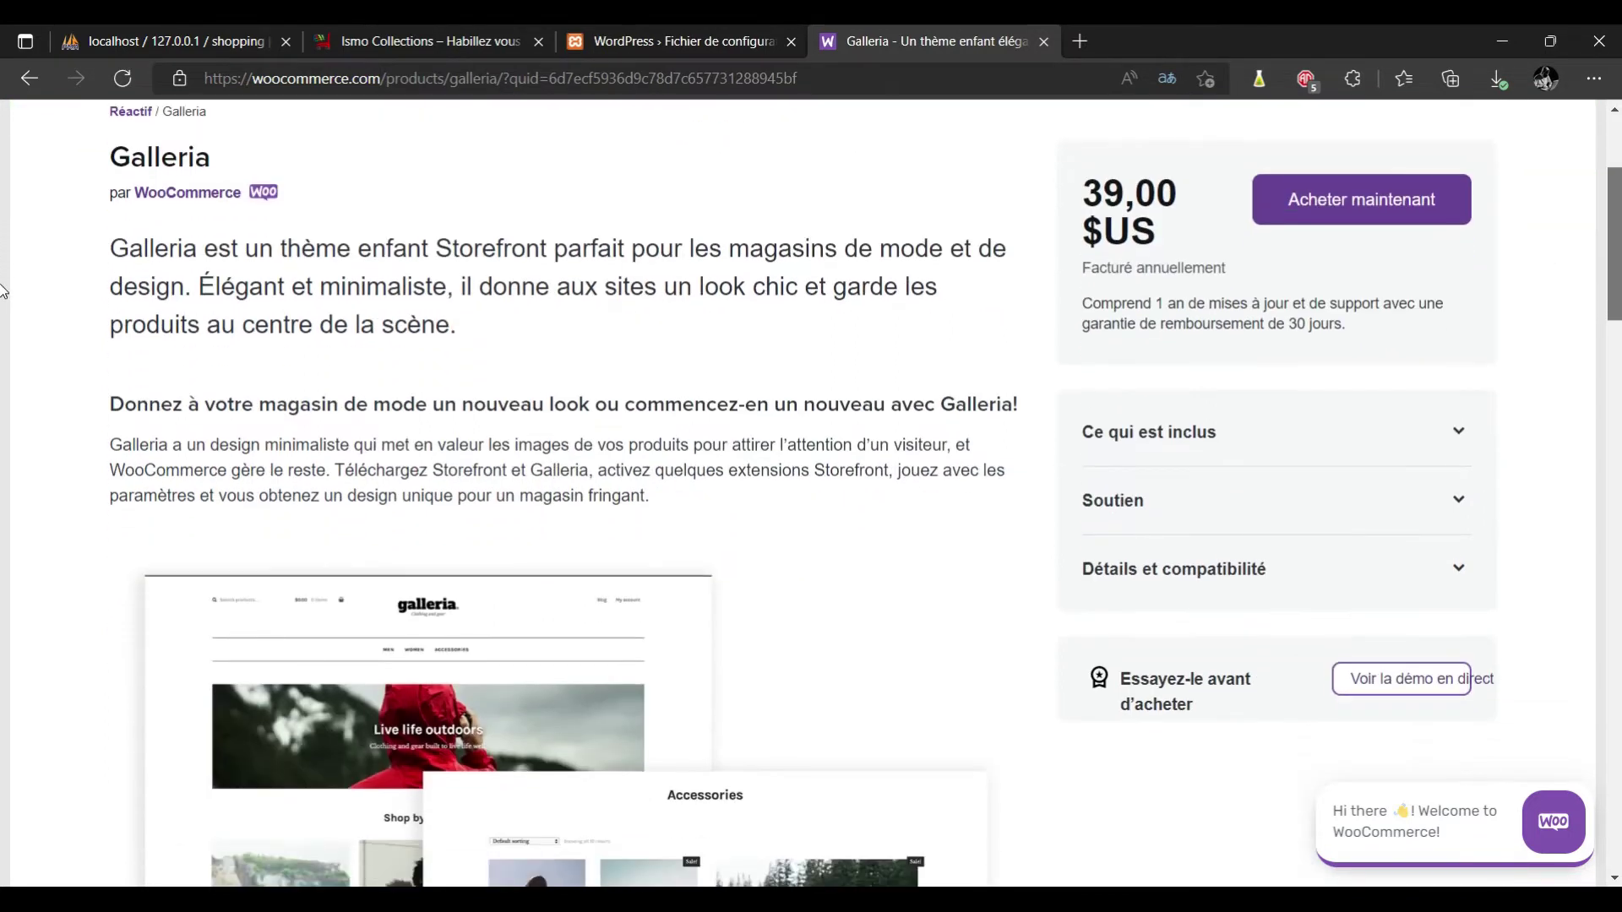
scroll(2, 292, "up", 2)
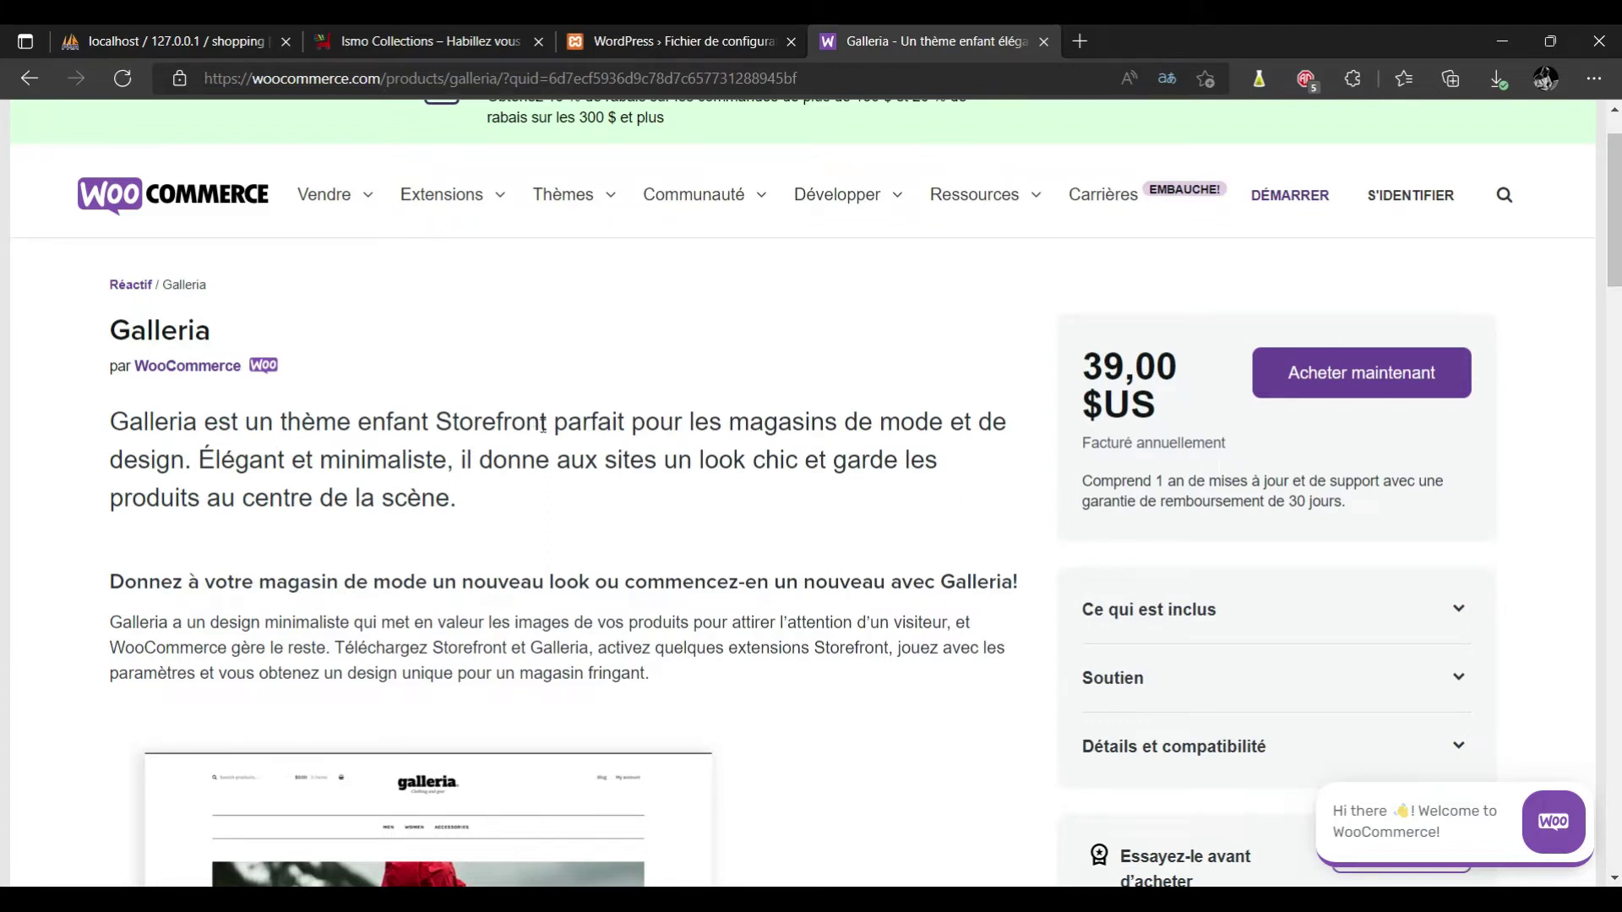
left_click_drag(544, 425, 434, 422)
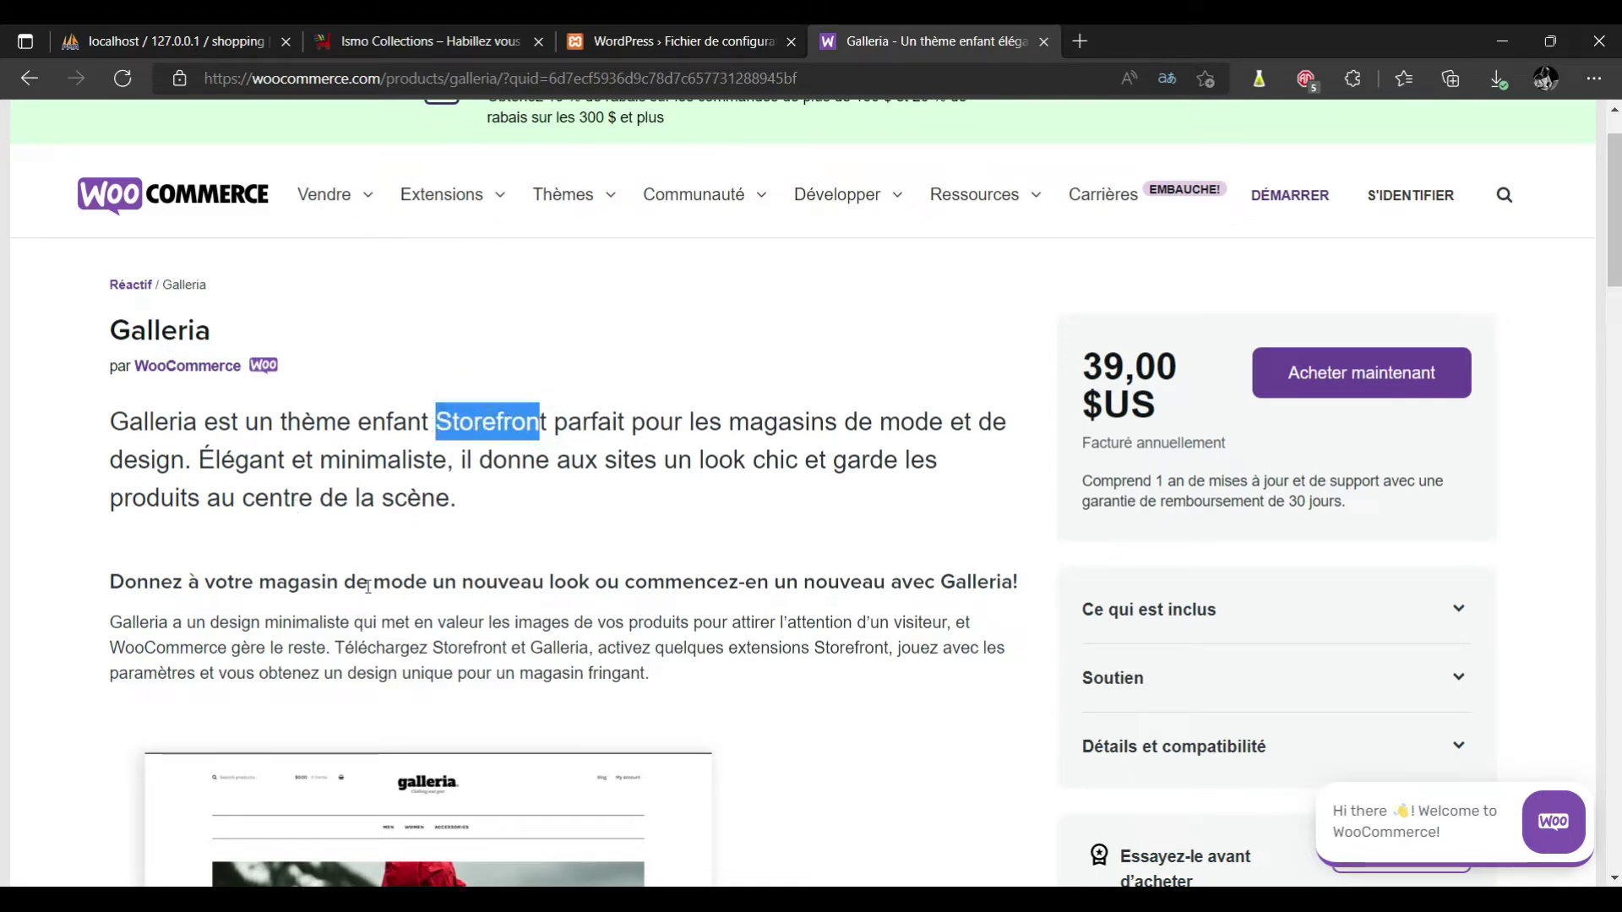
scroll(3, 376, "down", 6)
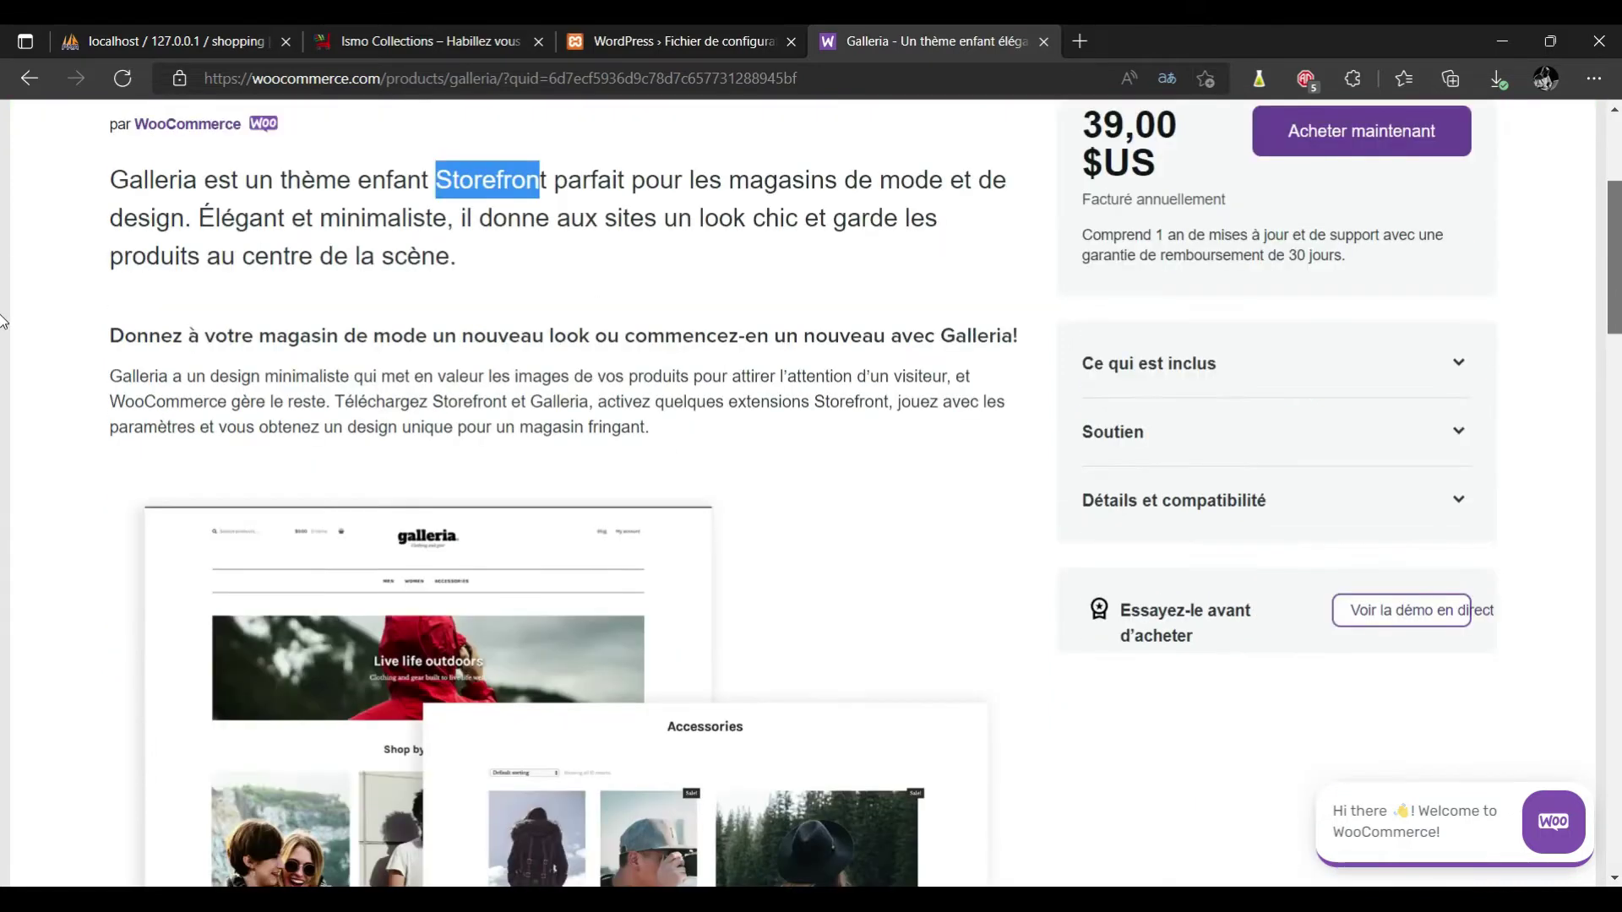
scroll(3, 388, "down", 14)
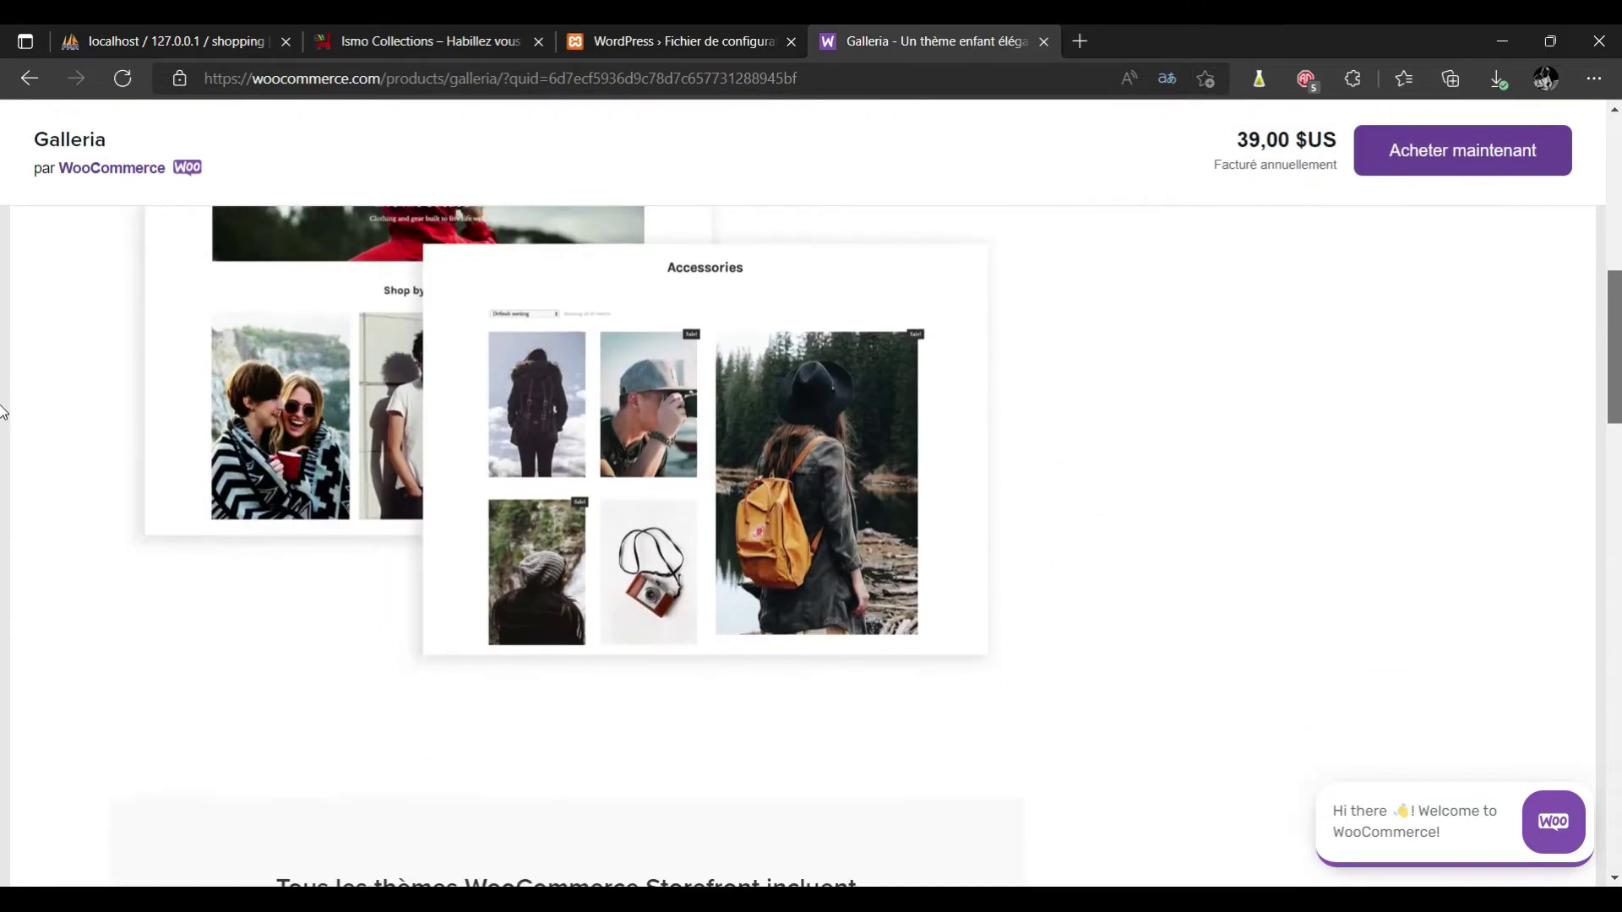
key("Home")
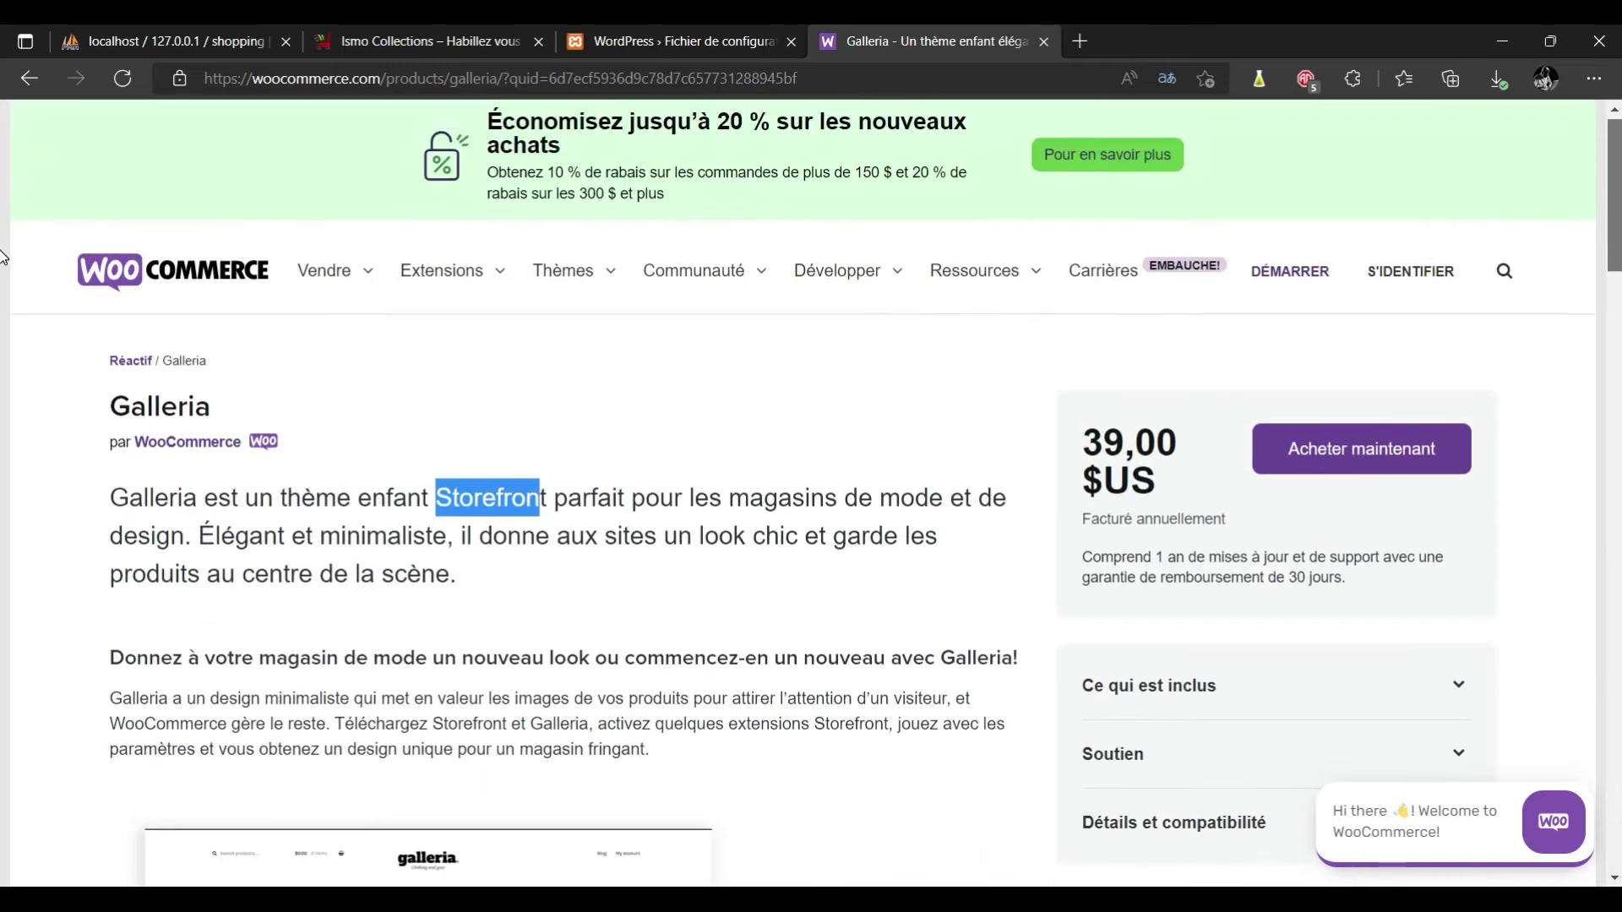
scroll(1039, 505, "down", 8)
mouse_move(702, 596)
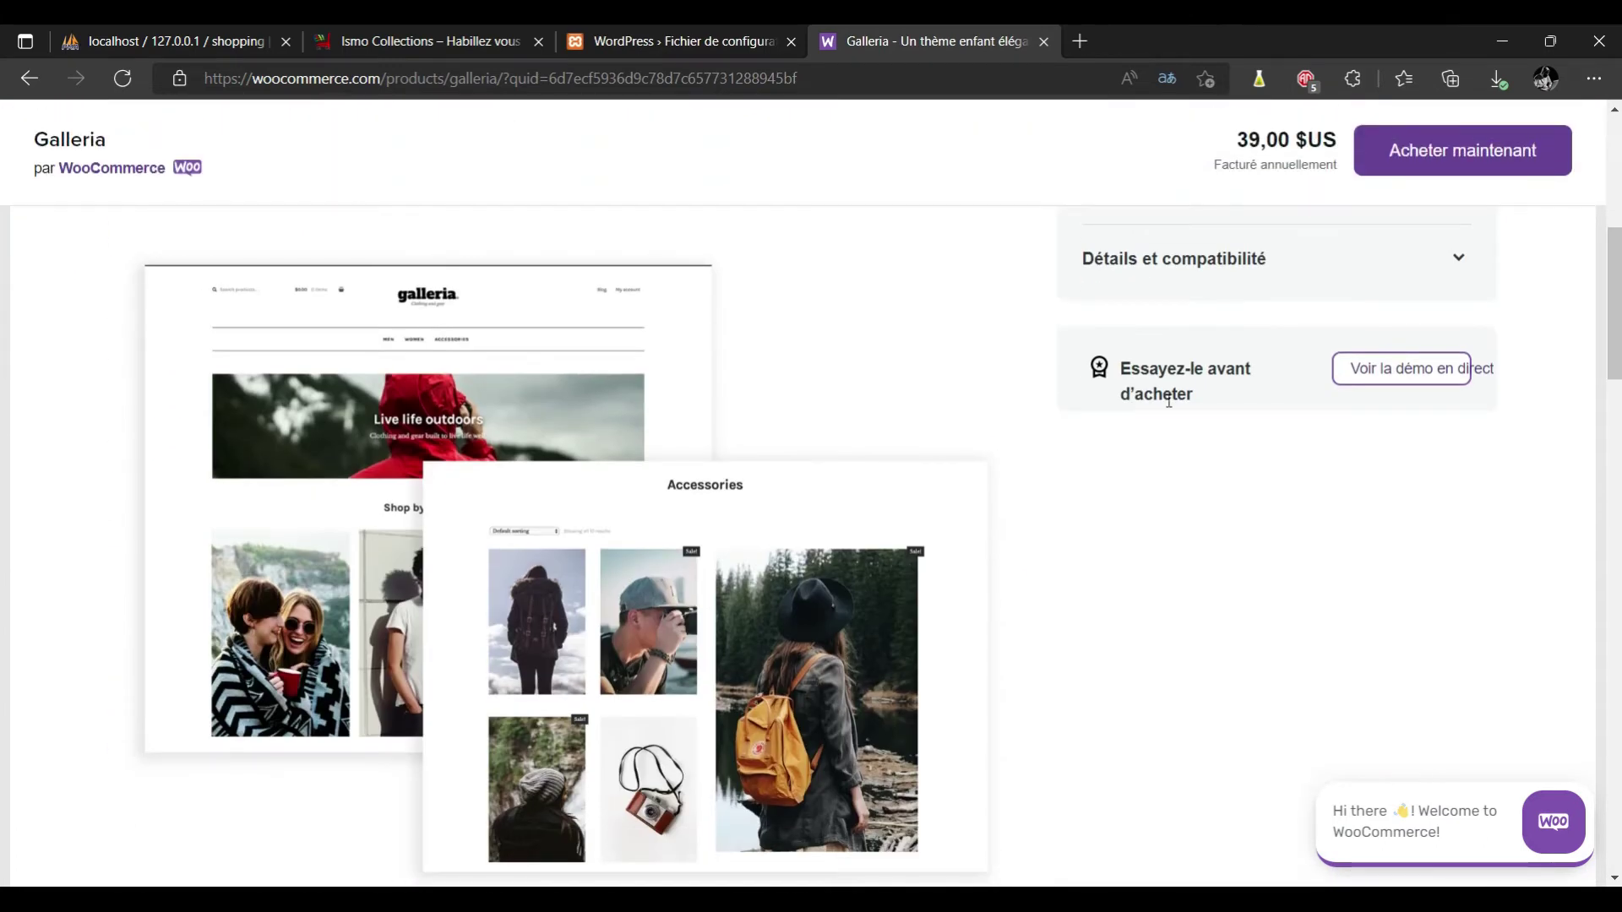
left_click_drag(1609, 304, 1609, 118)
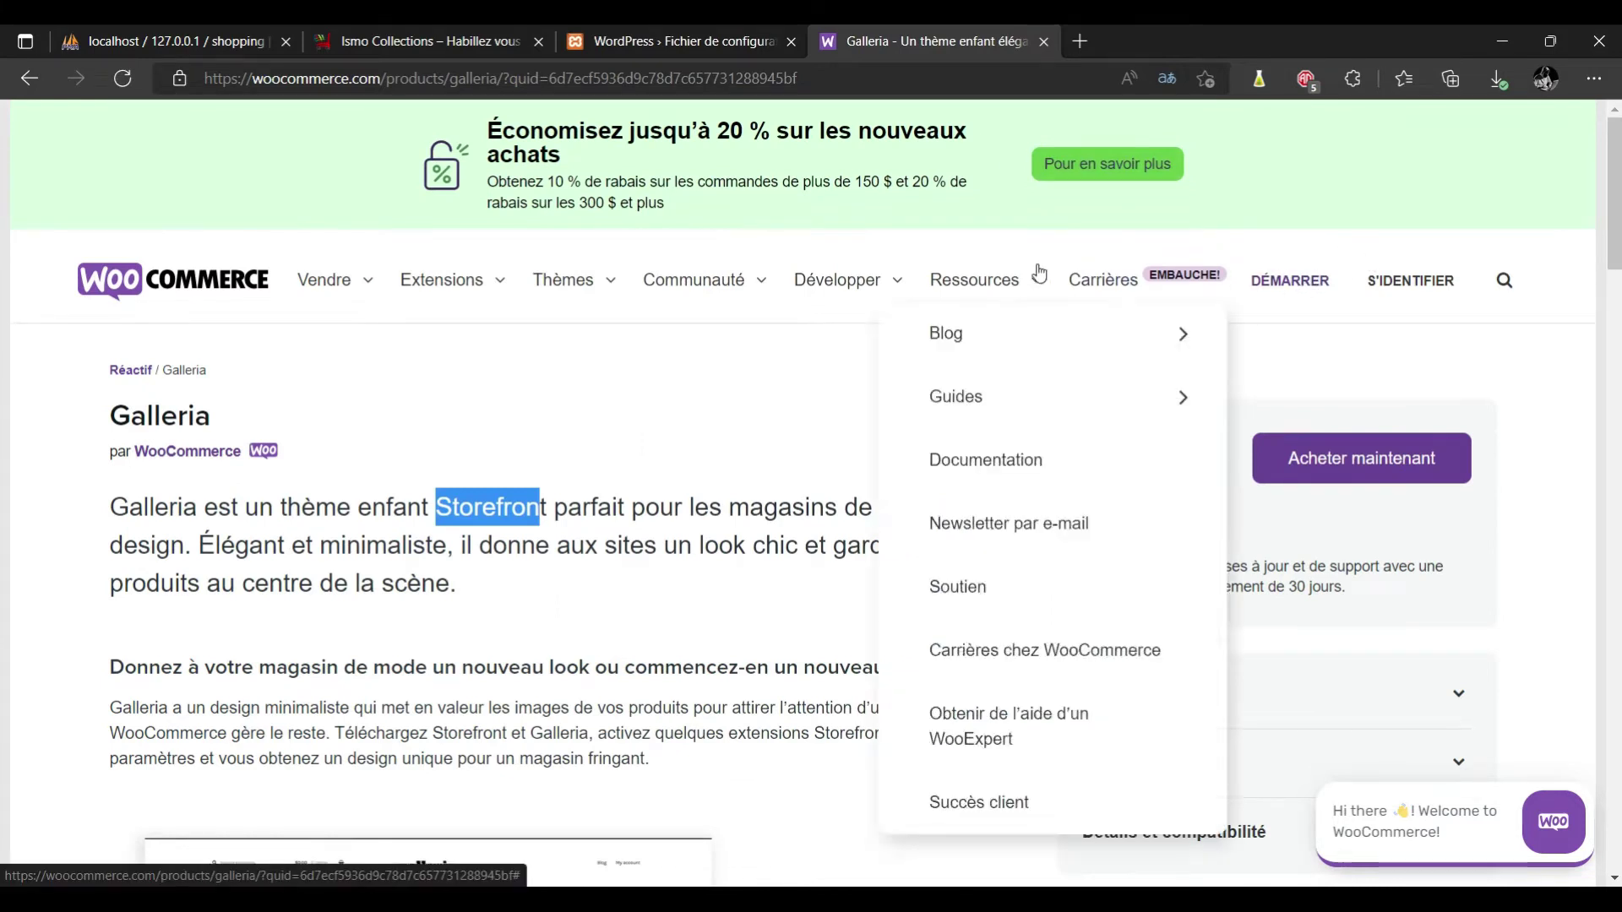
mouse_move(744, 282)
mouse_move(537, 263)
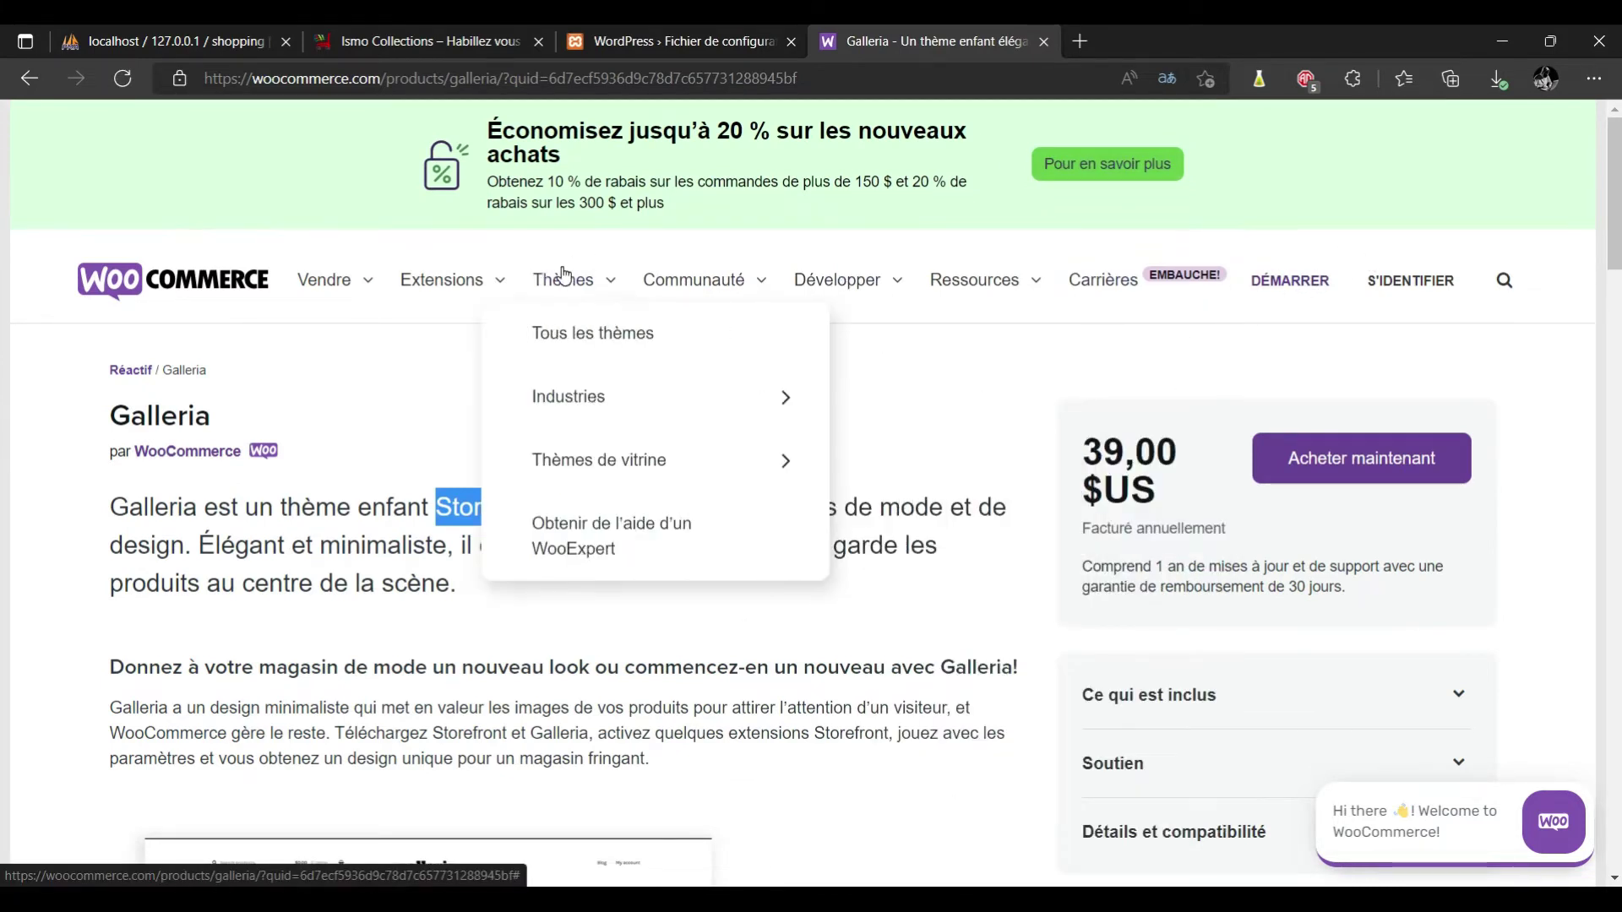
mouse_move(441, 287)
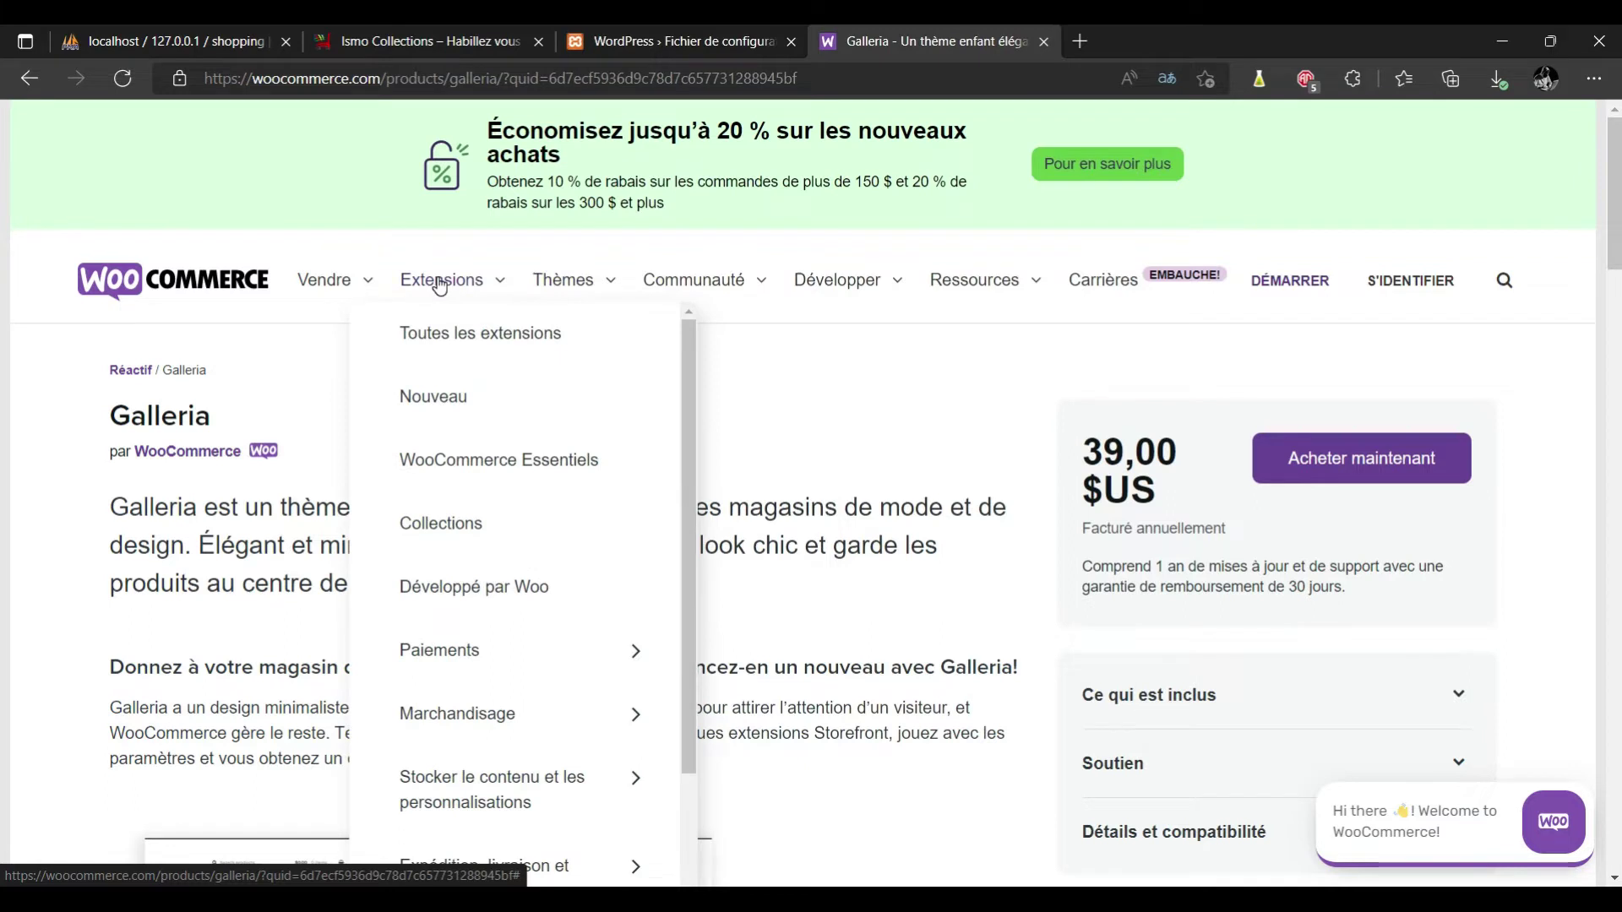
left_click_drag(436, 507, 538, 507)
mouse_move(901, 275)
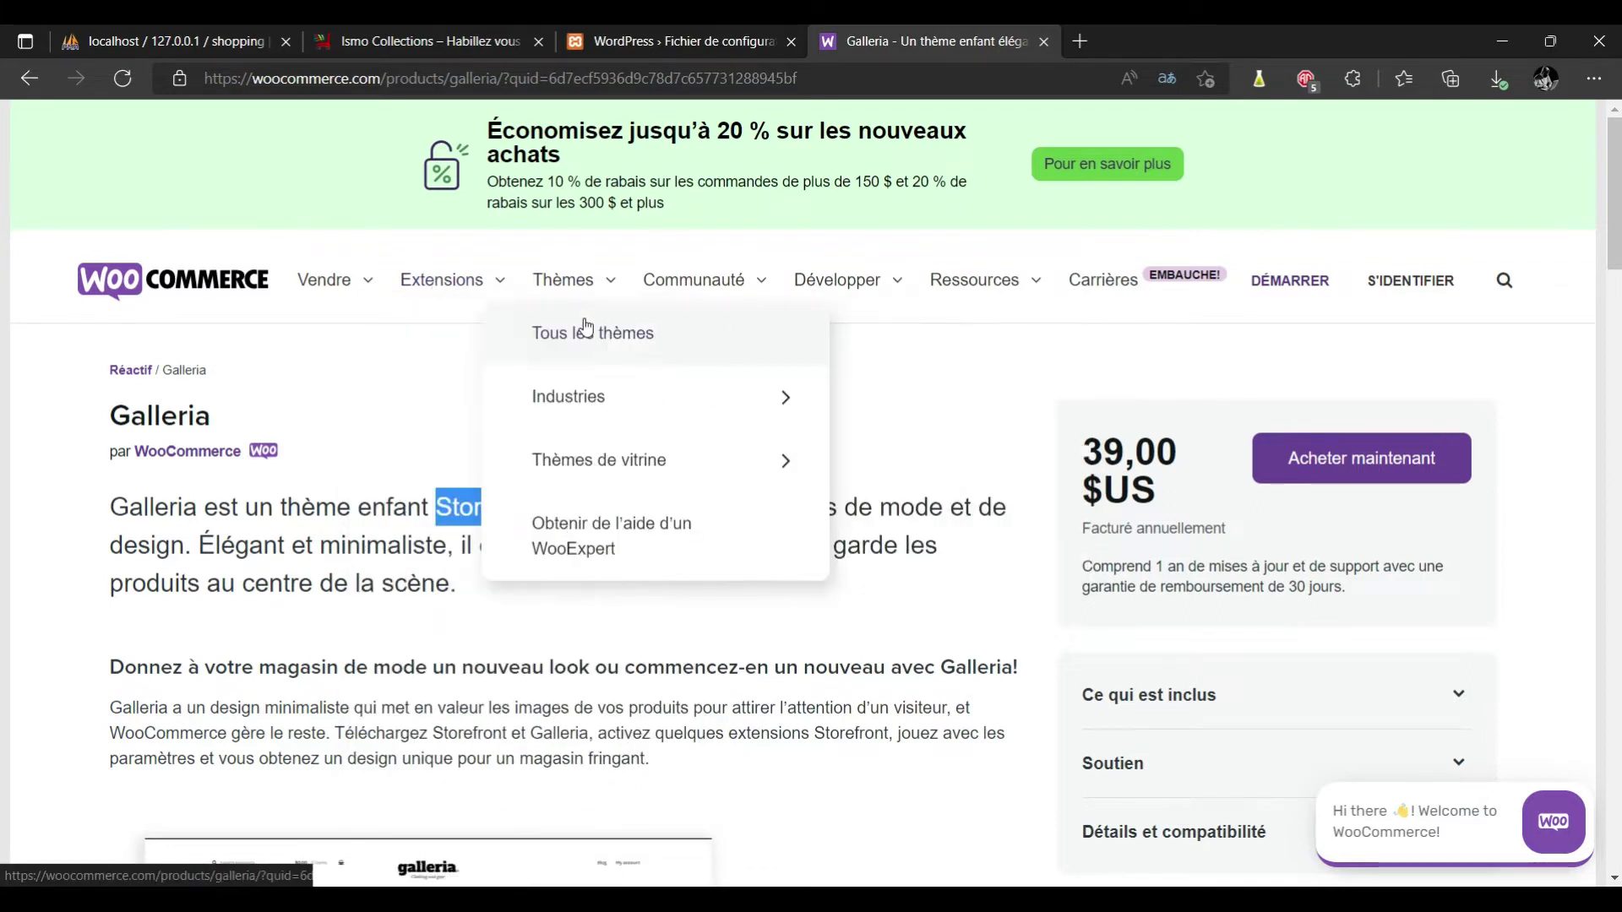
mouse_move(333, 290)
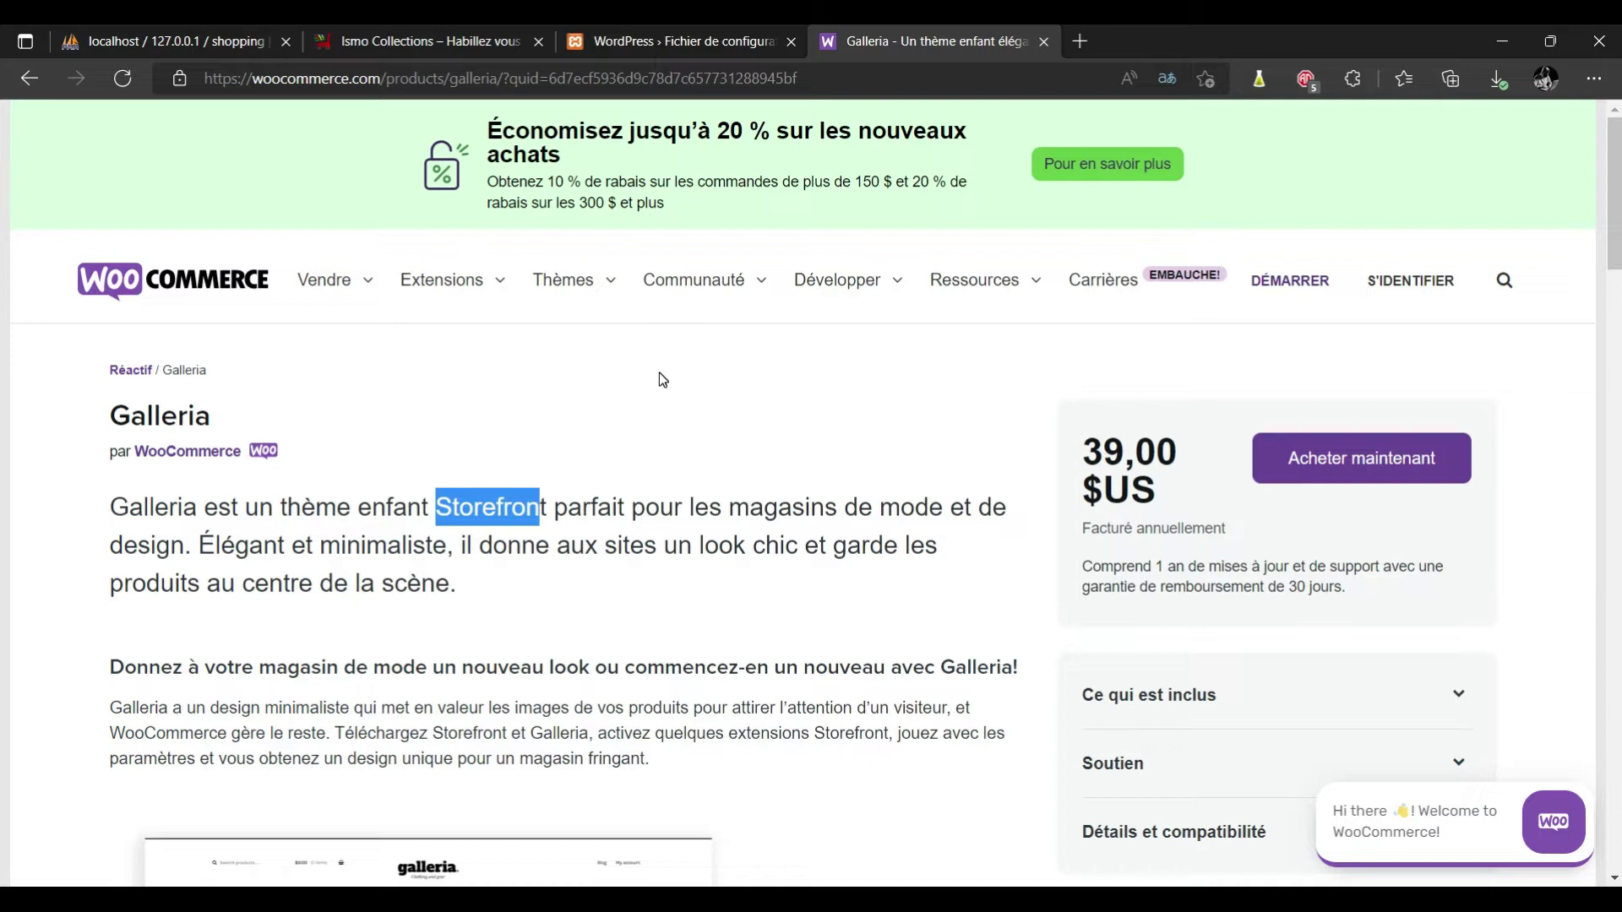
left_click(224, 274)
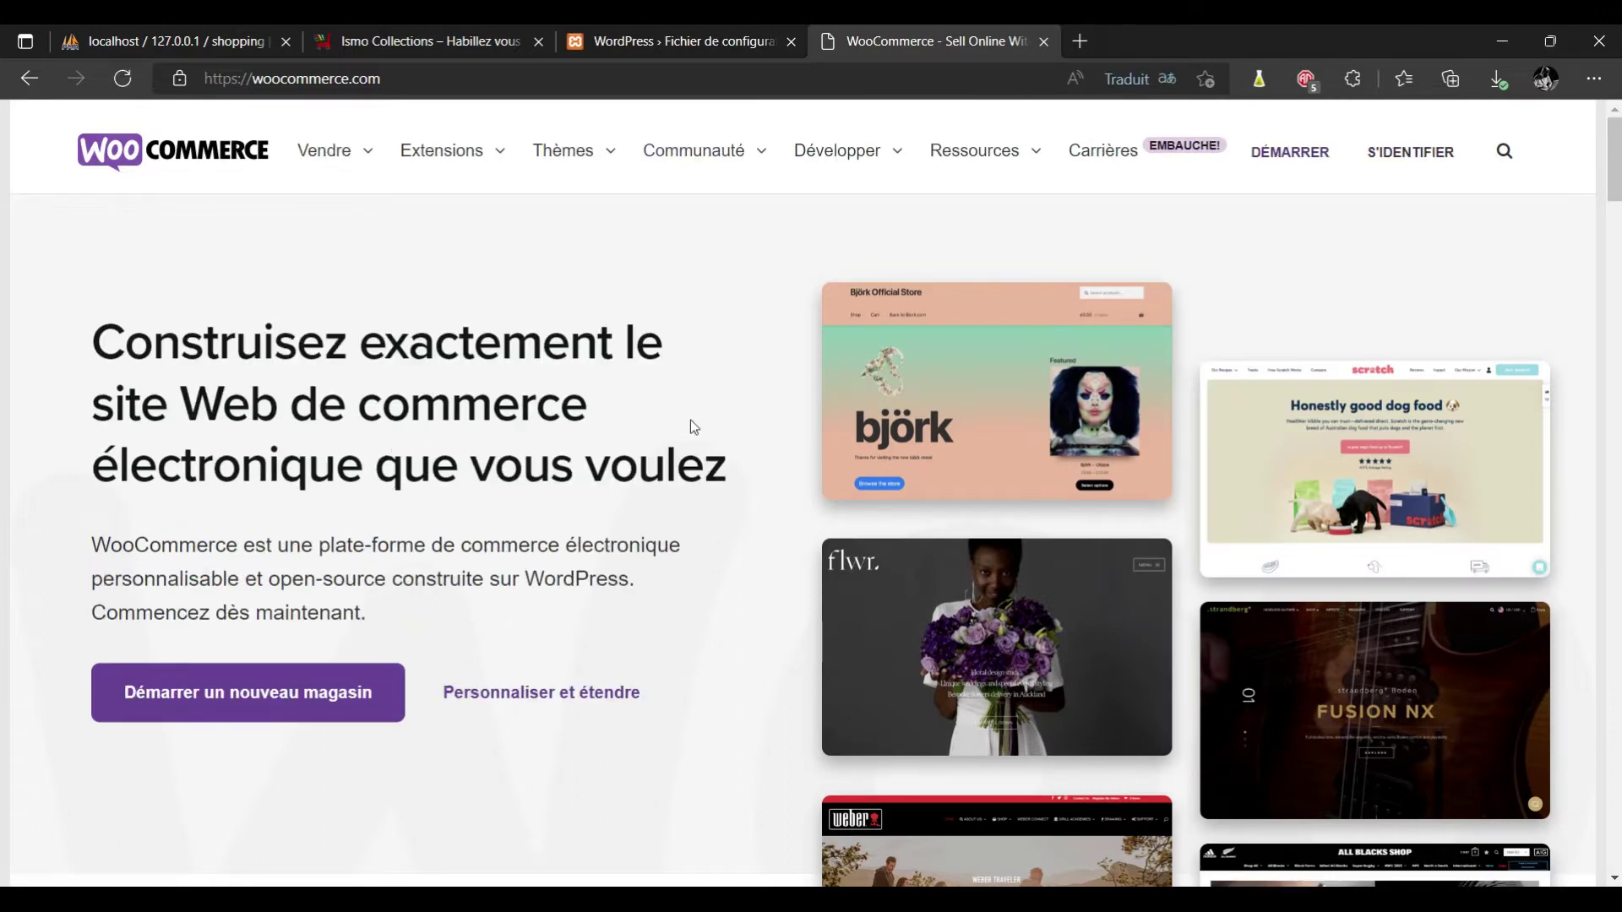
Scroll through the WooCommerce home page, then return to the WordPress installer tab.
scroll(691, 419, "down", 6)
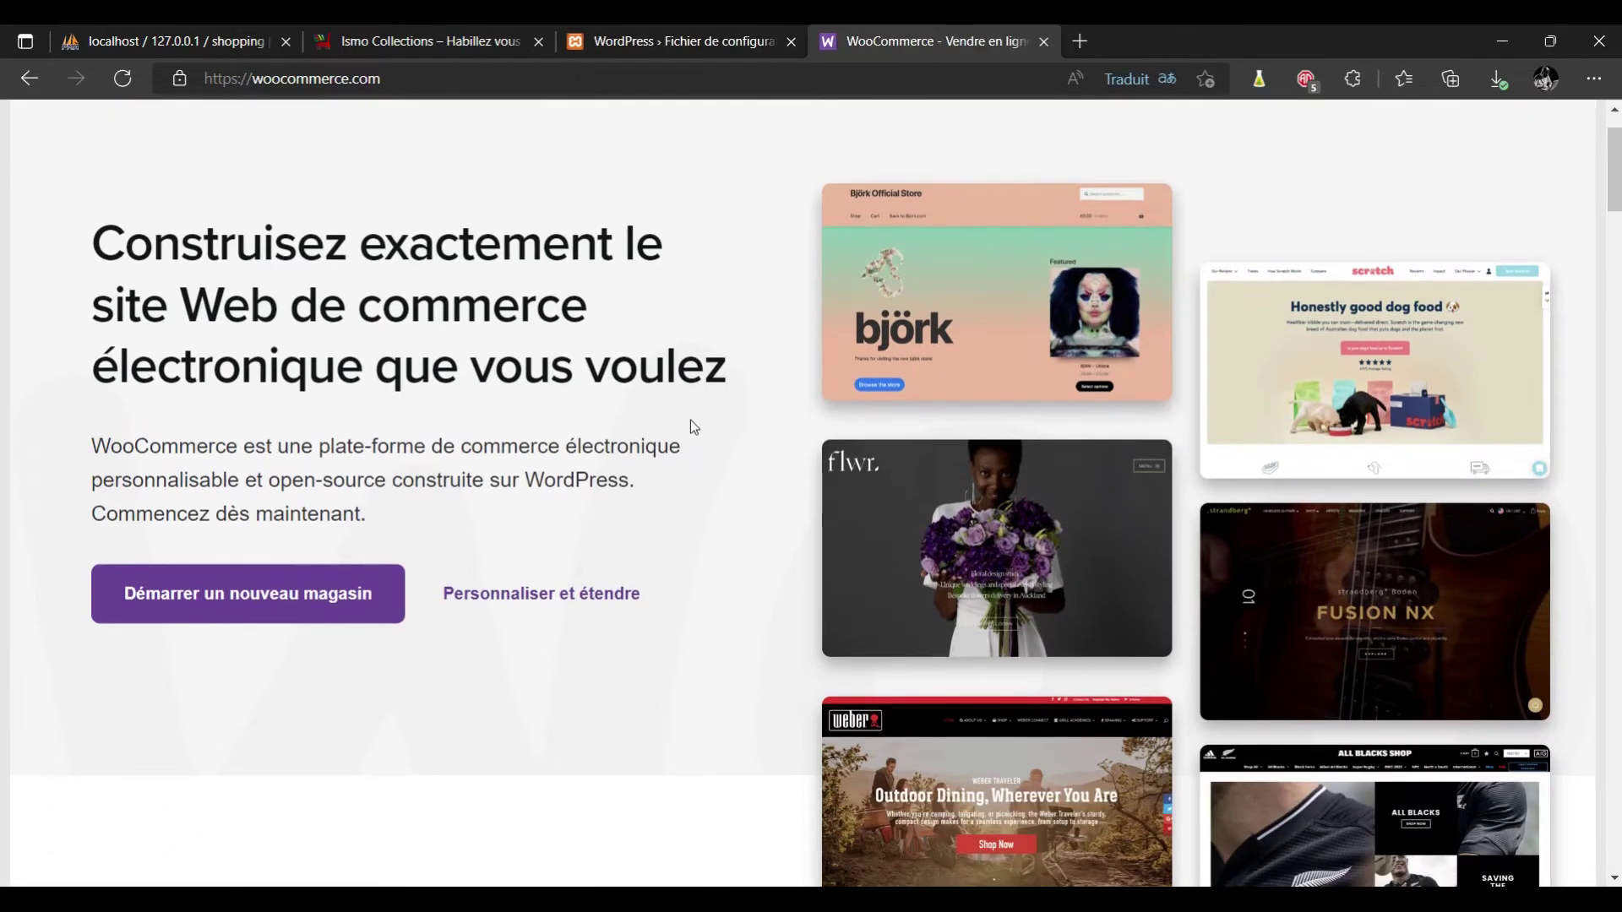
scroll(691, 422, "down", 3)
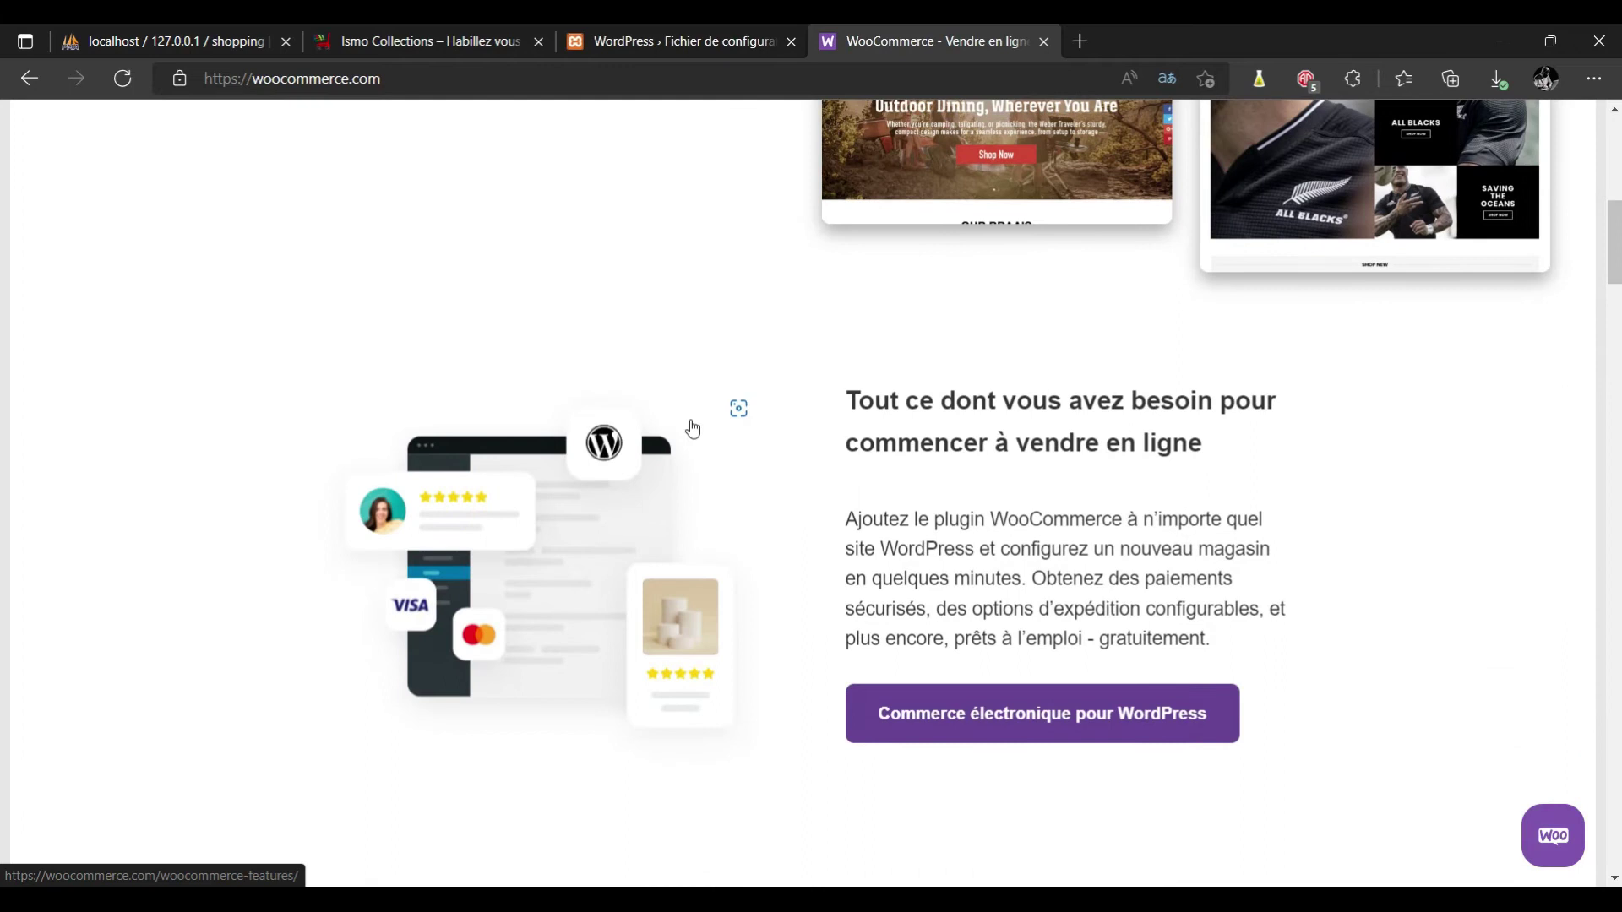
scroll(691, 422, "down", 2)
scroll(691, 426, "down", 1)
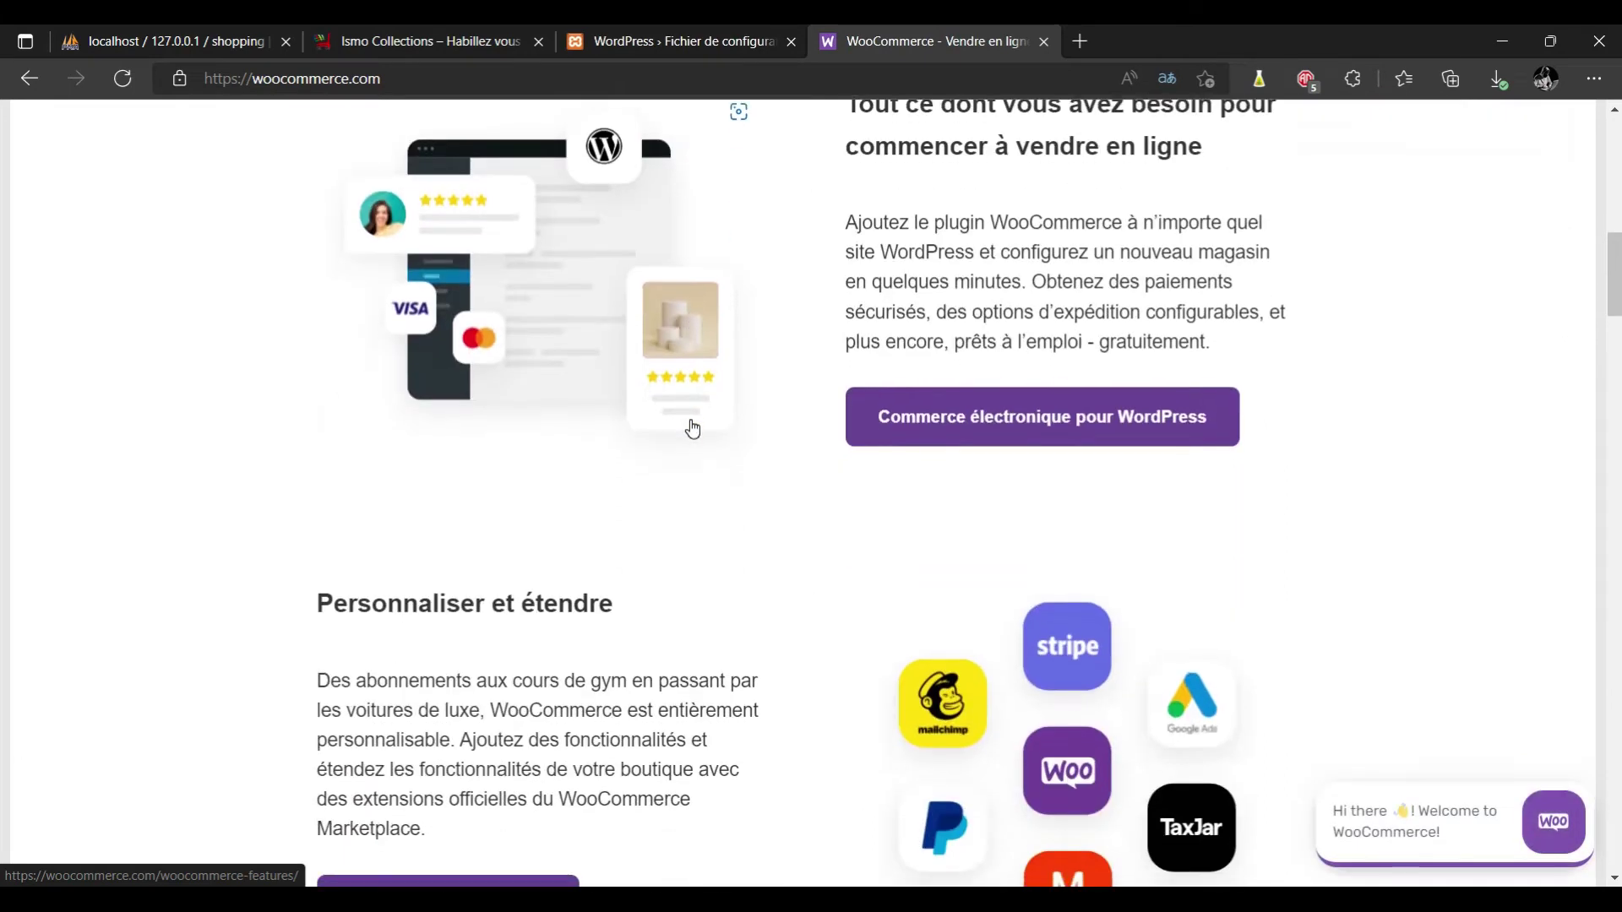
scroll(691, 427, "up", 1)
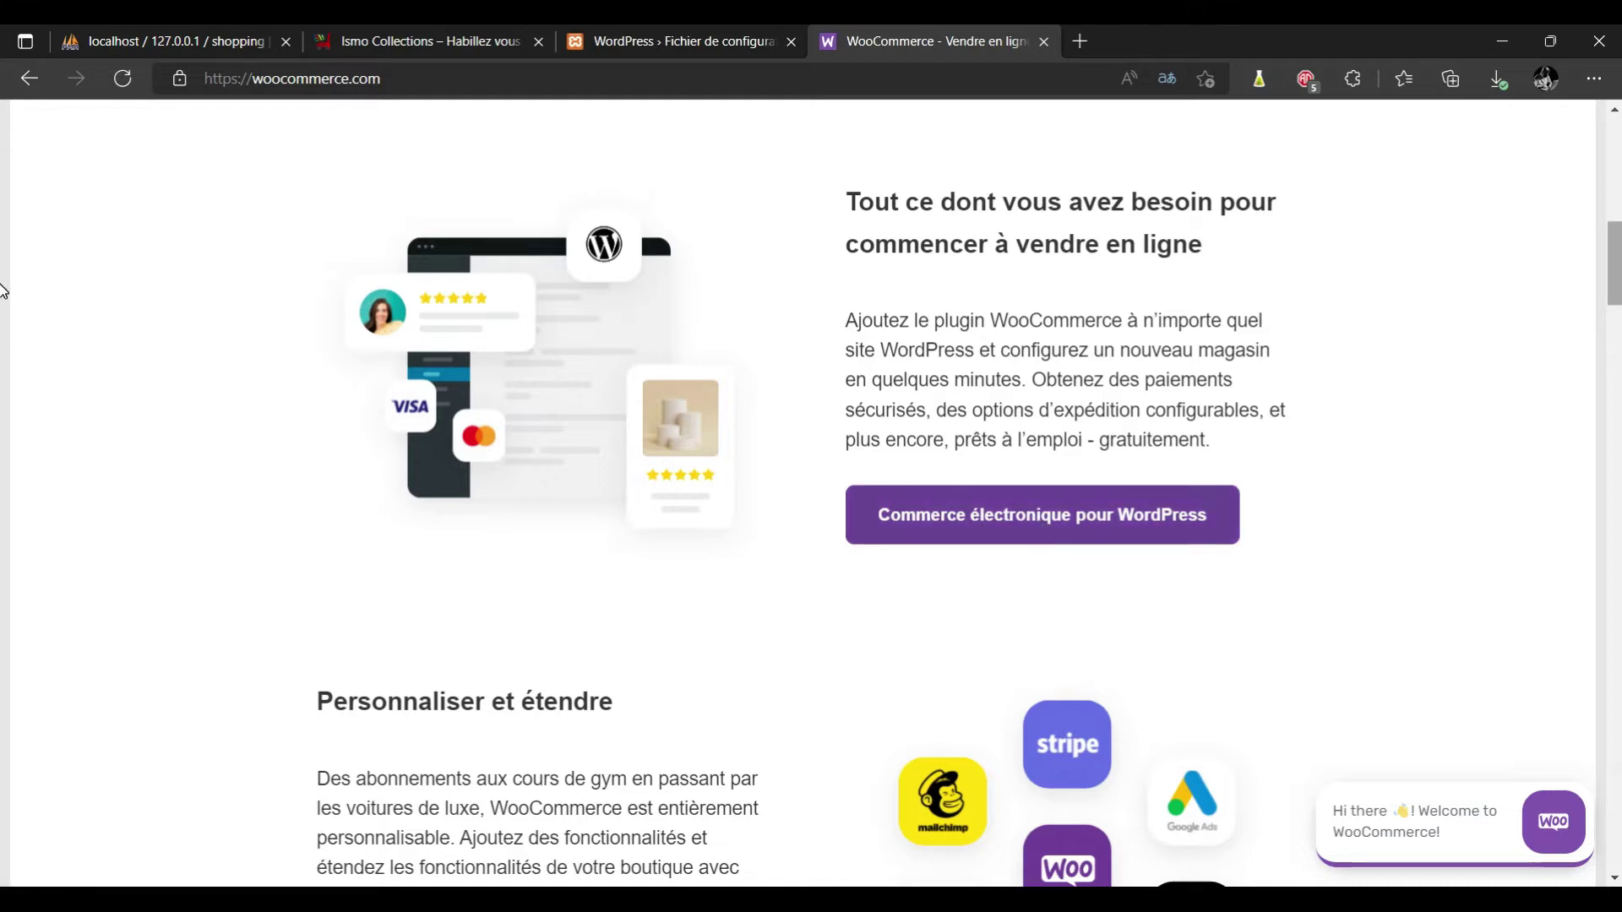
scroll(3, 332, "down", 4)
scroll(3, 337, "down", 15)
scroll(2, 431, "up", 5)
scroll(3, 433, "up", 14)
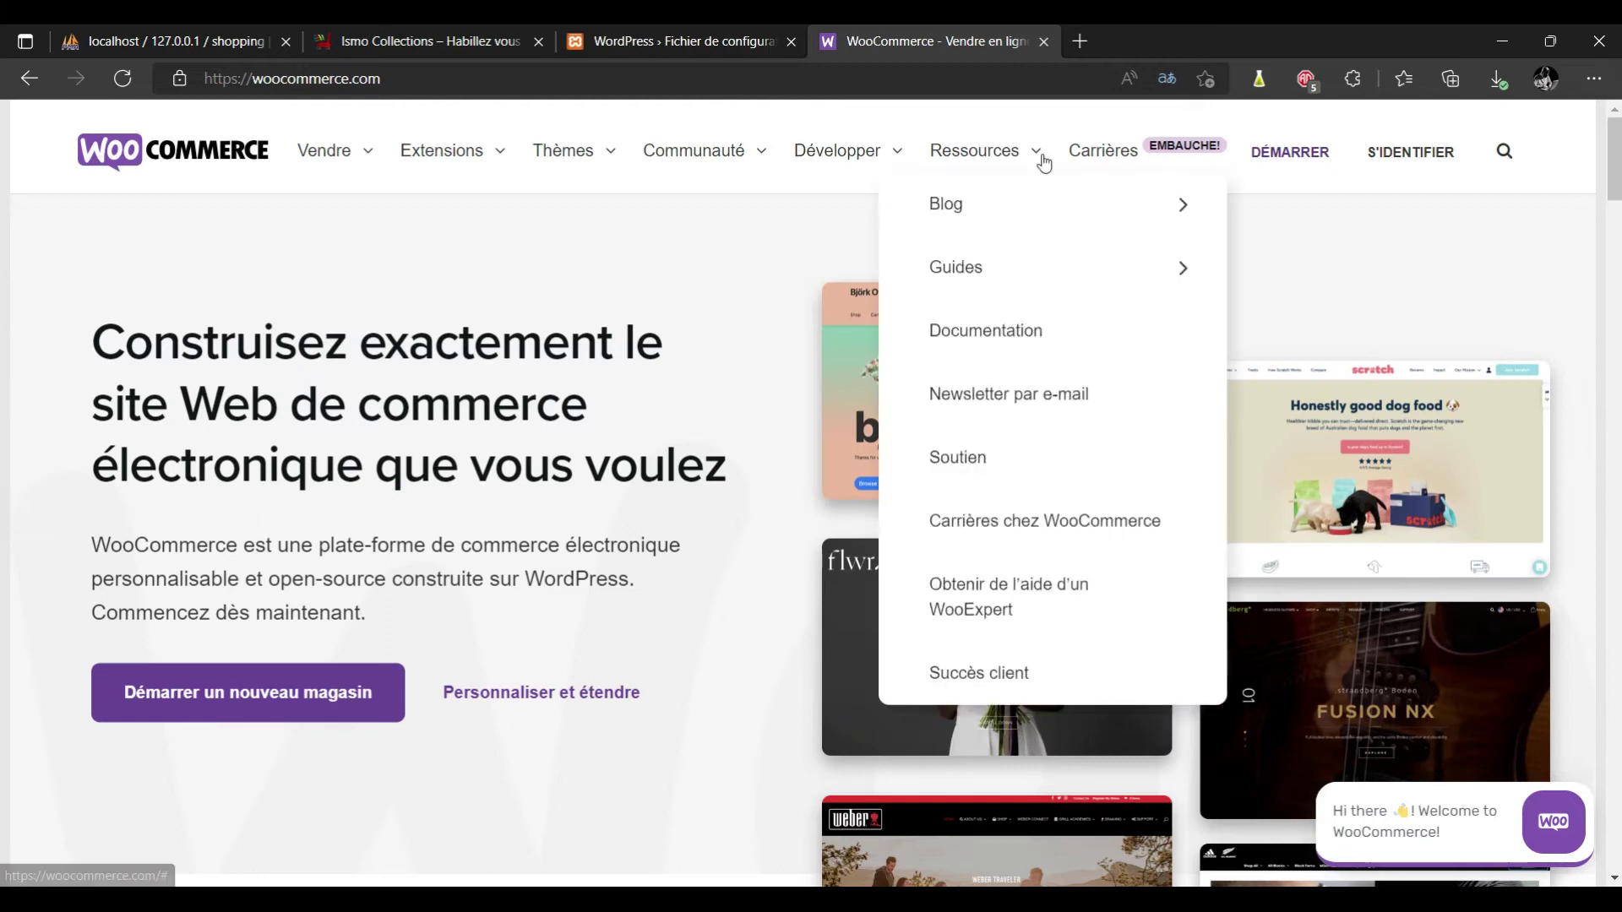
left_click(639, 44)
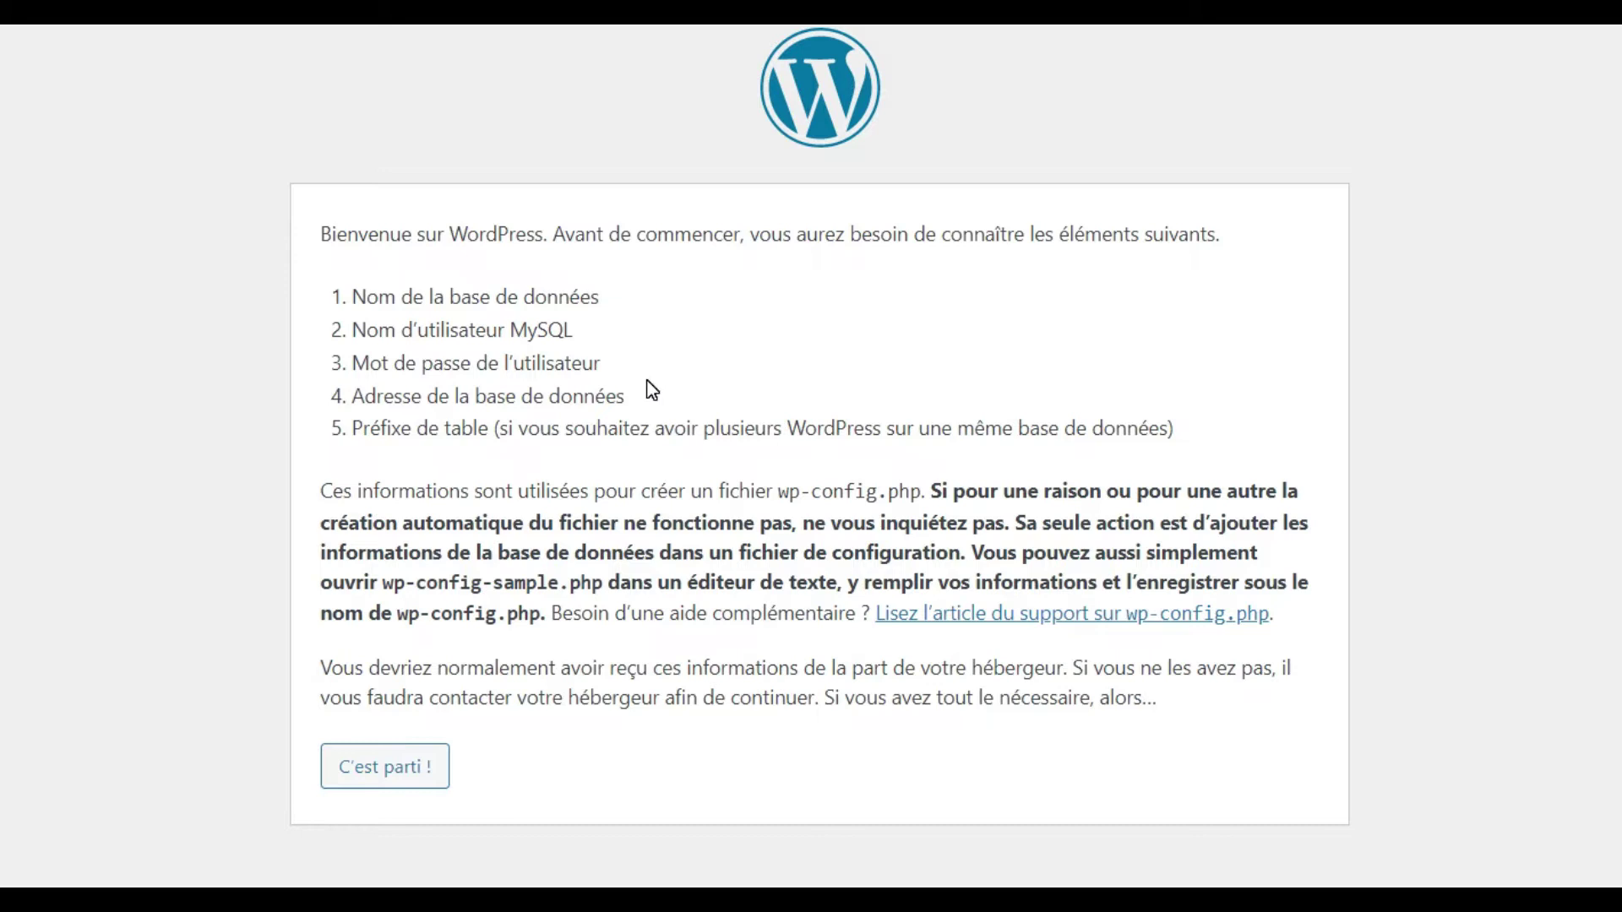
Submit database name shopping, user root and a blank password to the WordPress installer.
left_click(386, 767)
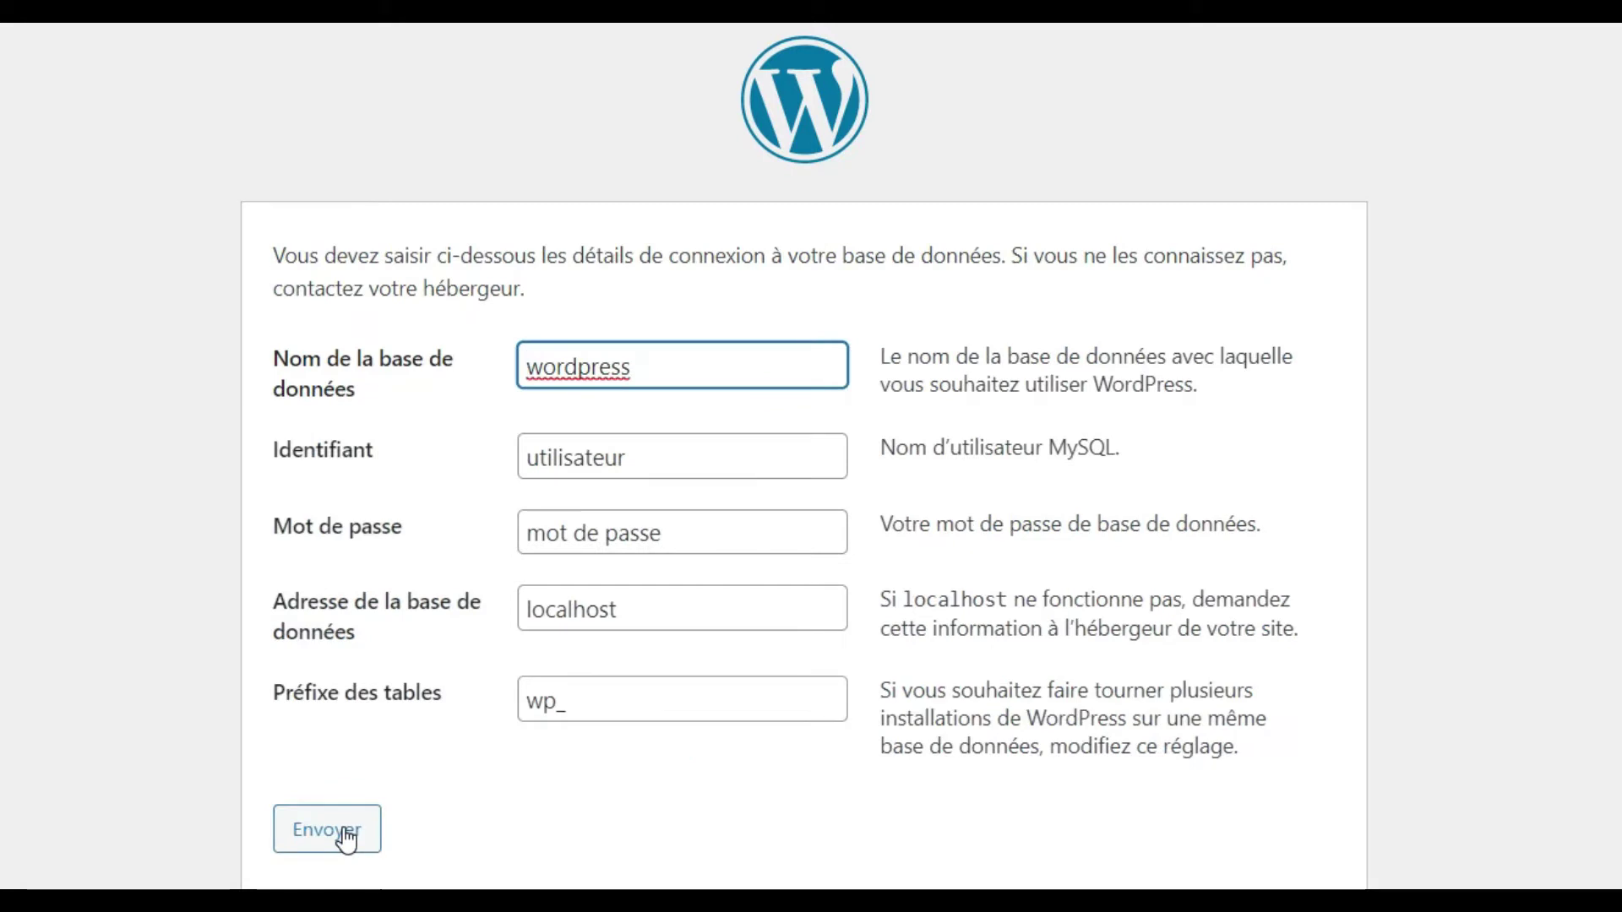
left_click(633, 370)
double_click(633, 370)
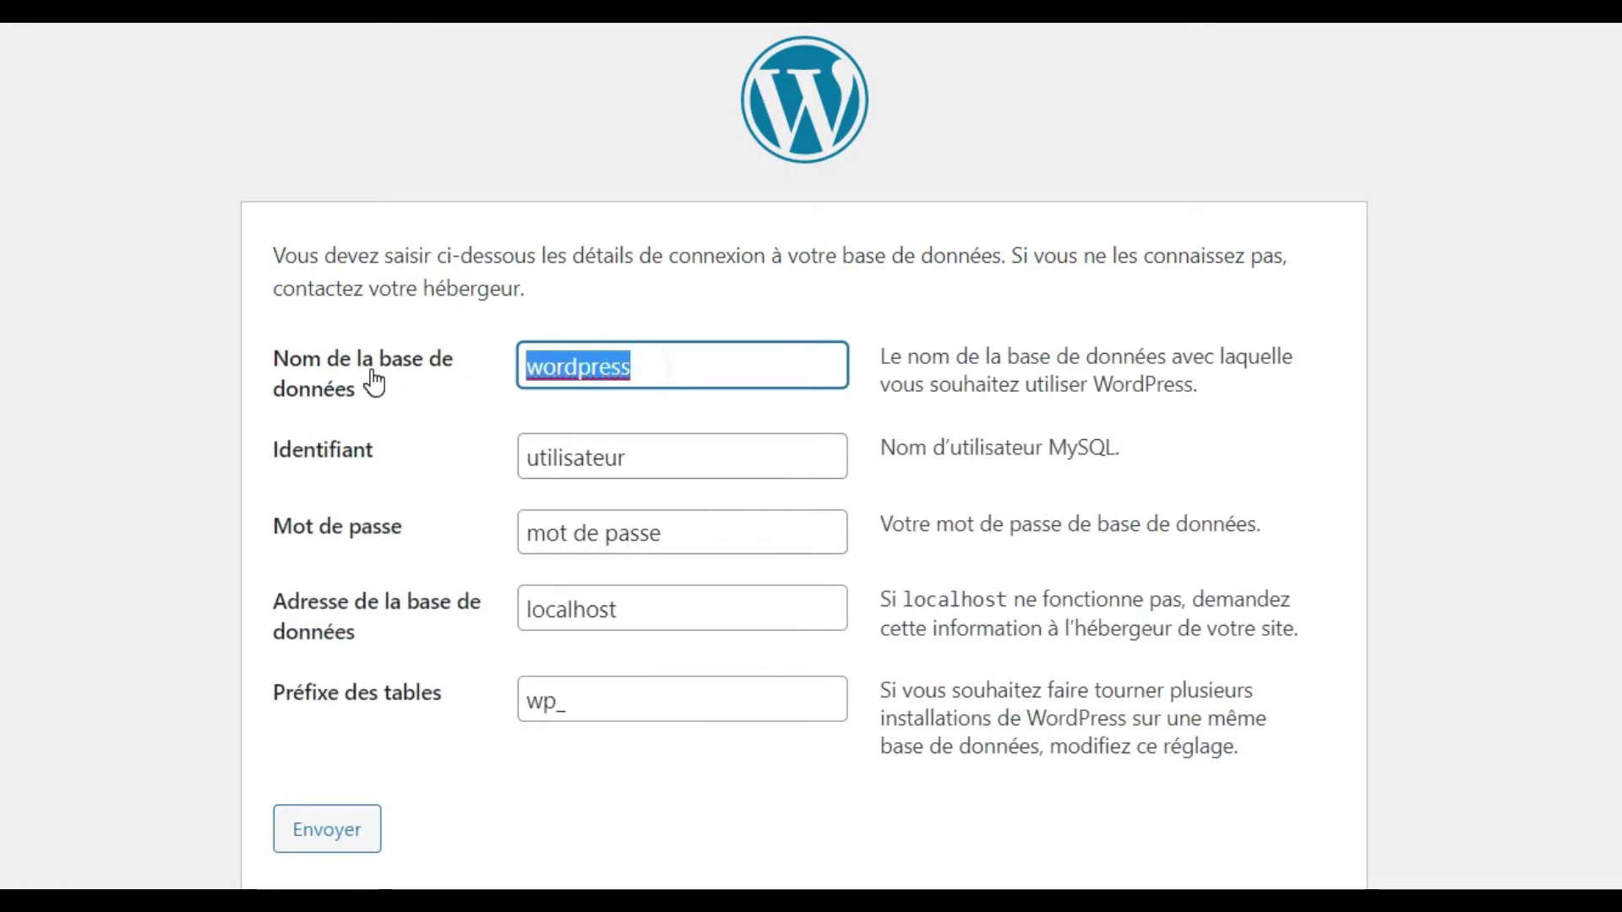
type("Sho")
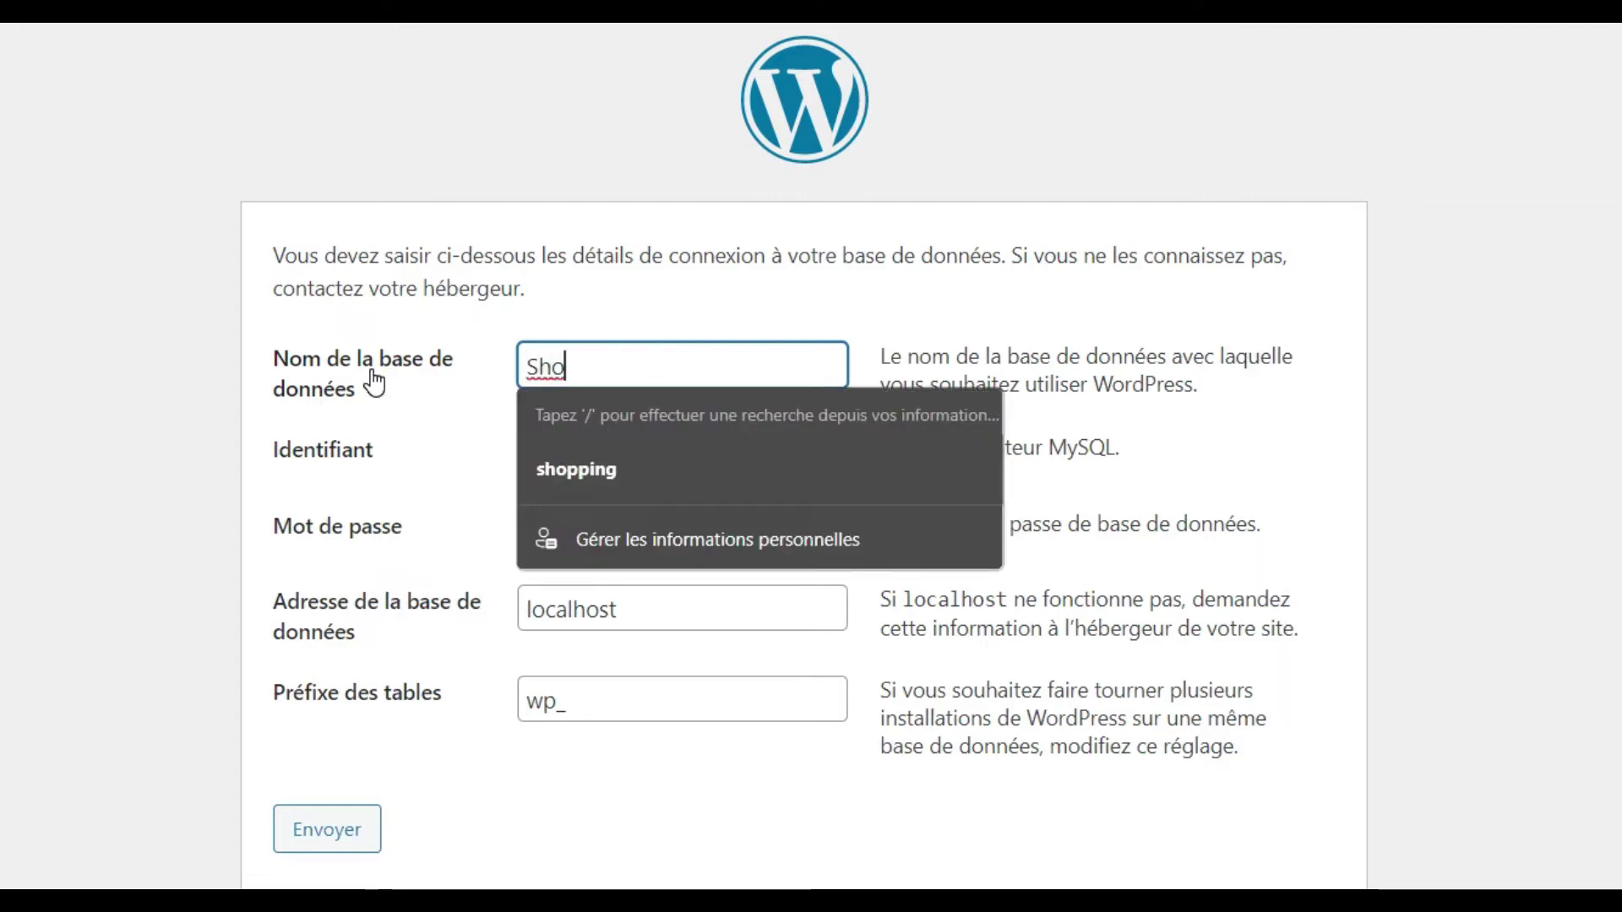
key("Down")
key("Return")
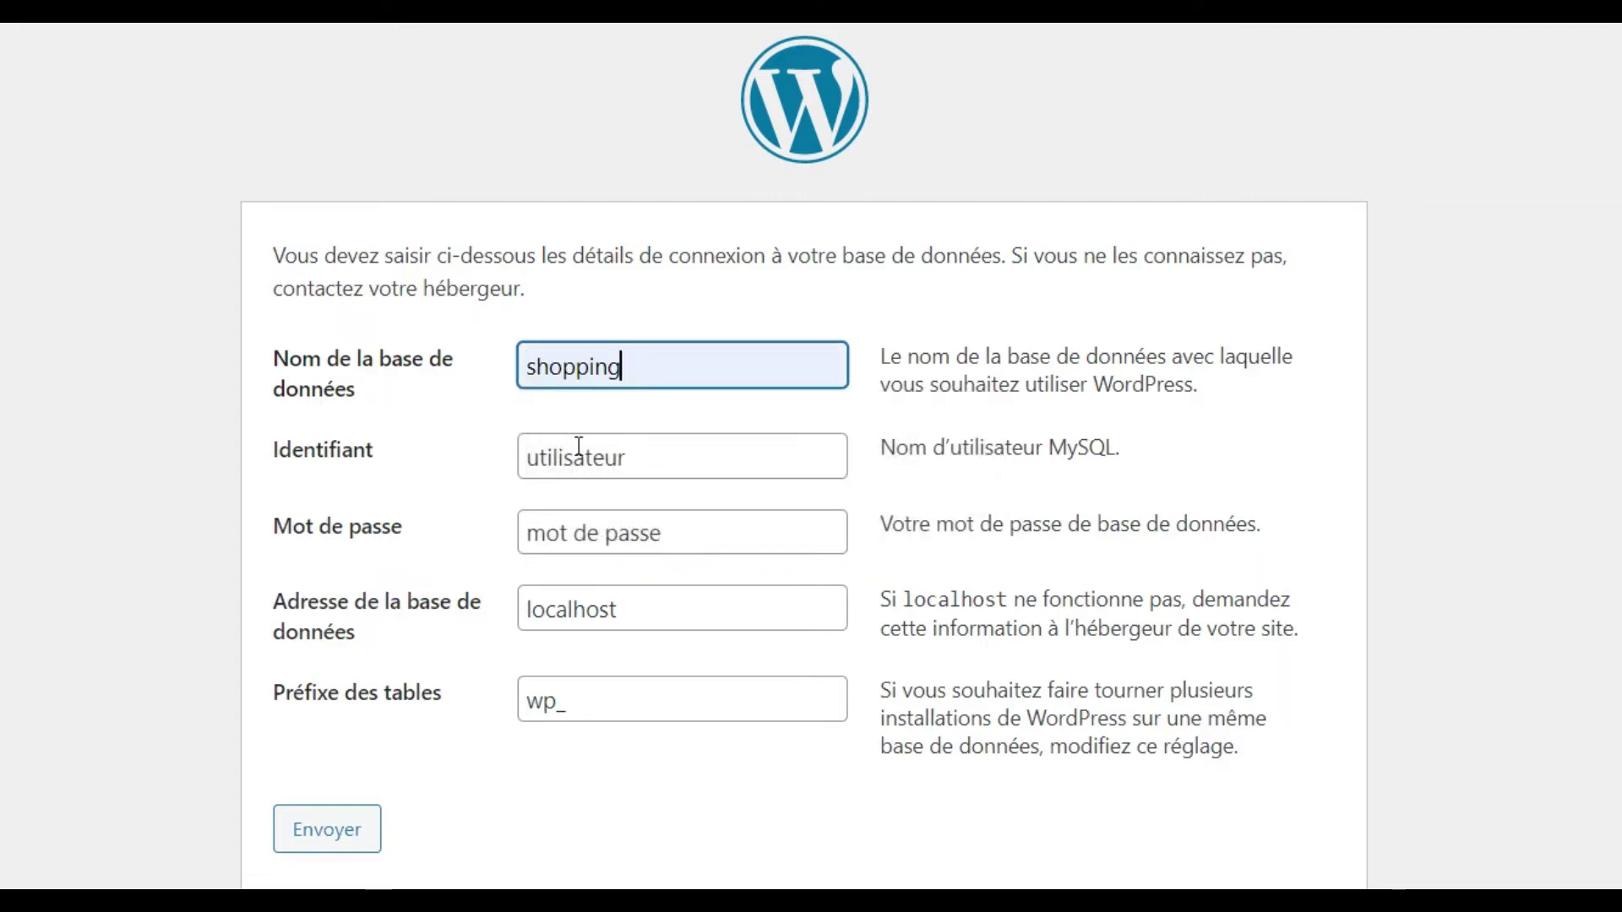
double_click(640, 454)
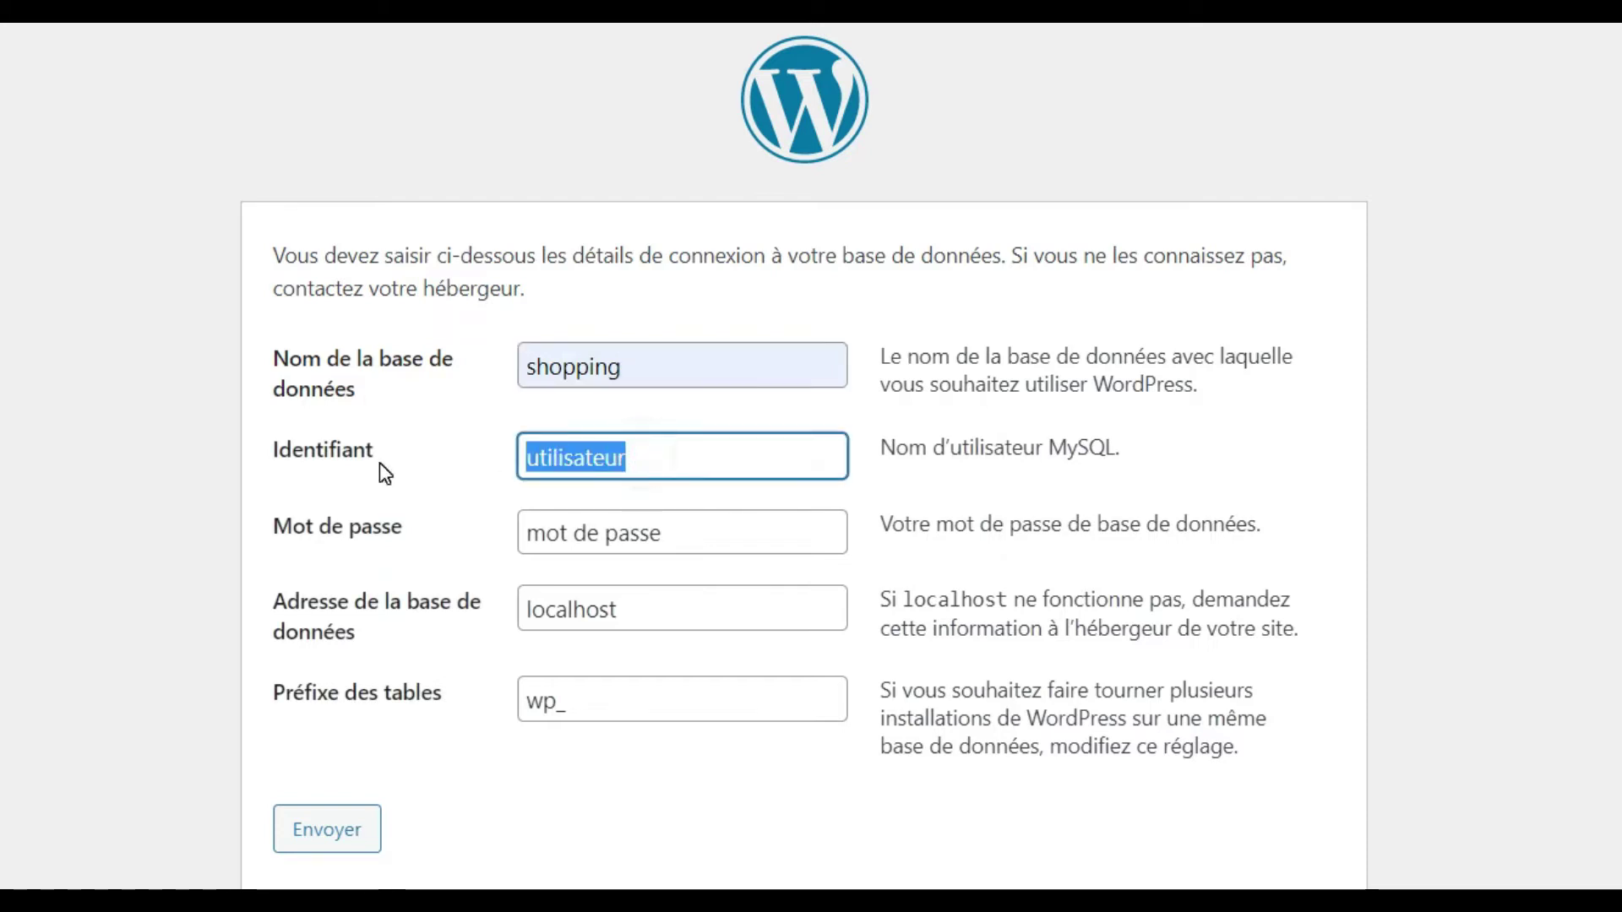
type("root")
key("Tab")
key("BackSpace")
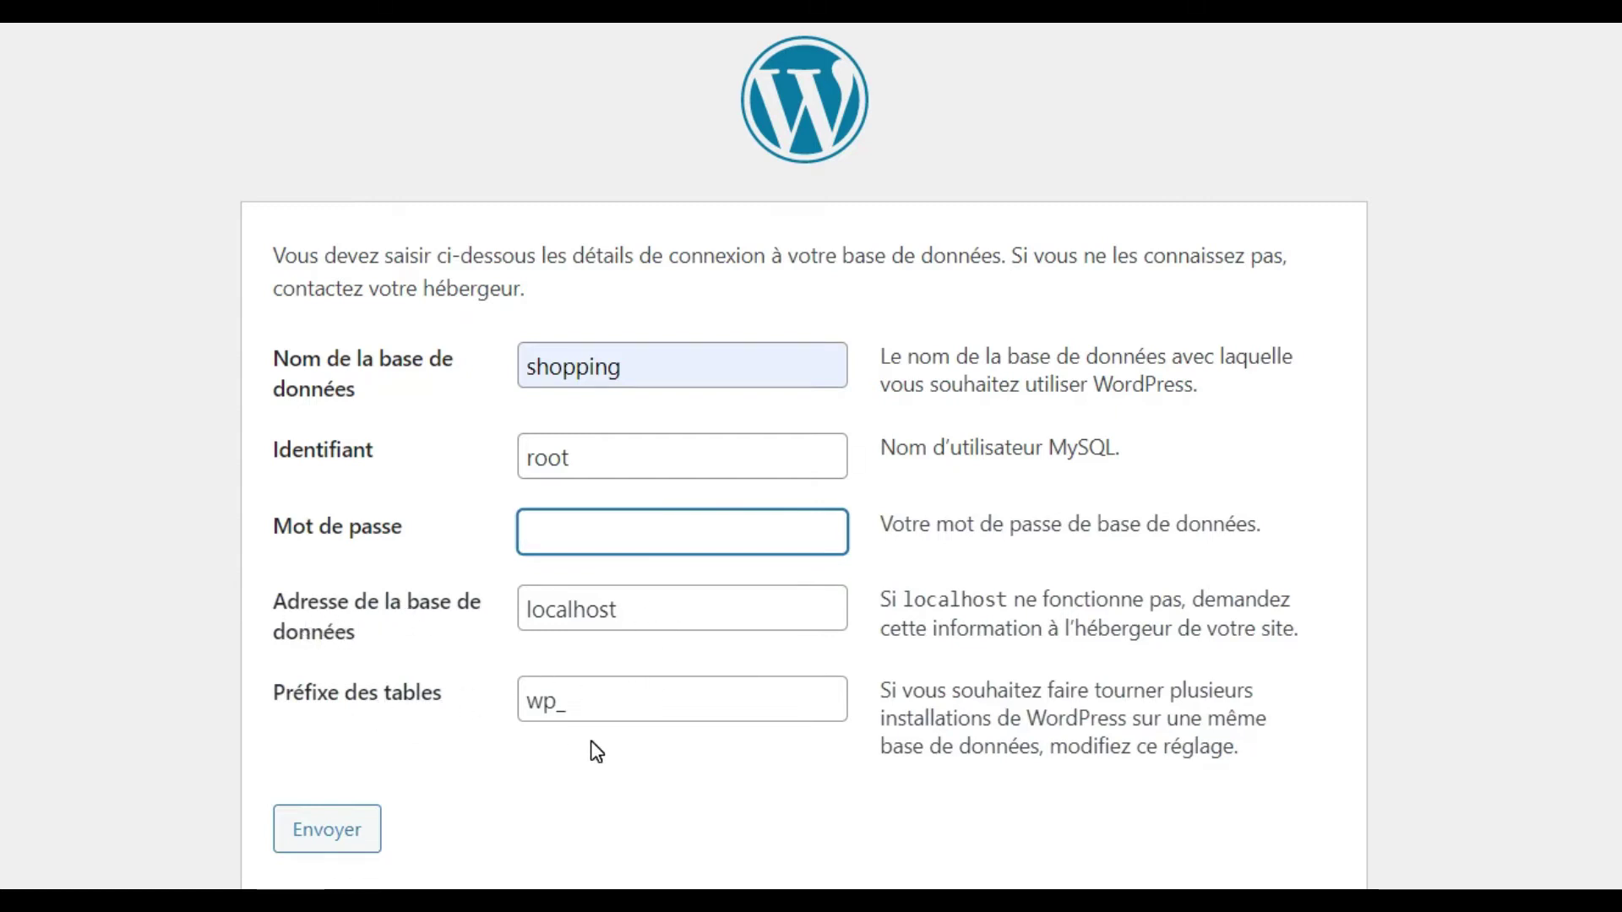
left_click(301, 838)
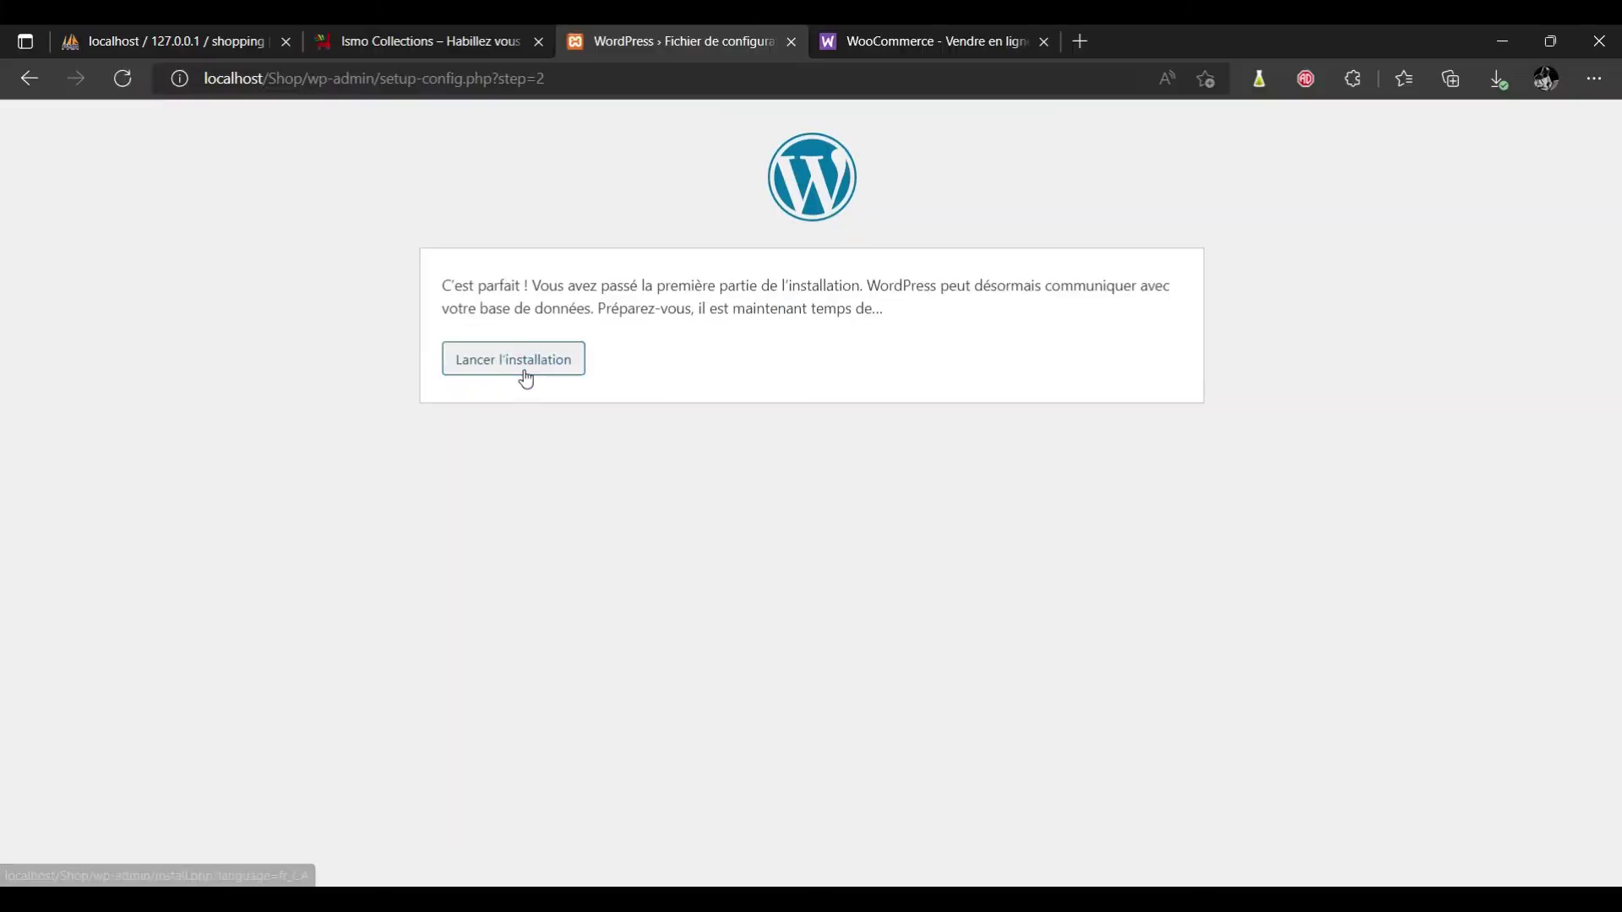
Launch the installation and look over the site information form.
left_click(526, 378)
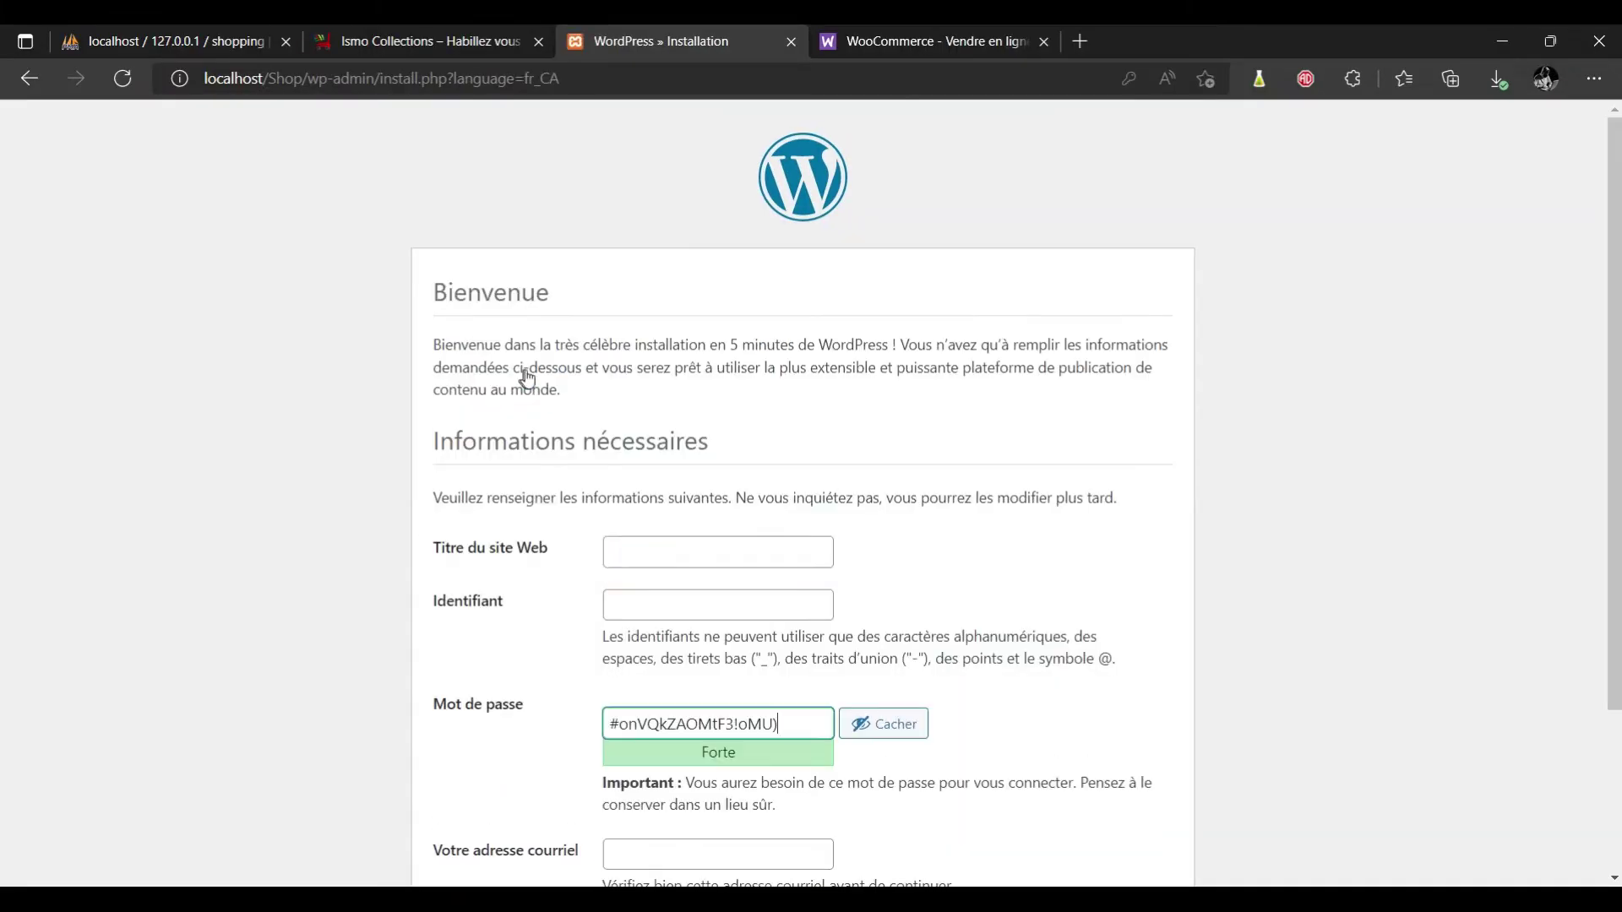
scroll(3, 427, "down", 1)
scroll(3, 427, "down", 2)
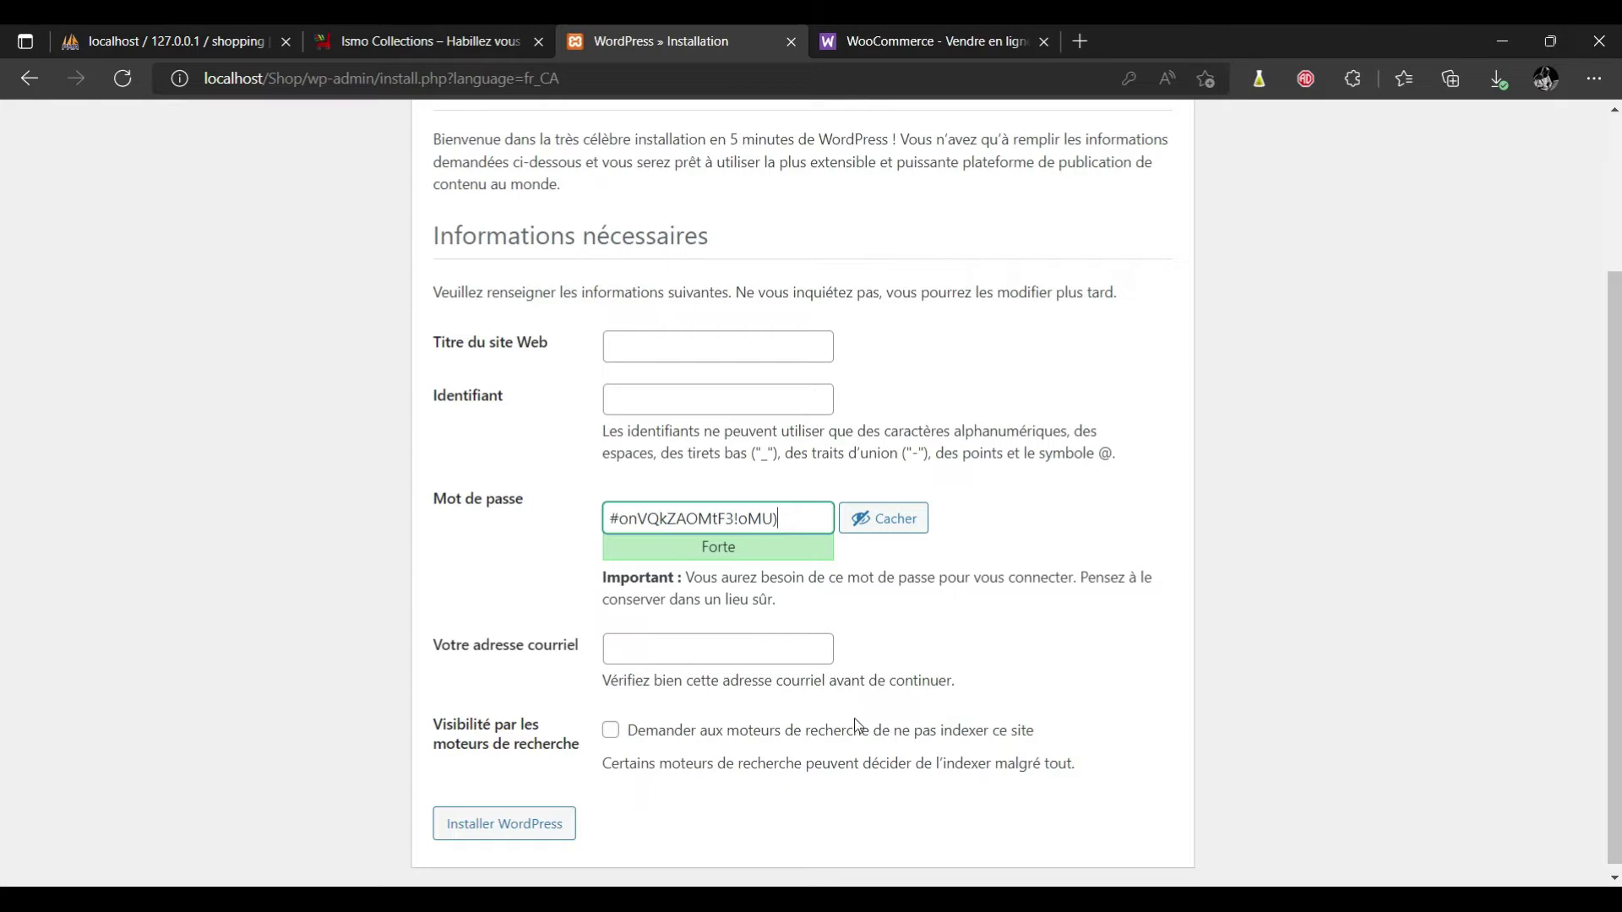
scroll(3, 486, "down", 1)
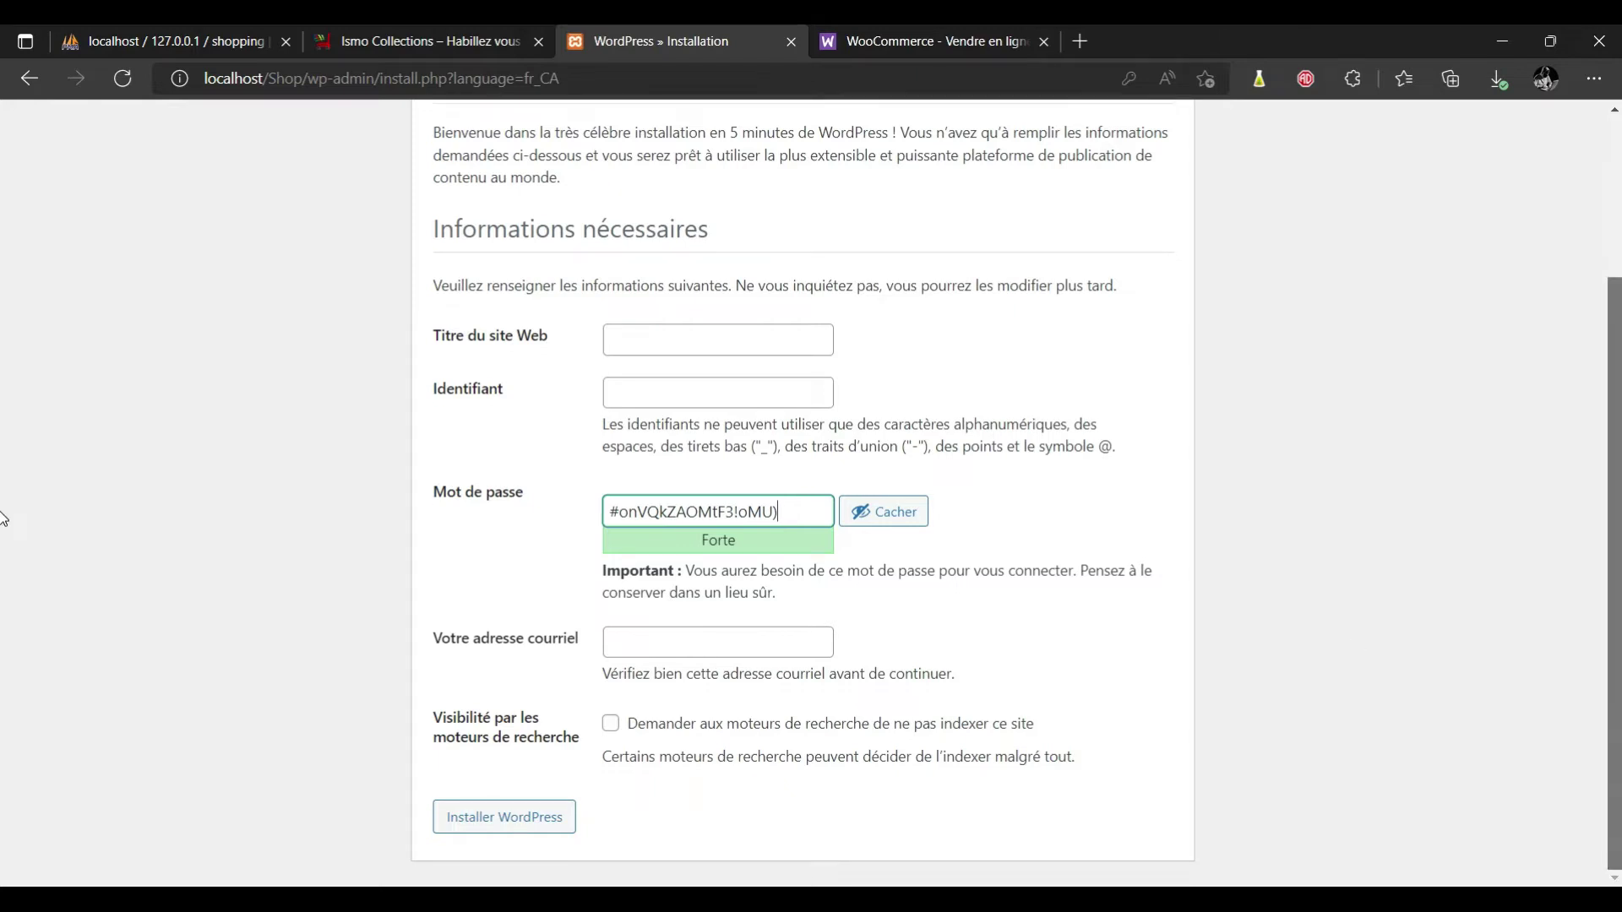
scroll(3, 506, "up", 3)
scroll(2, 595, "down", 3)
scroll(2, 378, "up", 3)
scroll(2, 378, "down", 2)
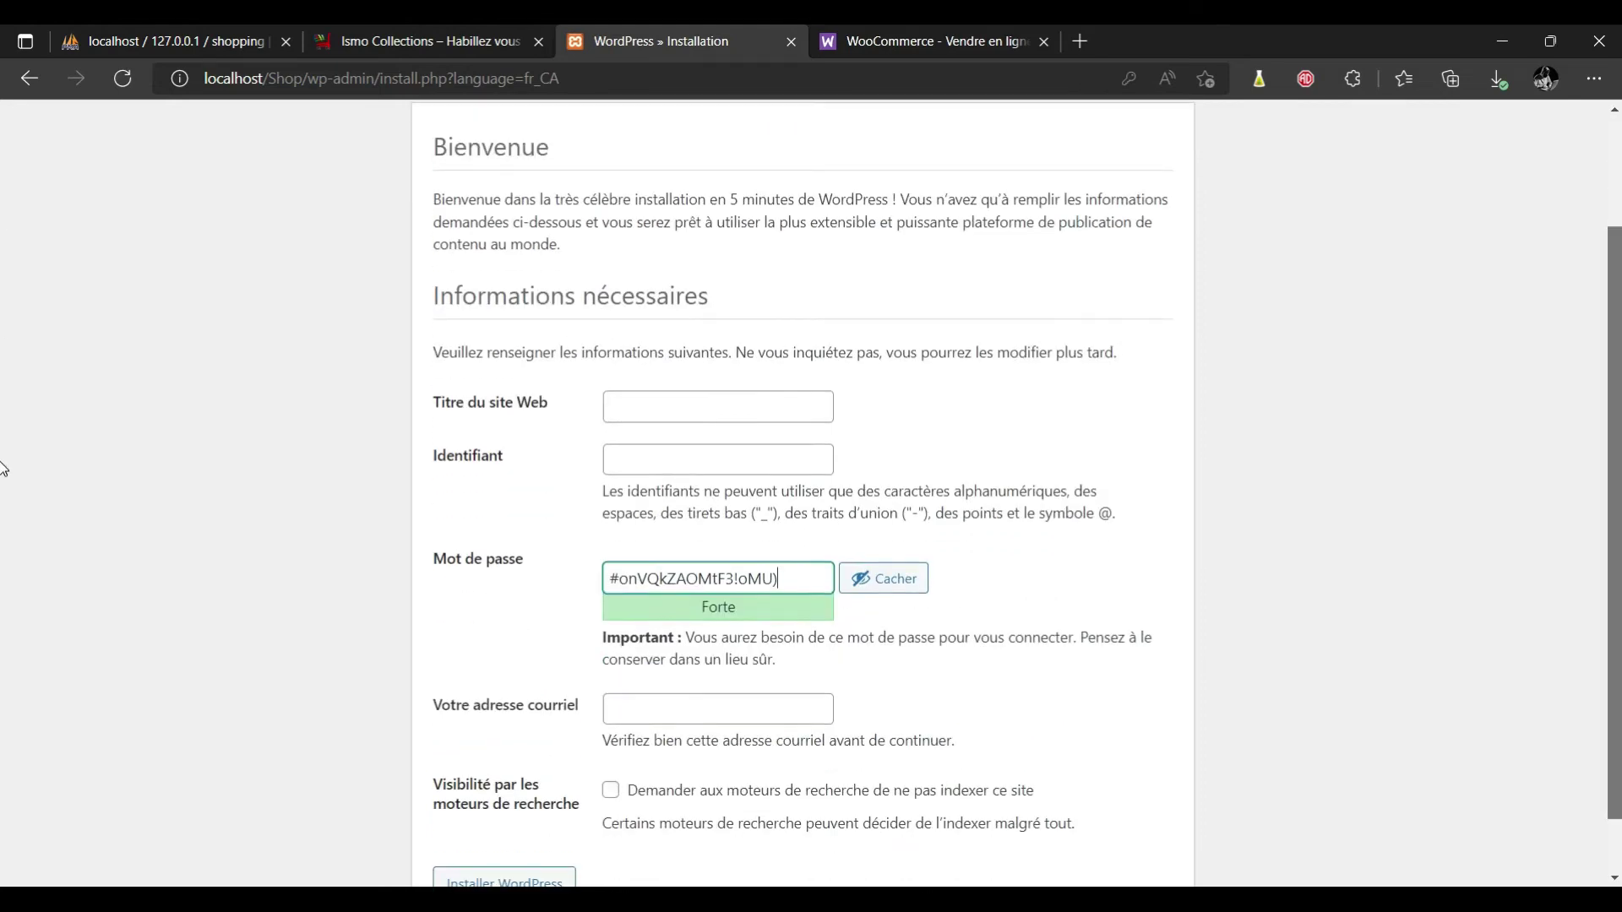
scroll(2, 378, "up", 2)
scroll(2, 471, "down", 2)
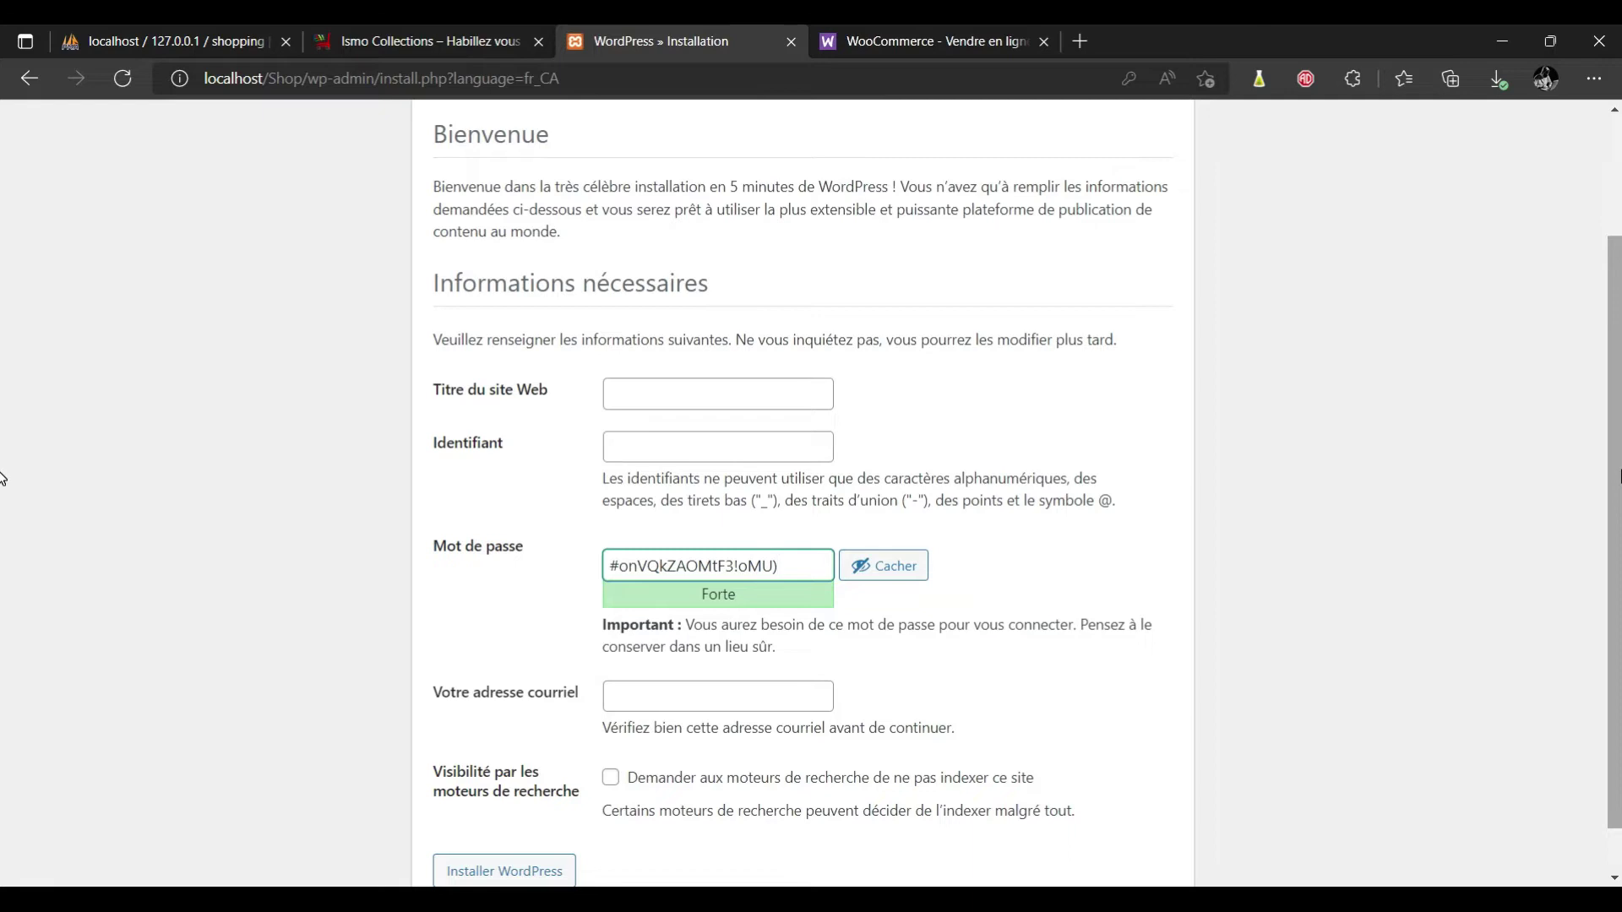
scroll(3, 447, "down", 1)
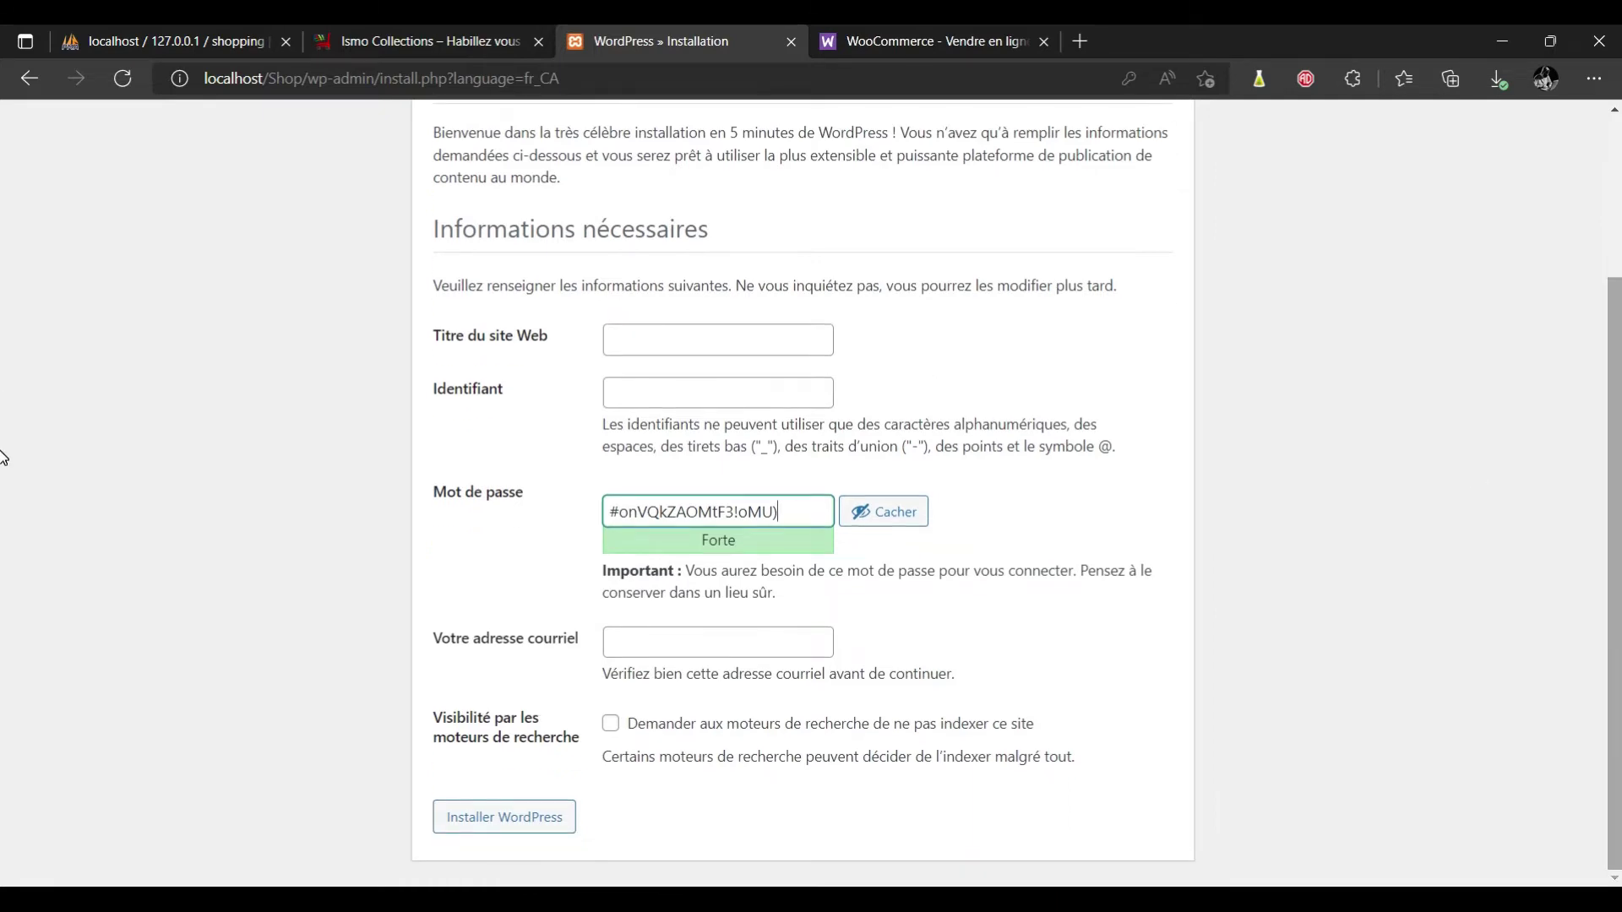
scroll(3, 253, "up", 3)
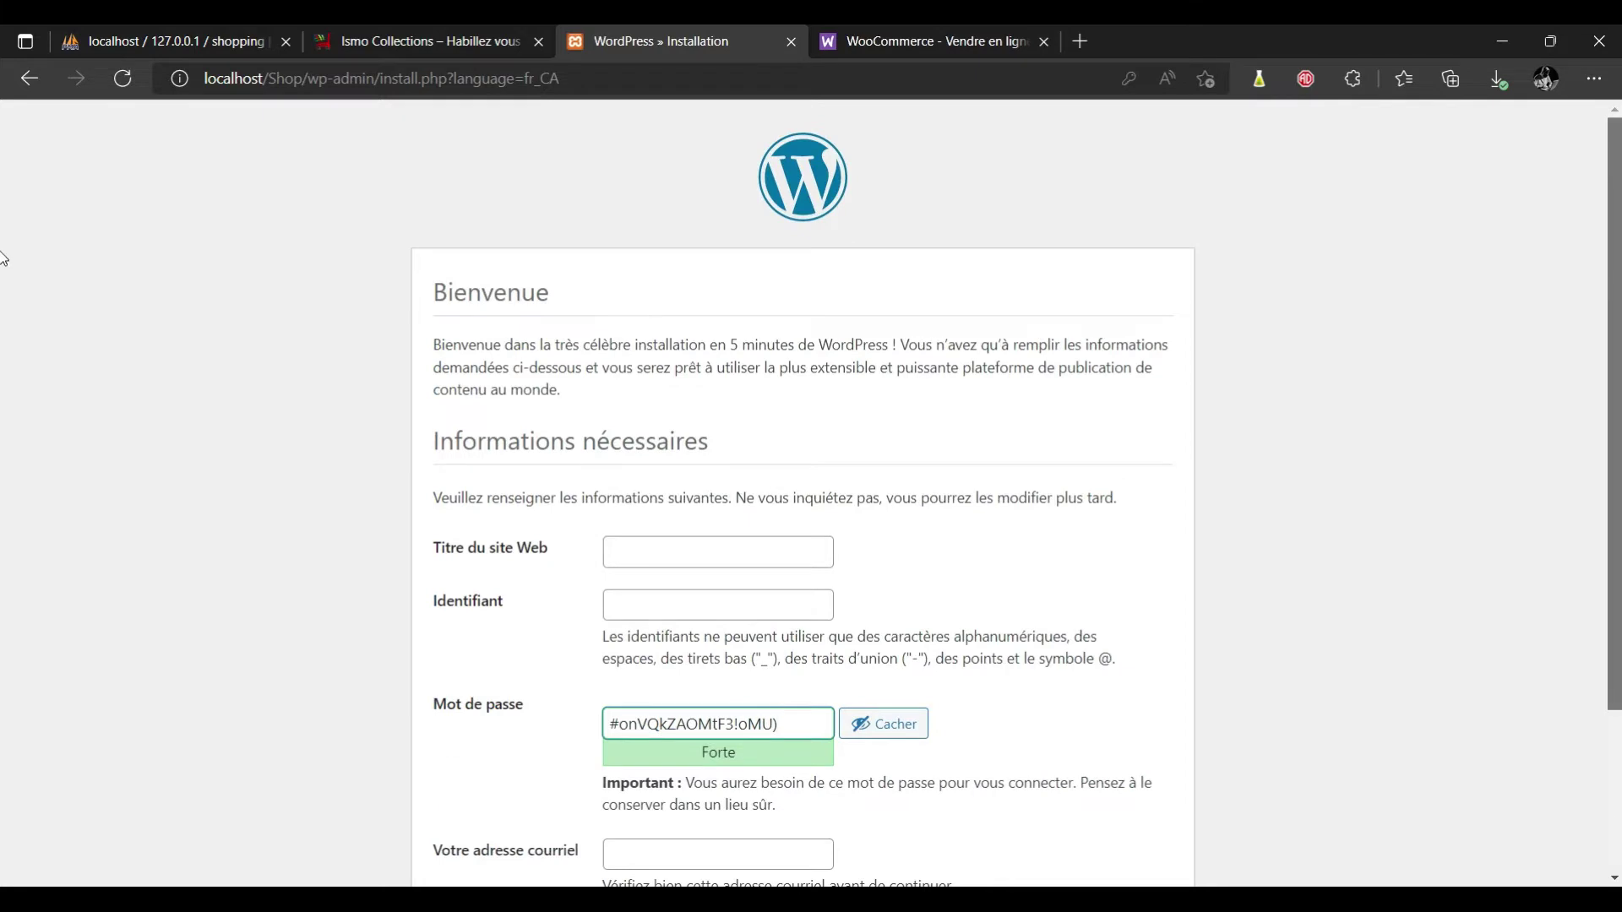
scroll(3, 338, "down", 3)
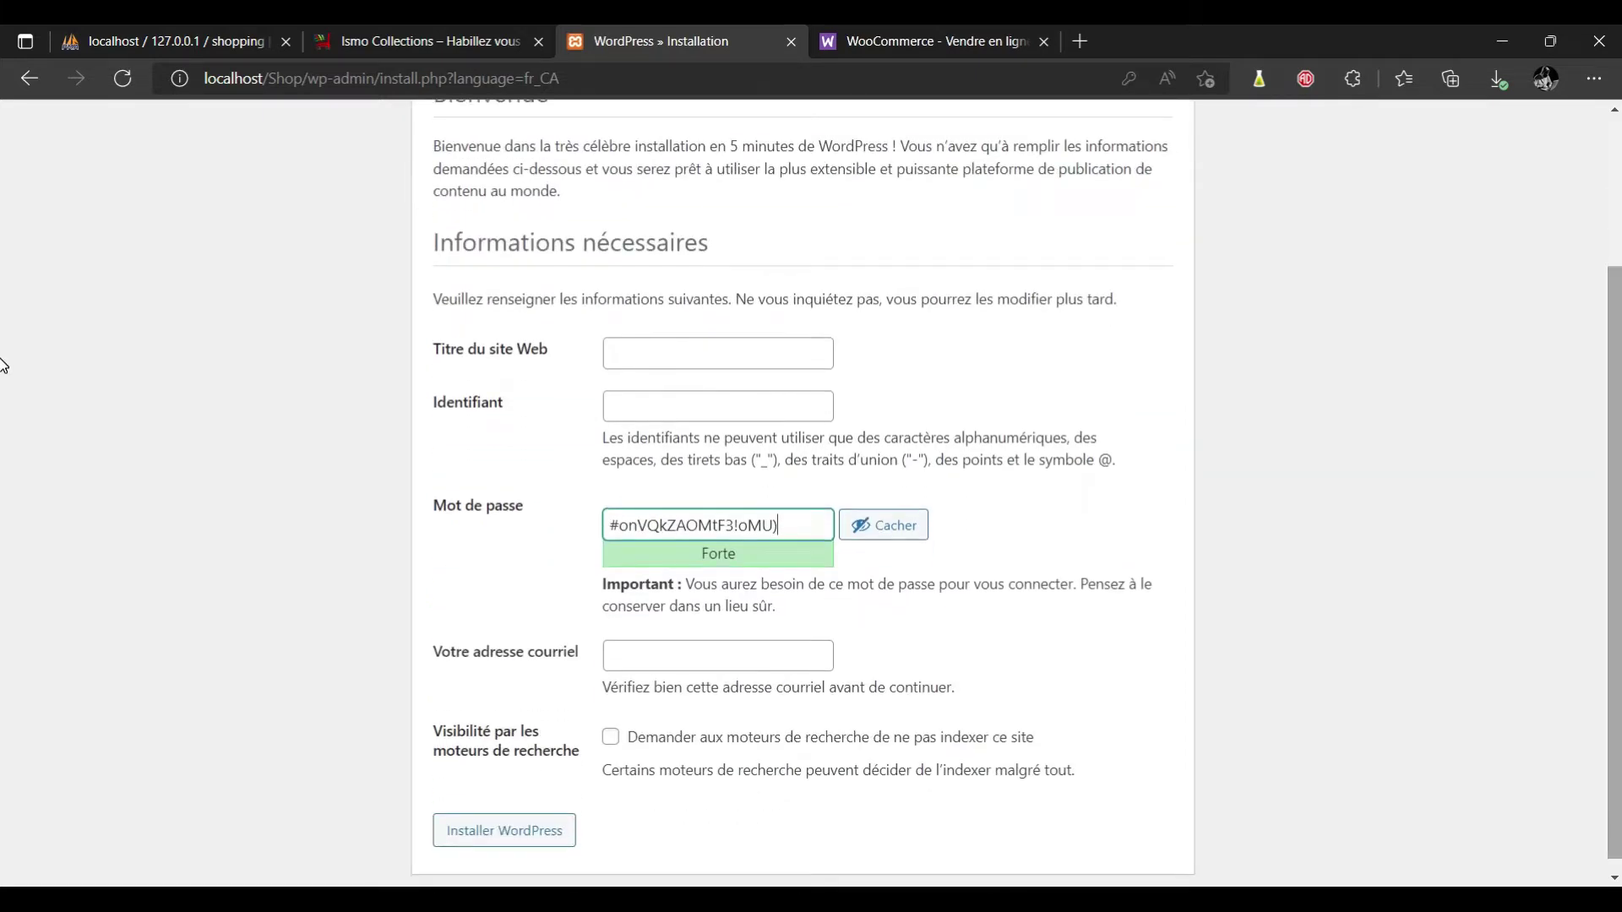
scroll(3, 350, "up", 1)
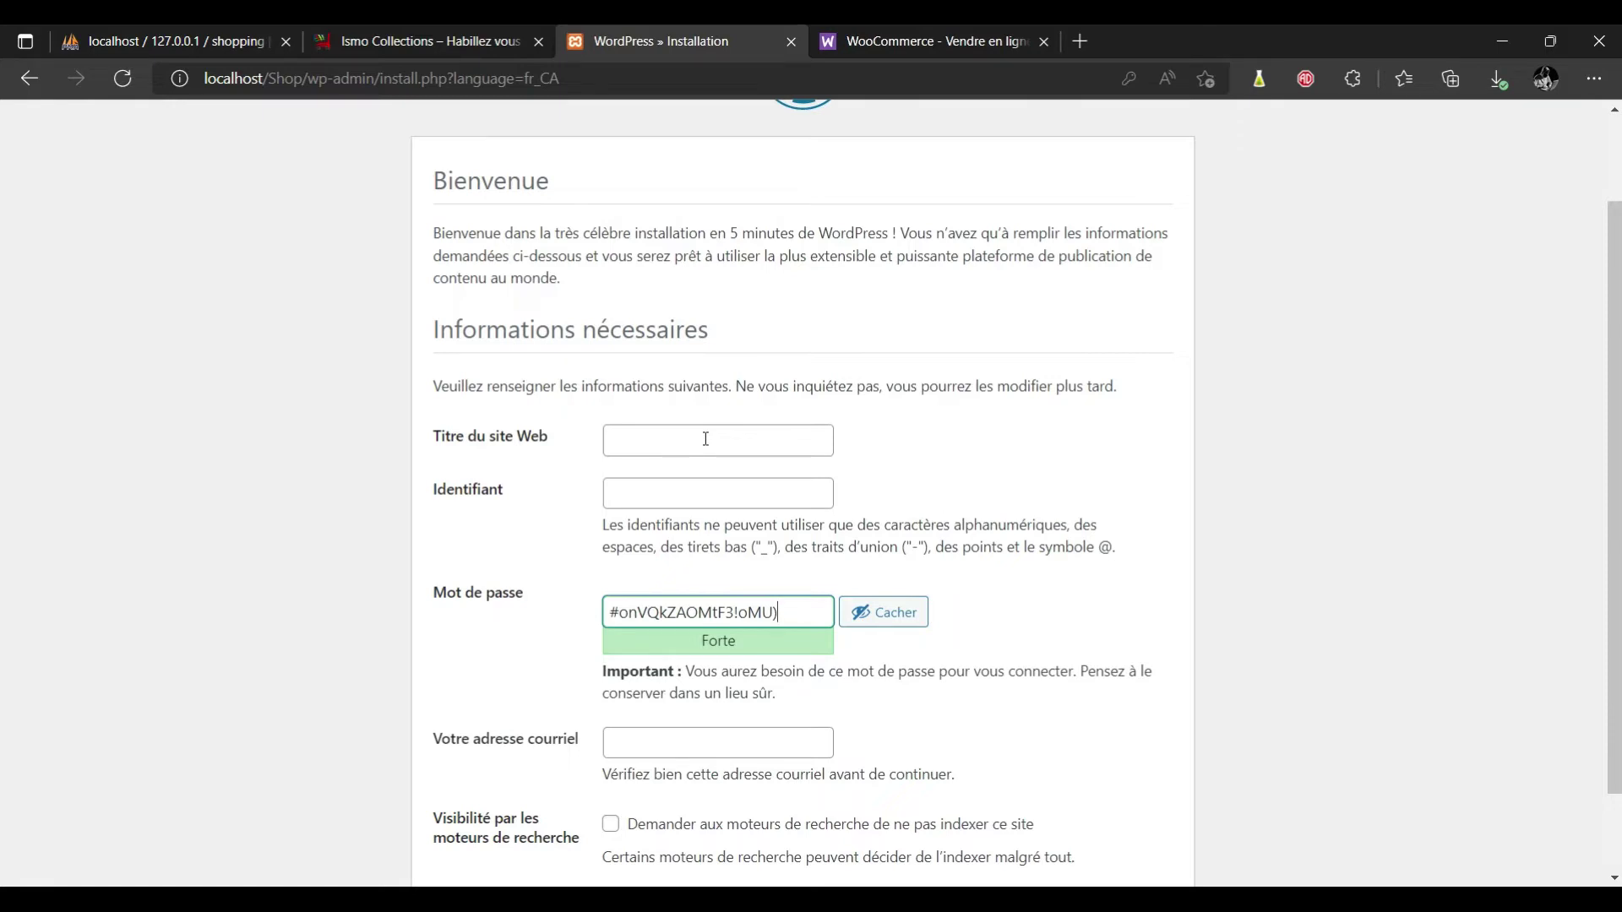
Set the site title to Tuto Ecommerce and the username to admin.
left_click(685, 445)
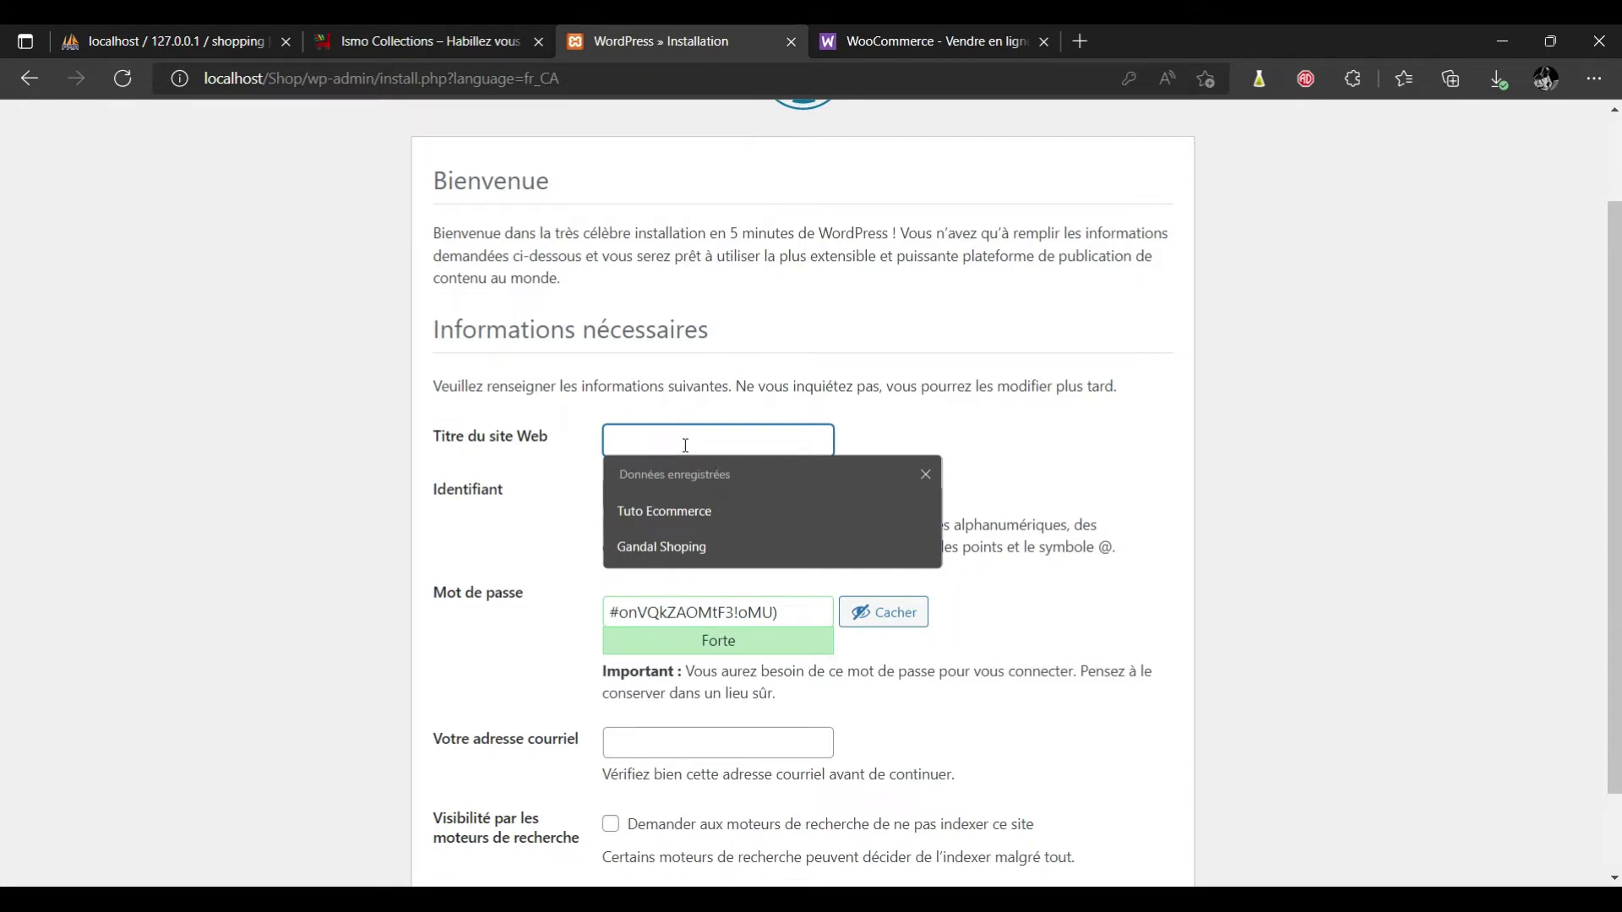
key("Down")
key("Return")
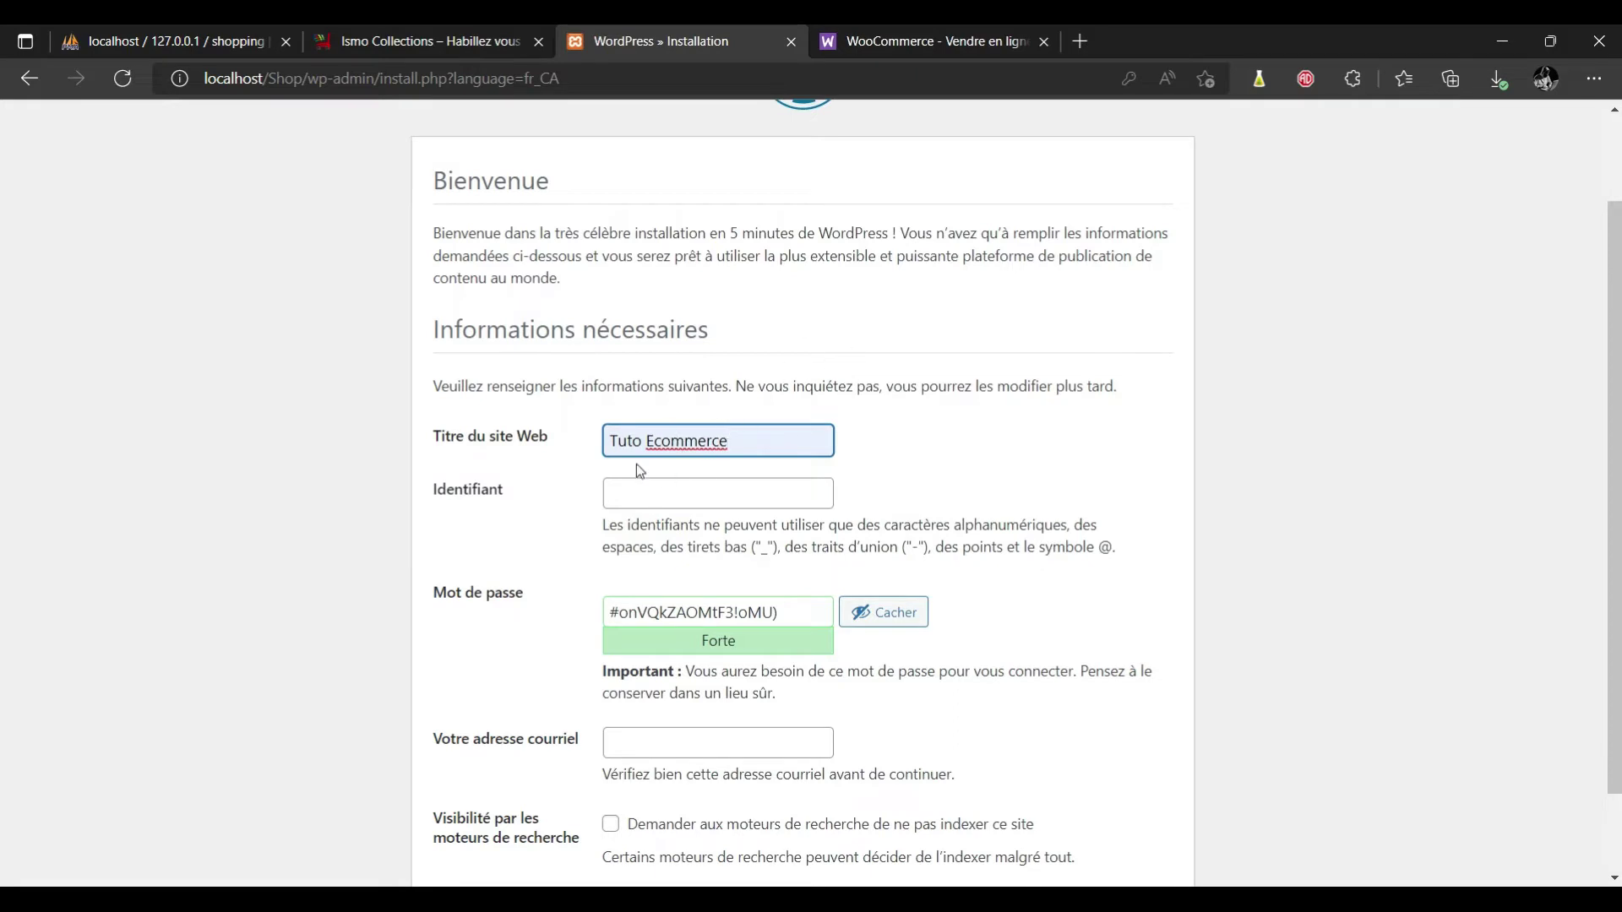
left_click(648, 497)
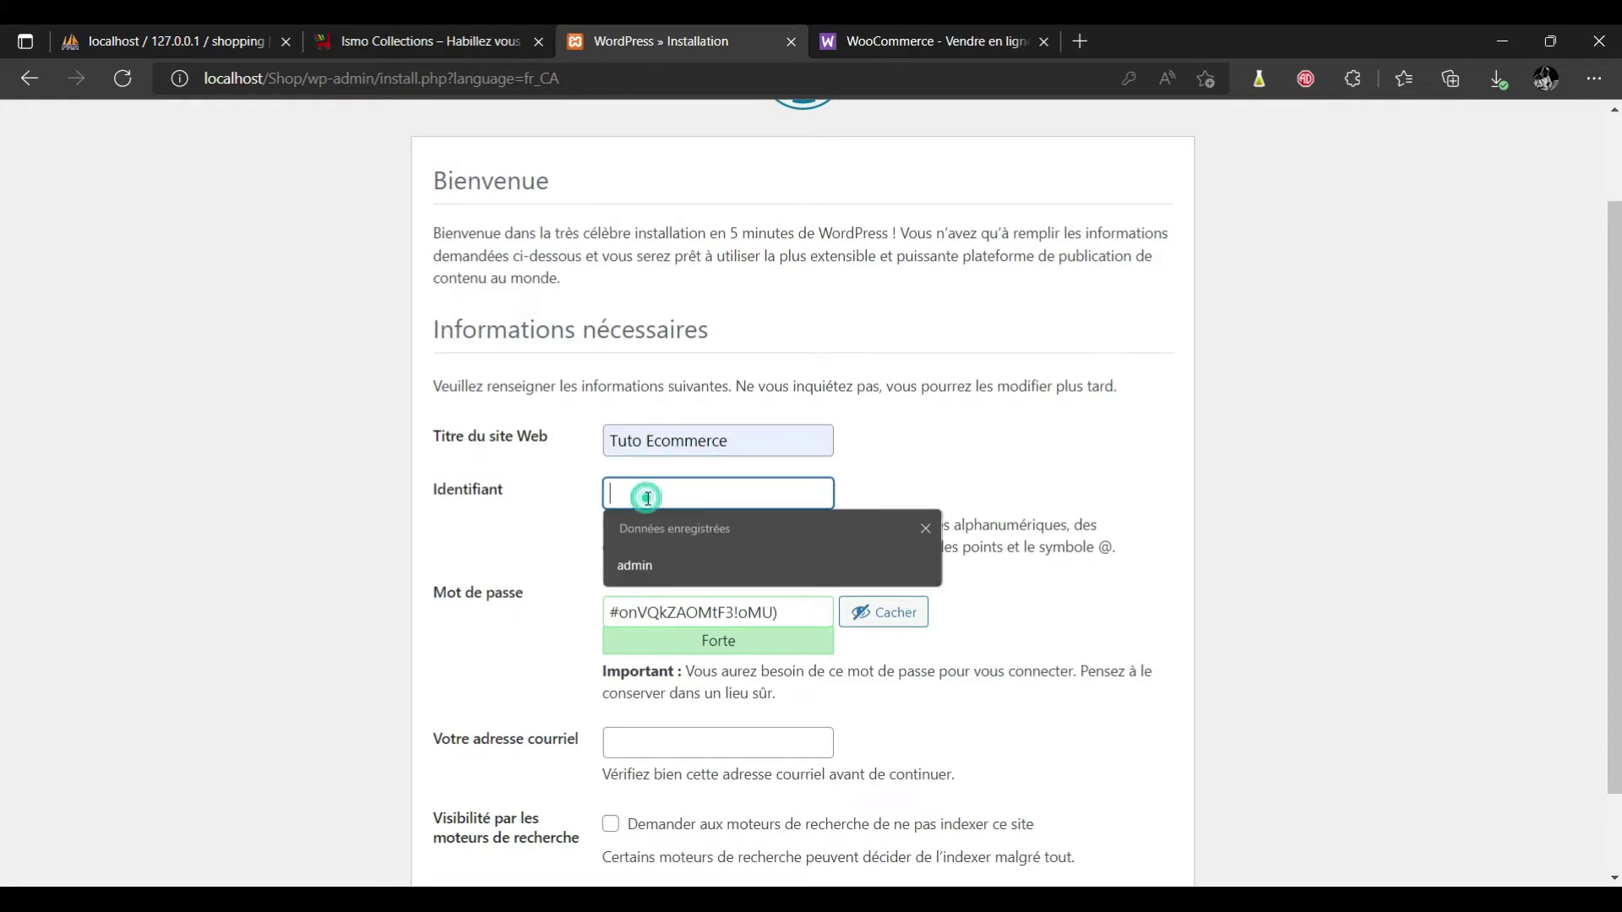
left_click(639, 562)
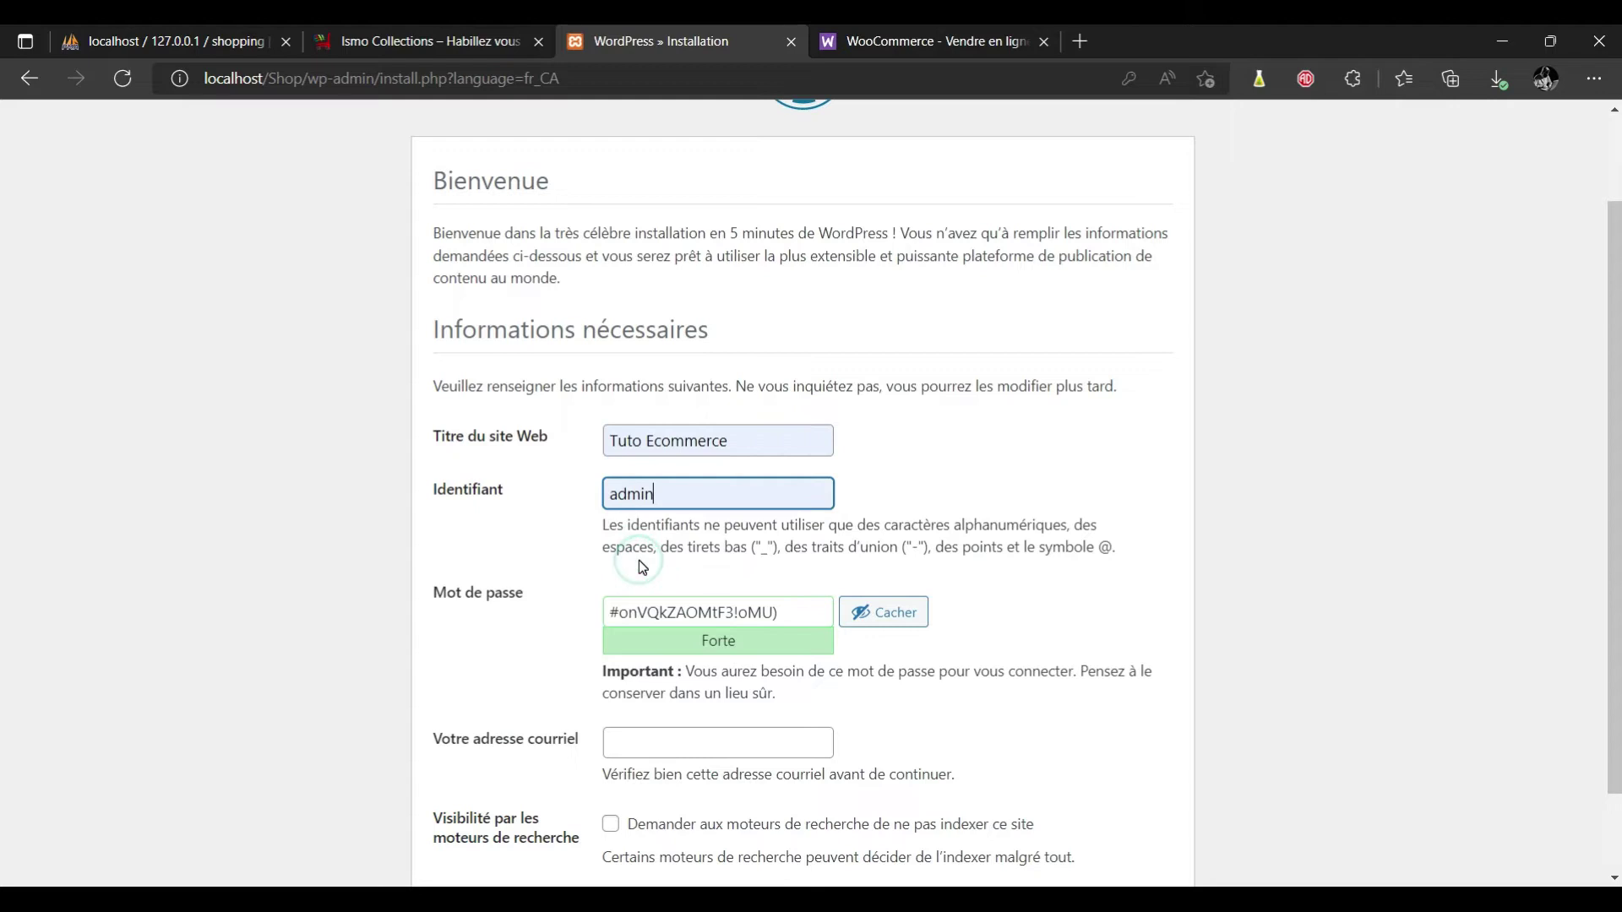
Replace the generated password with a custom strong one and autofill the admin e-mail.
left_click_drag(785, 613, 472, 637)
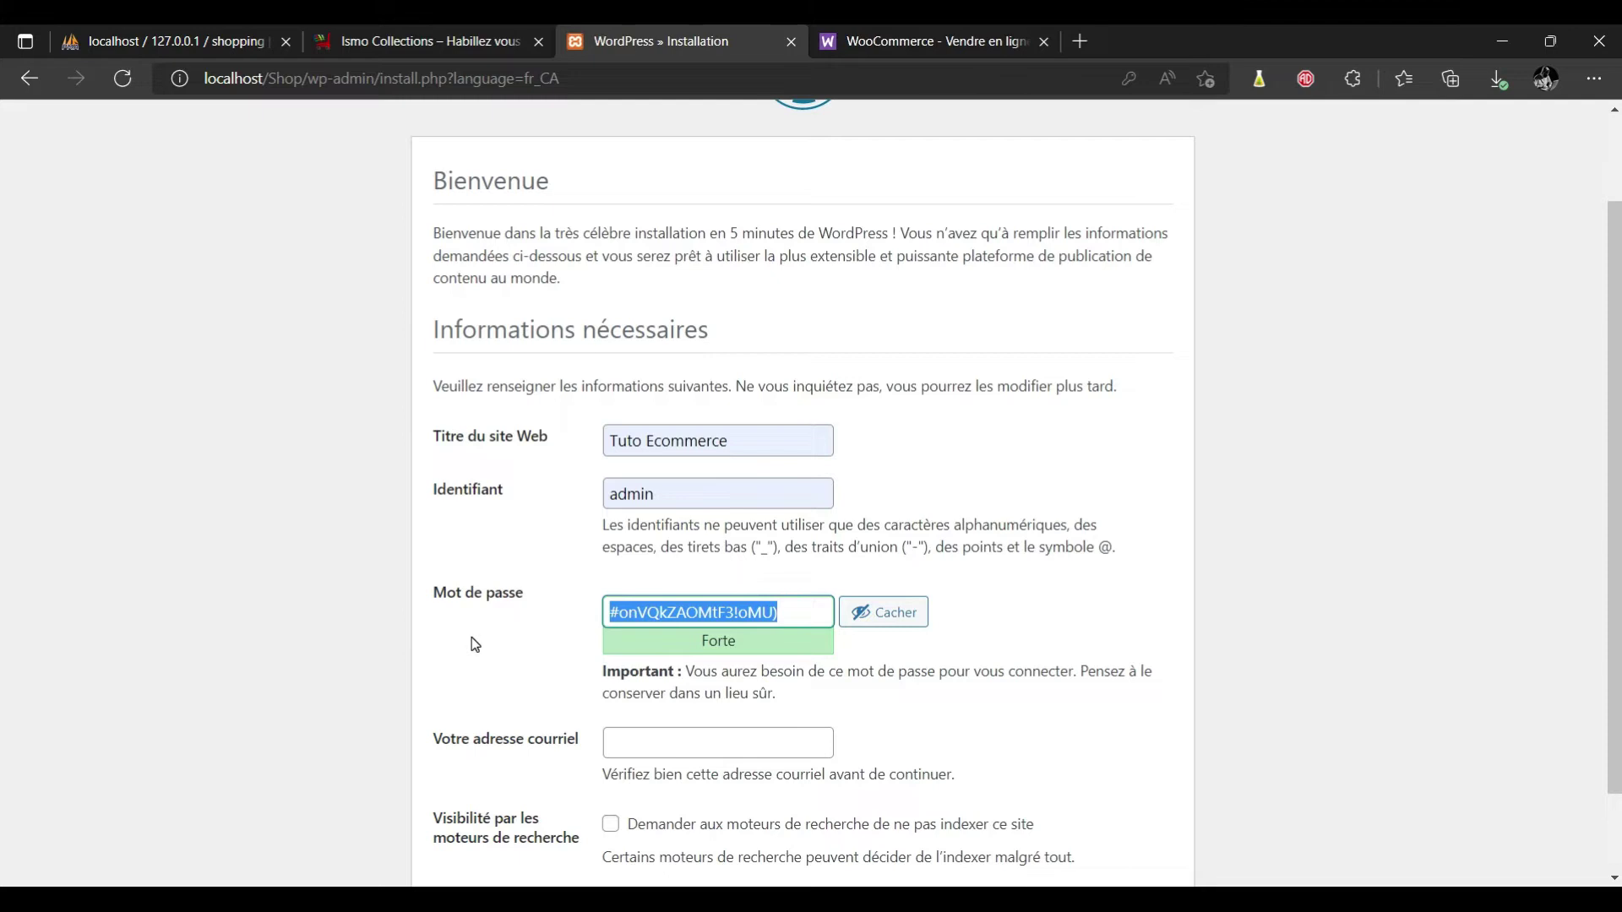
type("E")
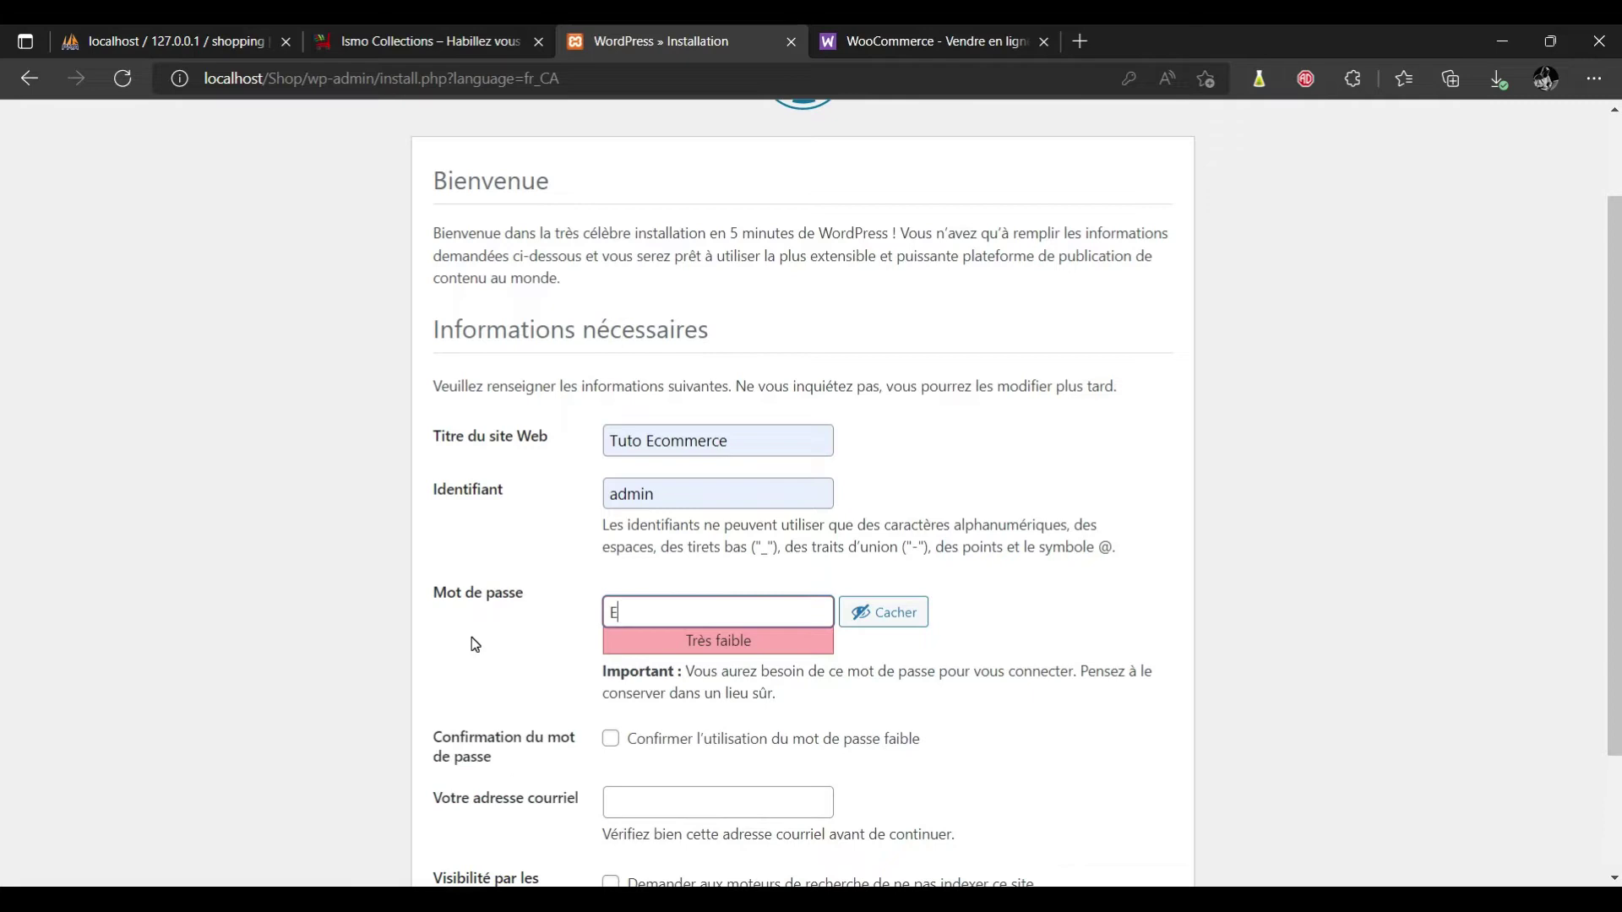
type("comm@rce")
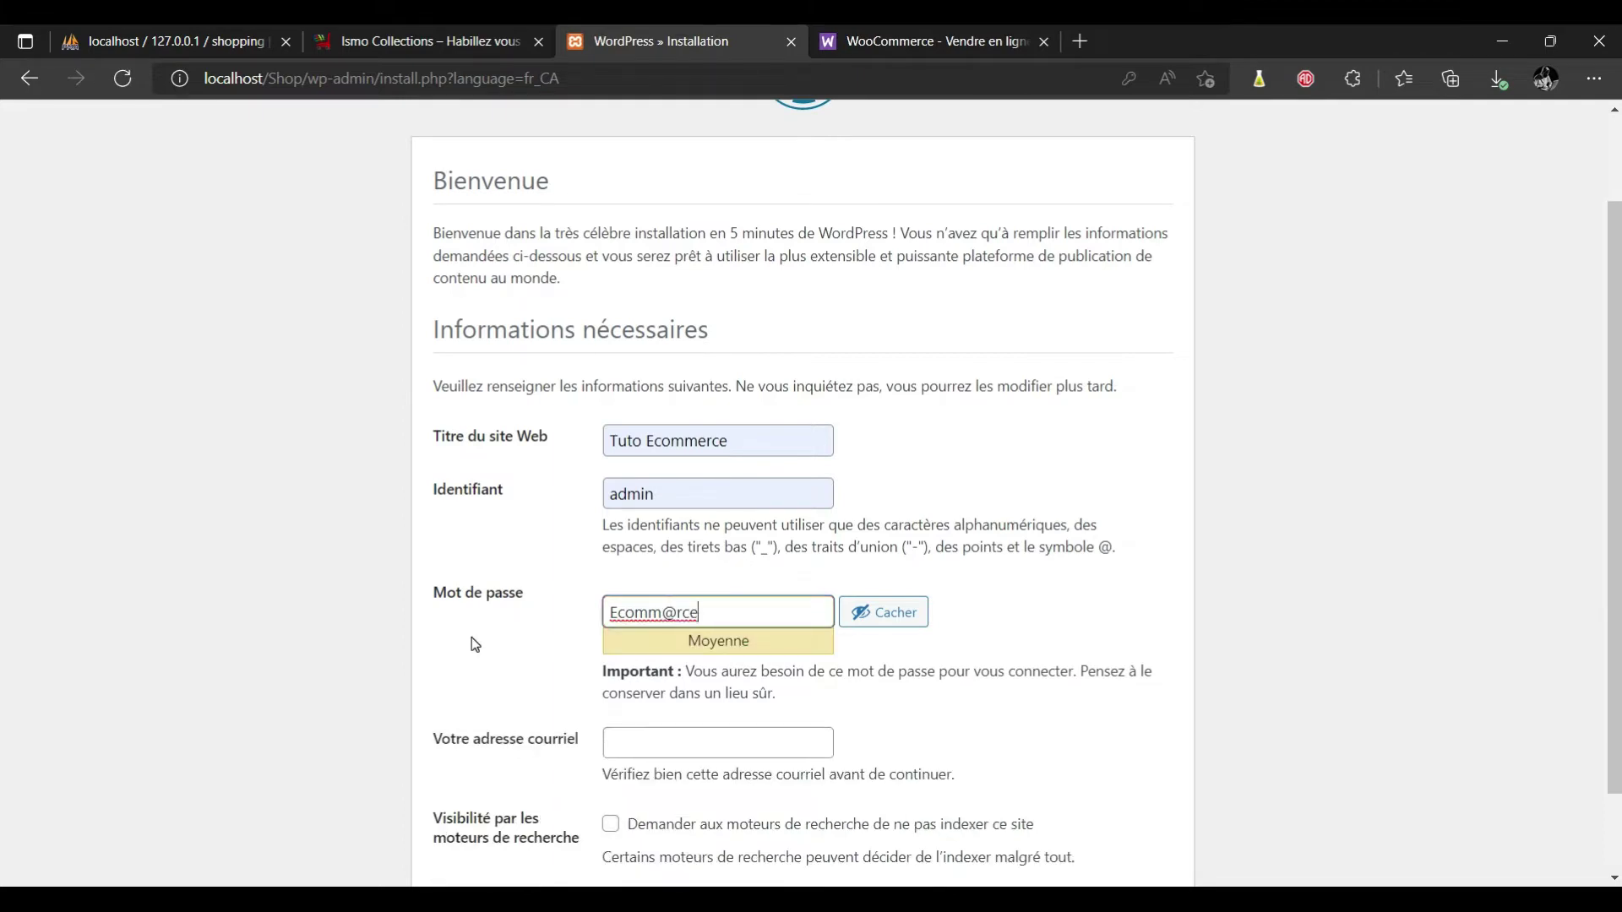
type("22")
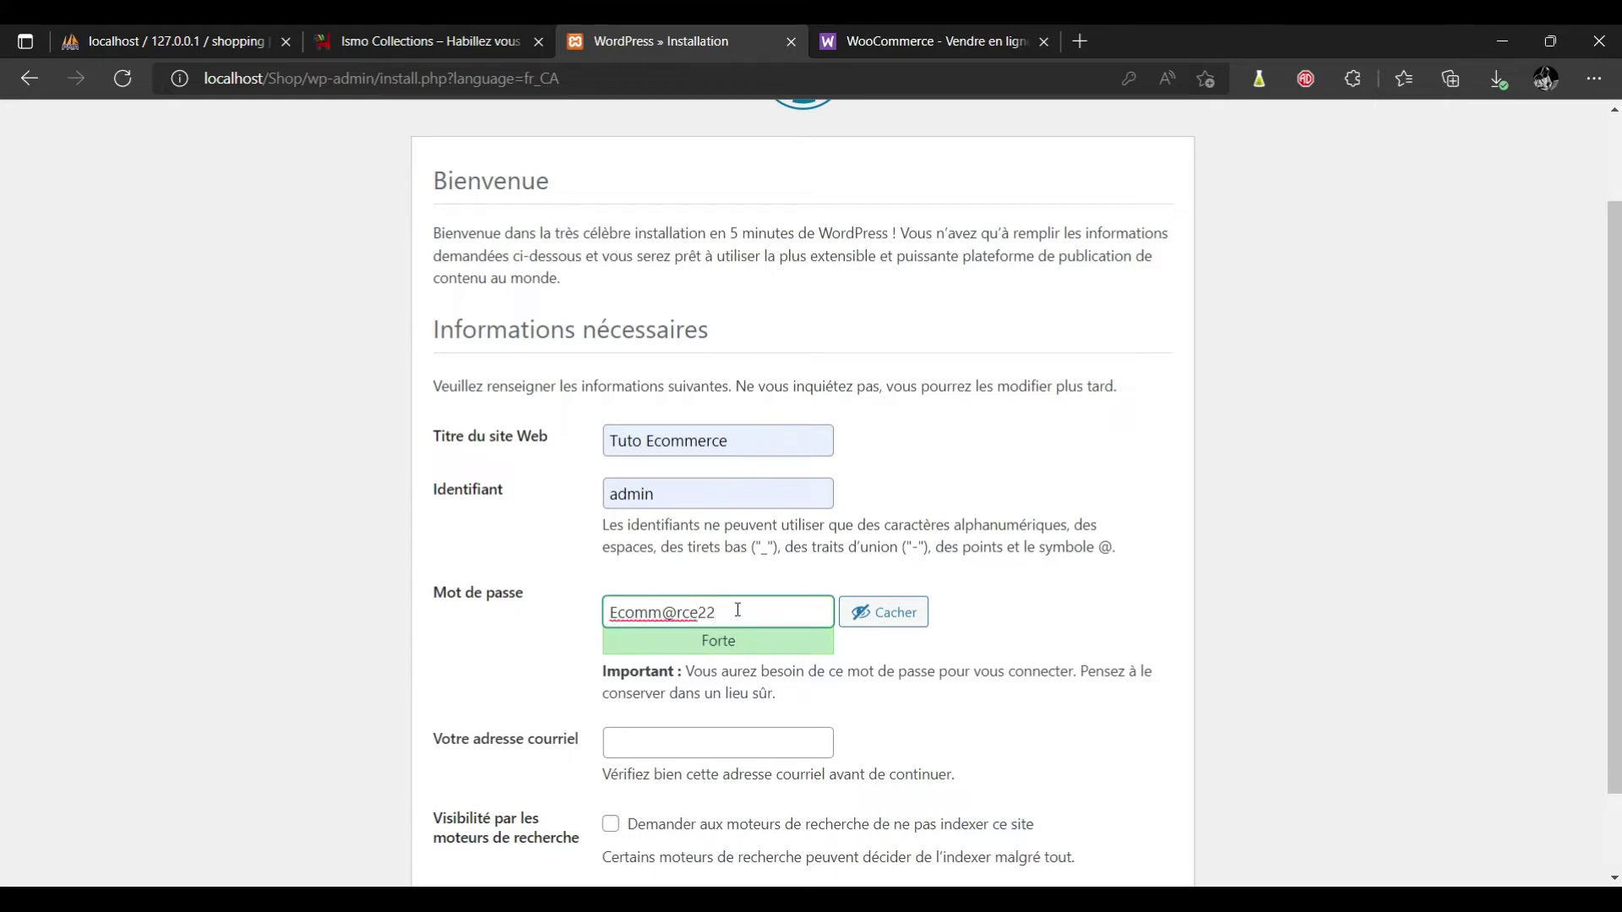
left_click_drag(739, 610, 608, 621)
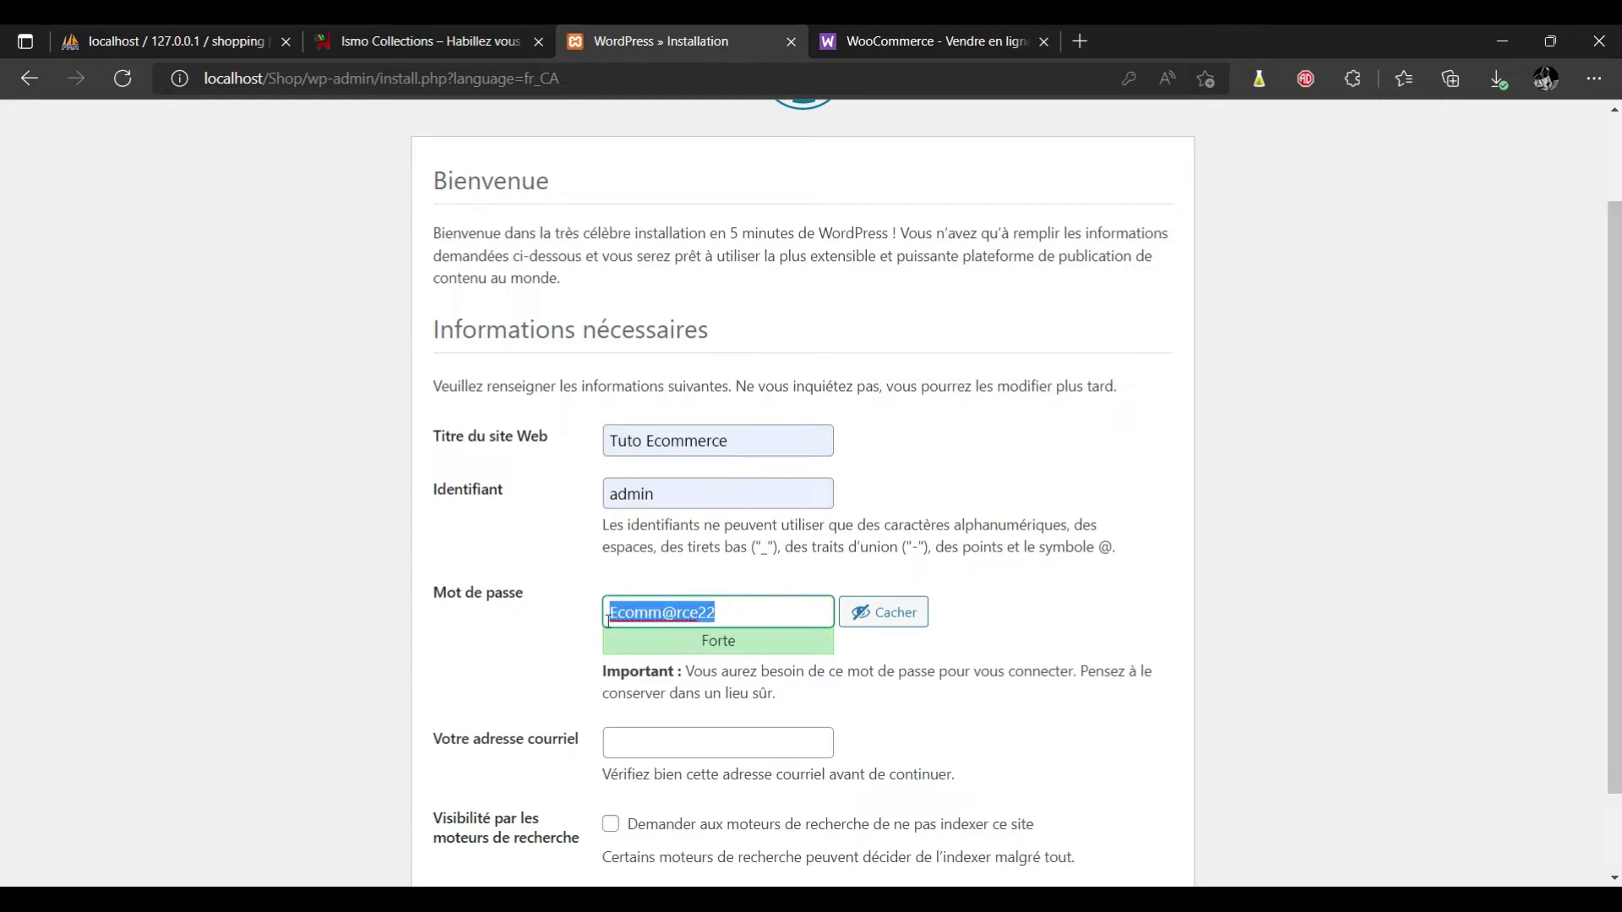
left_click(640, 753)
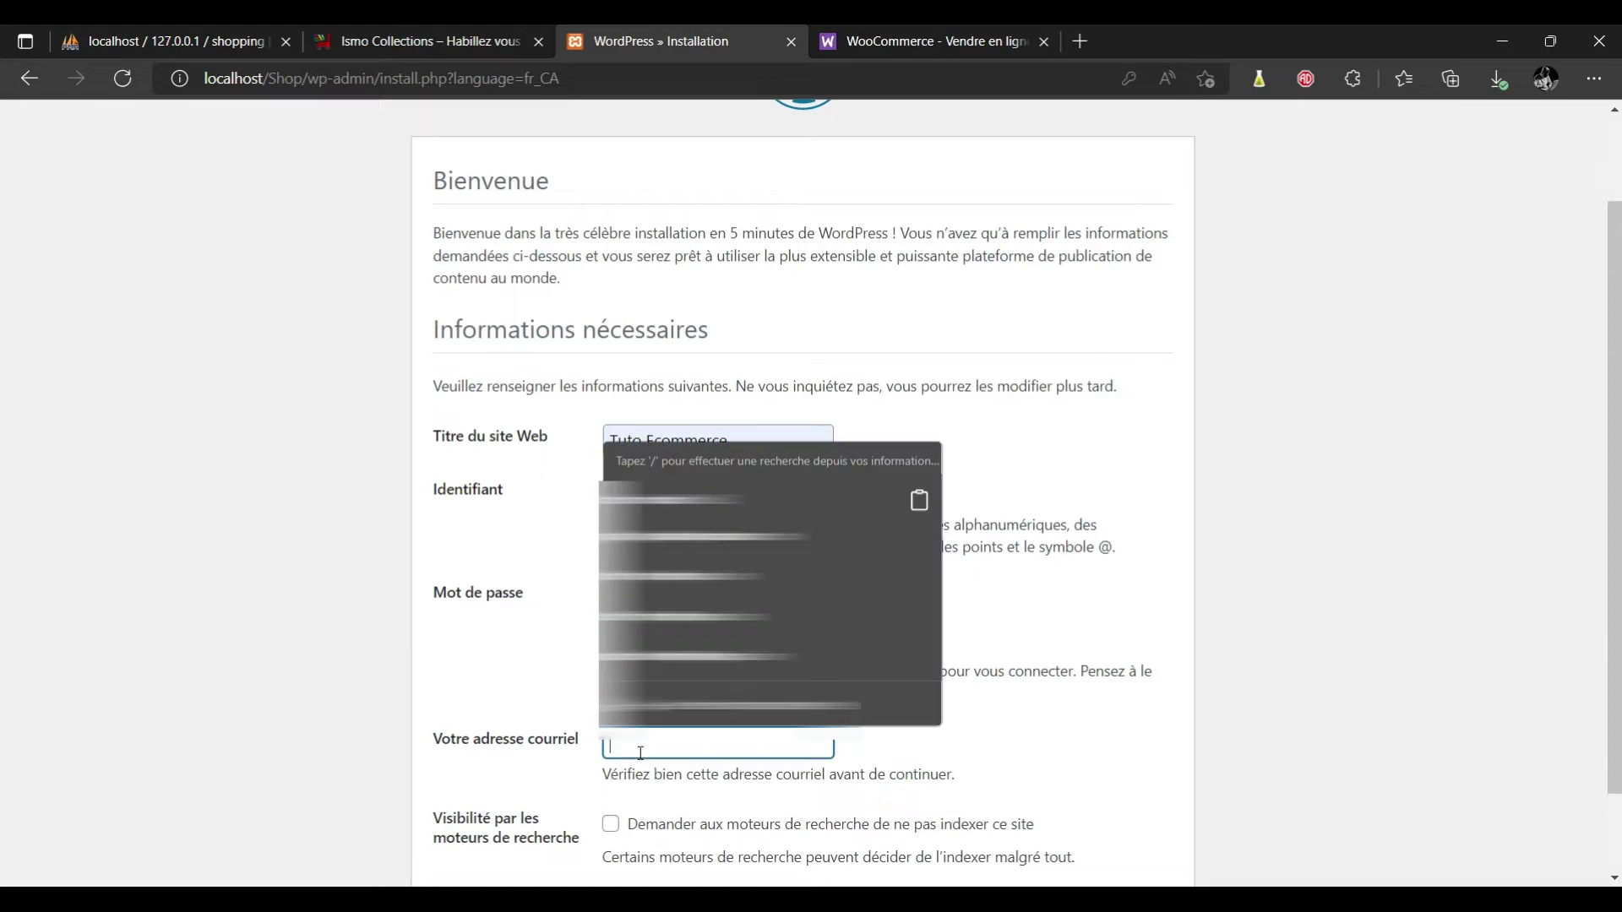
key("Up")
key("Up")
key("Up")
key("Up")
key("Up")
key("Up")
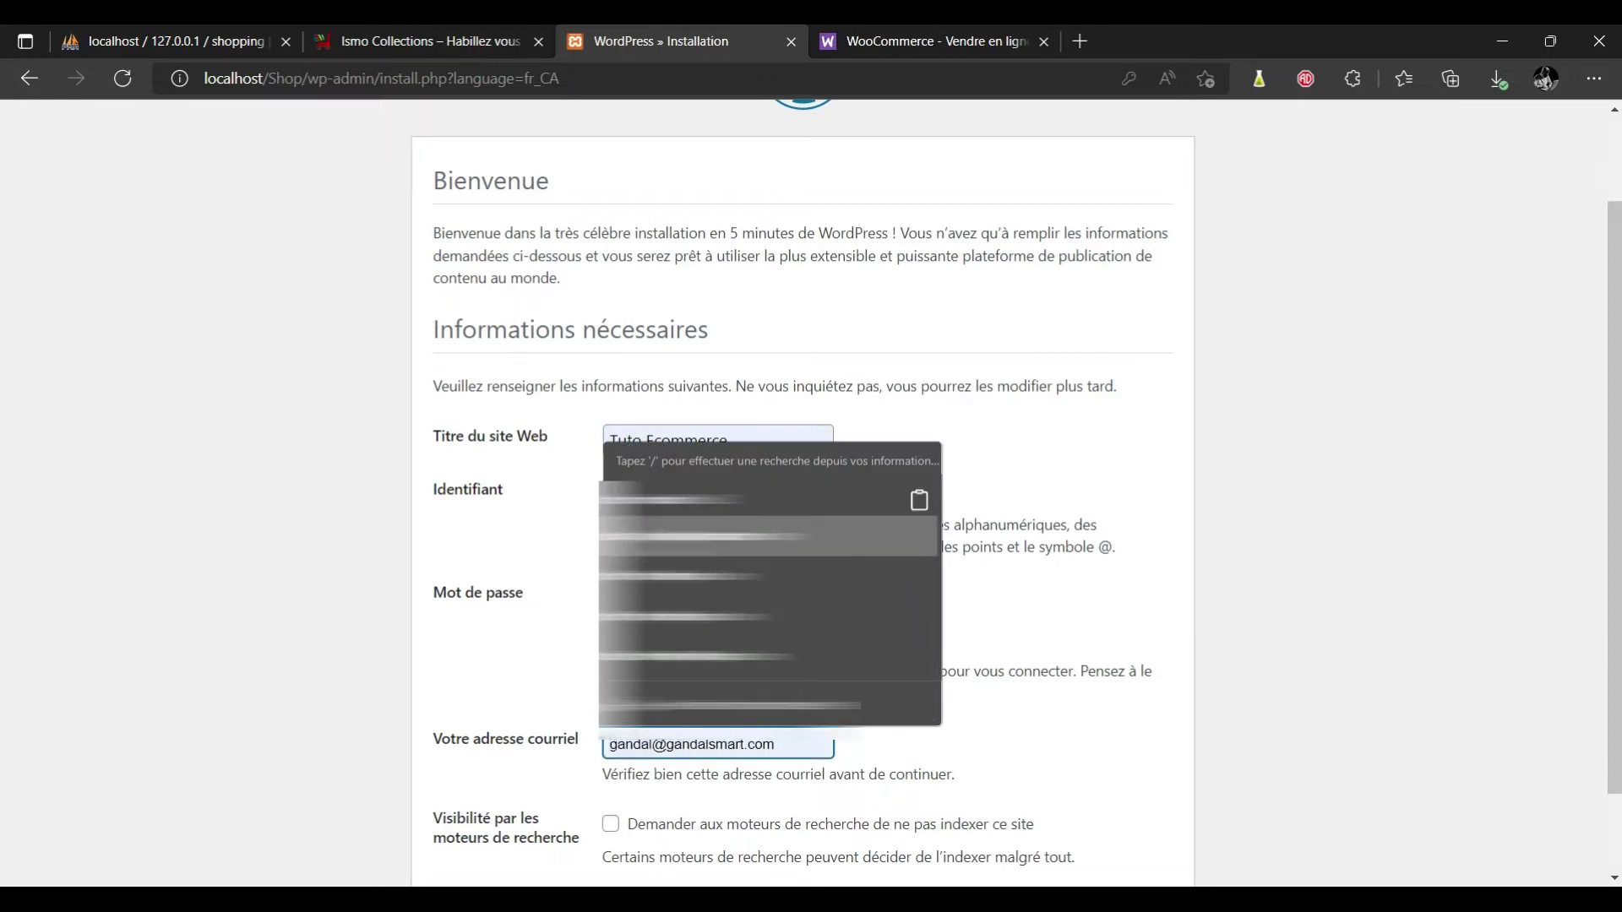
key("Down")
key("Return")
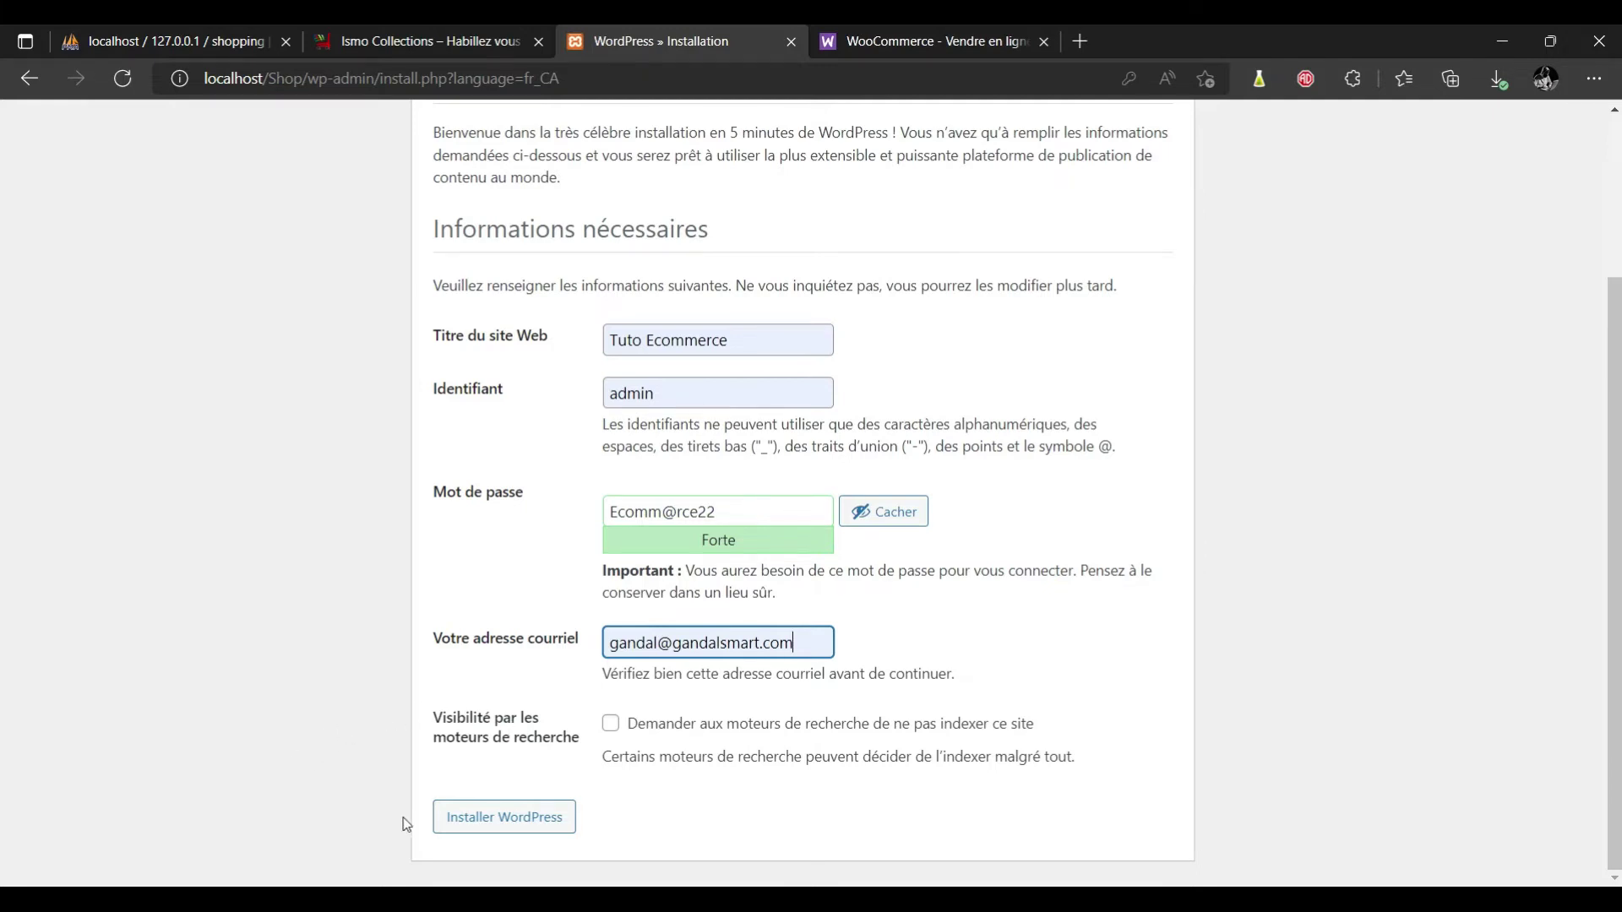
Install WordPress, then log in to the admin area with the pasted new password.
left_click(500, 820)
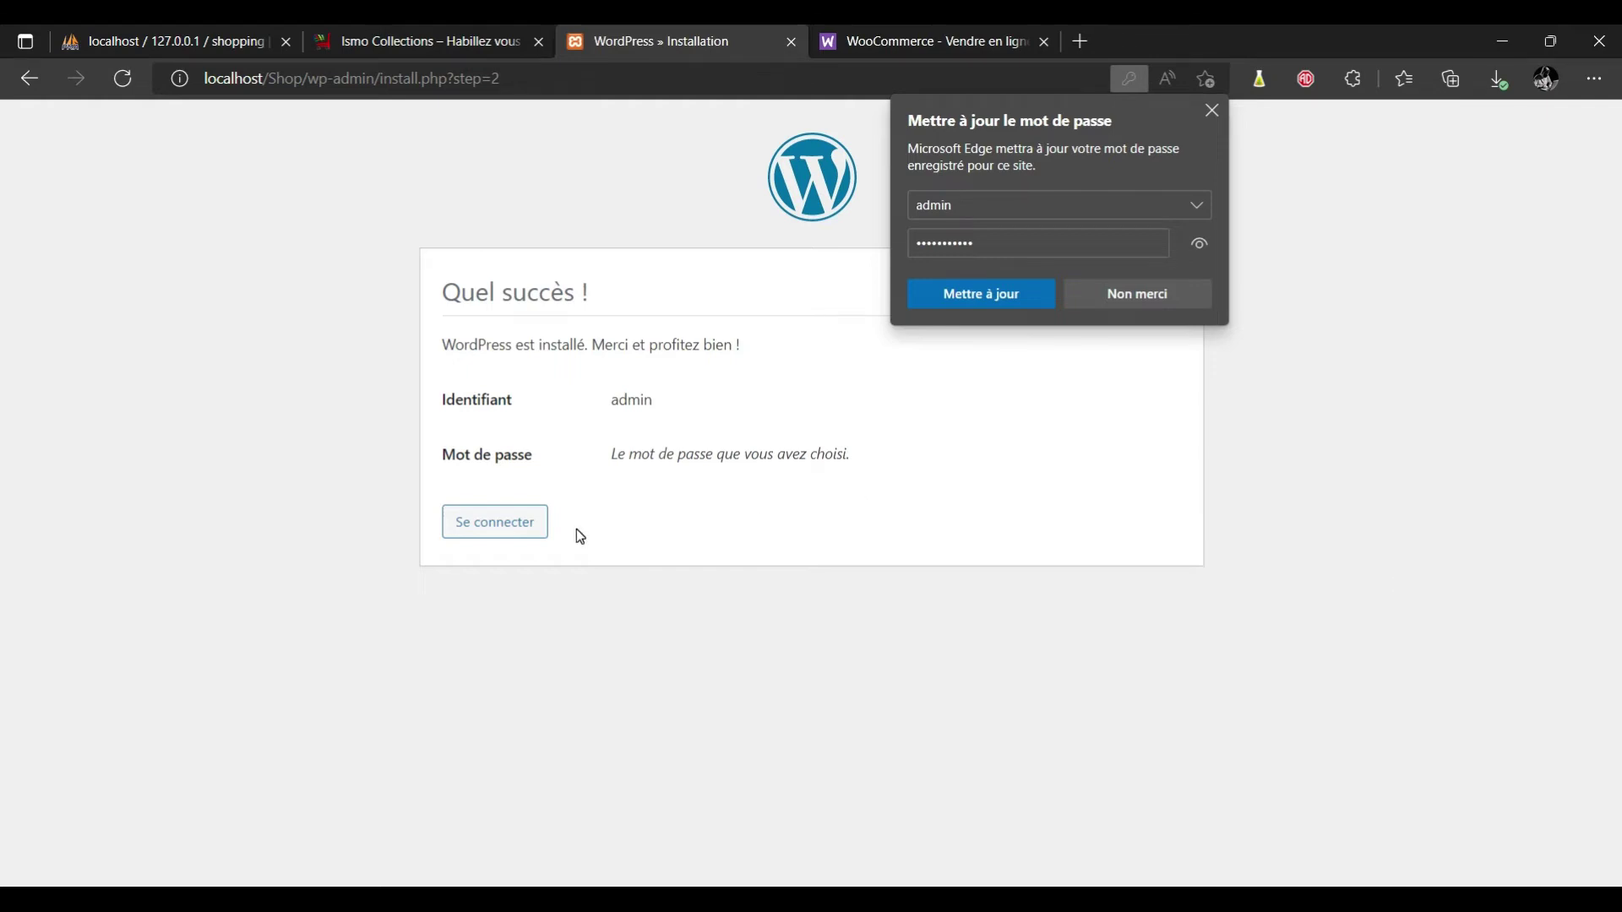
left_click(510, 521)
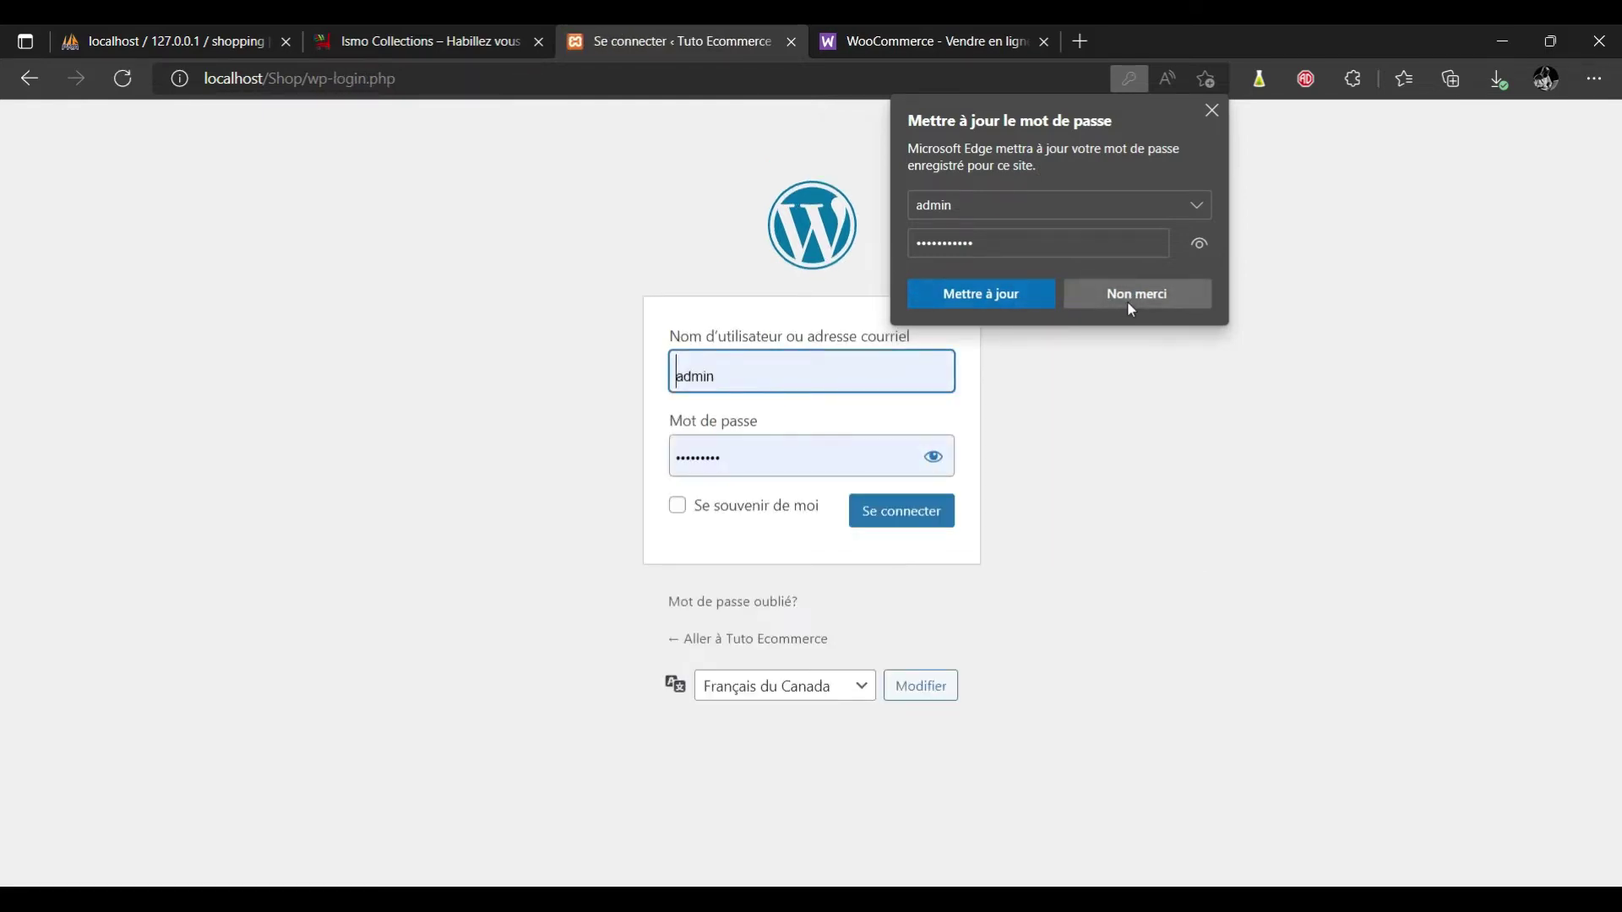
left_click(1128, 301)
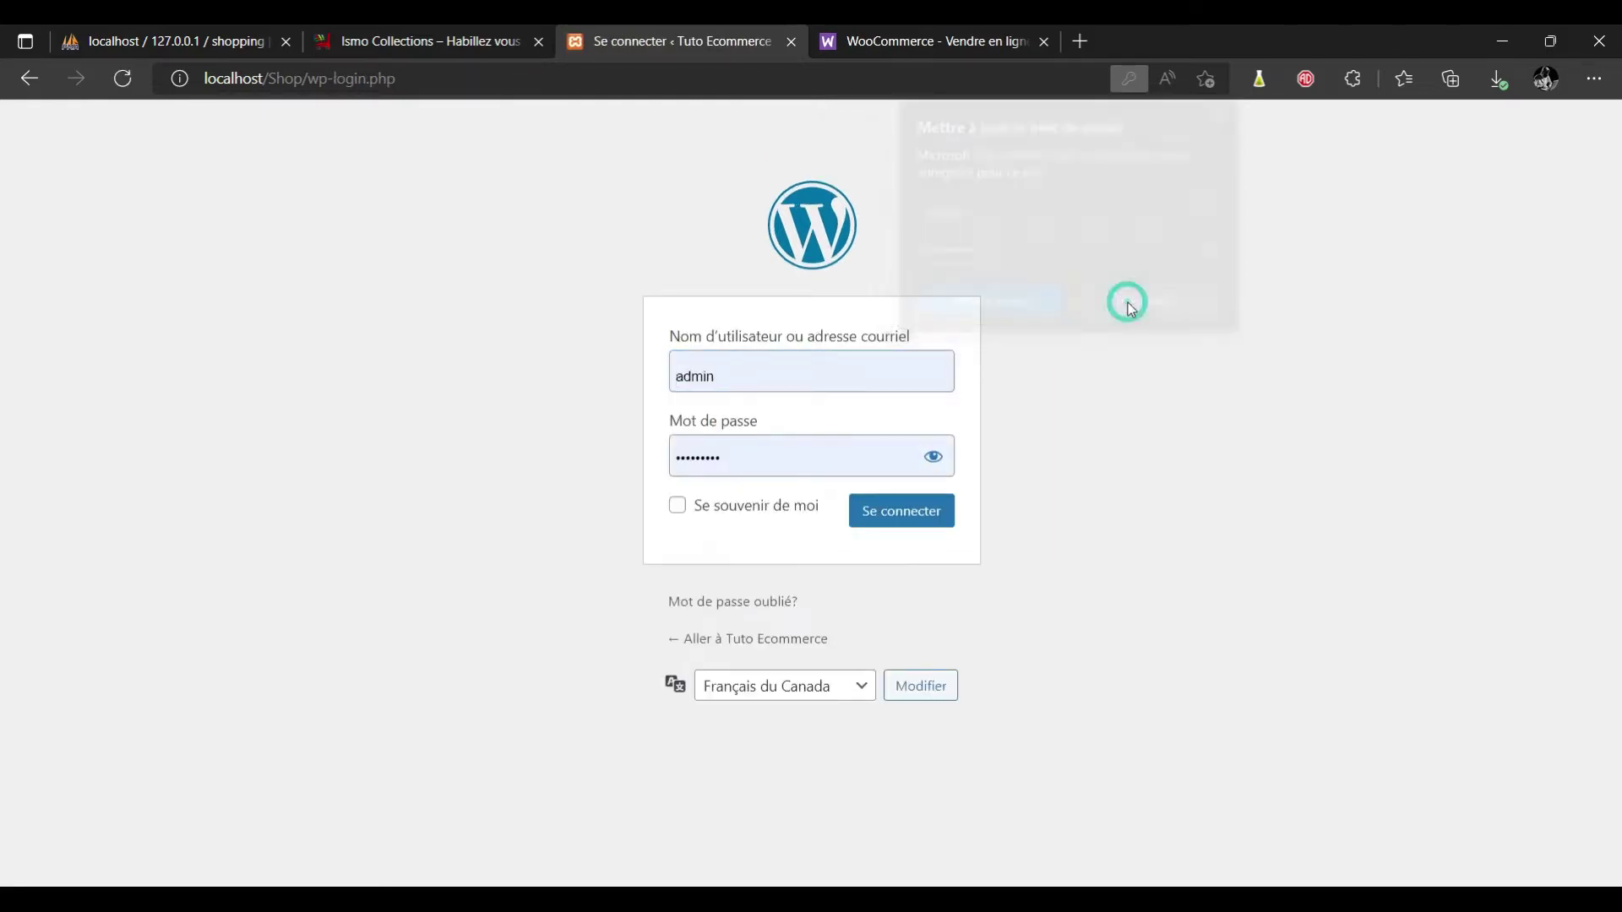
left_click(792, 454)
left_click_drag(826, 454, 652, 460)
key("ctrl+v")
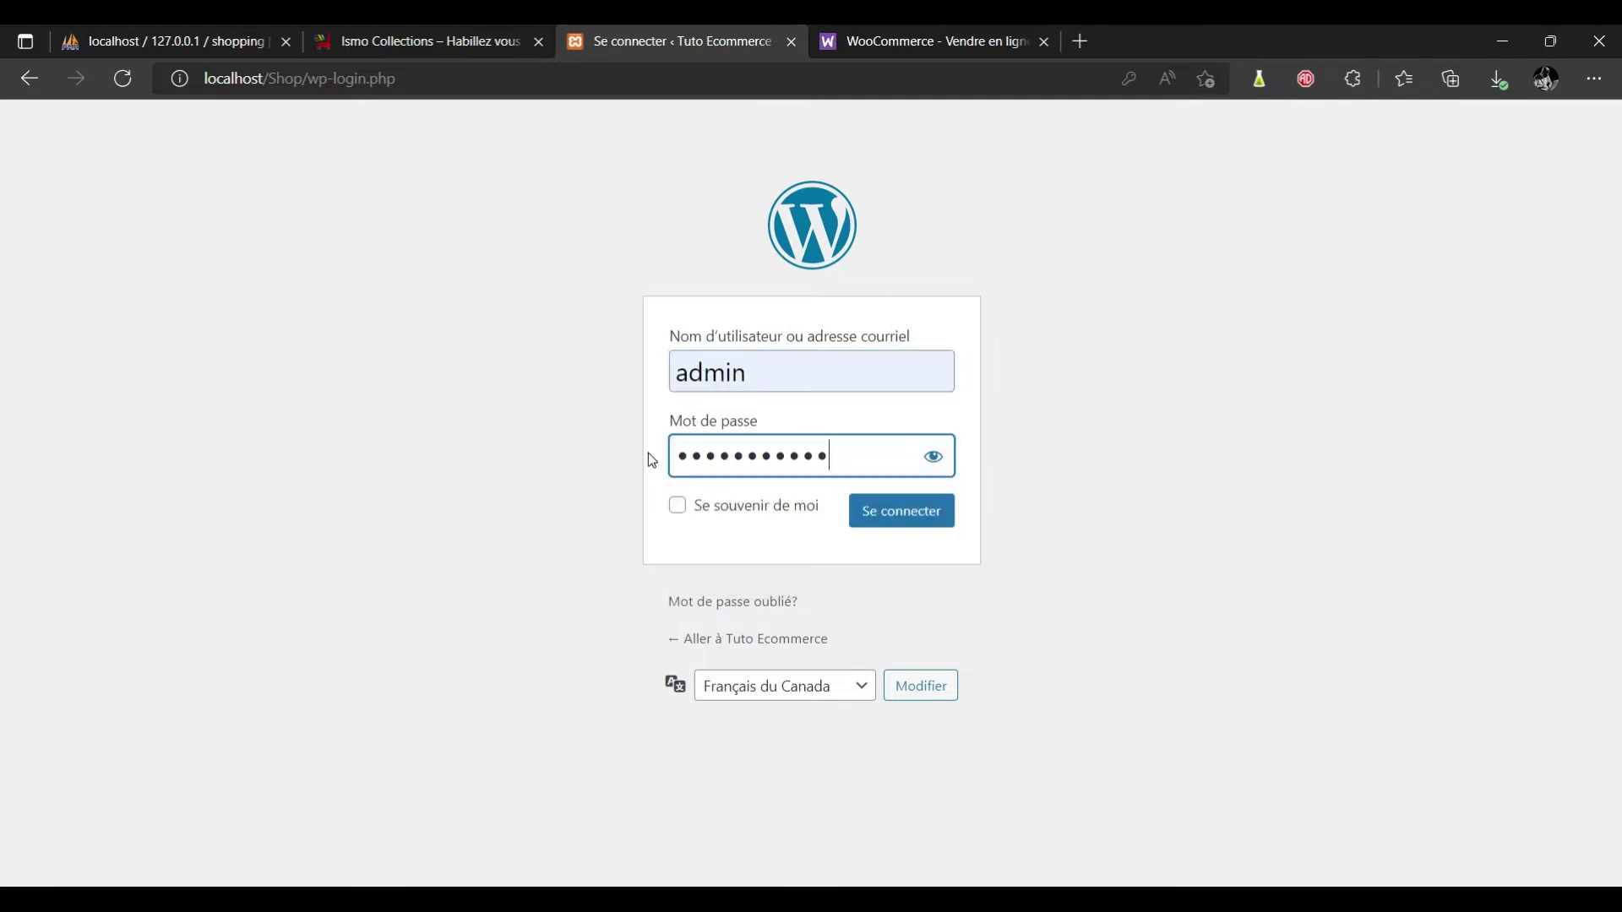
left_click(913, 512)
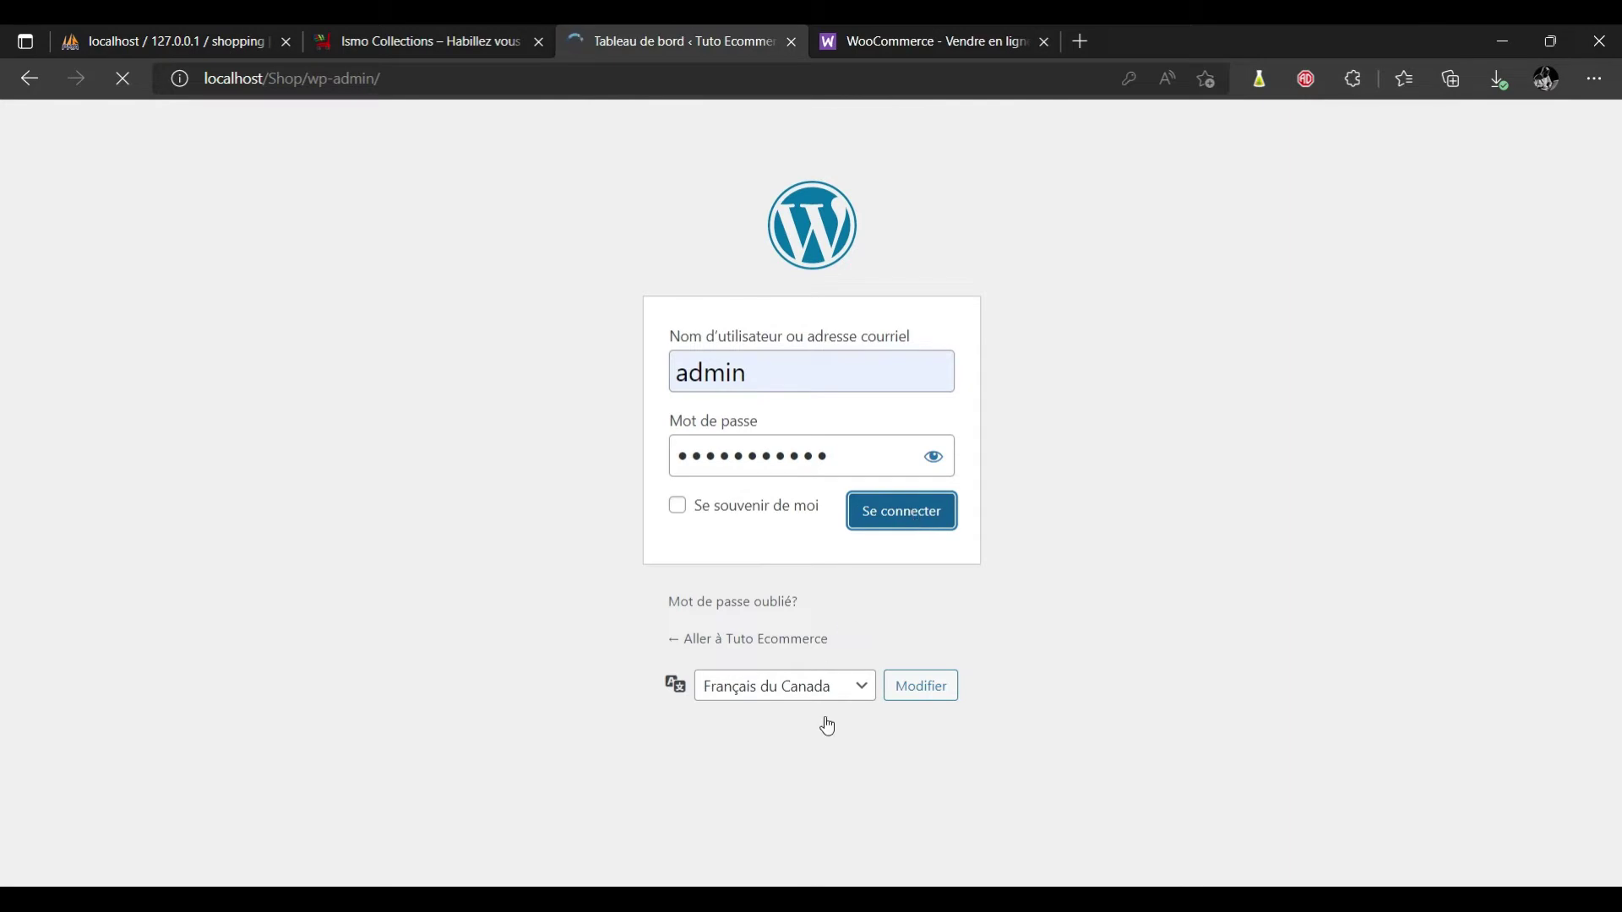
Let Edge update the saved password and dismiss the password-saved notice.
left_click(866, 686)
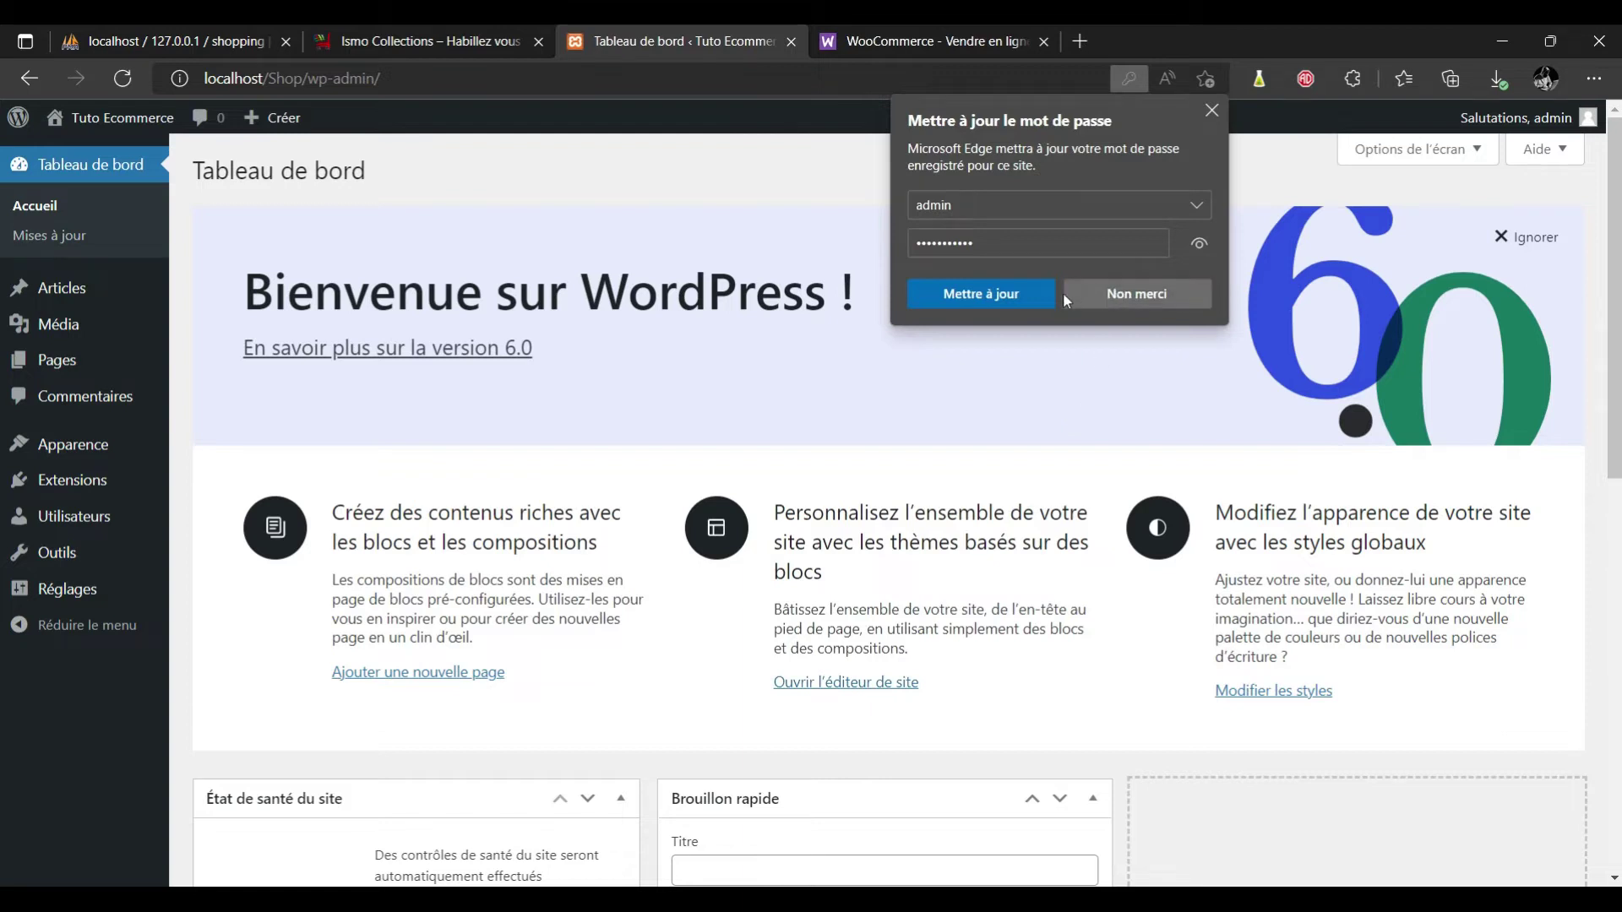
left_click(1011, 302)
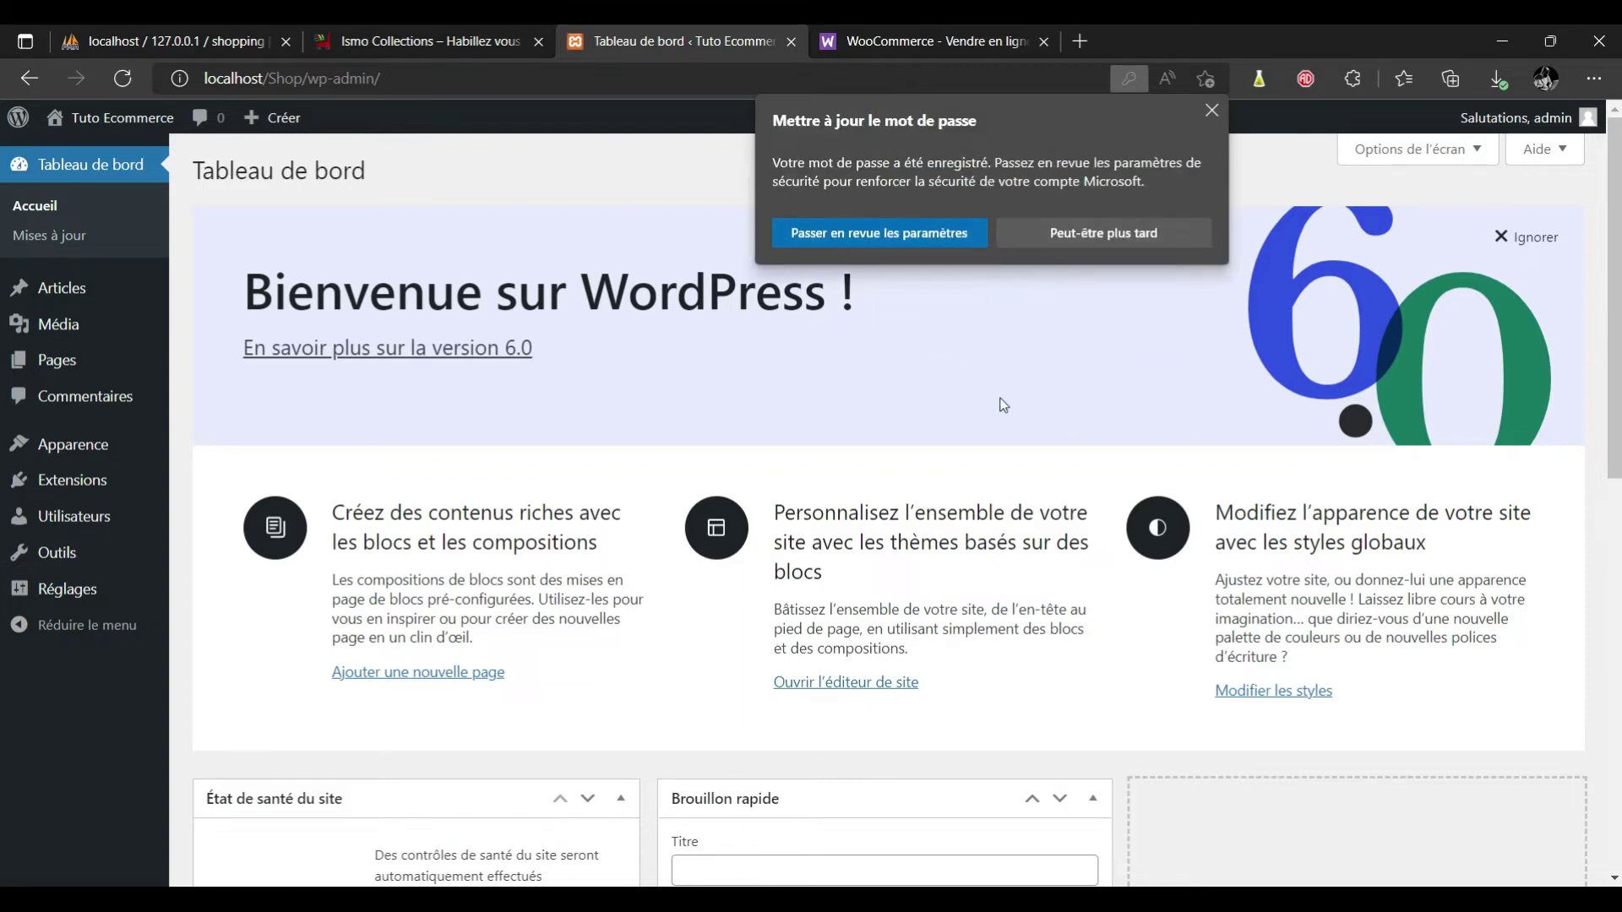
left_click(1211, 111)
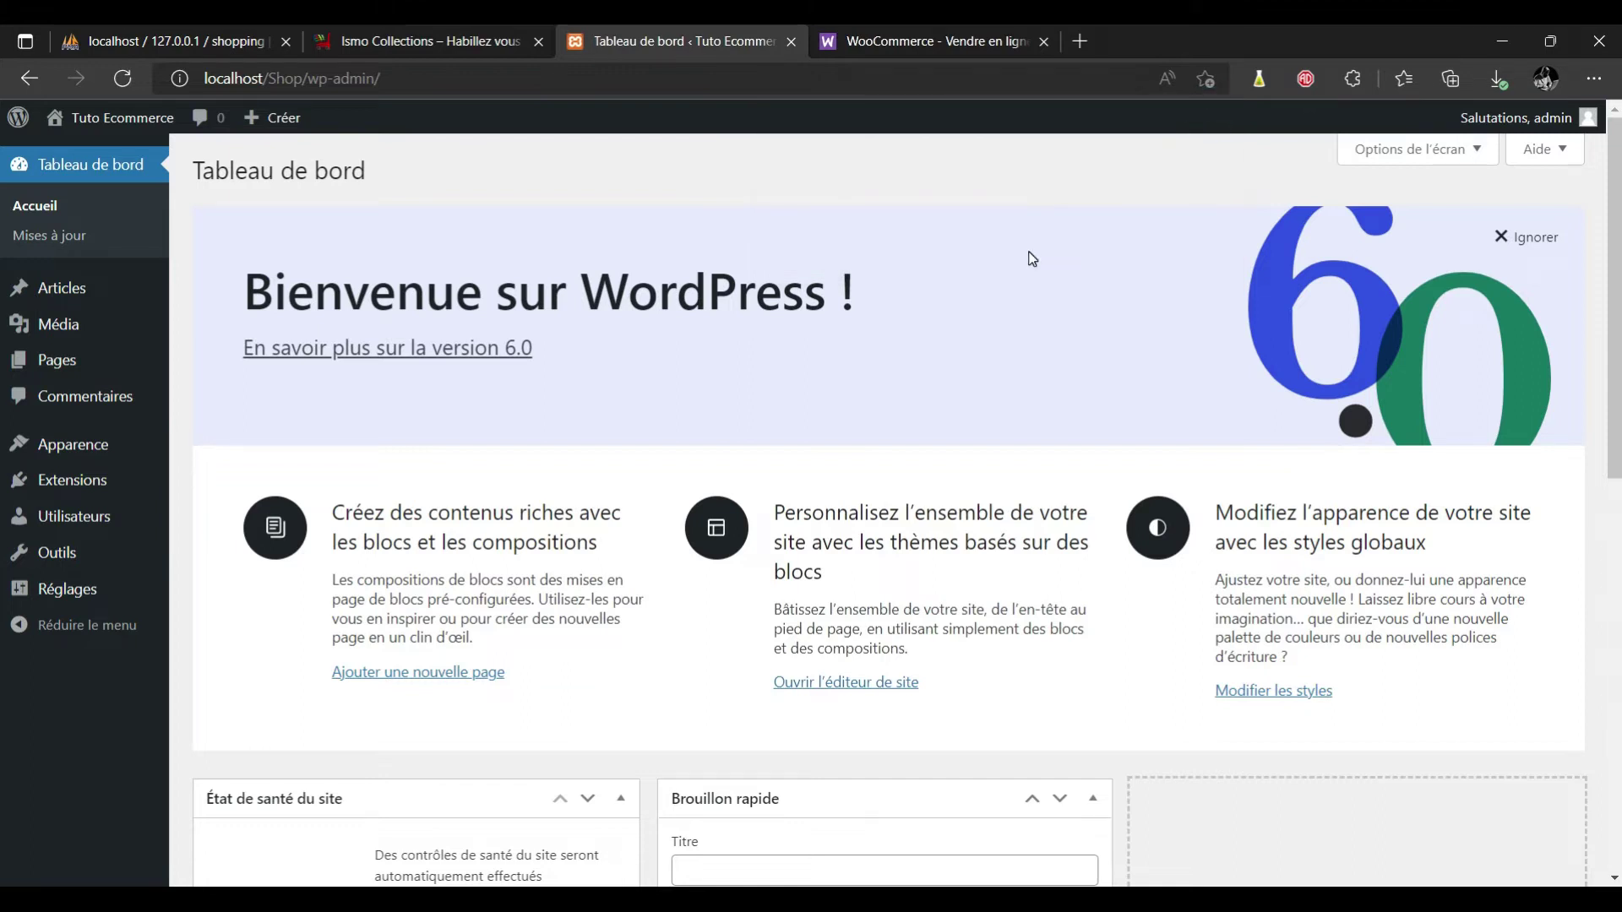
Check the WooCommerce tab, then go to Extensions > Ajouter in the WordPress dashboard.
left_click(961, 38)
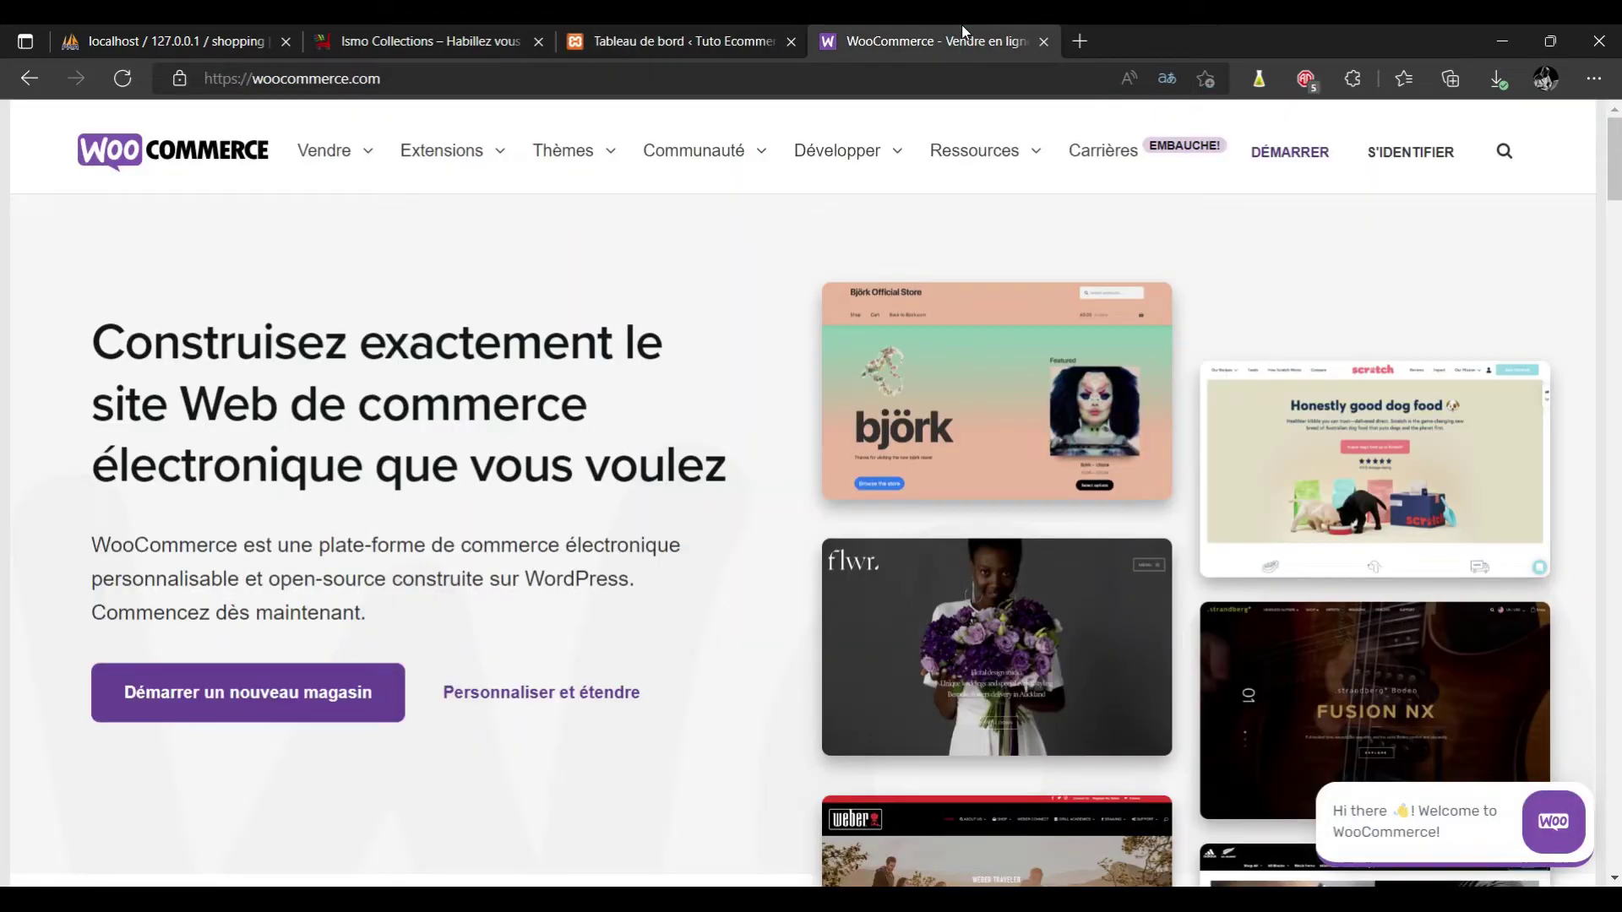
mouse_move(501, 156)
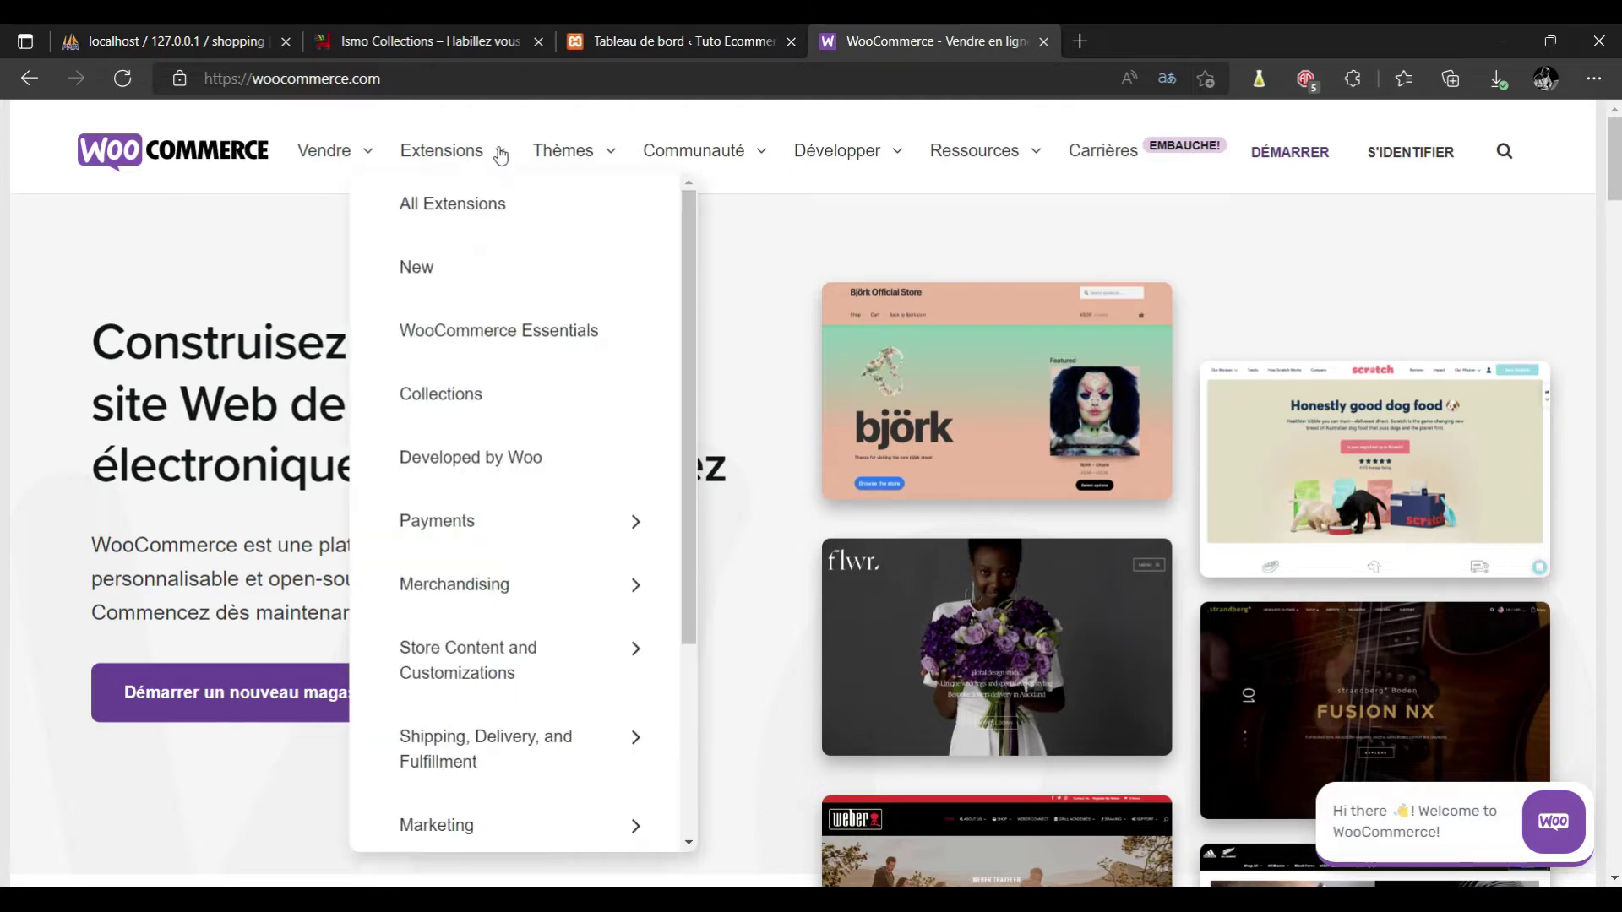
left_click(675, 40)
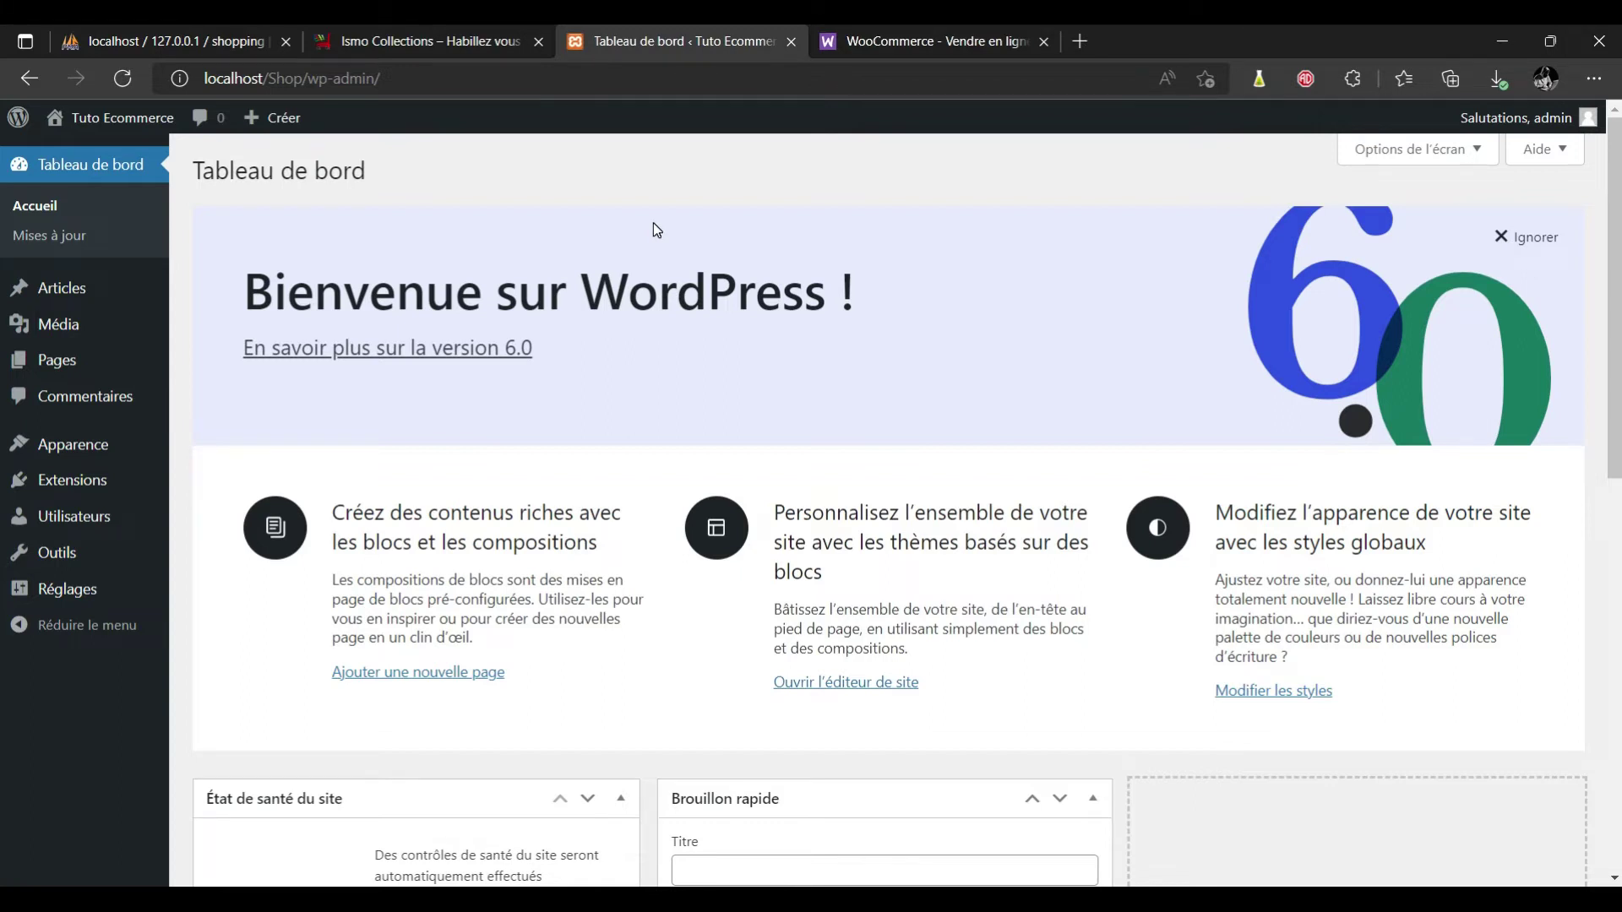
mouse_move(125, 467)
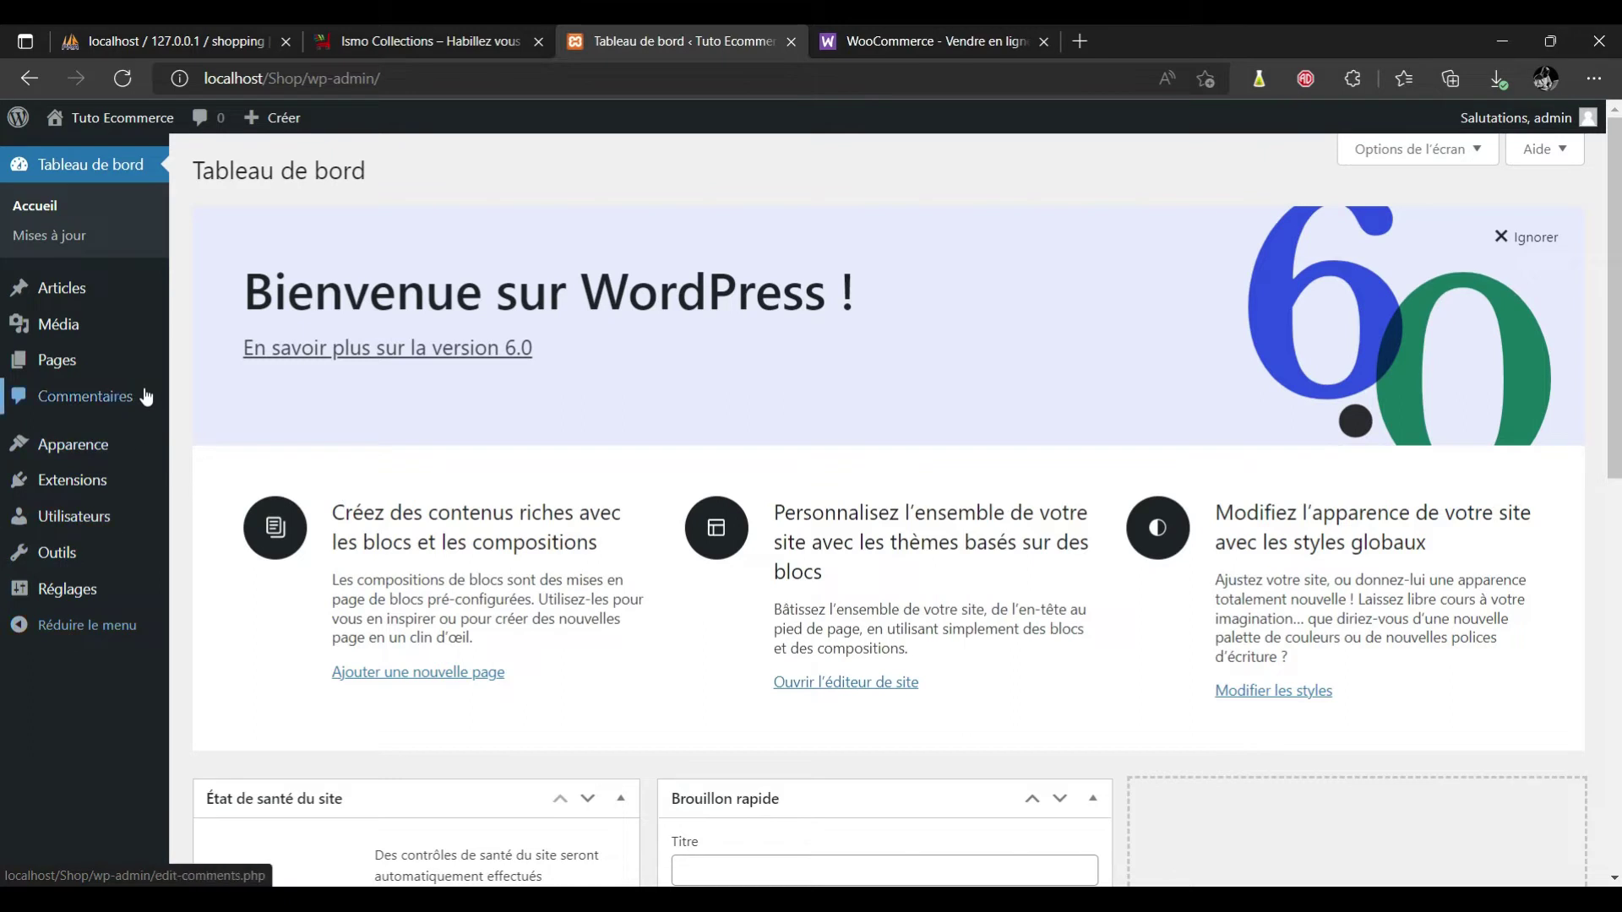
left_click(222, 517)
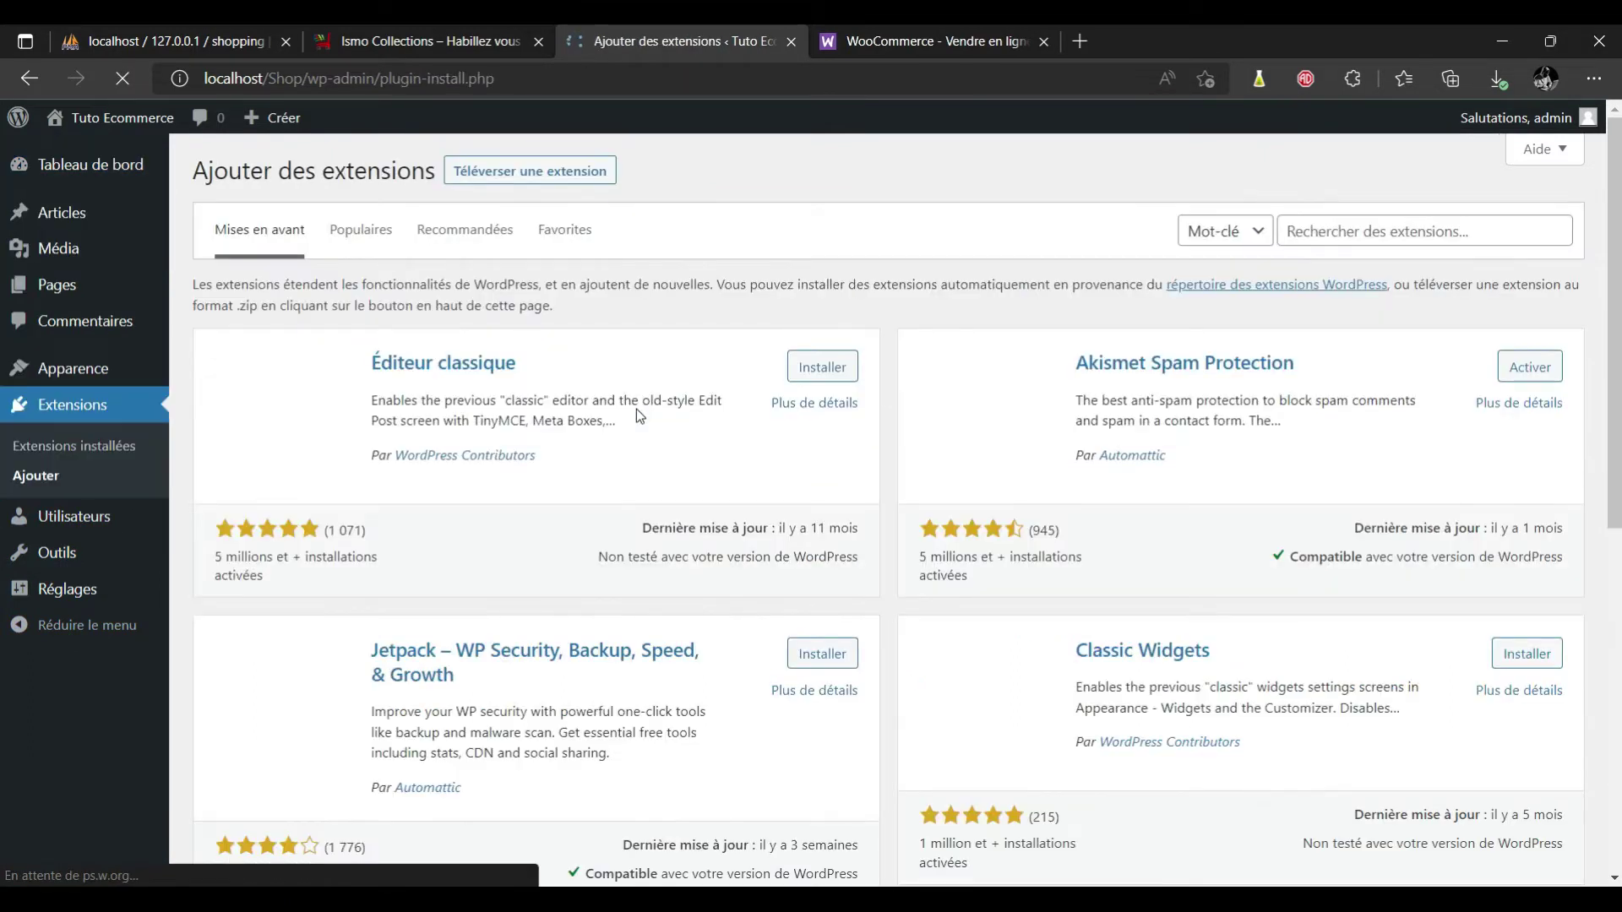
Search plugins for 'woocommerce', browse the results like FiboSearch and YITH Wishlist, then return to the top.
left_click(1369, 232)
type("woocommerce")
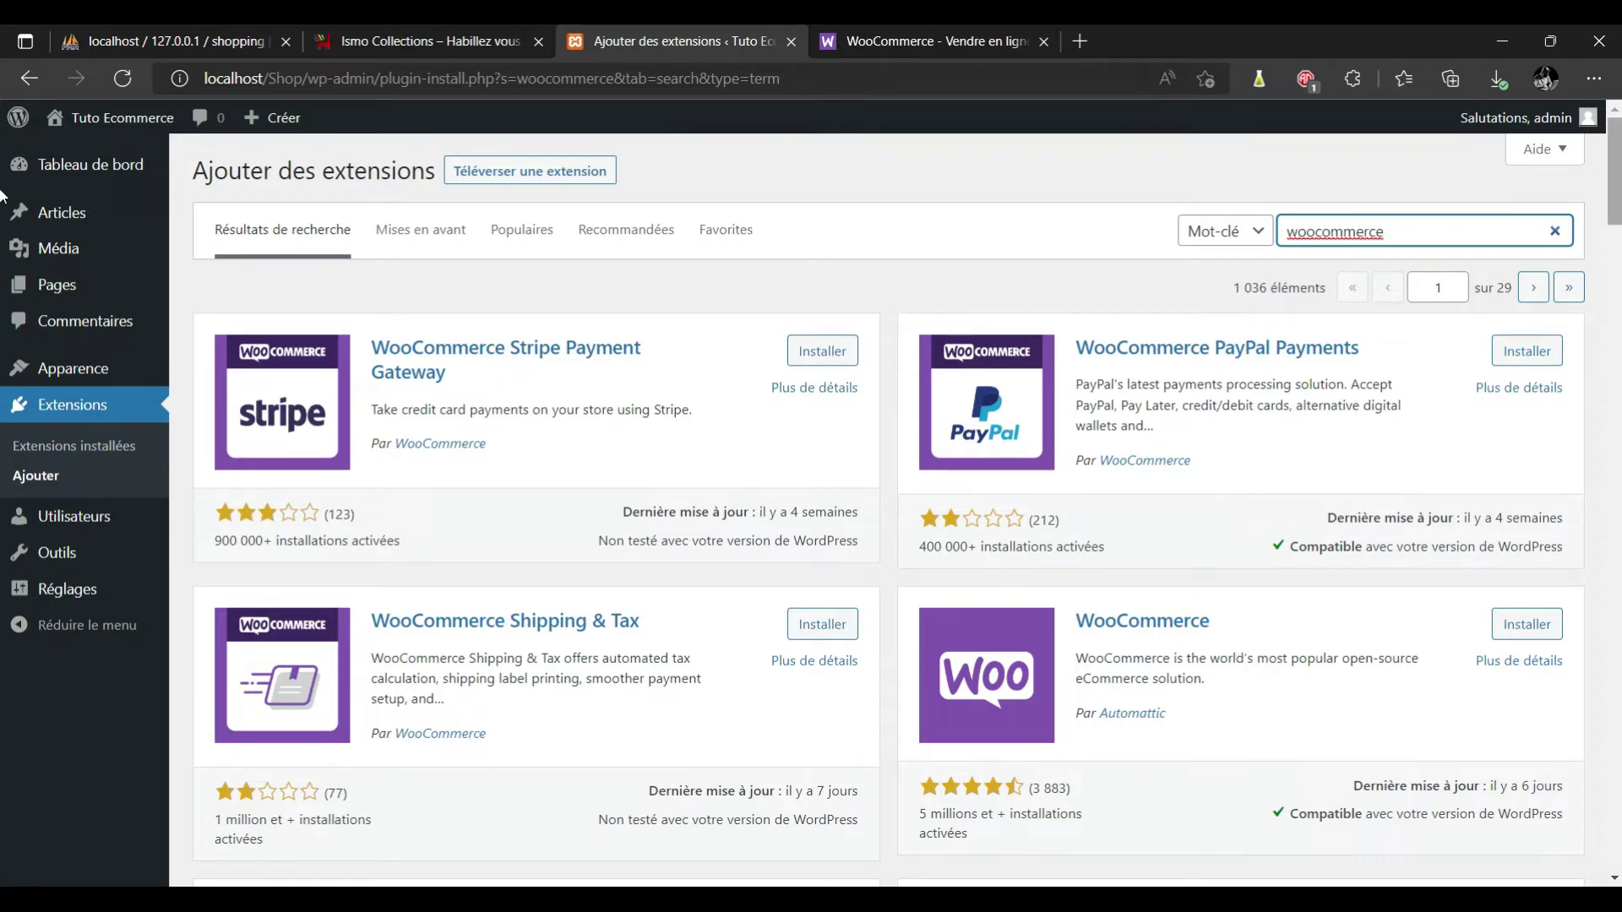
scroll(1, 199, "down", 2)
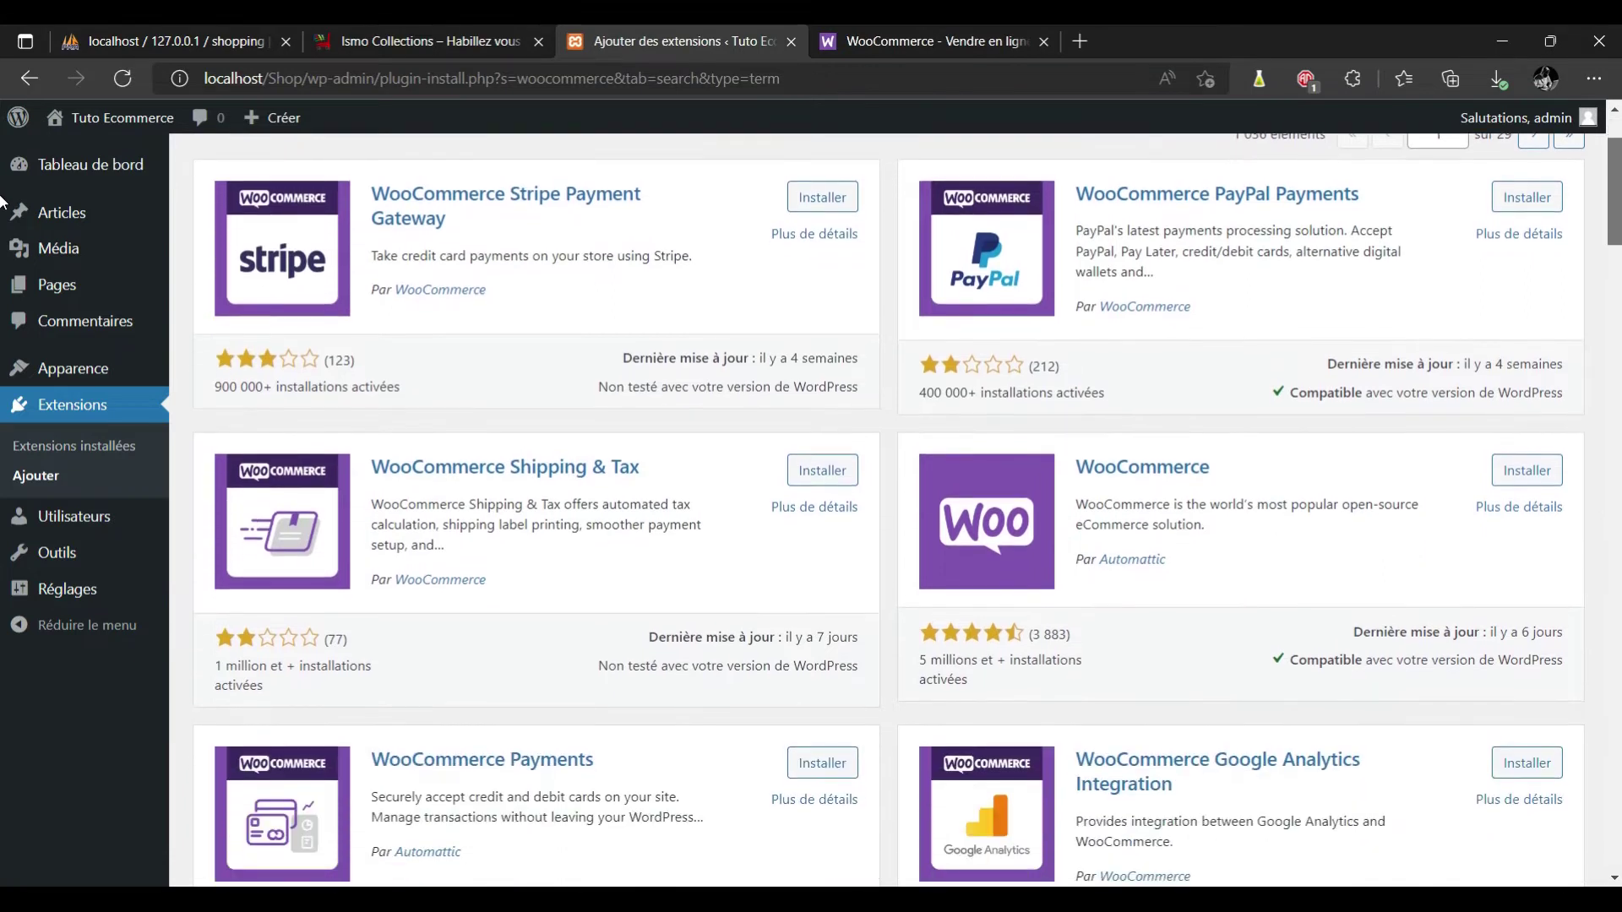
scroll(1, 198, "down", 3)
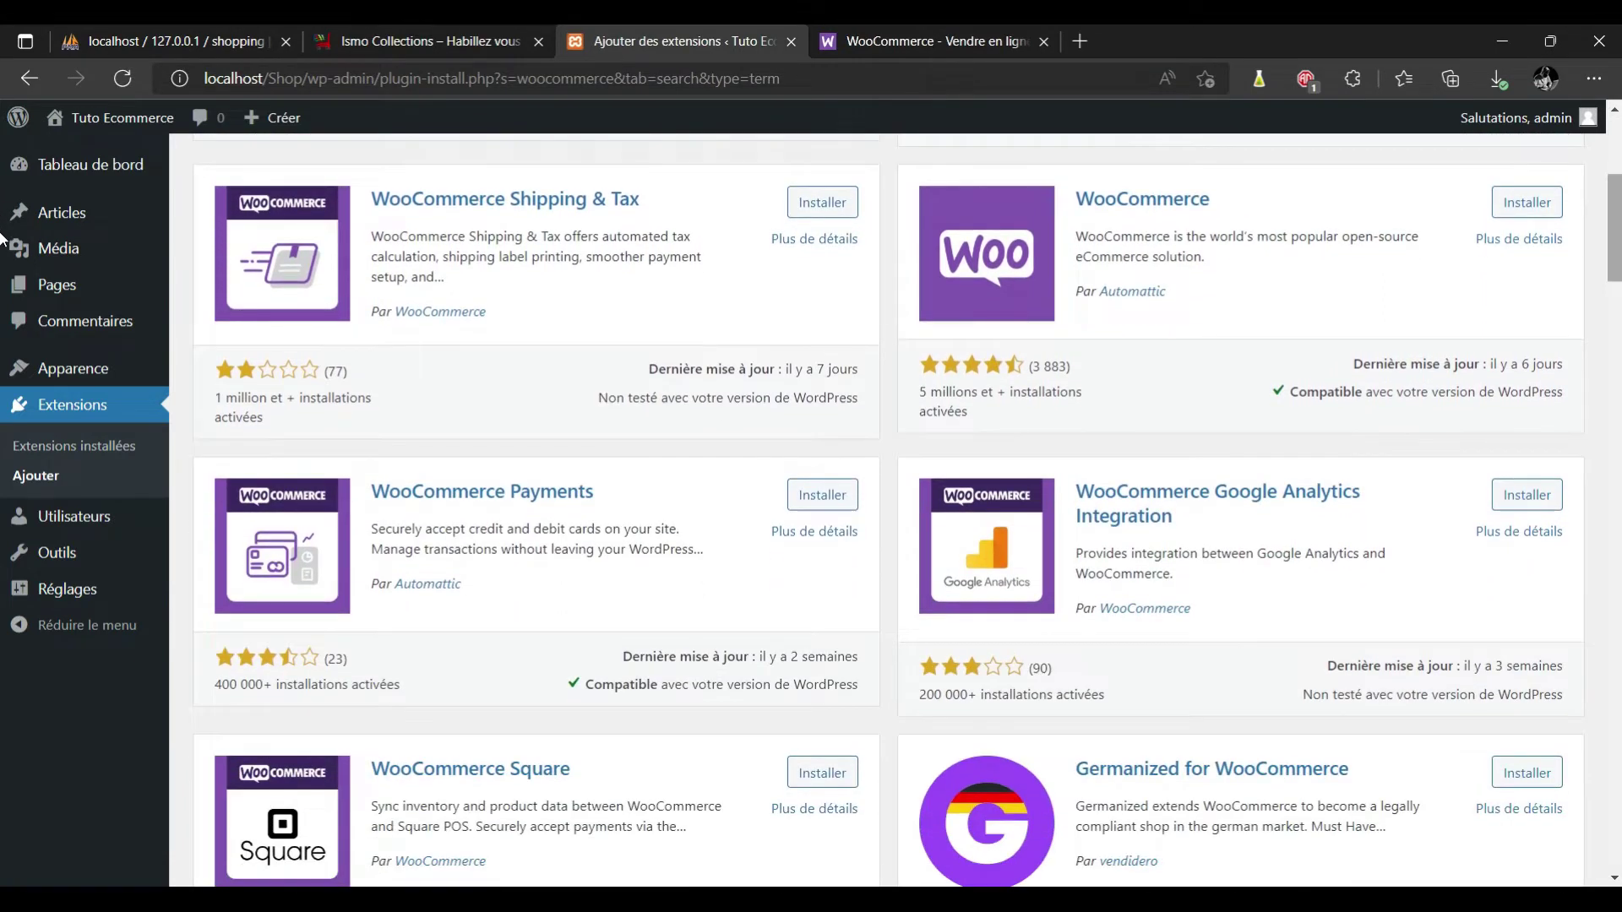
scroll(2, 237, "down", 2)
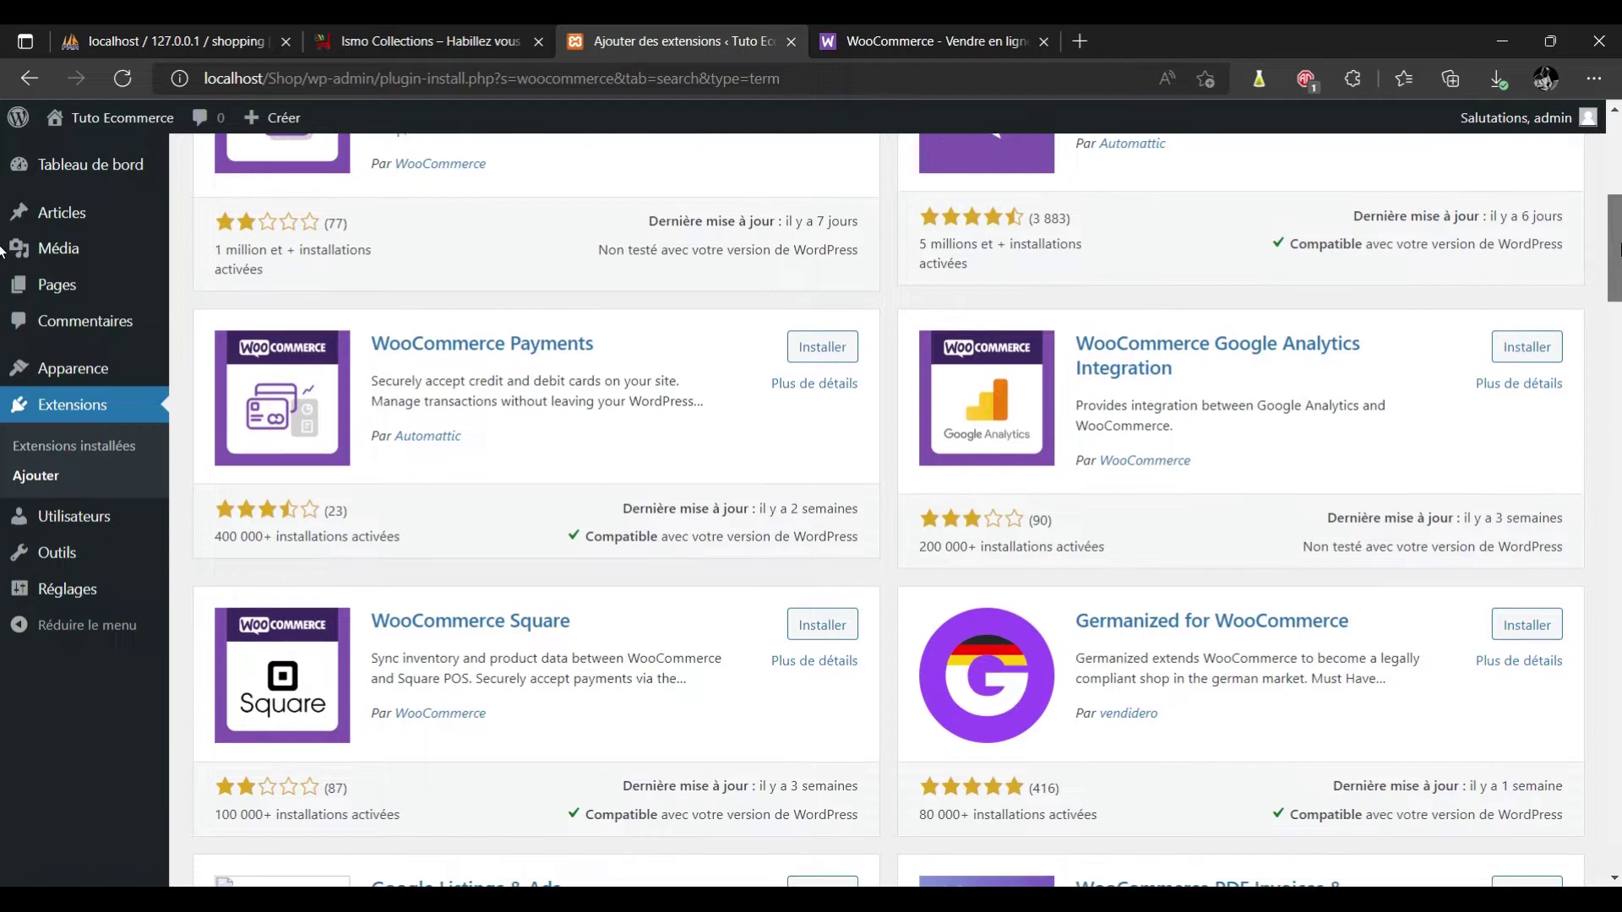
scroll(1, 249, "down", 1)
scroll(1, 291, "down", 3)
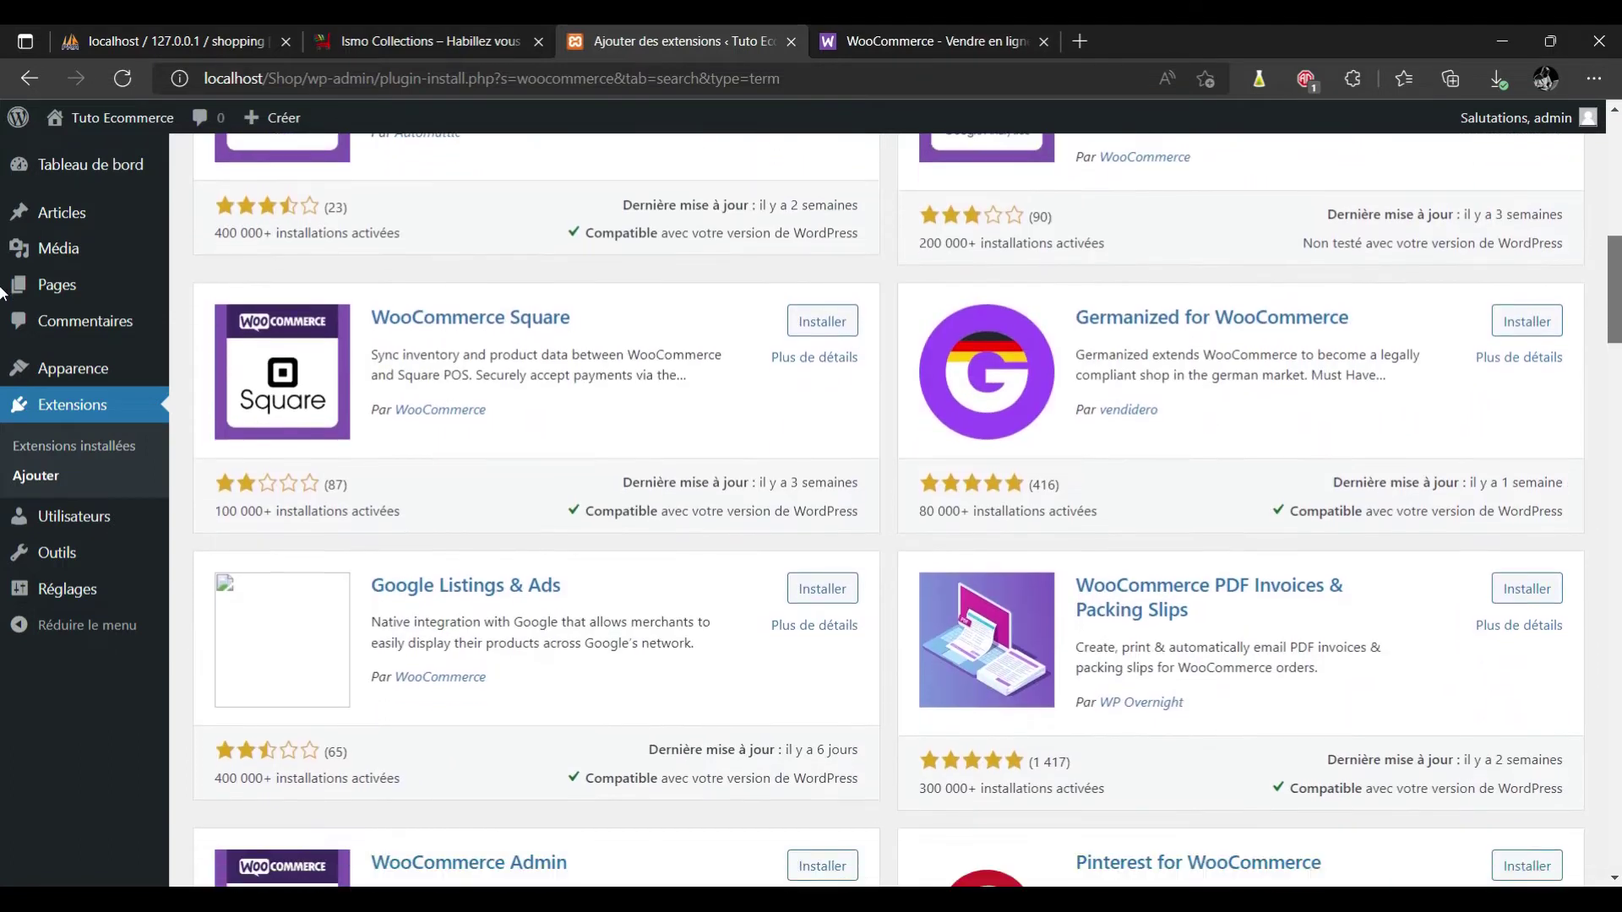
scroll(1, 313, "down", 4)
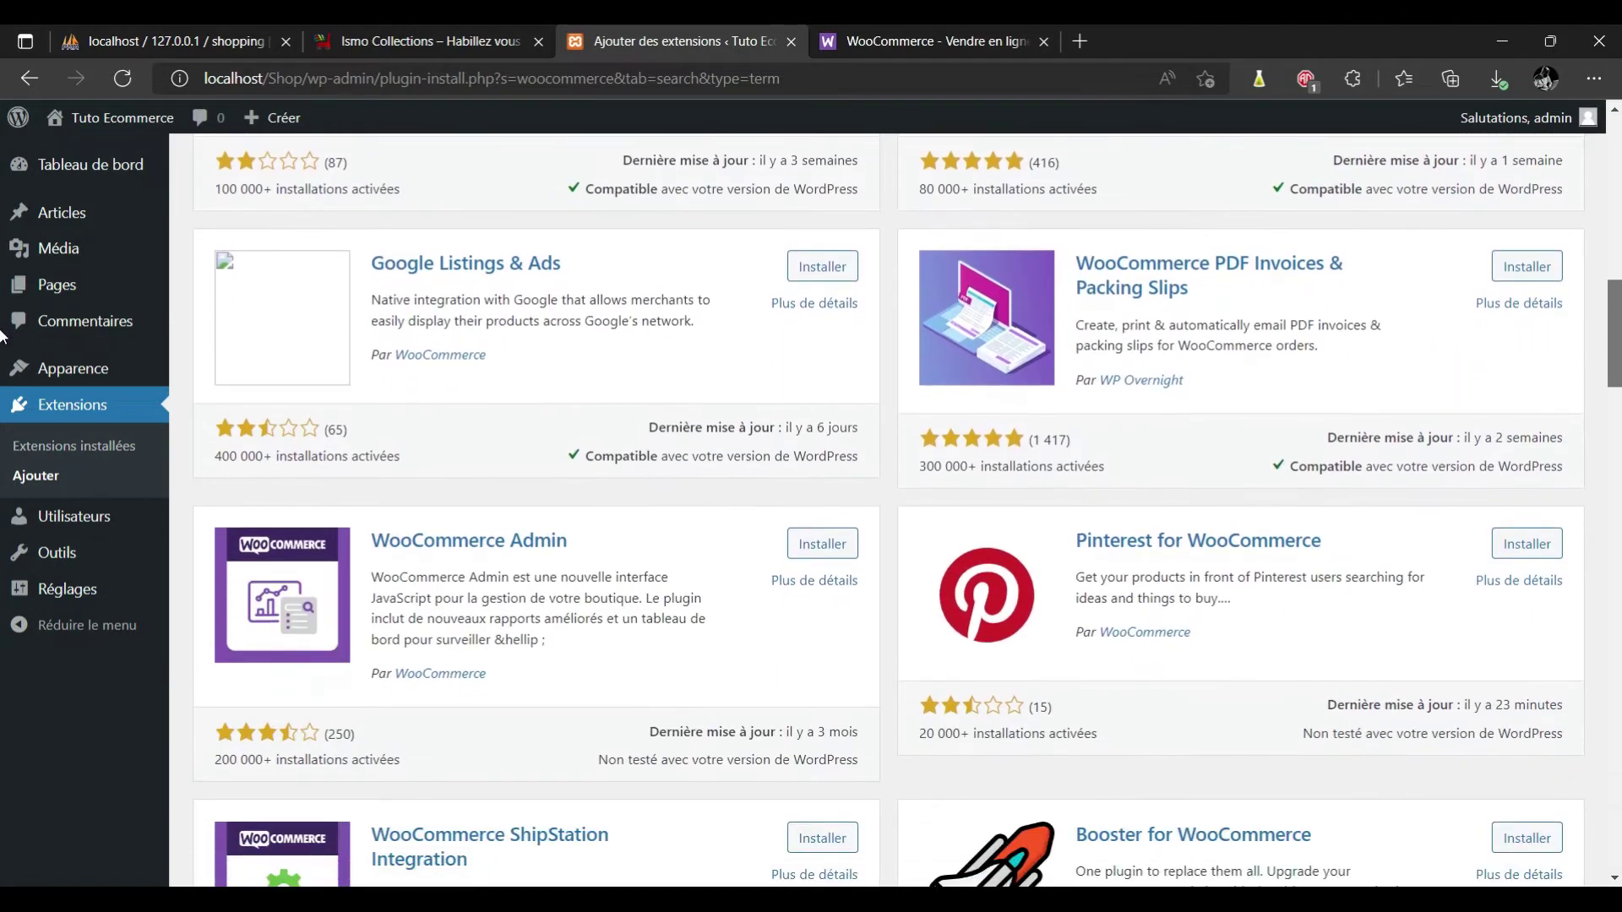
scroll(2, 363, "down", 2)
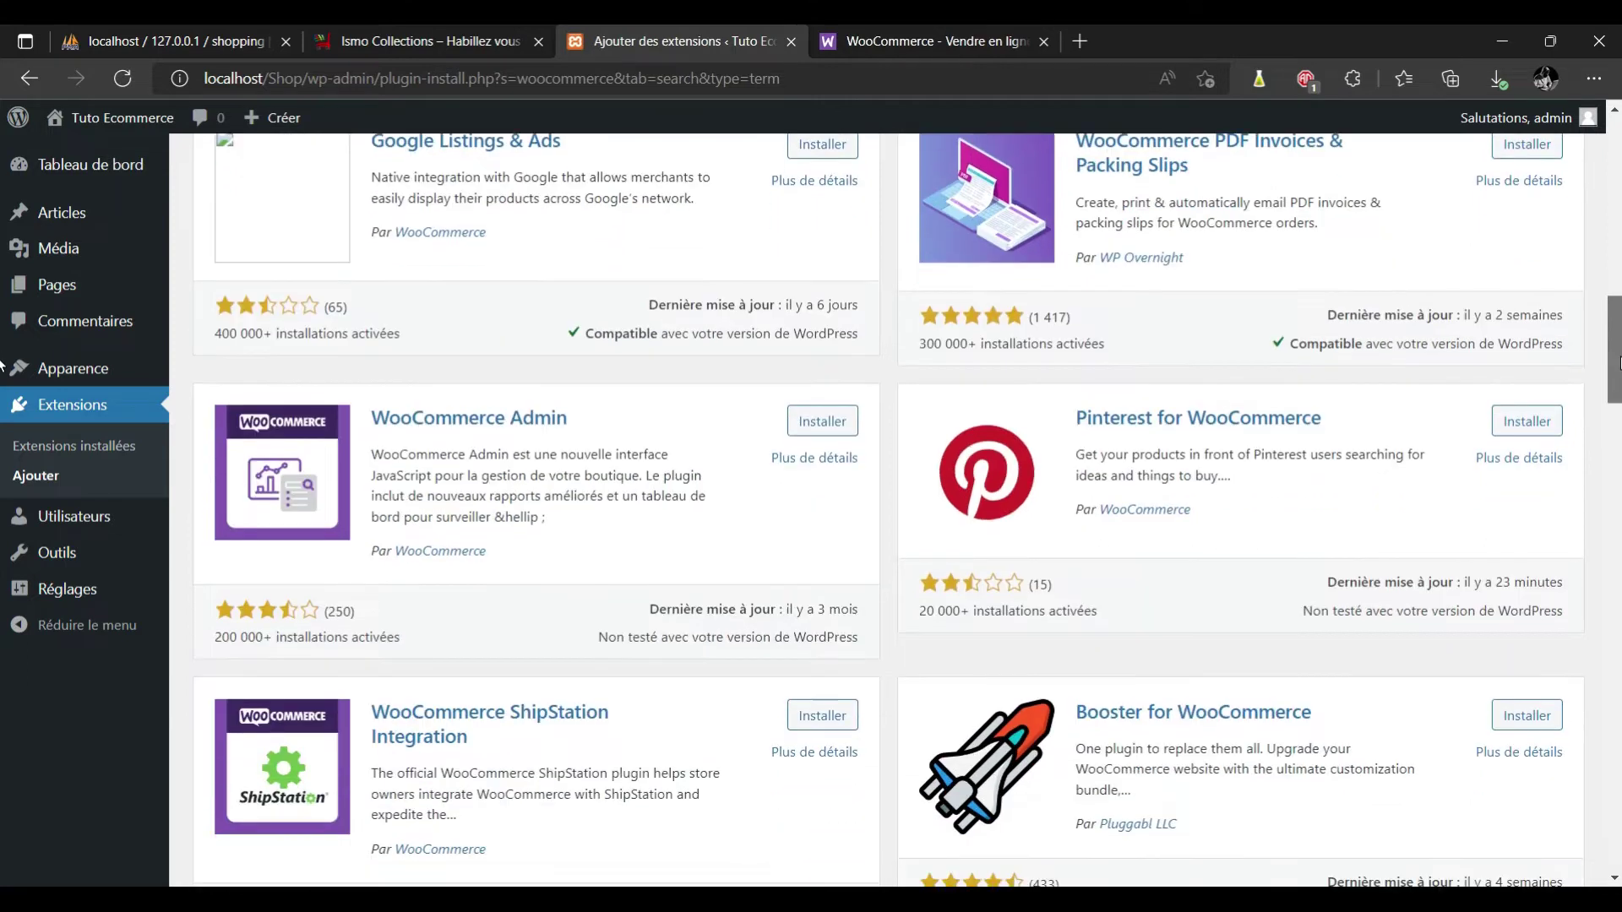
scroll(2, 363, "down", 2)
scroll(2, 376, "down", 1)
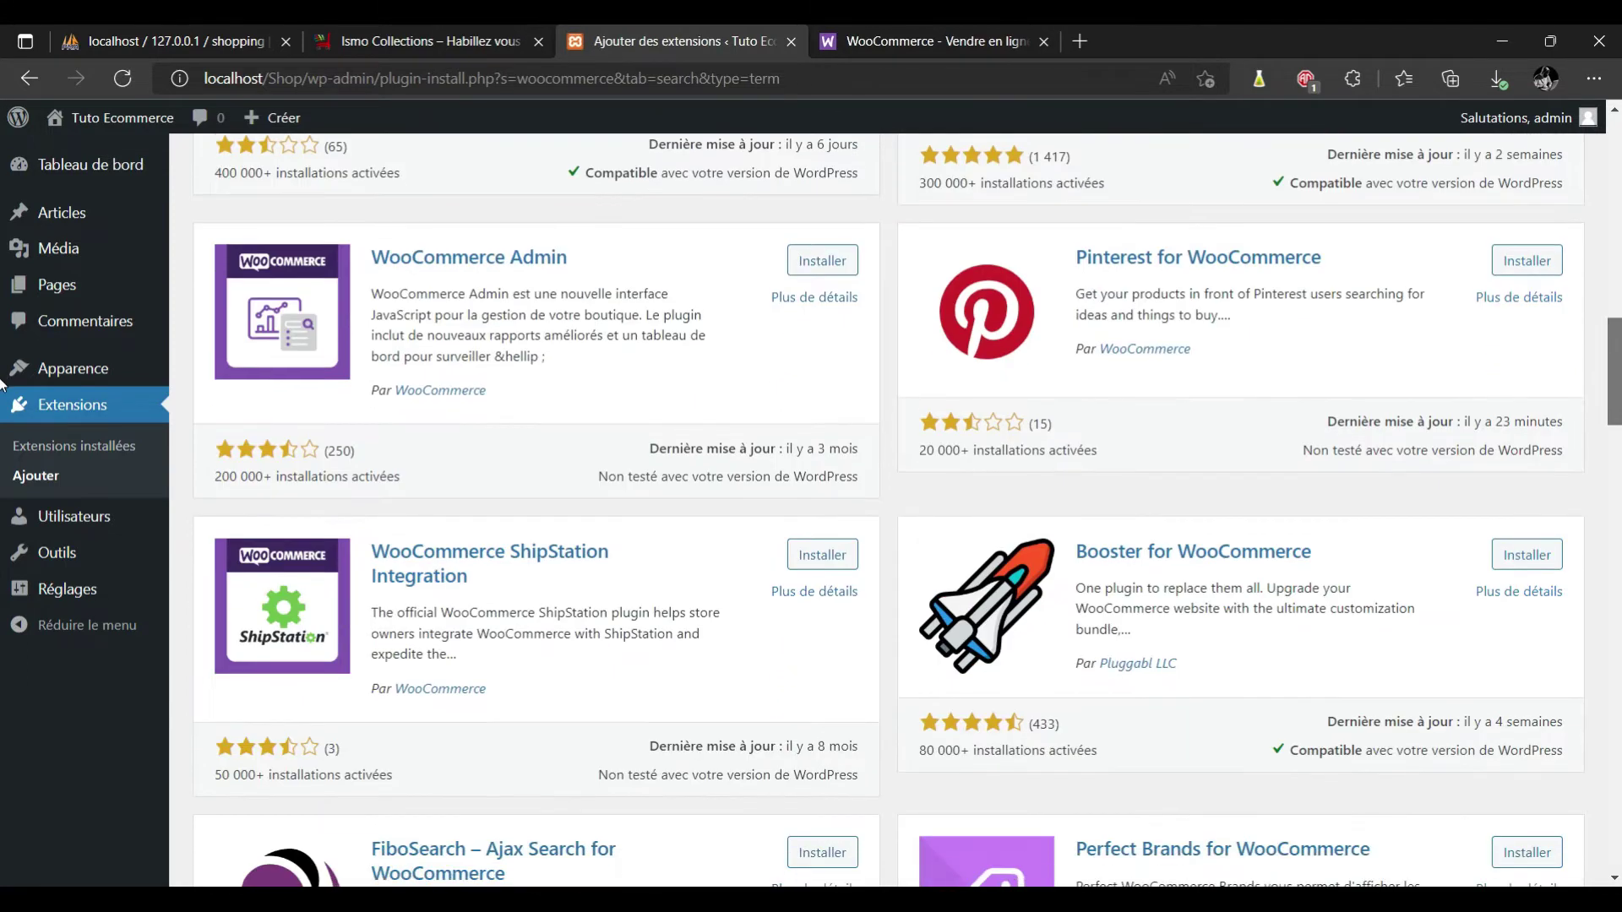
scroll(1, 384, "down", 6)
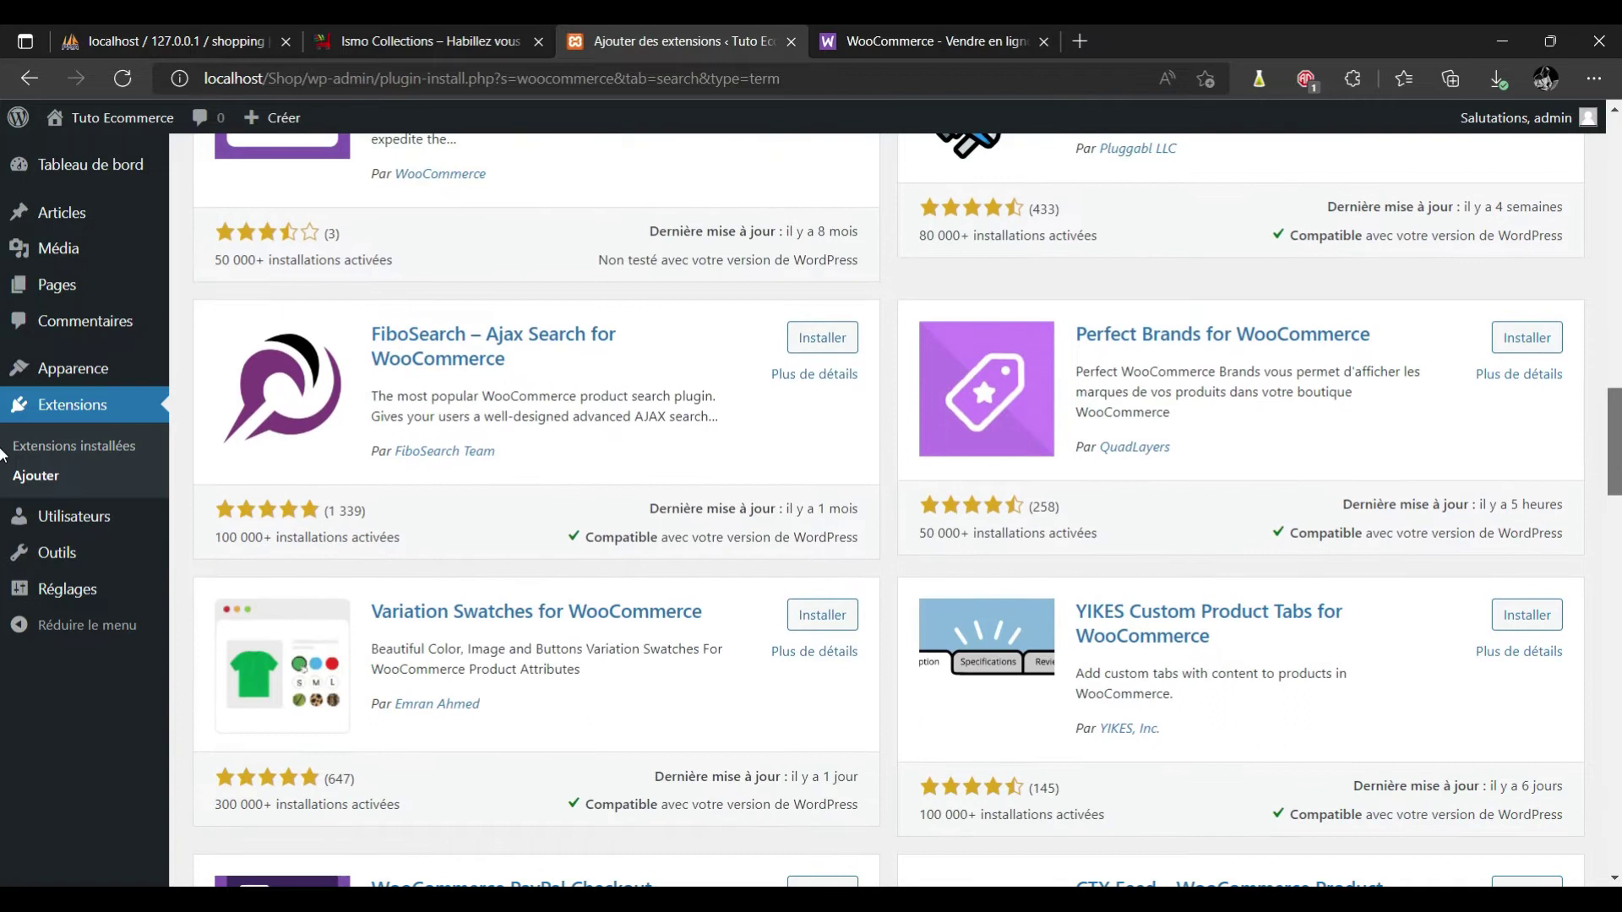
scroll(2, 456, "down", 3)
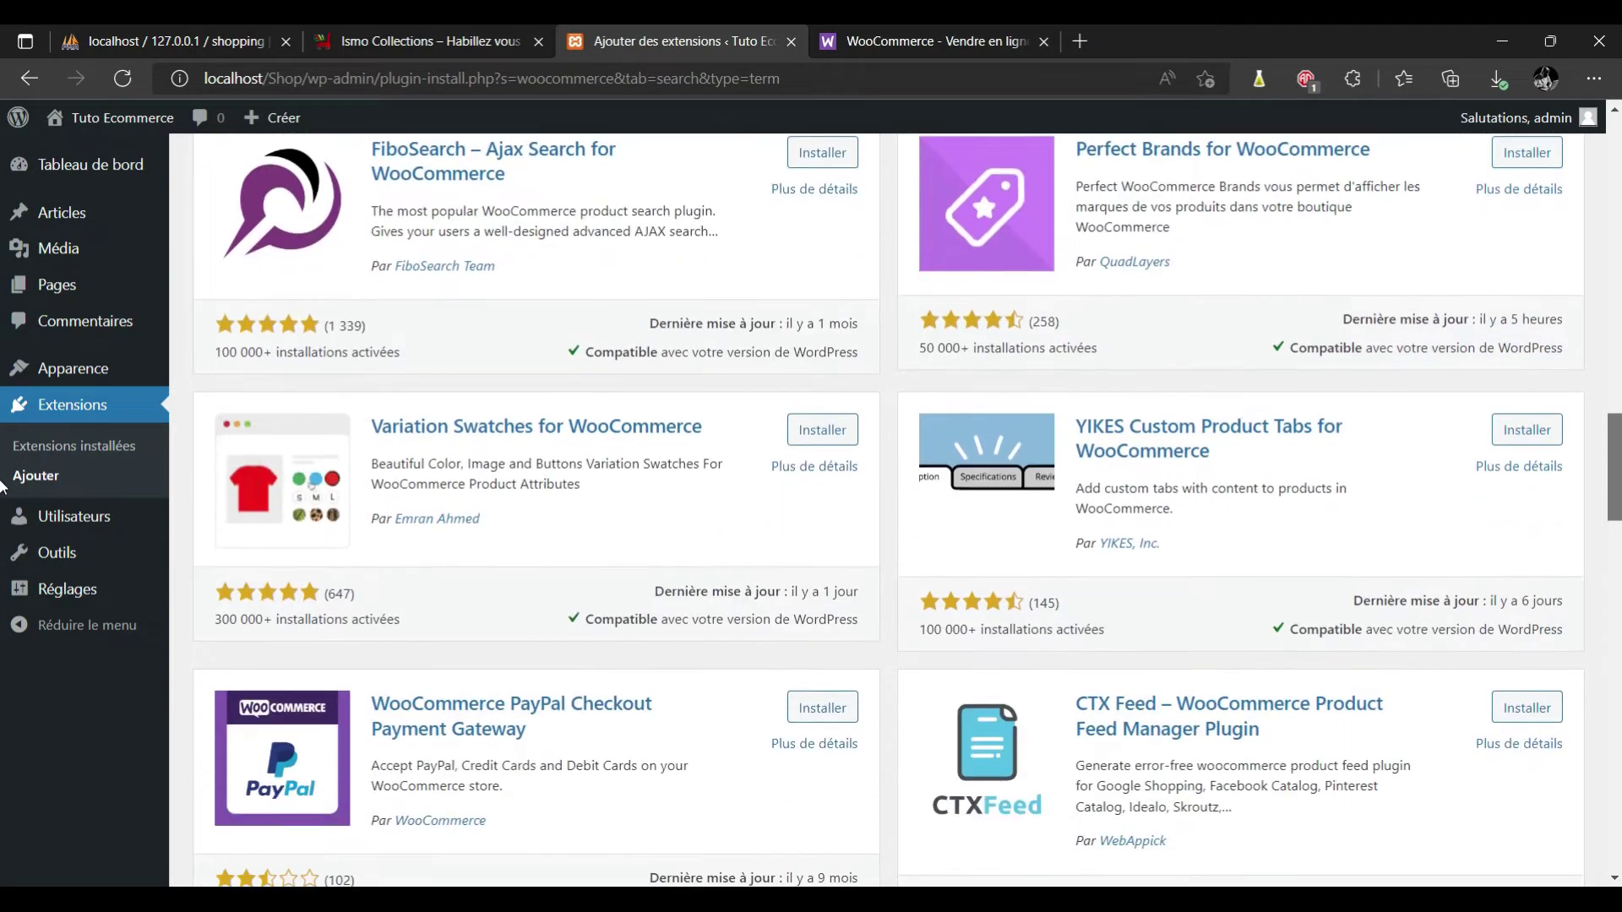
scroll(3, 494, "down", 3)
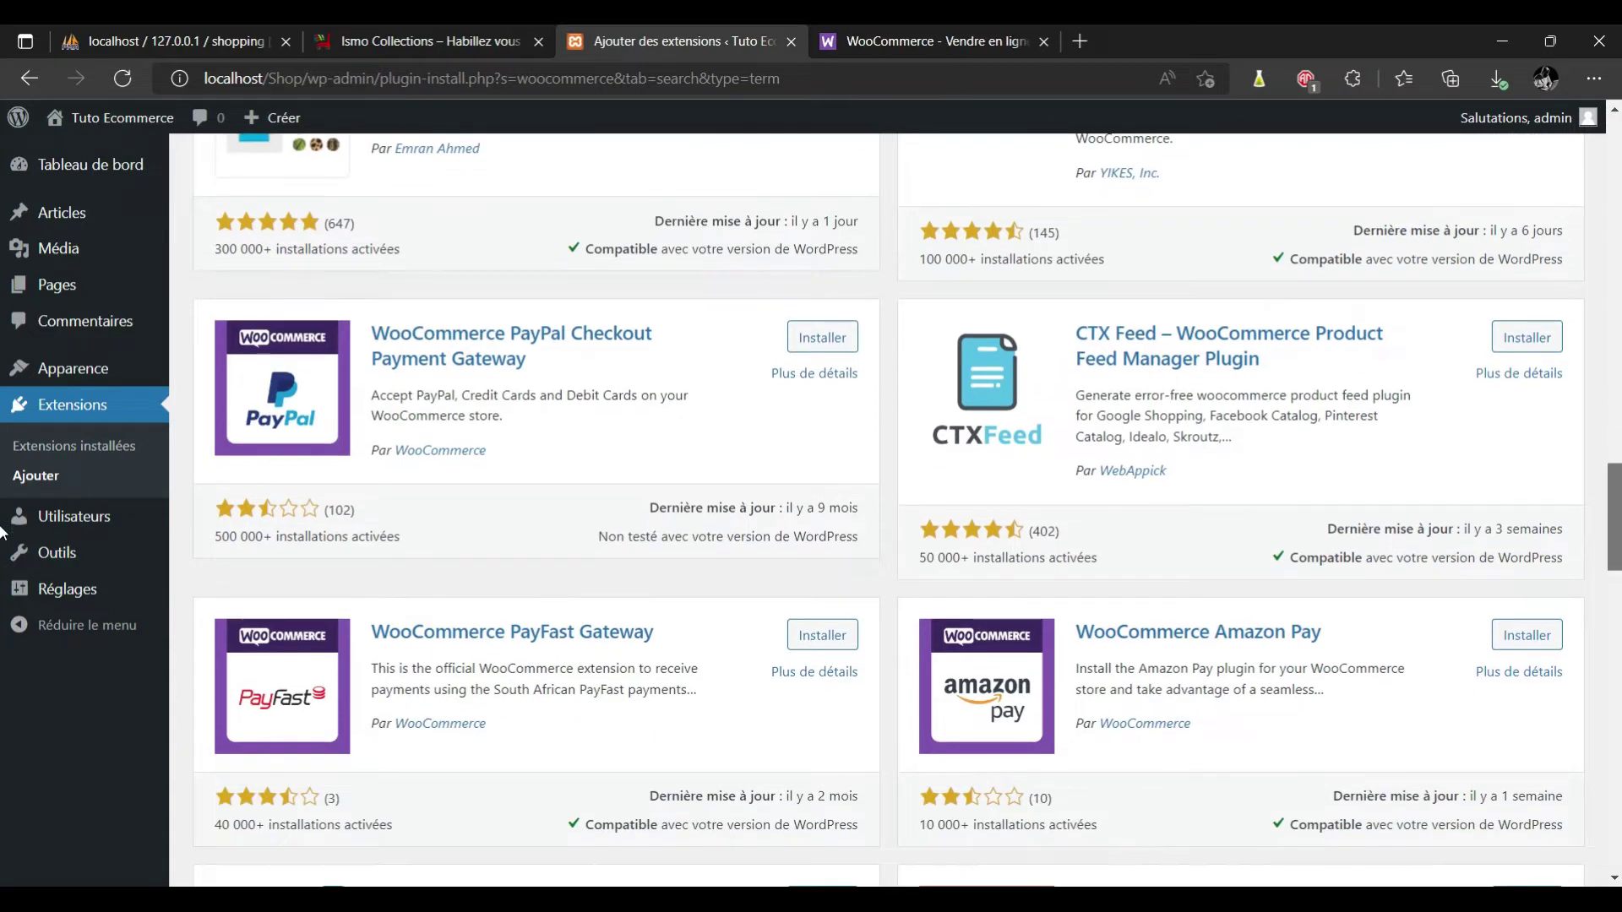
scroll(2, 532, "down", 1)
scroll(3, 540, "down", 2)
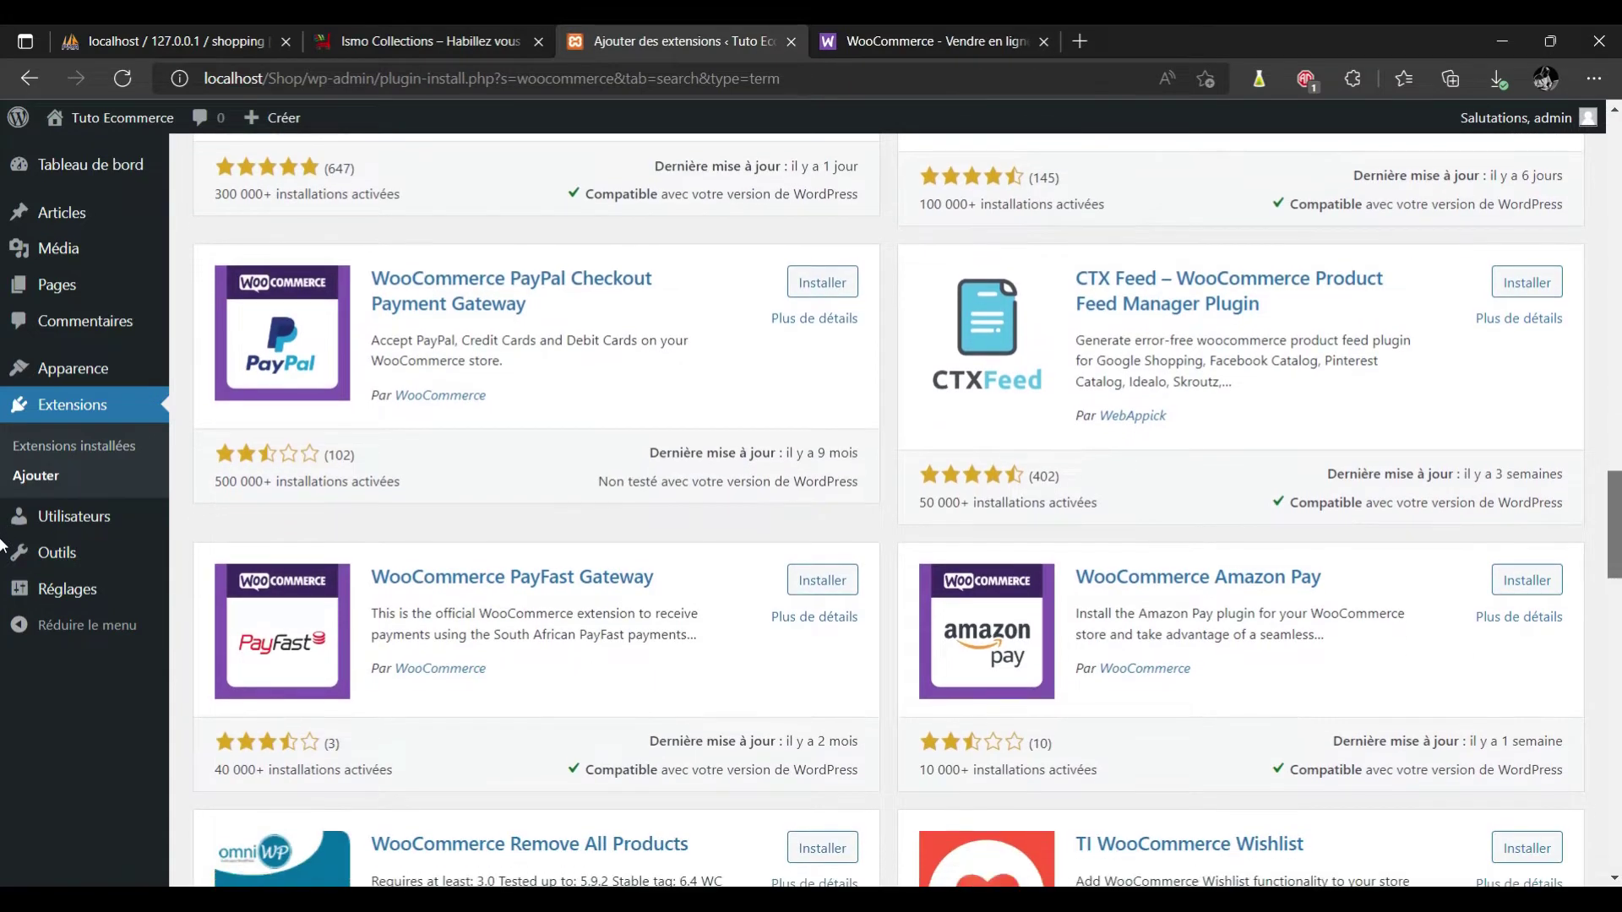
scroll(2, 564, "down", 3)
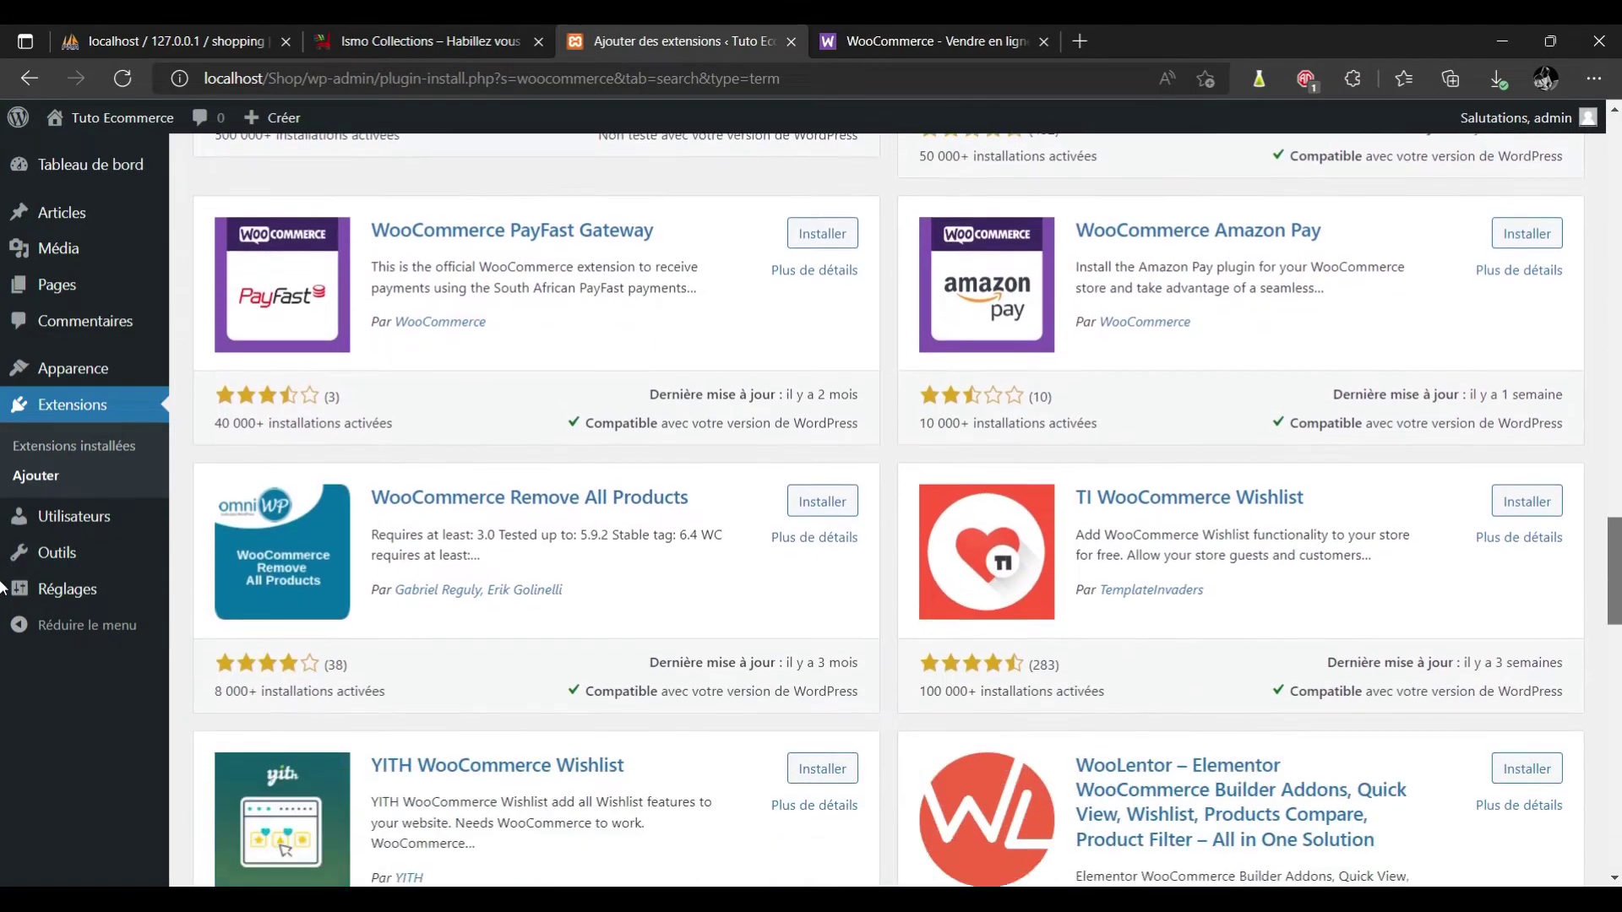
scroll(2, 601, "down", 5)
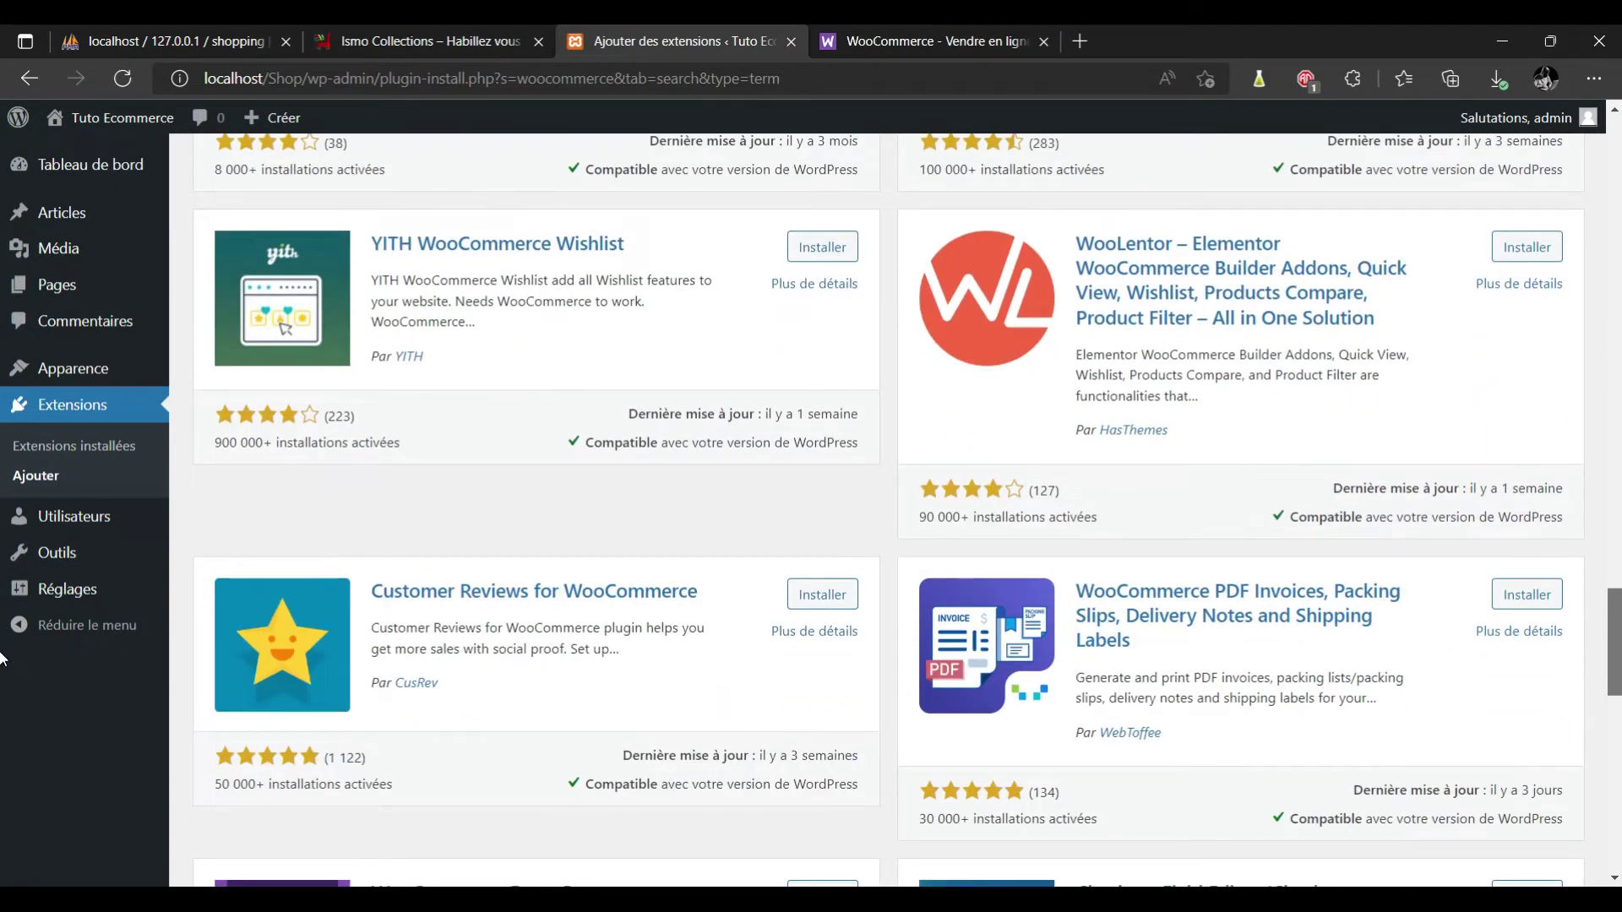
scroll(2, 659, "up", 20)
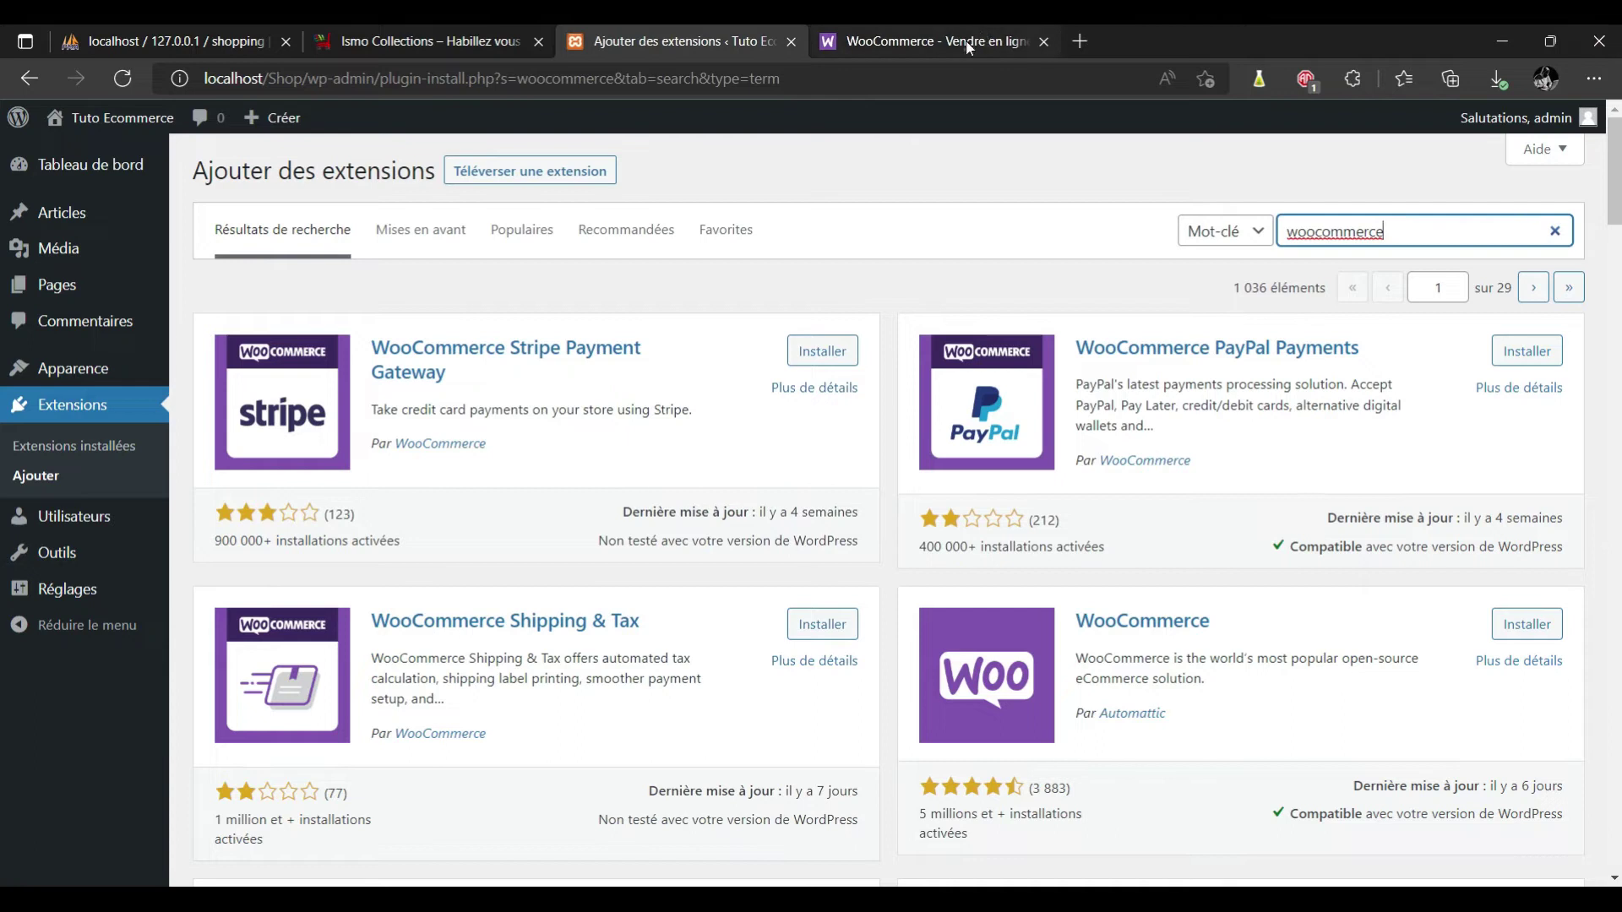
Install the WooCommerce plugin by Automattic from the Ajouter des extensions search results.
left_click(970, 47)
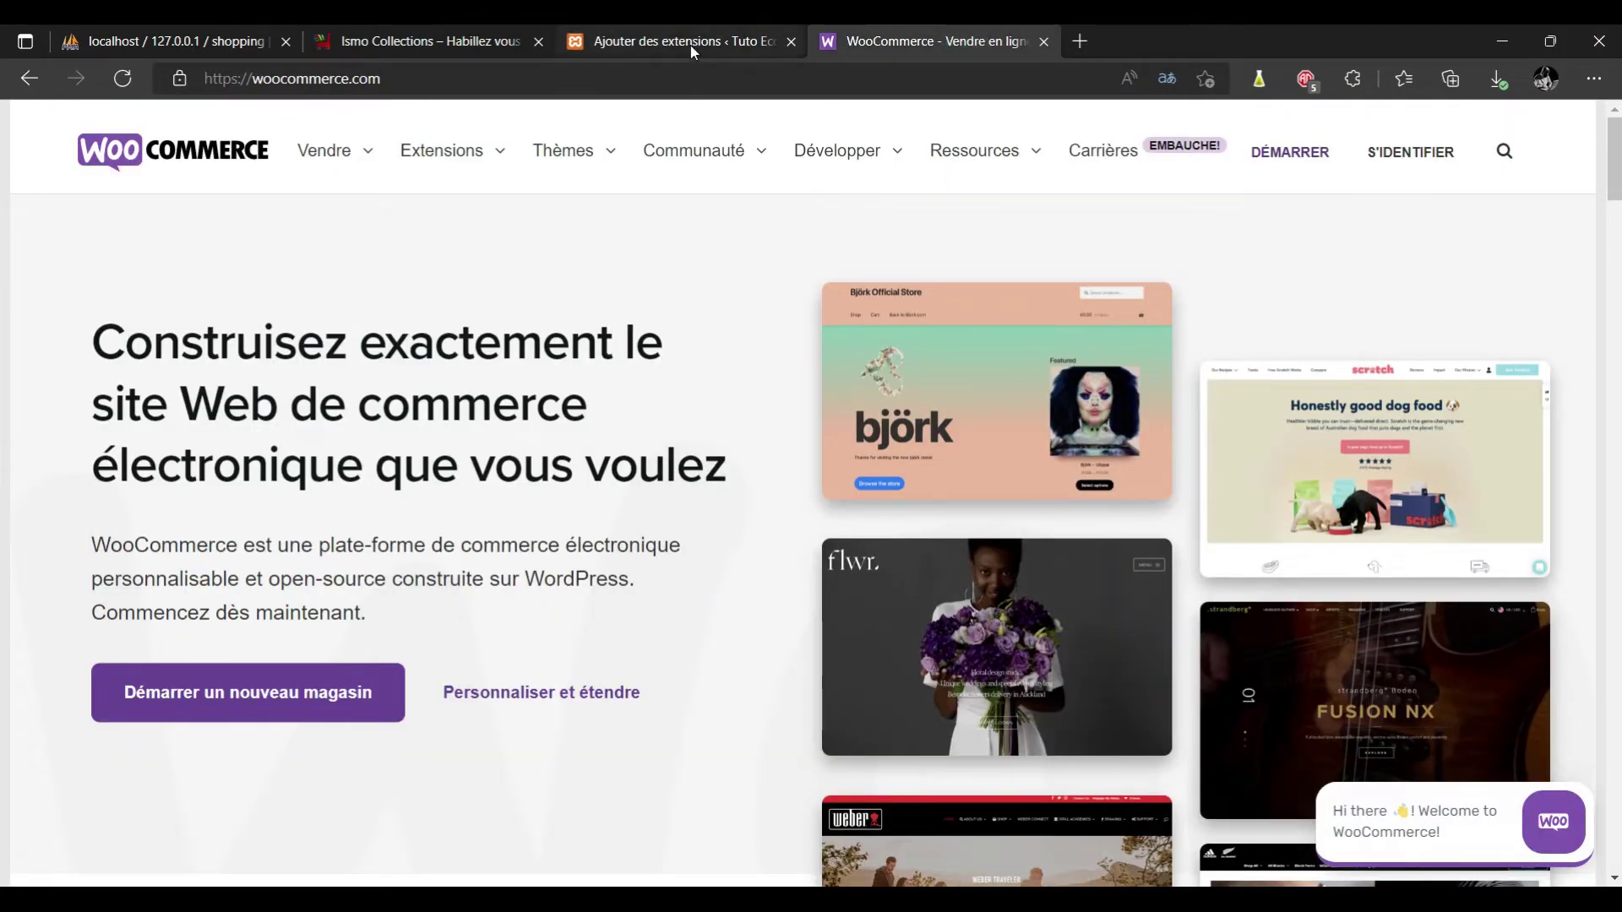
left_click(690, 46)
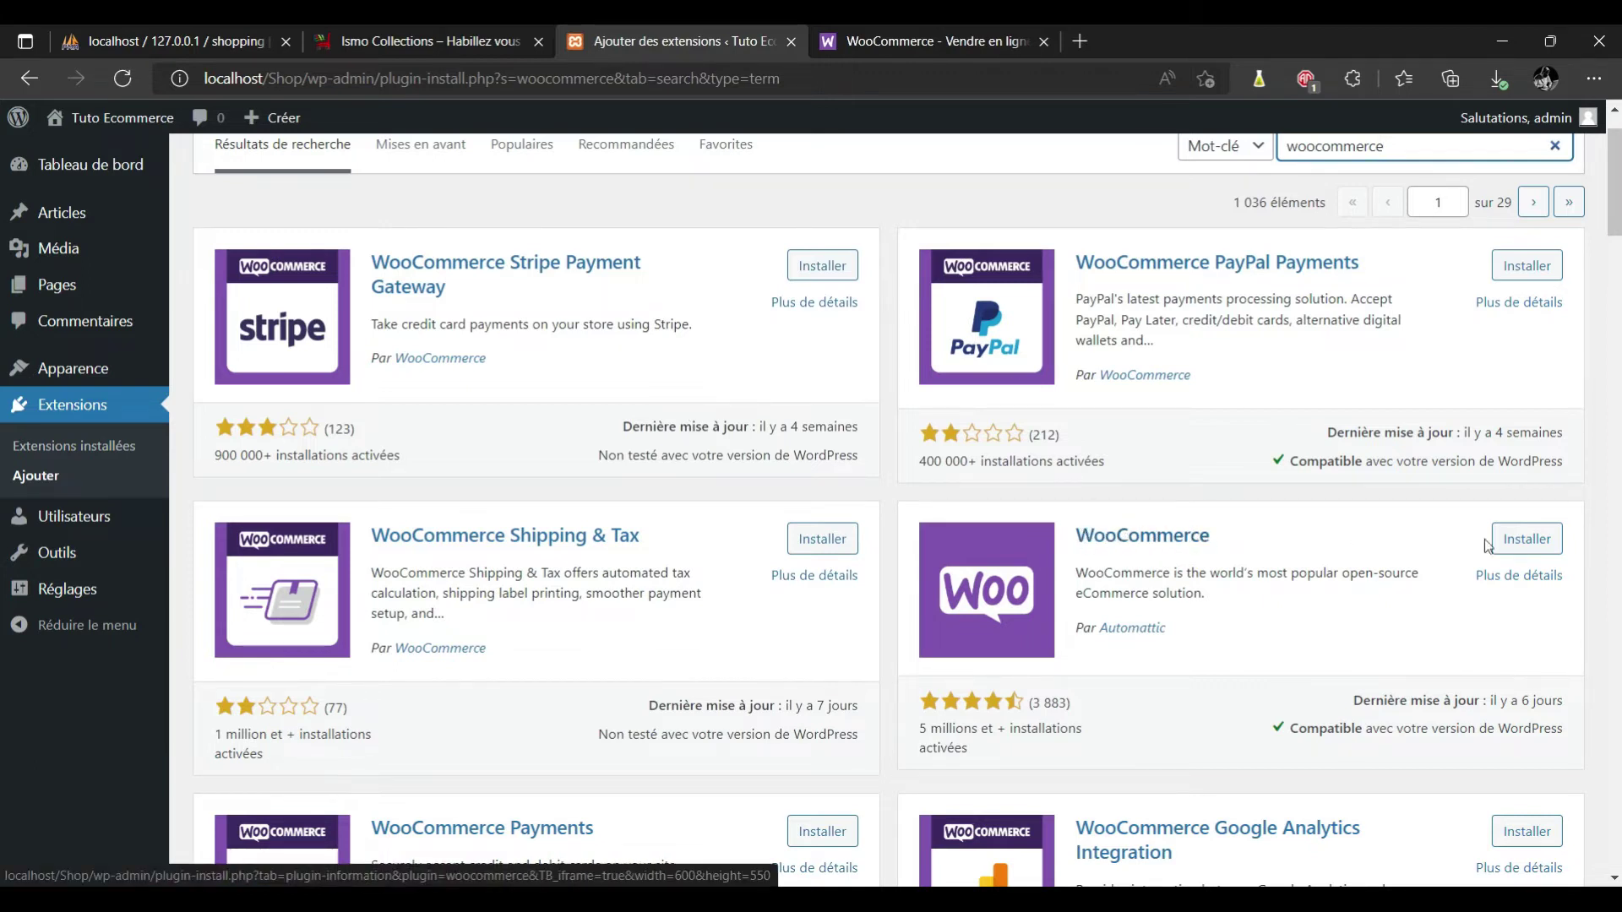
left_click(1532, 544)
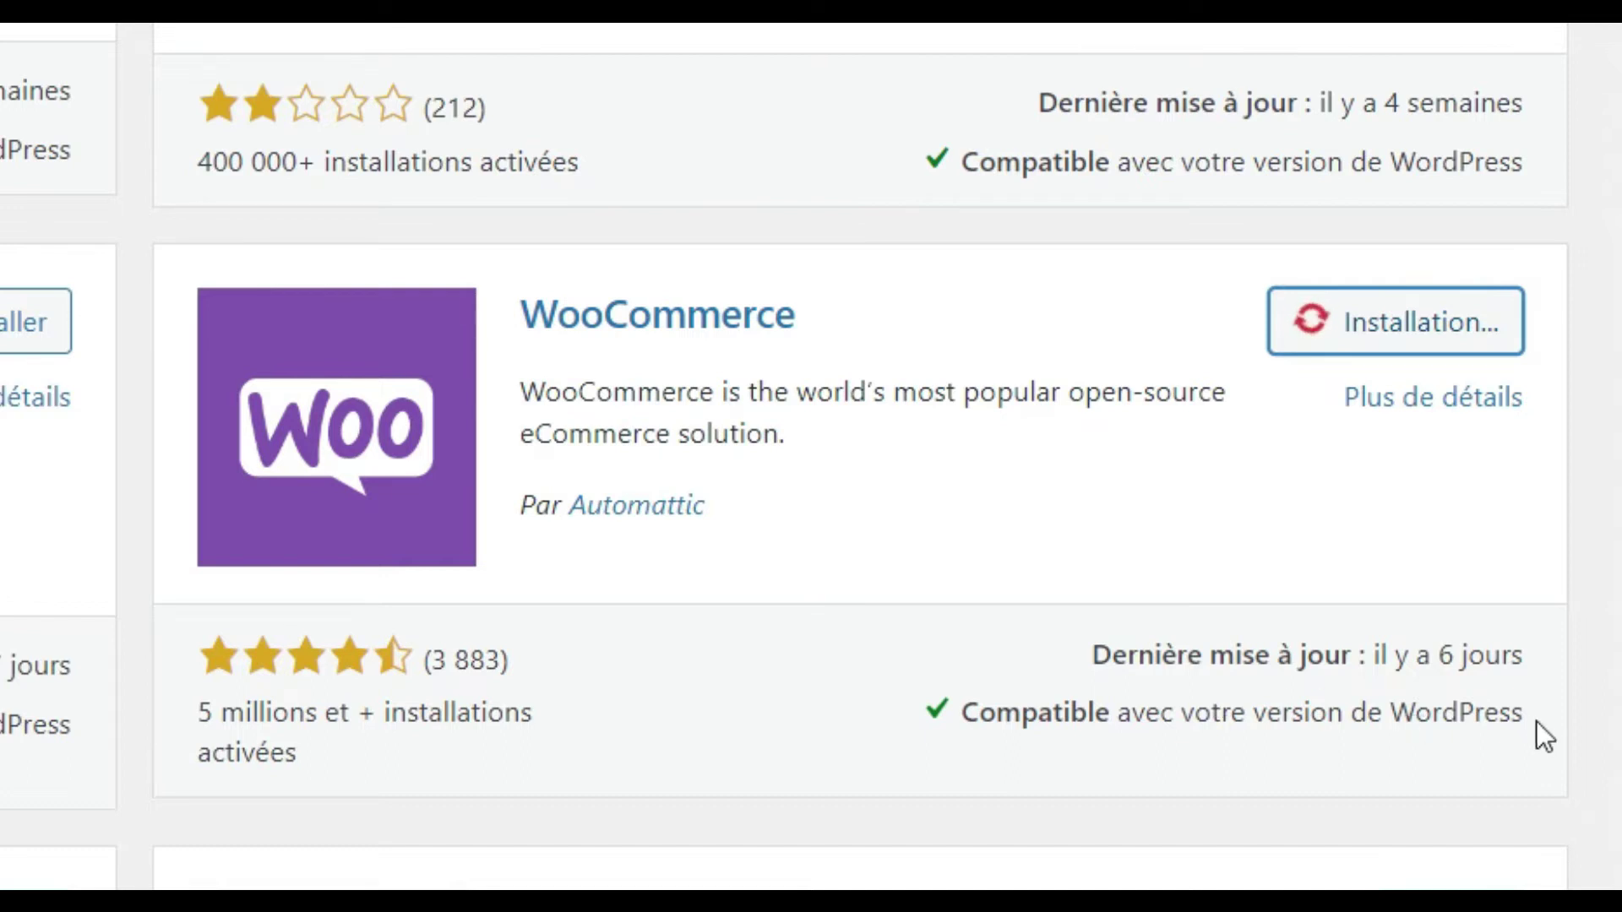
left_click_drag(1526, 718, 1434, 728)
left_click(1431, 727)
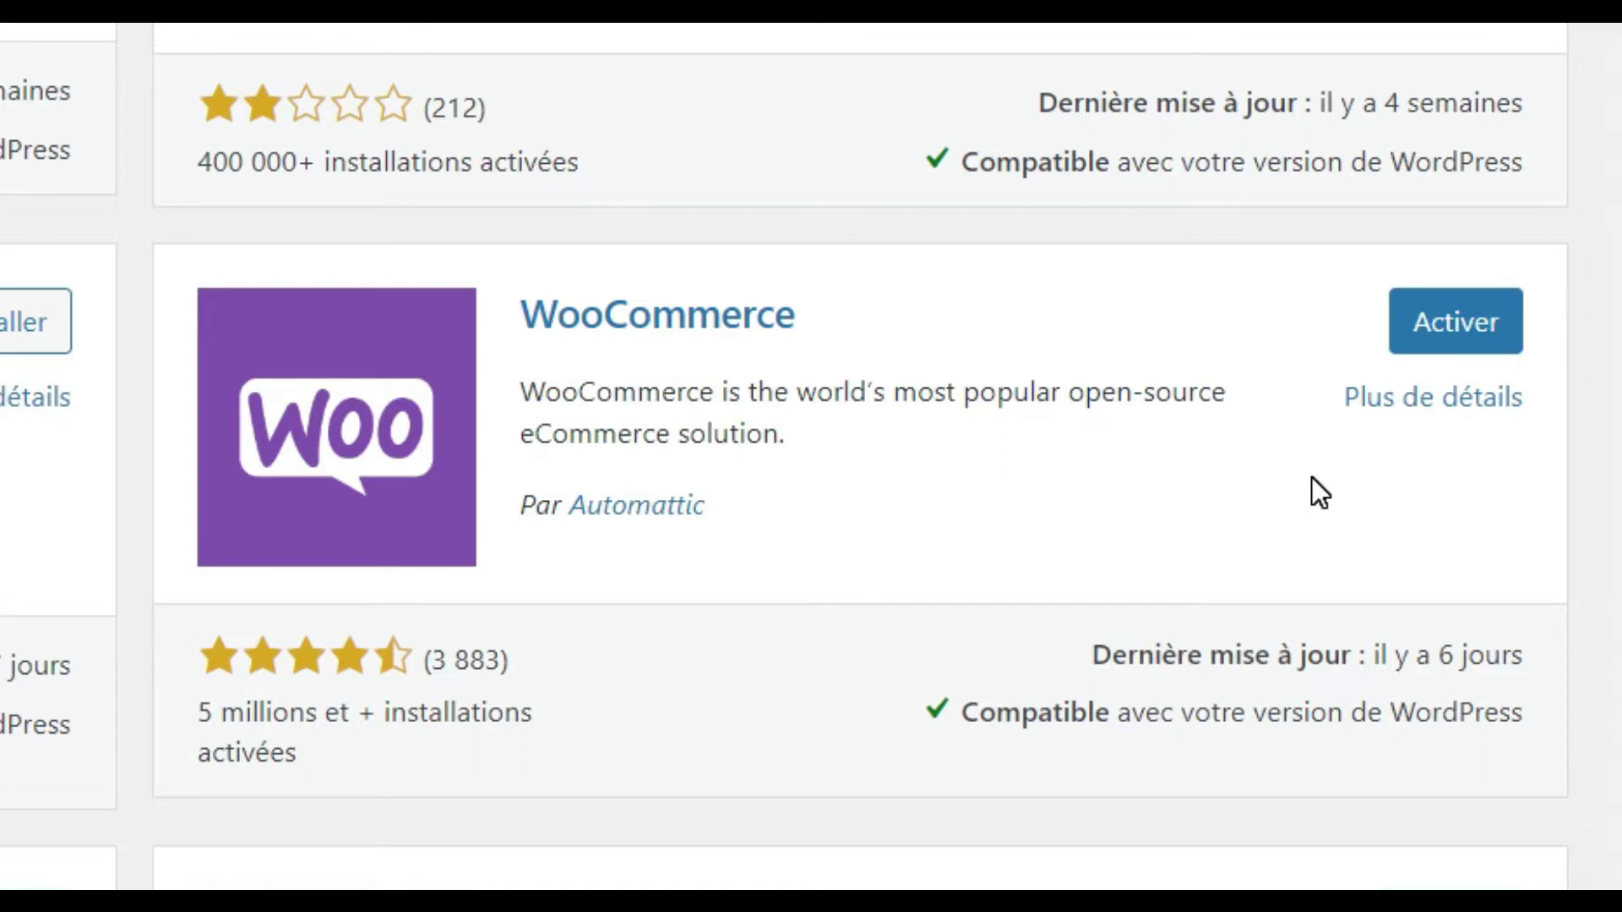
Activate the WooCommerce plugin to launch its setup wizard.
left_click(1466, 313)
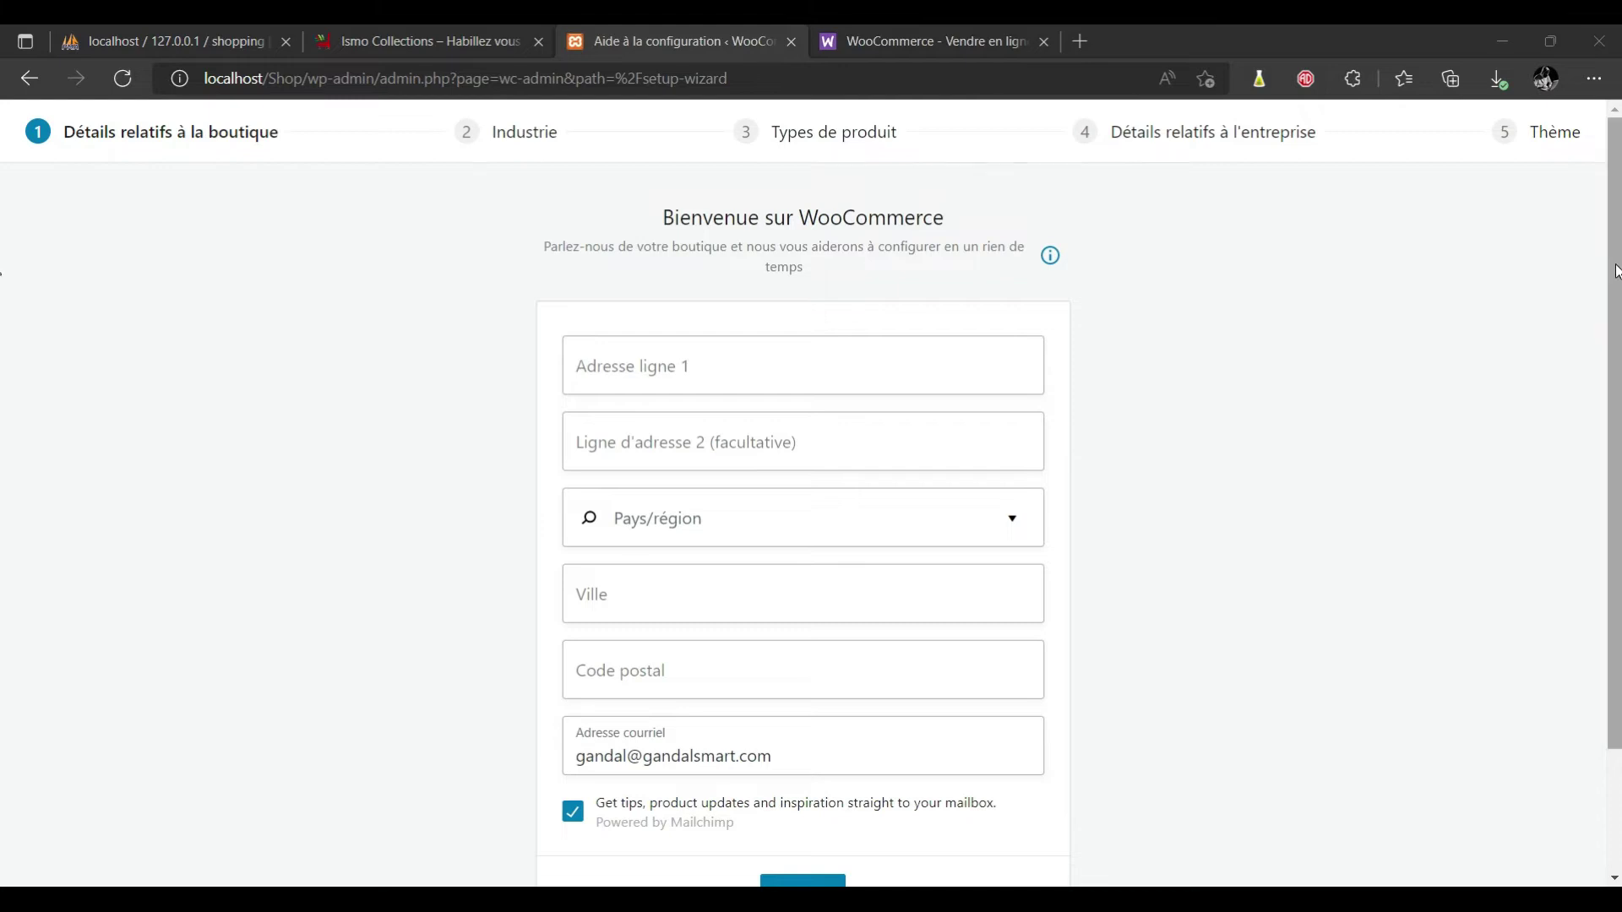
scroll(1614, 338, "down", 2)
scroll(1615, 460, "up", 2)
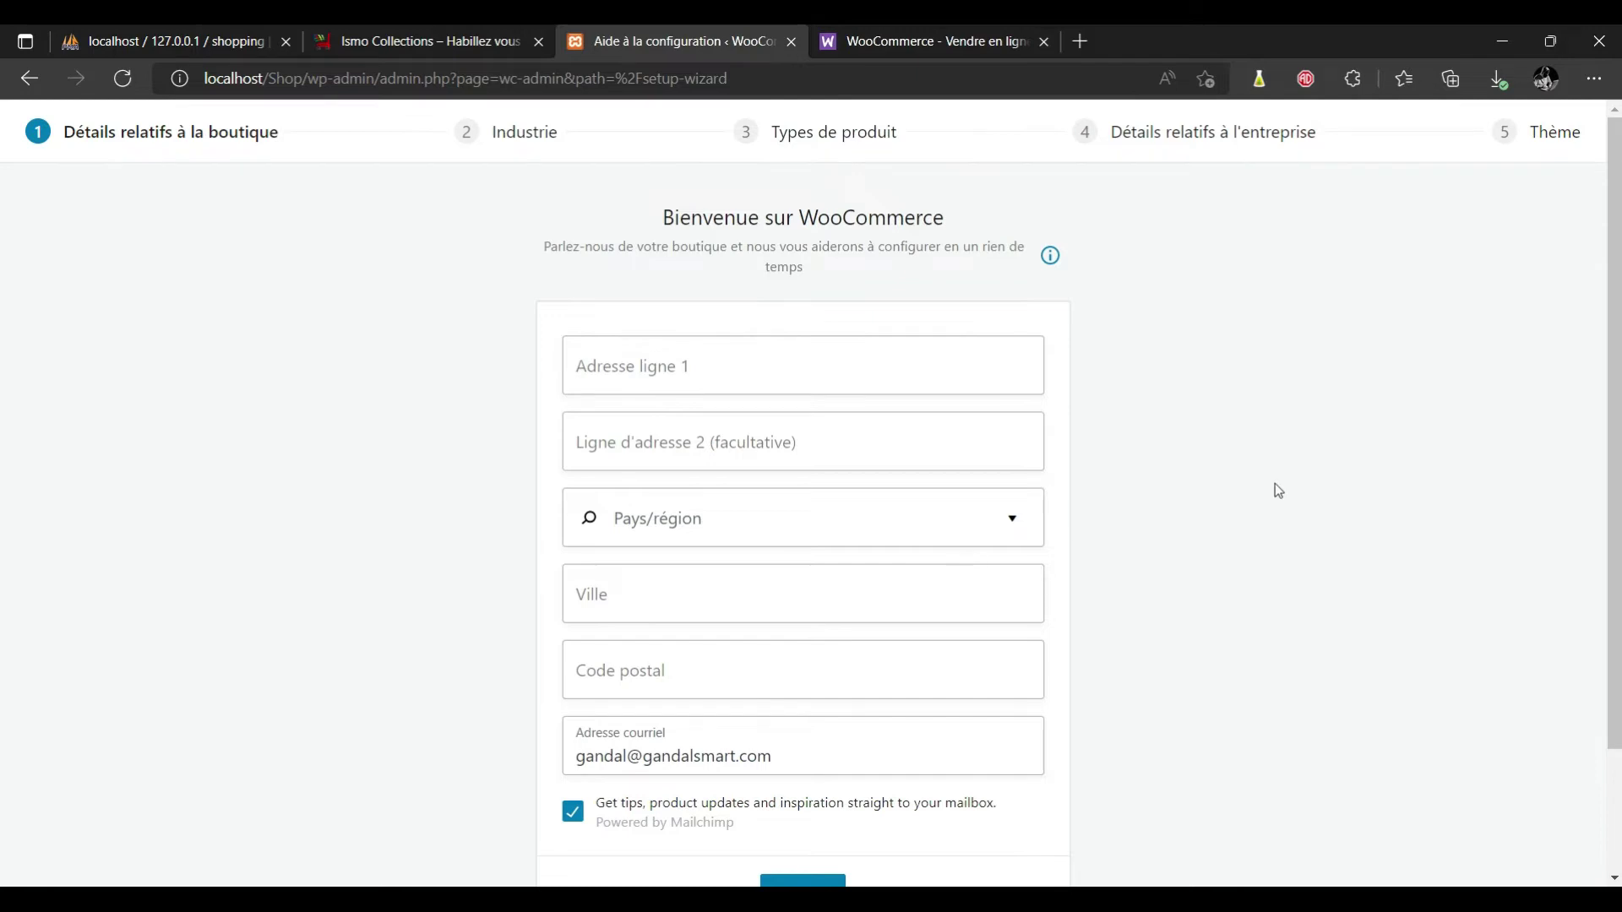
left_click_drag(1614, 445, 1614, 363)
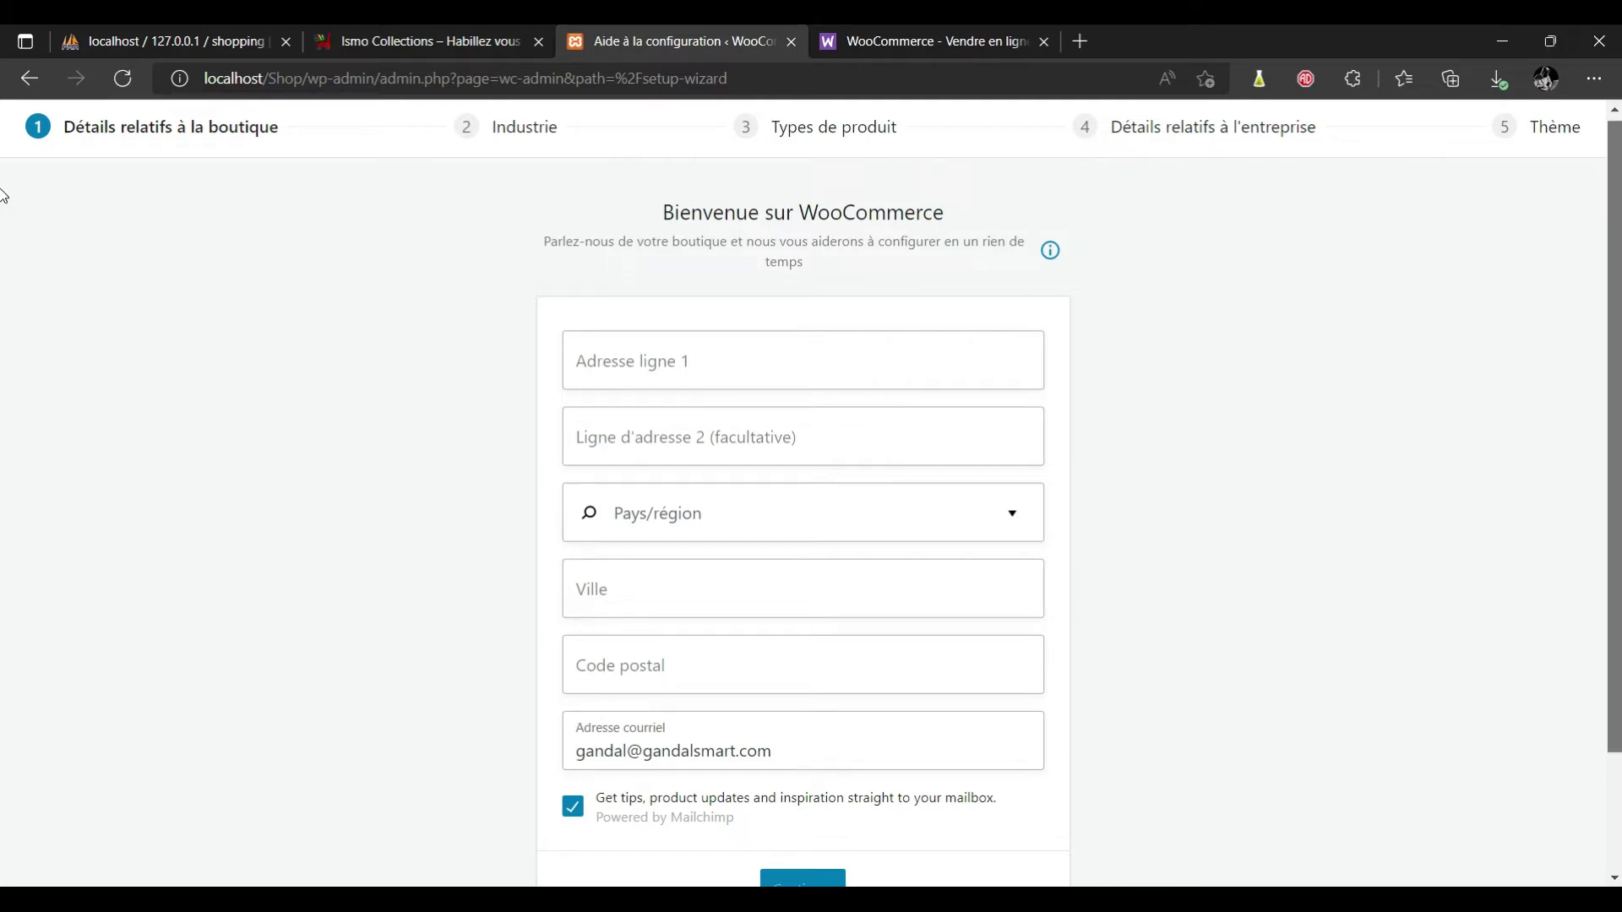
scroll(3, 194, "down", 2)
scroll(4, 253, "up", 1)
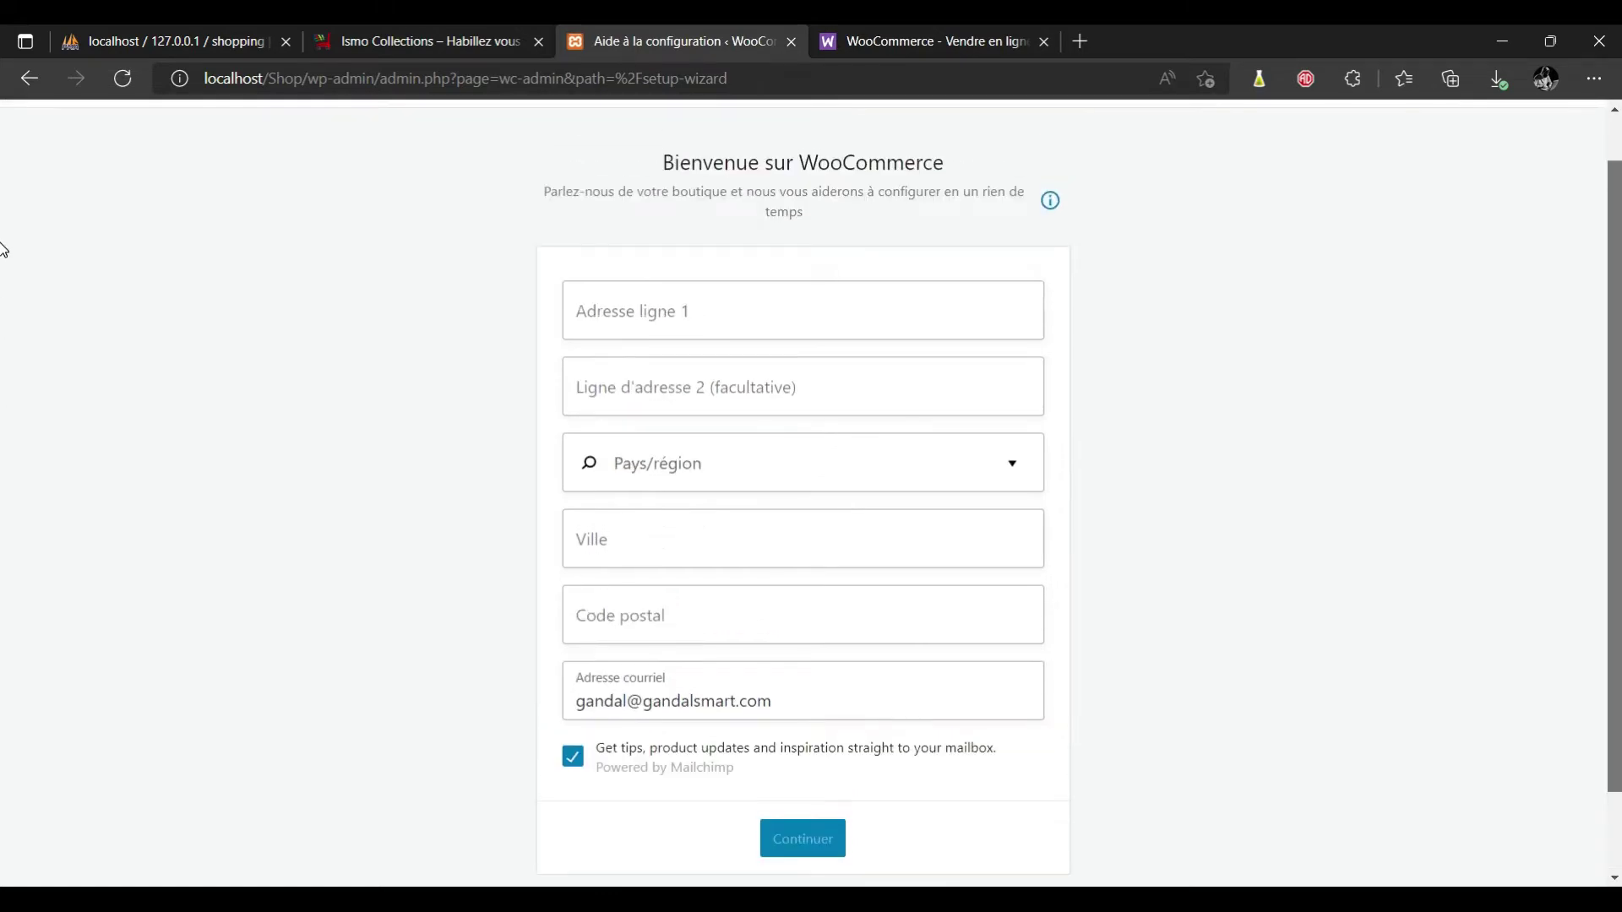
Enter the store address with France as country and autofilled city, then decline usage tracking.
left_click(743, 312)
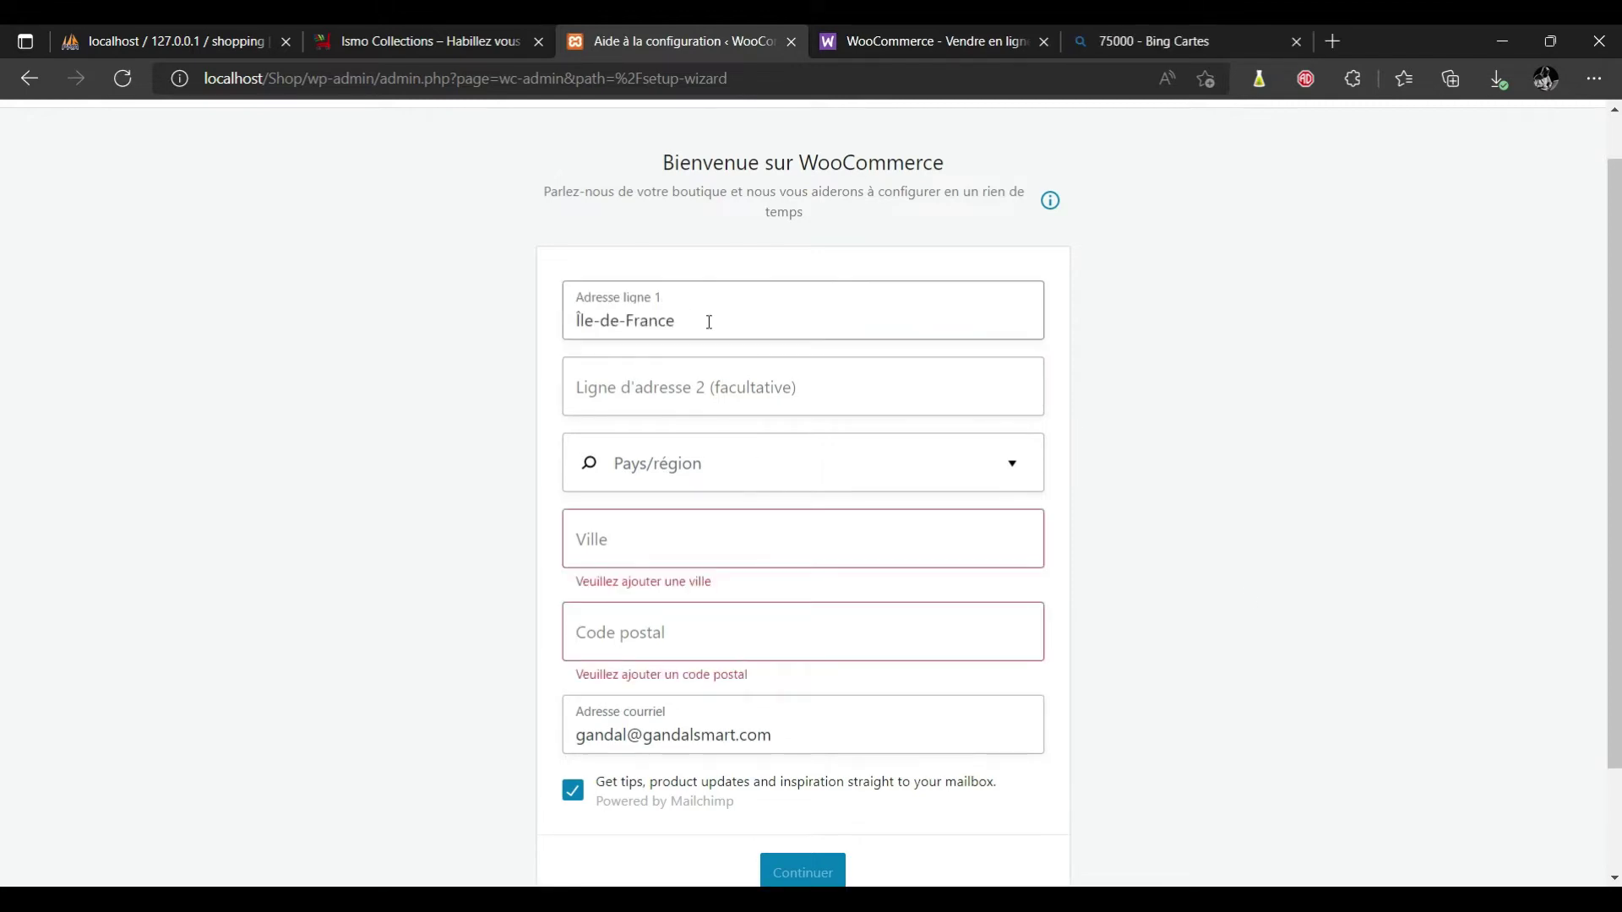
left_click(698, 323)
left_click(656, 469)
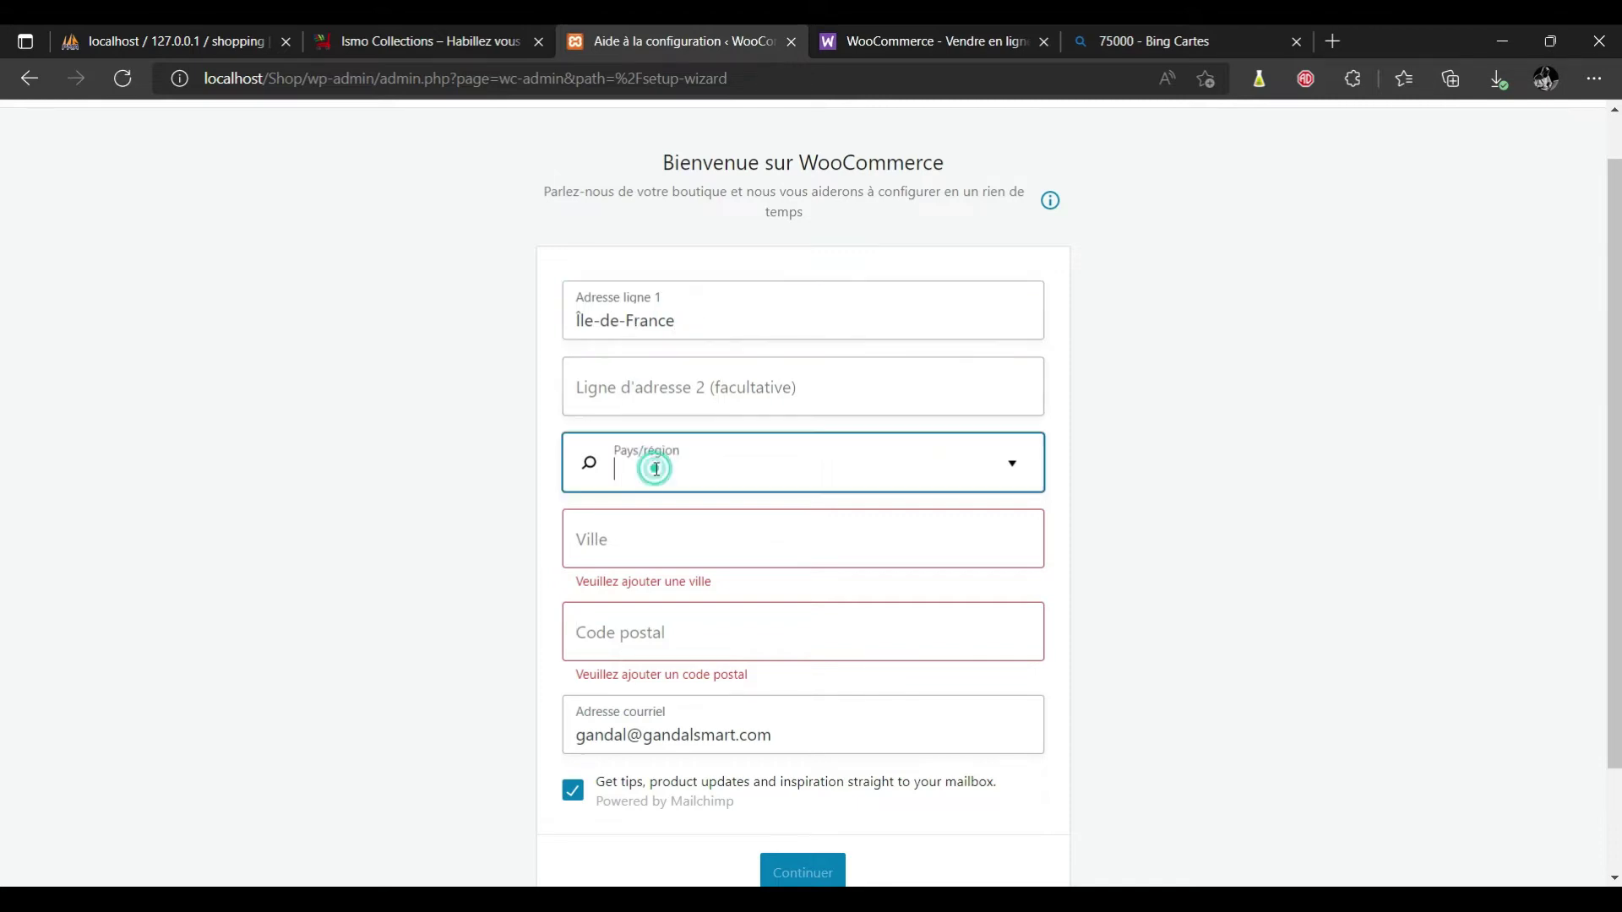
type("fr")
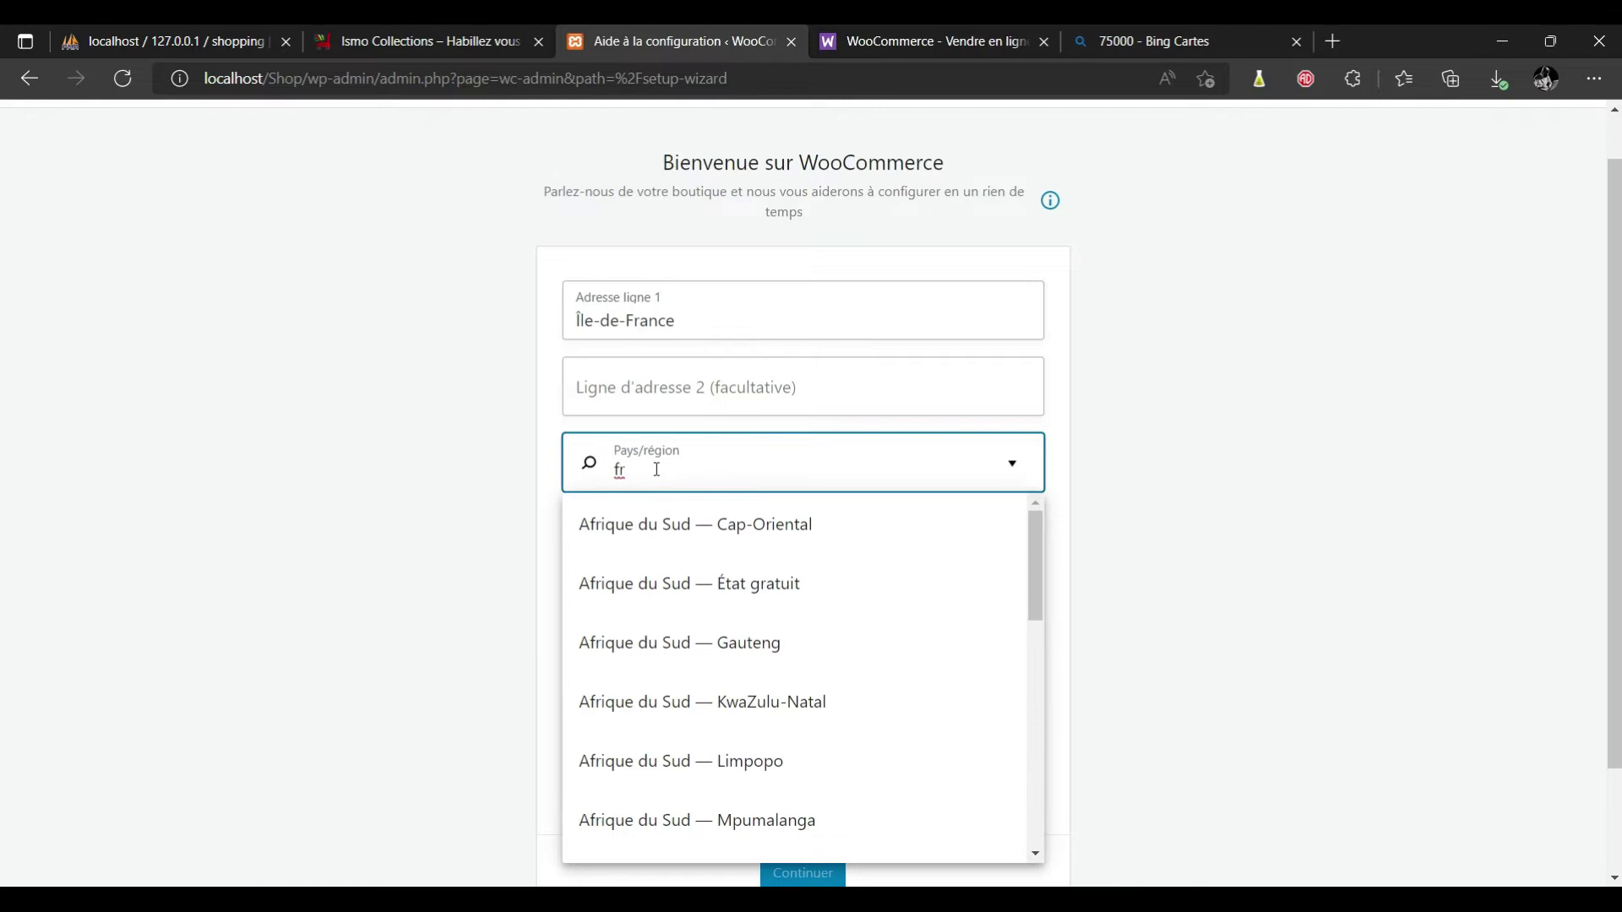
type("anc")
key("Down")
key("Return")
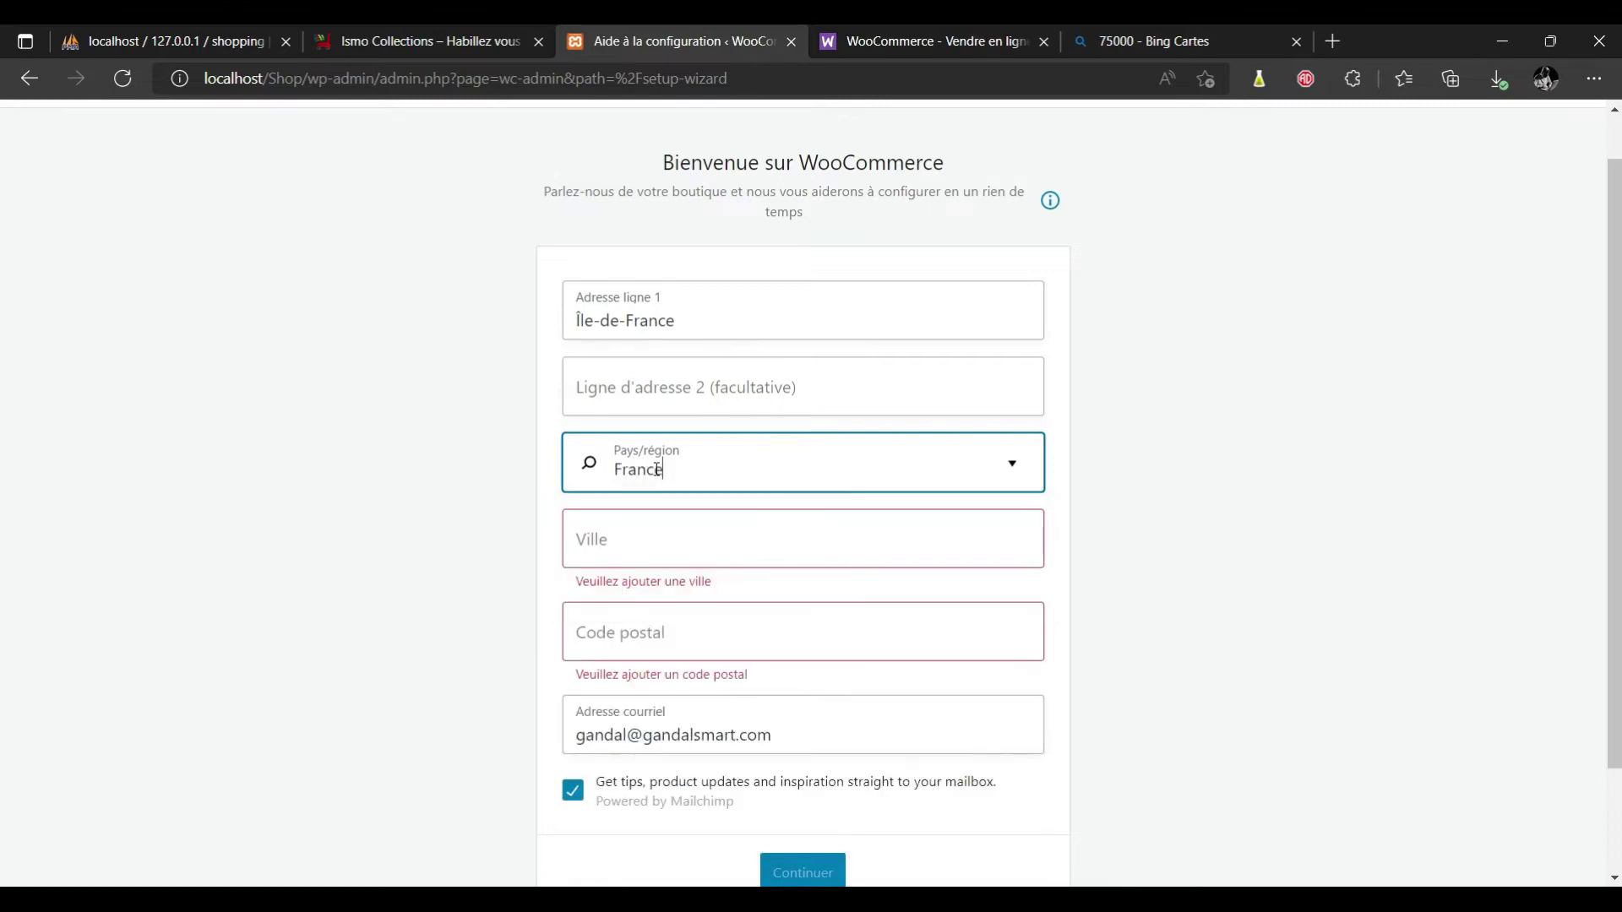
left_click(598, 545)
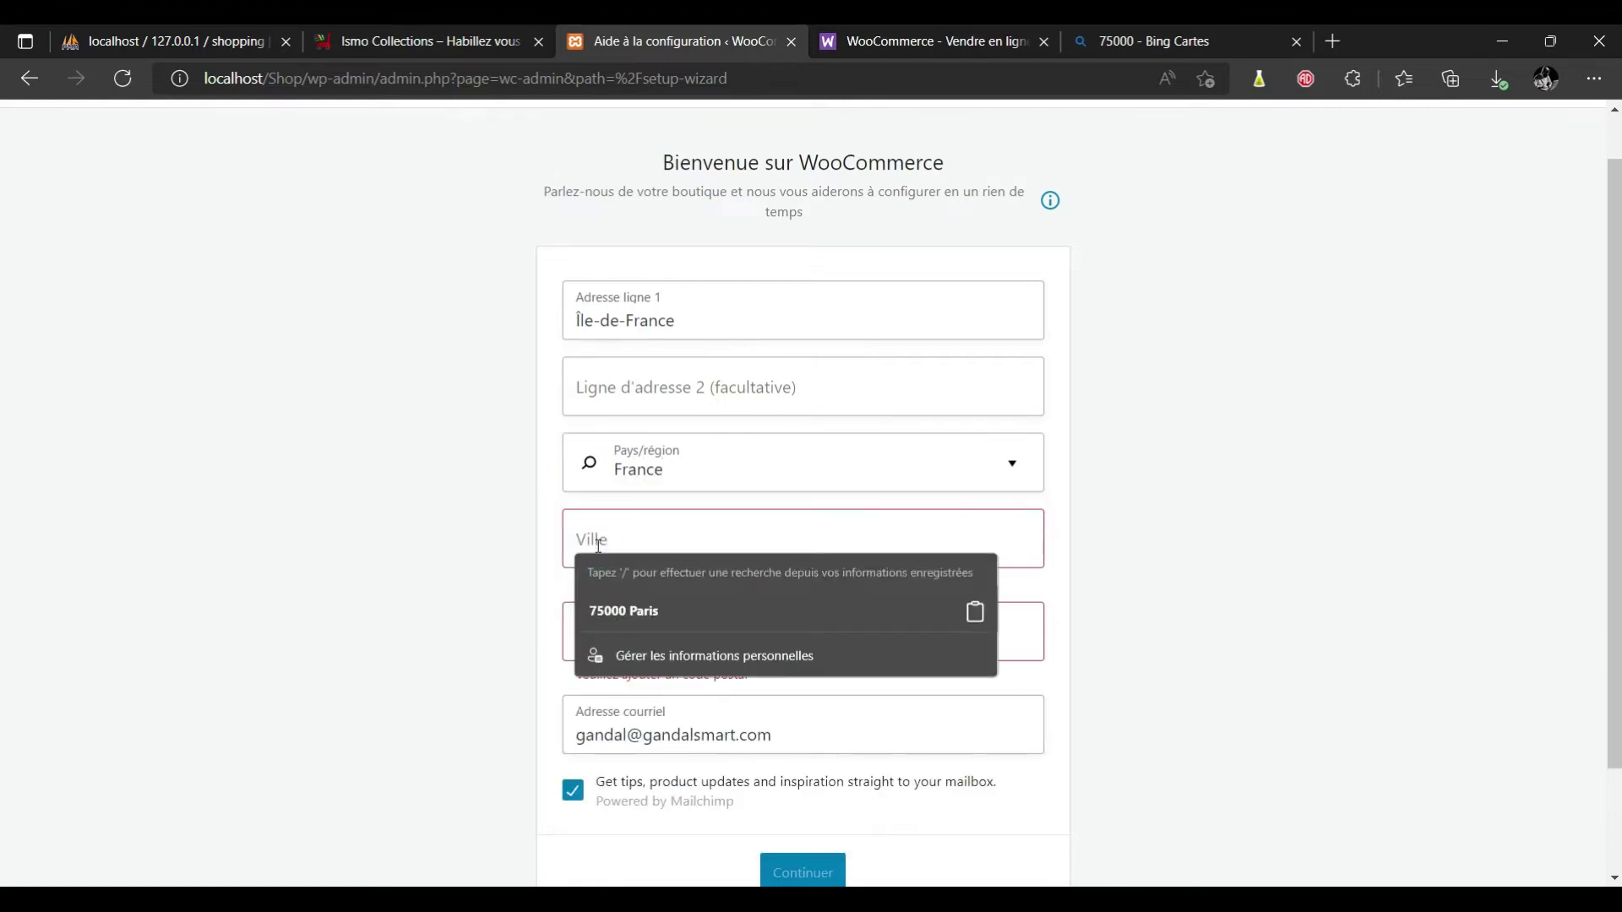
left_click(616, 609)
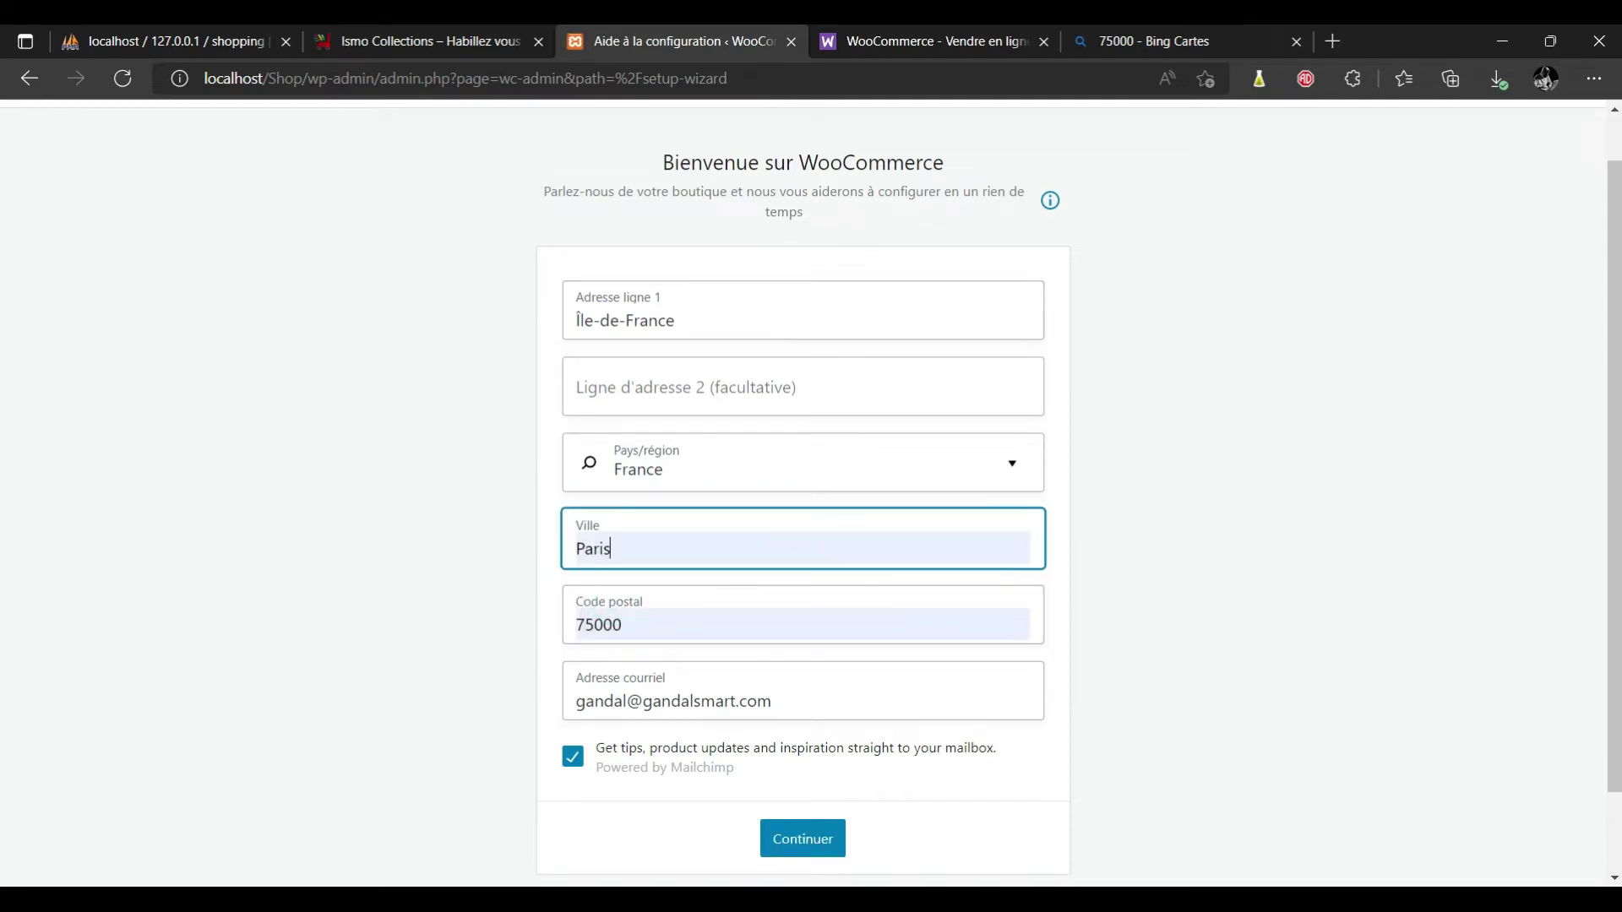
left_click(784, 858)
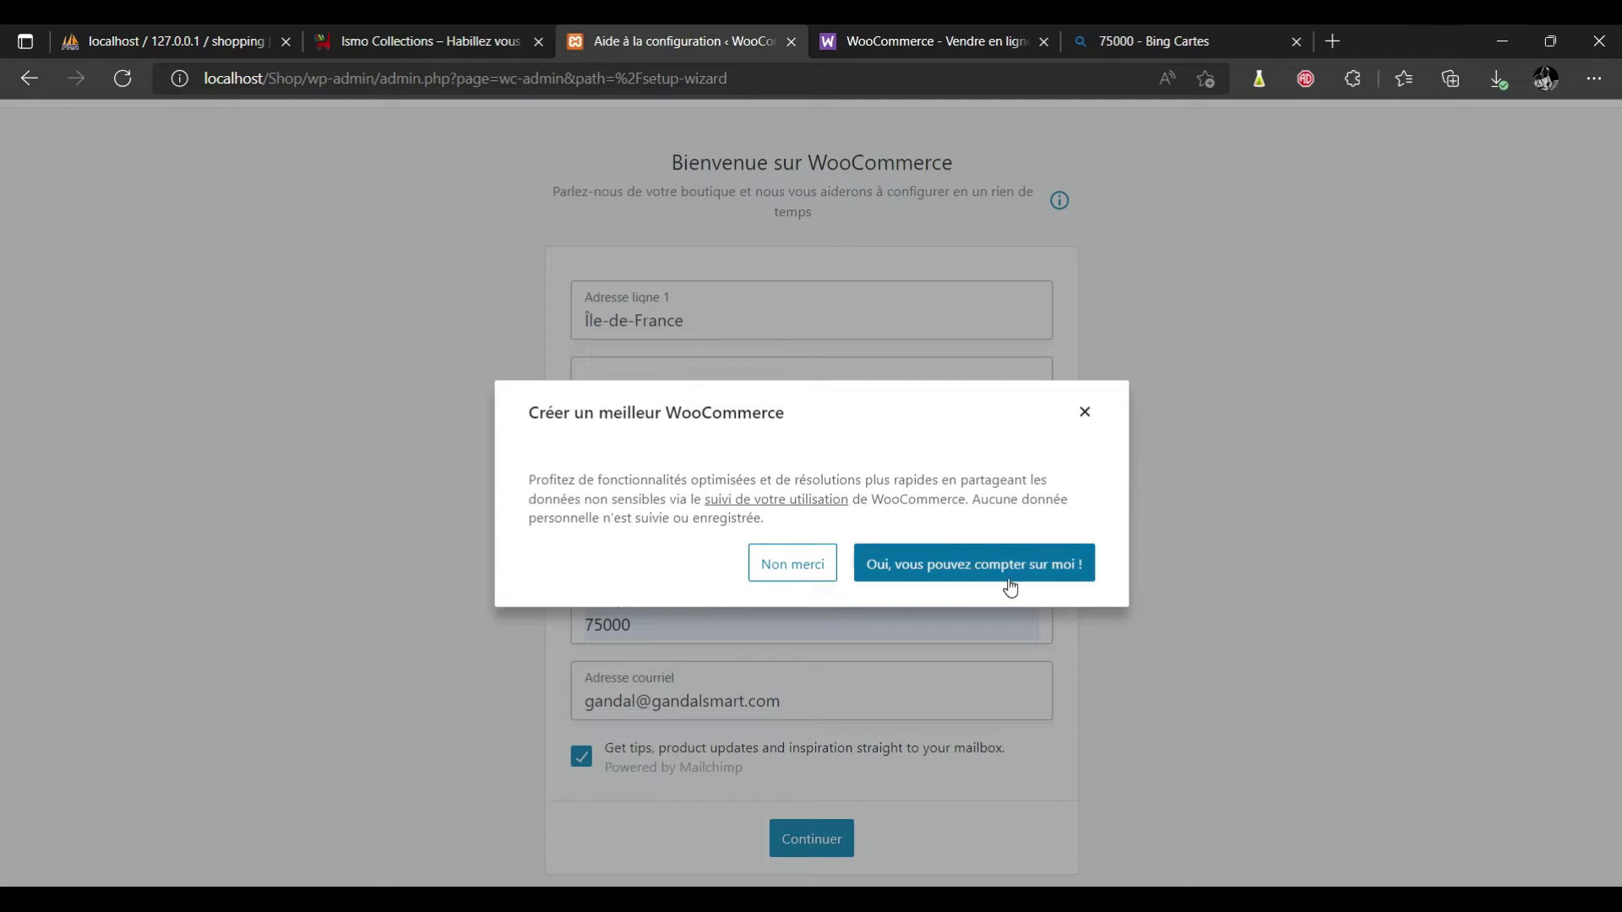
left_click(816, 569)
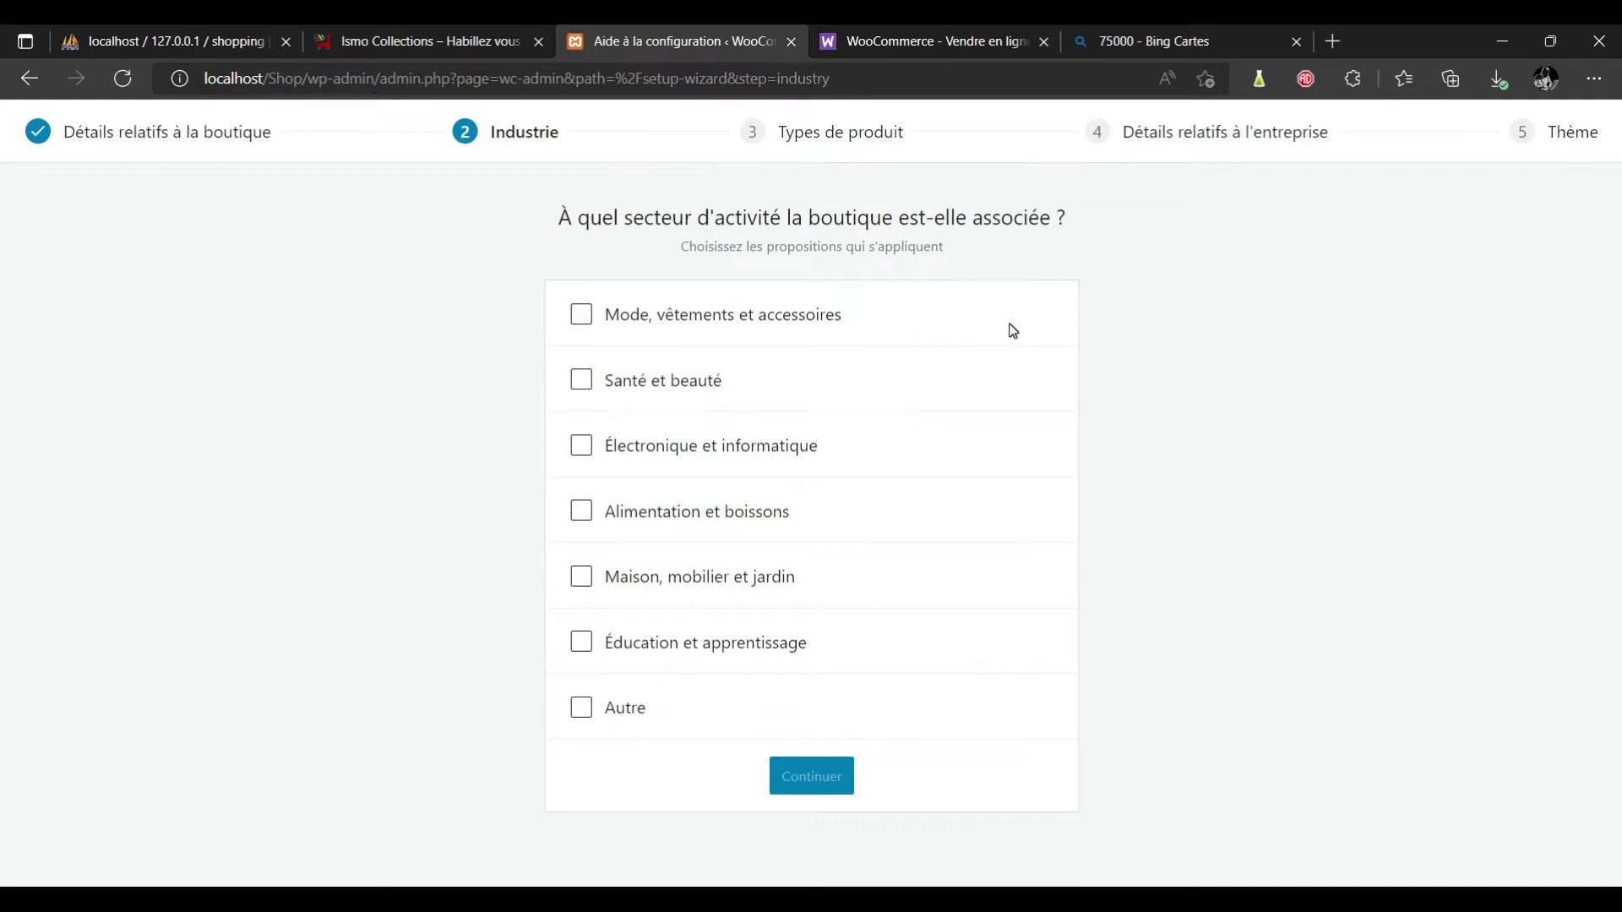
Choose Mode, Électronique and Éducation as the store's industries.
left_click(582, 446)
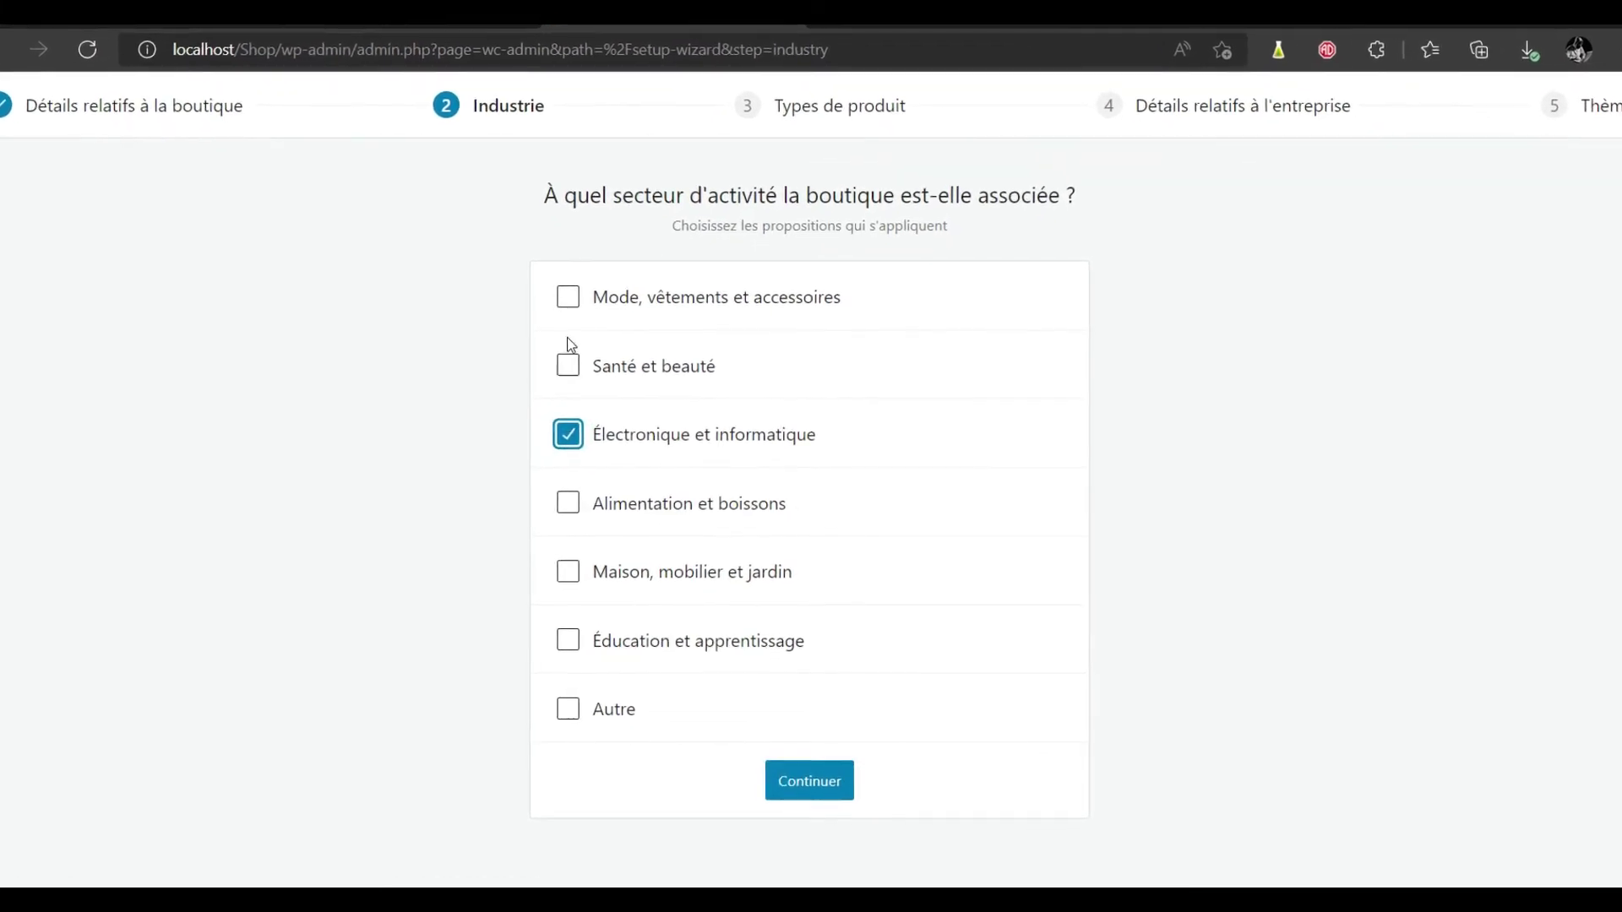
left_click(567, 297)
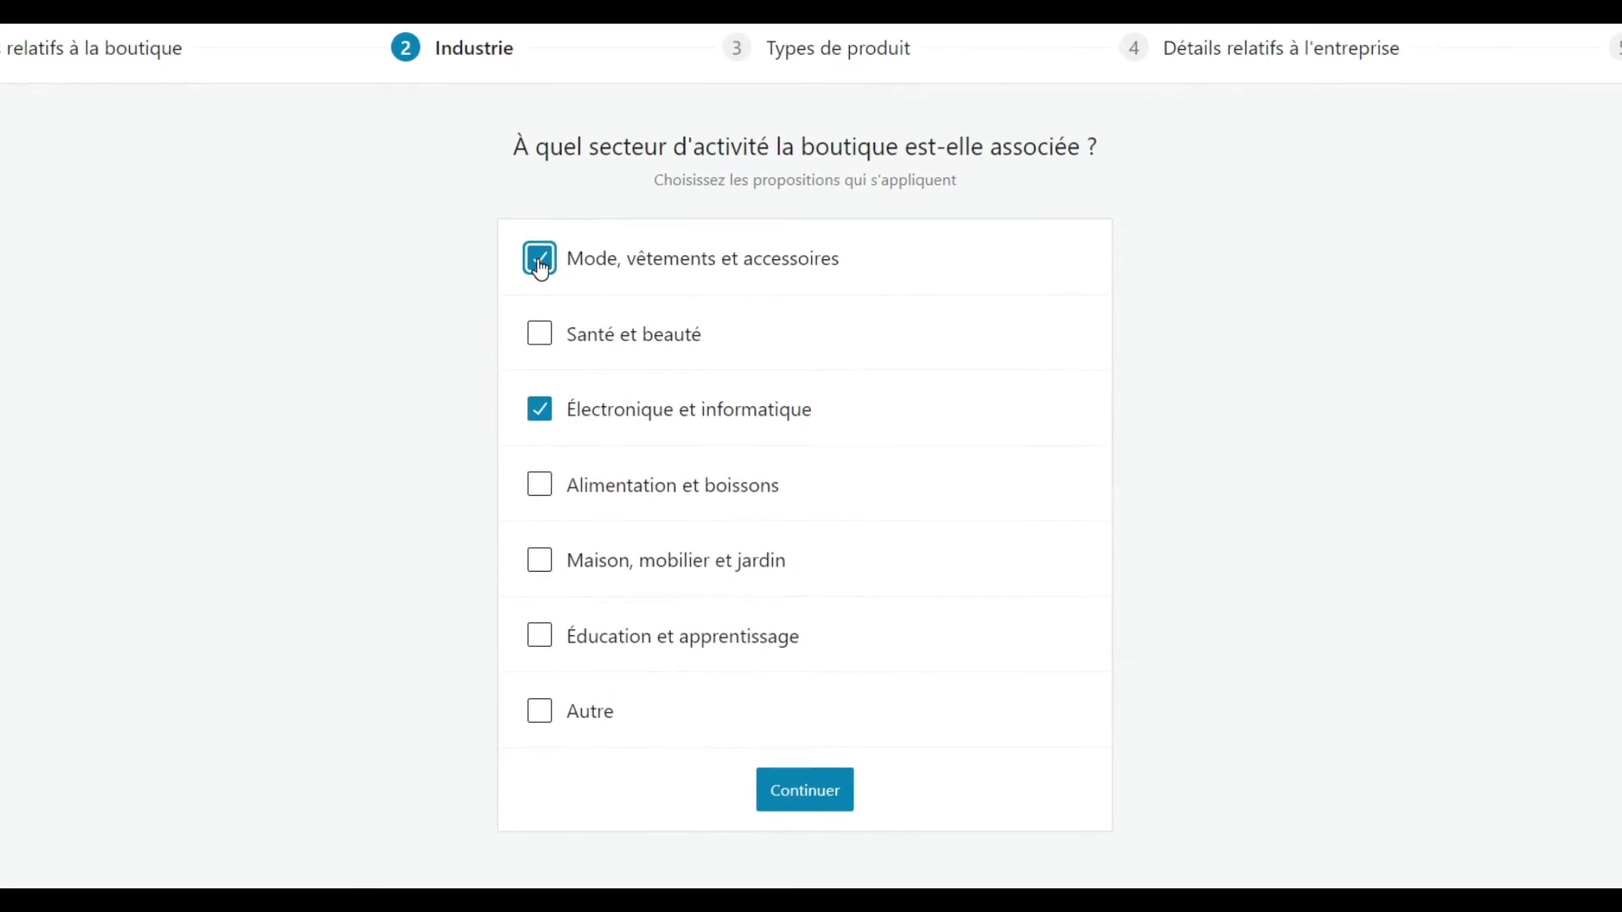
left_click(532, 638)
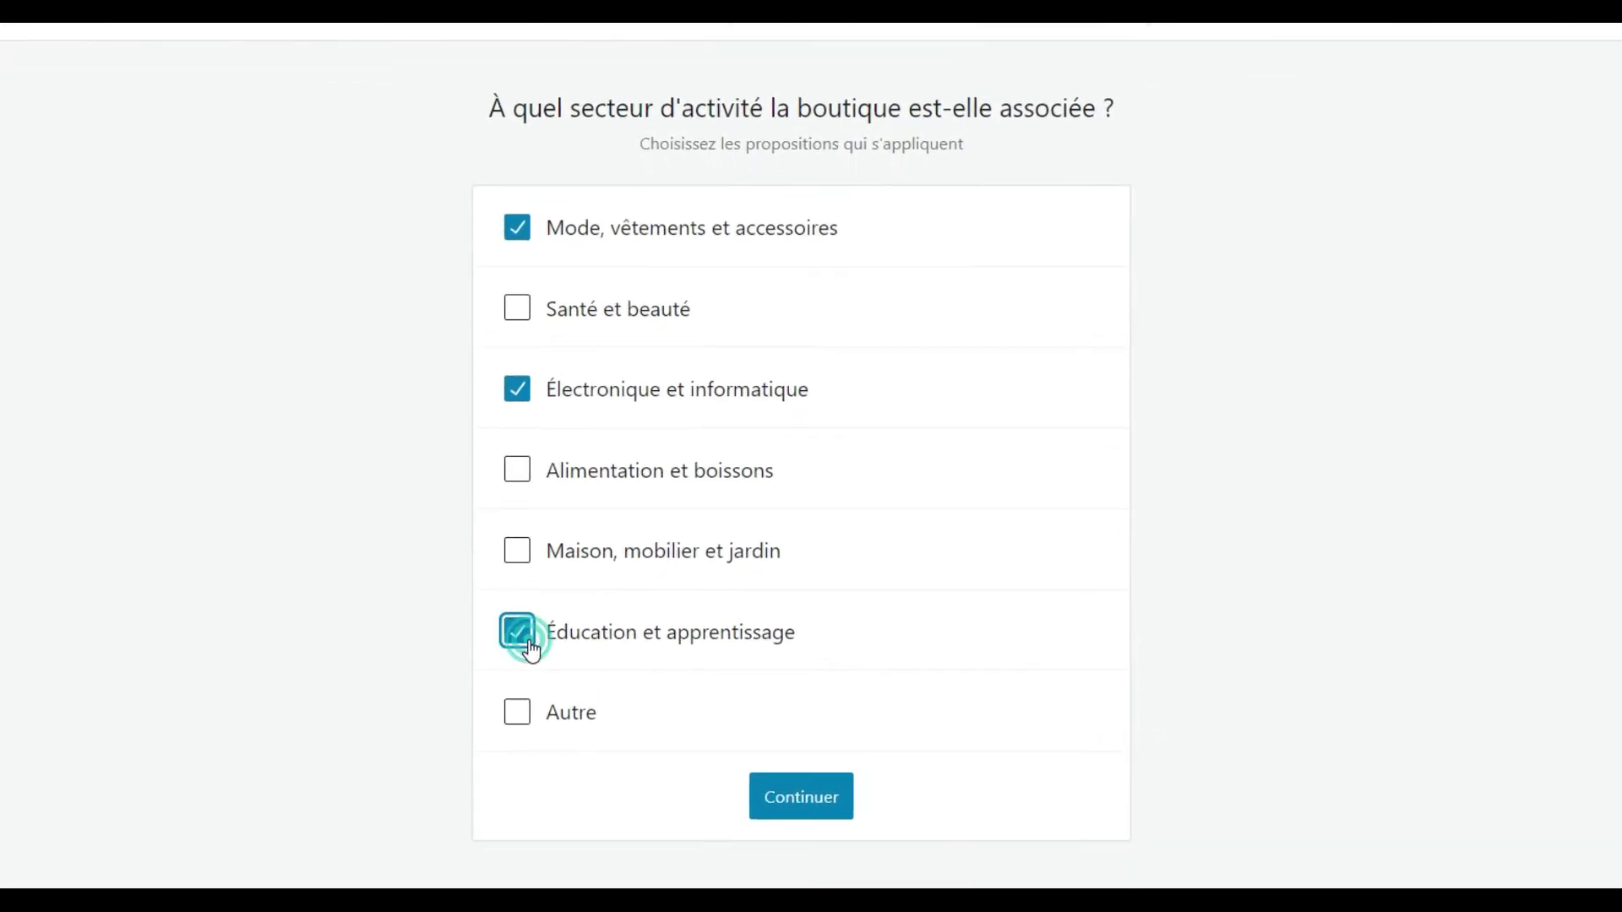
left_click(813, 809)
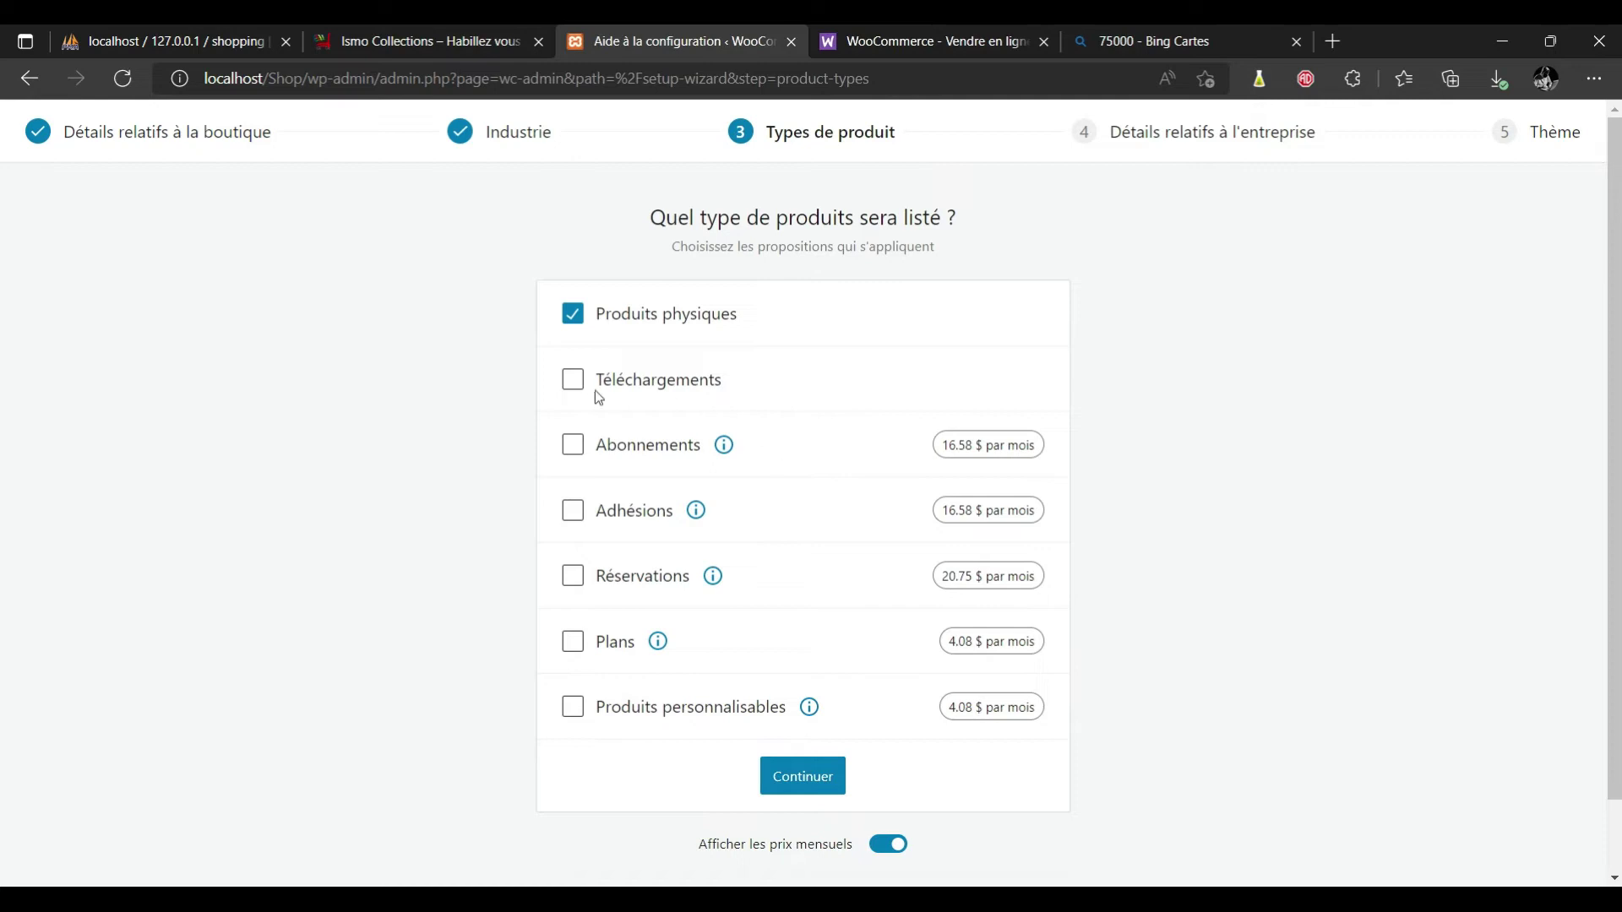
Add Téléchargements, Abonnements, Réservations and Produits personnalisables as product types.
left_click(573, 382)
left_click(575, 454)
left_click(573, 577)
left_click(574, 710)
left_click(826, 779)
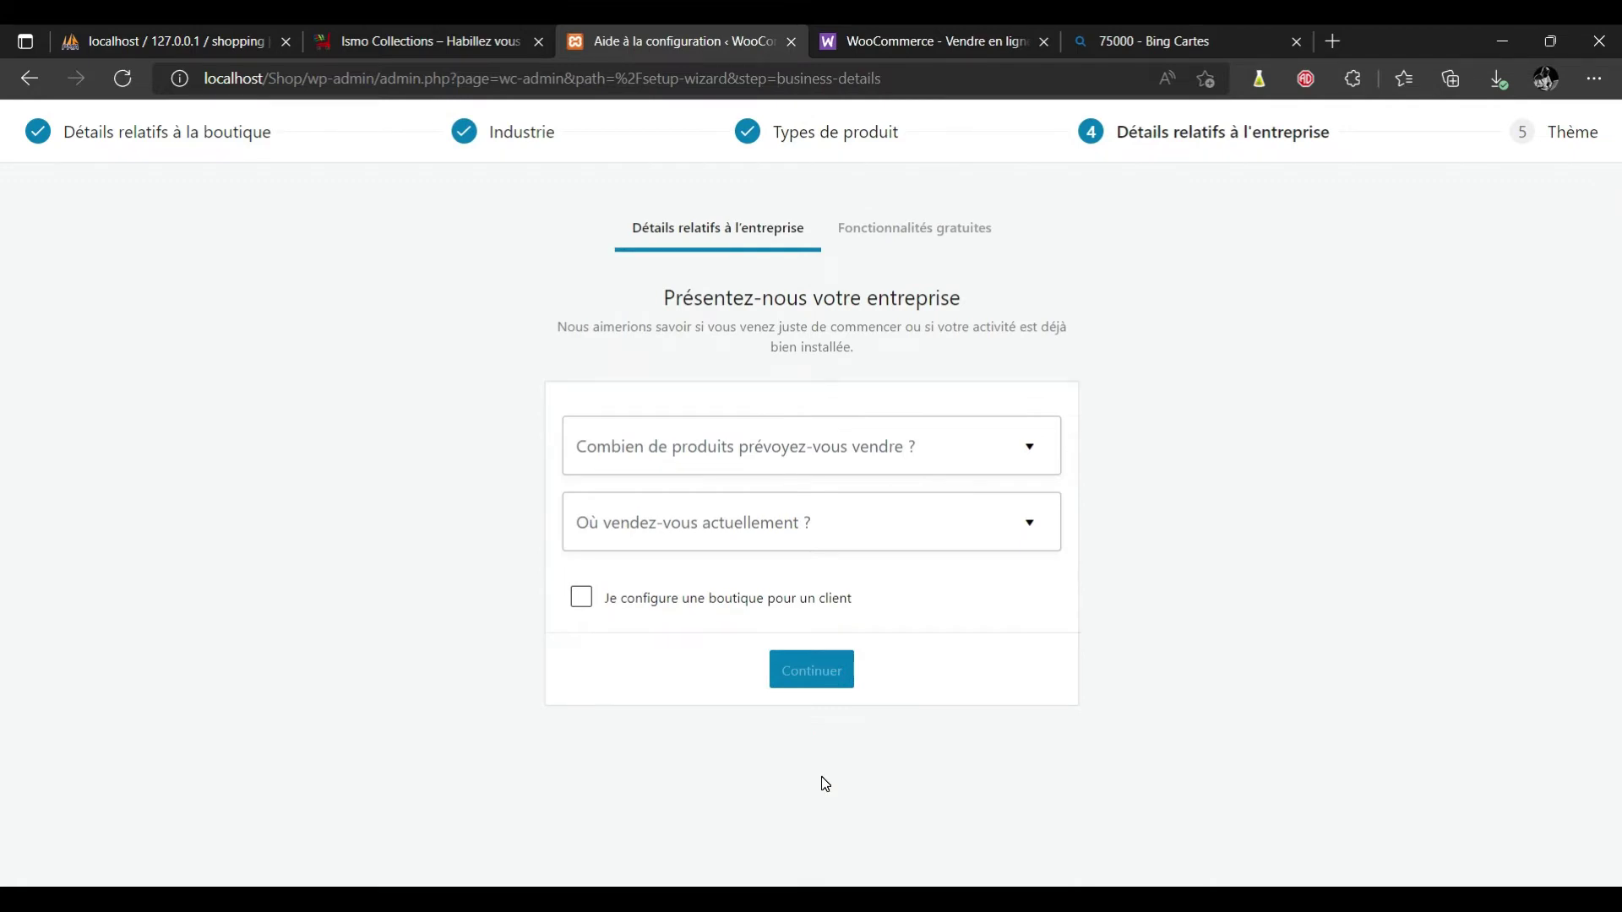
Record 'Je n'ai pas encore de produits' and no other sales channel, then accept the free business features.
left_click(1032, 449)
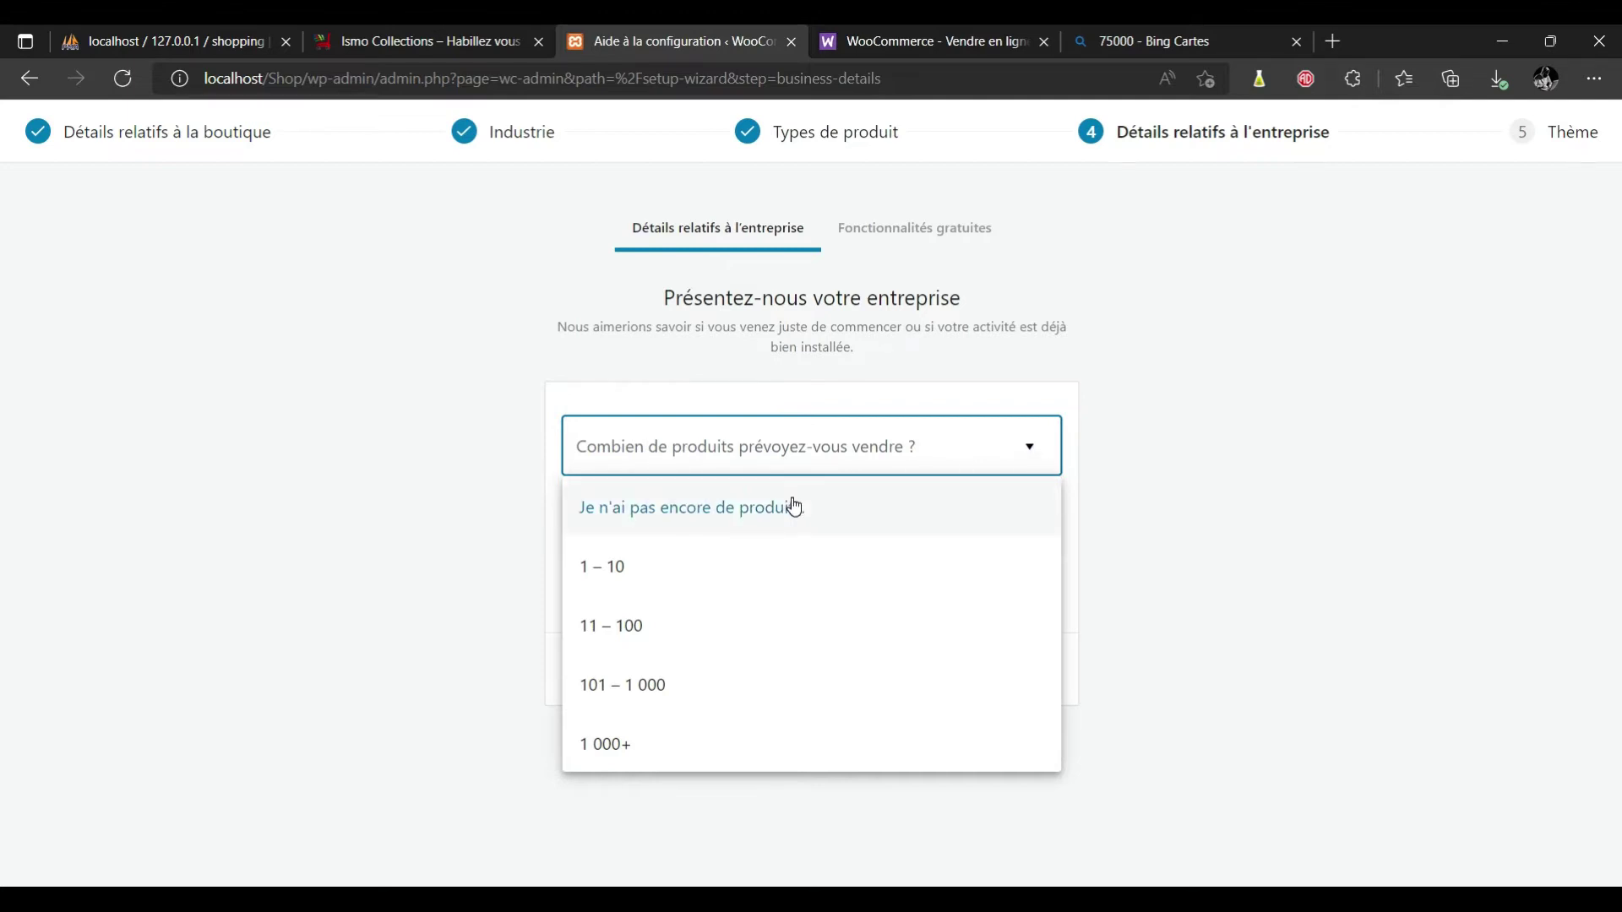
left_click(794, 507)
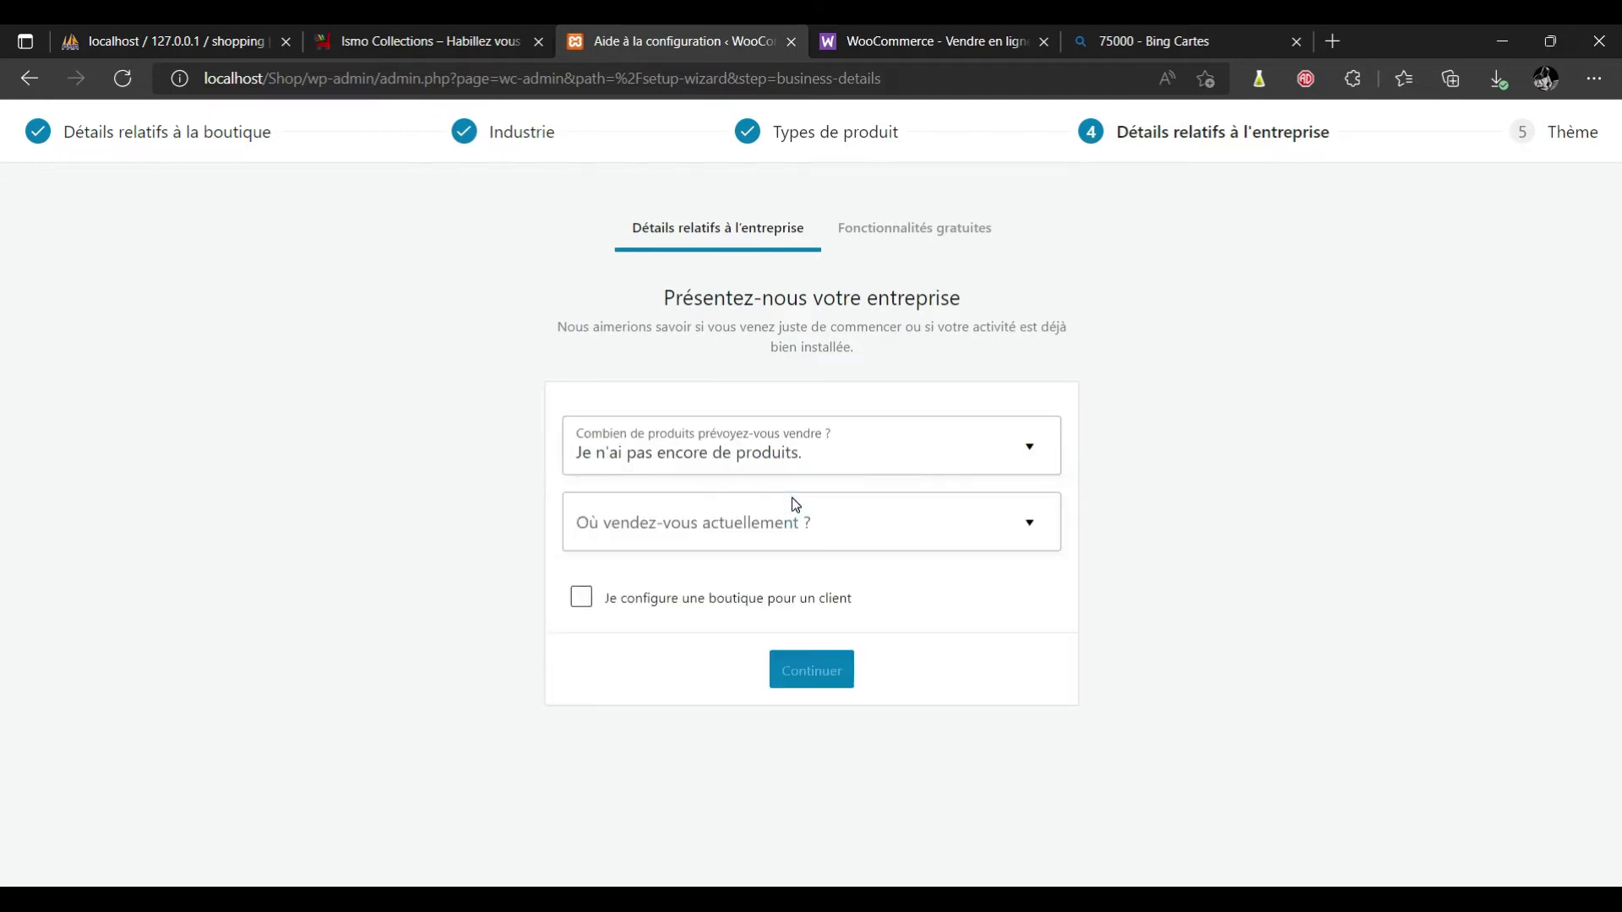
left_click(1039, 528)
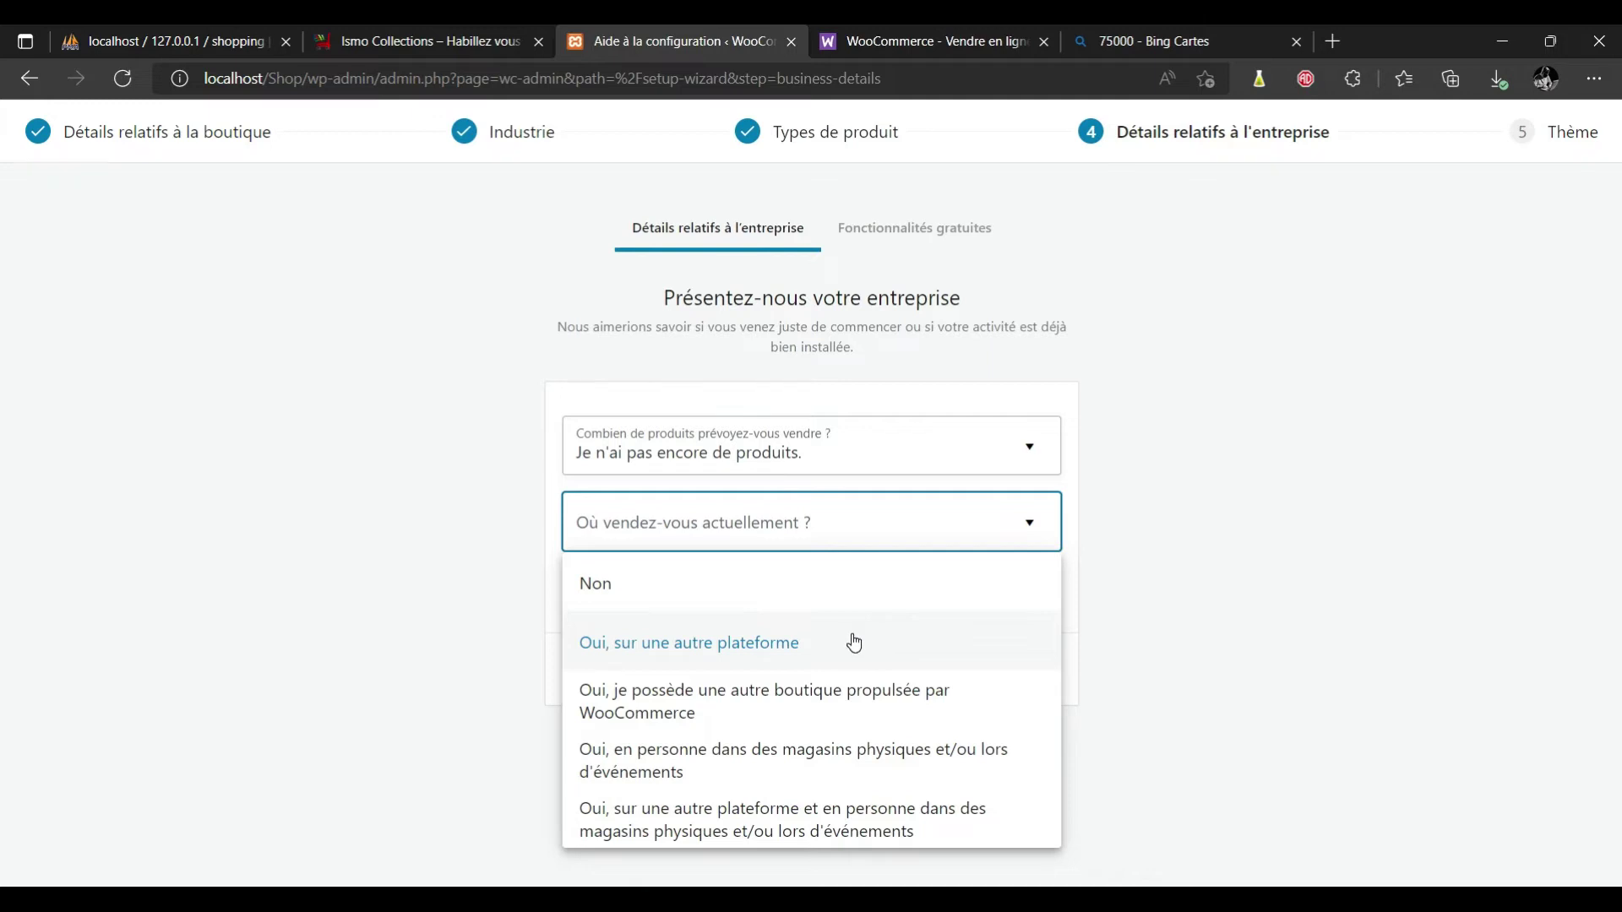
left_click(836, 584)
left_click(812, 667)
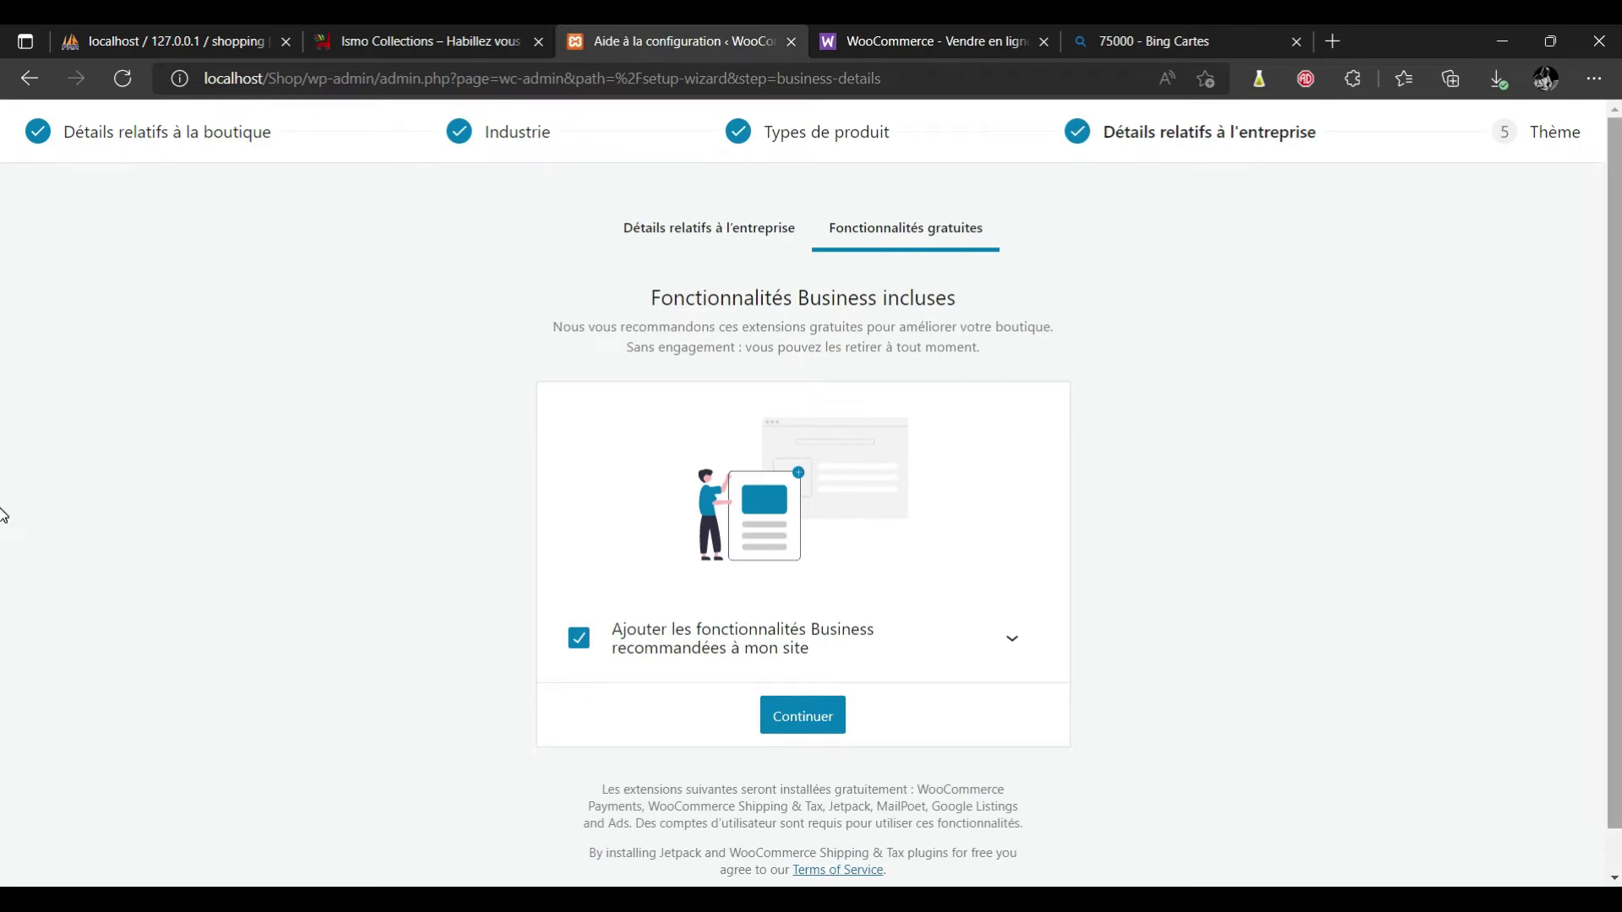
scroll(3, 583, "down", 1)
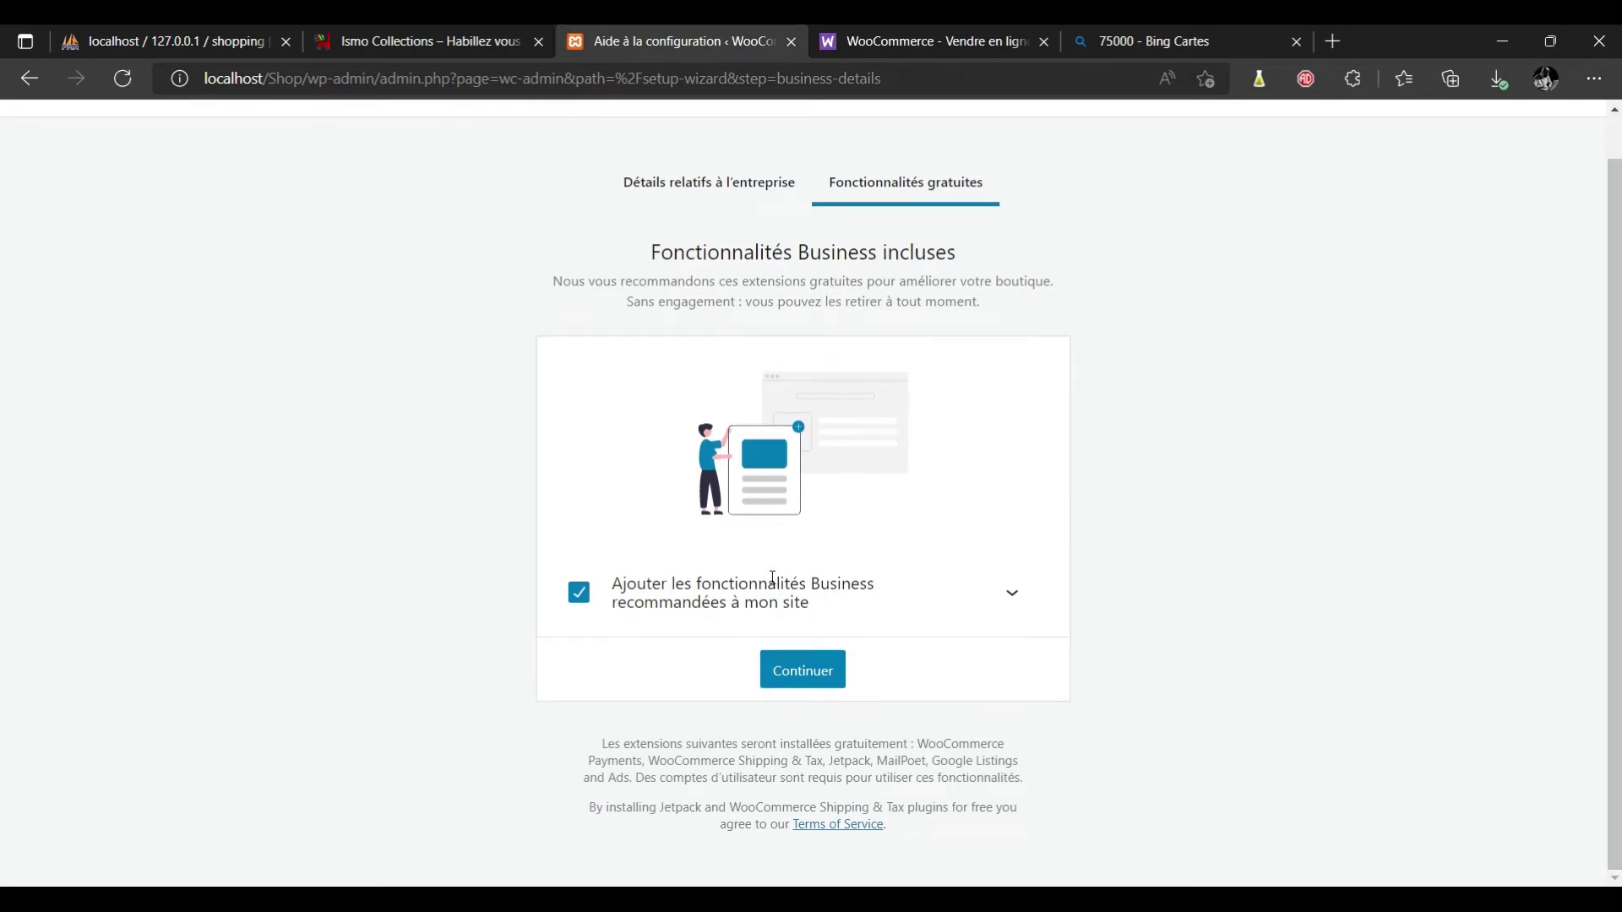
left_click(809, 672)
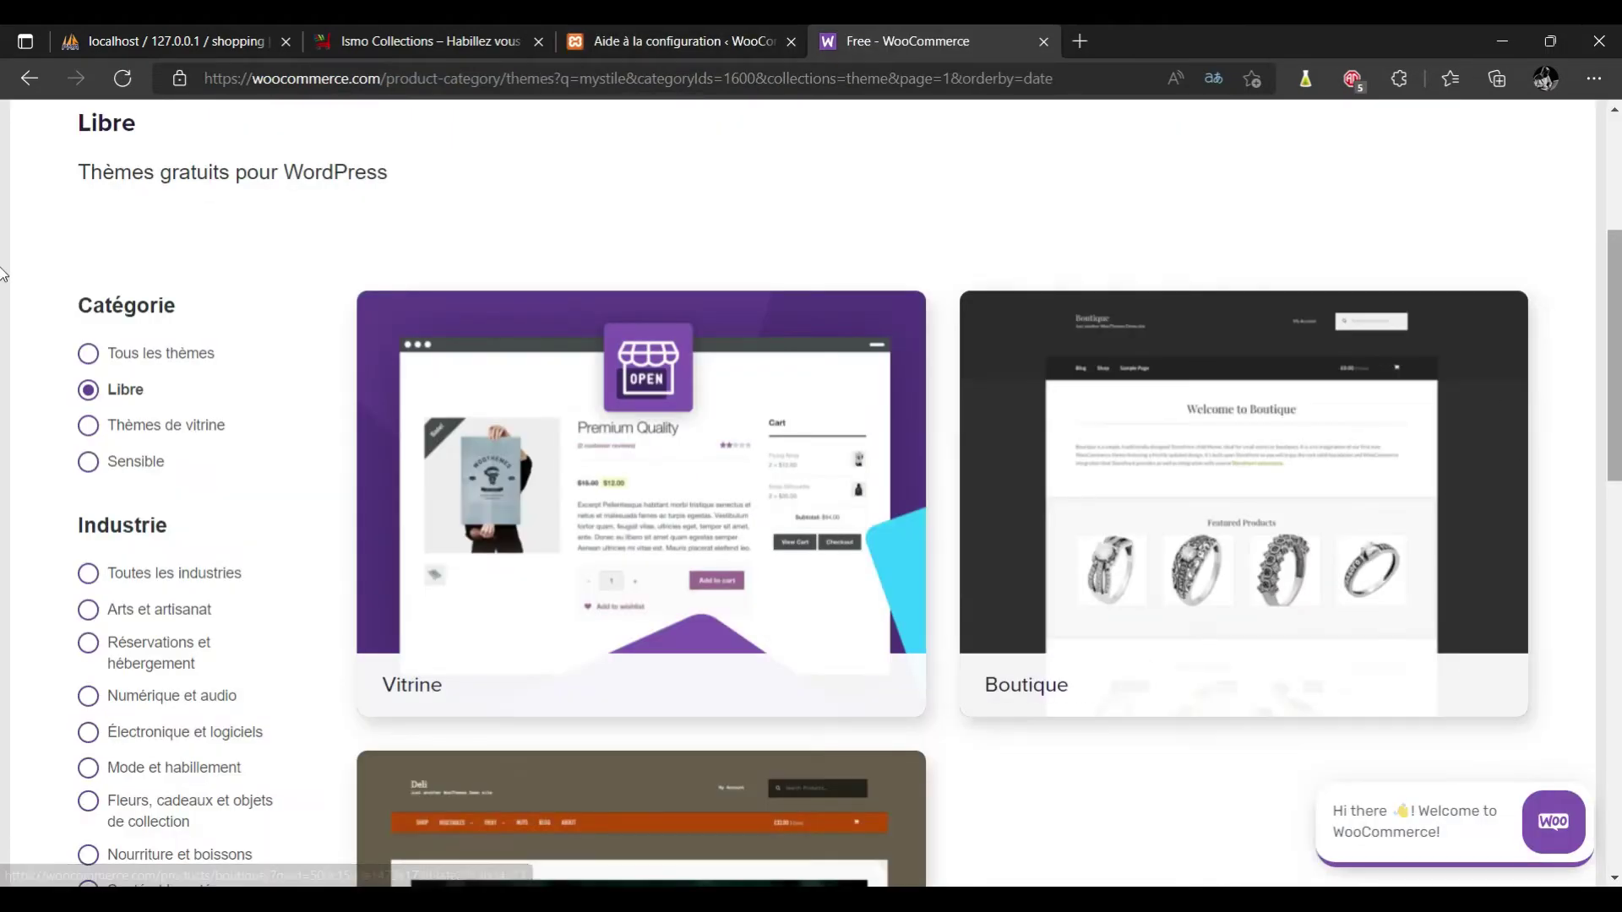
Look over the setup wizard's theme step listing Twenty Twenty-Two and Storefront.
scroll(2, 182, "up", 3)
scroll(2, 182, "up", 1)
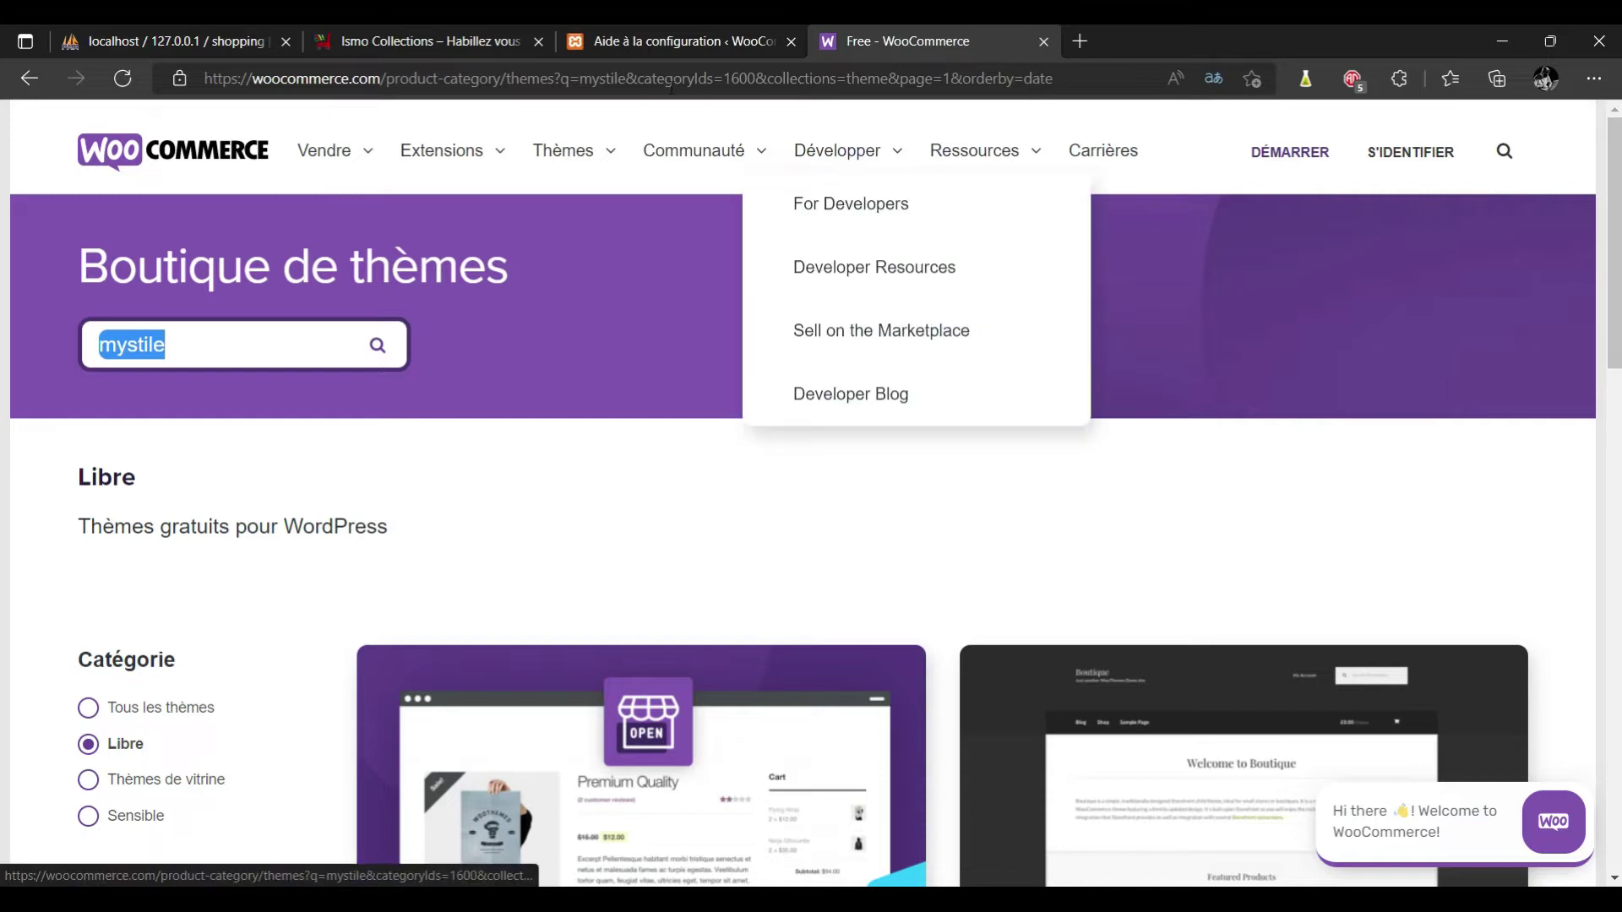
left_click(666, 32)
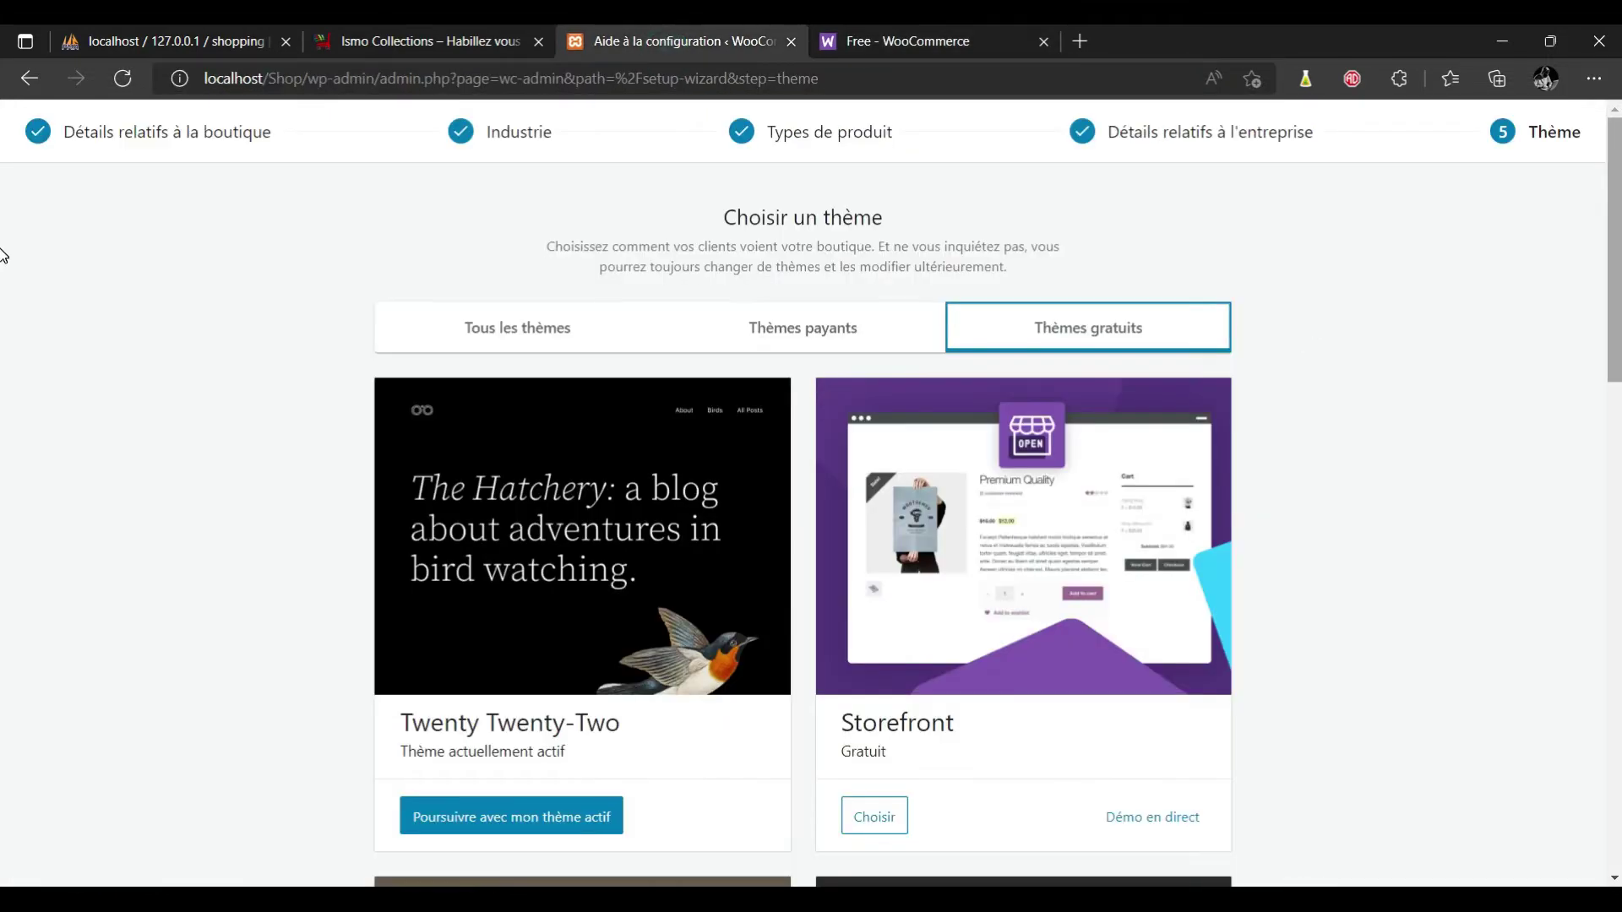
scroll(3, 254, "down", 4)
scroll(3, 366, "up", 4)
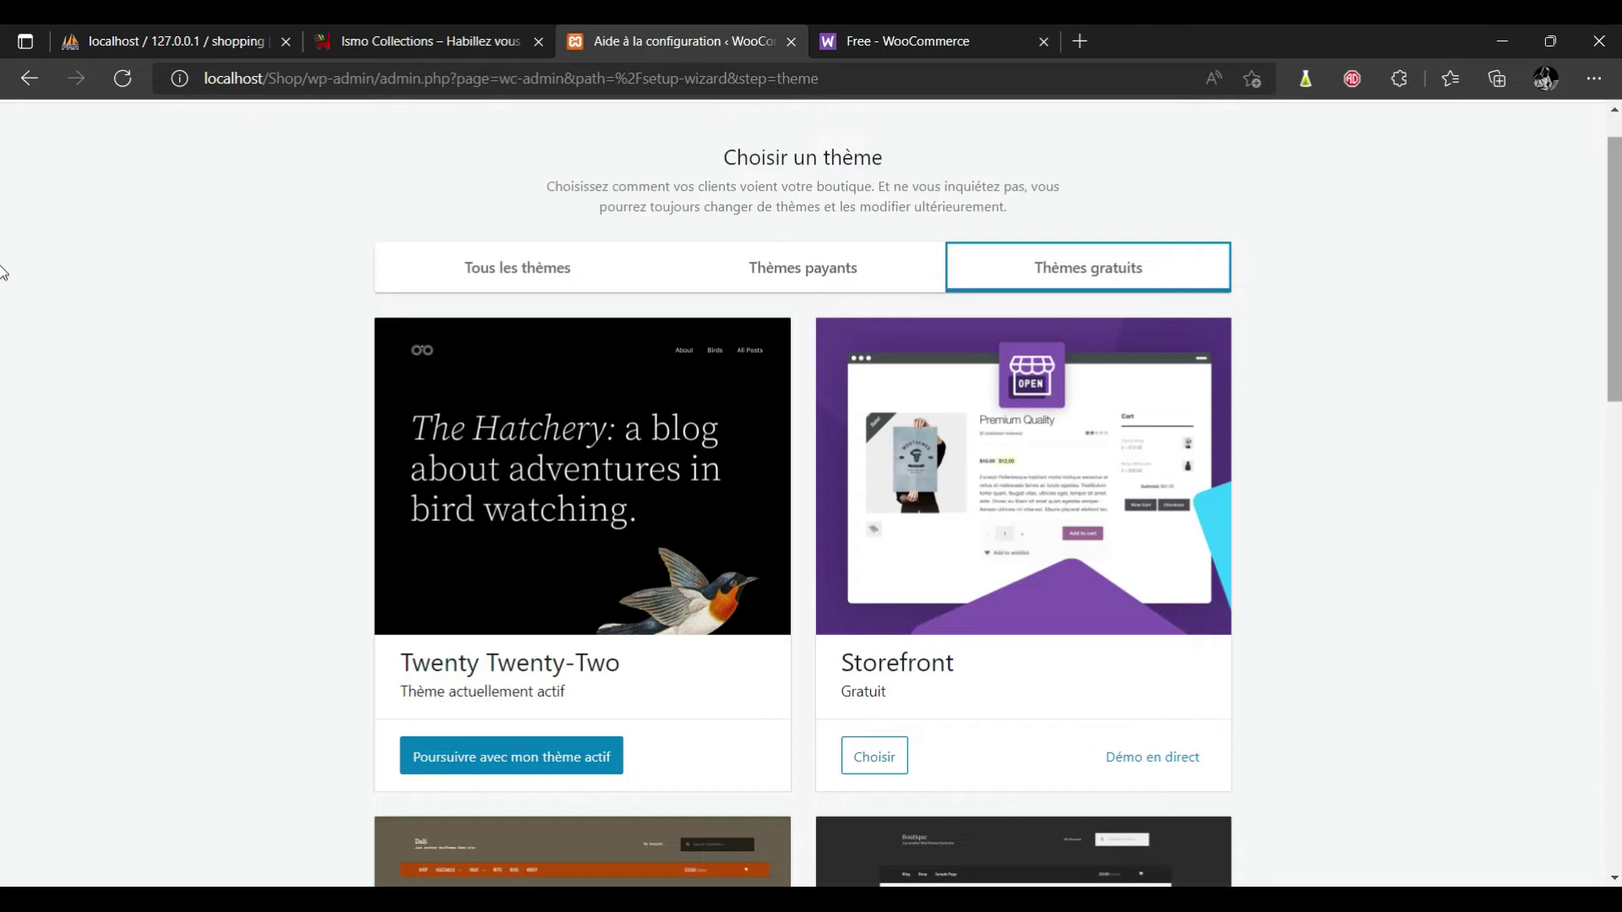
scroll(2, 287, "down", 2)
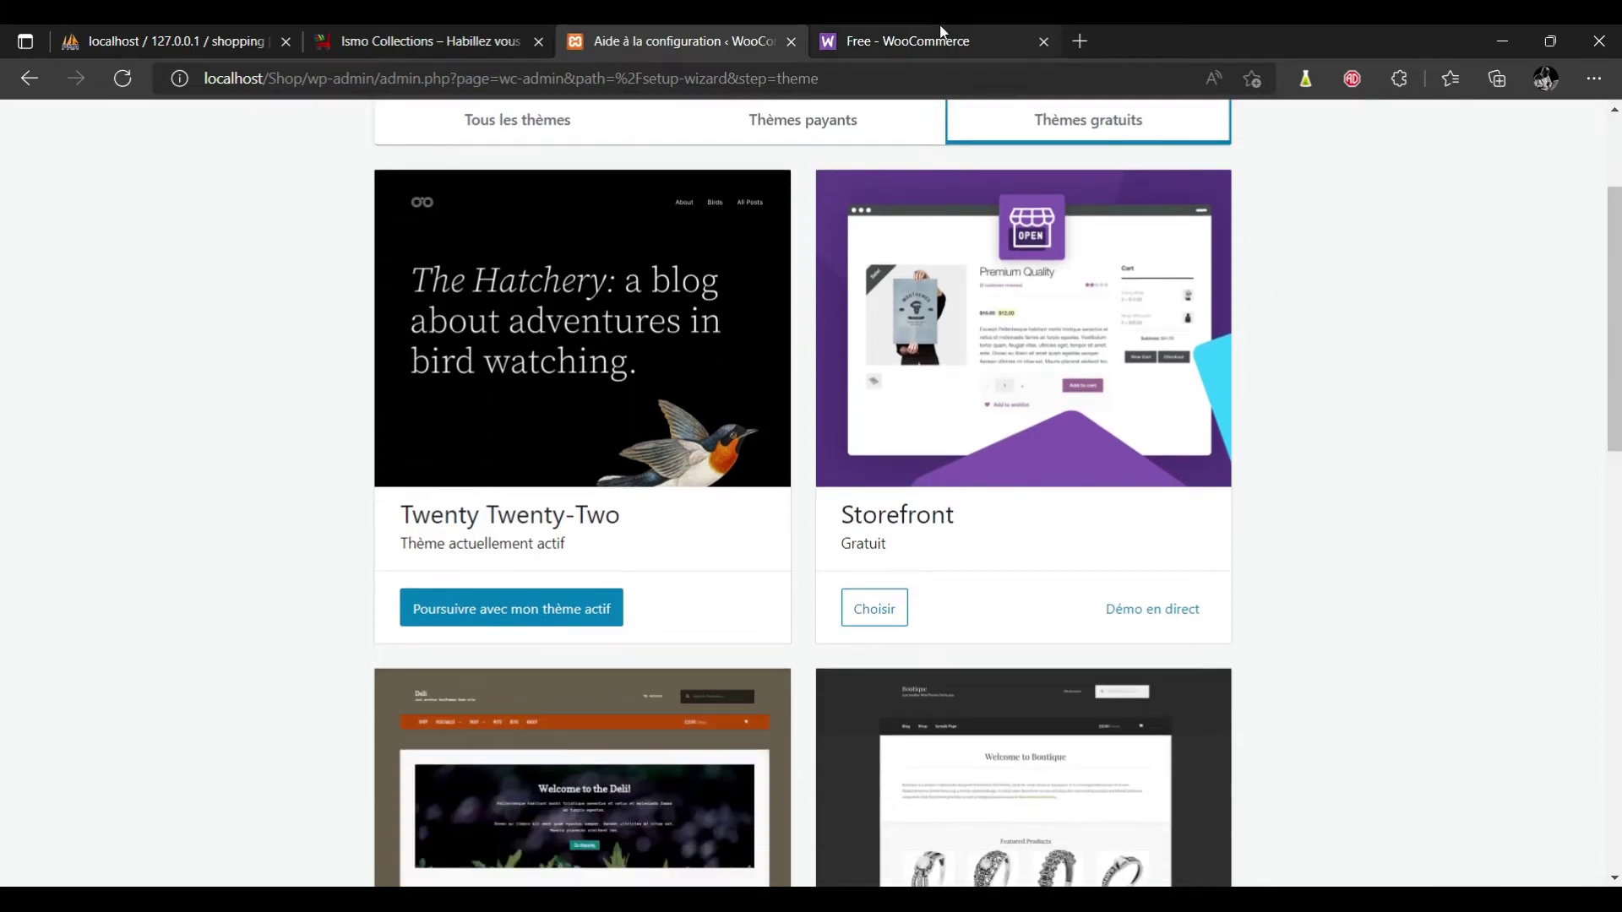
Compare the WooCommerce.com free themes with the existing Boutique shop, then return to Thèmes gratuits.
left_click(921, 40)
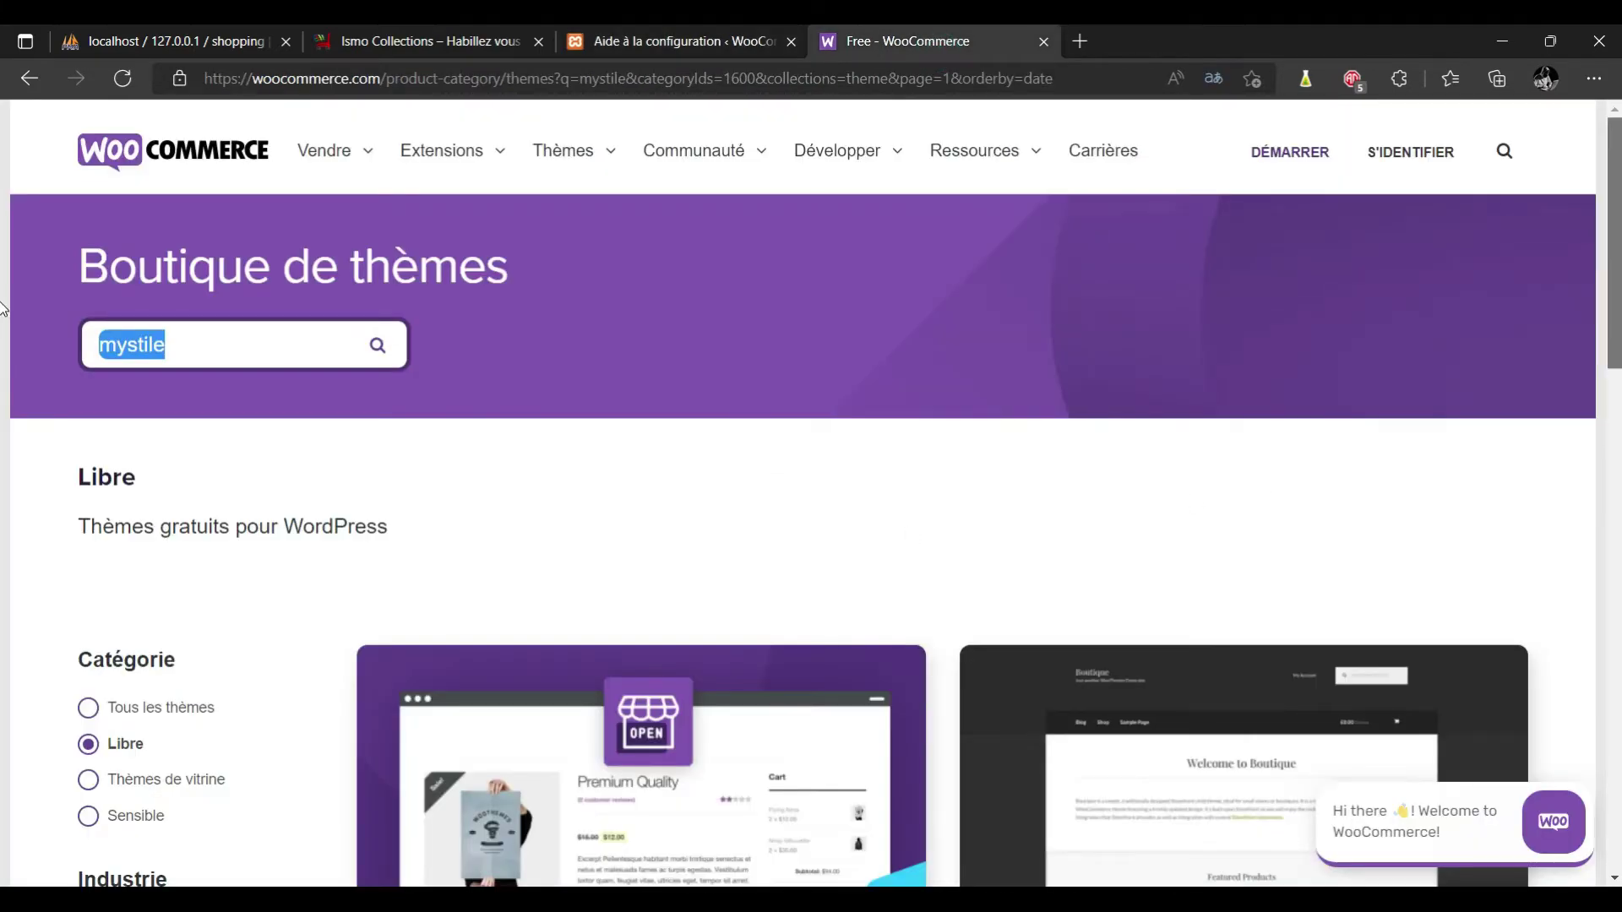
scroll(662, 492, "down", 5)
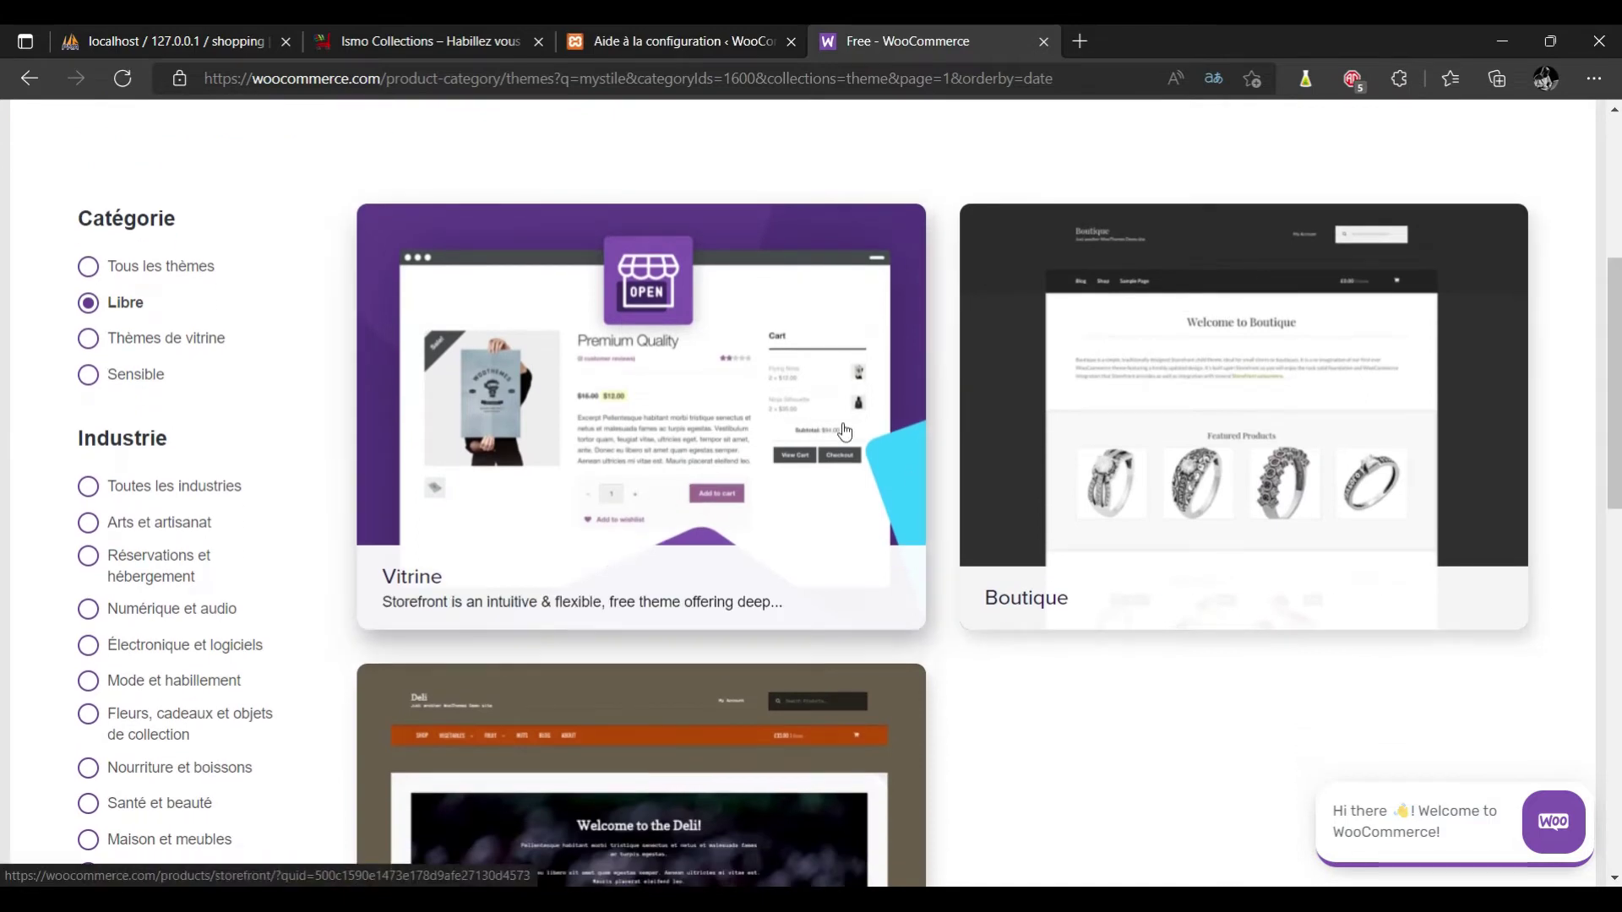
scroll(3, 477, "down", 3)
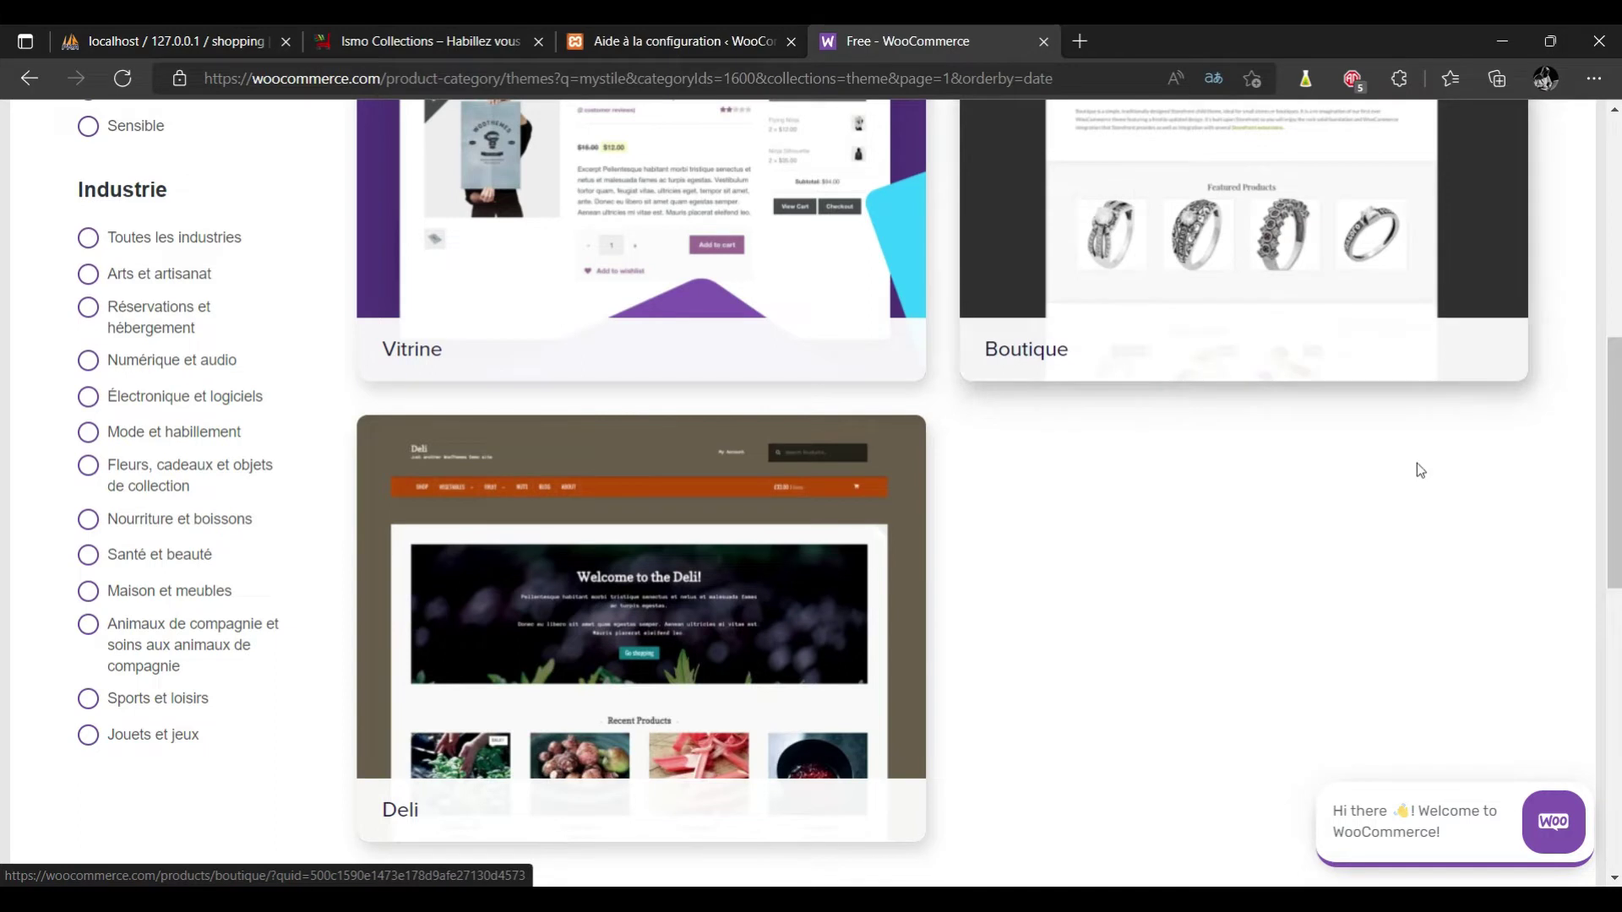
scroll(1196, 307, "up", 1)
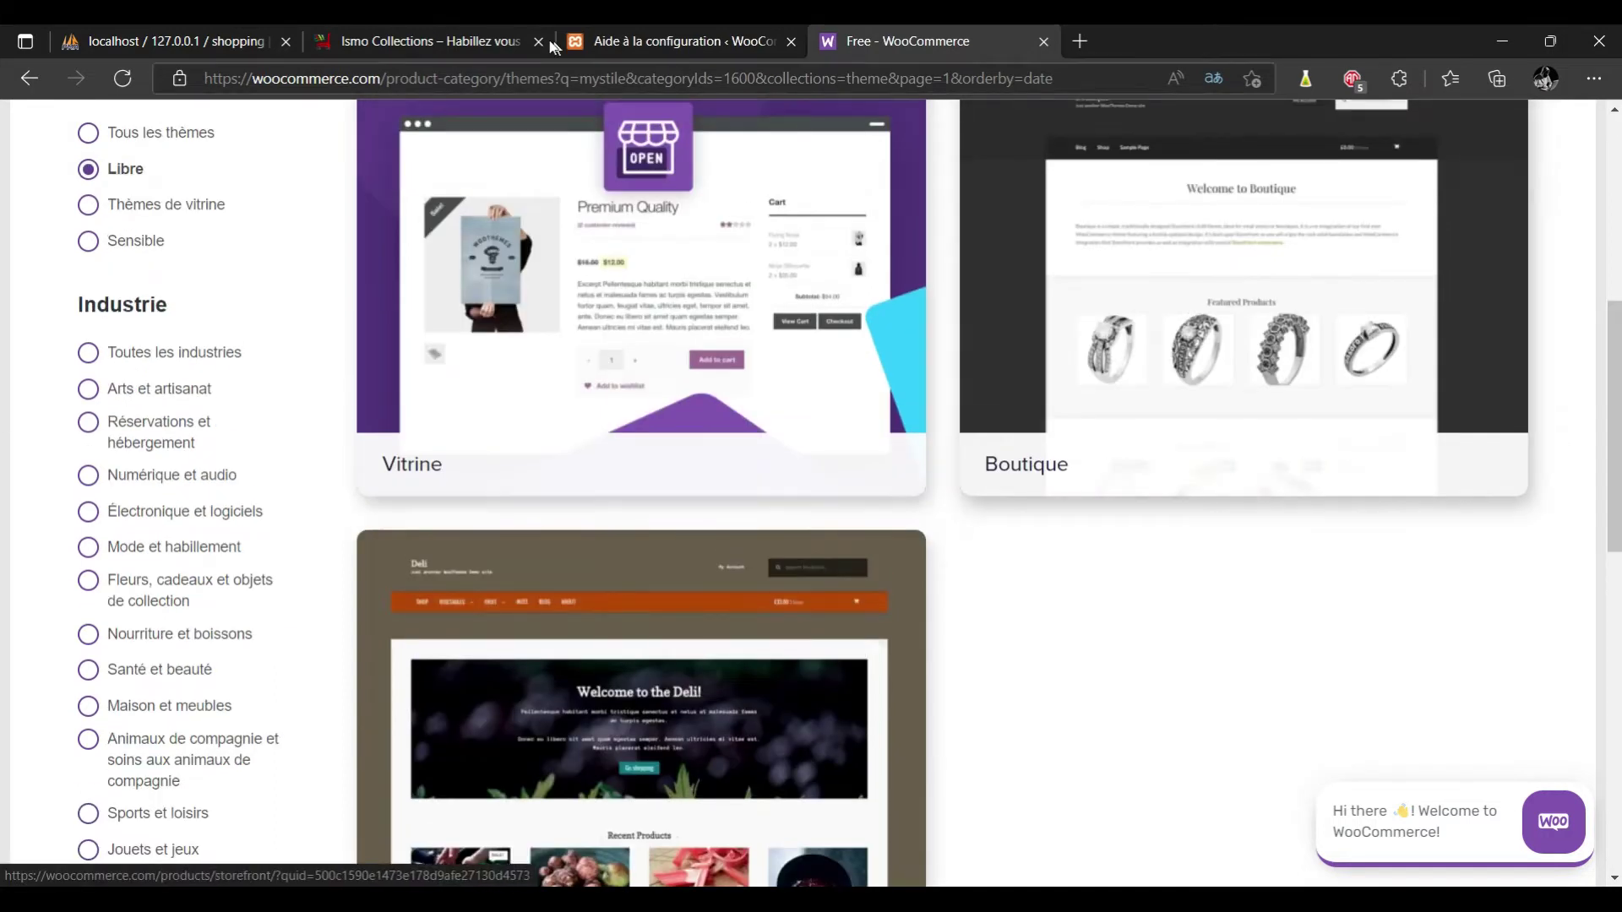
left_click(454, 44)
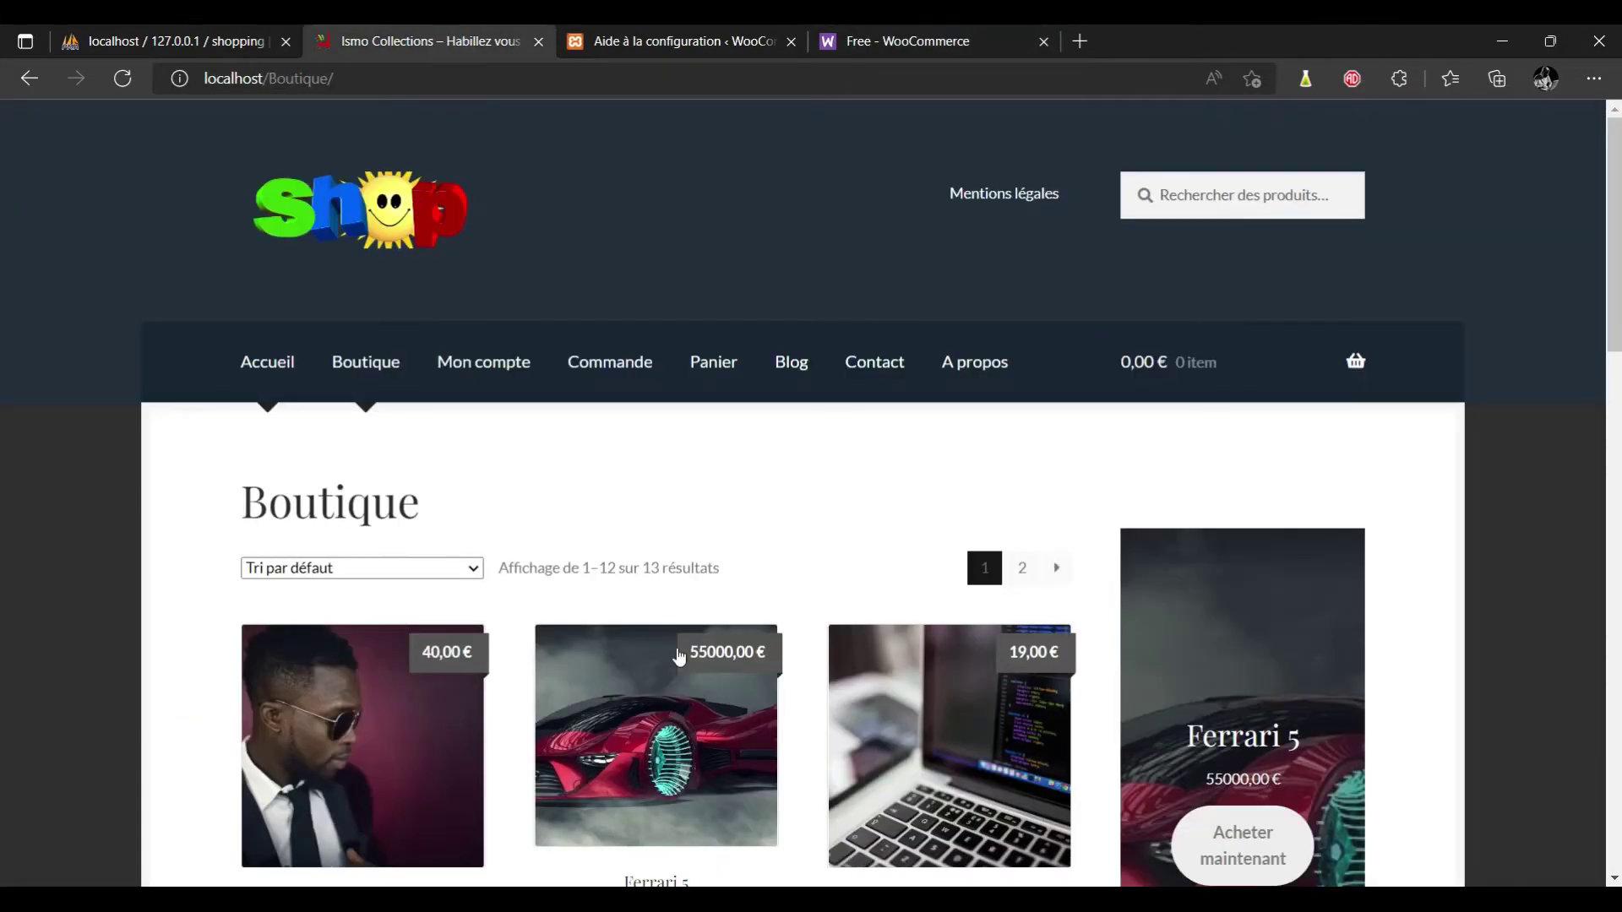
scroll(680, 657, "down", 2)
scroll(680, 657, "down", 7)
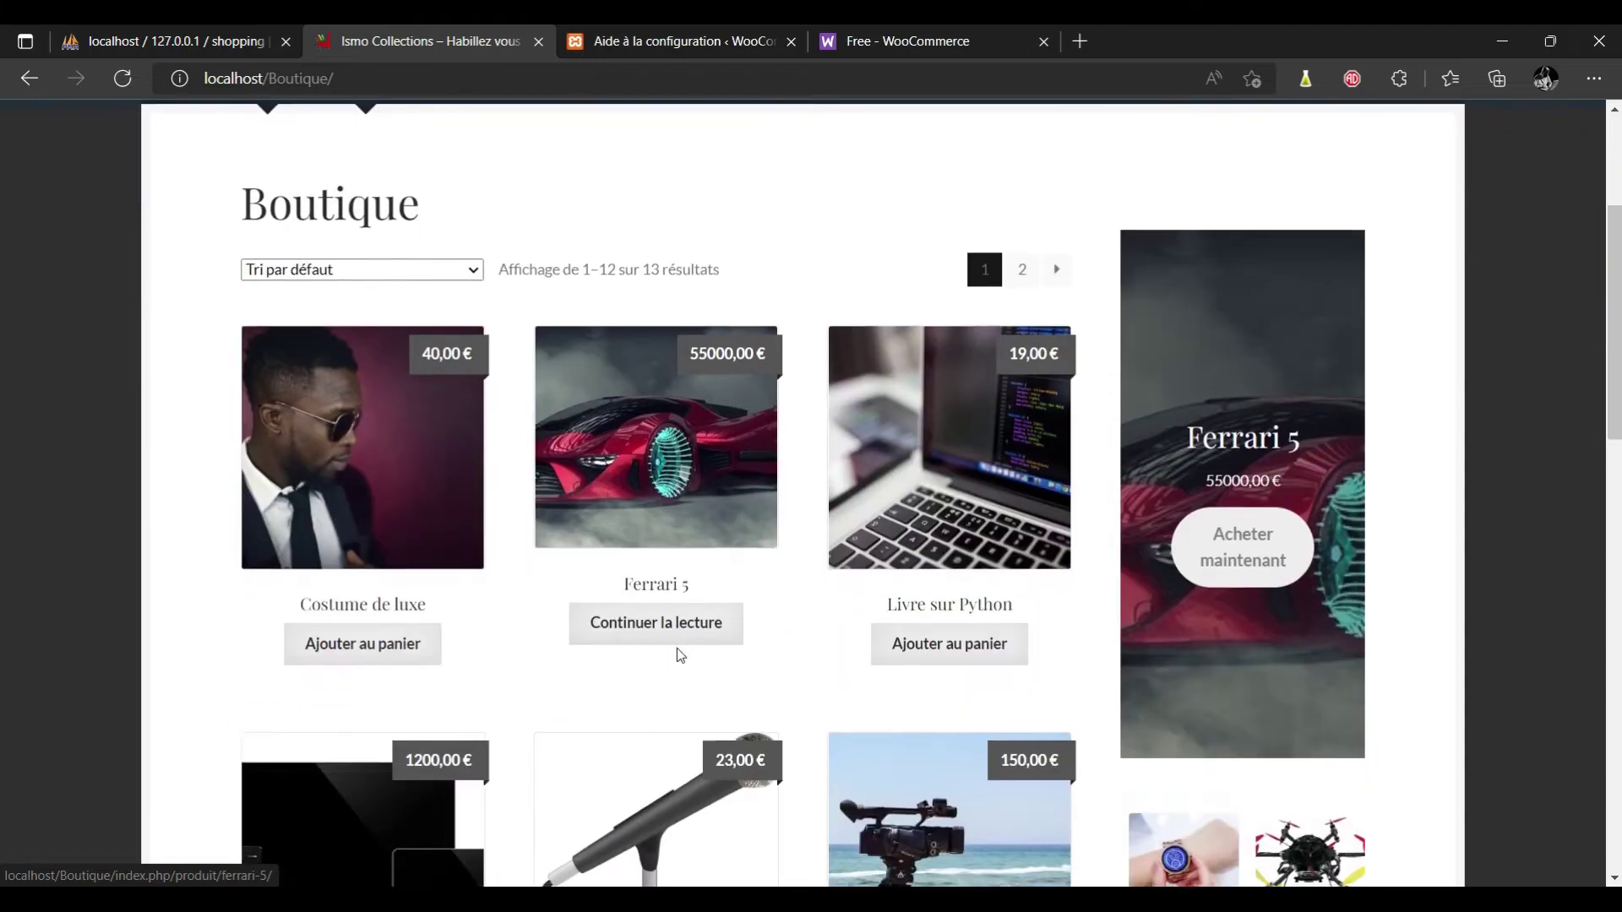
scroll(680, 655, "down", 10)
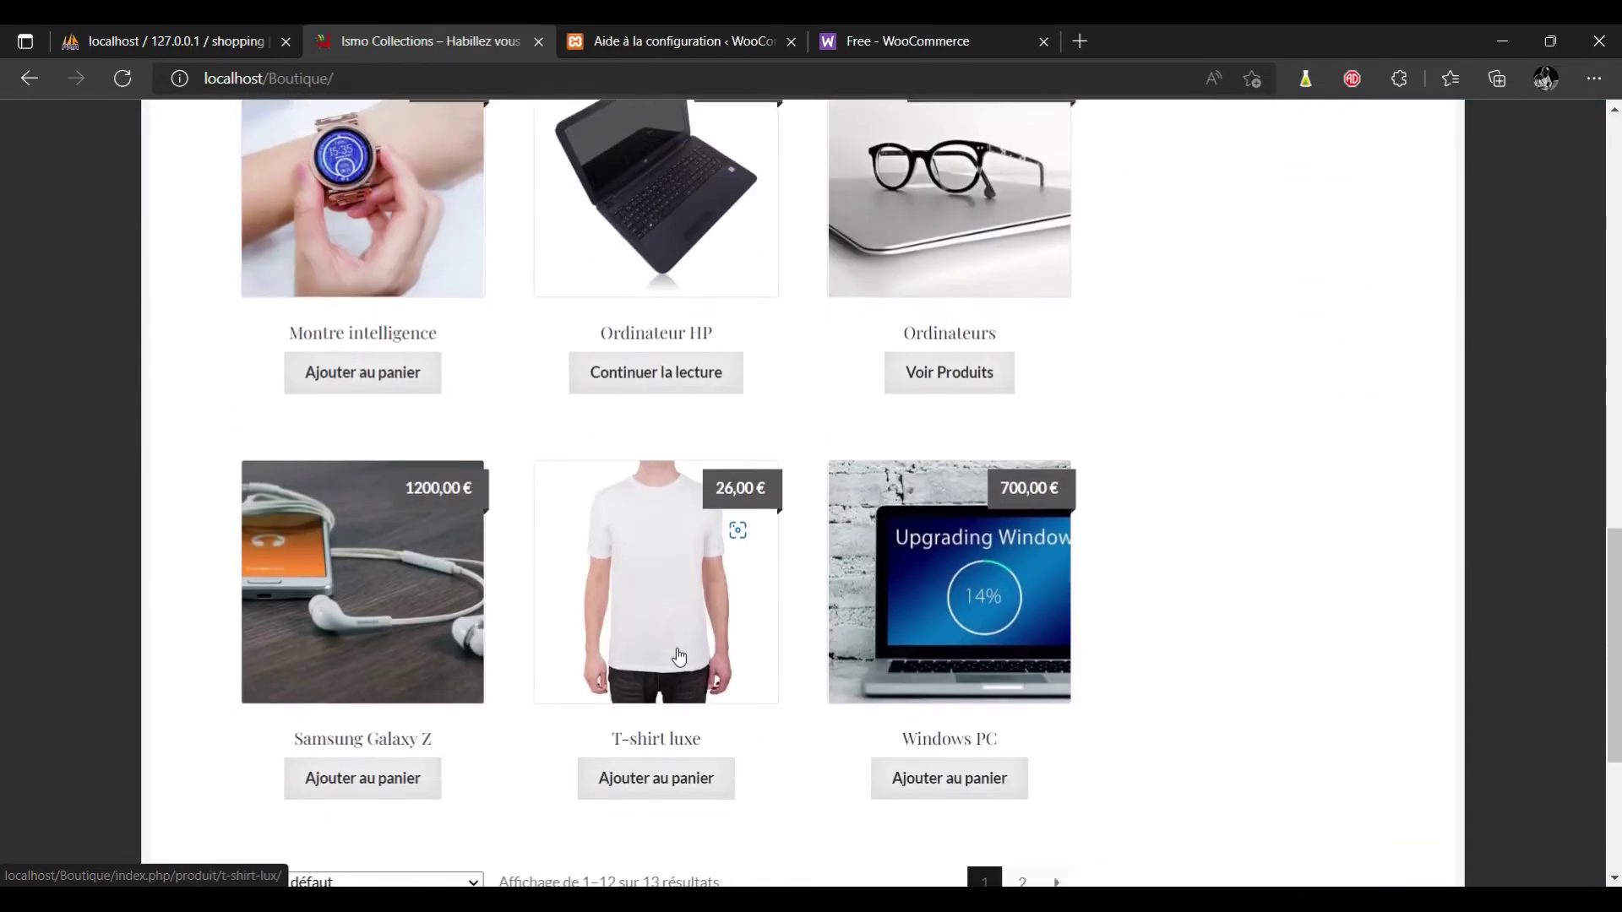
scroll(680, 656, "up", 20)
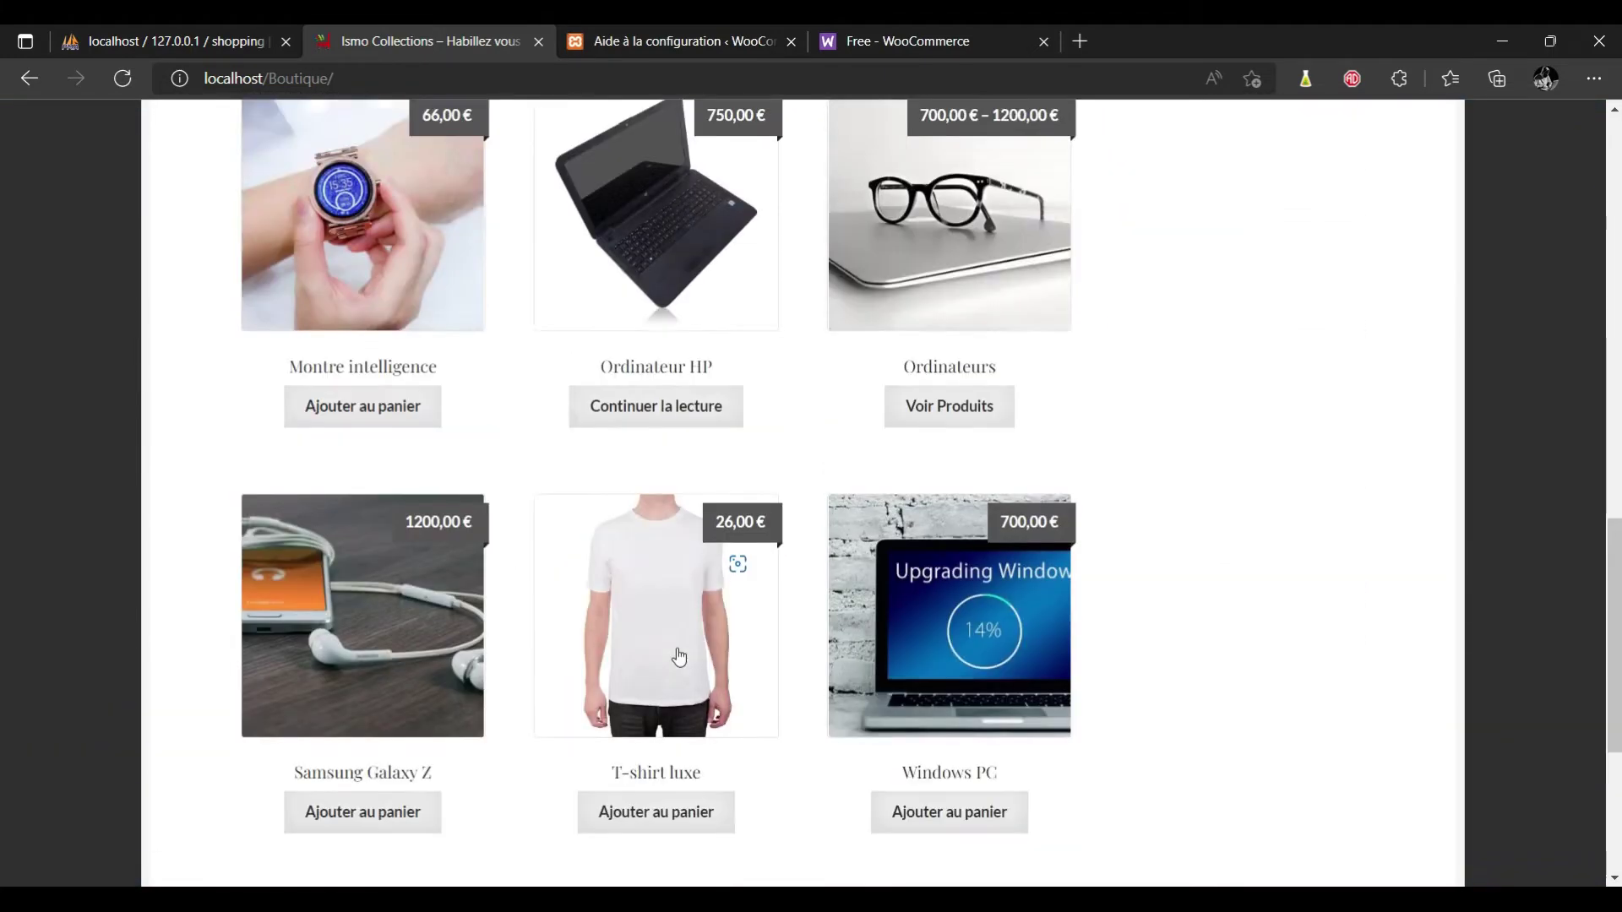
left_click(961, 42)
left_click(695, 38)
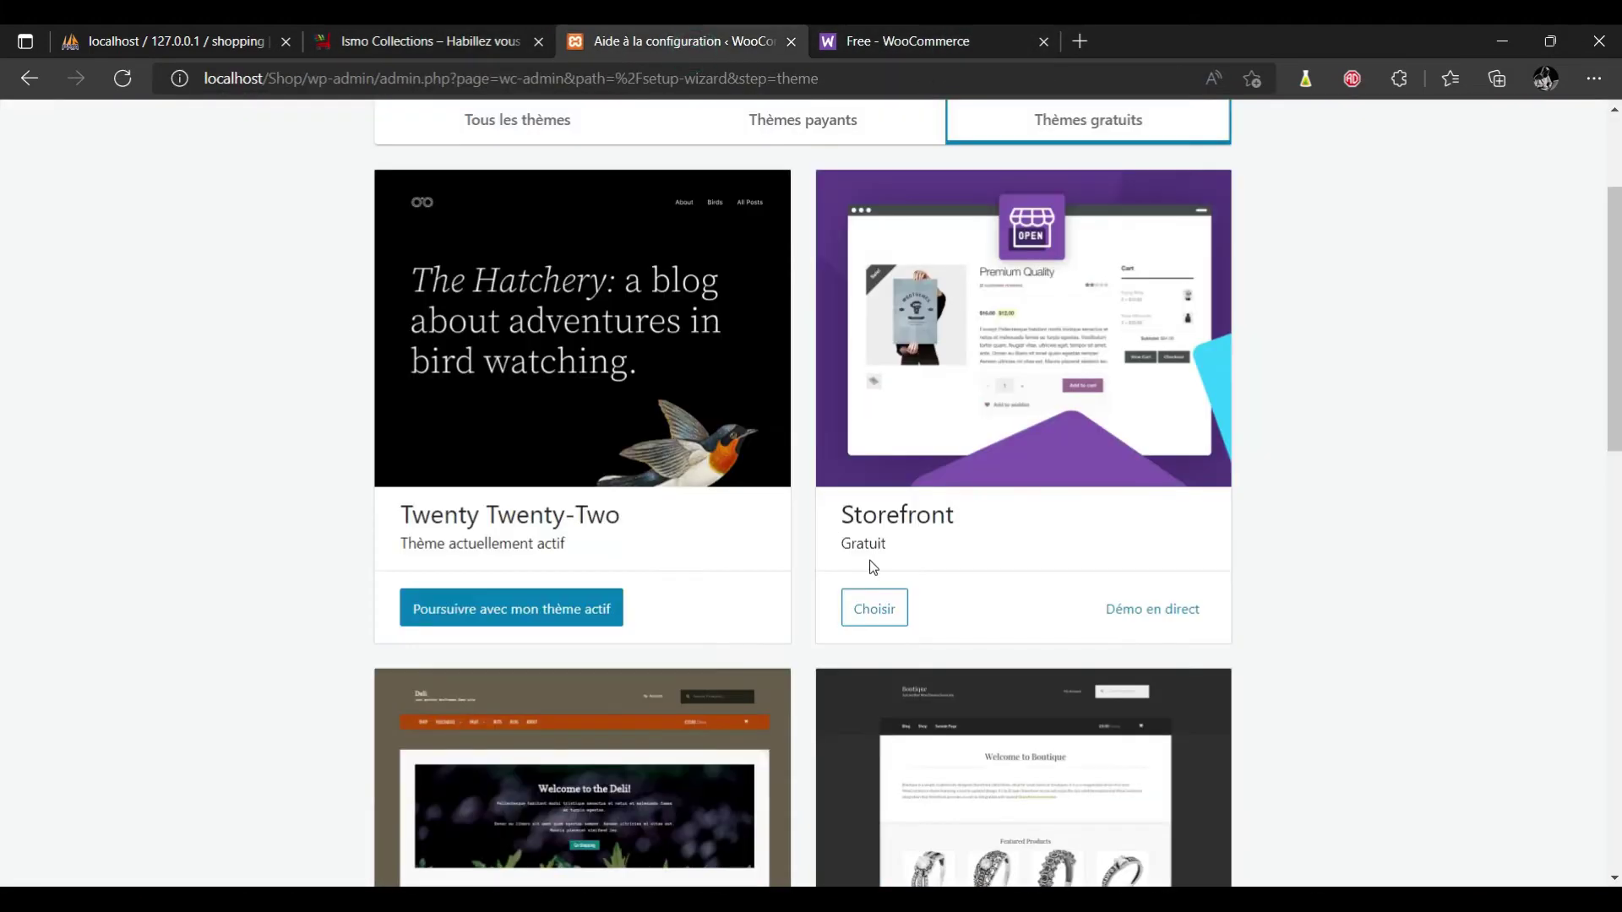
Install and activate the Storefront theme from the wizard.
left_click(874, 611)
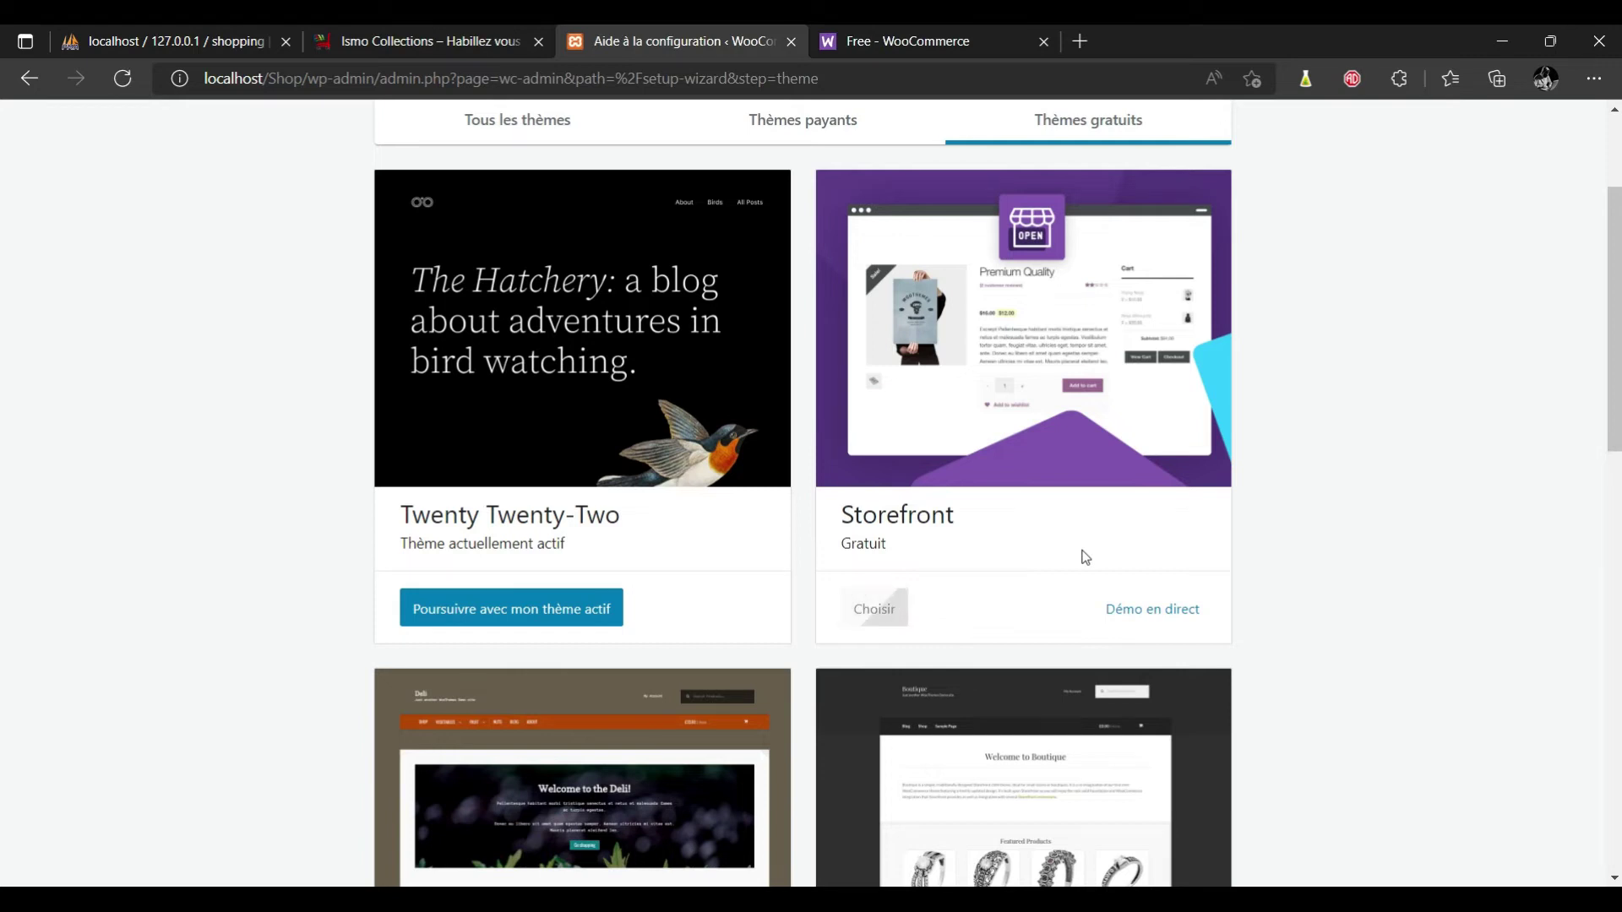
scroll(2, 388, "down", 12)
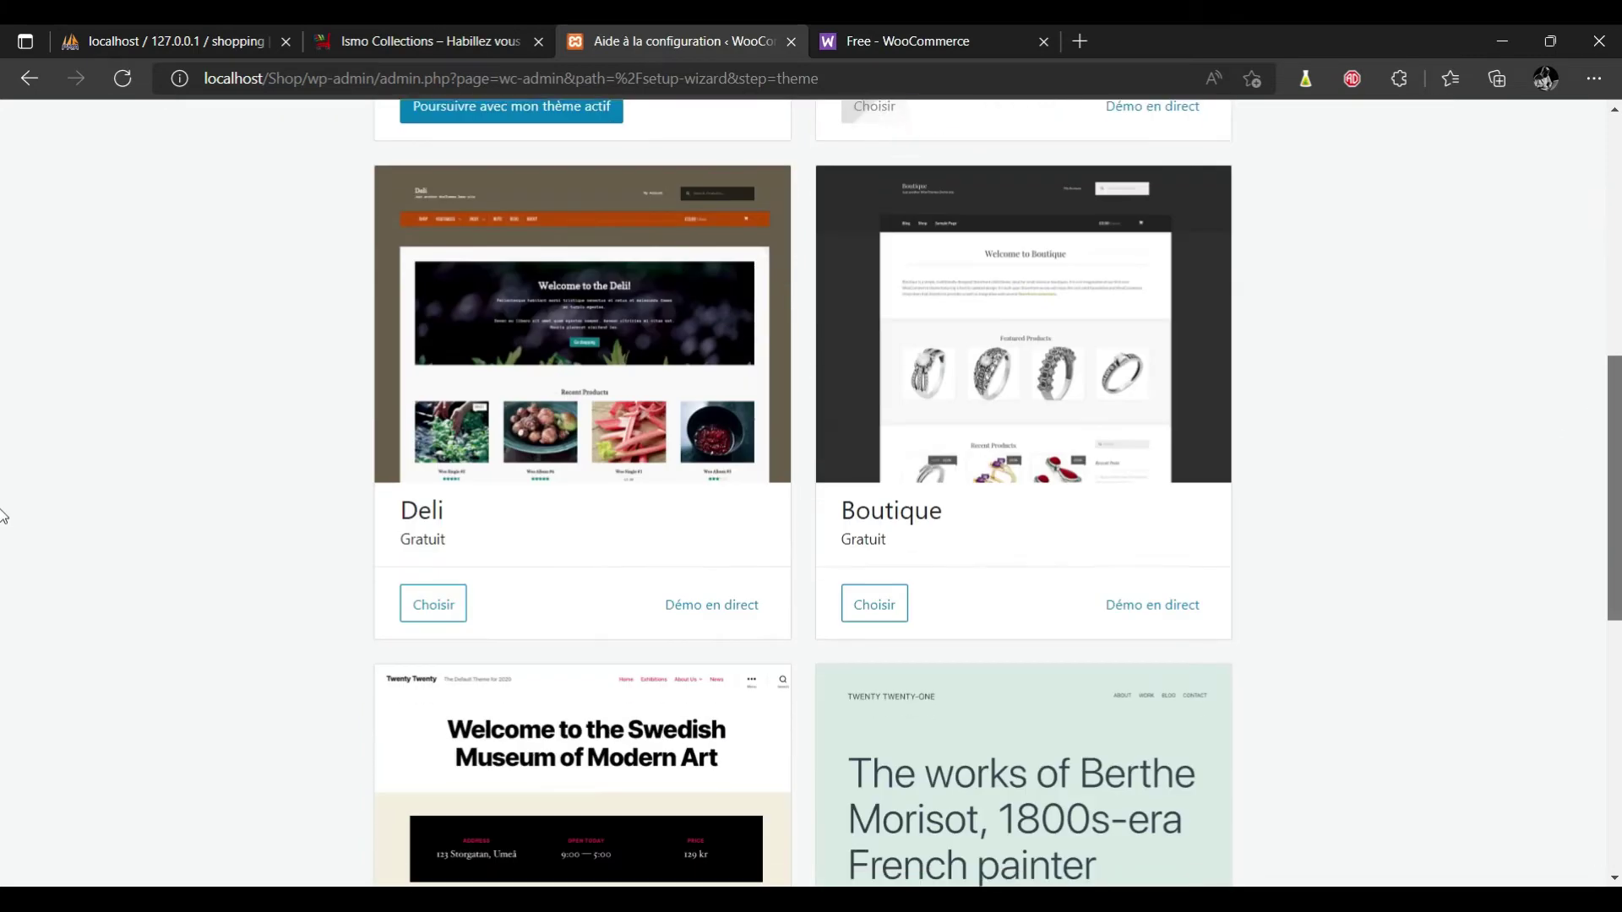
scroll(3, 725, "up", 12)
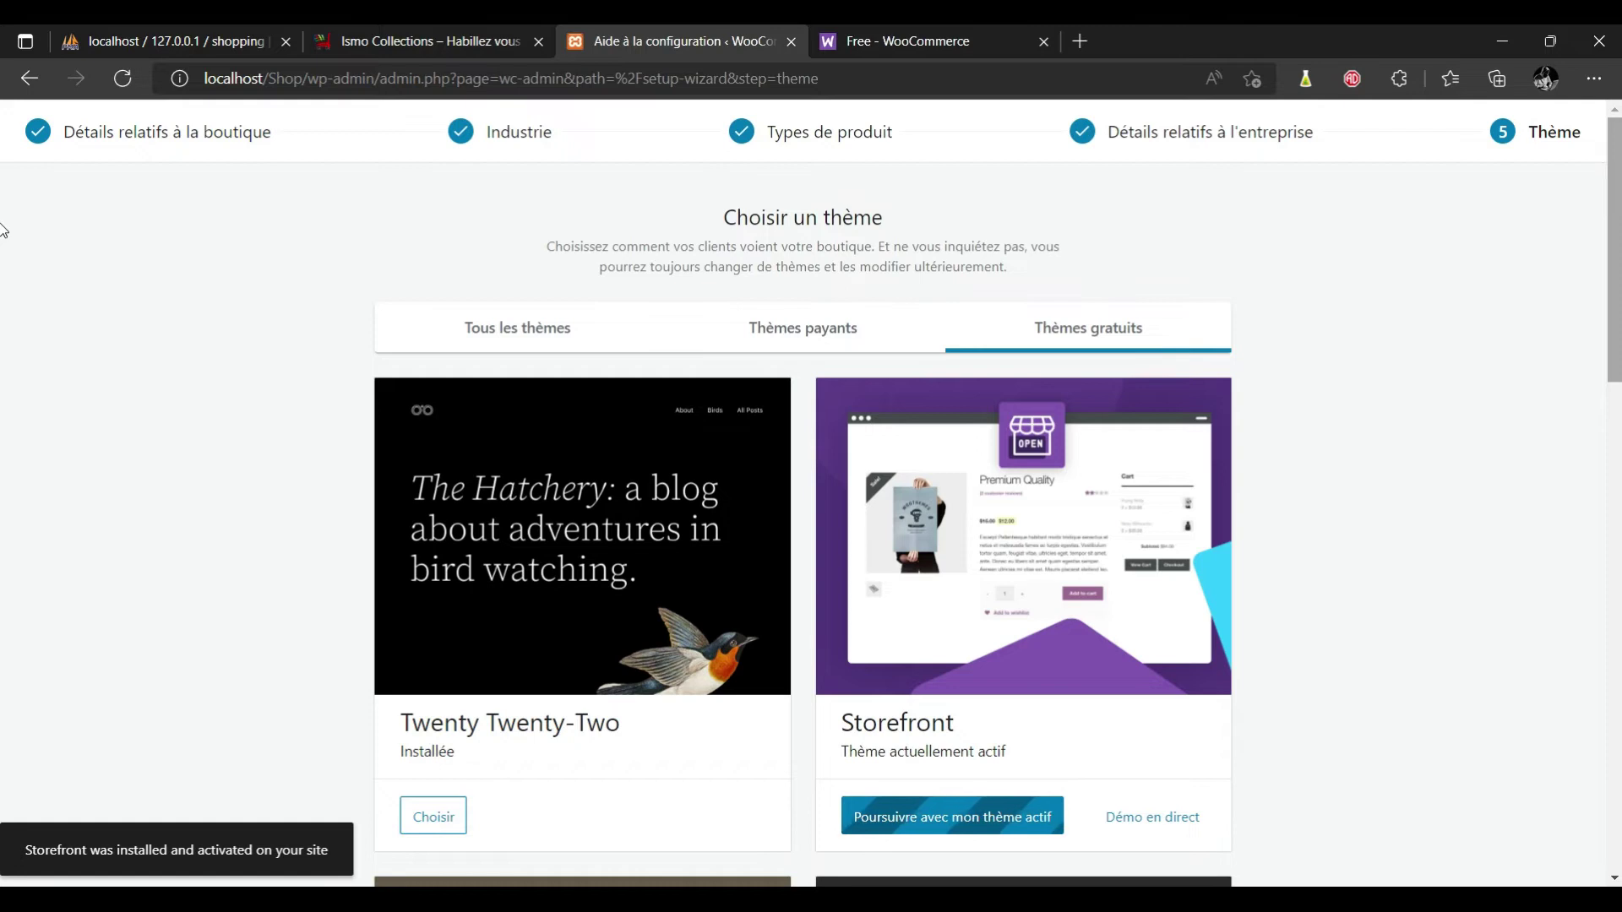
Complete the wizard's theme step via Thèmes payants.
left_click(955, 44)
left_click(642, 43)
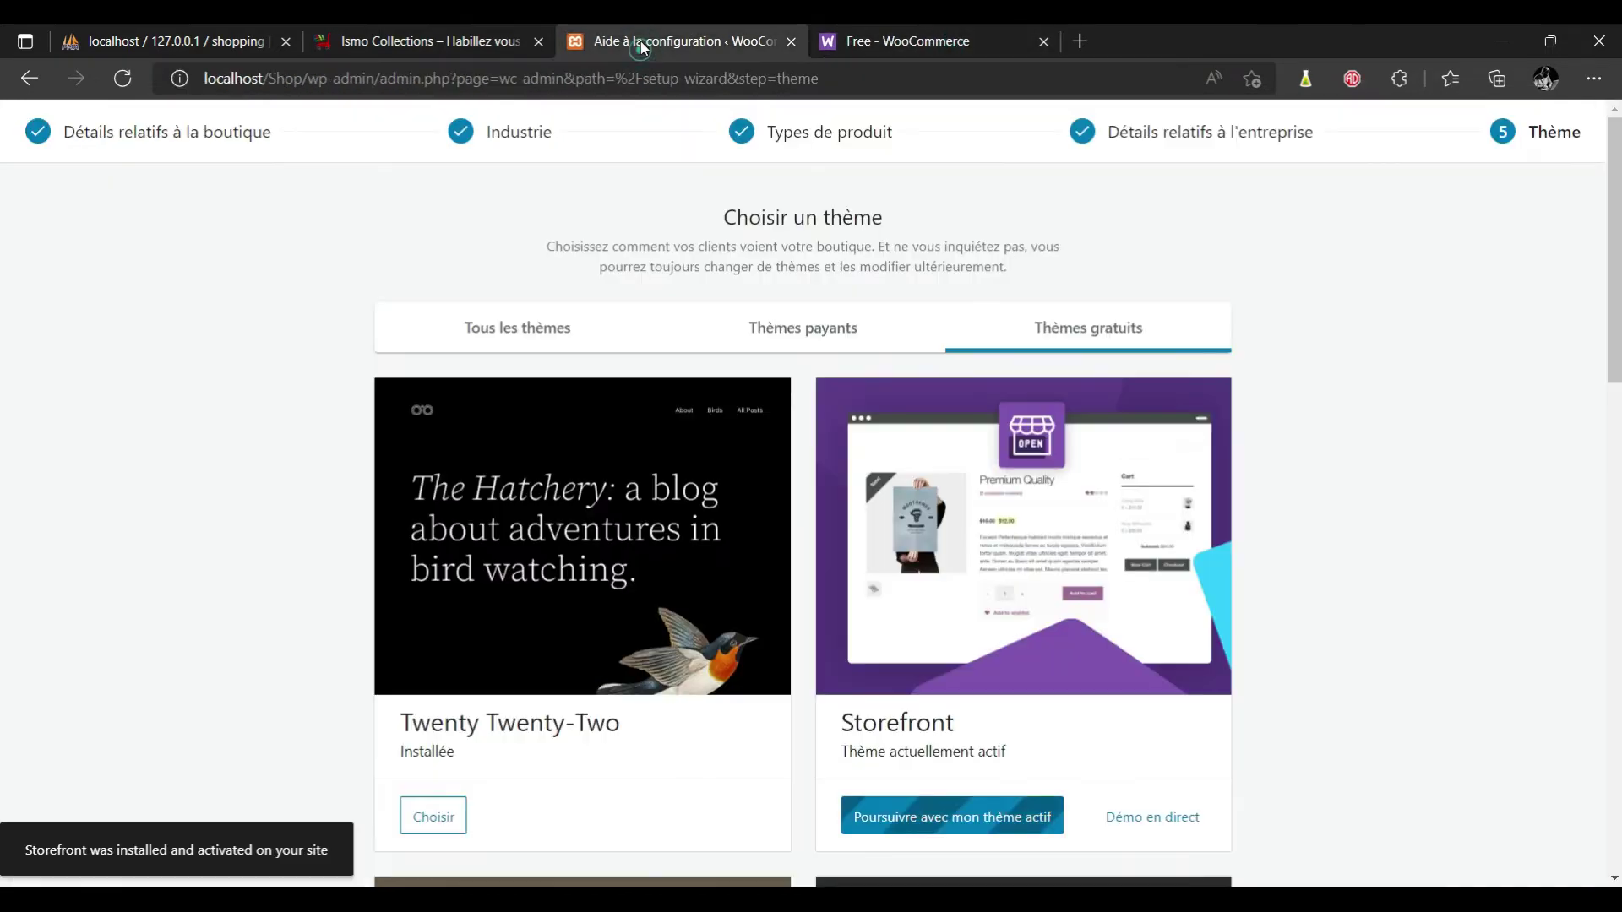
scroll(2, 291, "down", 5)
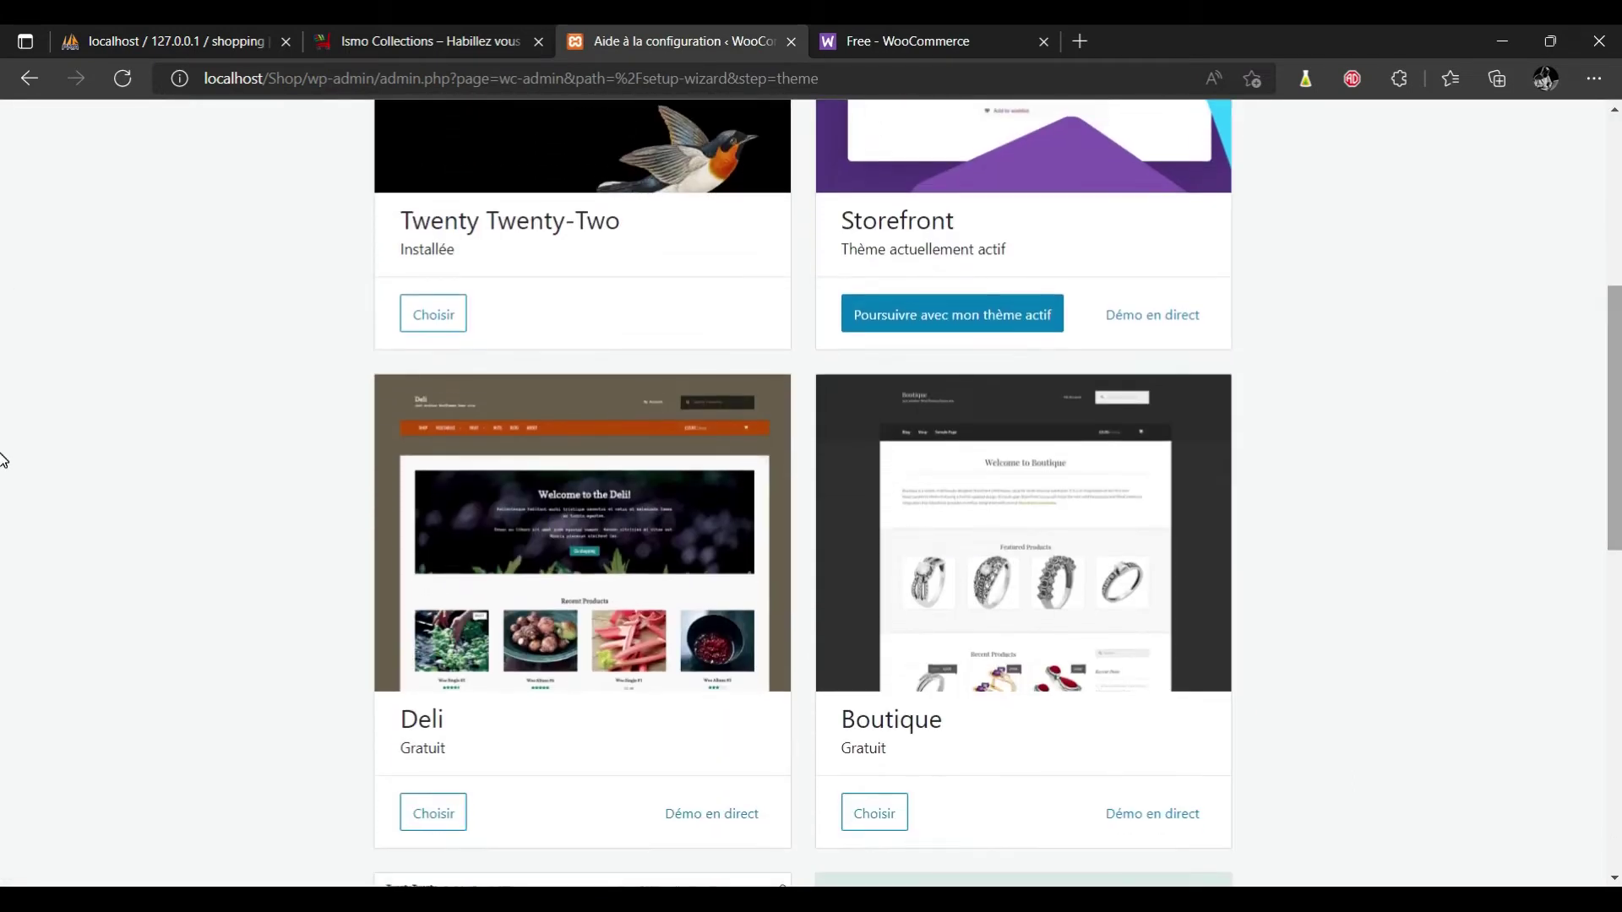
scroll(3, 507, "down", 5)
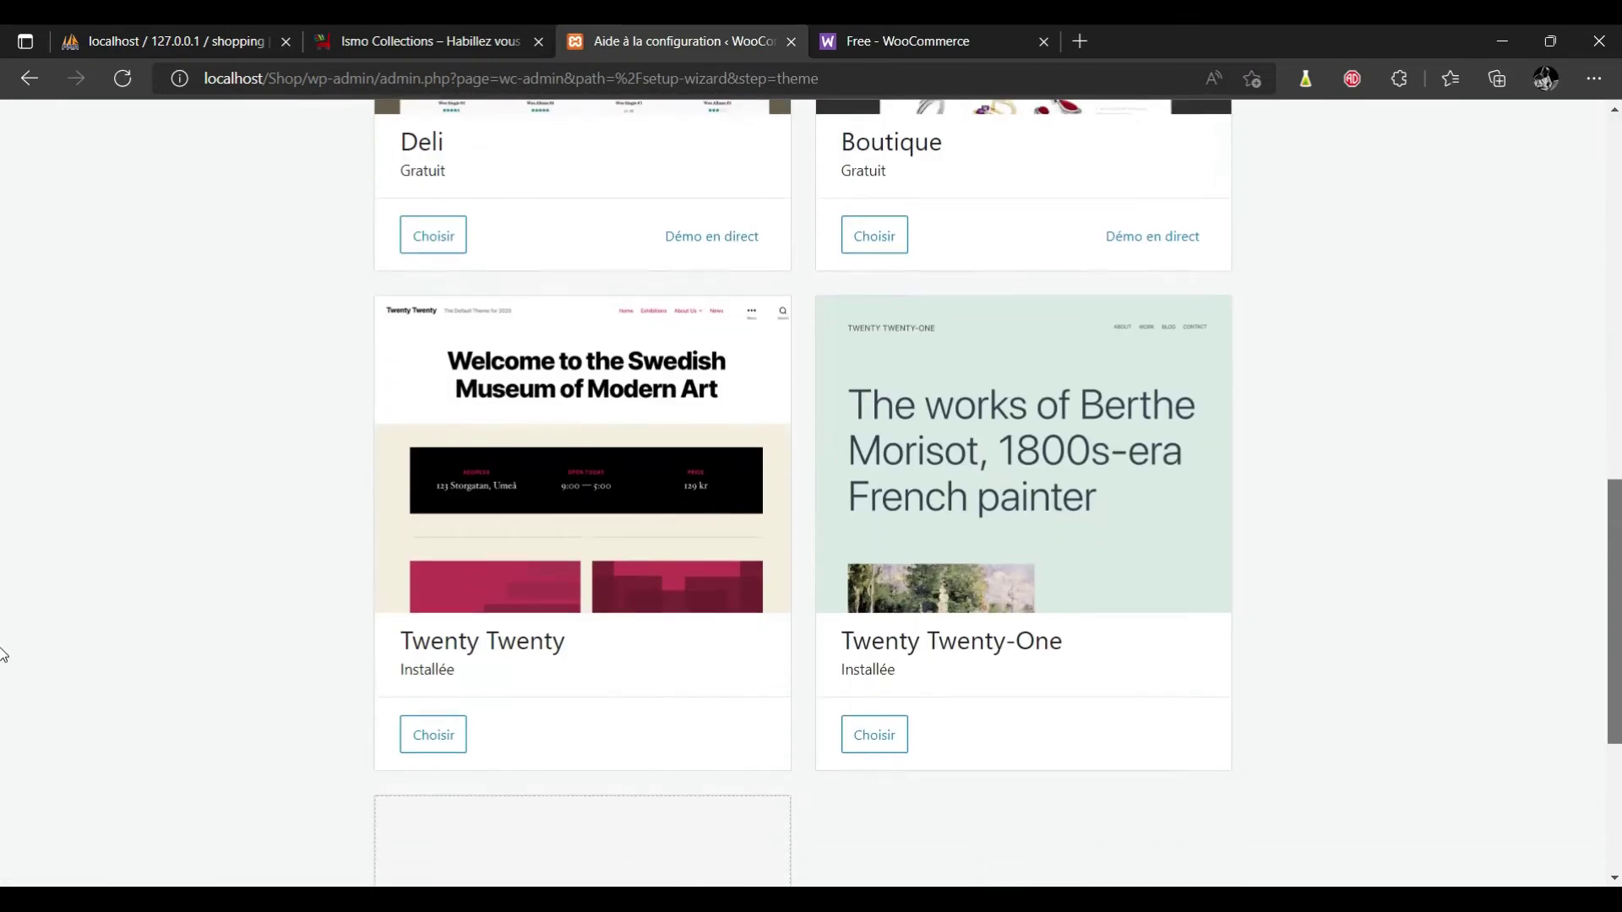
scroll(3, 592, "up", 1)
scroll(2, 507, "up", 10)
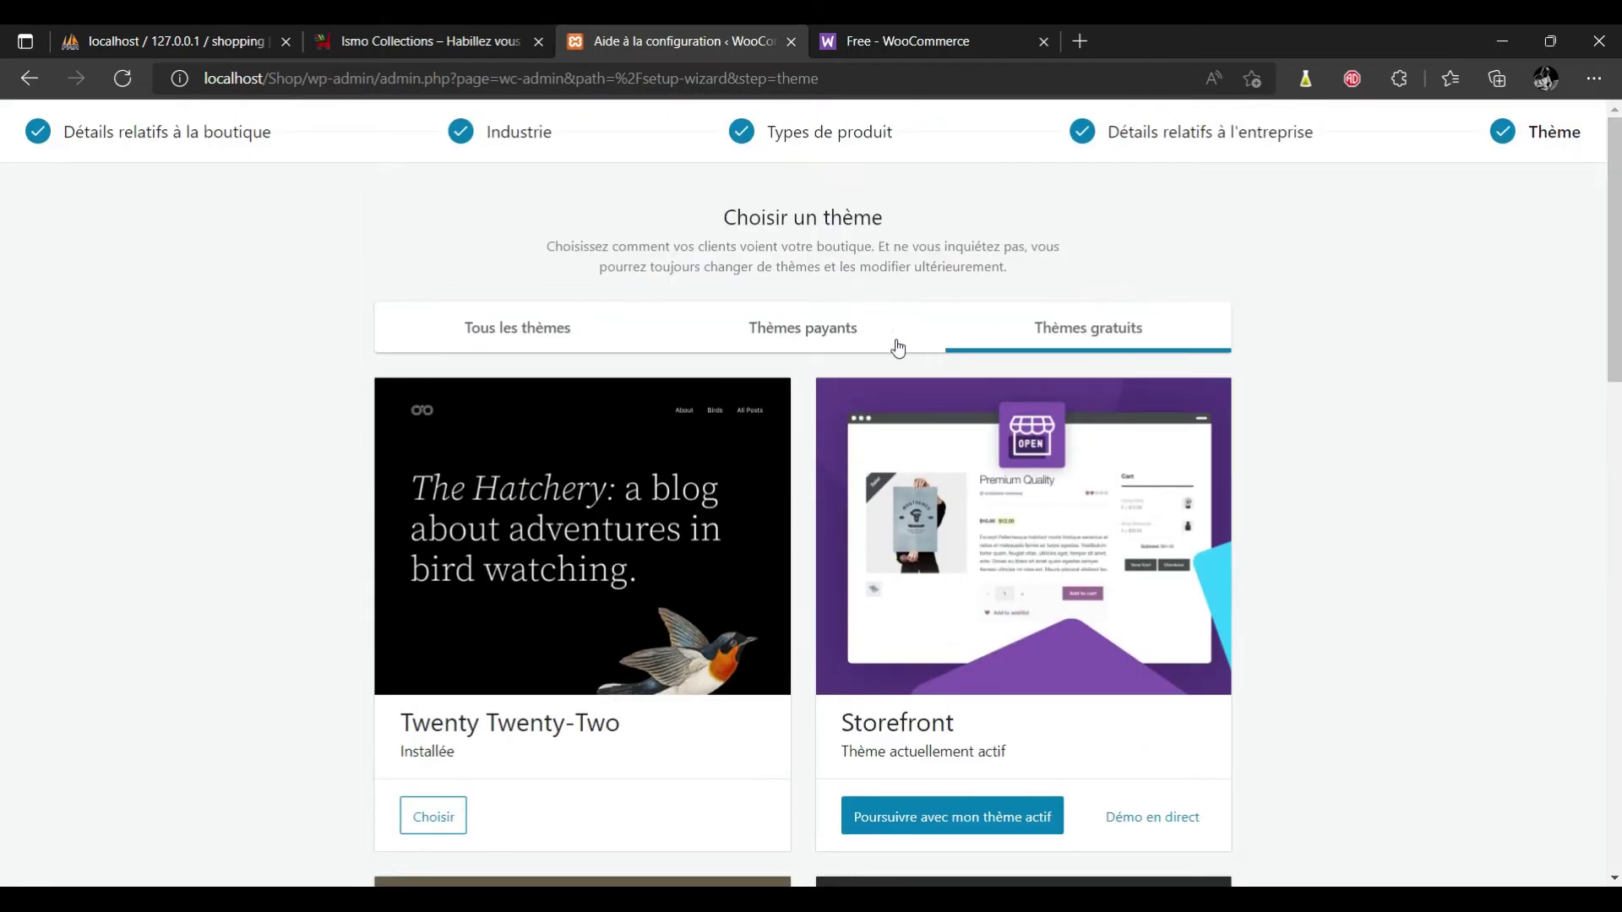
left_click(818, 340)
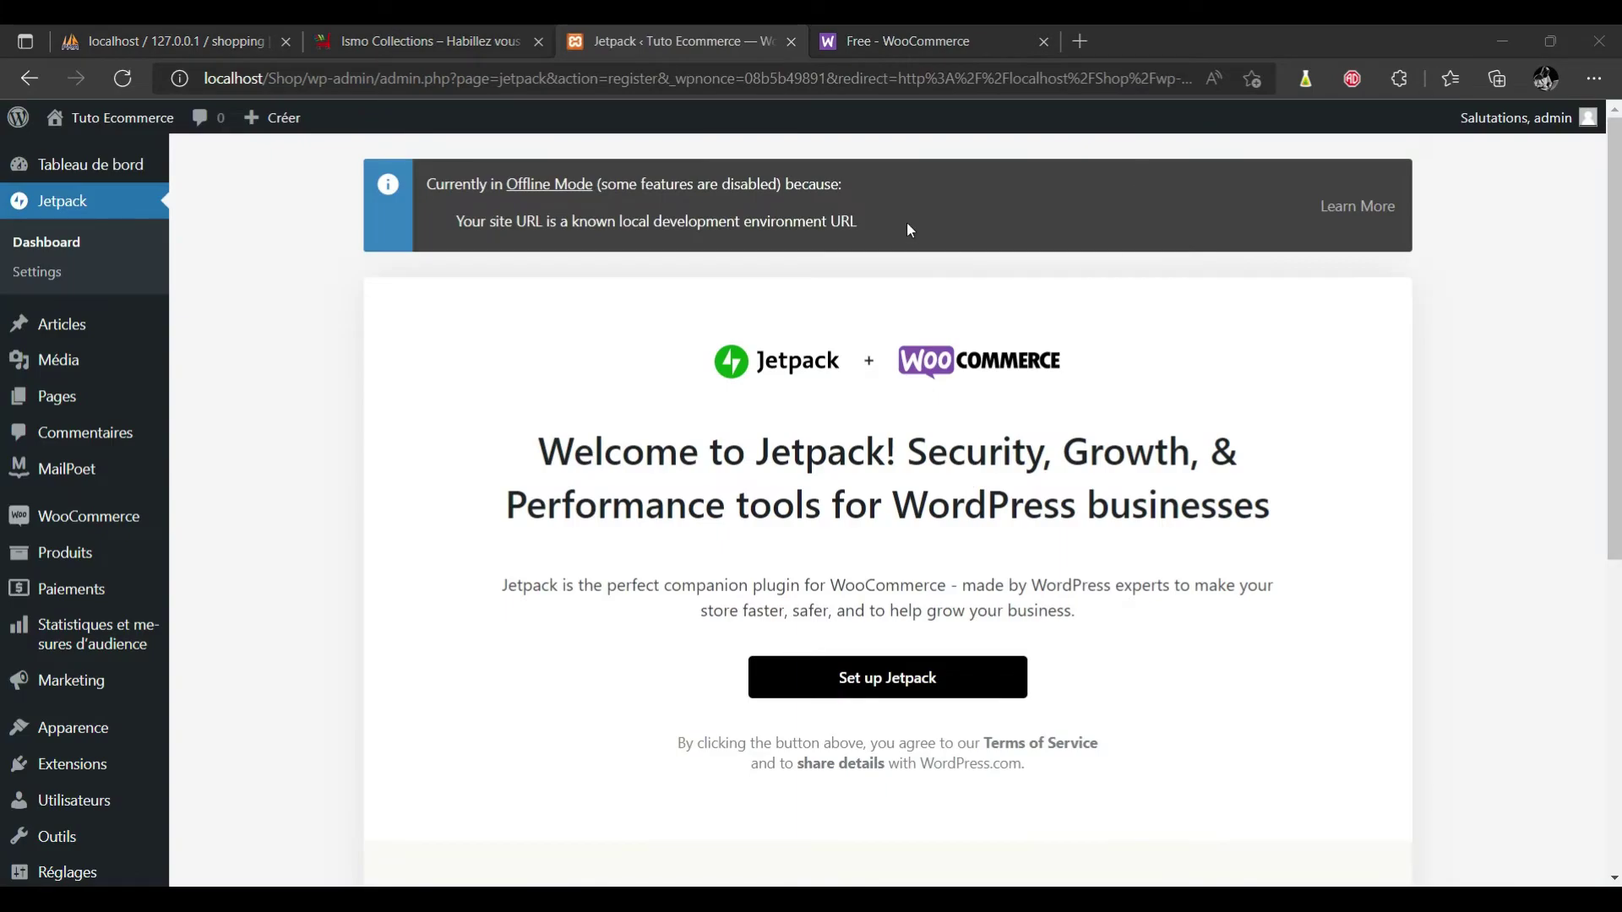
Wait for the Jetpack welcome page, in Offline Mode, to appear near the WooCommerce menu.
mouse_move(111, 527)
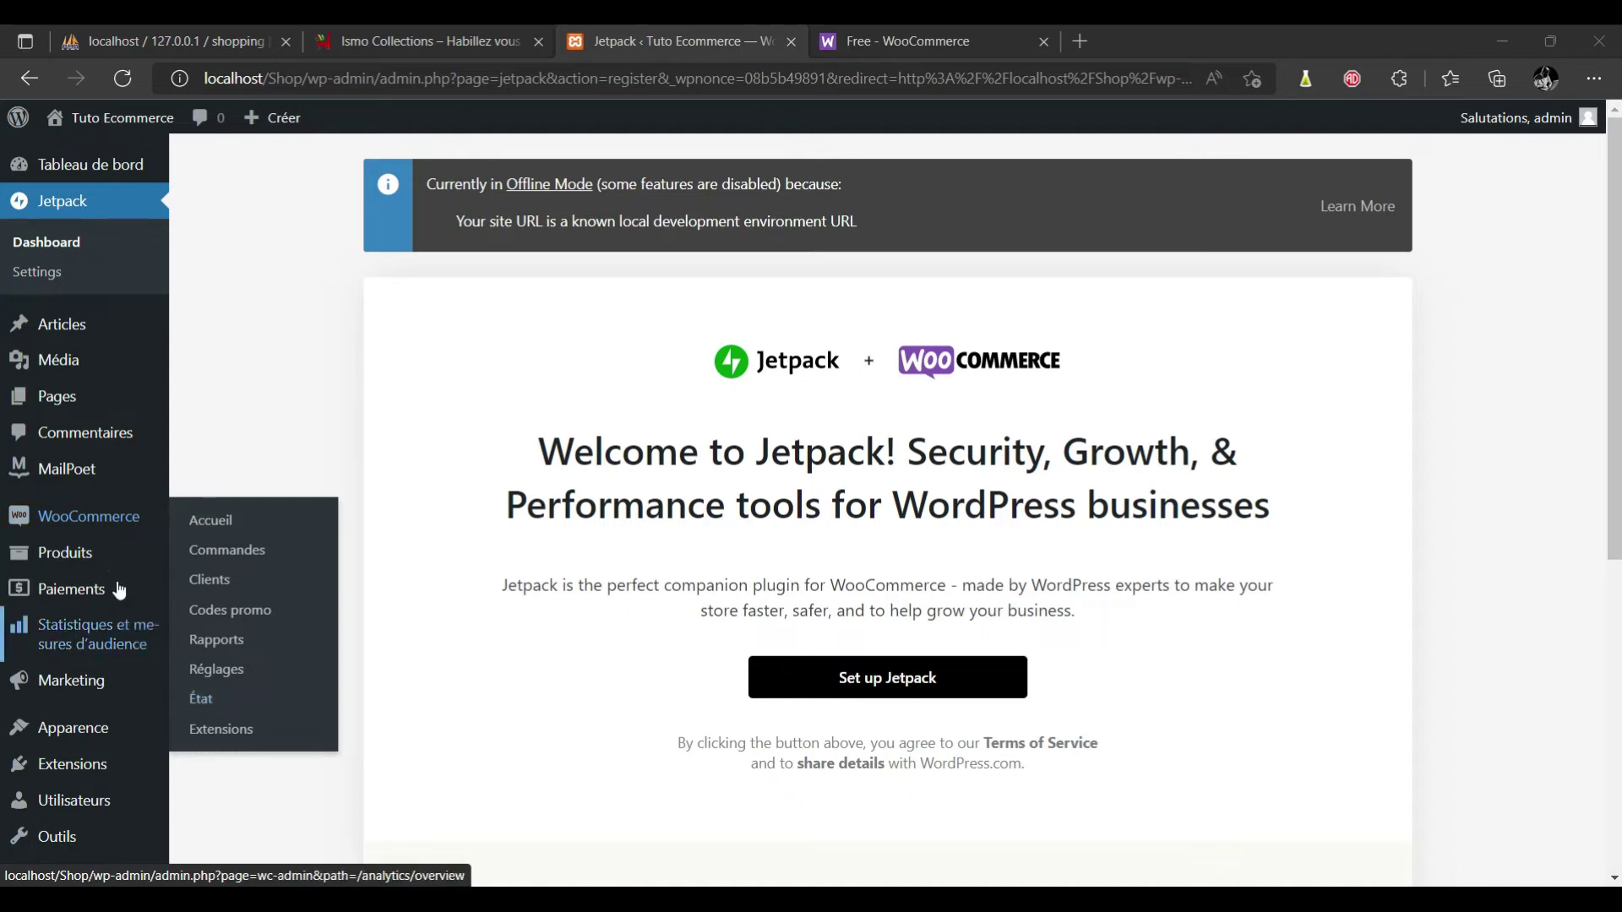
mouse_move(93, 573)
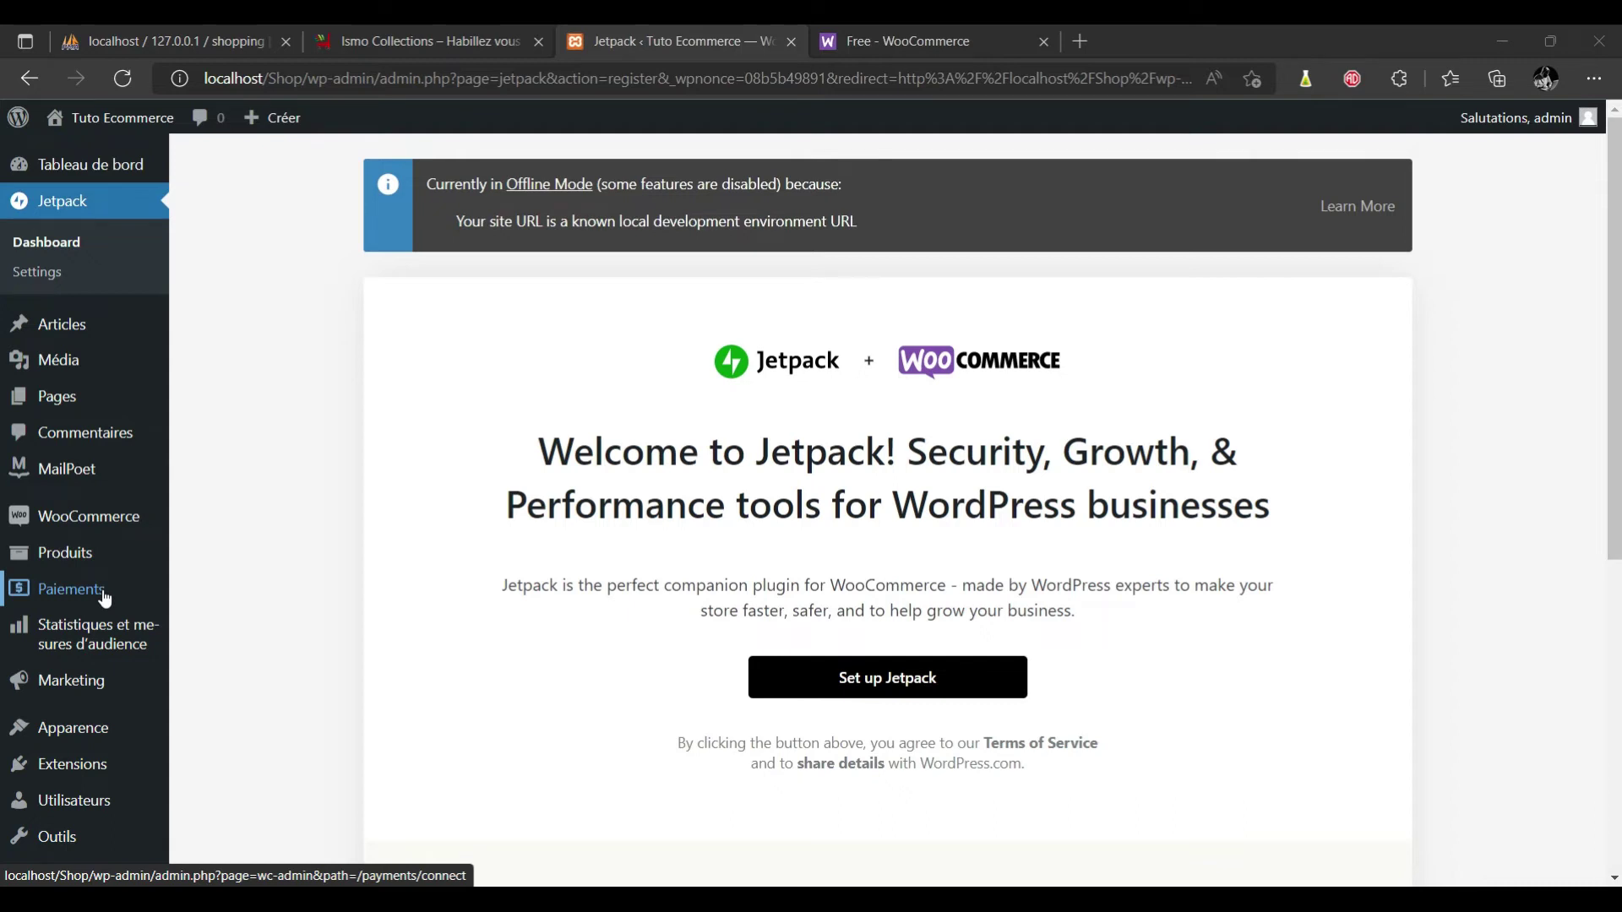
mouse_move(101, 636)
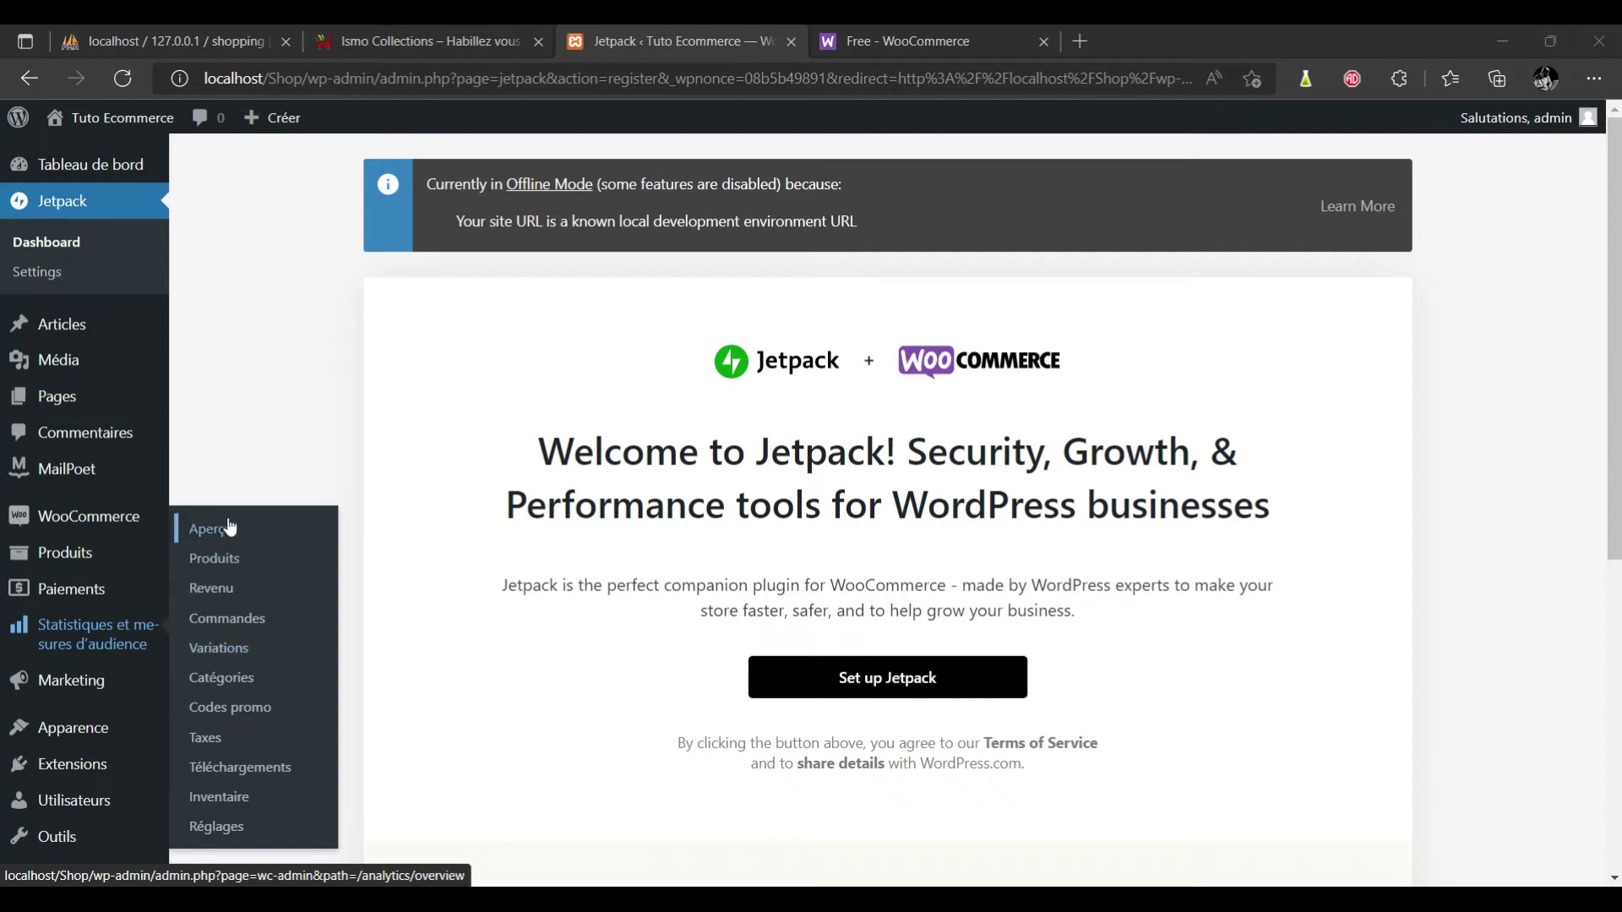
mouse_move(101, 696)
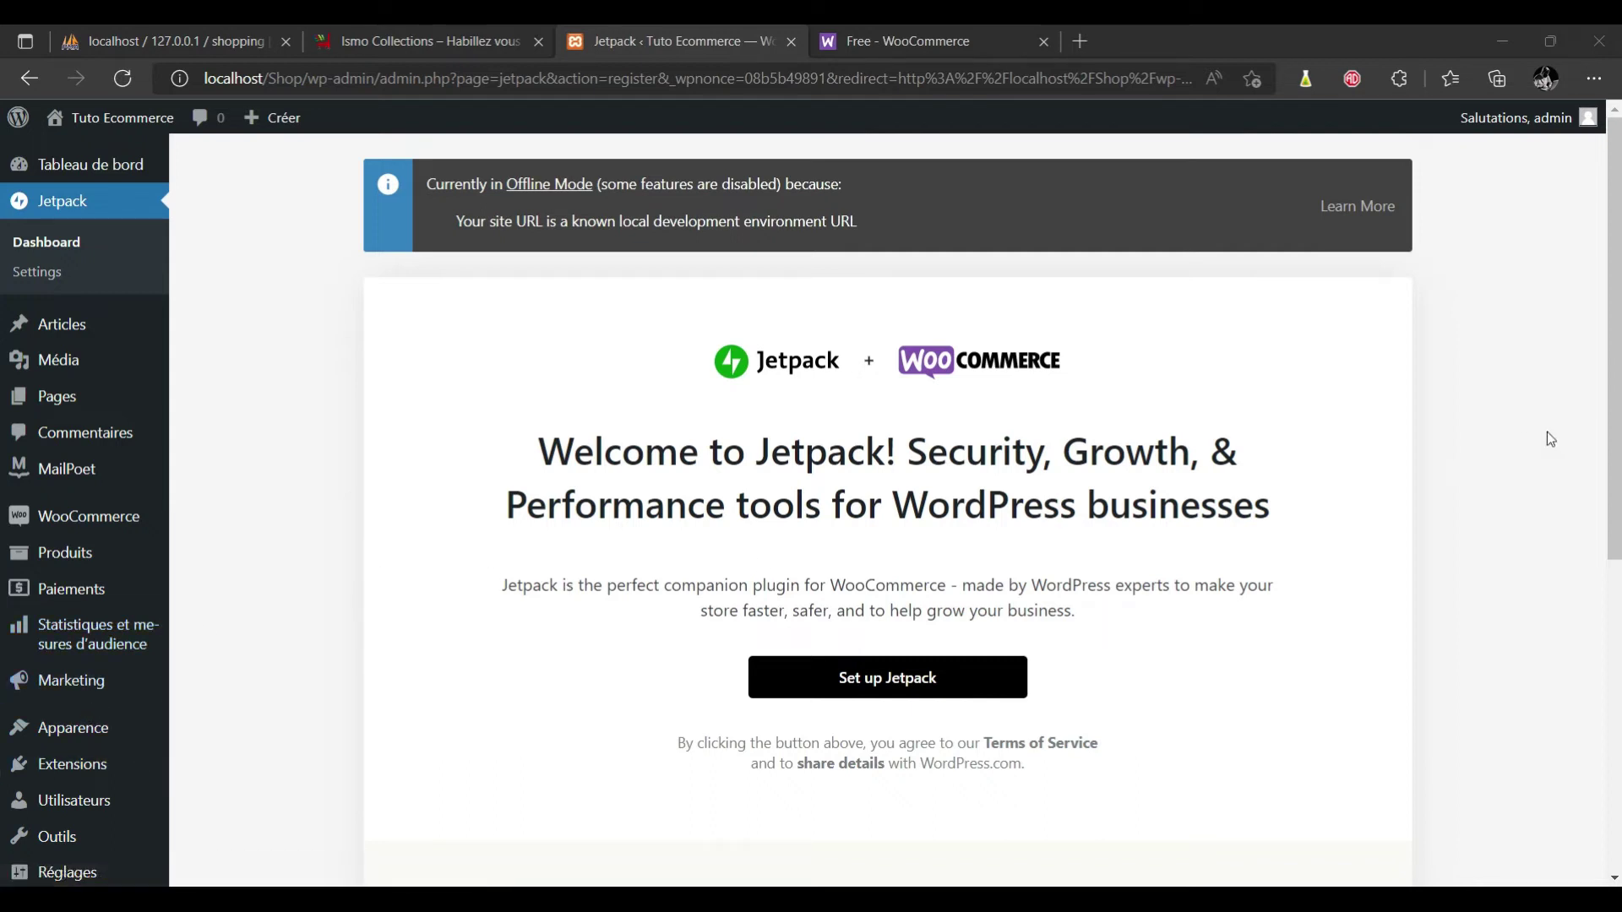
scroll(2, 397, "down", 1)
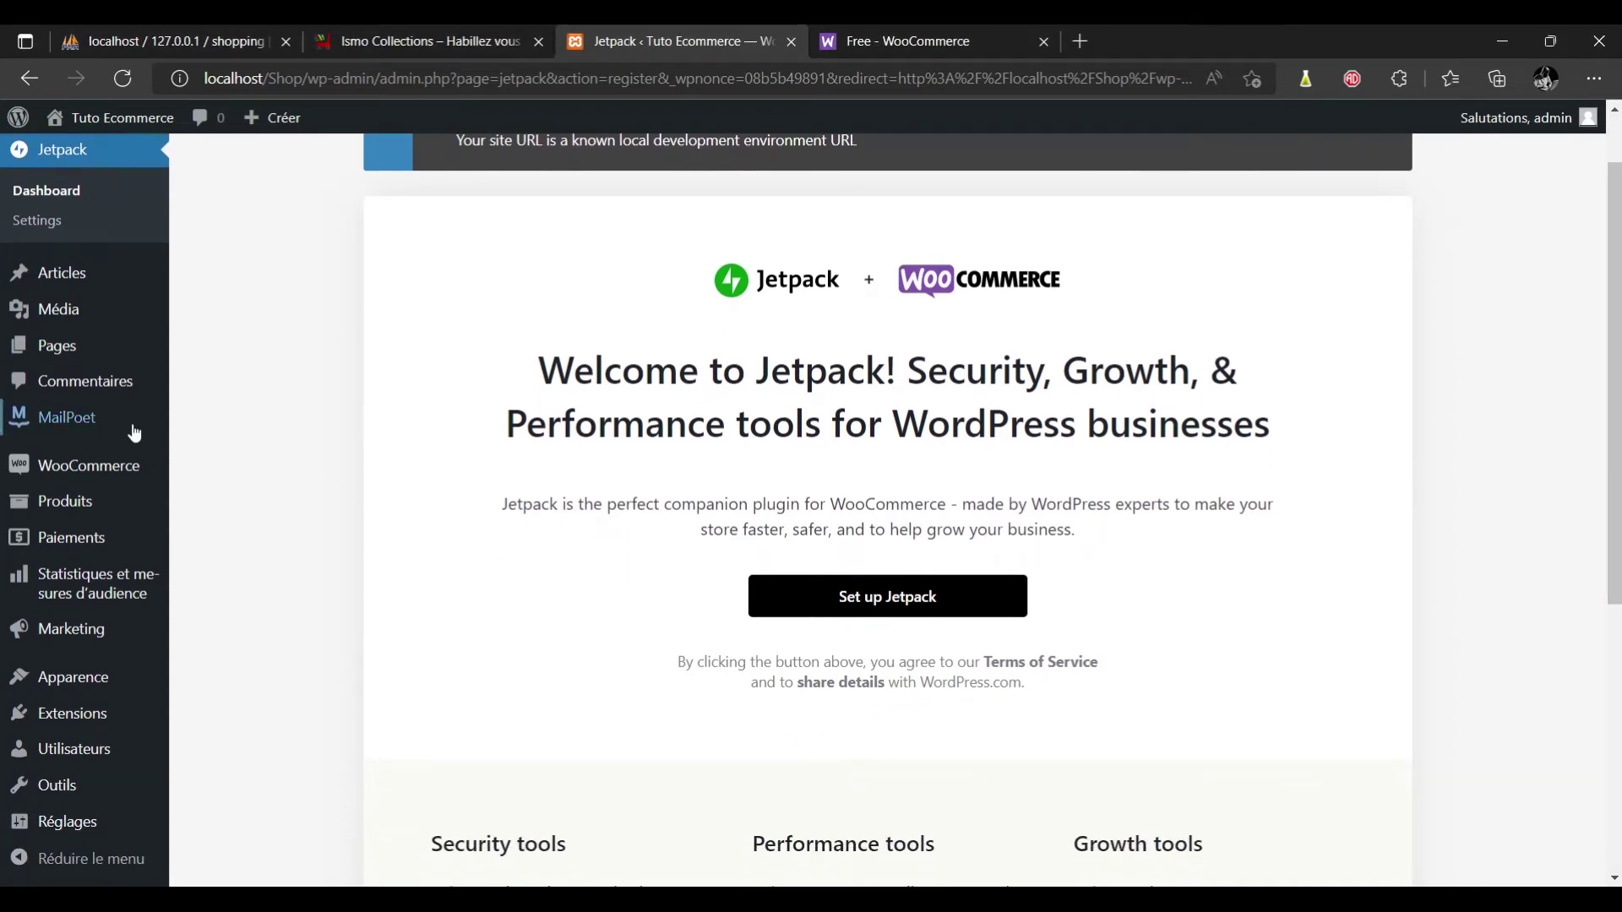
mouse_move(113, 429)
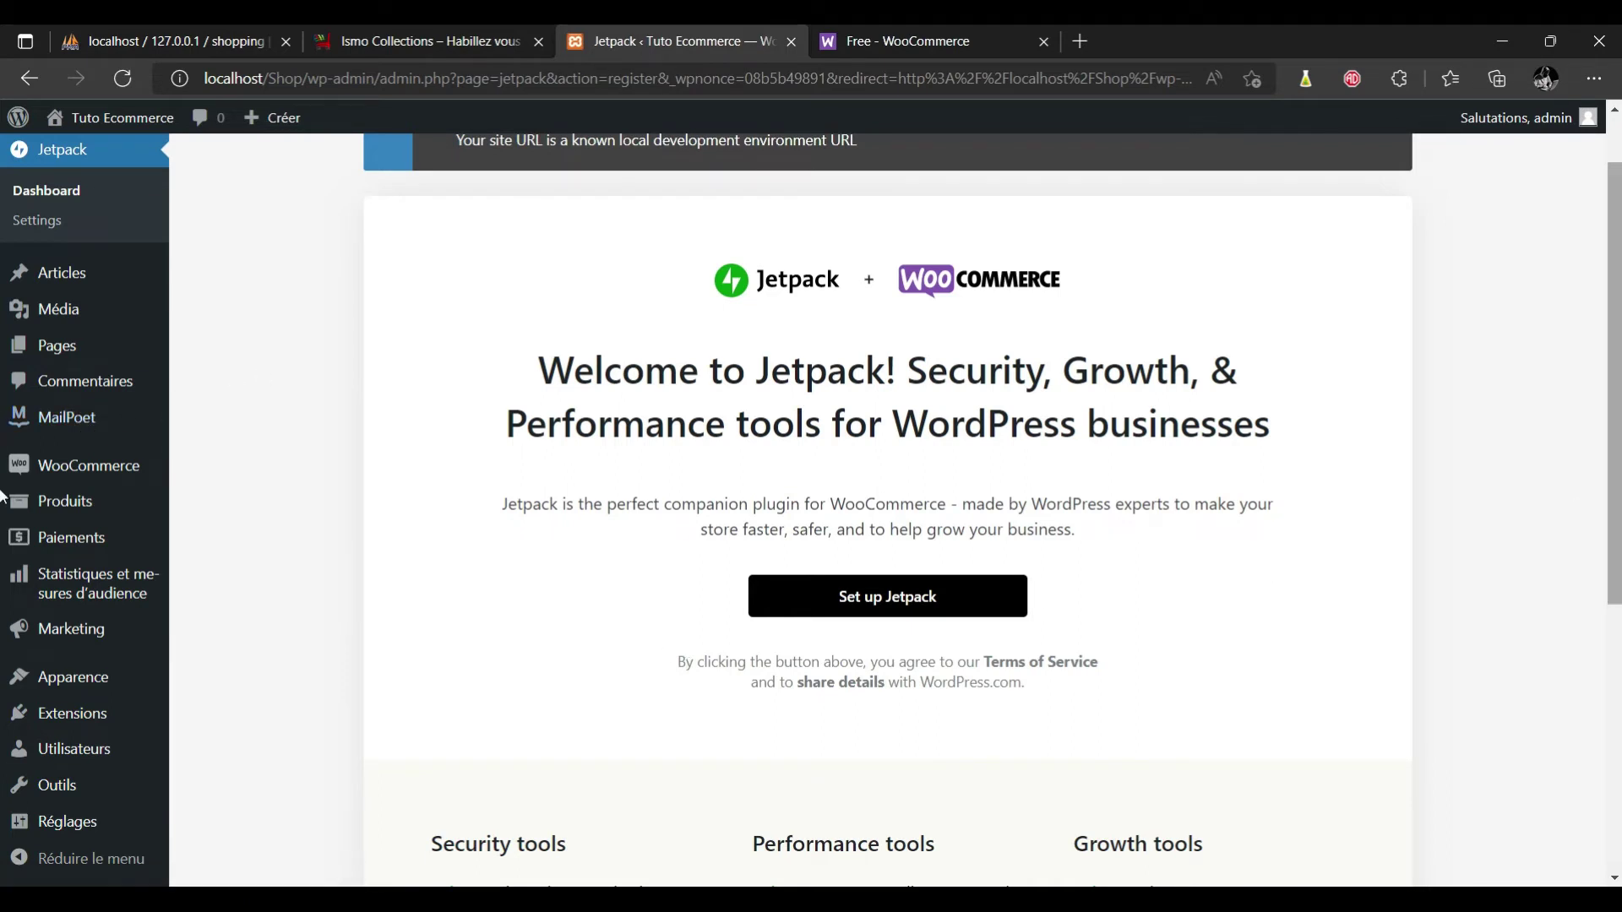
scroll(1, 498, "down", 4)
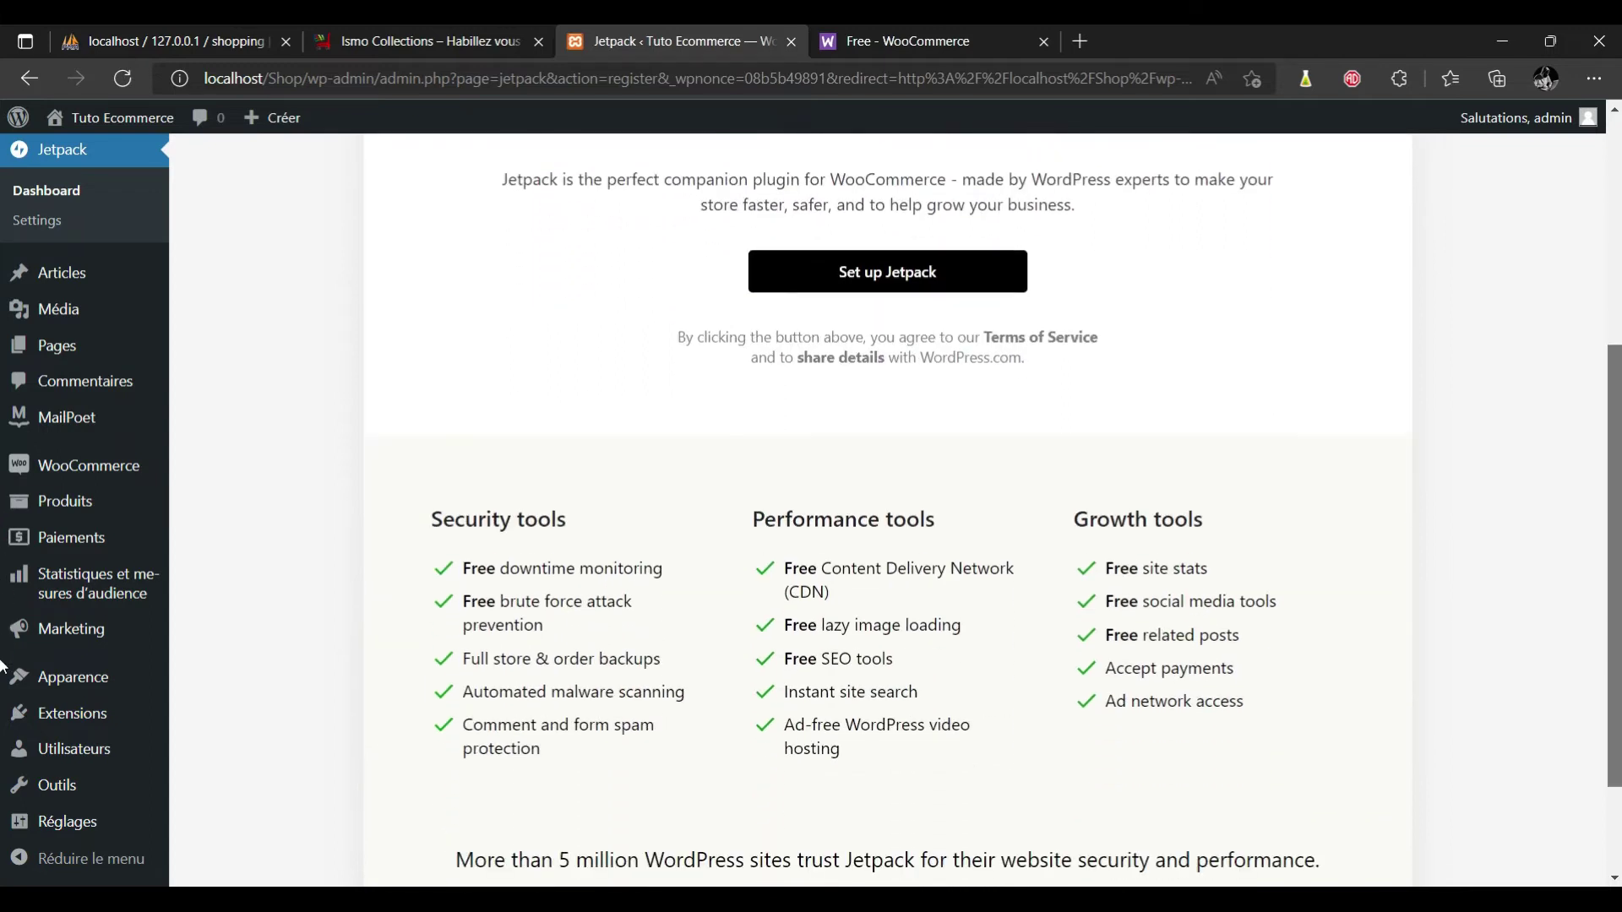
Open the Tuto Ecommerce front end at localhost/Shop in a new tab and view its Storefront home page.
scroll(1, 676, "down", 2)
scroll(2, 507, "up", 6)
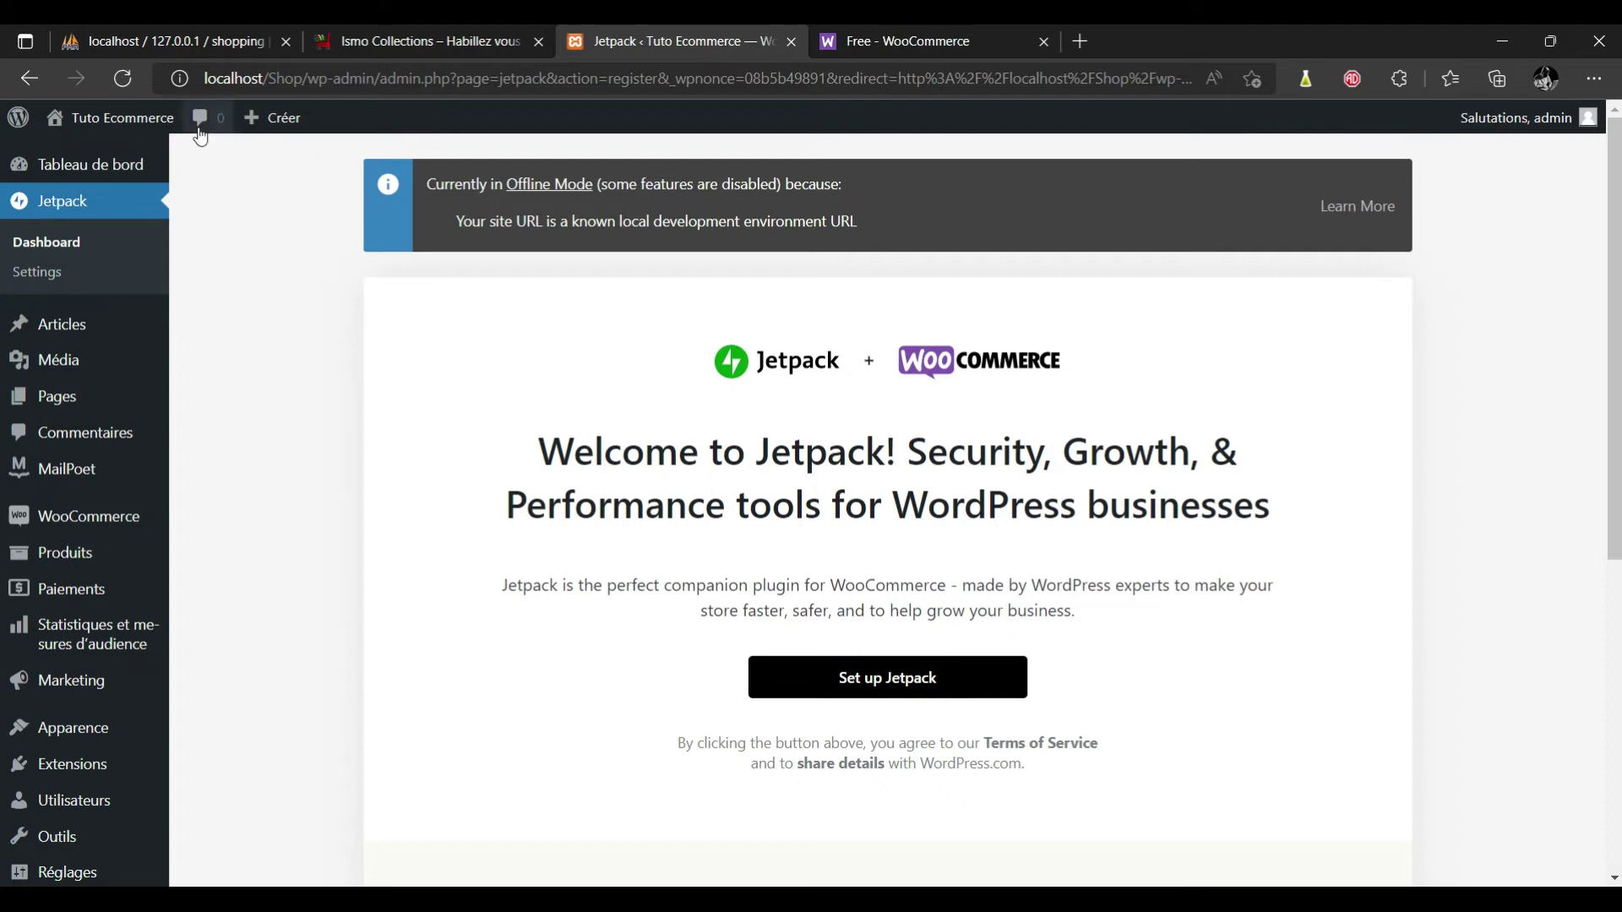
mouse_move(126, 122)
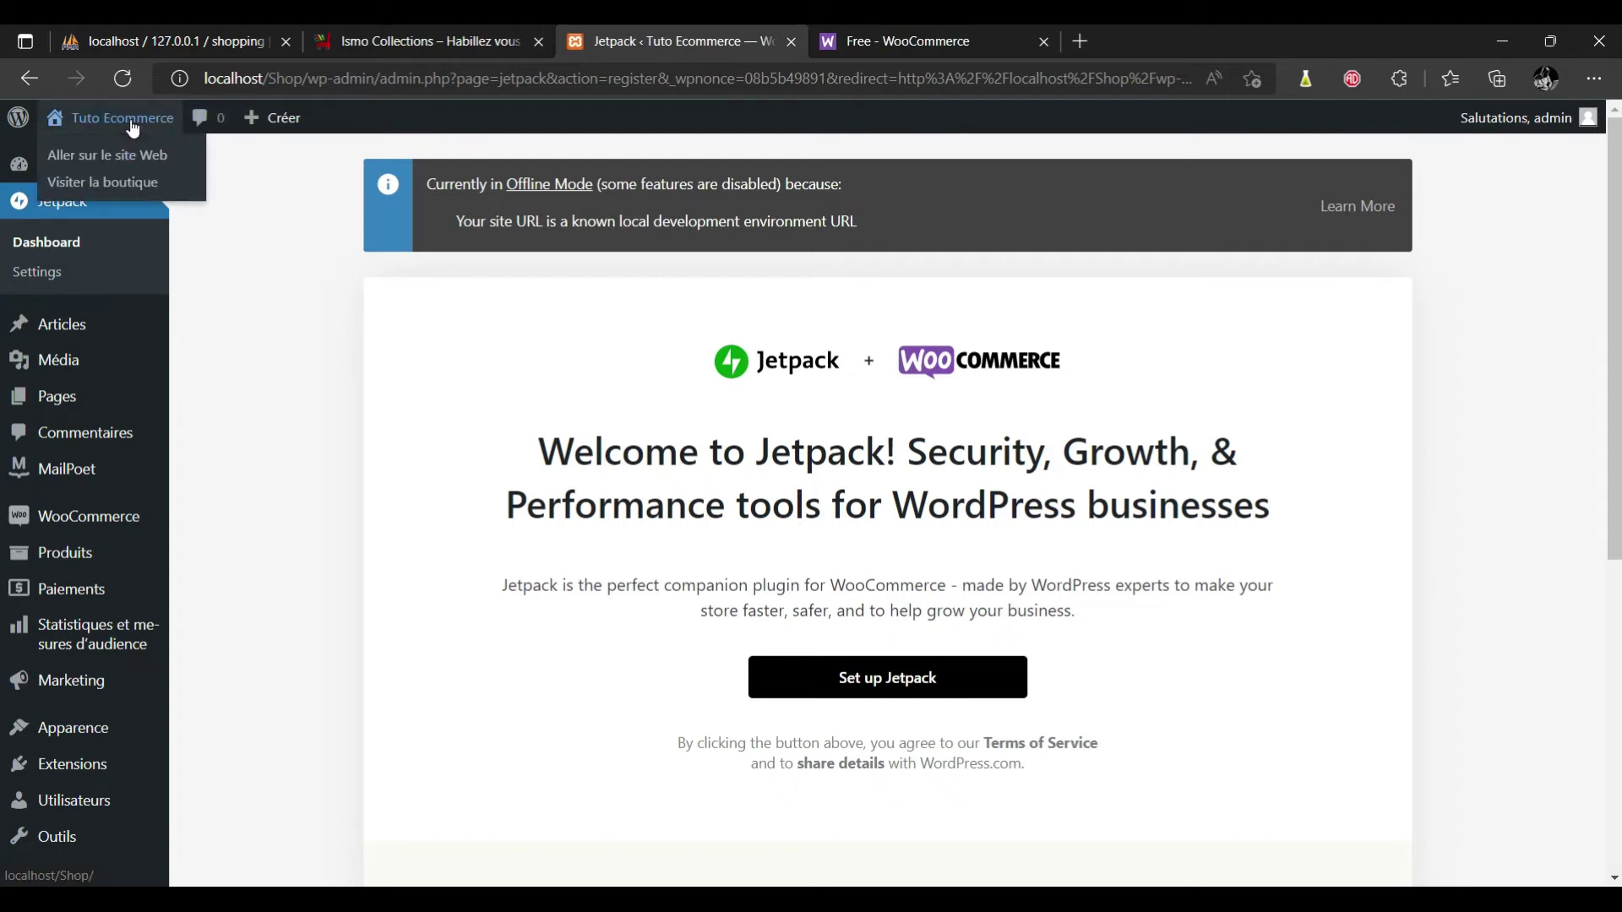
middle_click(131, 123)
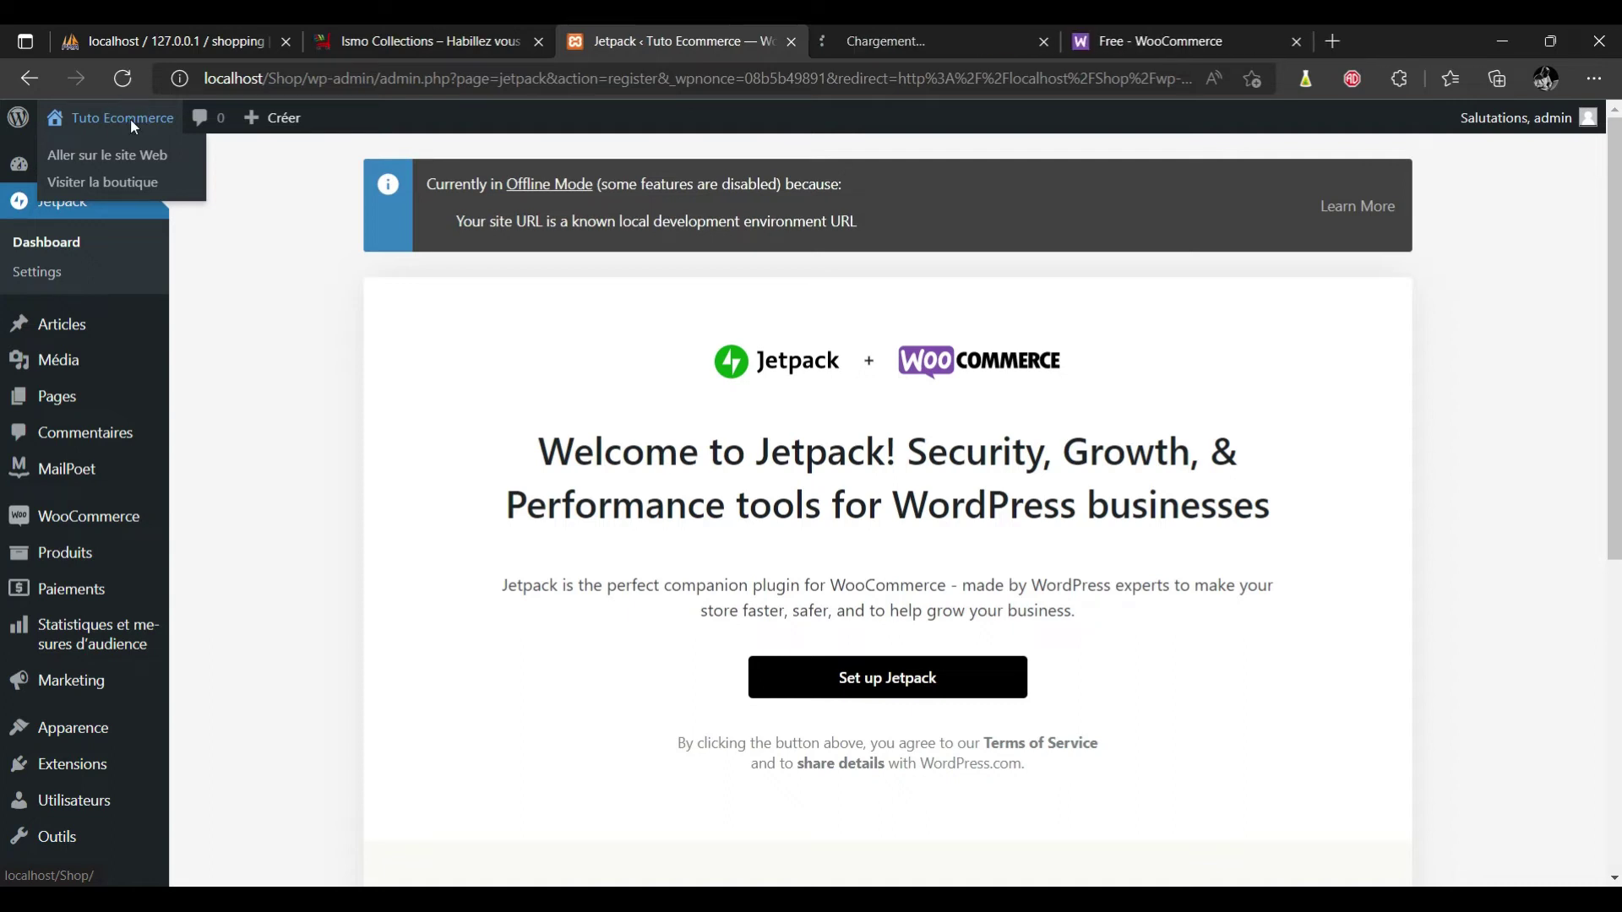
left_click(871, 43)
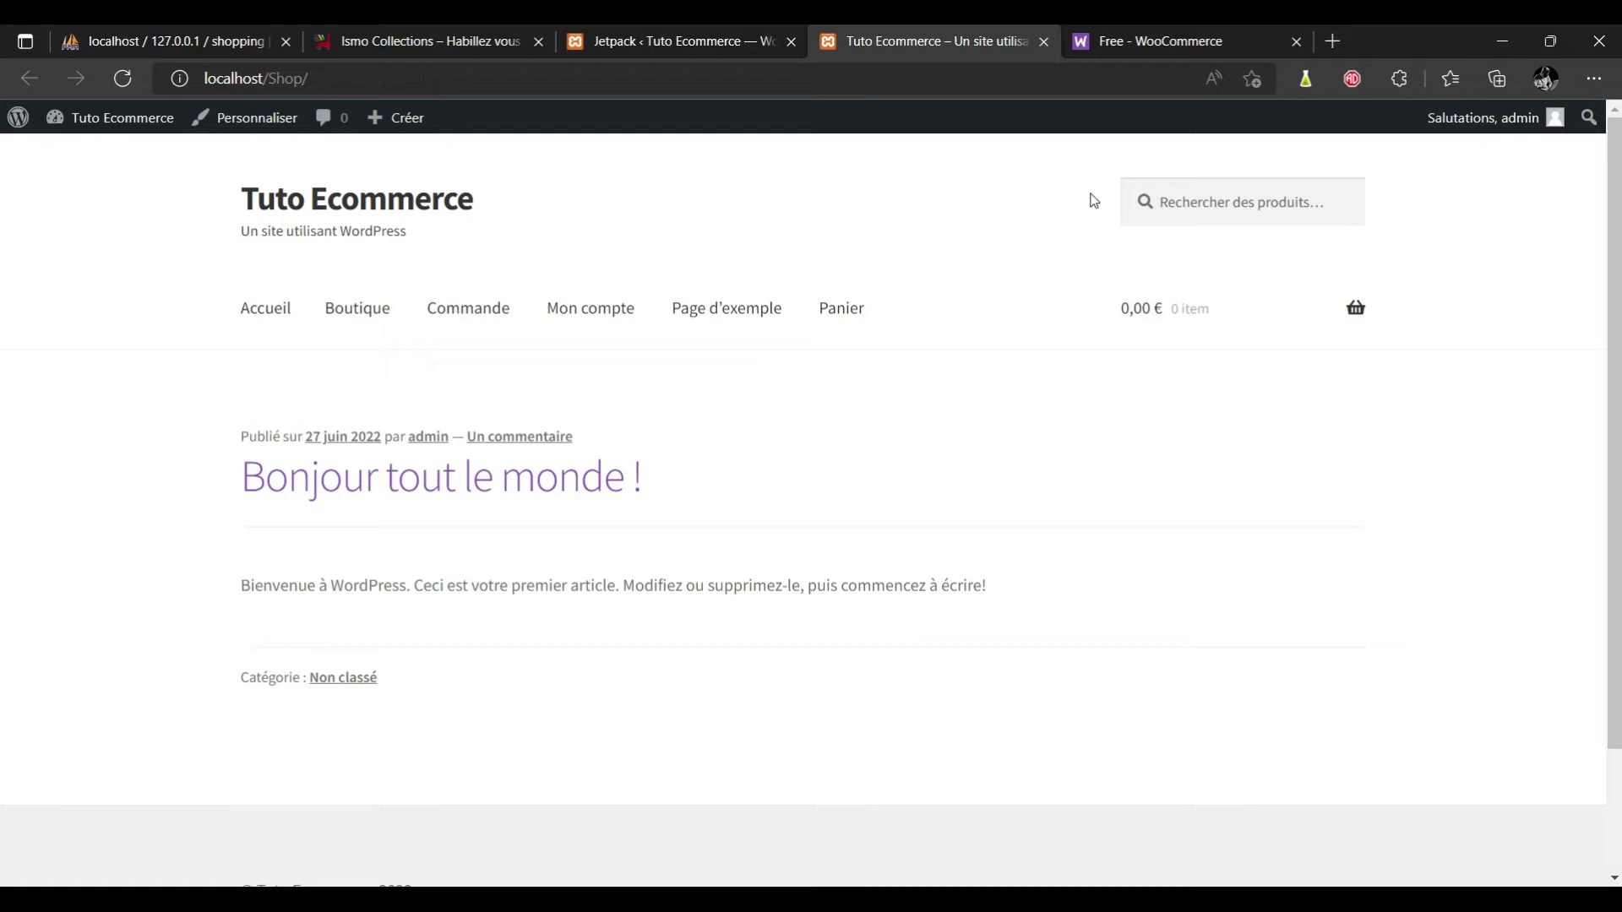
left_click(1224, 202)
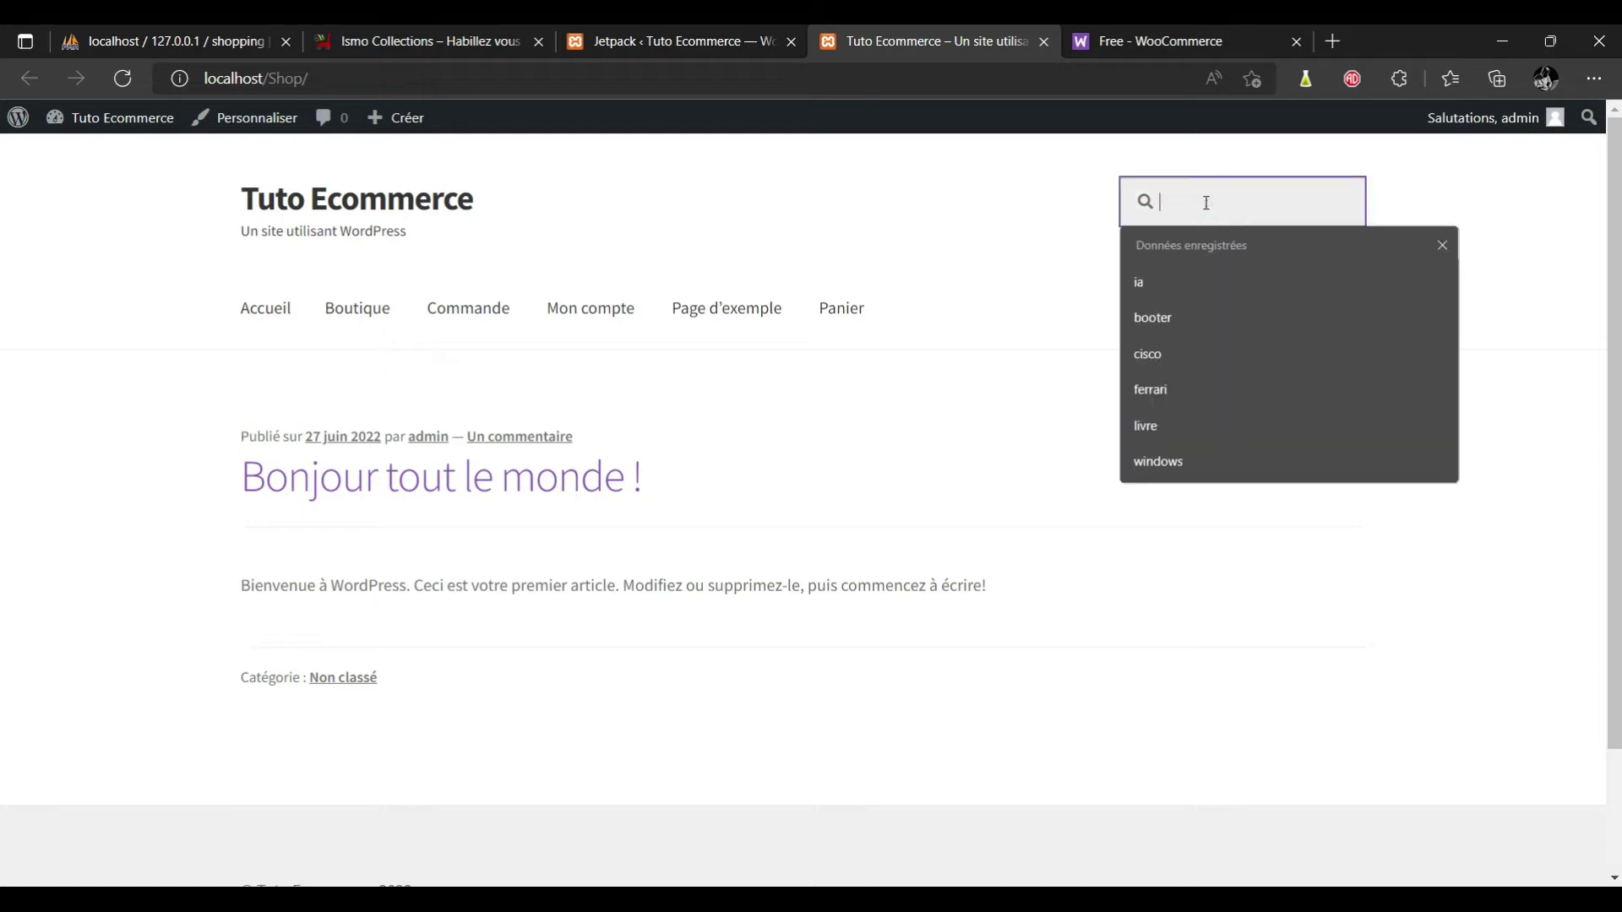
left_click(909, 262)
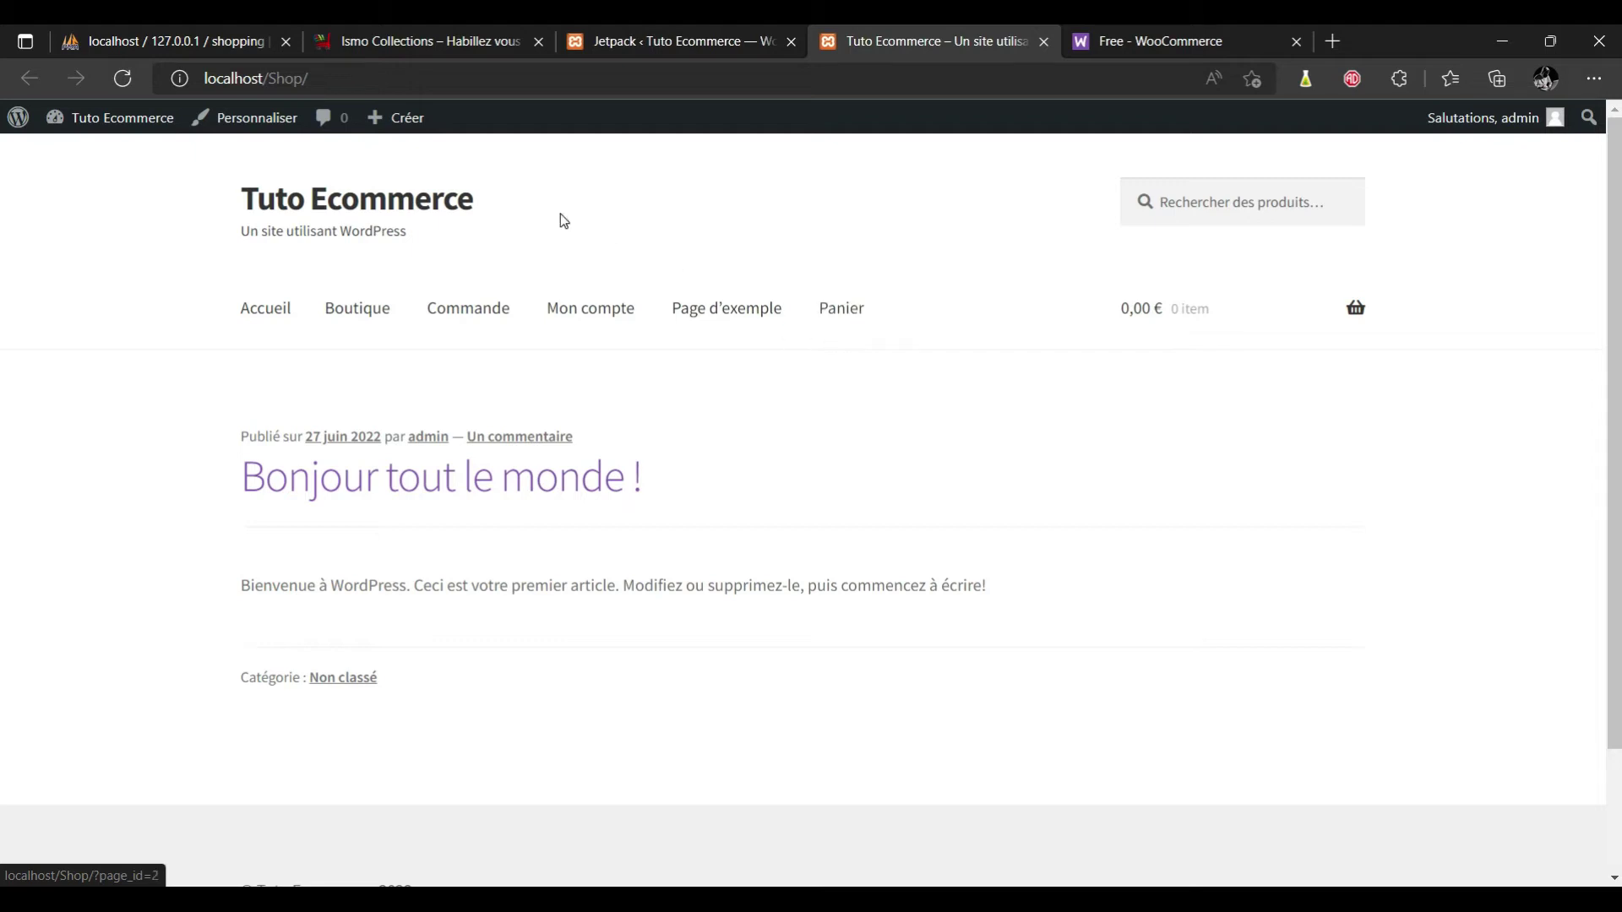
Move the Page d'exemple page to the trash from the pages list and start a new page.
left_click(682, 47)
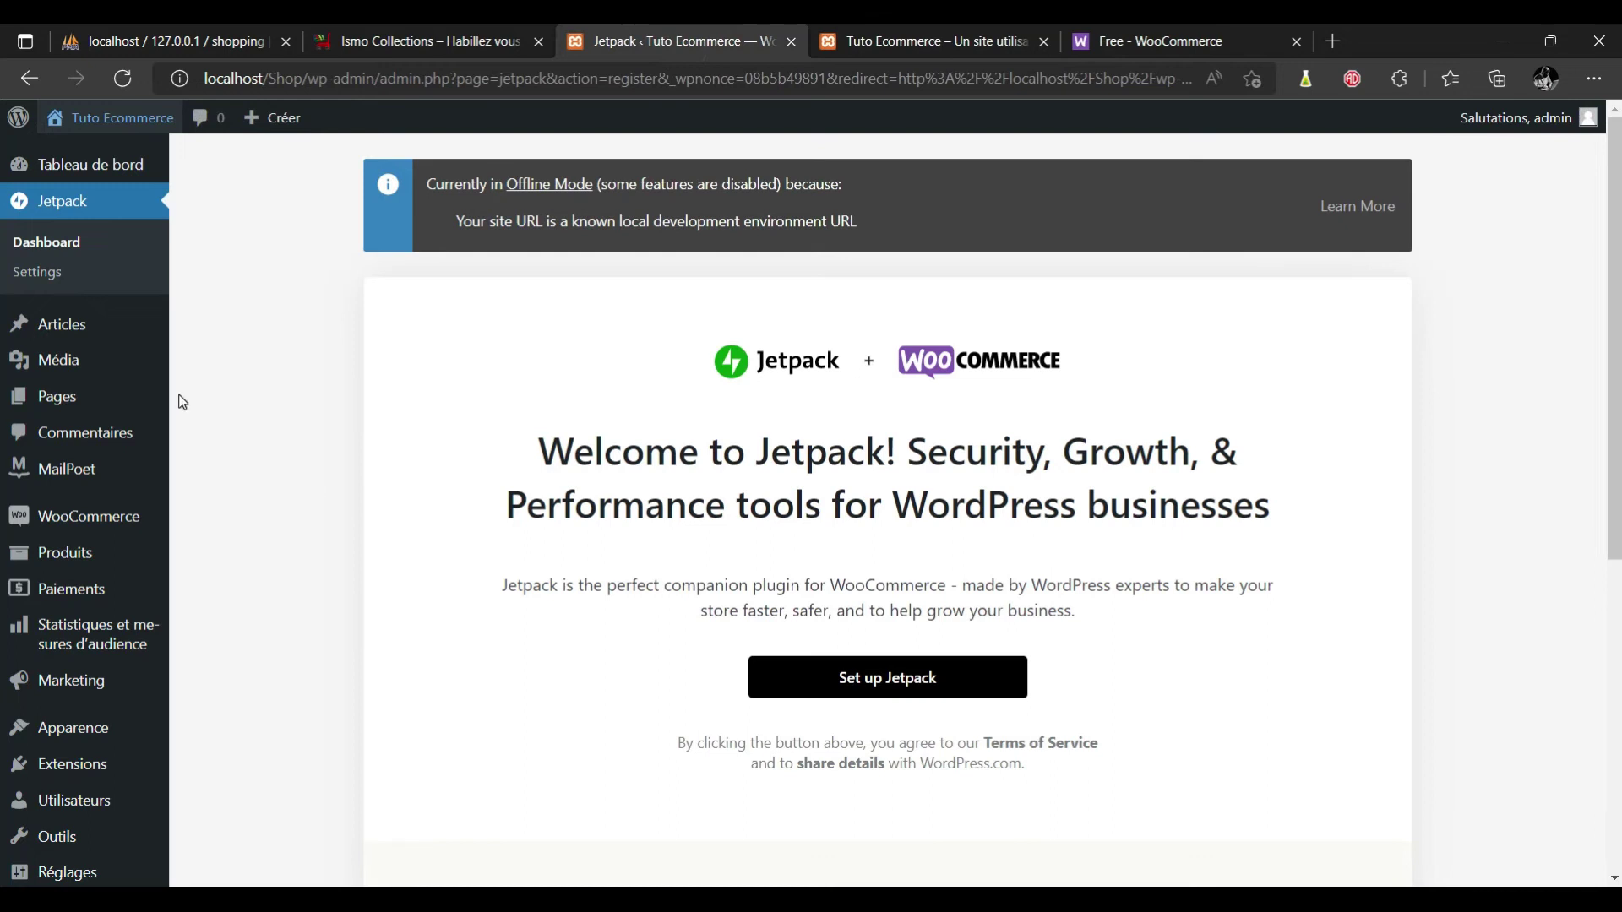
mouse_move(96, 408)
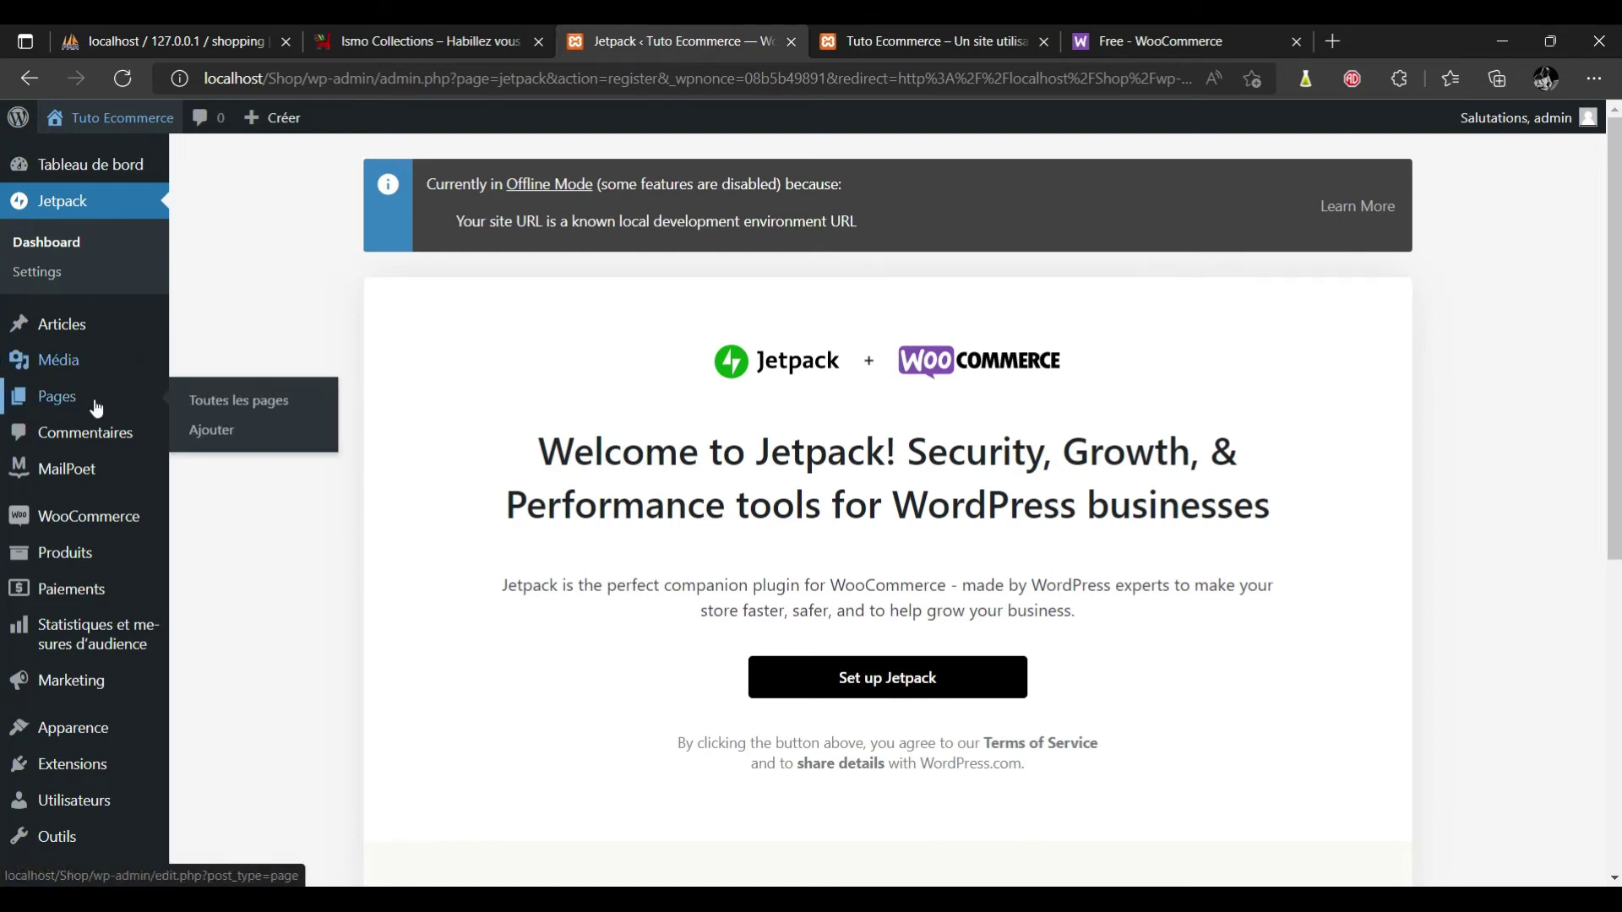
left_click(235, 404)
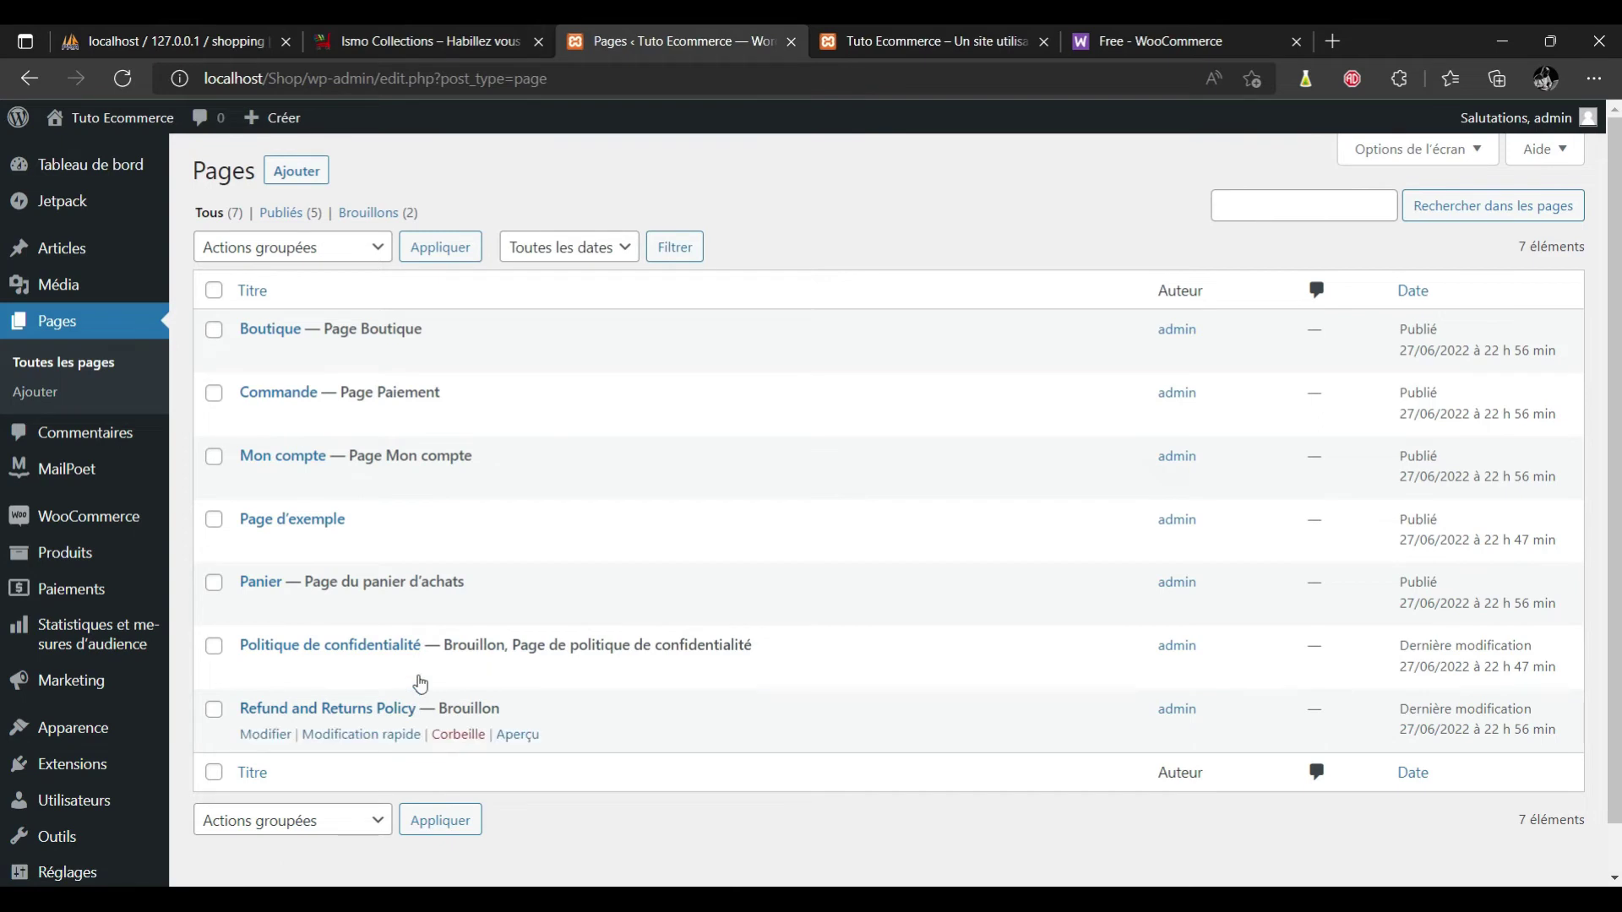
left_click(945, 42)
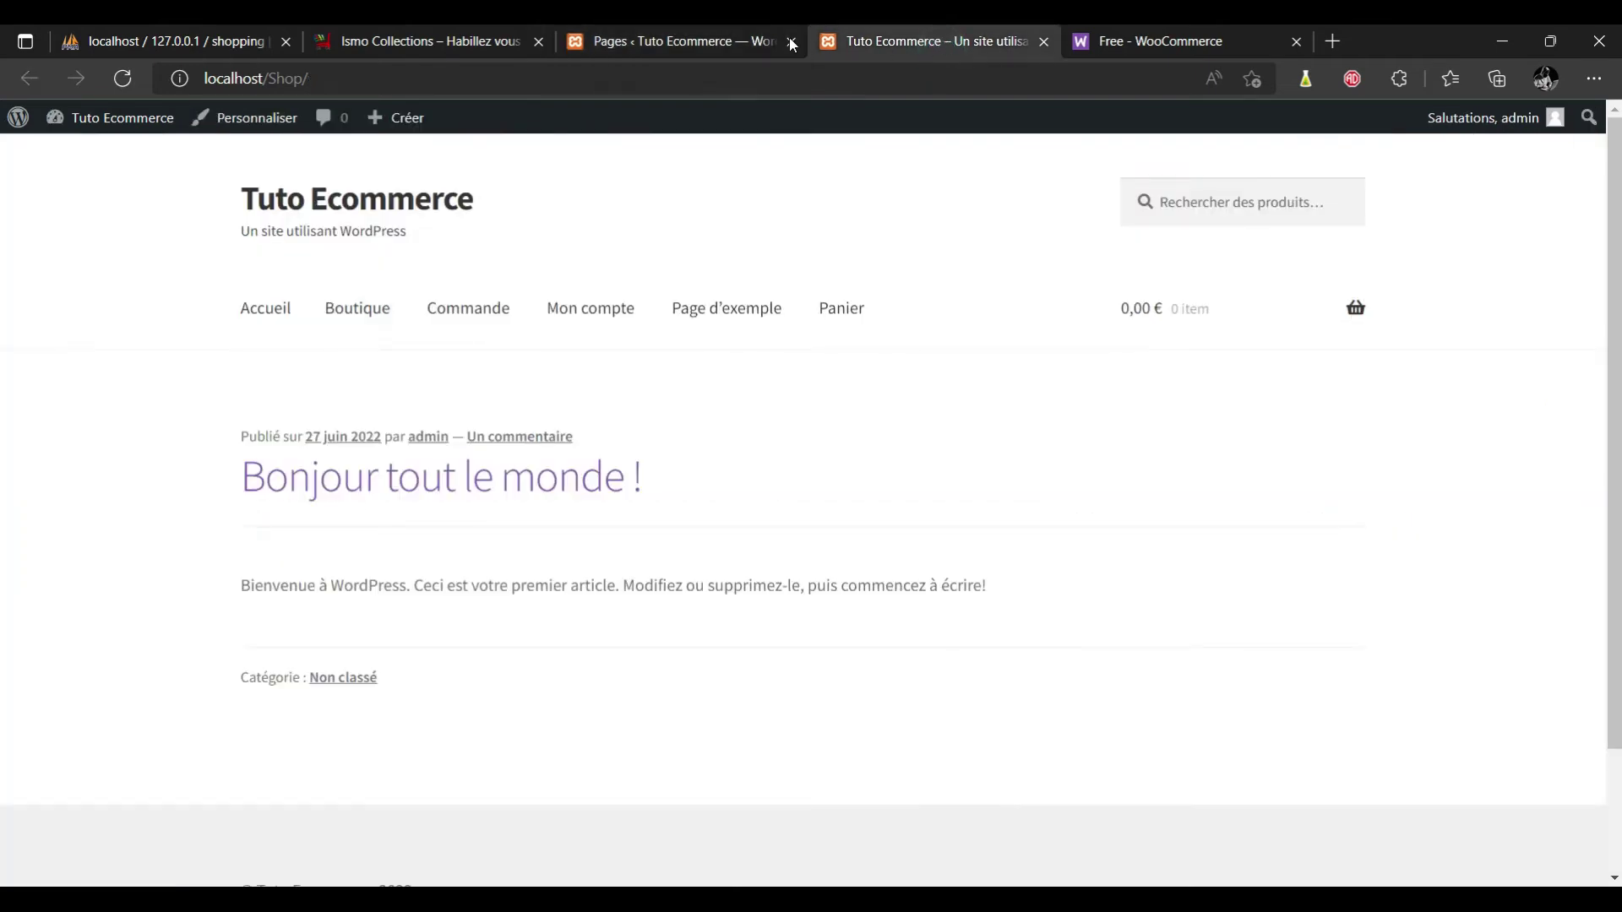
left_click(713, 41)
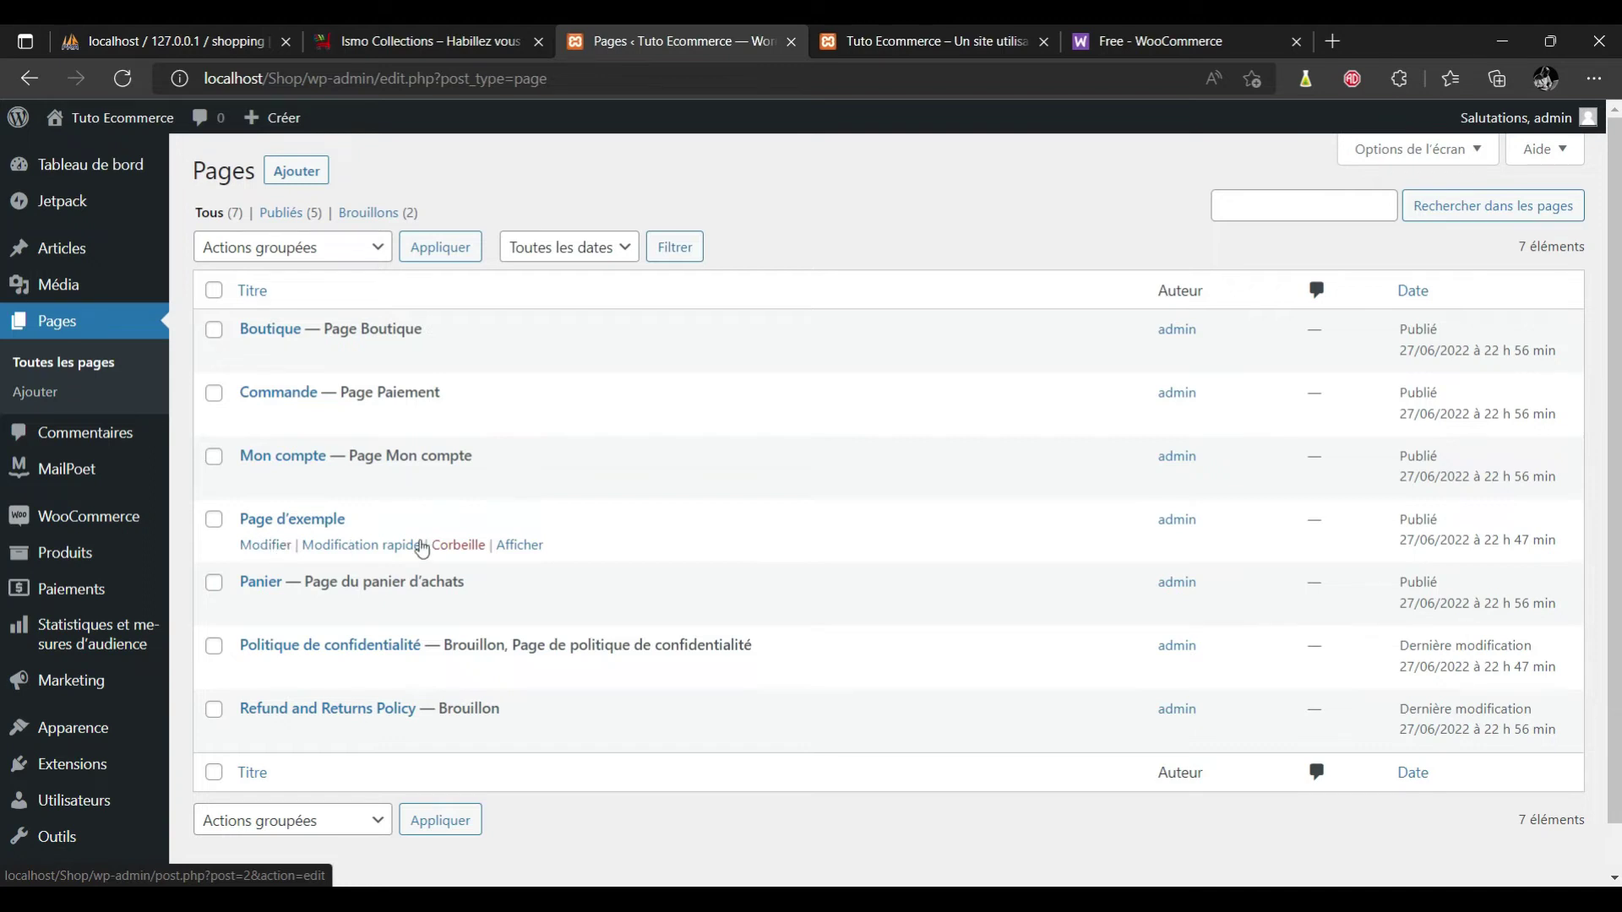
left_click(448, 548)
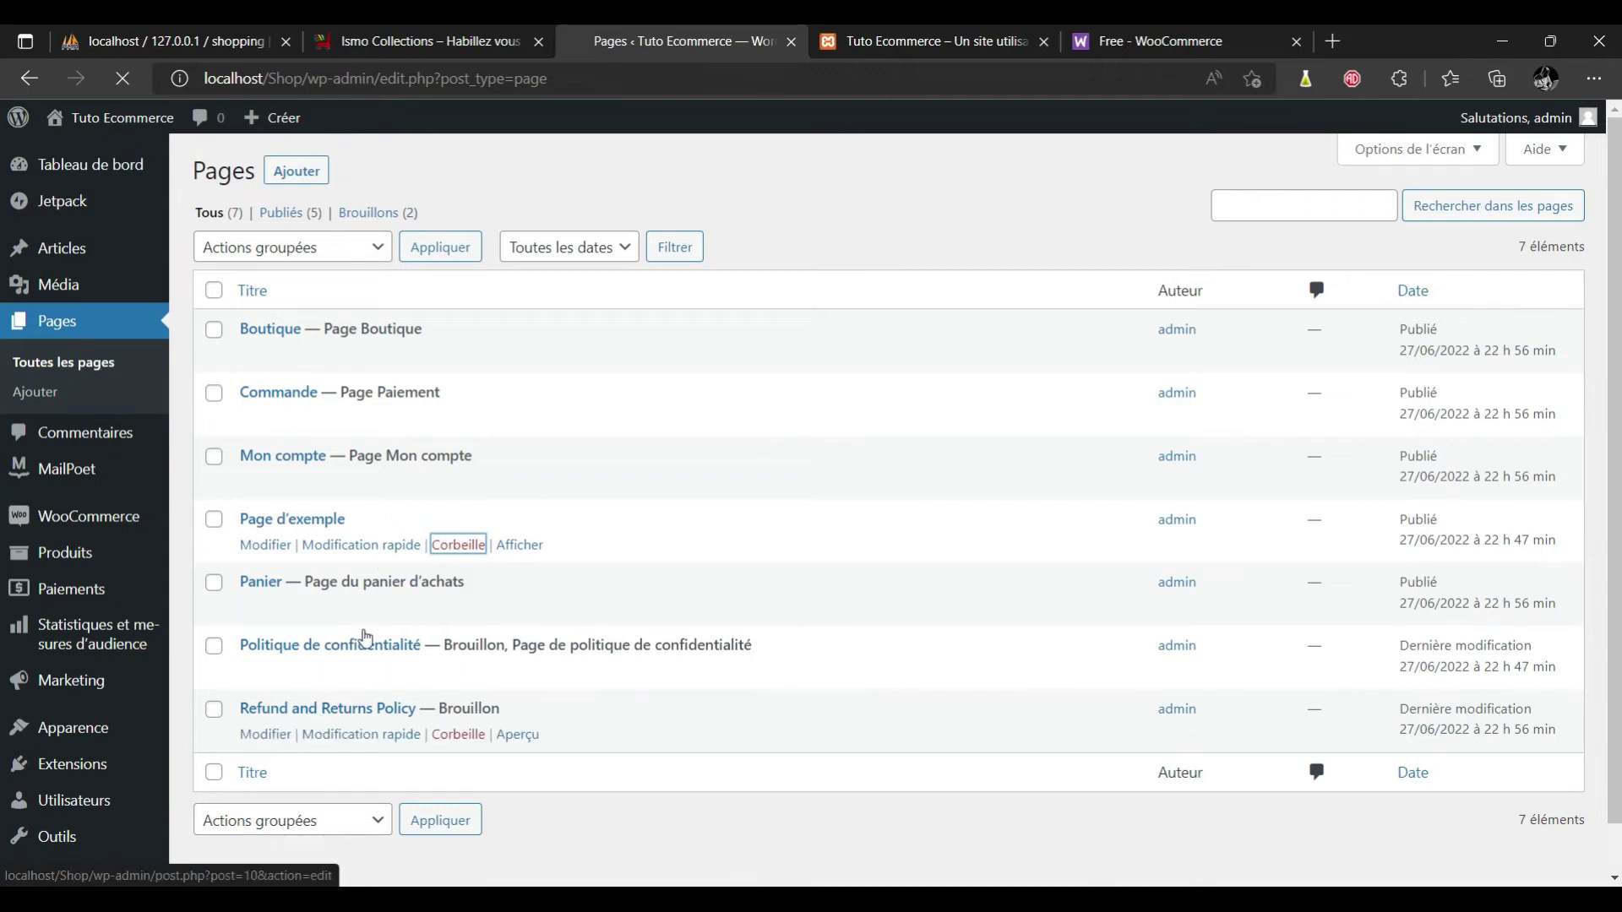
left_click(301, 171)
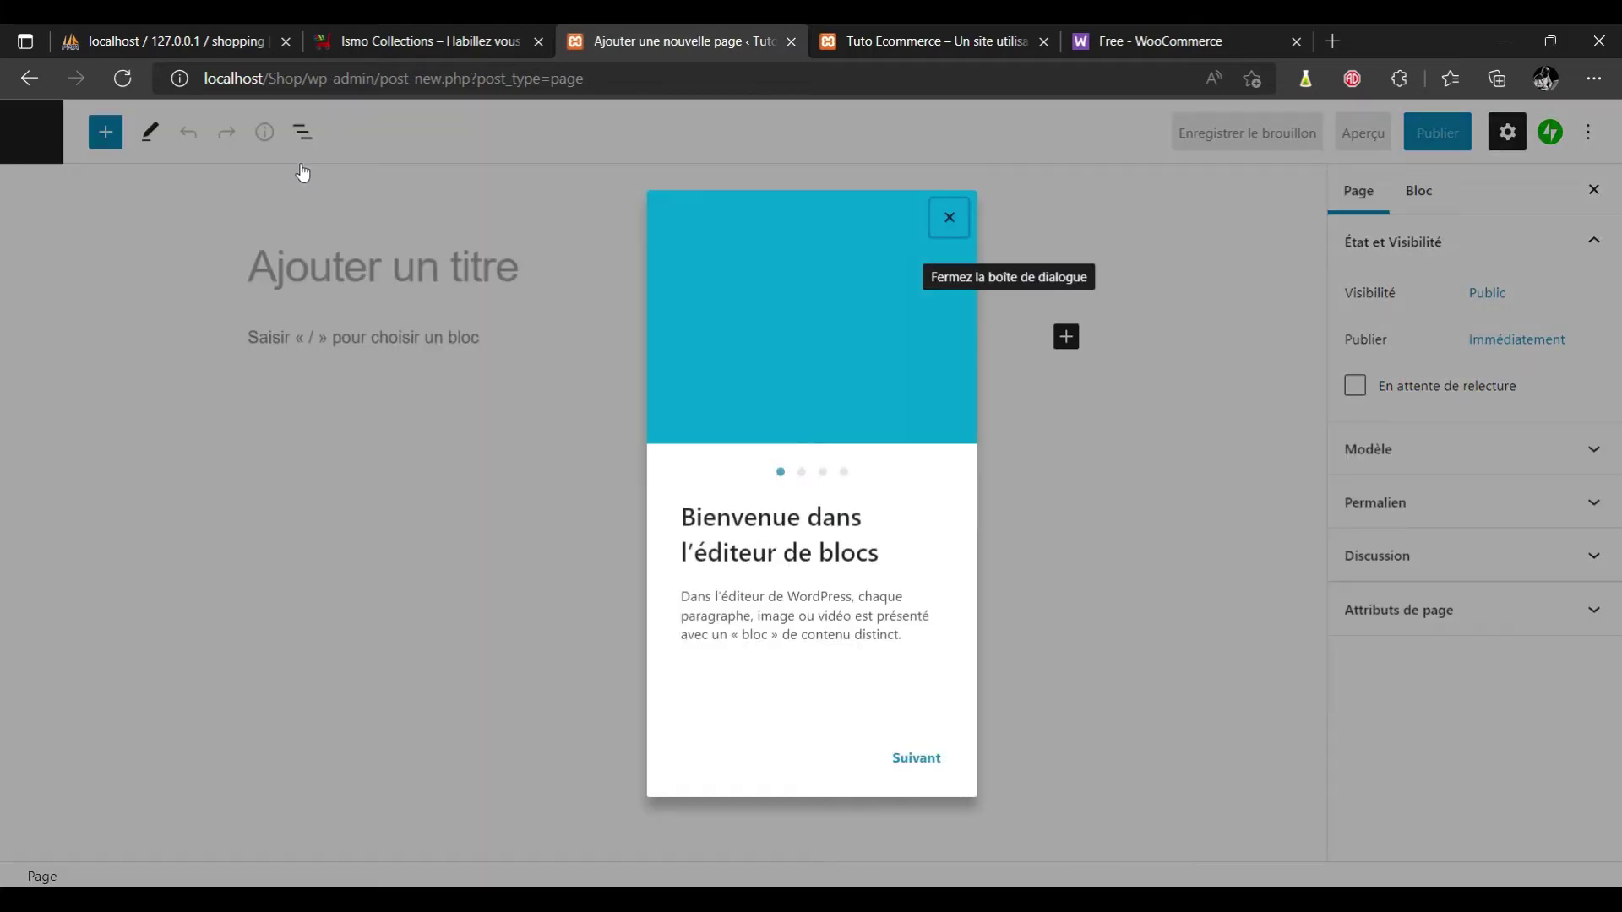
Title the new page 'Contact' with the paragraph 'Pour nous contacter, veuillez remplir ce formulaire !'.
left_click(947, 217)
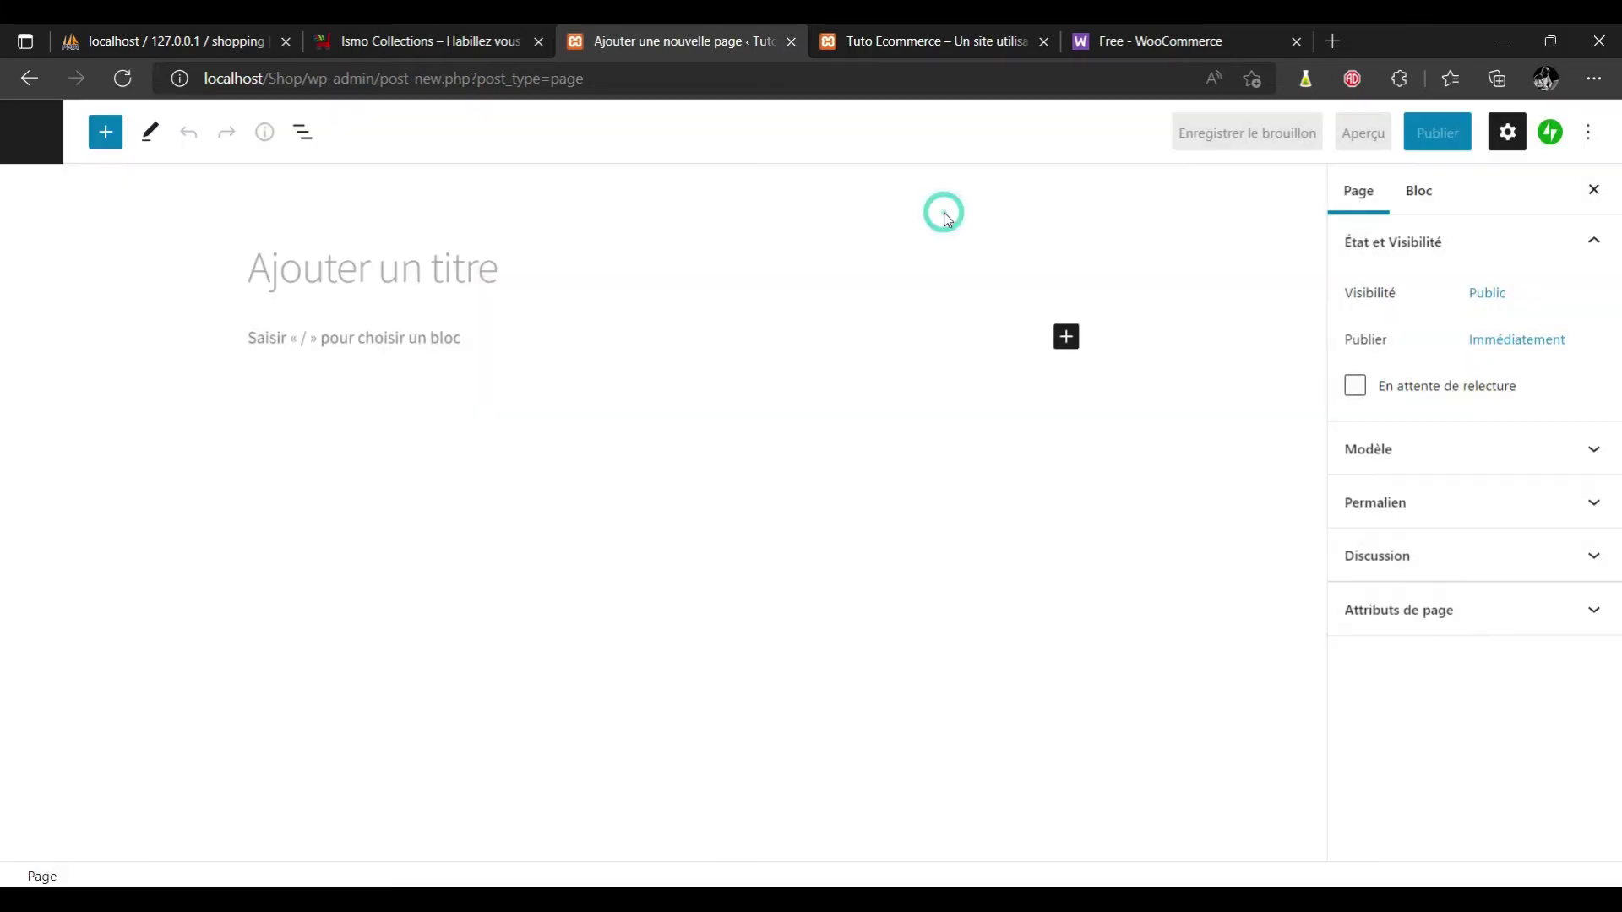
left_click(518, 271)
type("Contact")
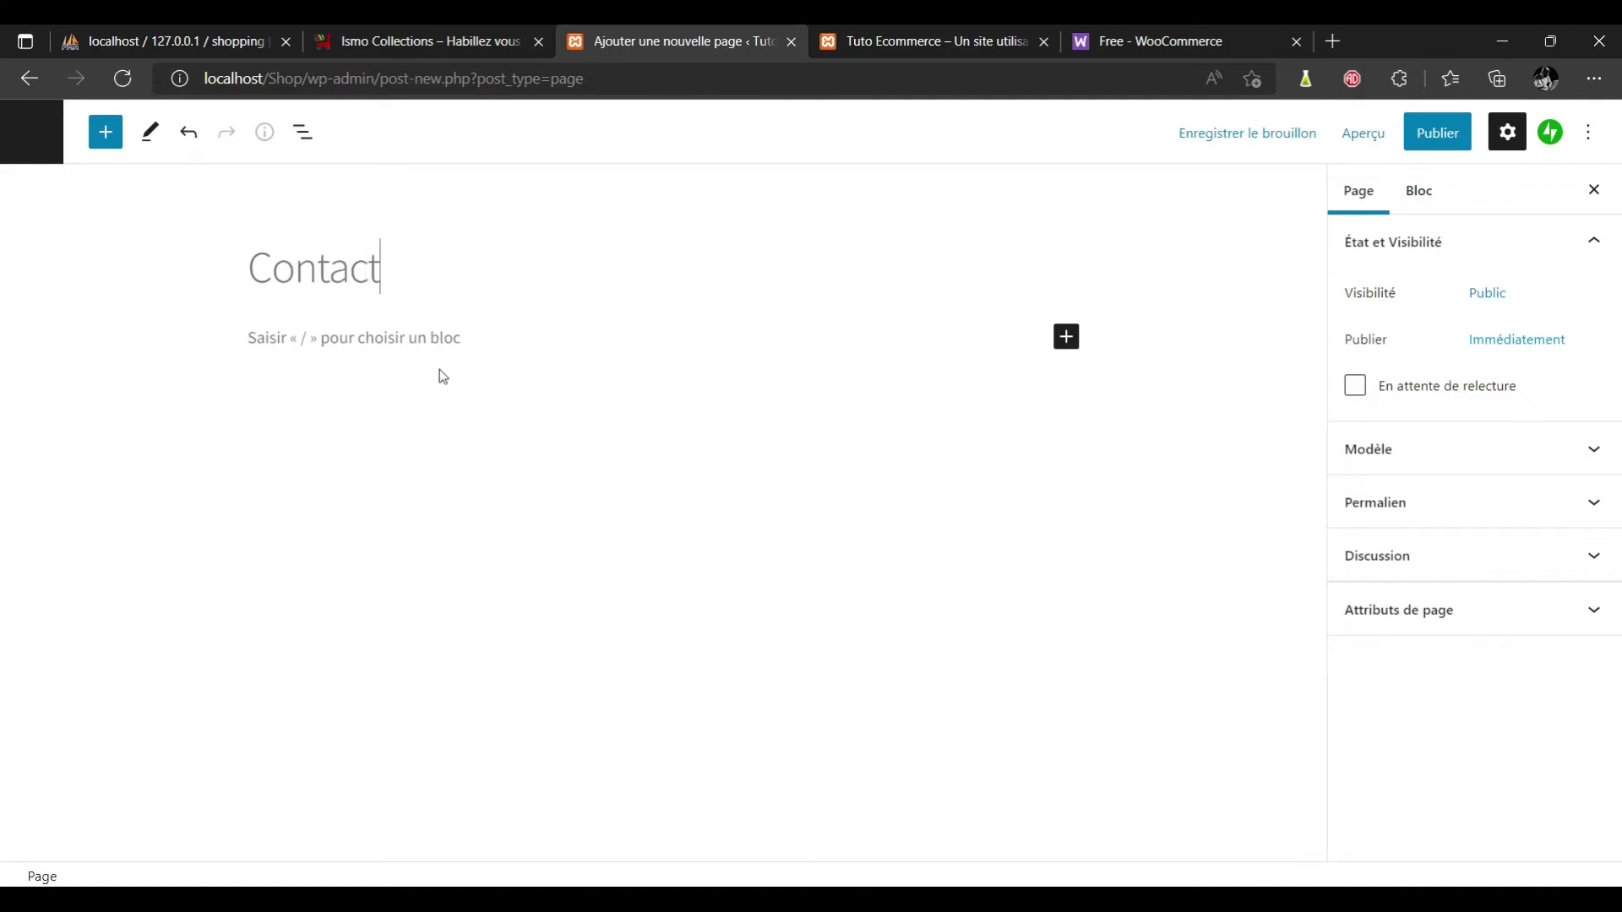
left_click(434, 344)
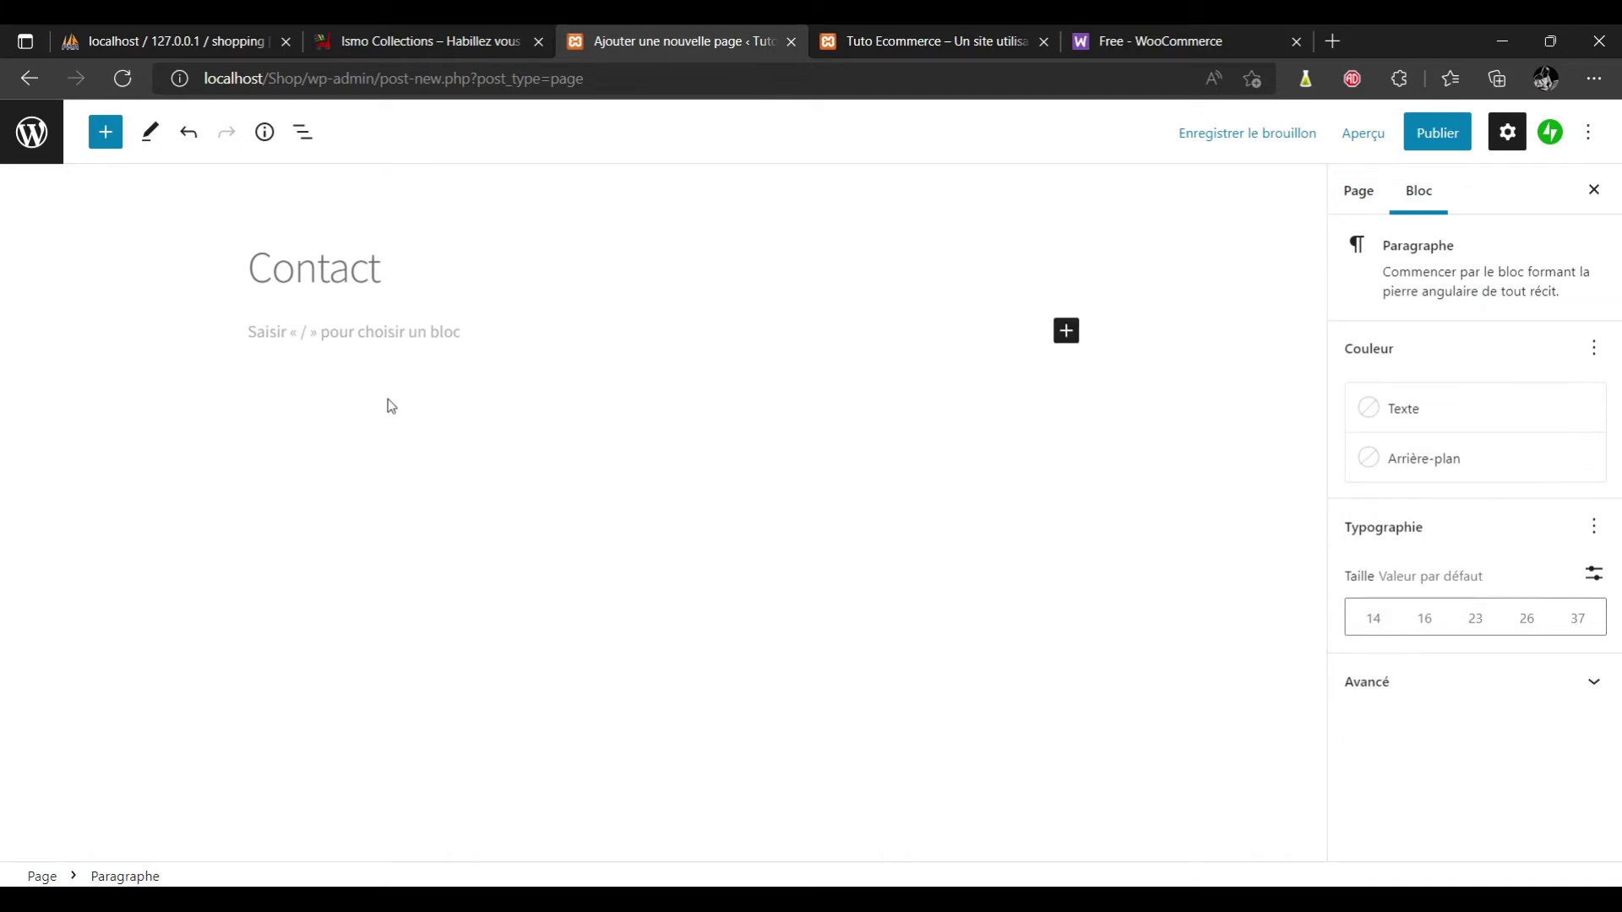
type("Pour nous contacter, veuillez remplir ce formulaire")
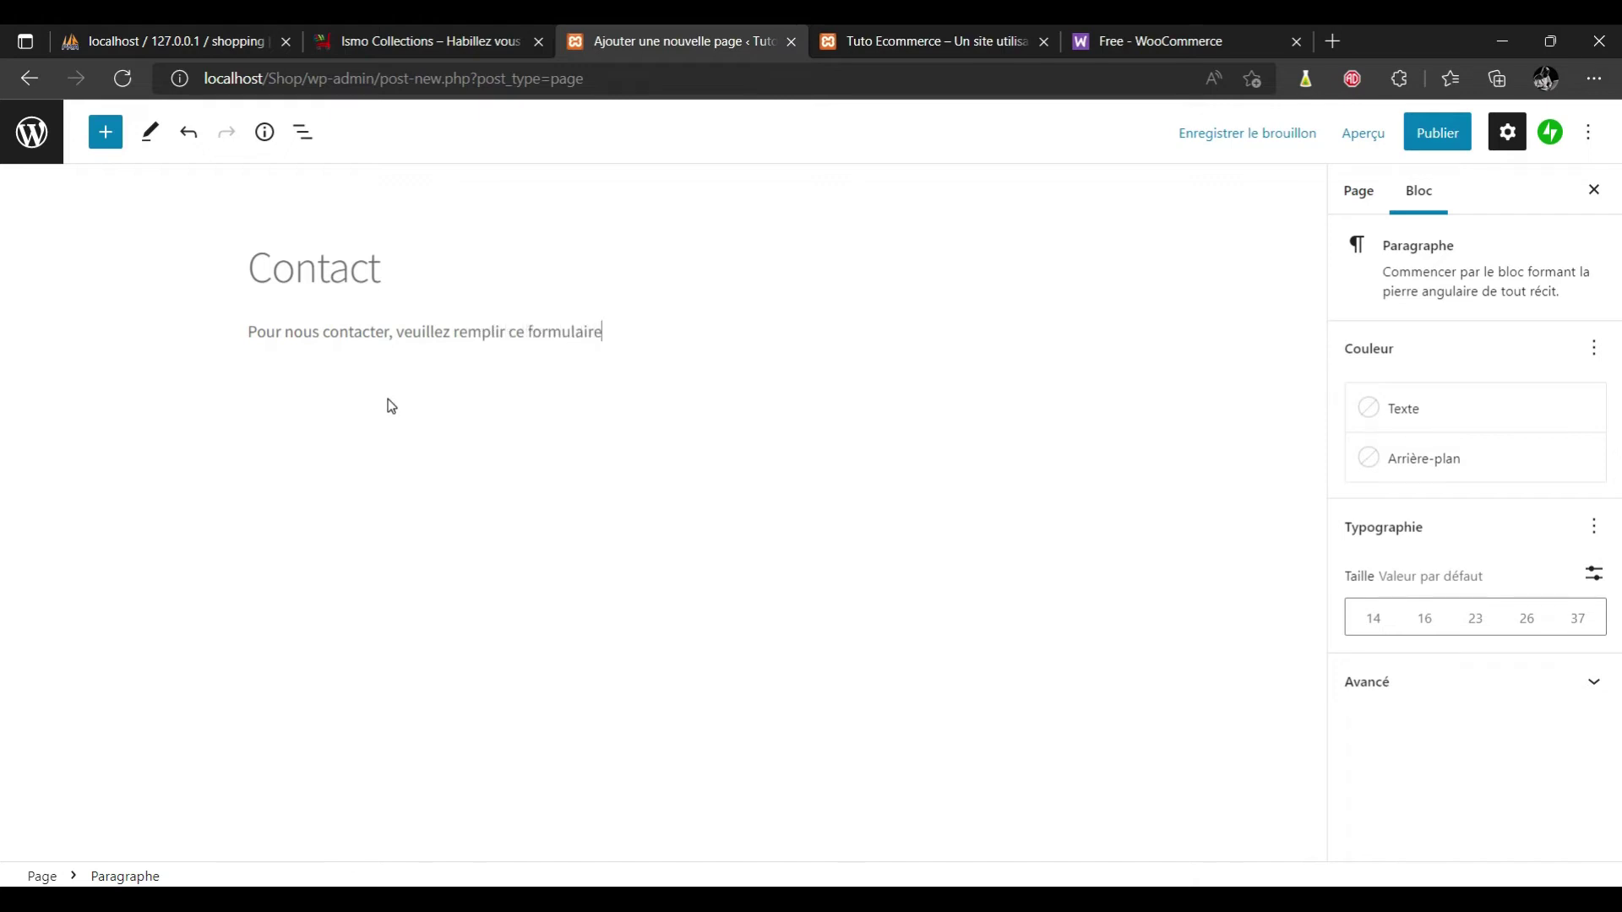
type(" !")
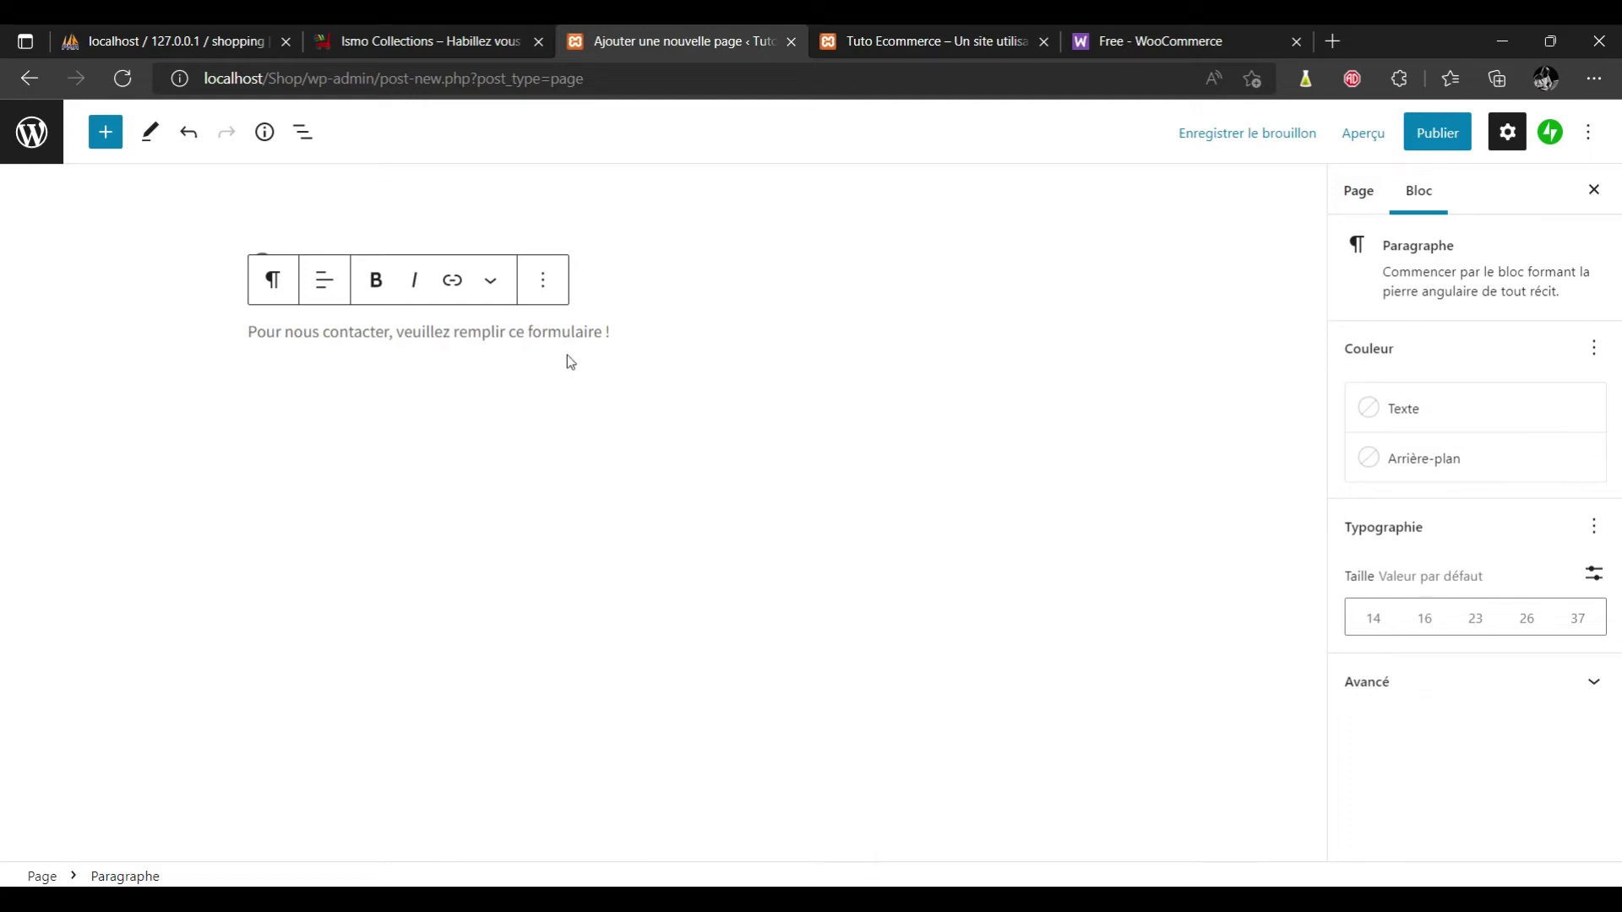
left_click(531, 395)
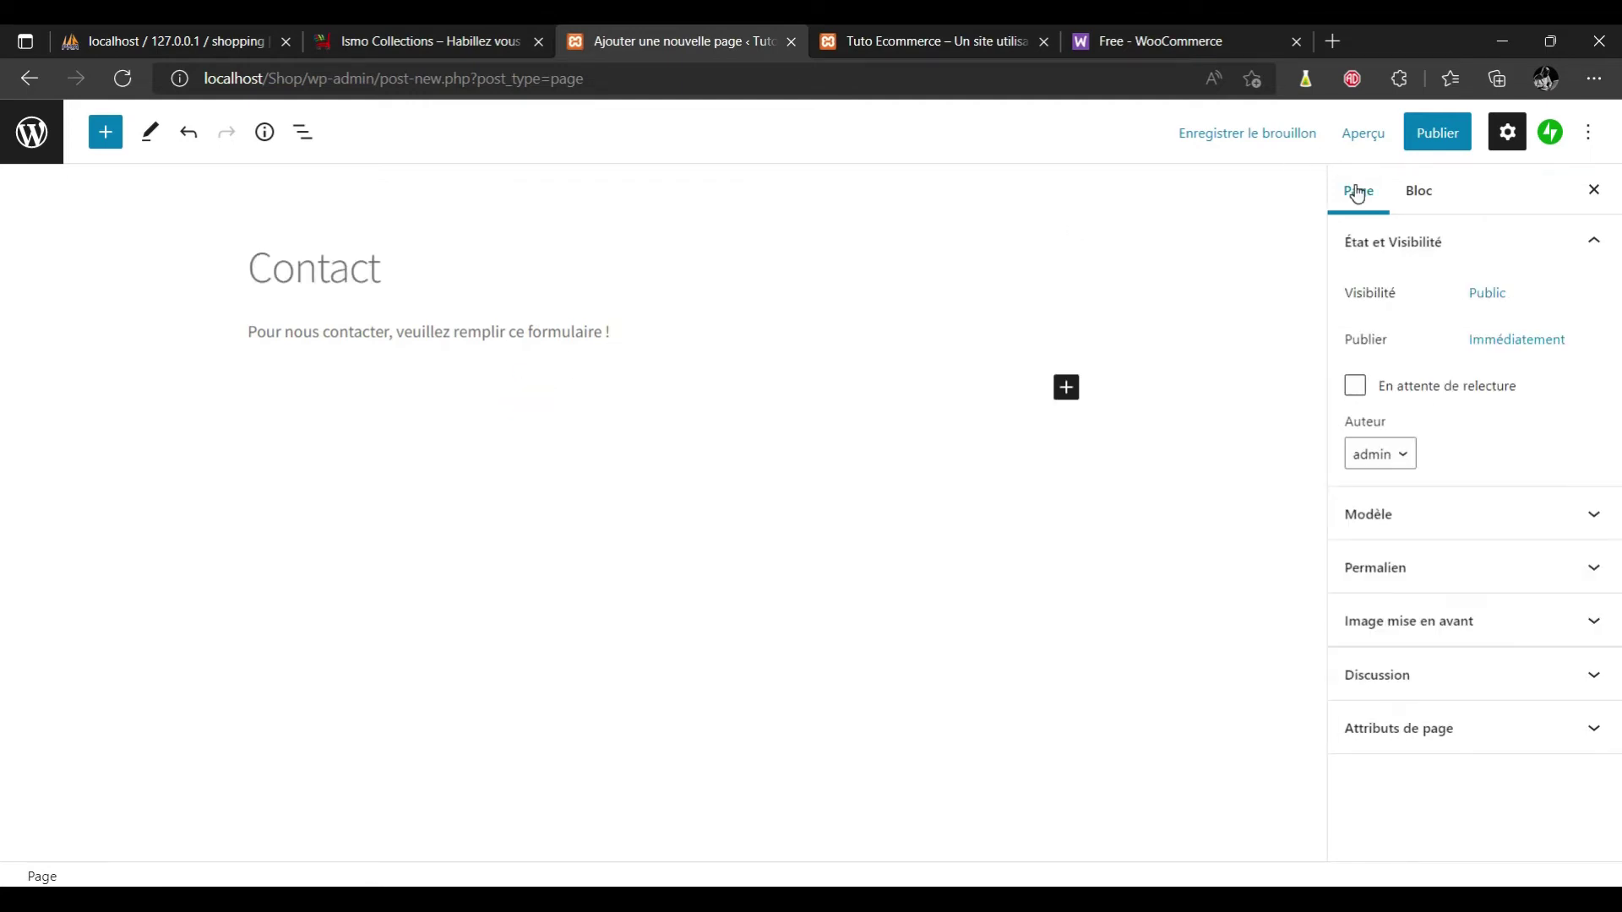
Publish the Contact page, then go back and start another new page.
left_click(1438, 132)
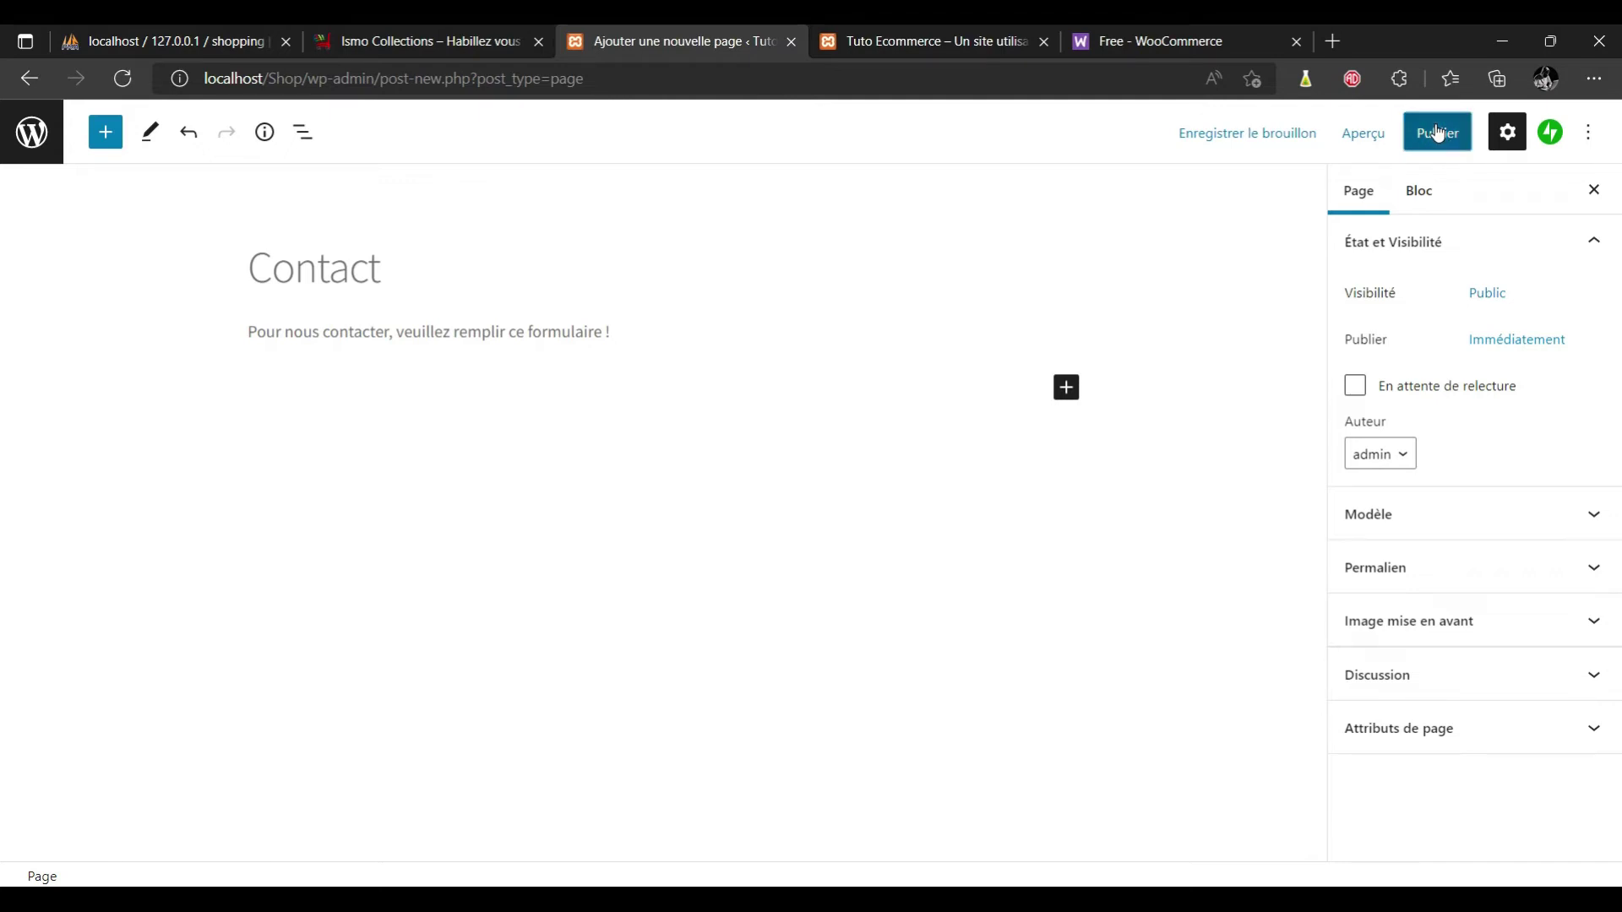
left_click(1419, 135)
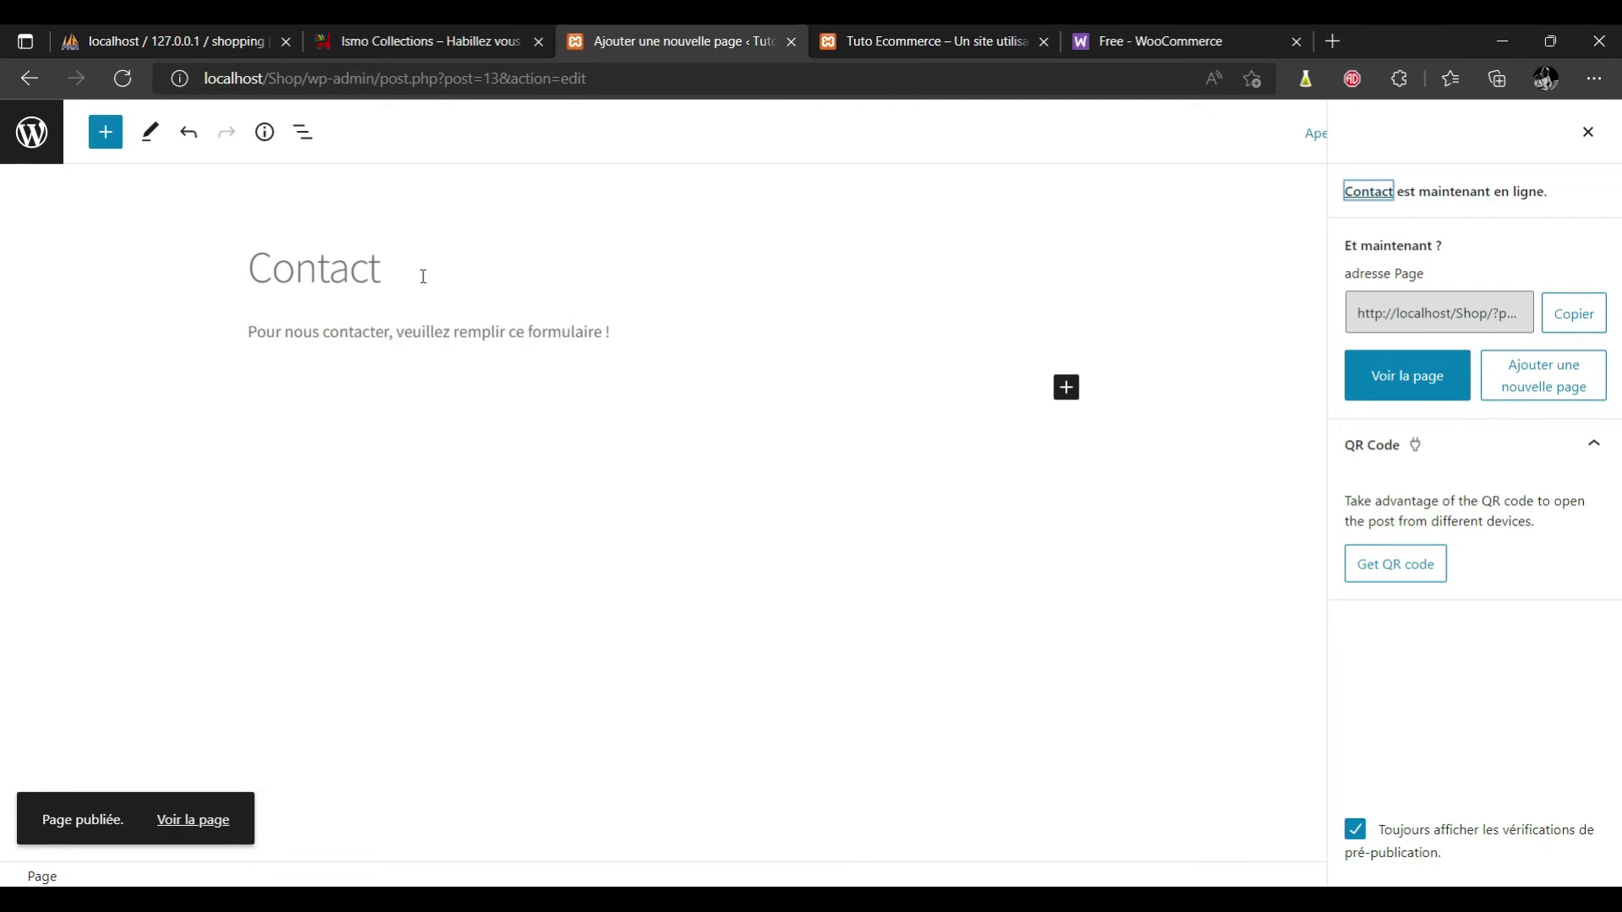
left_click(29, 81)
left_click(296, 172)
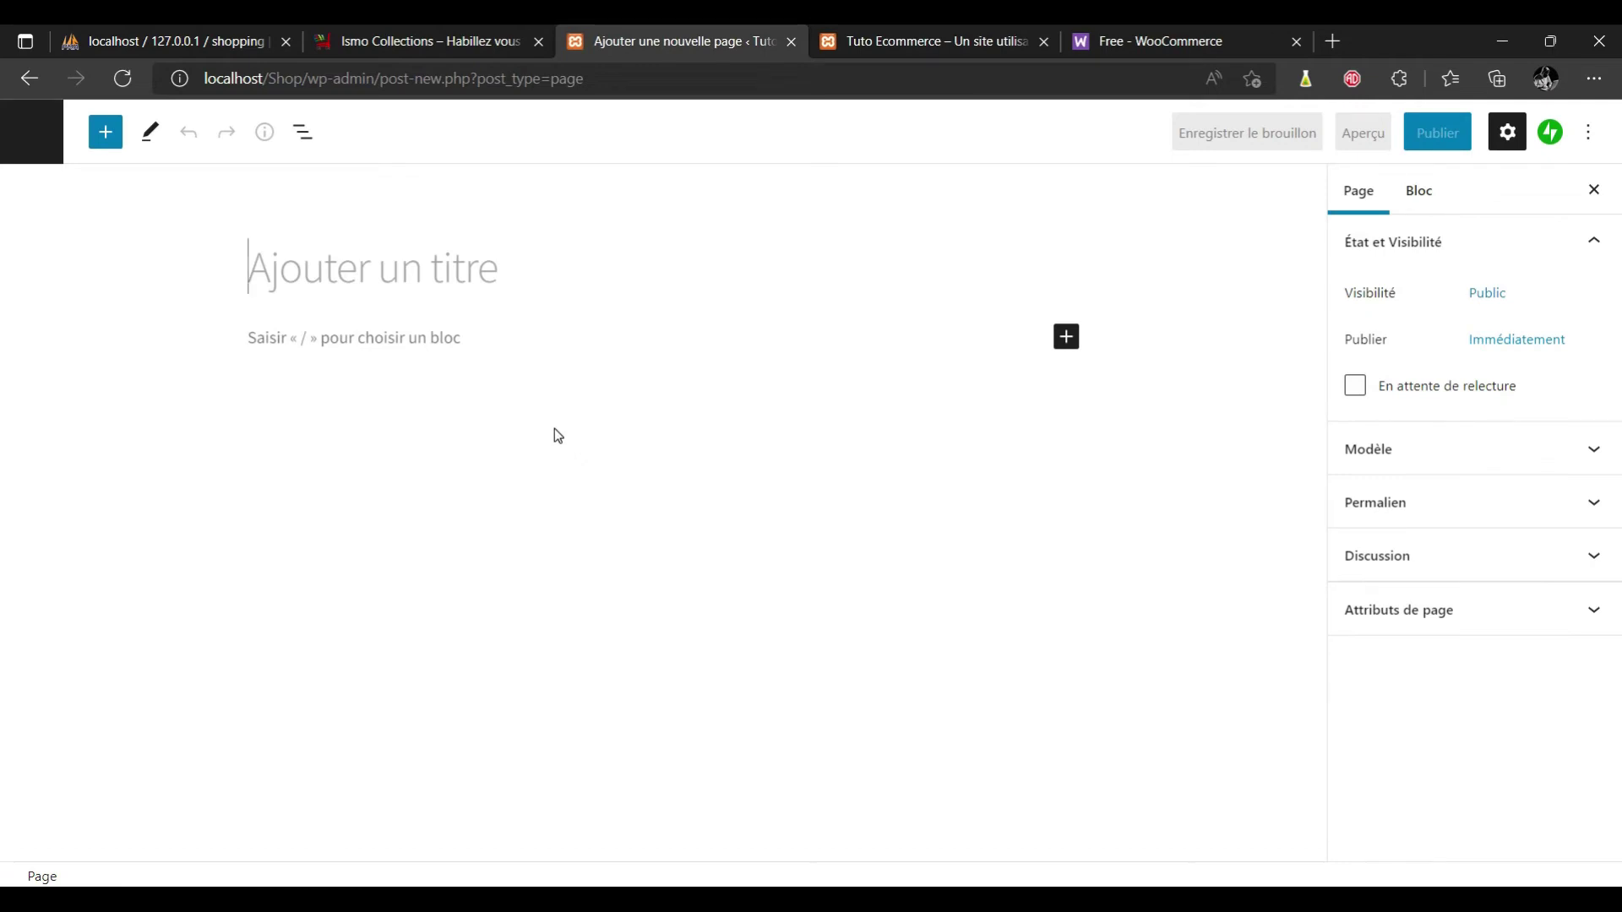
Title the page 'Mentions légales' and publish it with no content.
type("Mentions légales")
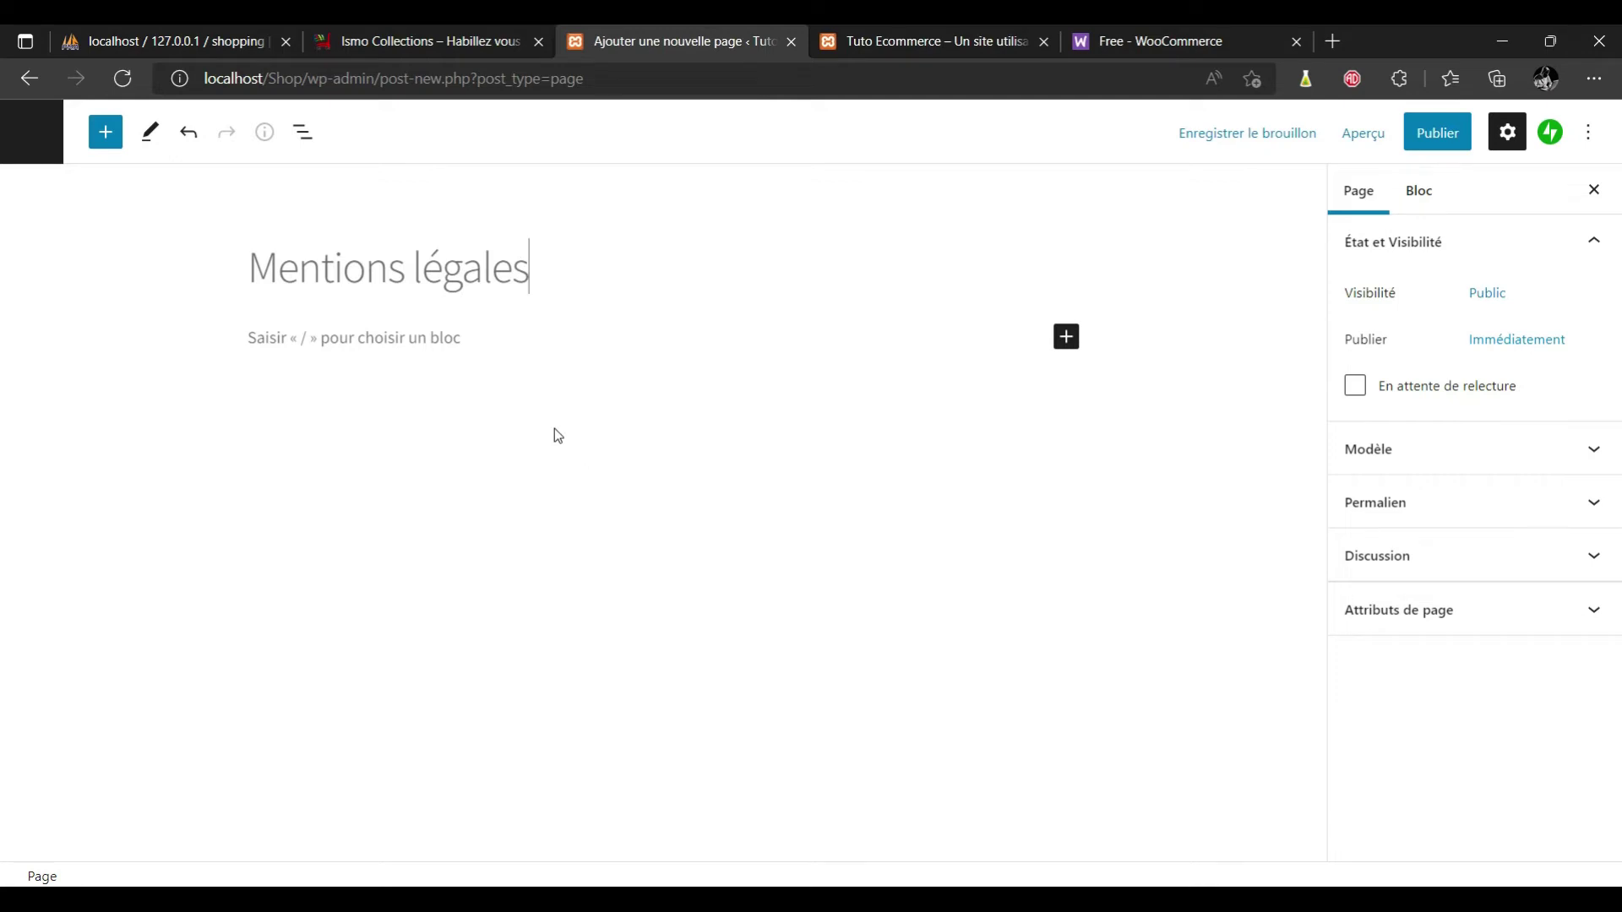
left_click(392, 340)
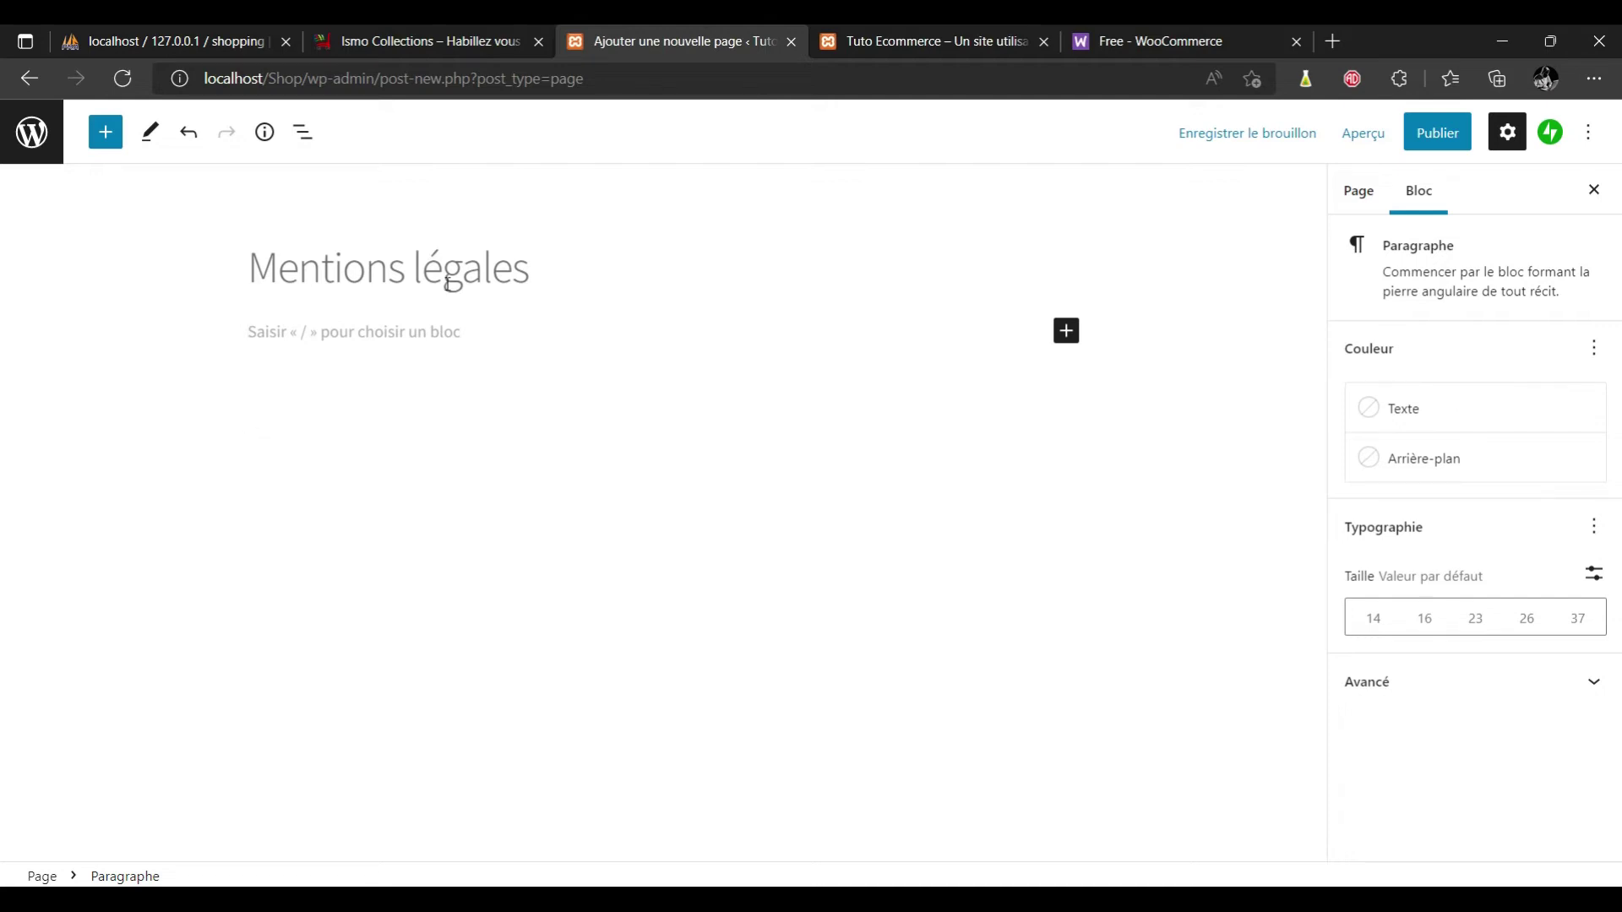
left_click(1436, 132)
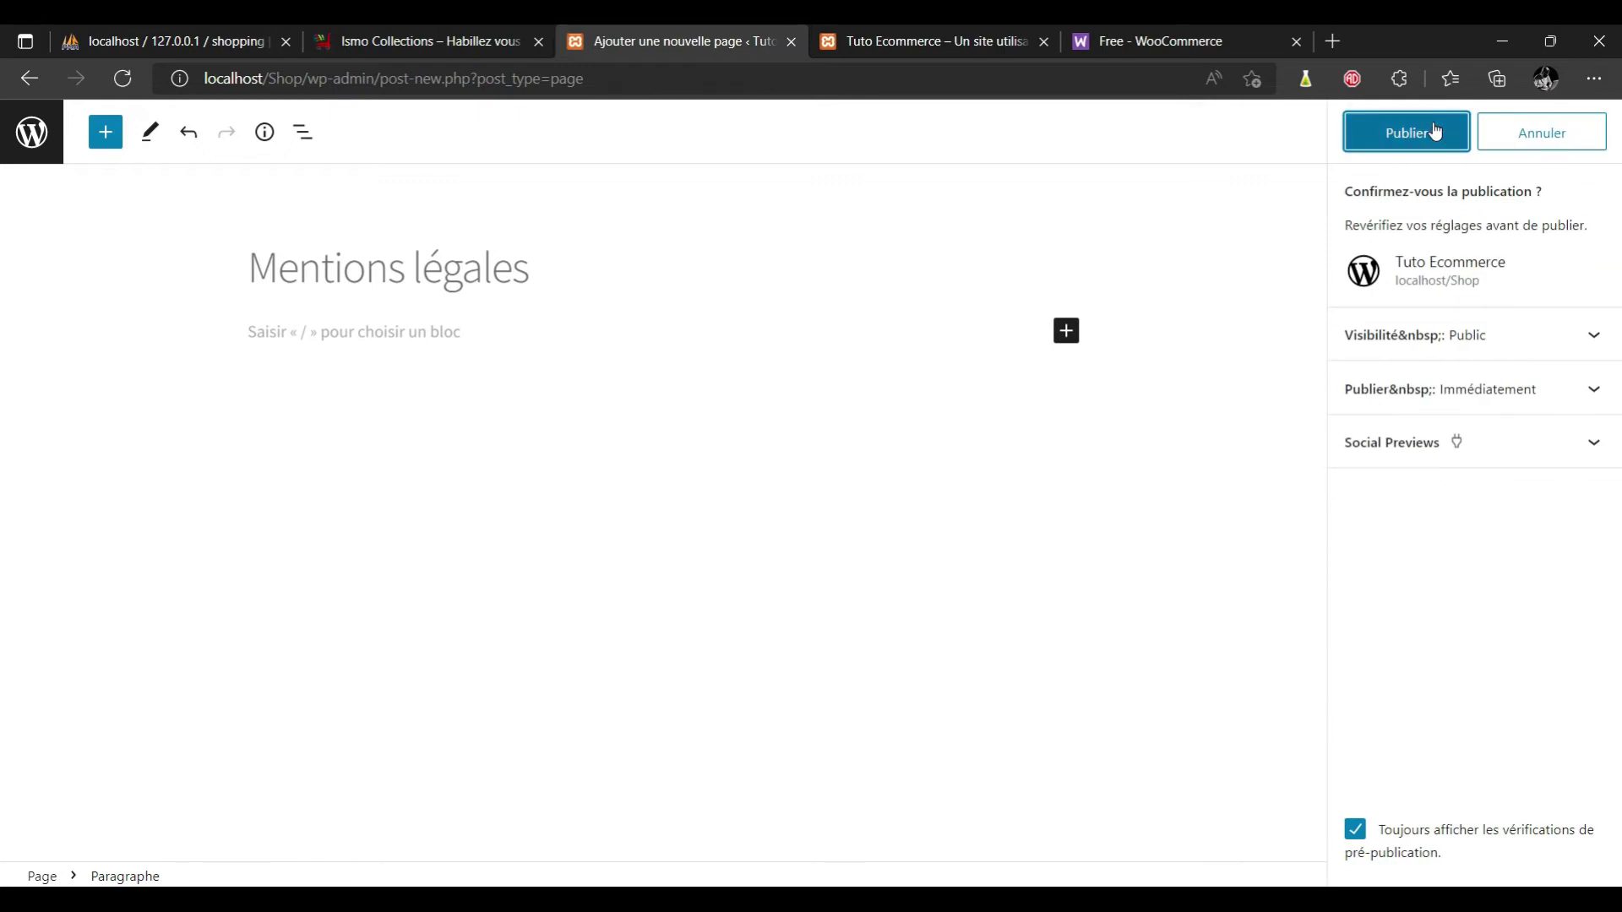
left_click(1427, 132)
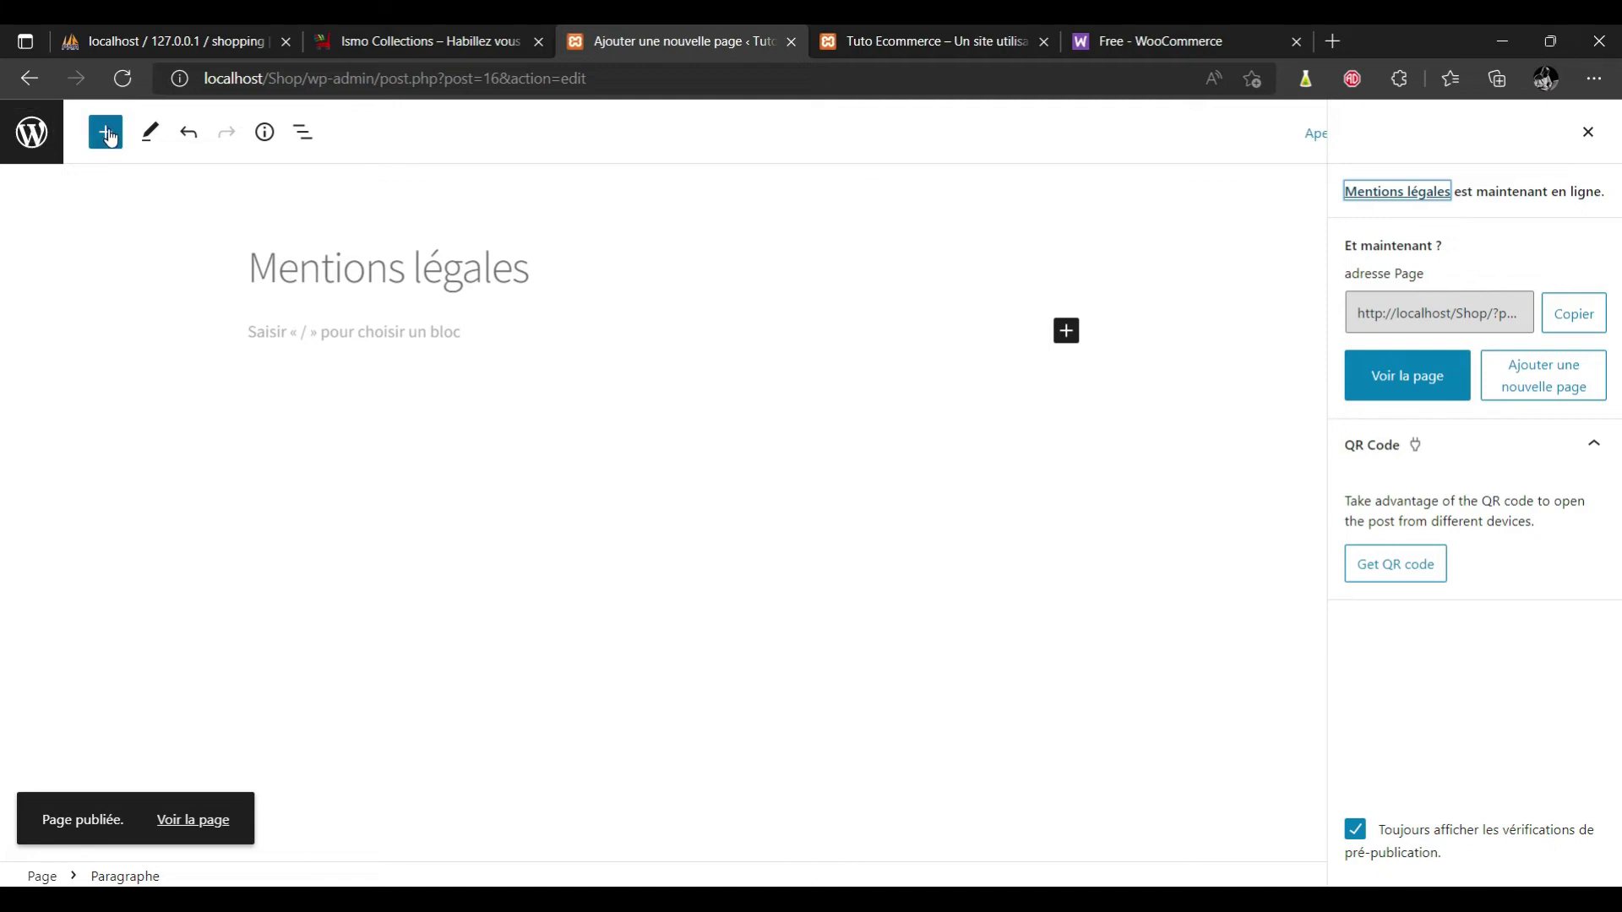
Create and publish an empty page titled 'Blog' with a capital B.
left_click(29, 81)
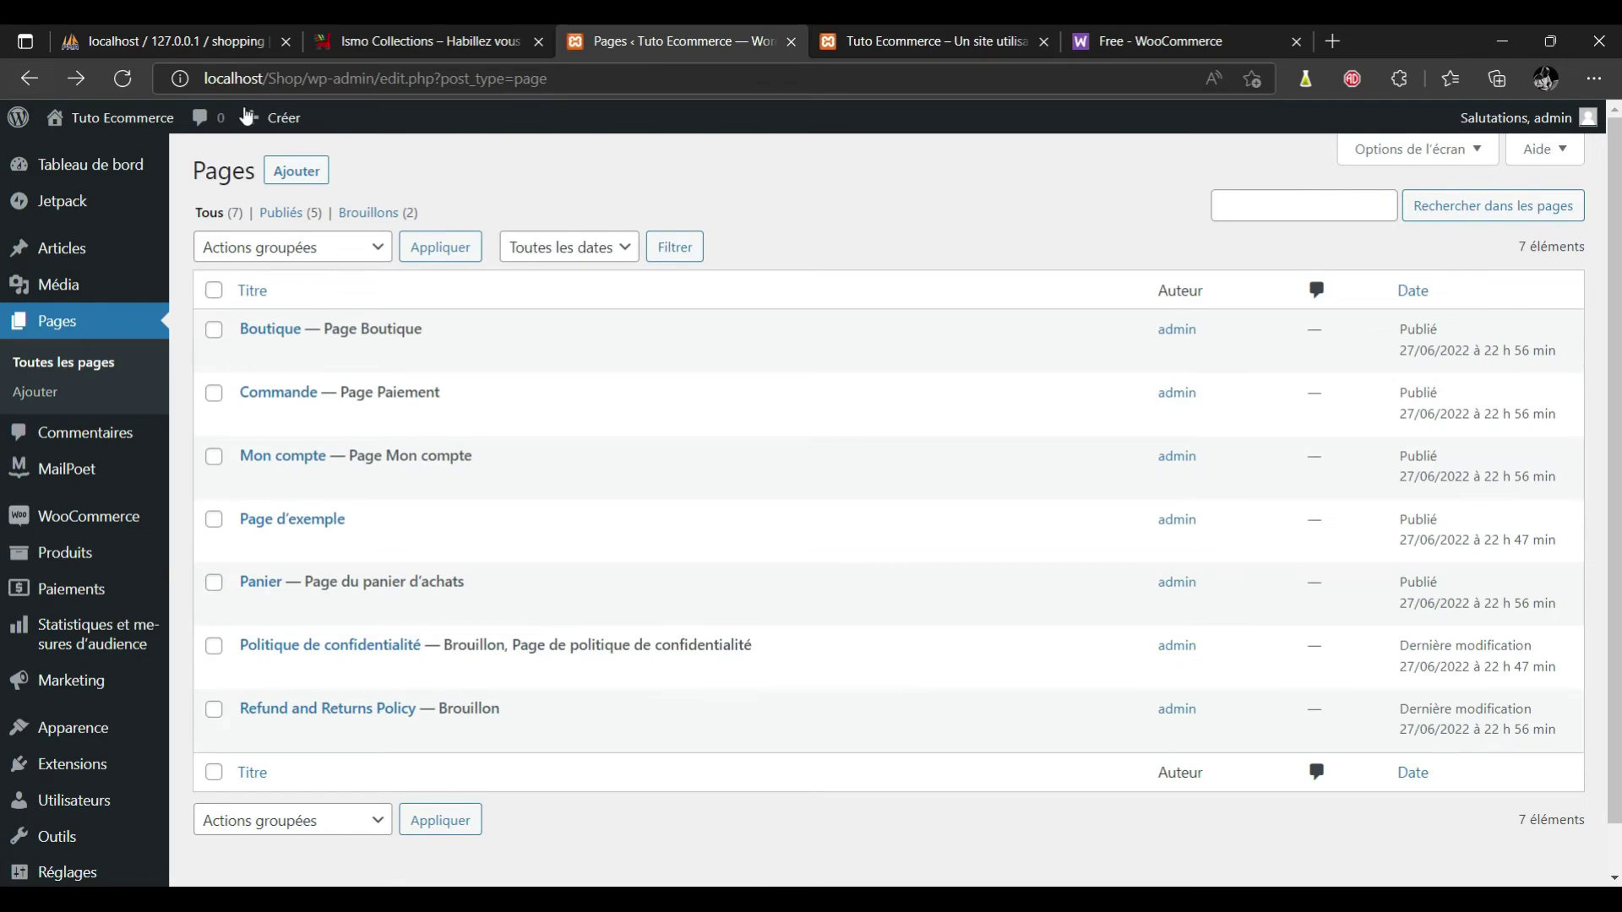
left_click(287, 171)
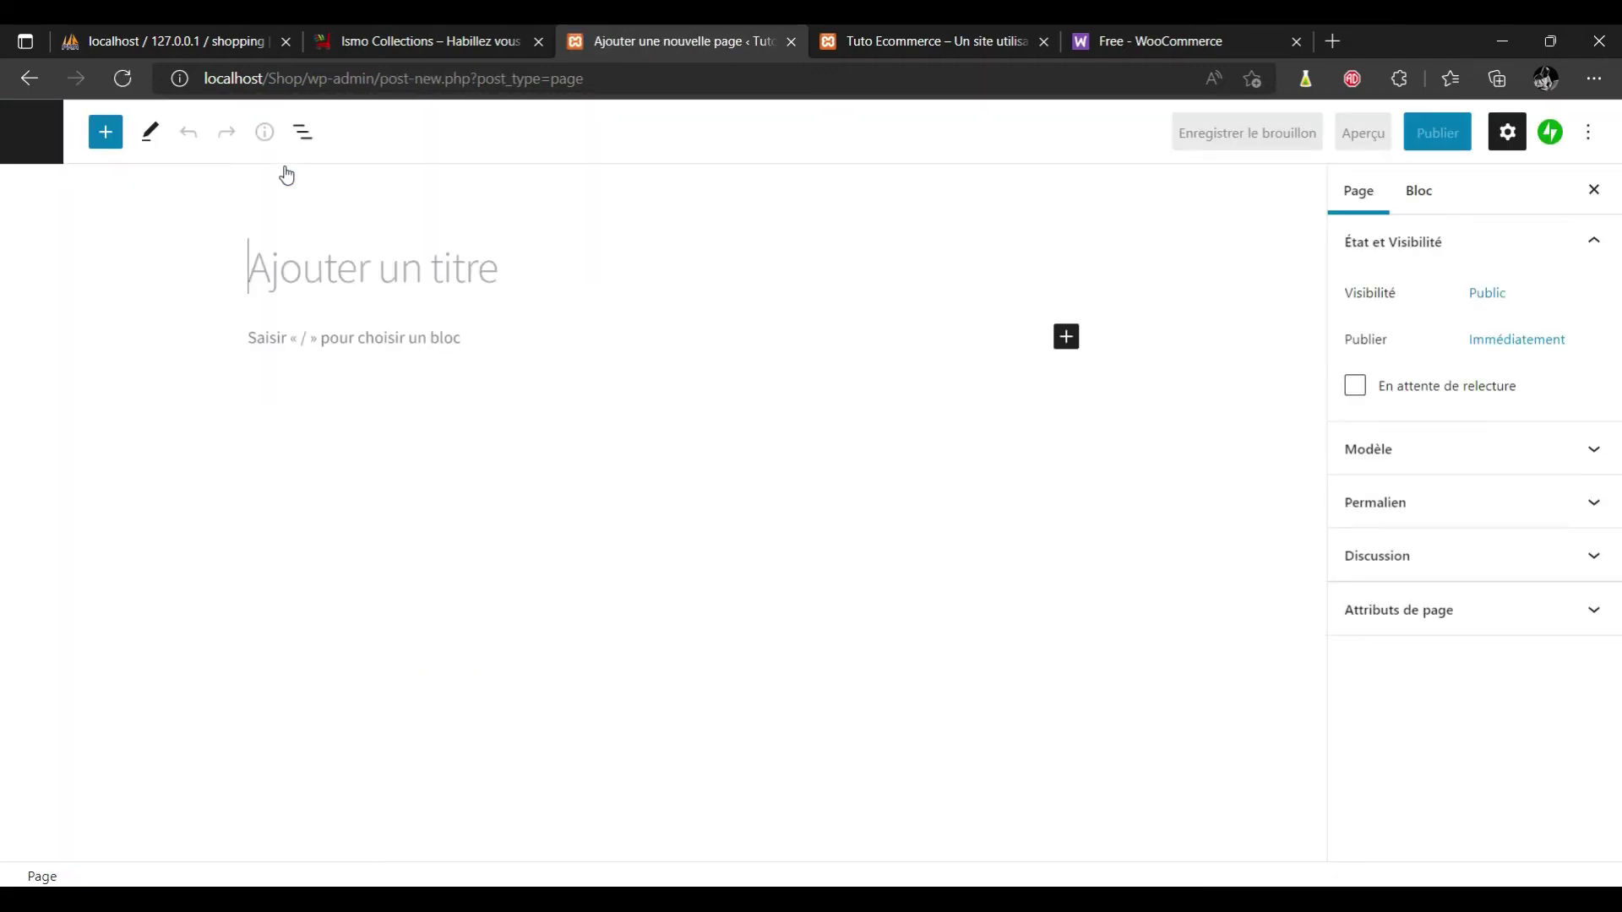
type("blog")
left_click(271, 270)
key("BackSpace")
type("Blog")
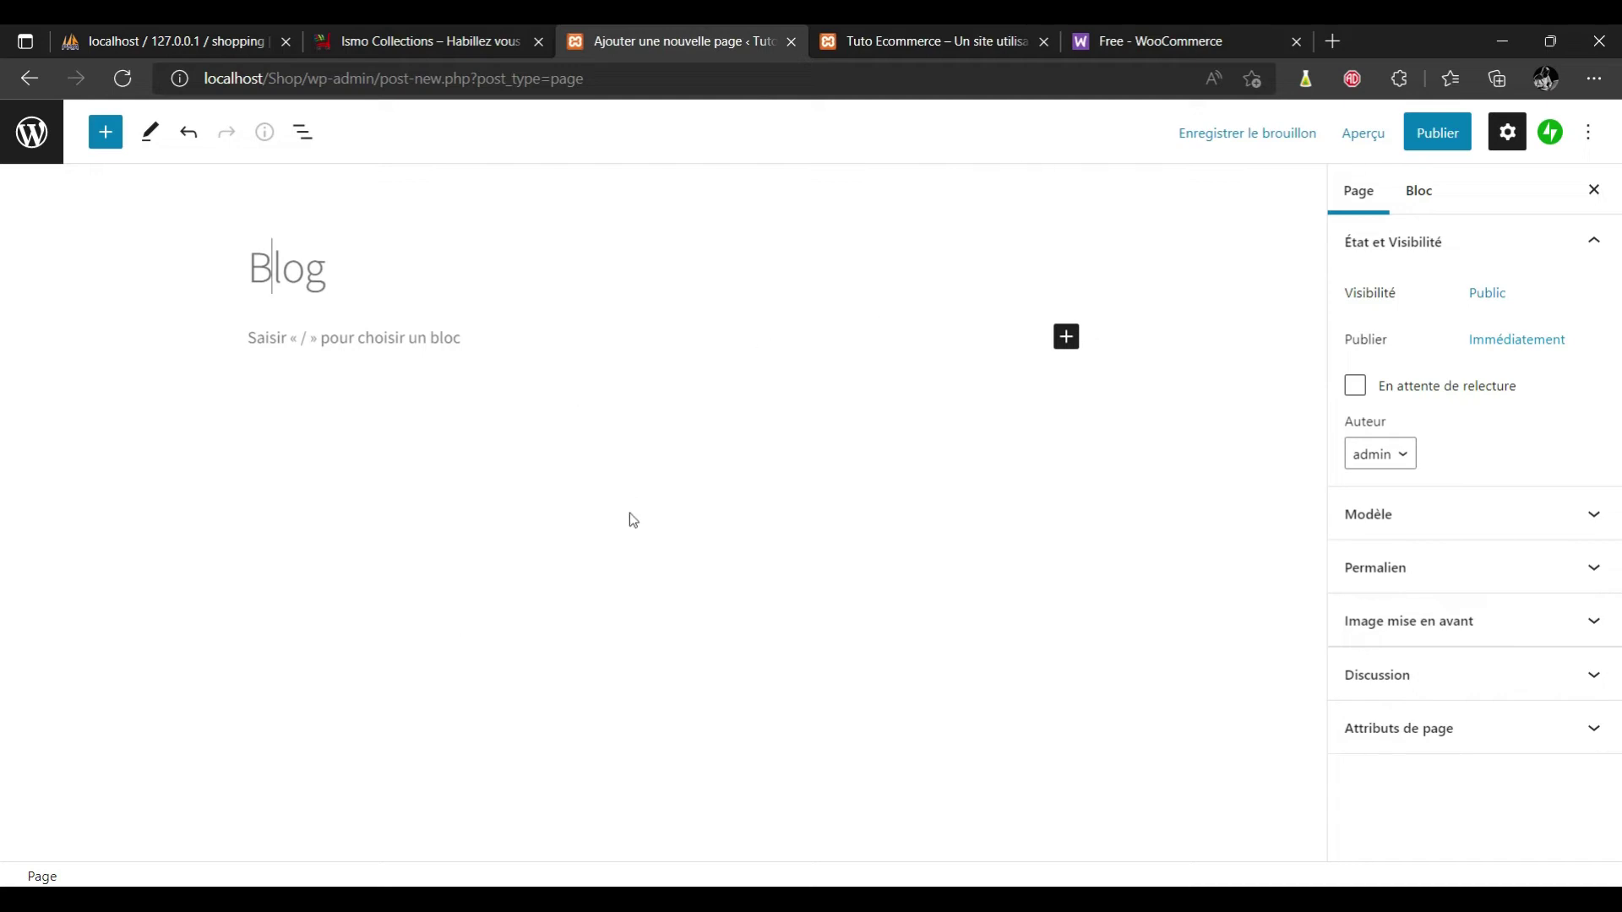
left_click(1446, 137)
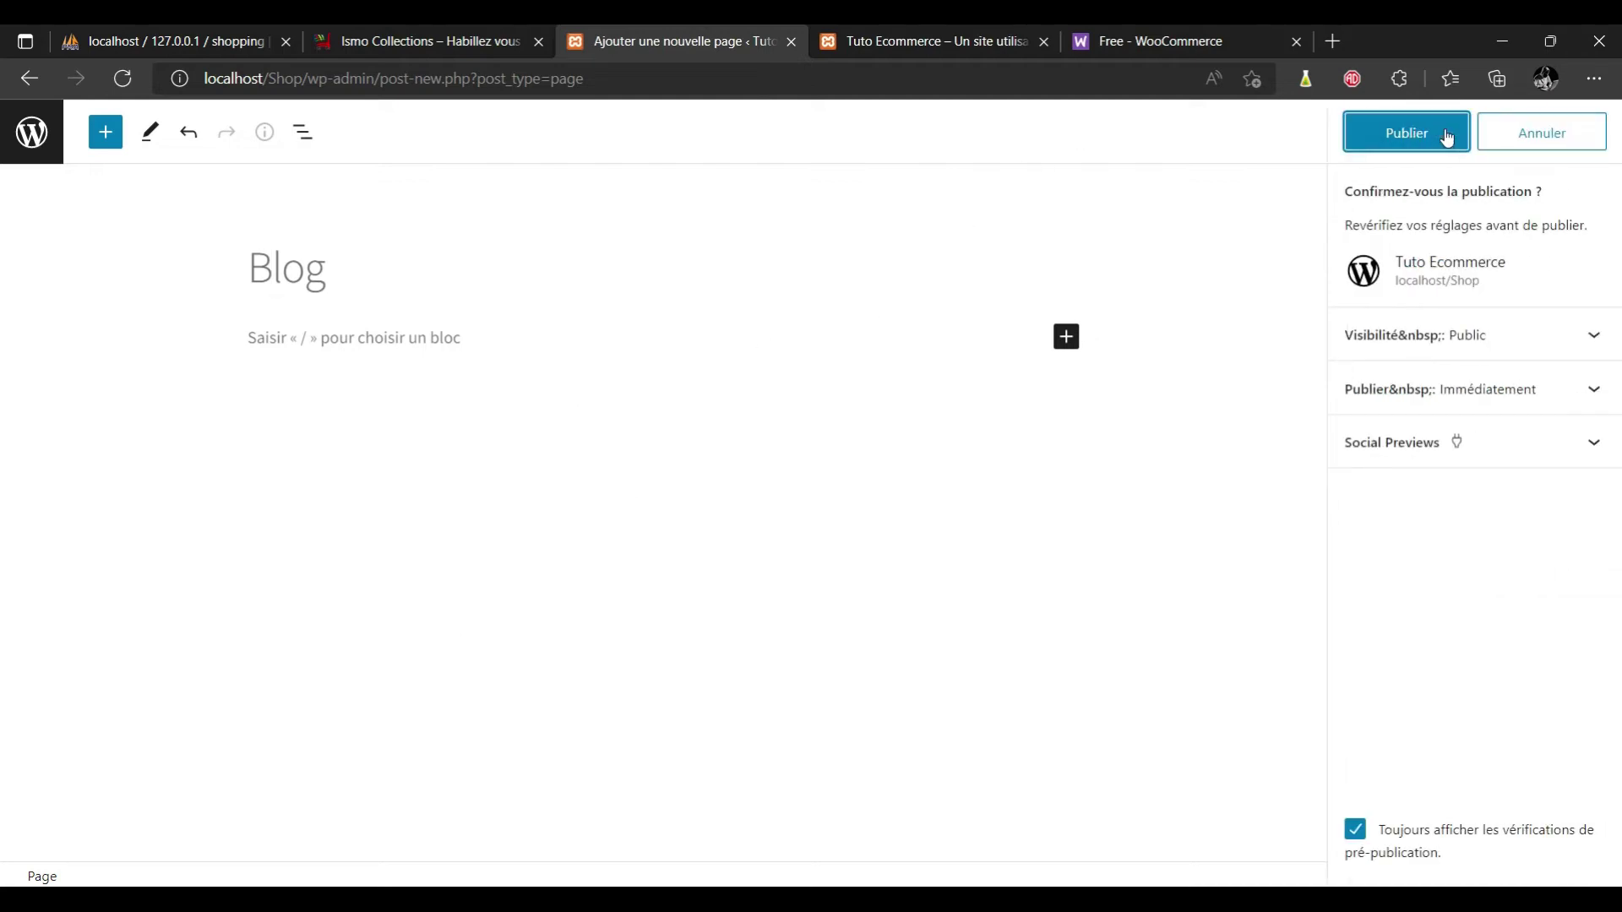
left_click(1414, 134)
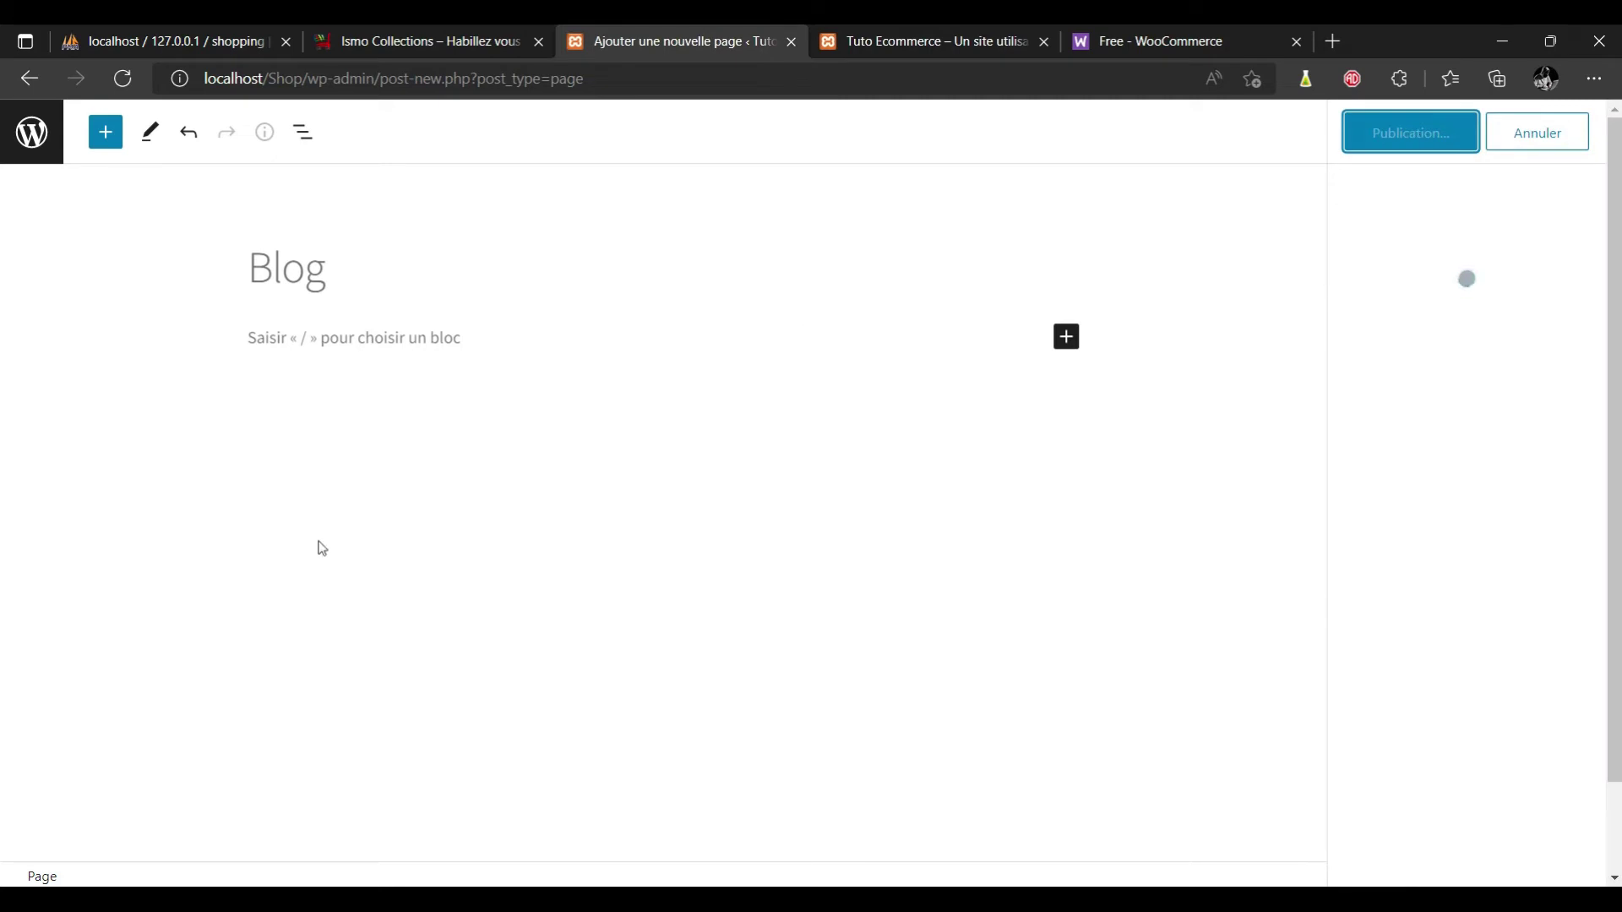
Reload the storefront tab so its menu shows the new pages.
left_click(678, 49)
left_click(900, 37)
left_click(761, 78)
key("Return")
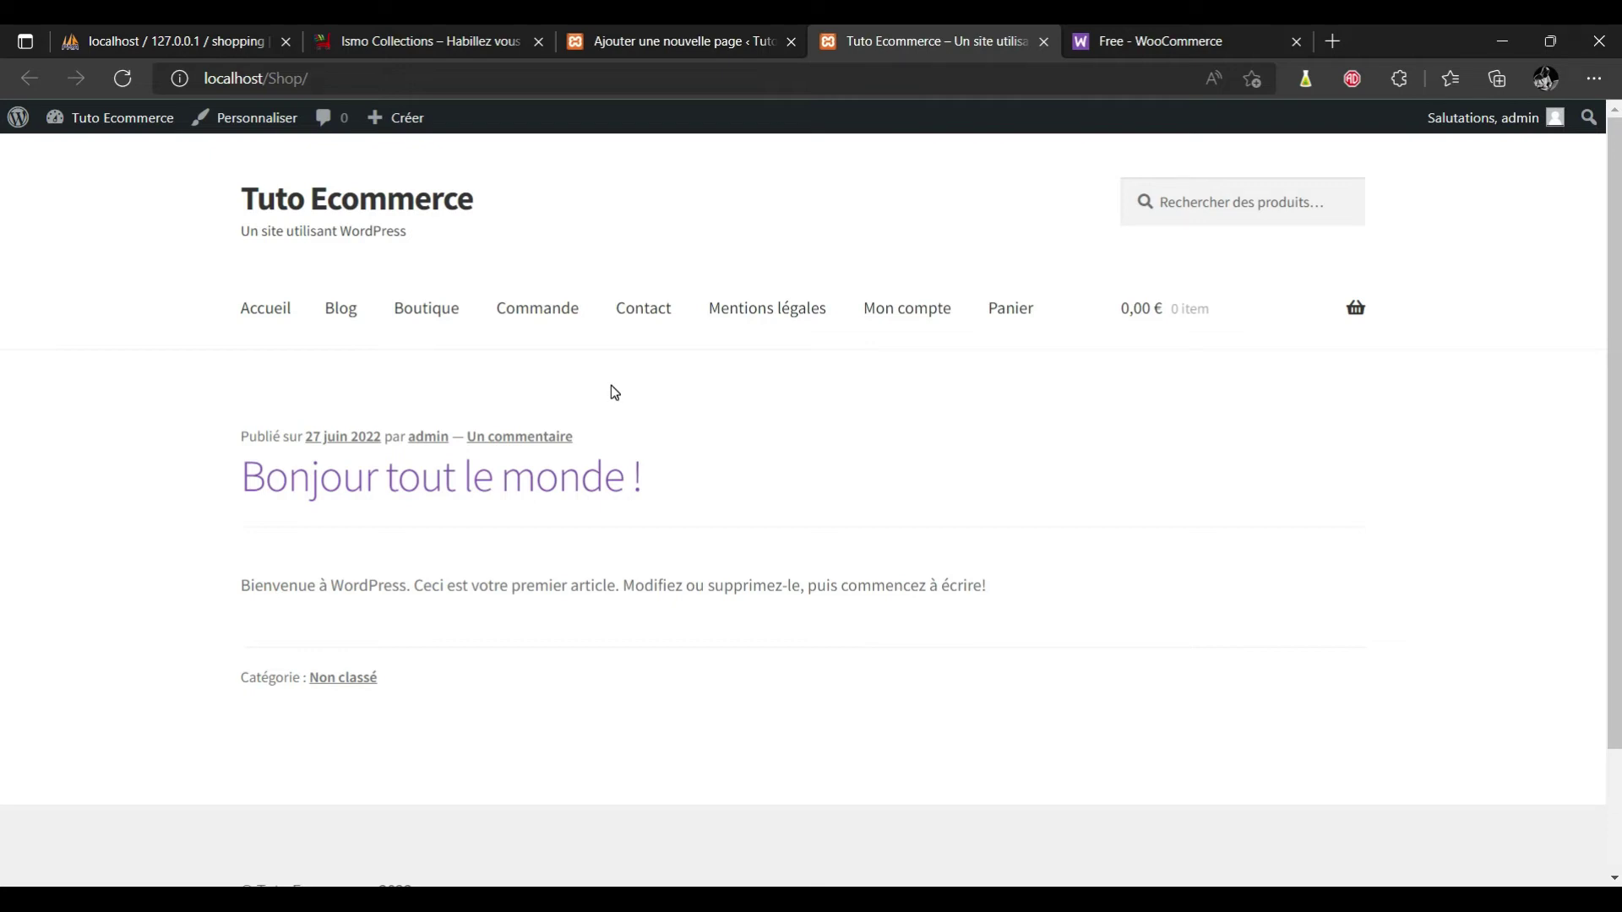
Go back from the Blog editor to the Jetpack welcome page in the admin.
left_click(672, 40)
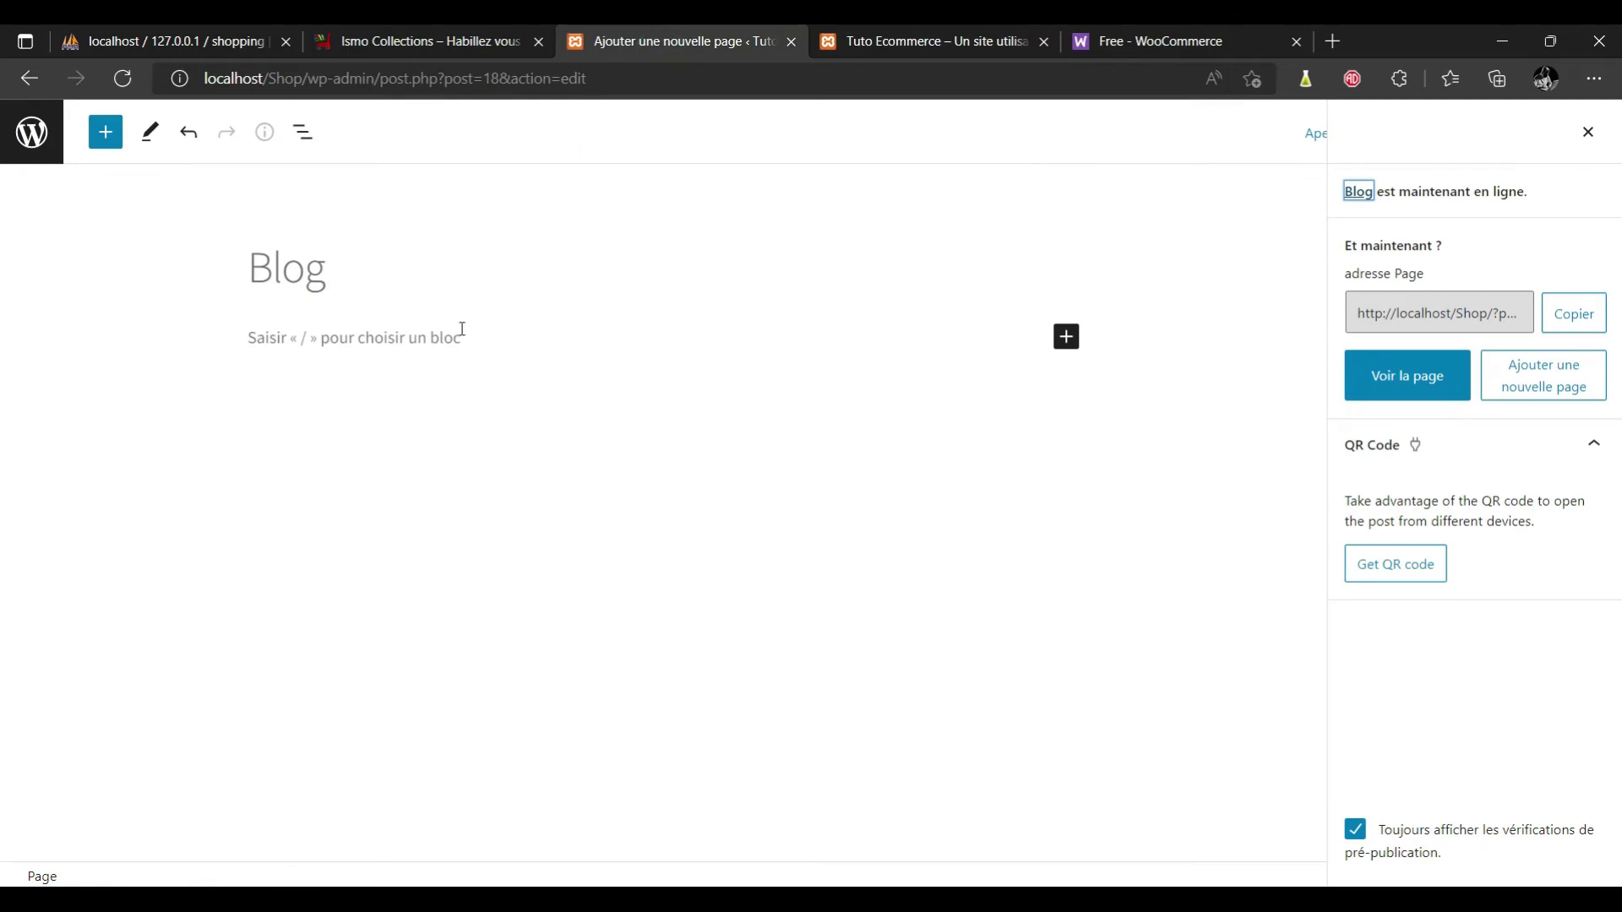
left_click(30, 79)
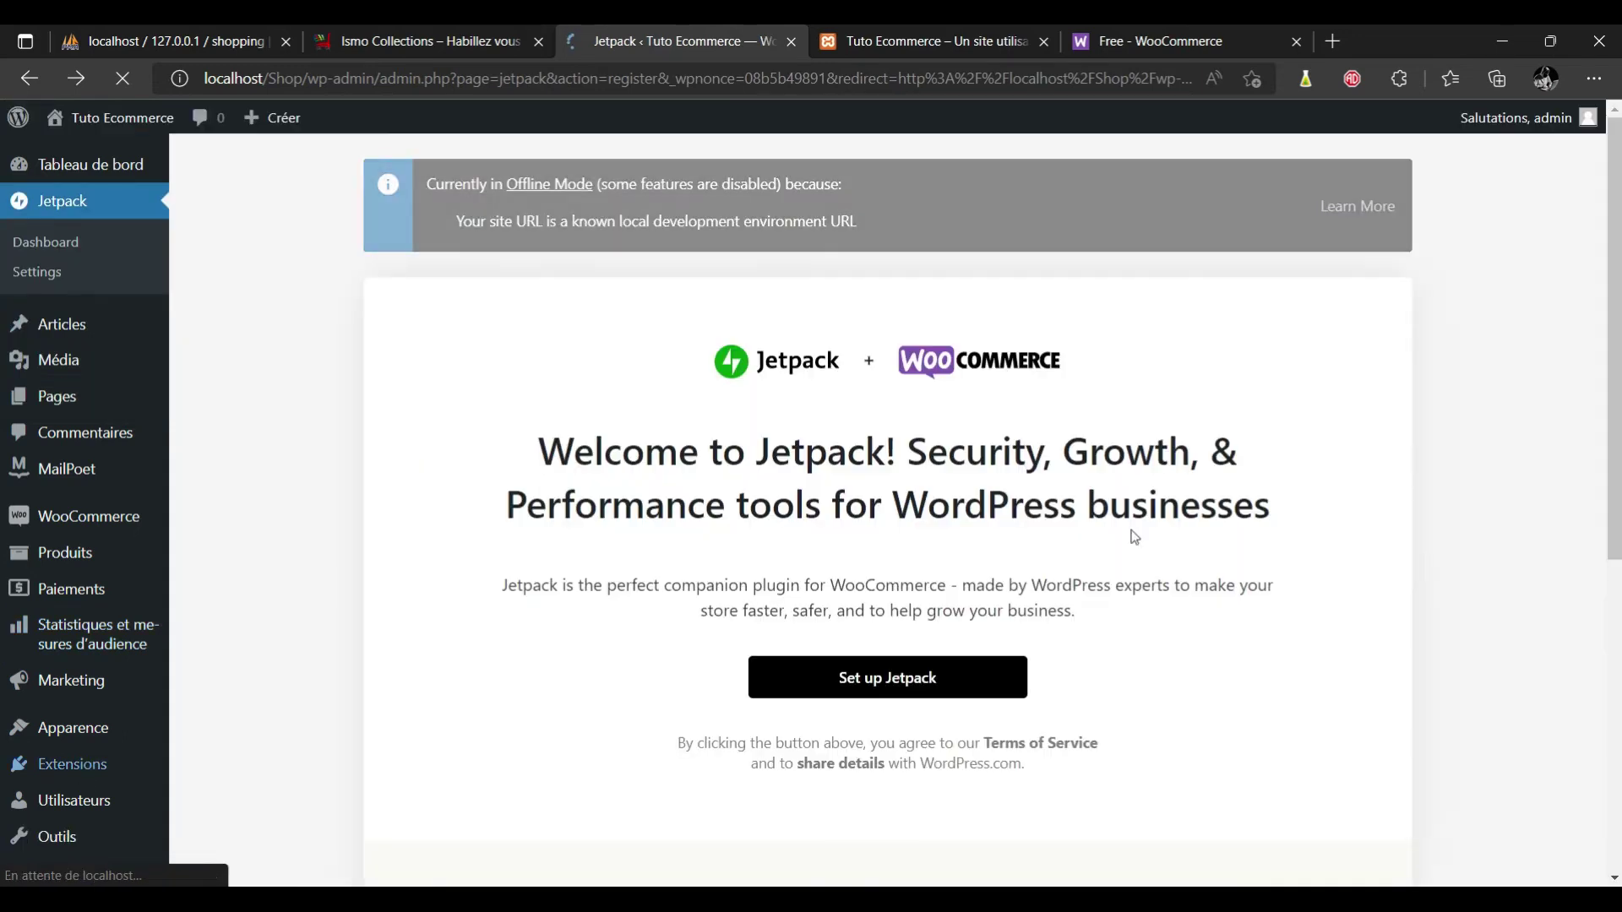
scroll(1430, 563, "down", 4)
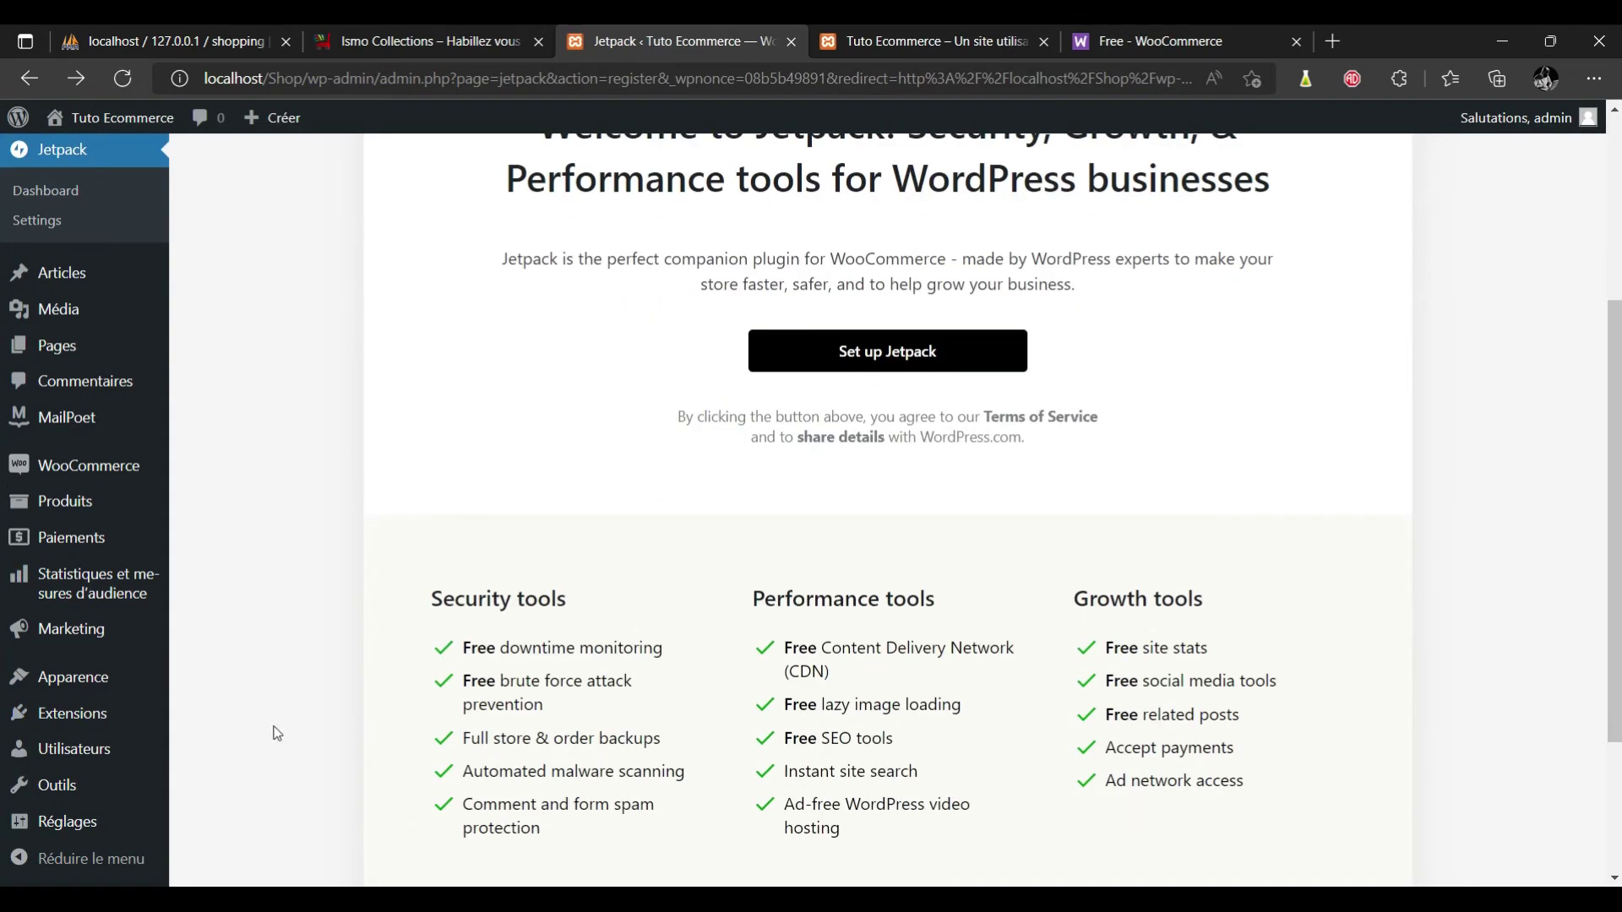
mouse_move(67, 824)
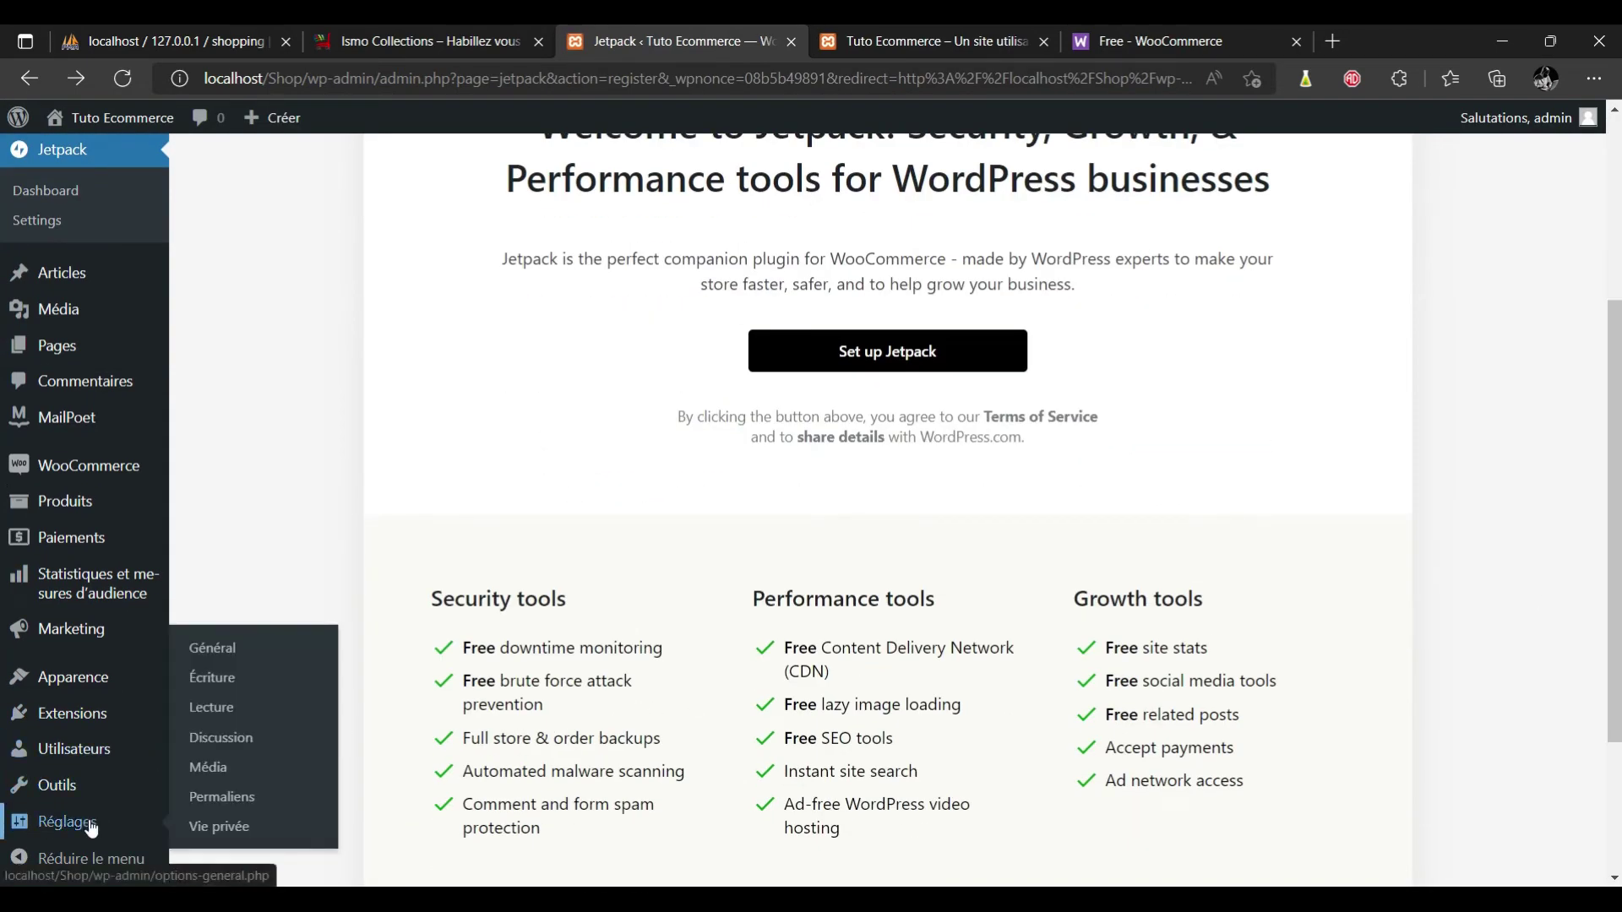
In General settings, change the site title to 'Boutique Ecommerce' and the tagline to 'Vendre à petit prix'.
left_click(228, 655)
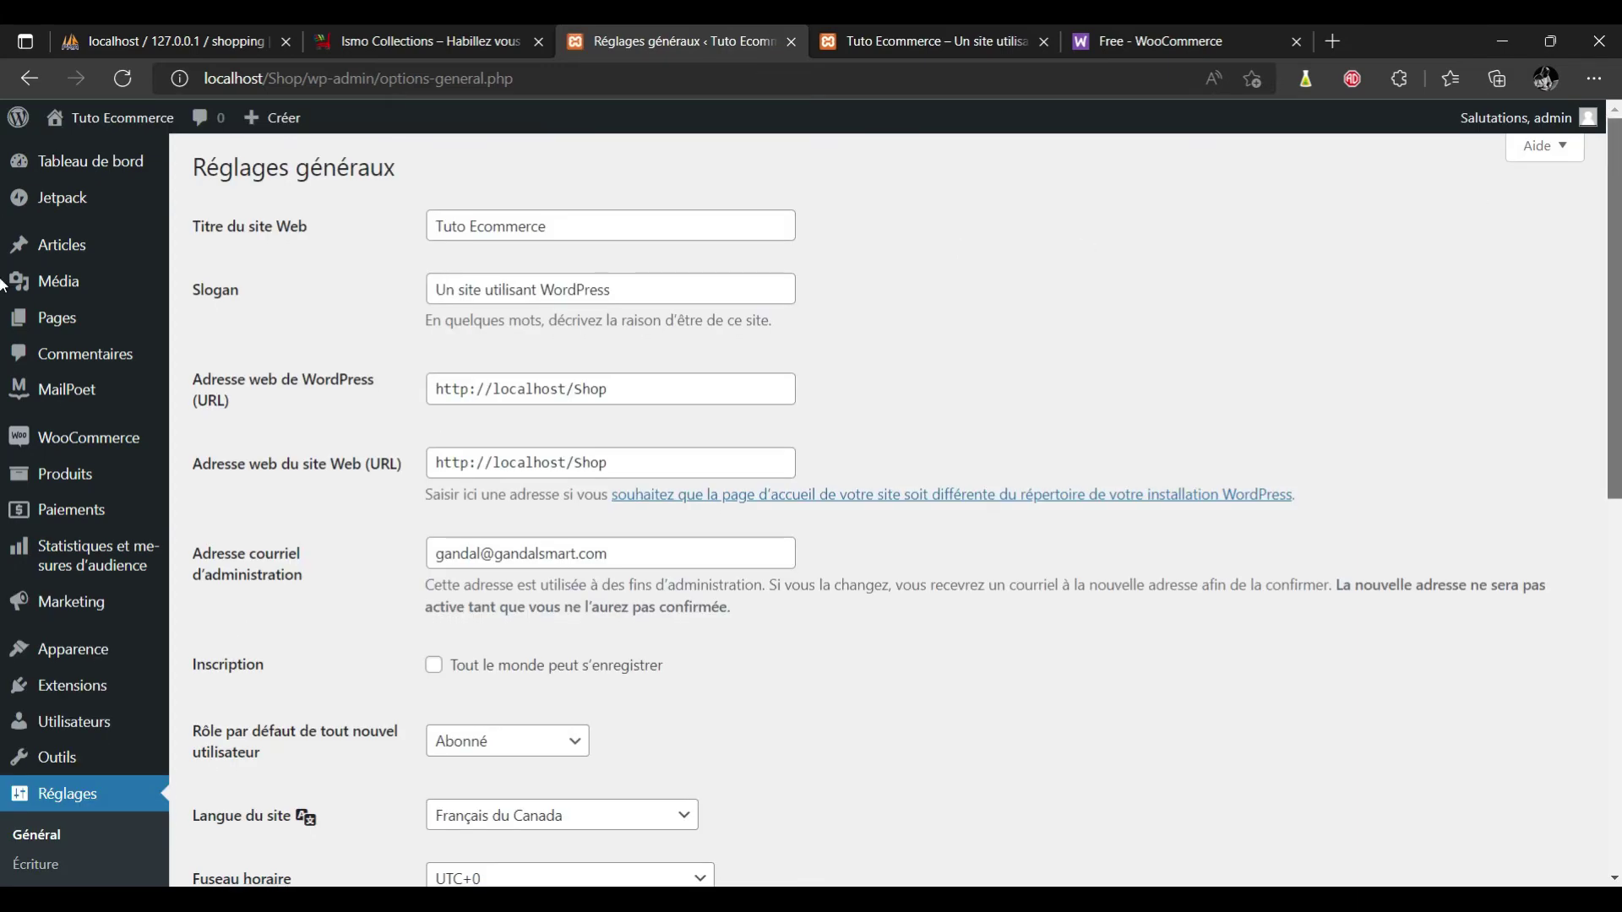
scroll(3, 210, "down", 10)
scroll(3, 209, "up", 10)
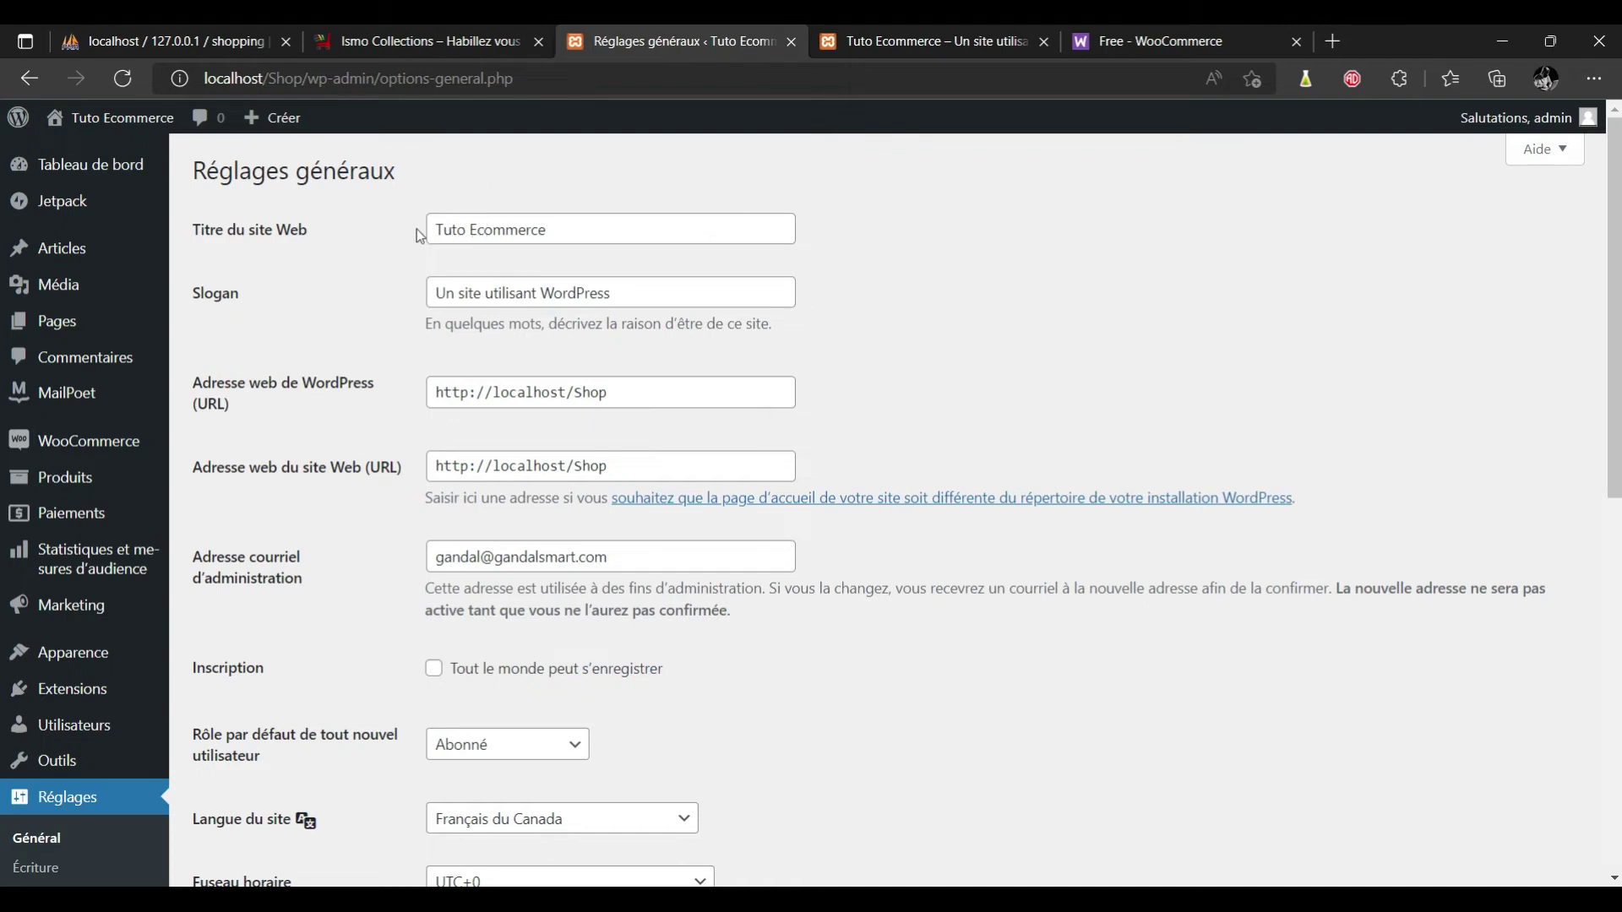
double_click(467, 229)
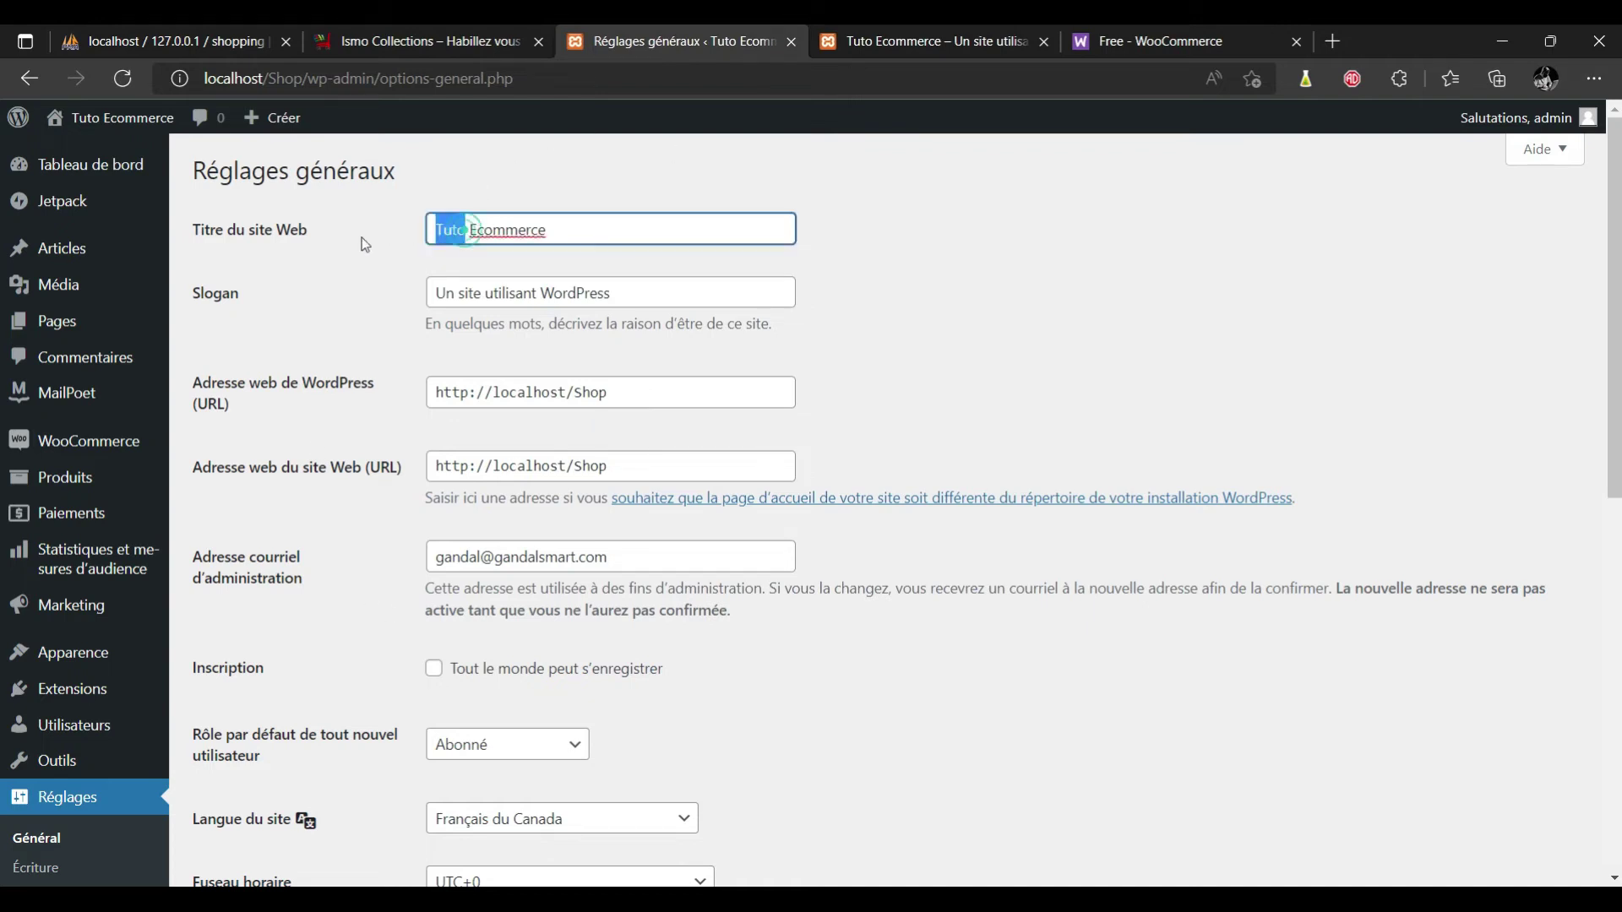
type("Boutique")
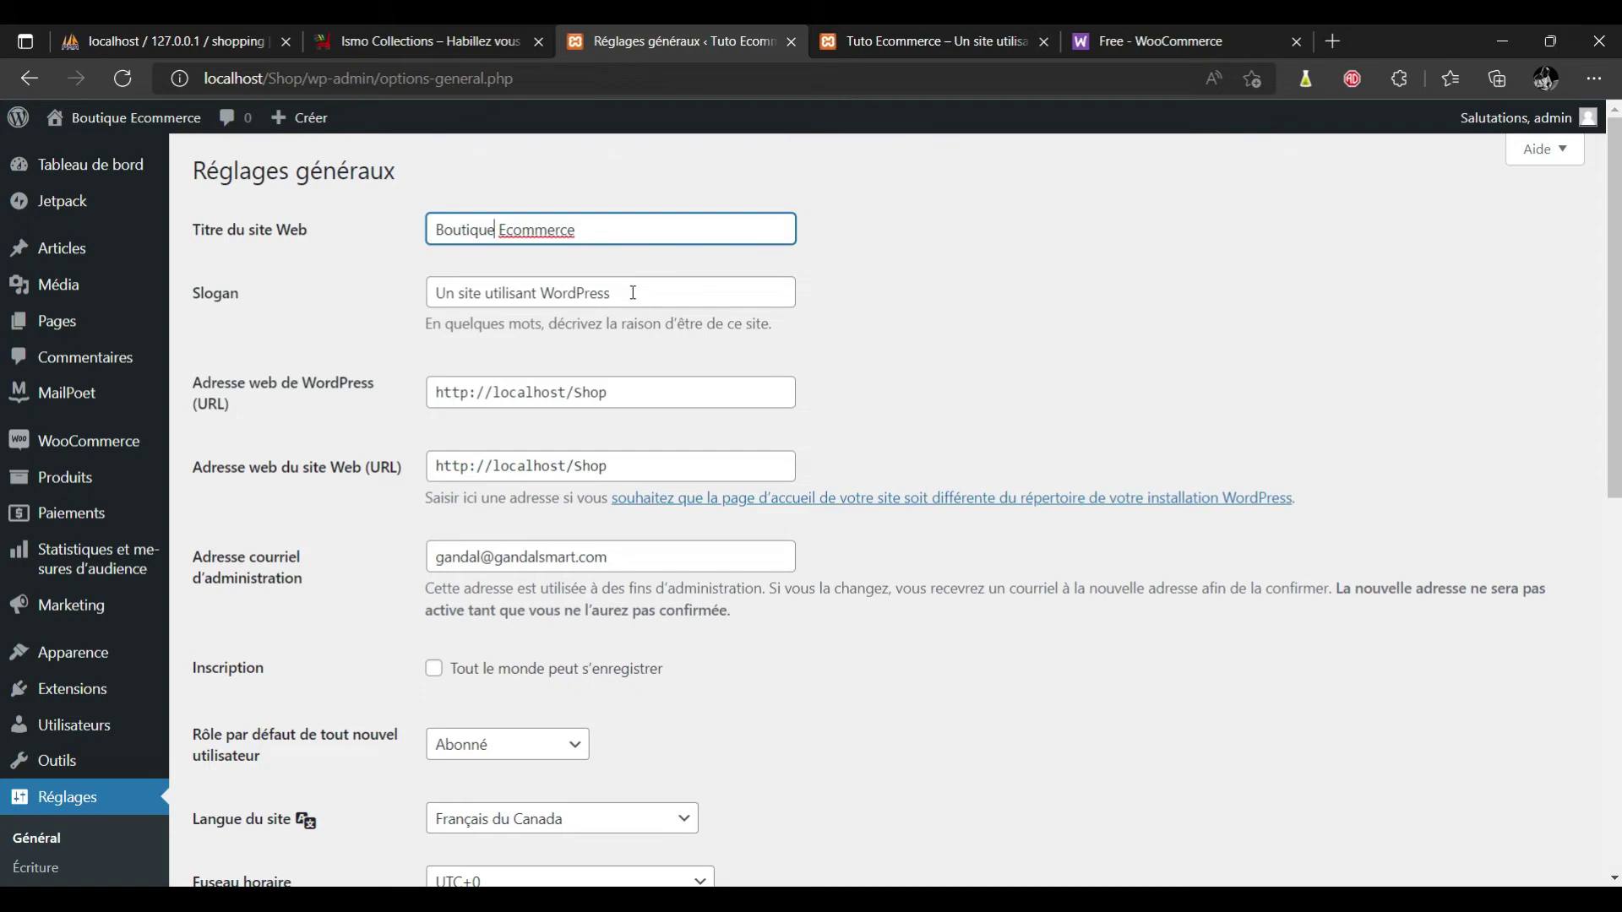
left_click_drag(633, 294, 427, 293)
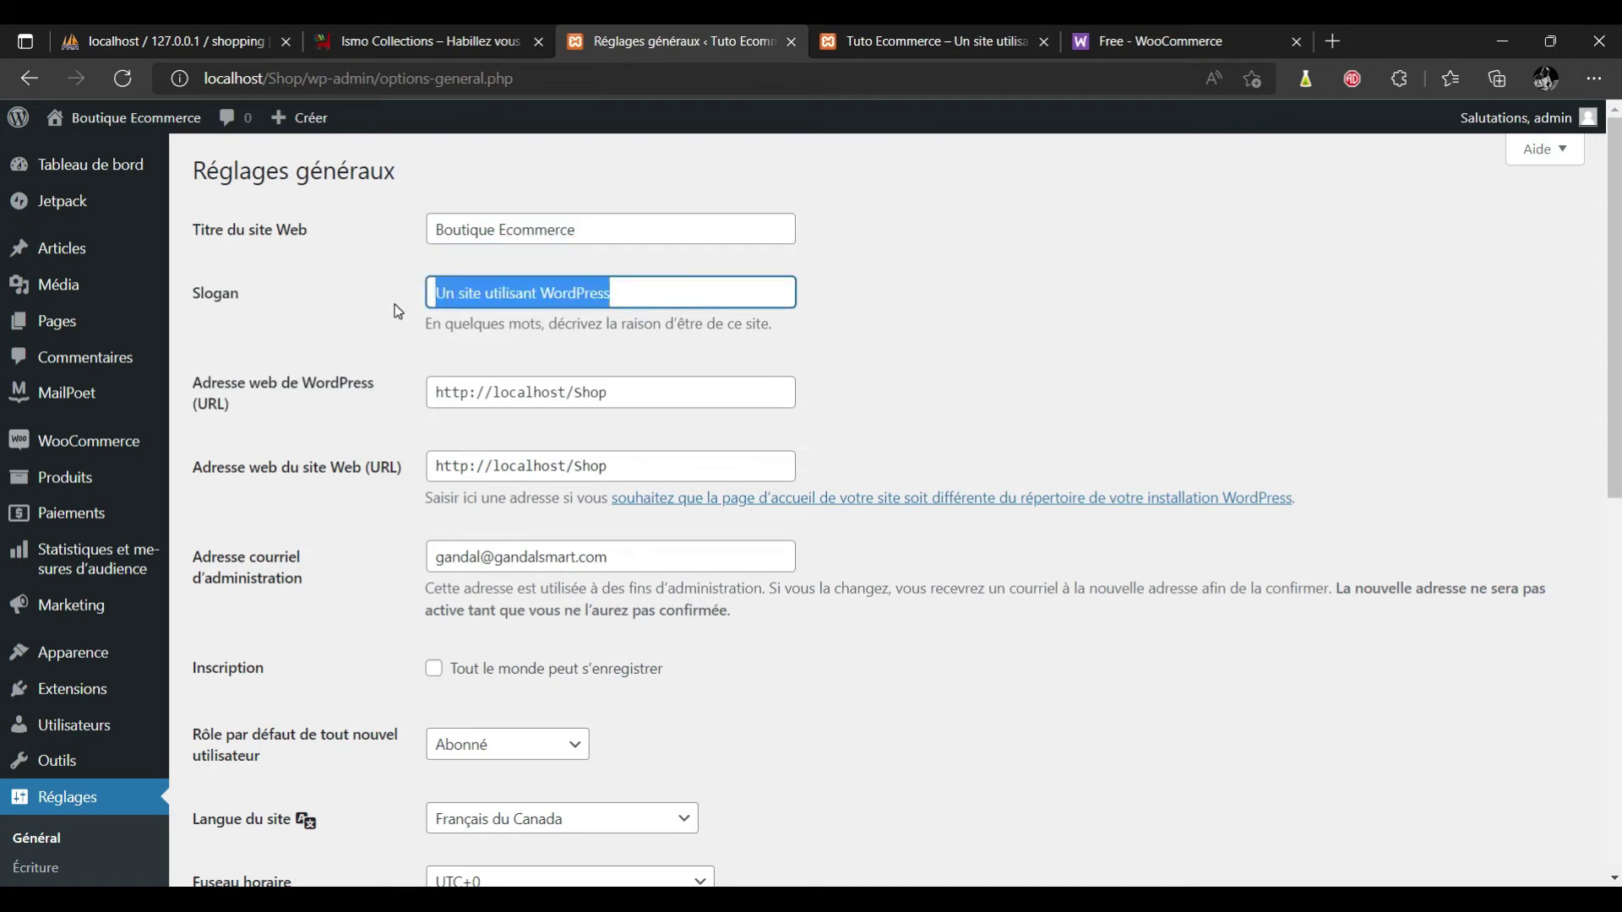
type("Vendre à")
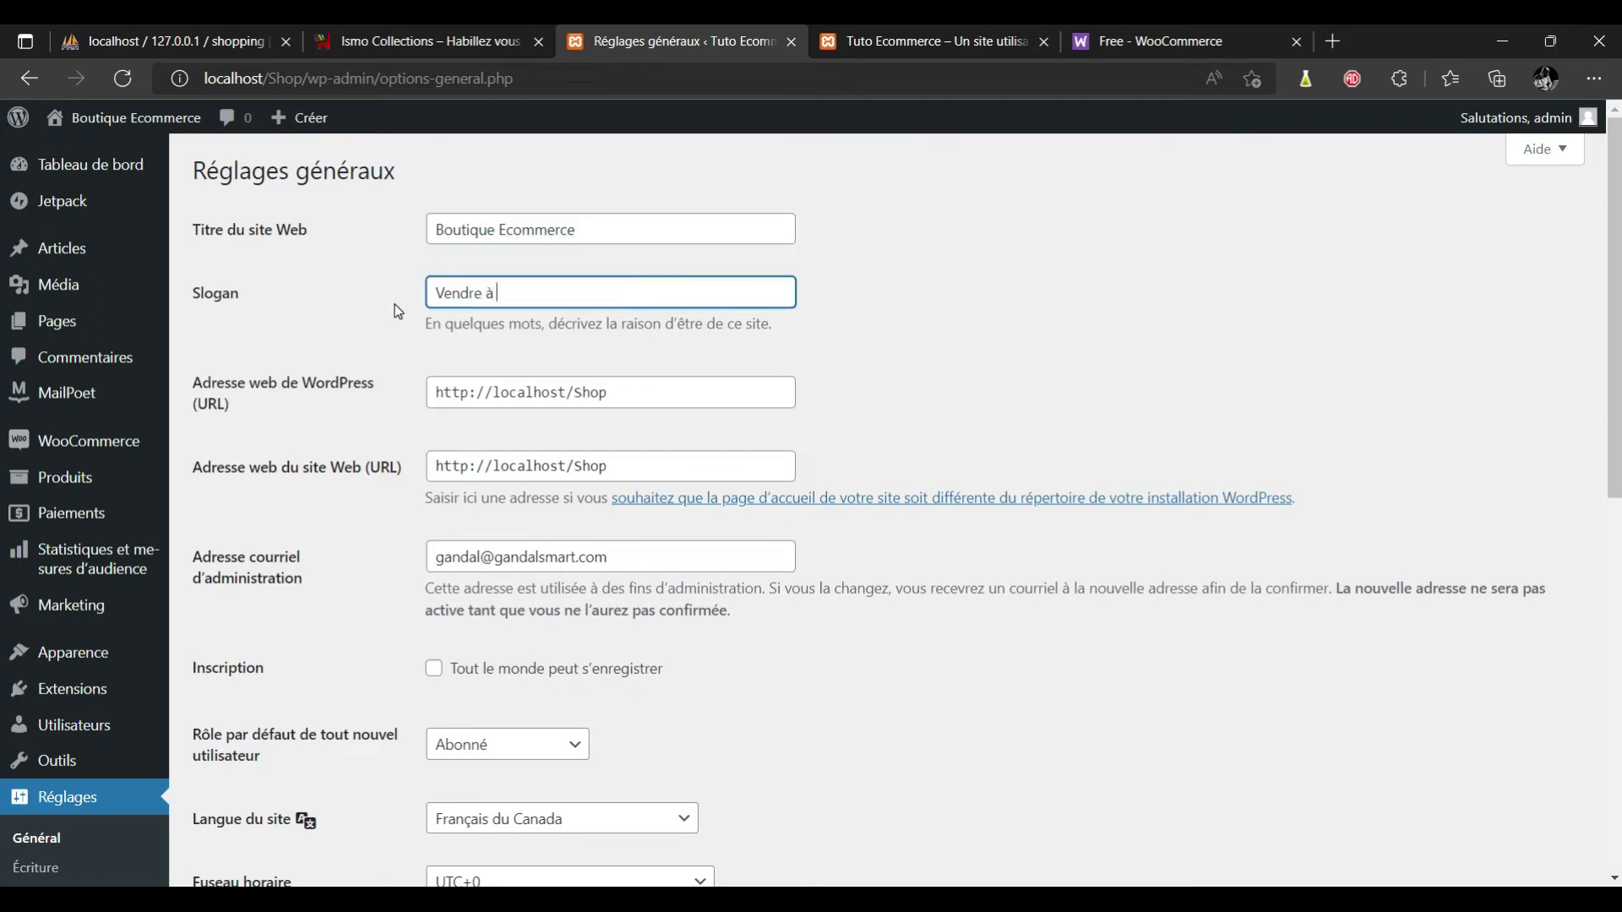
type(" petit rrix")
Leave the WordPress and site address URLs unchanged and save the general settings.
left_click(472, 392)
type("s")
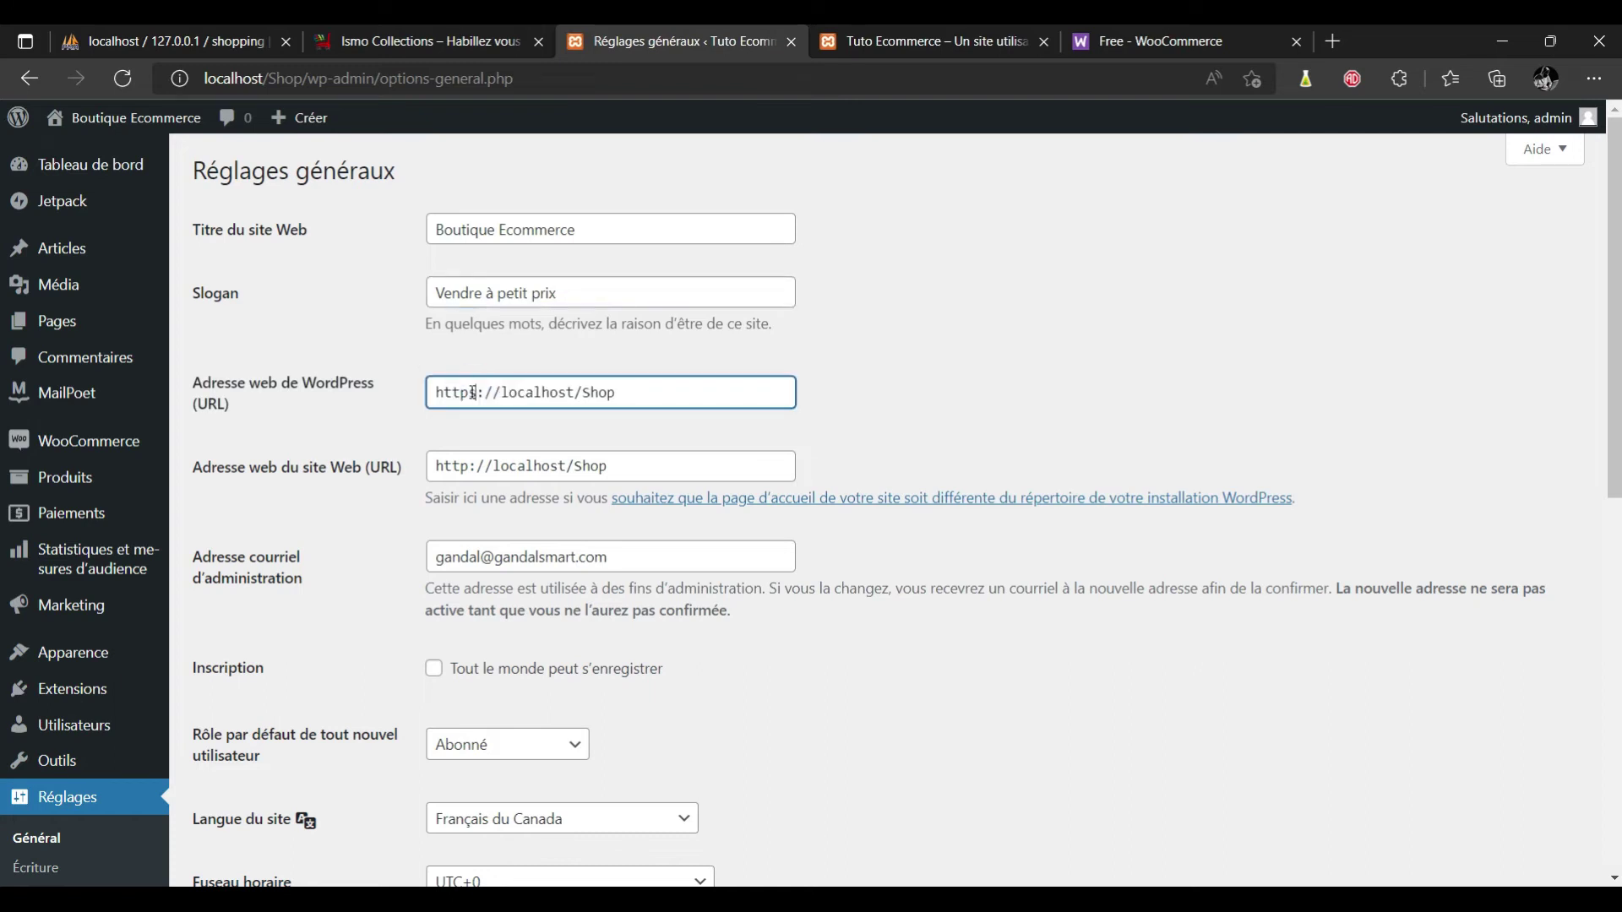
key("BackSpace")
left_click(467, 467)
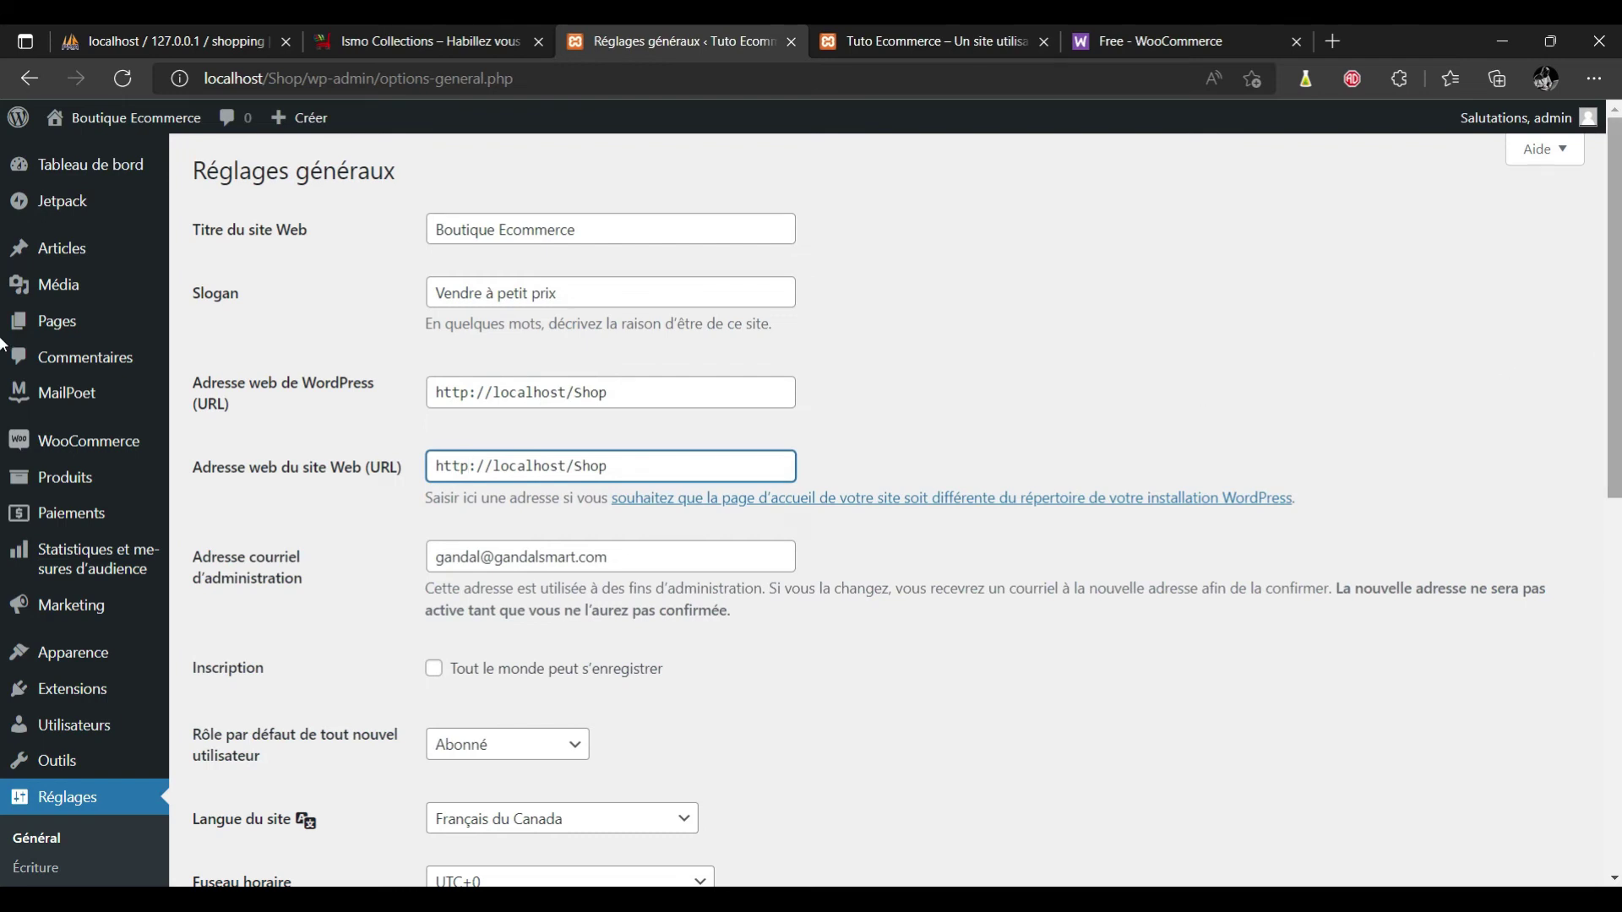
scroll(1505, 367, "down", 2)
scroll(1, 410, "down", 1)
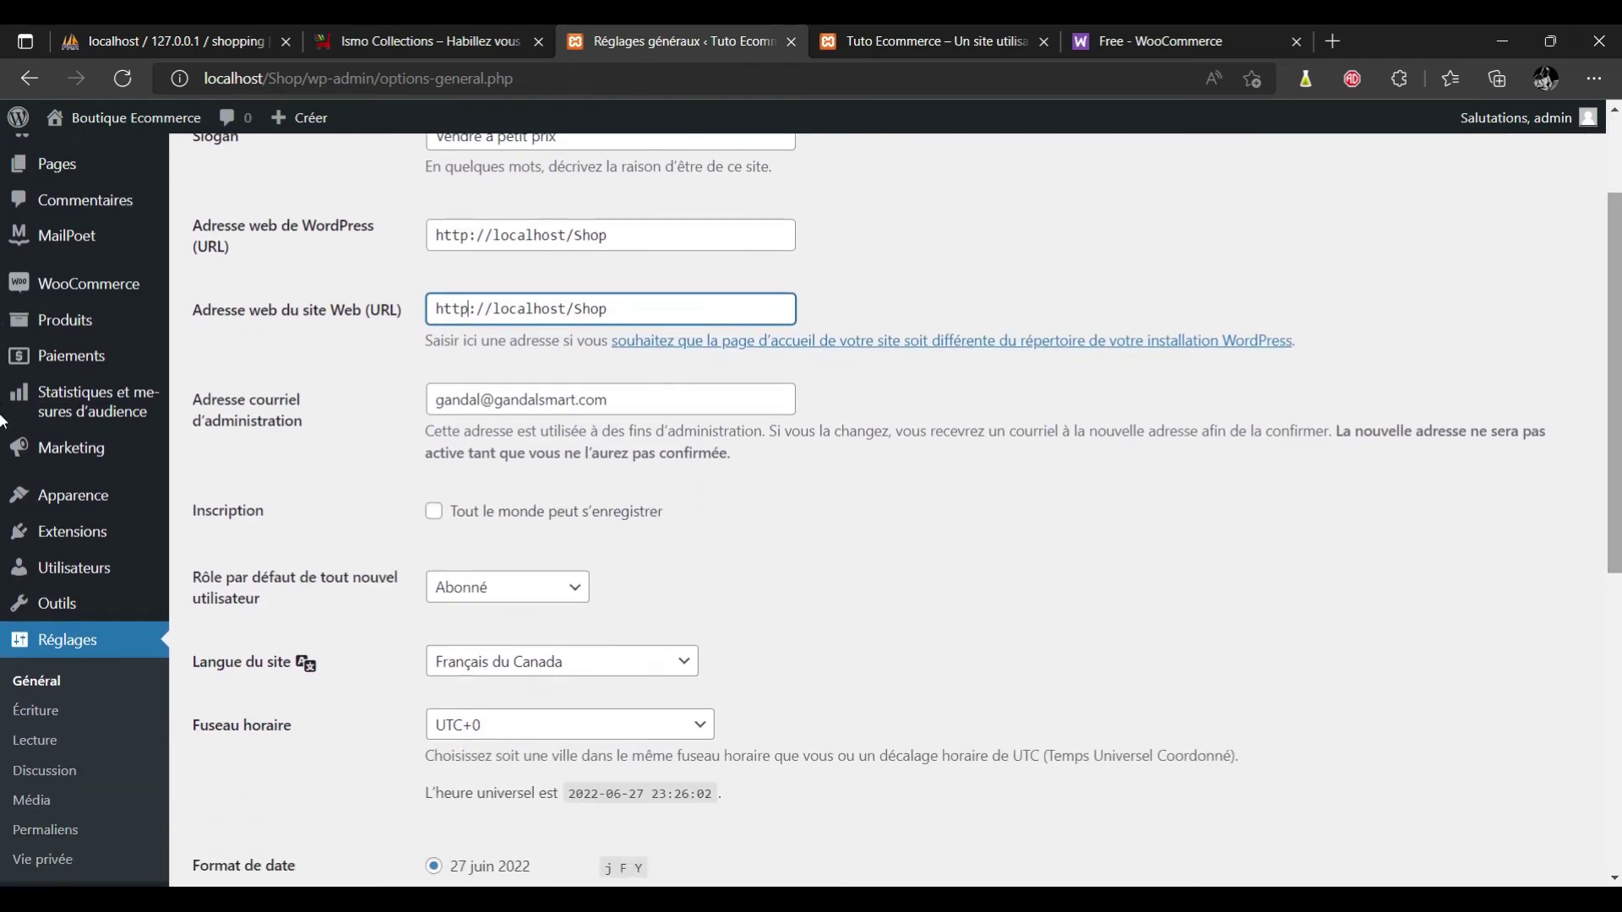
scroll(2, 409, "down", 7)
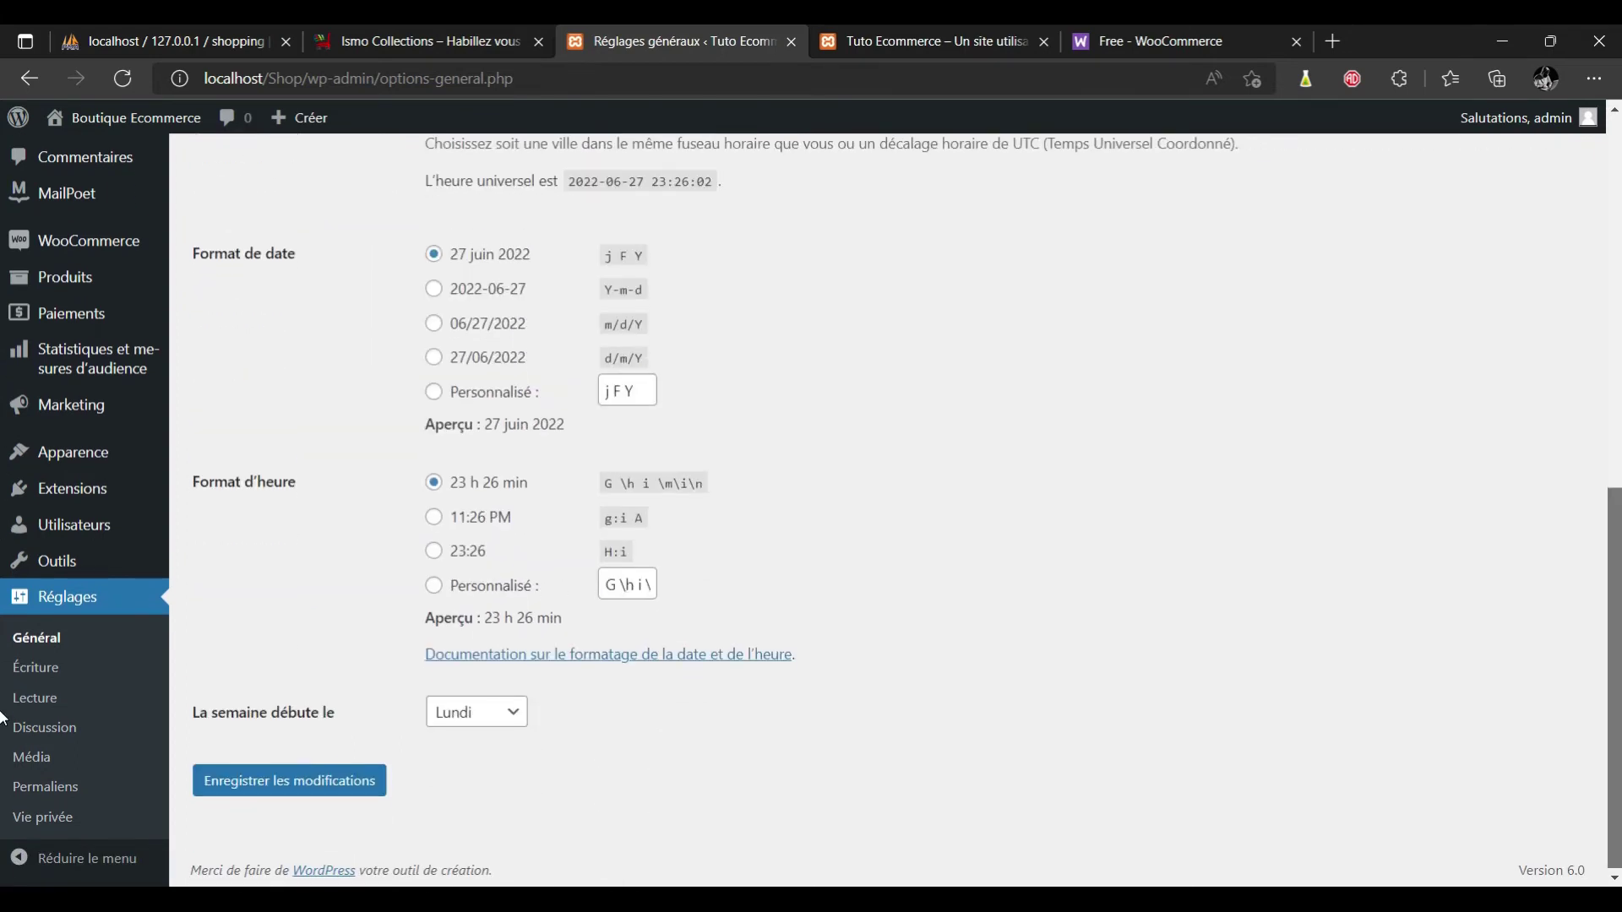
left_click(346, 792)
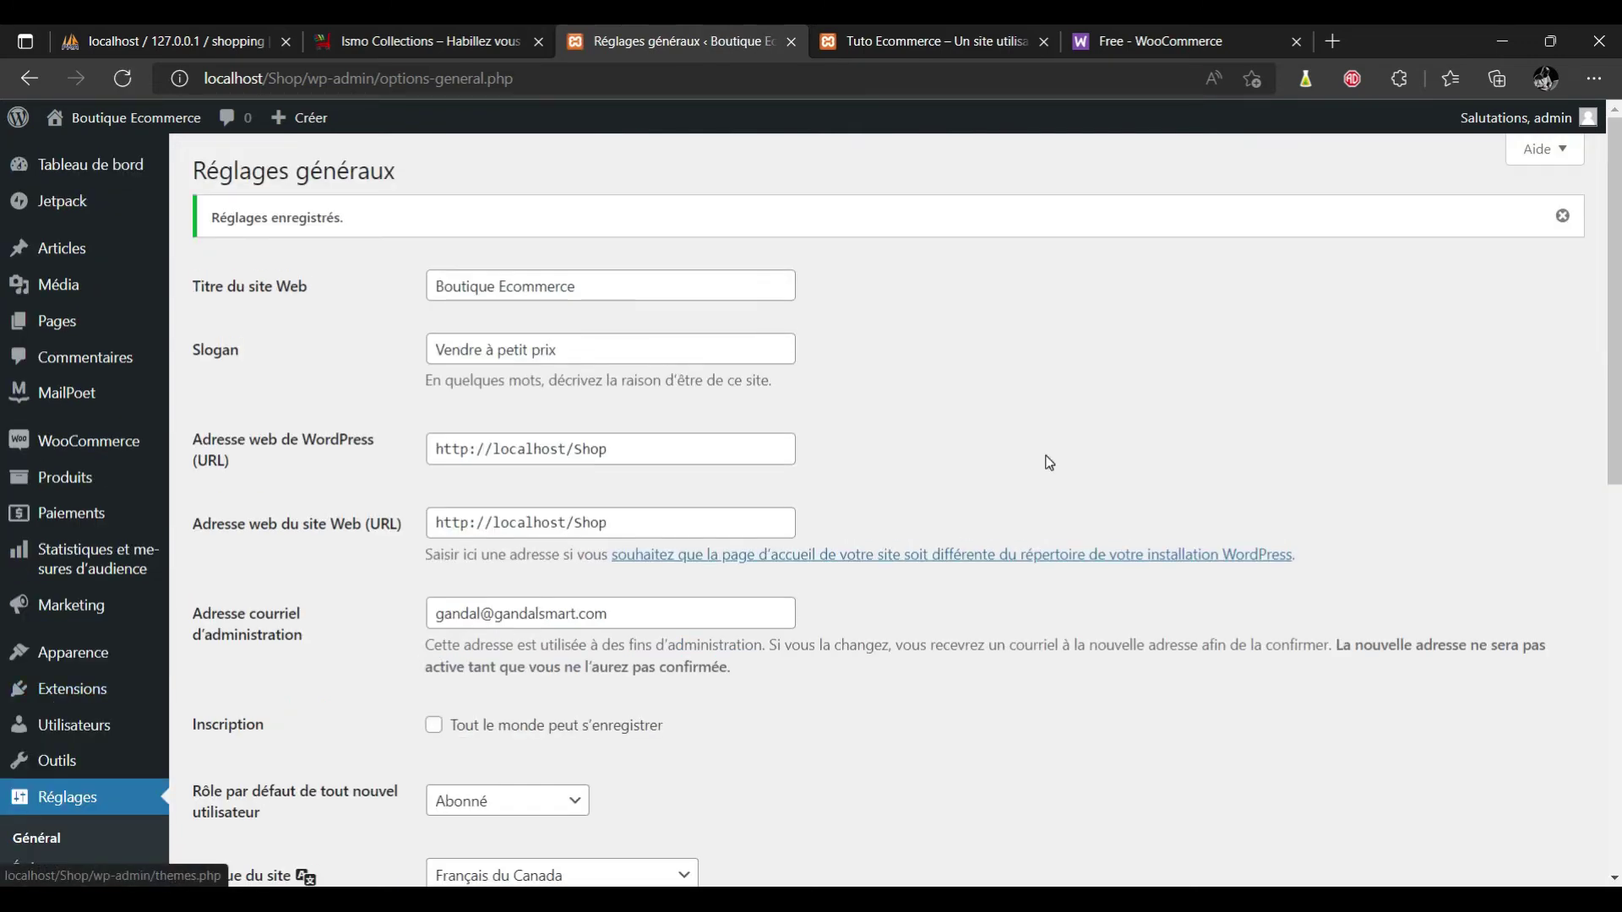
scroll(1427, 701, "down", 10)
Review the default and e-mail post category choices in Writing settings, leaving them unchanged.
left_click(70, 676)
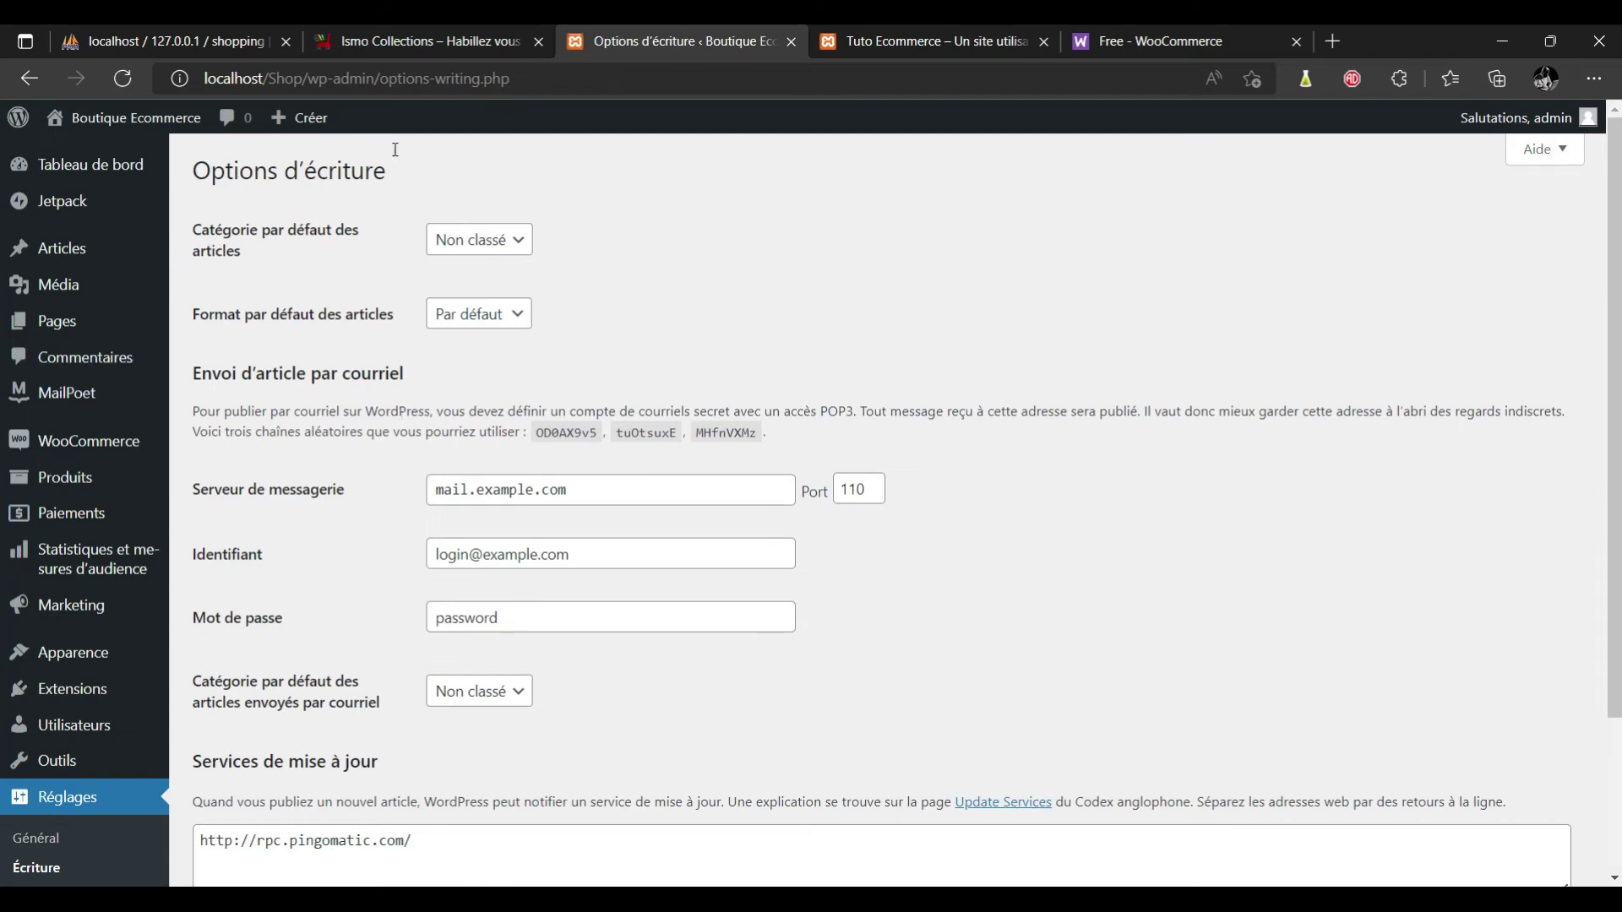
left_click(526, 243)
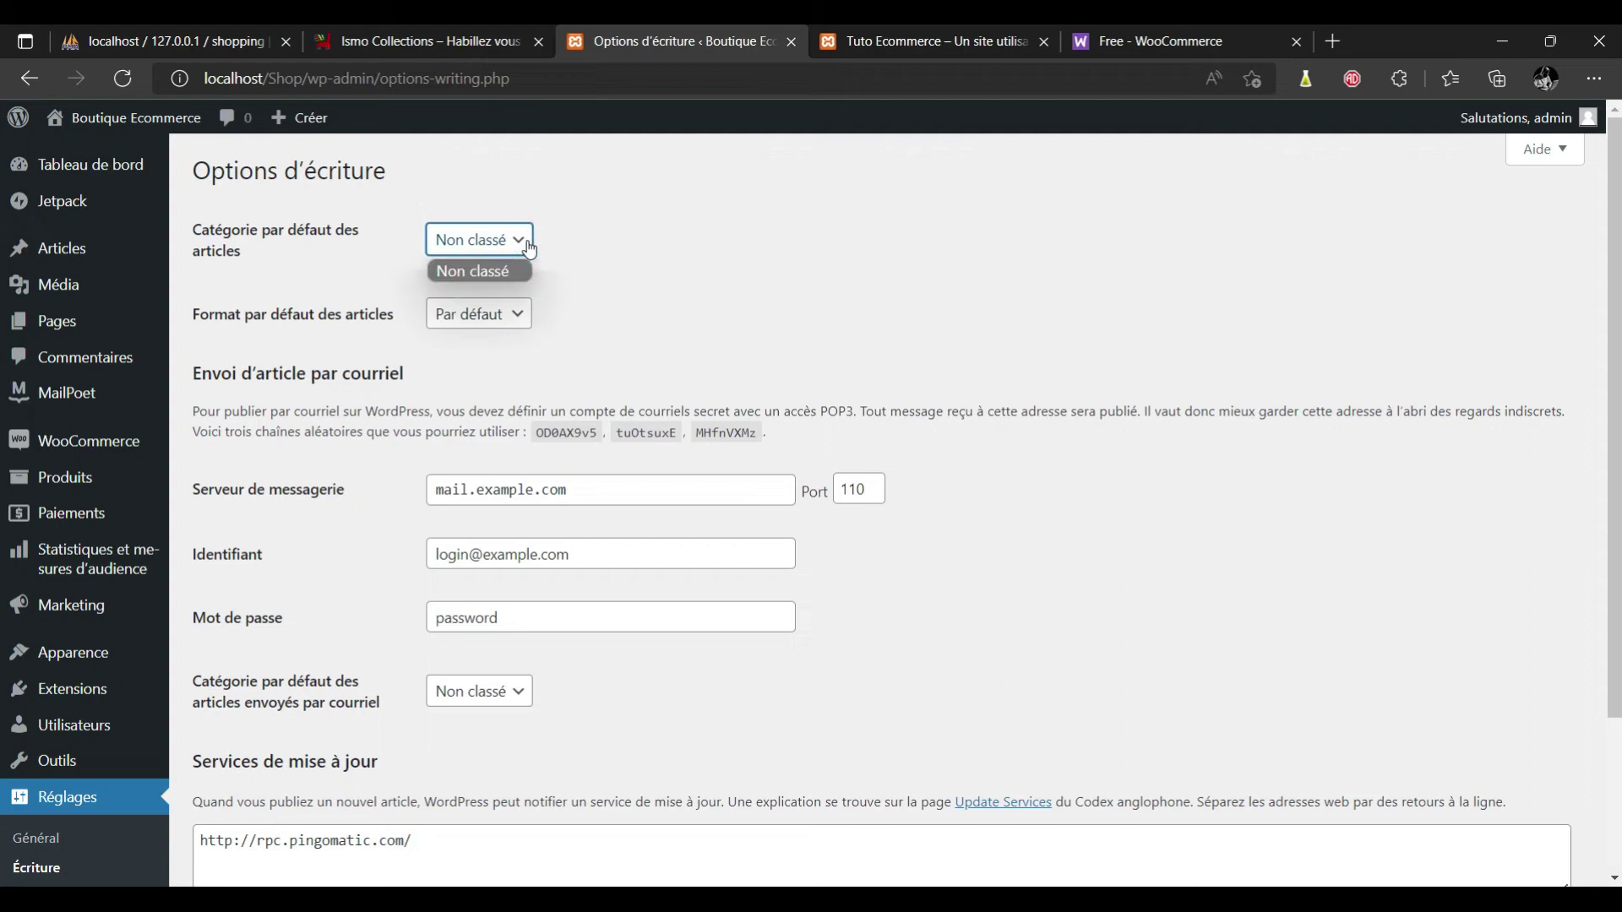
left_click(528, 247)
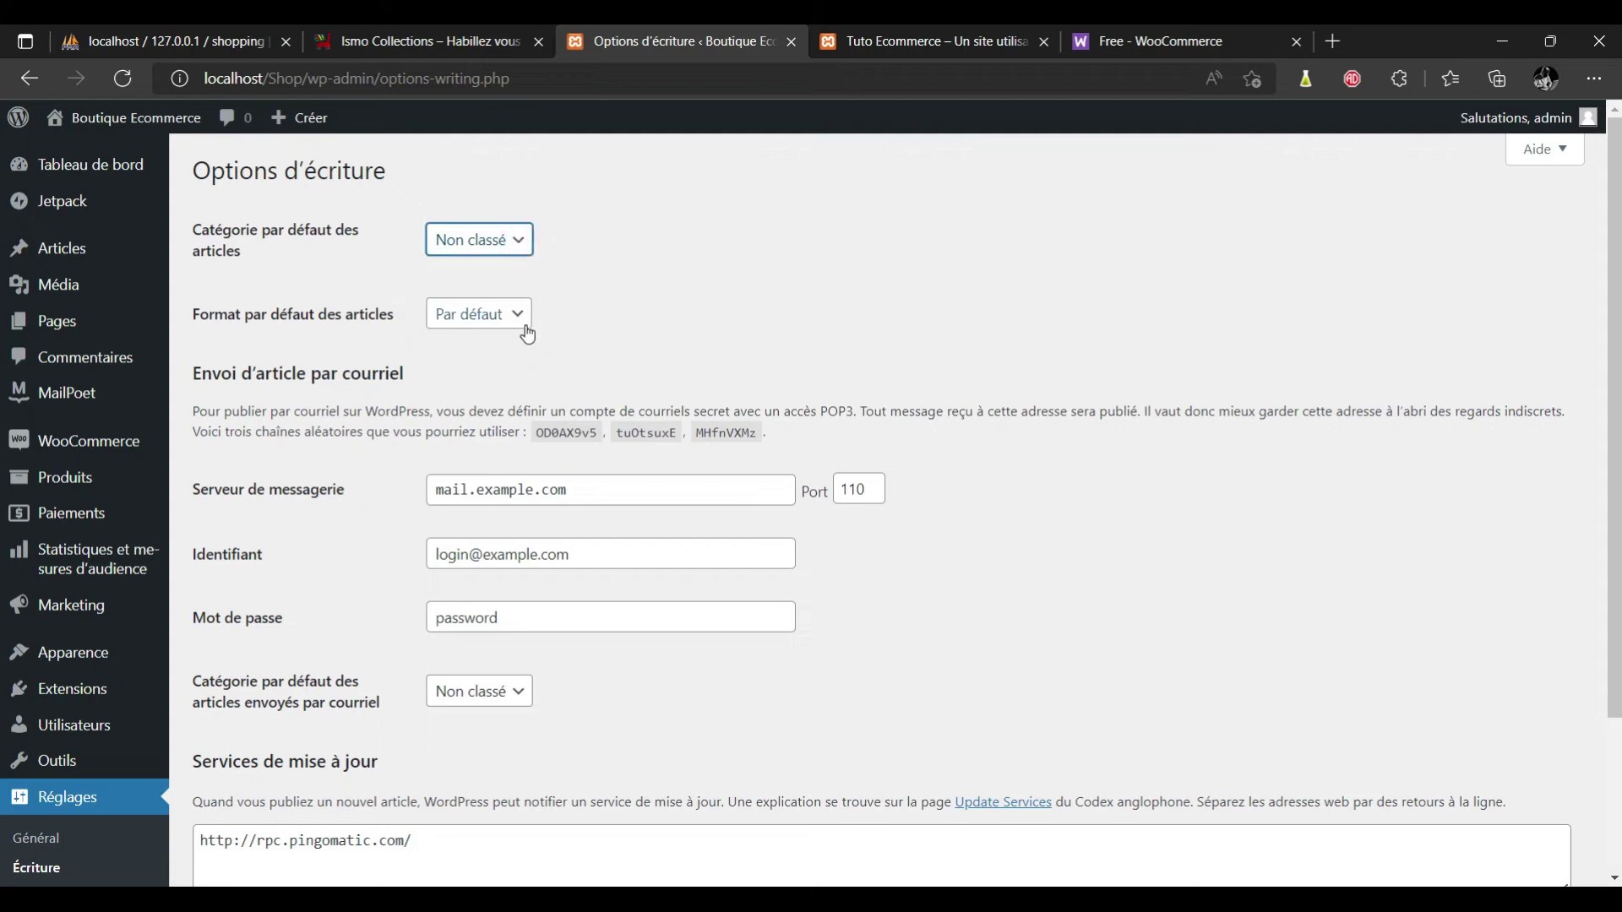
scroll(1246, 385, "down", 3)
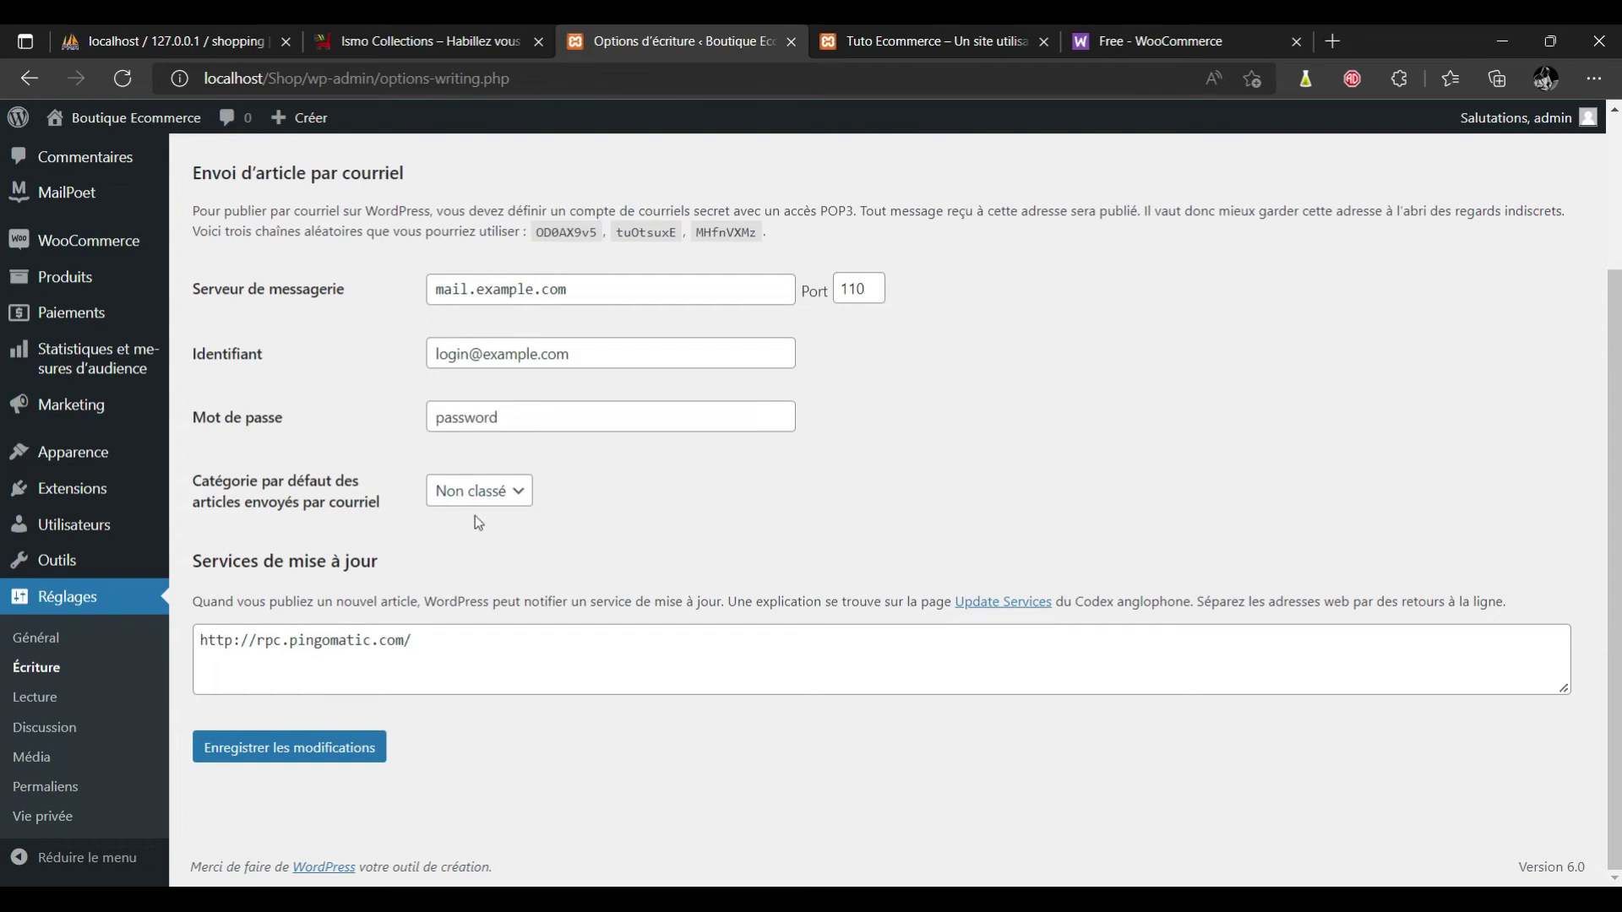
left_click(522, 492)
left_click(888, 38)
Look at the storefront, then open the Reading settings page.
left_click(888, 38)
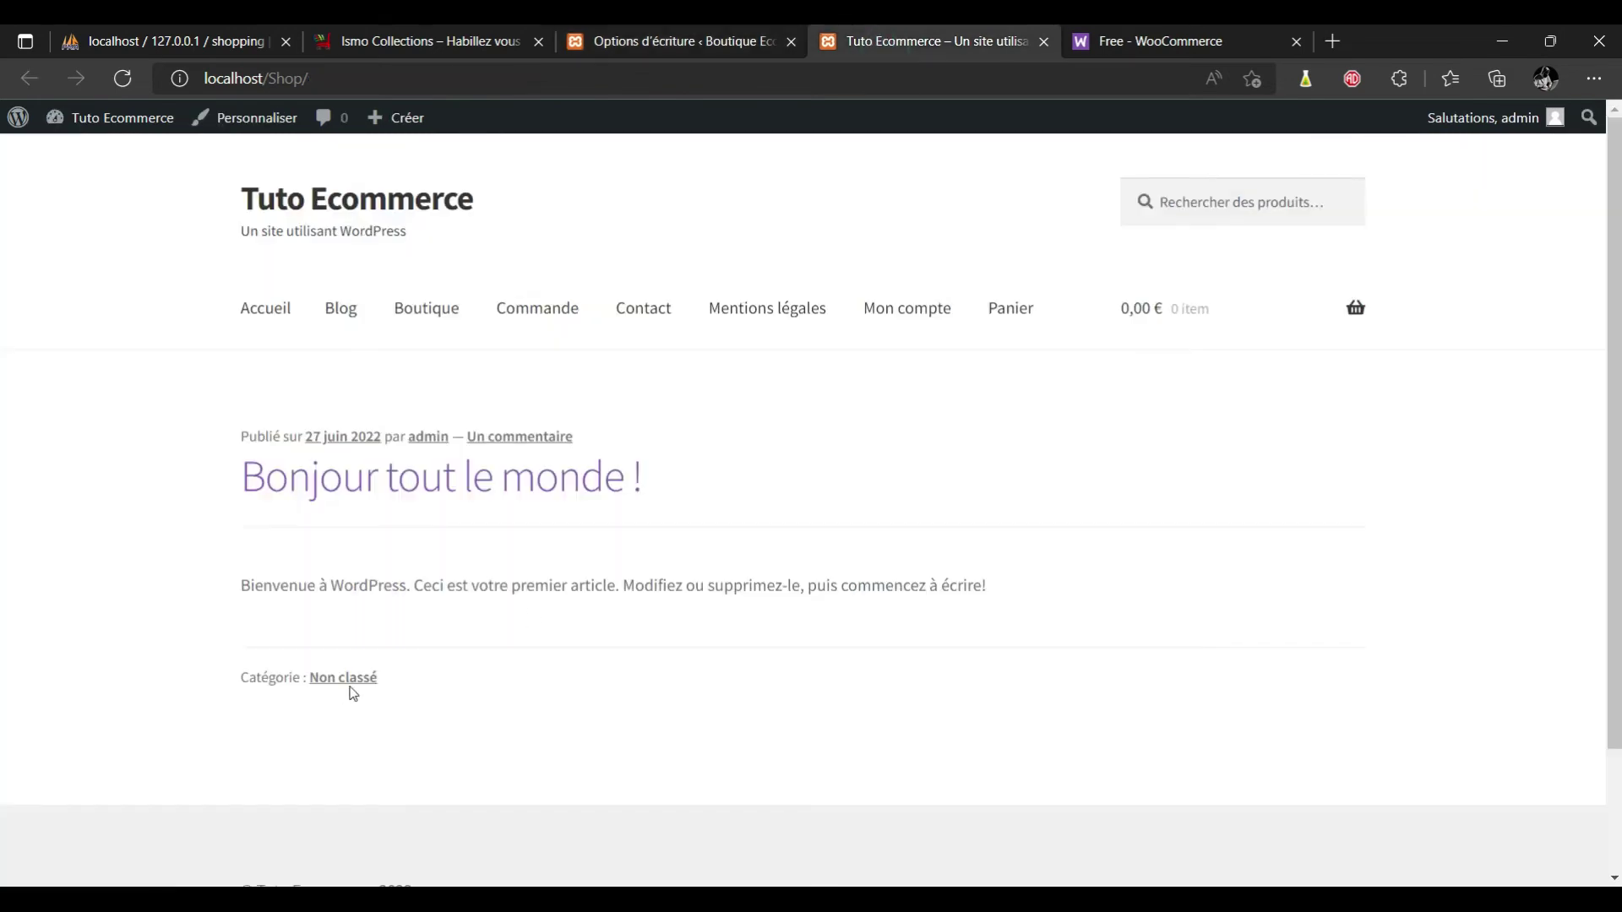
left_click(674, 38)
left_click(51, 703)
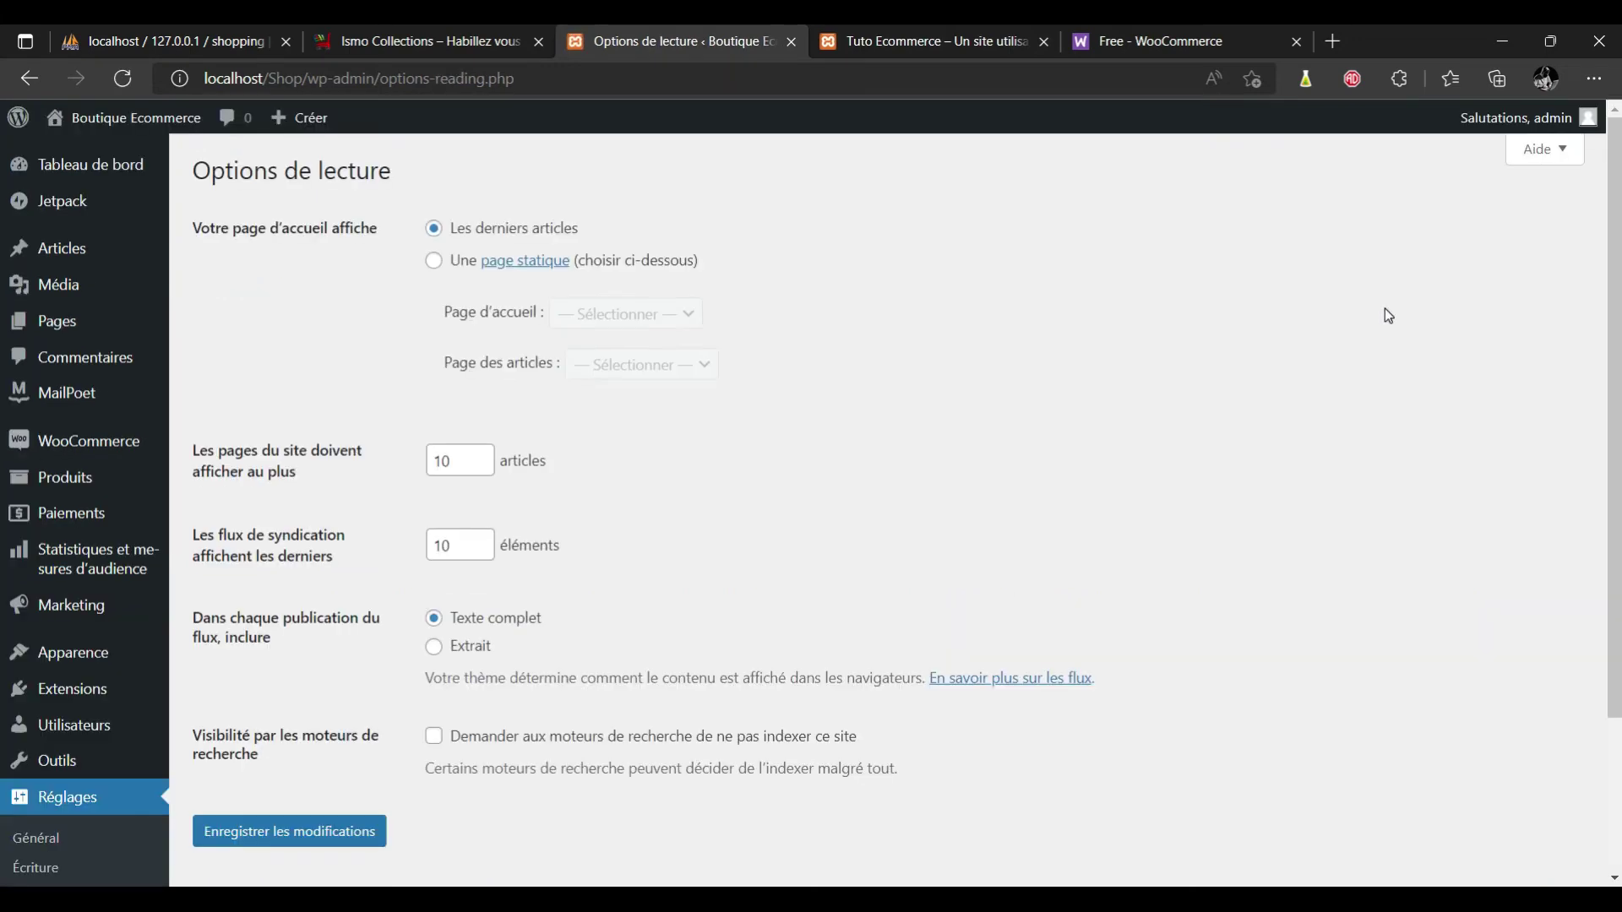
scroll(4, 314, "down", 3)
scroll(3, 315, "up", 3)
Load the gandalsmart.com website in the WooCommerce themes tab.
left_click(1161, 50)
left_click(1032, 78)
type("ga")
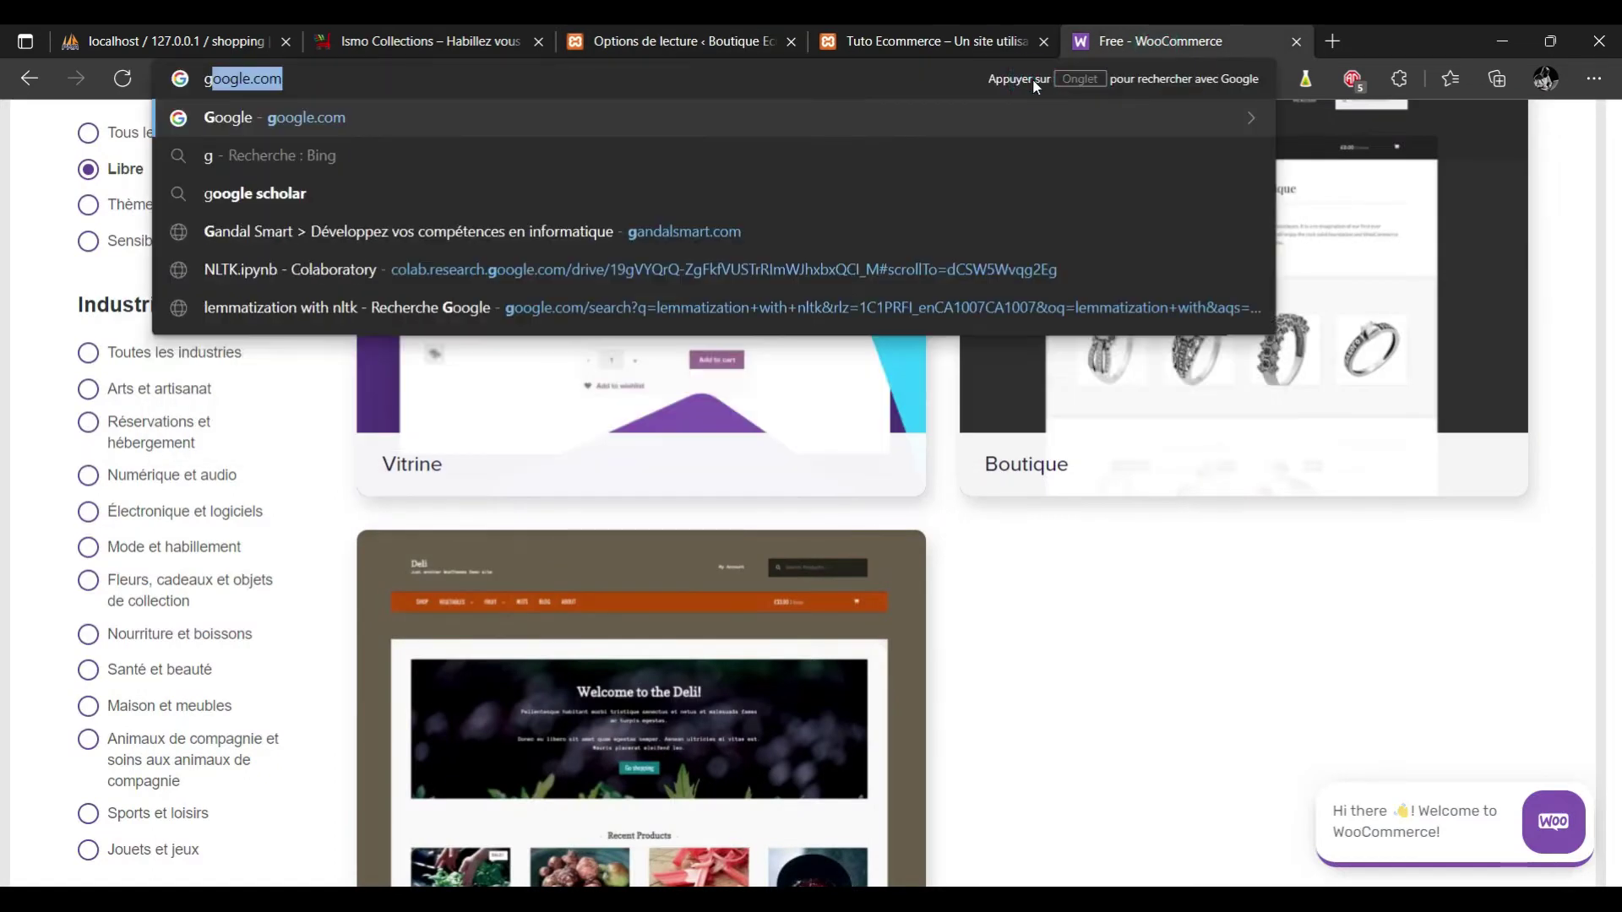
type("n")
key("Return")
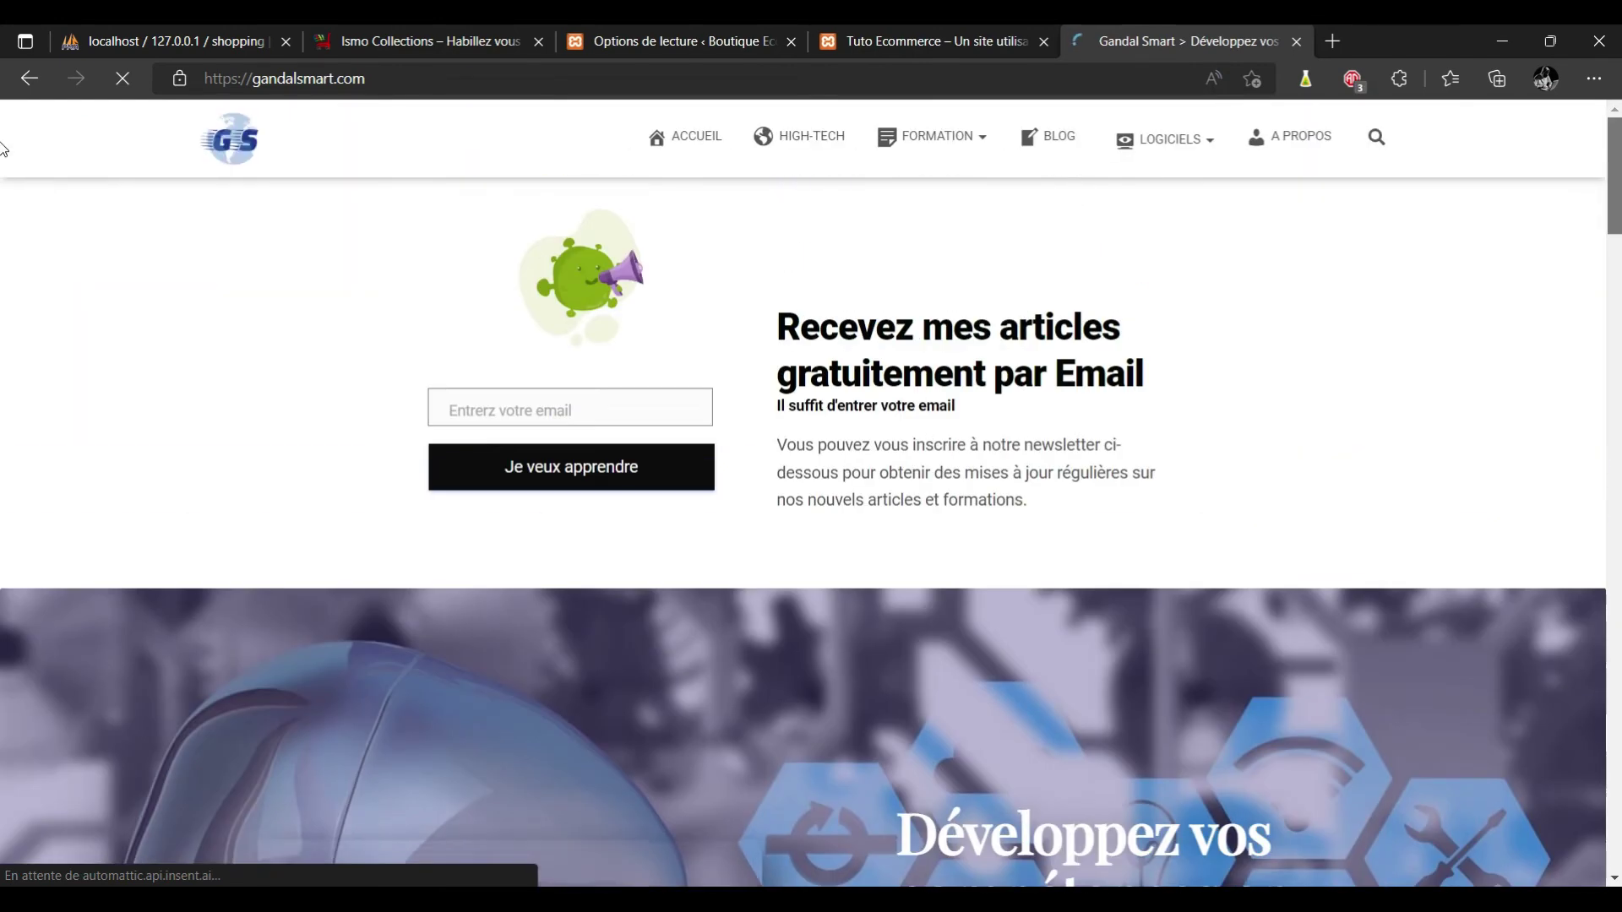
scroll(3, 363, "down", 20)
scroll(3, 591, "down", 10)
scroll(4, 507, "up", 20)
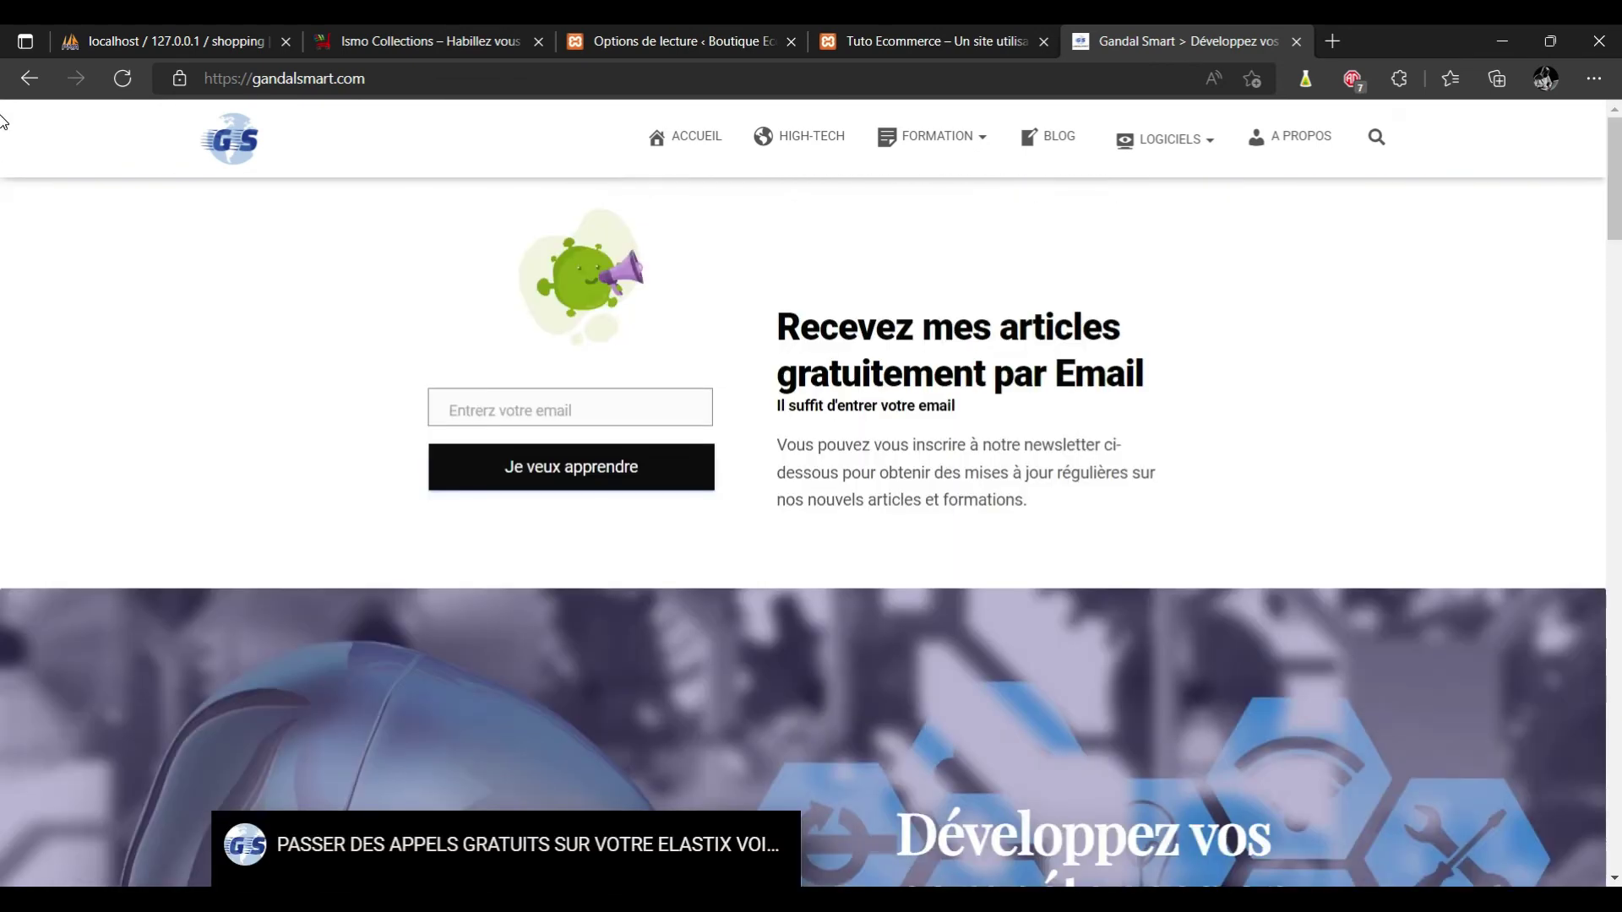
Browse the Gandal Smart blog's Articles récents page, then return to the Reading settings.
left_click(1055, 146)
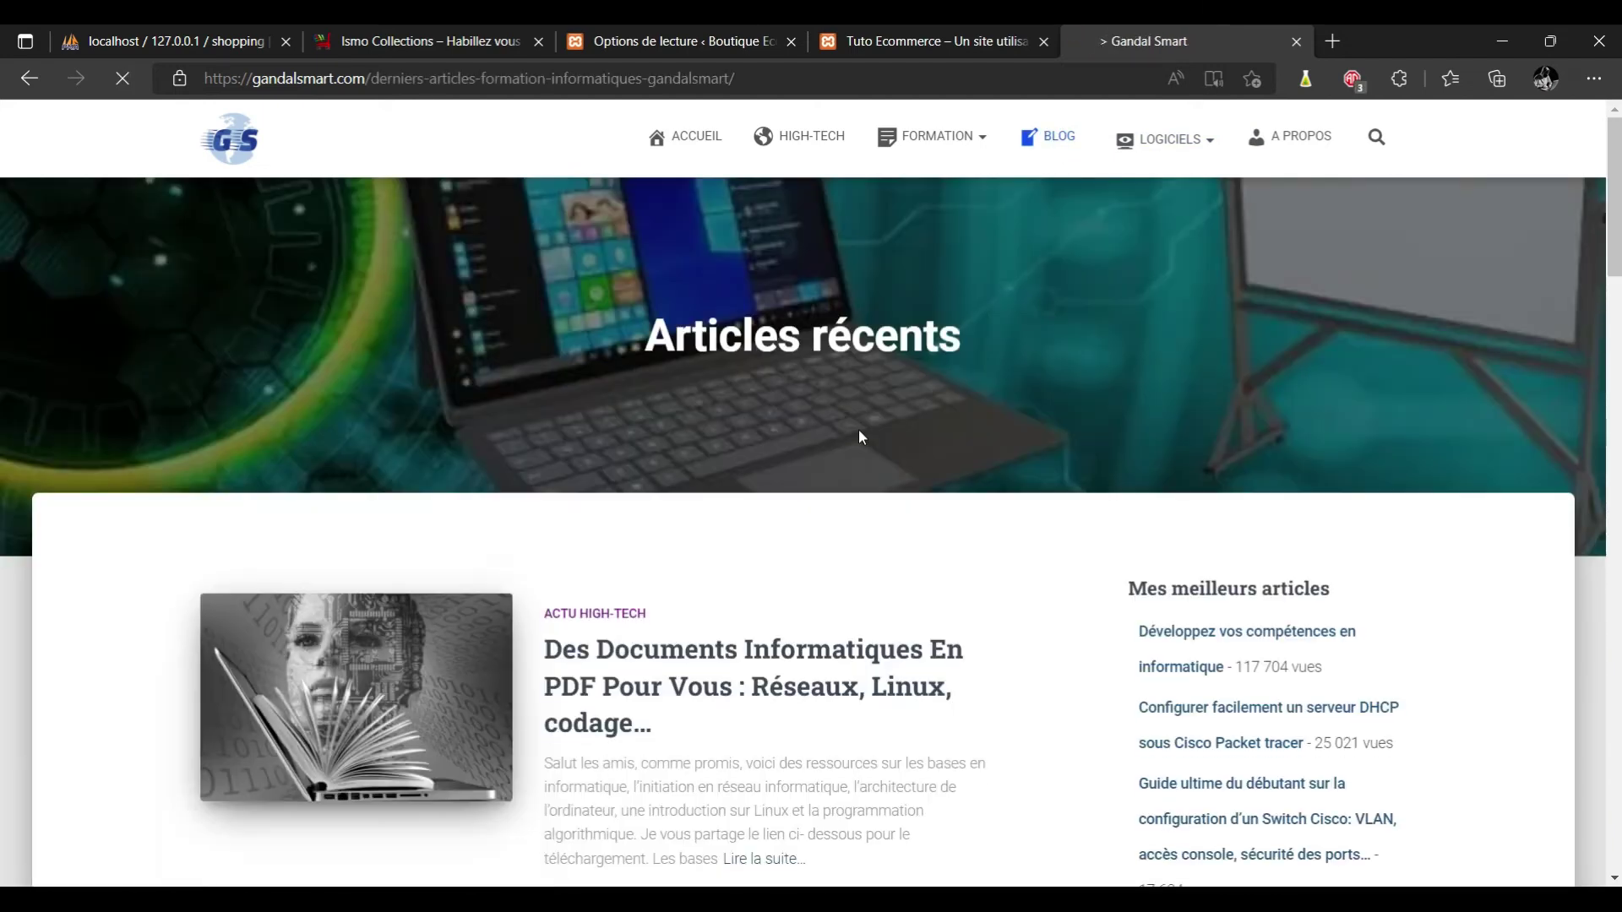
scroll(859, 434, "down", 3)
scroll(861, 436, "down", 5)
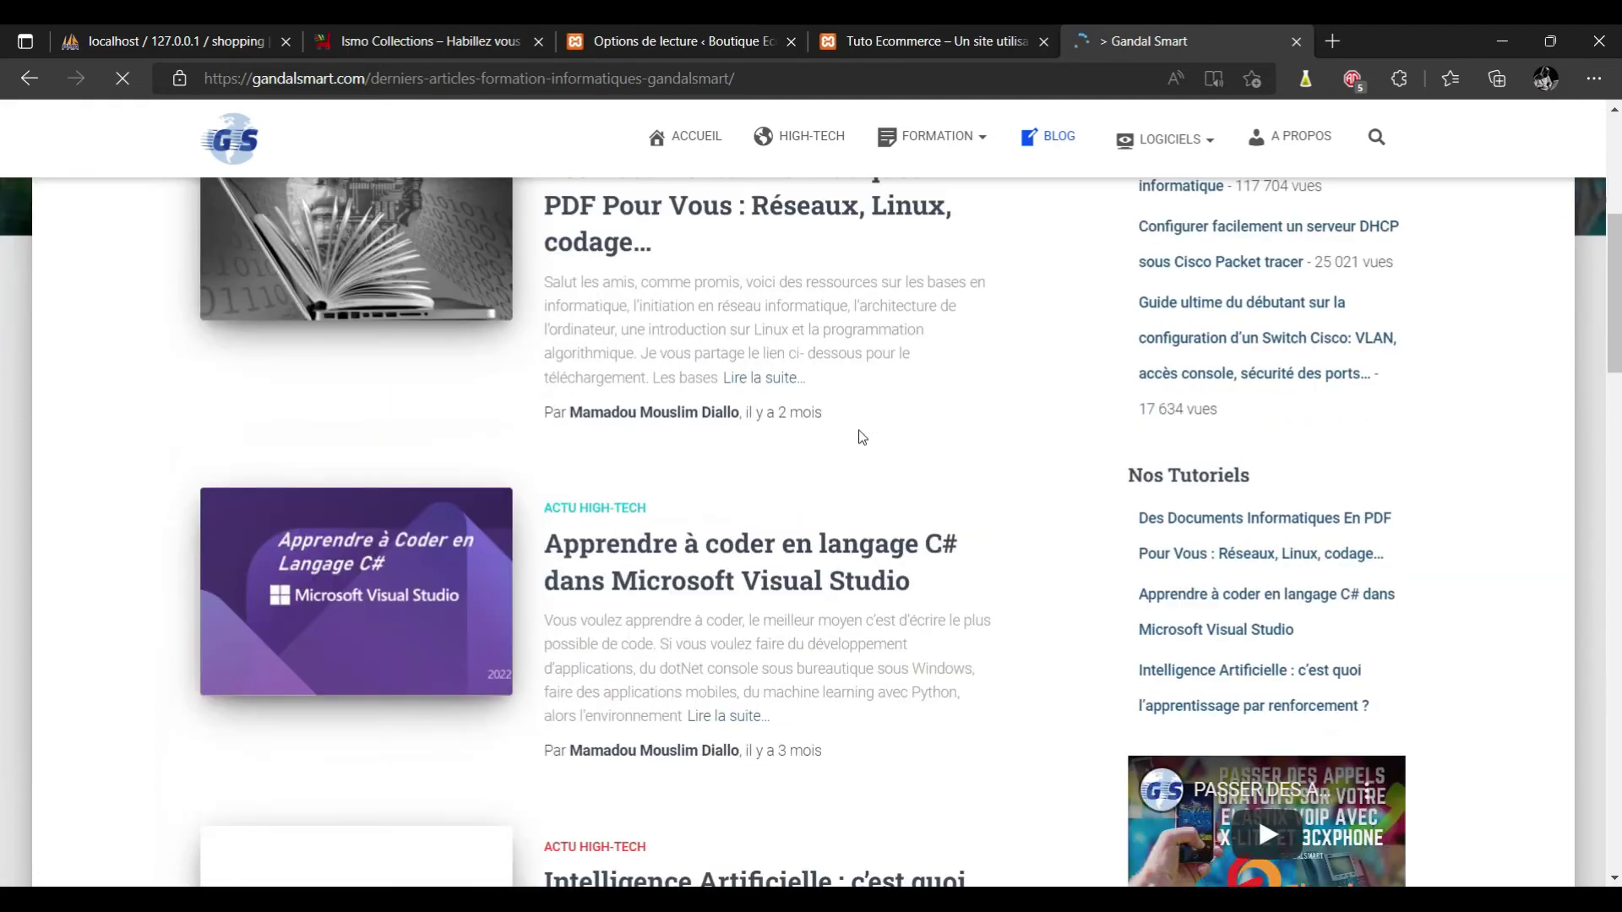
scroll(862, 436, "down", 6)
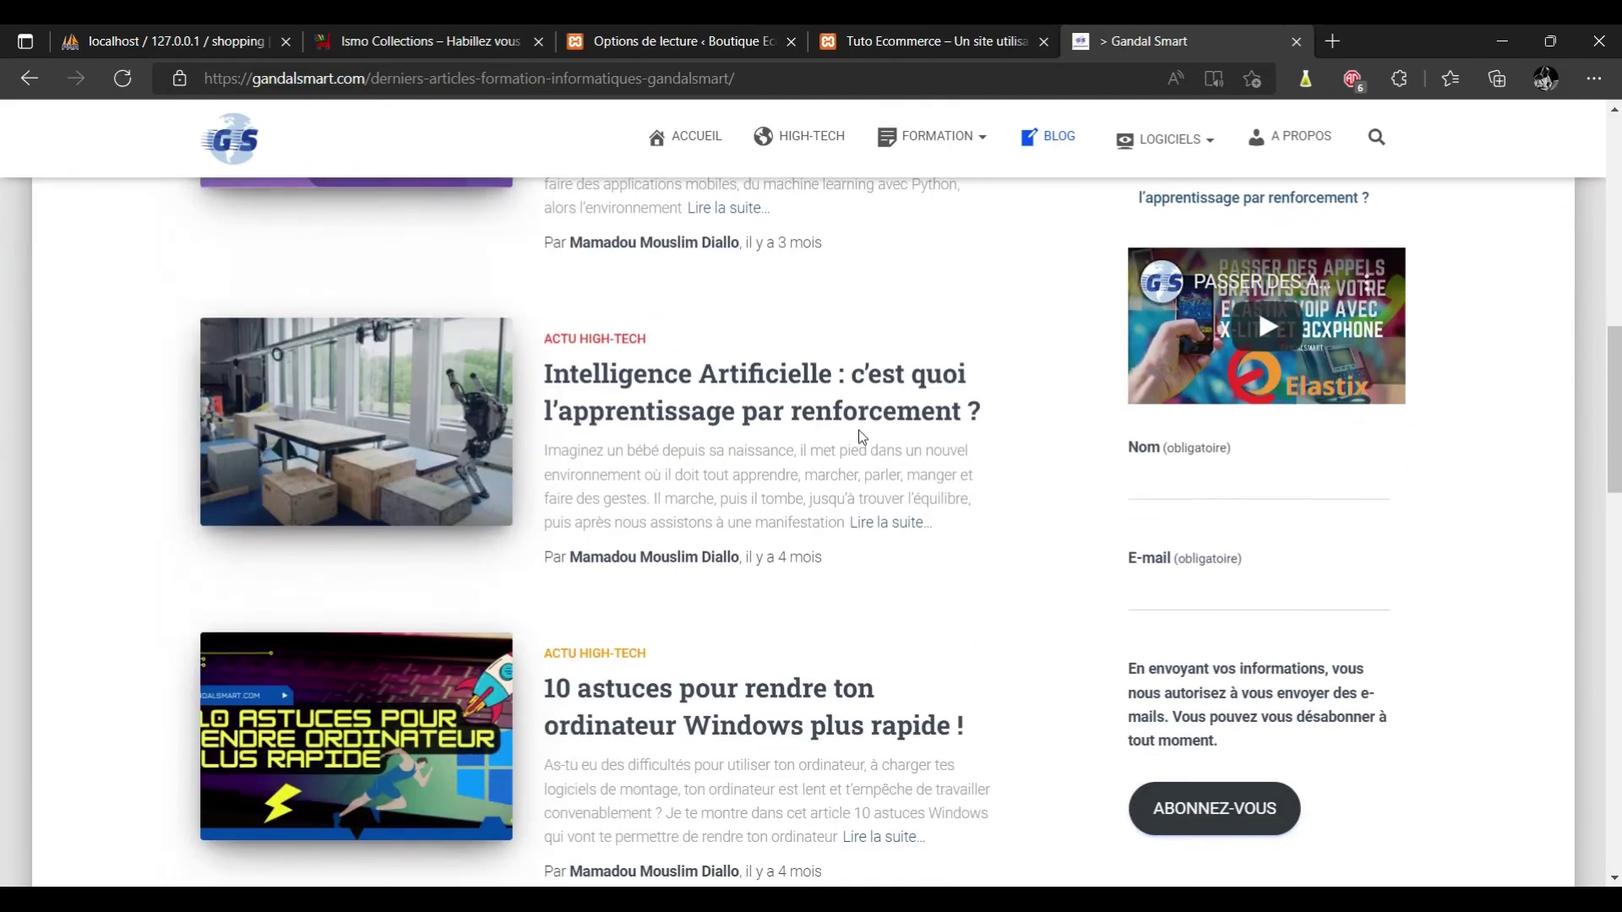
scroll(862, 436, "down", 6)
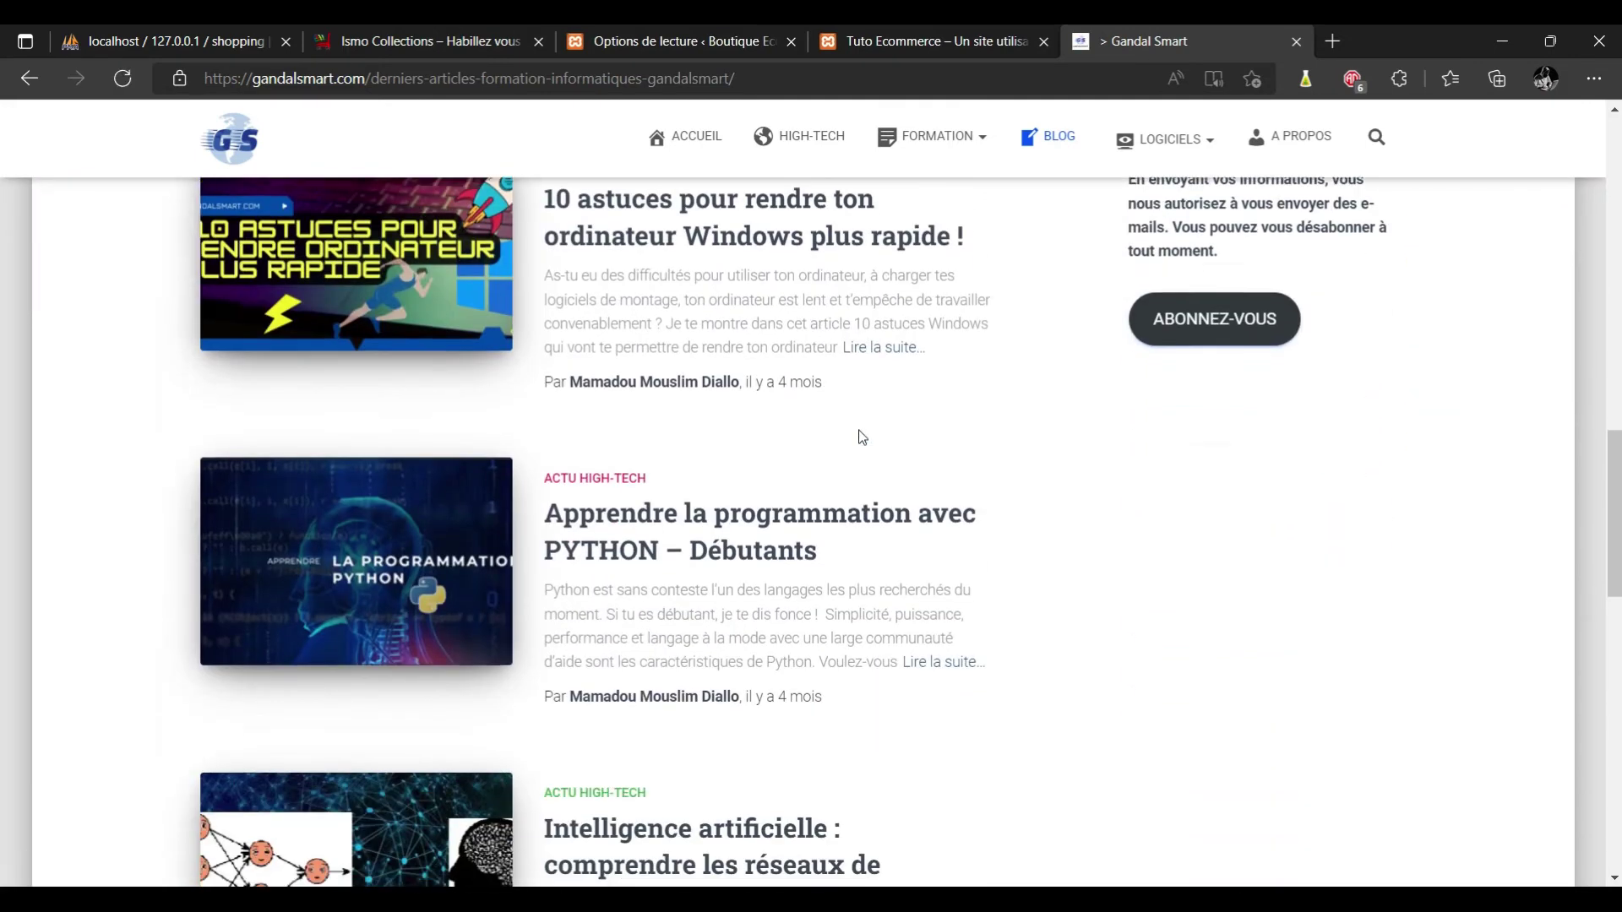
scroll(862, 436, "down", 8)
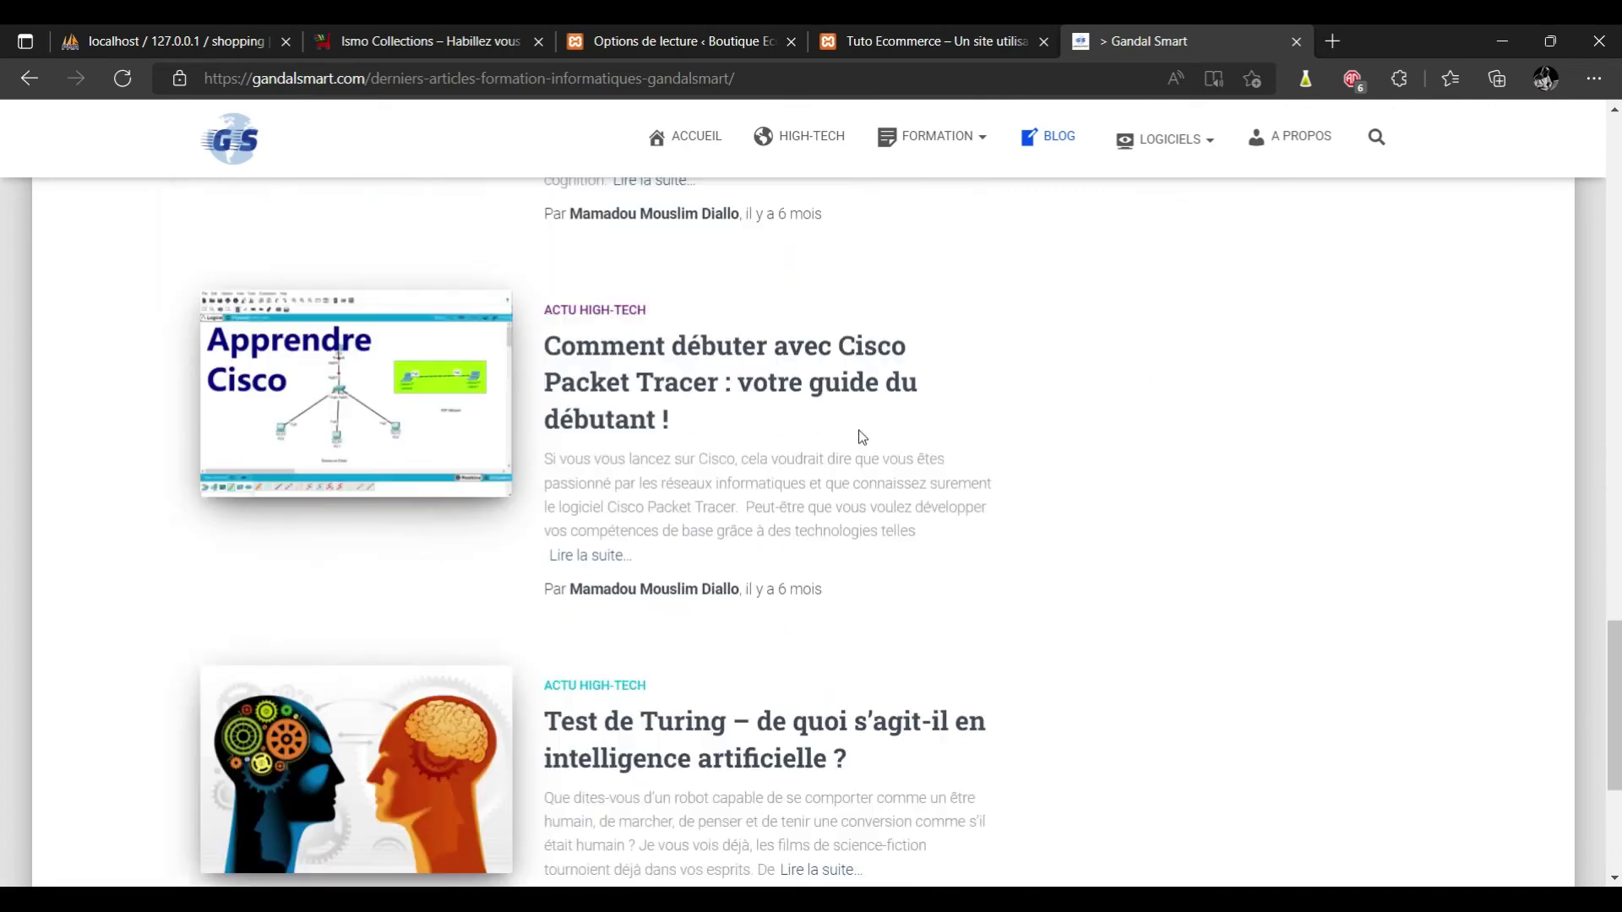
scroll(860, 430, "up", 20)
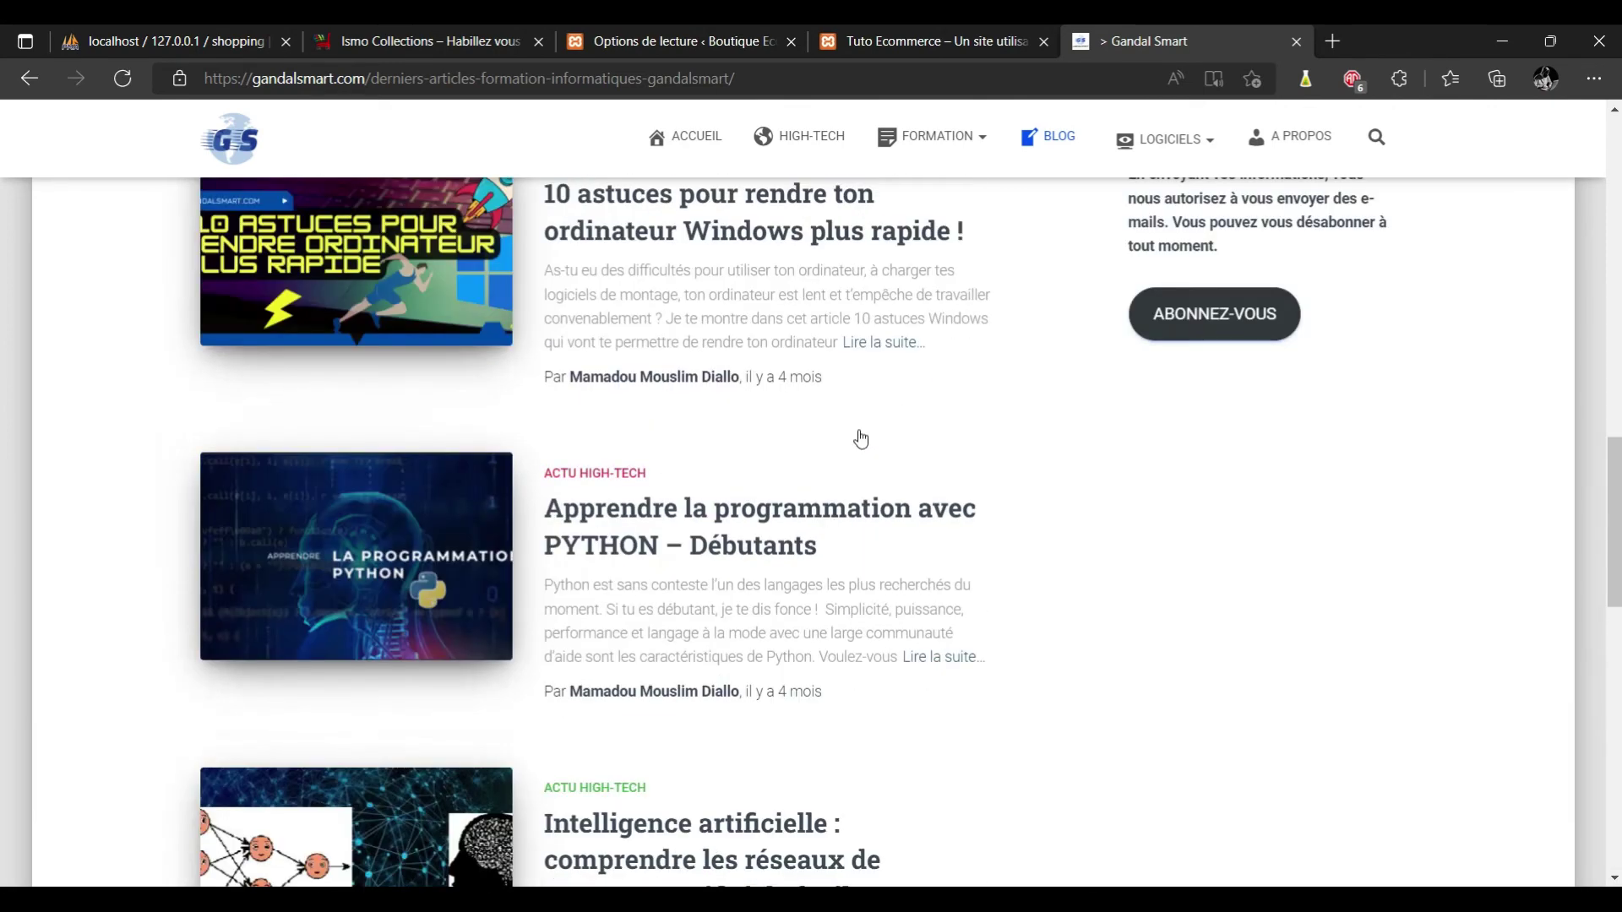
left_click(681, 34)
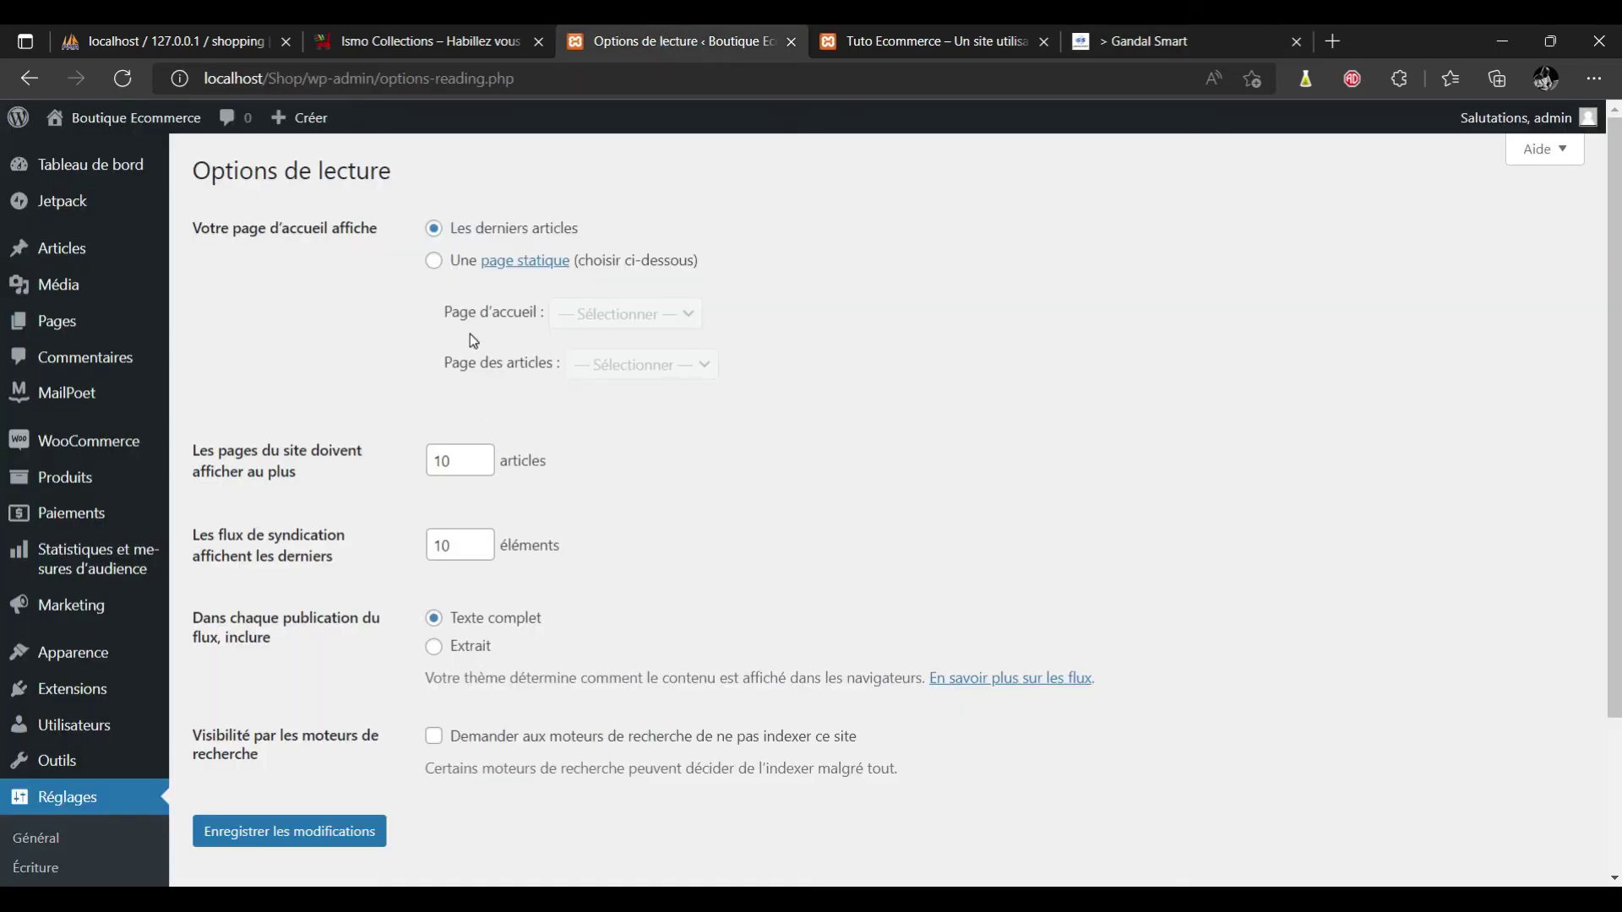
Set a static home page Boutique, posts page Blog, feeds as excerpts, and save.
left_click(434, 262)
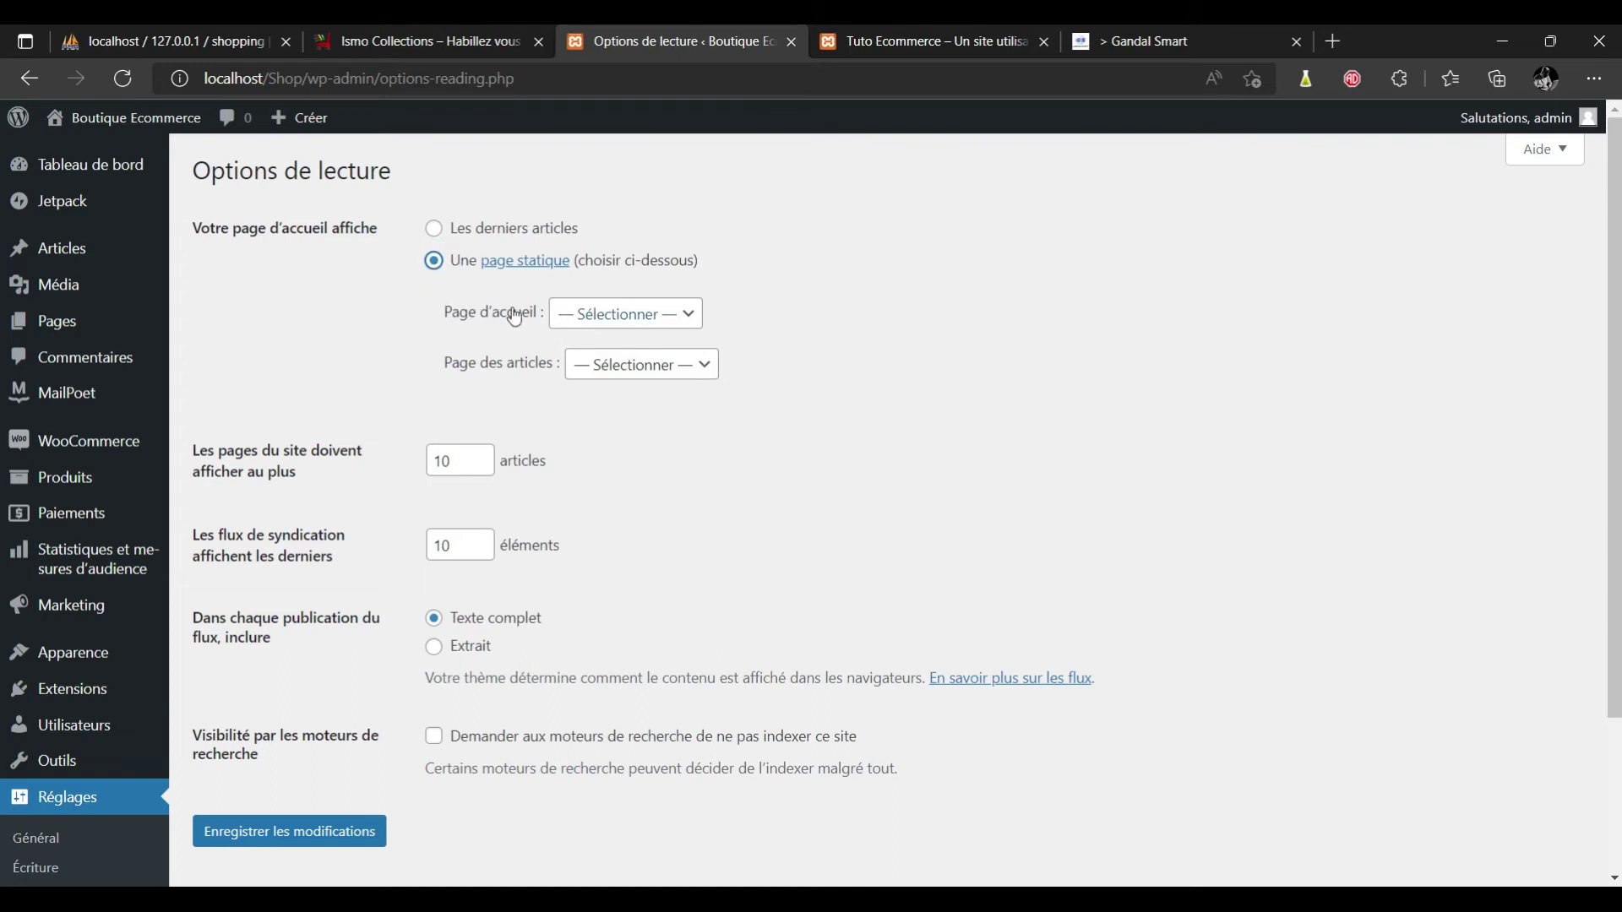
left_click(701, 318)
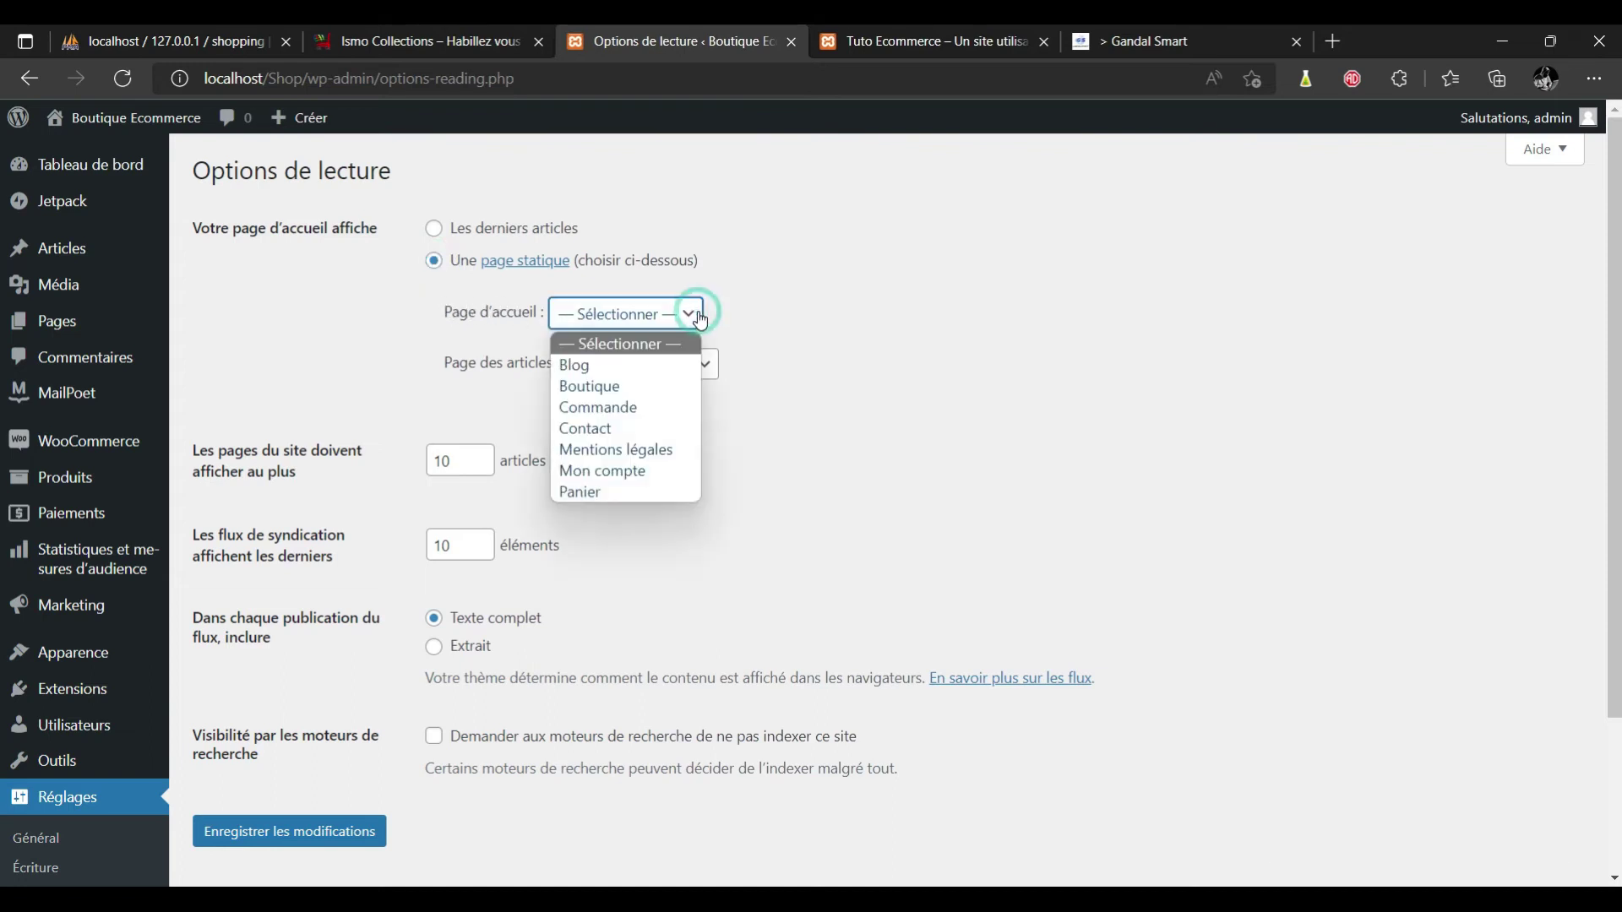
left_click(656, 387)
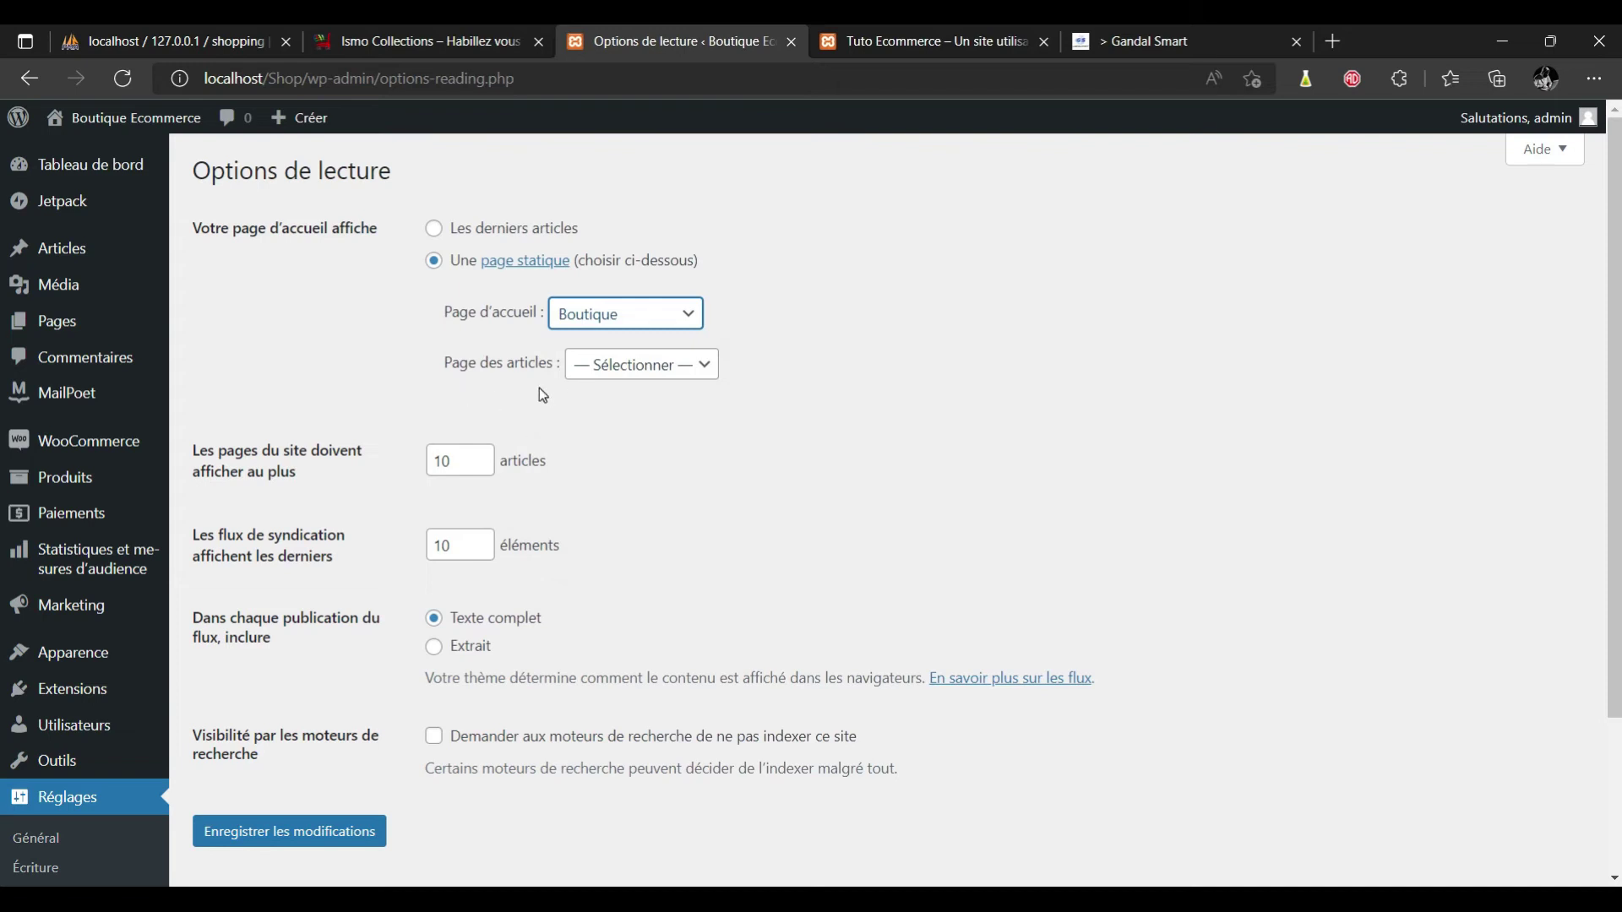
left_click(715, 373)
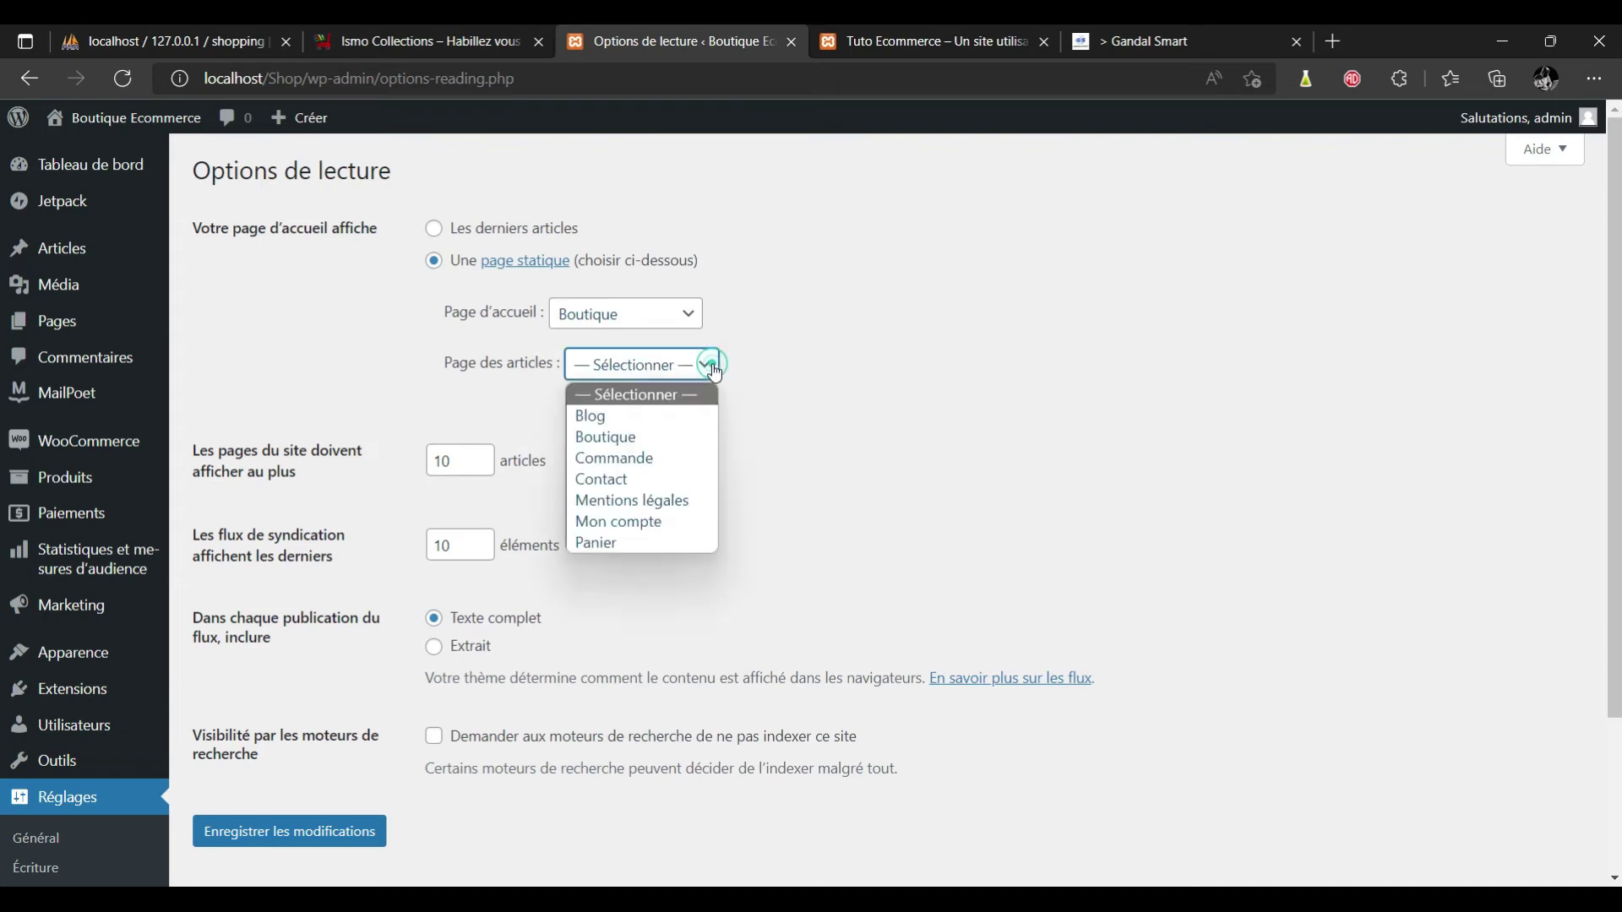
left_click(656, 417)
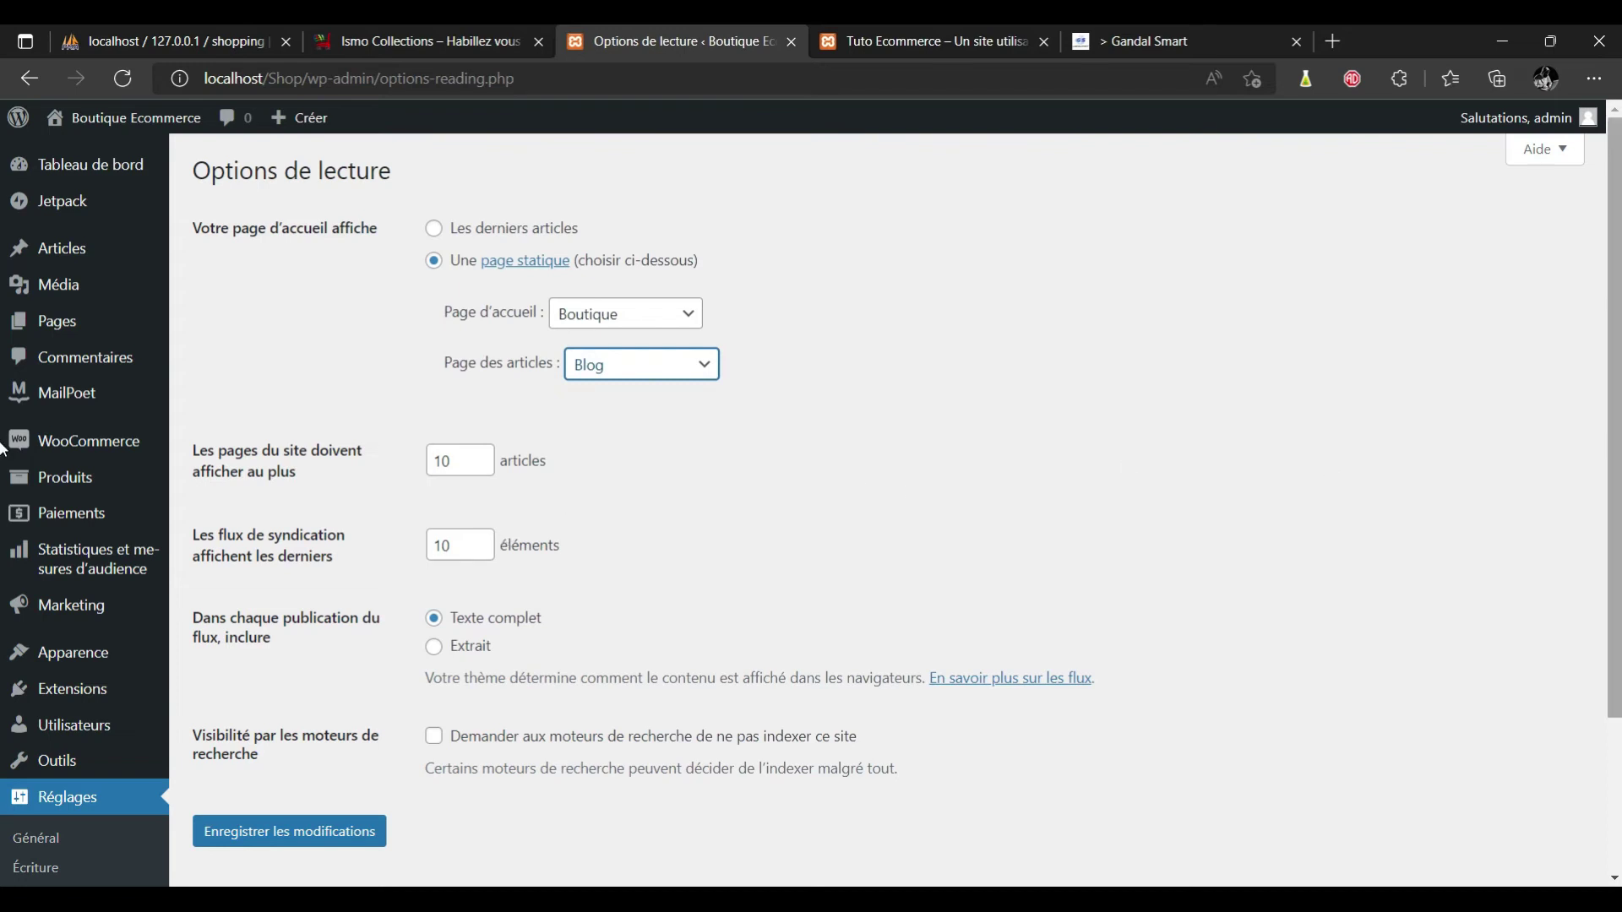
scroll(936, 498, "down", 2)
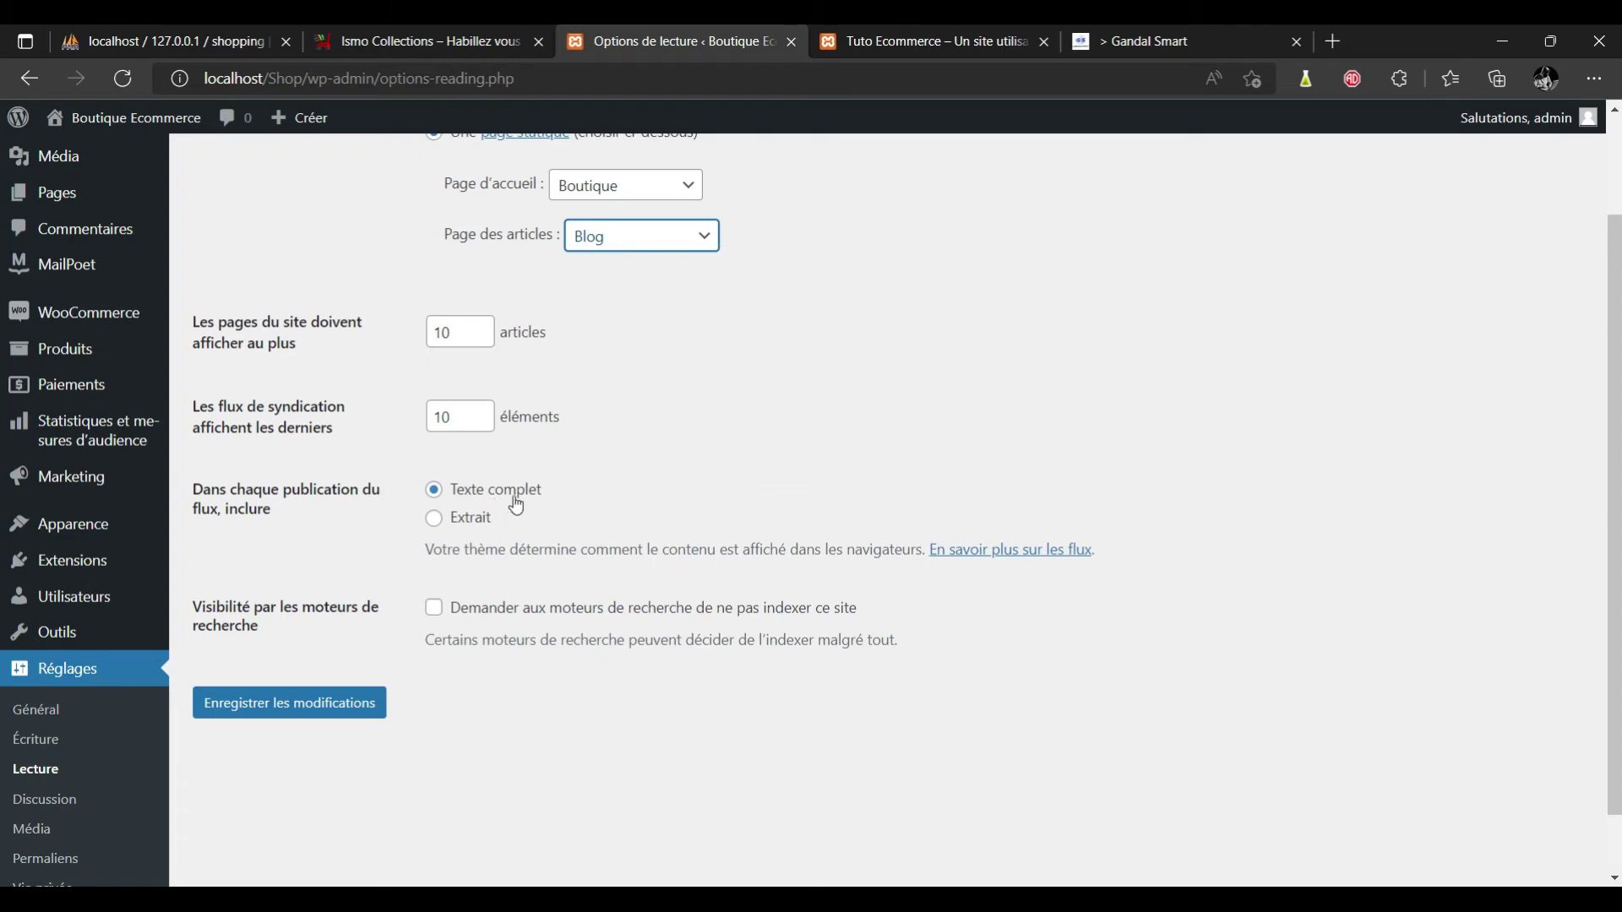
left_click(434, 518)
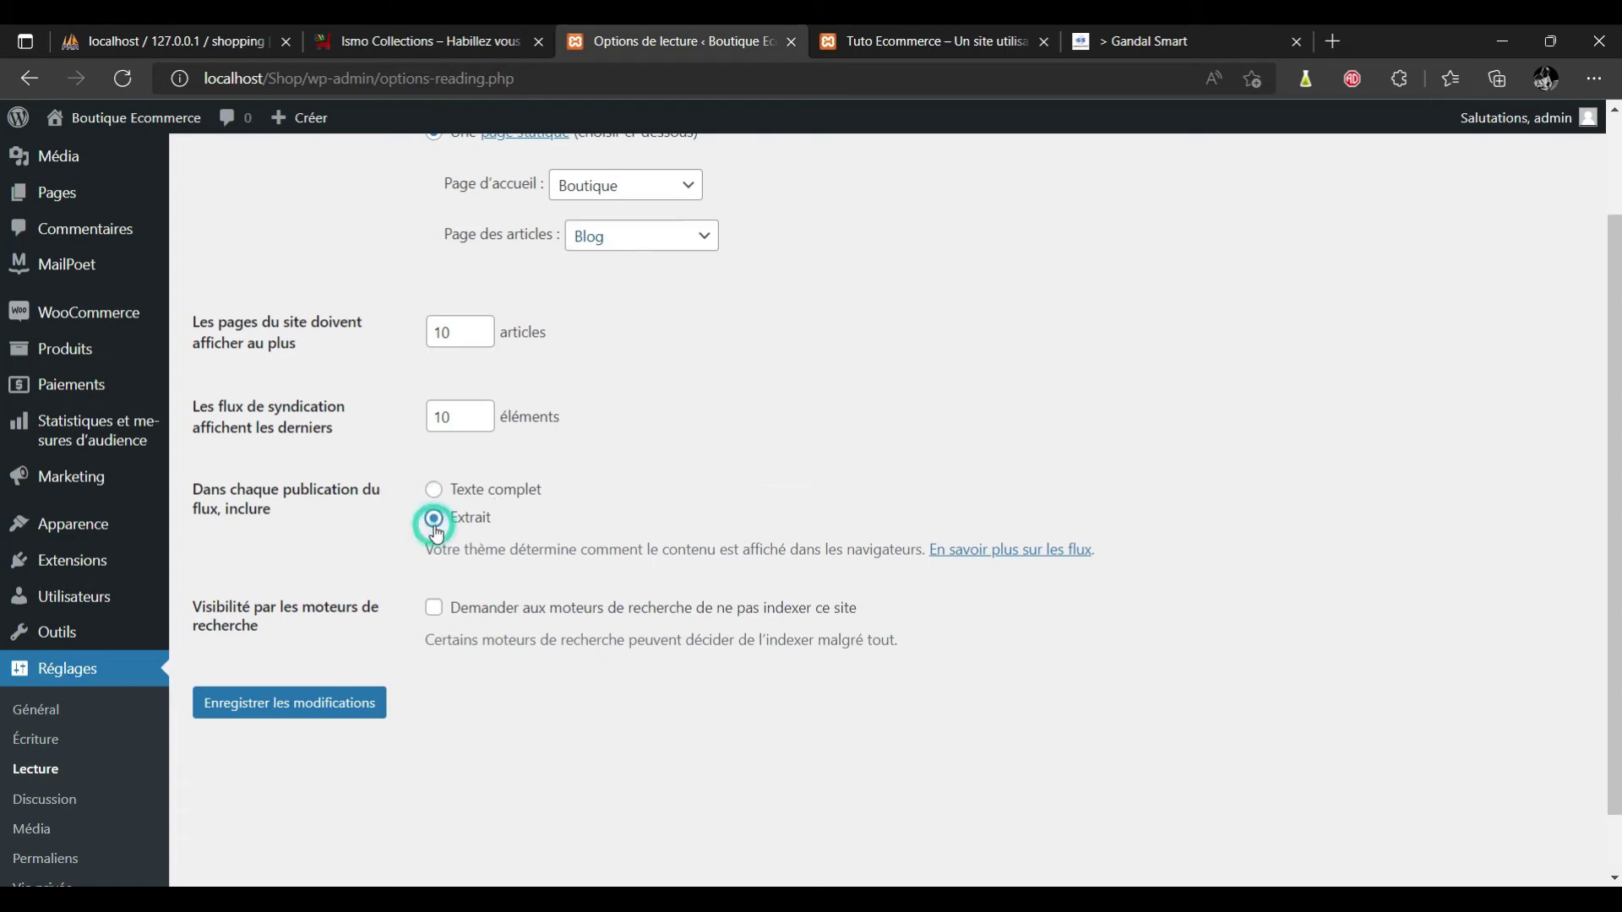
left_click(317, 713)
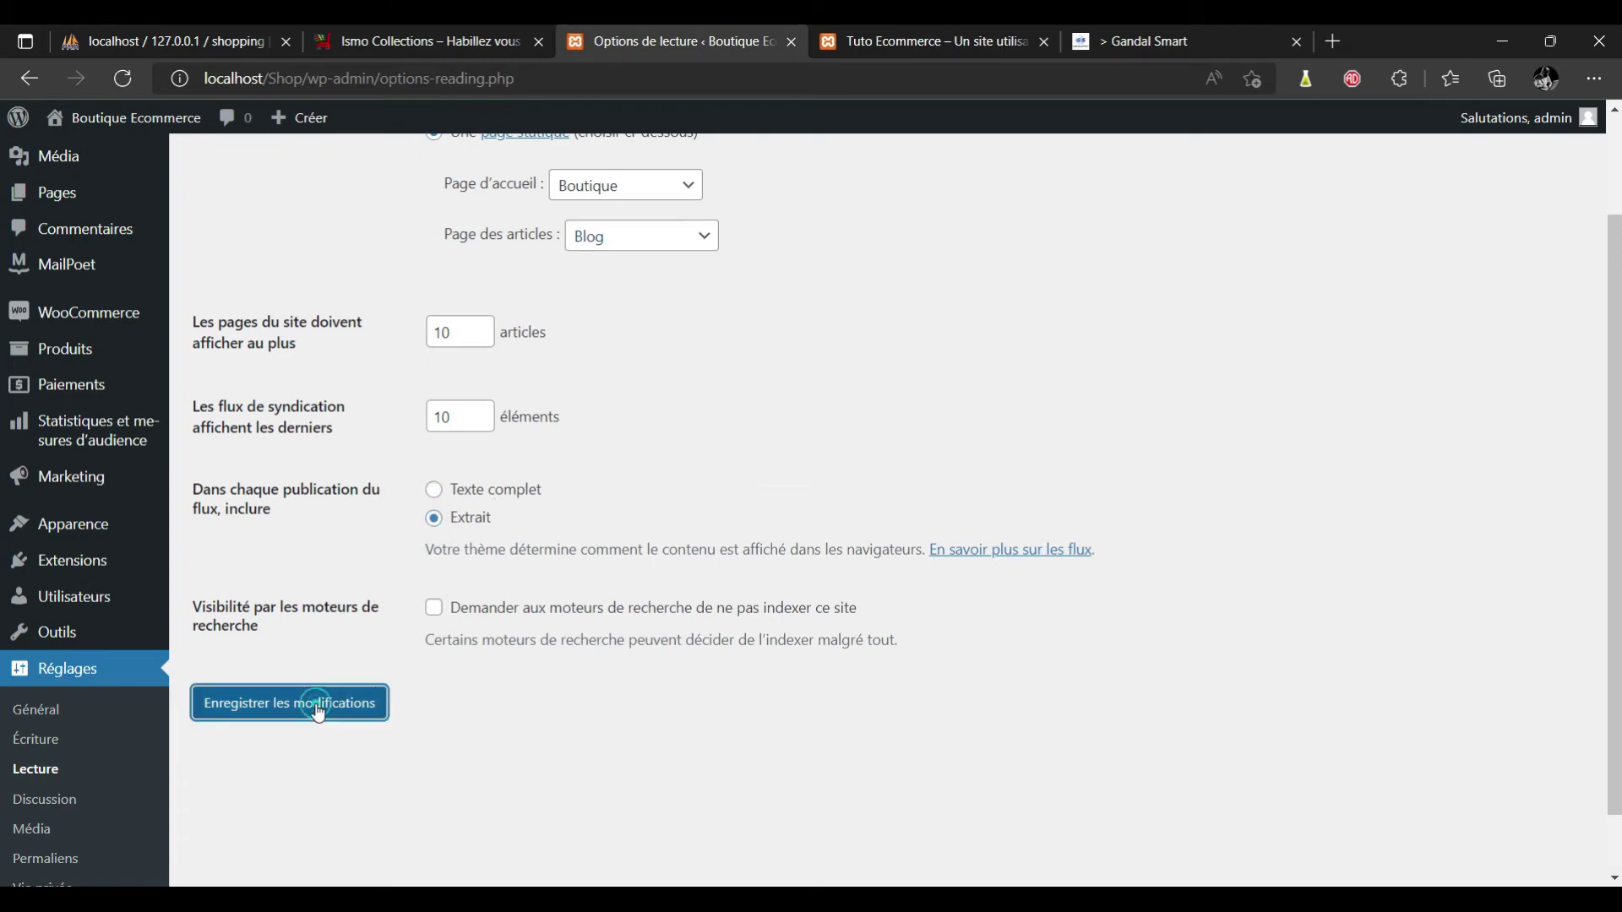
scroll(2, 489, "down", 1)
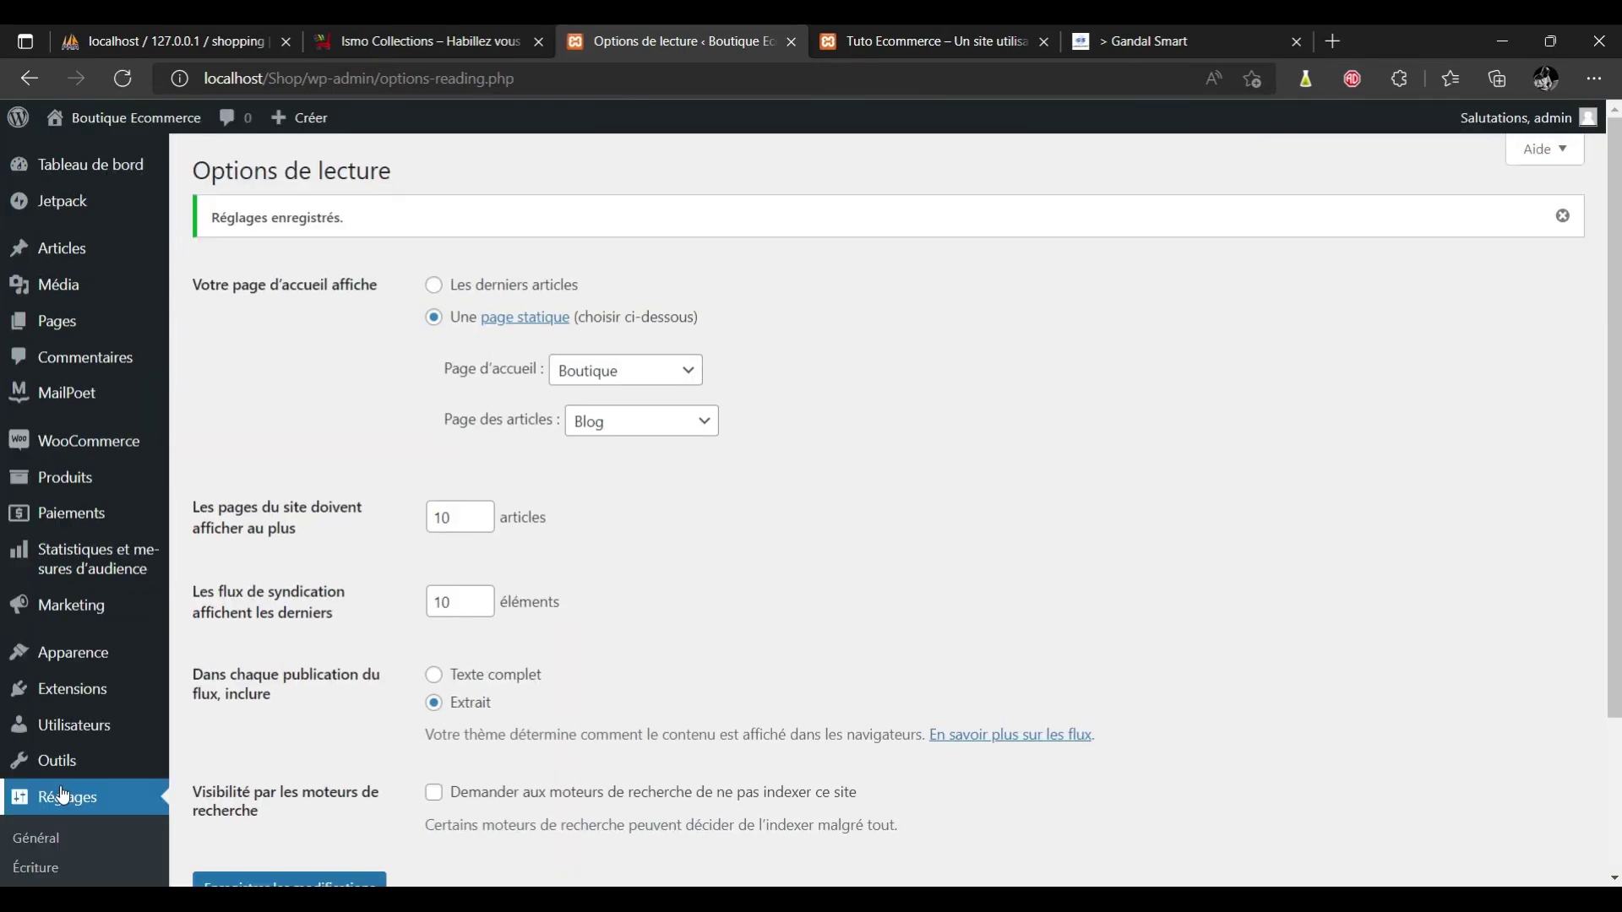
scroll(3, 598, "down", 3)
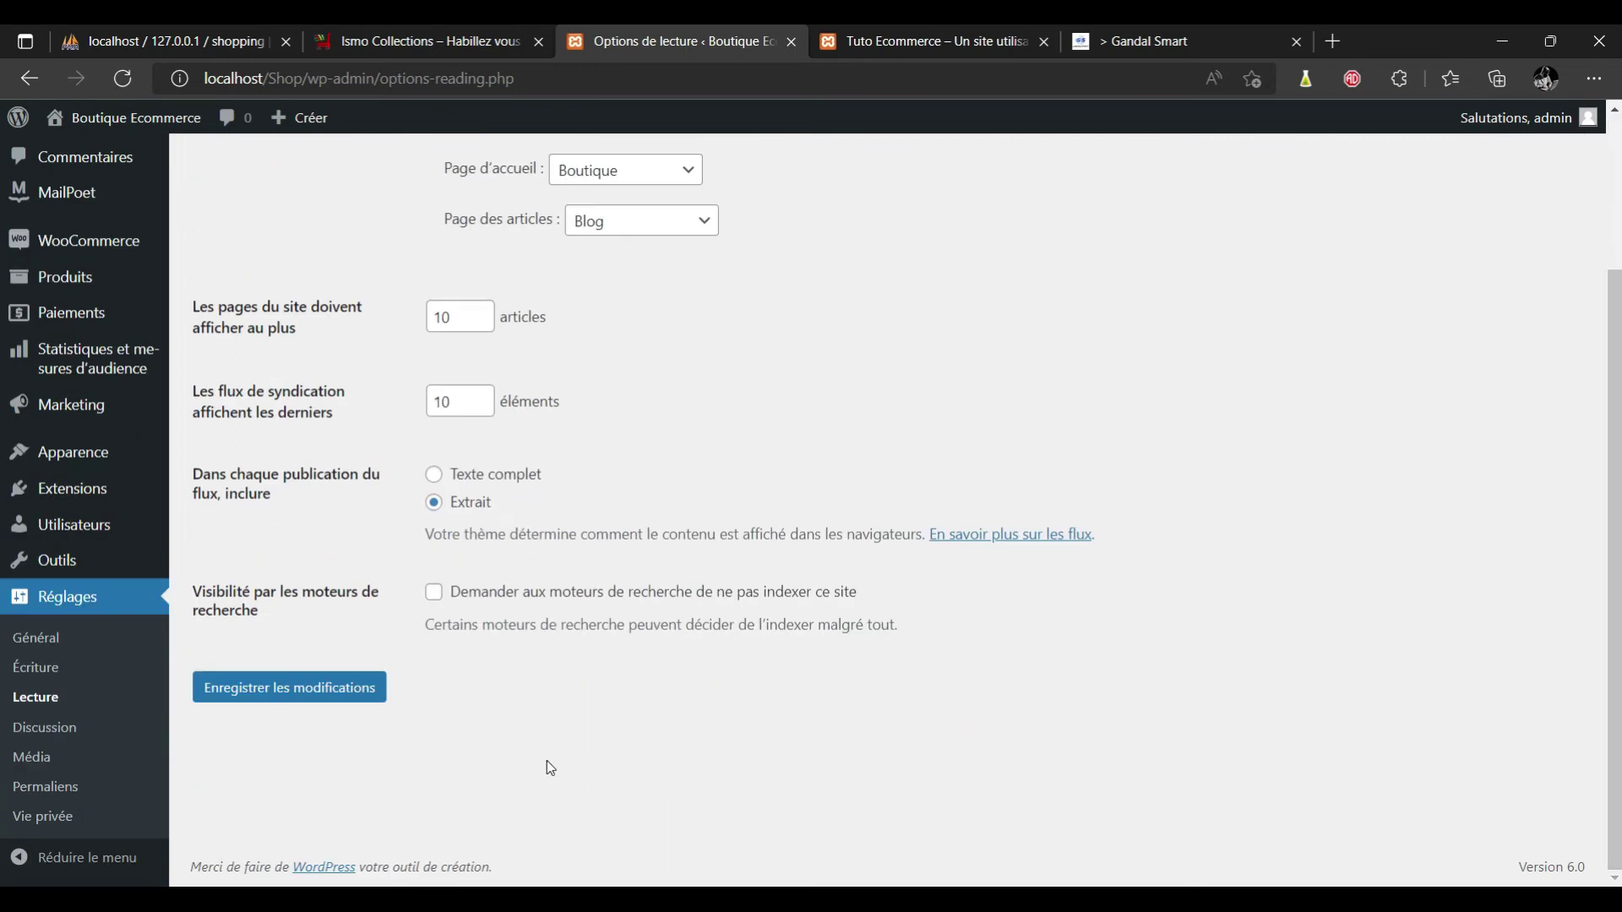
Open the permalink settings and compare with a Gandal Smart PDF article's web address.
left_click(69, 797)
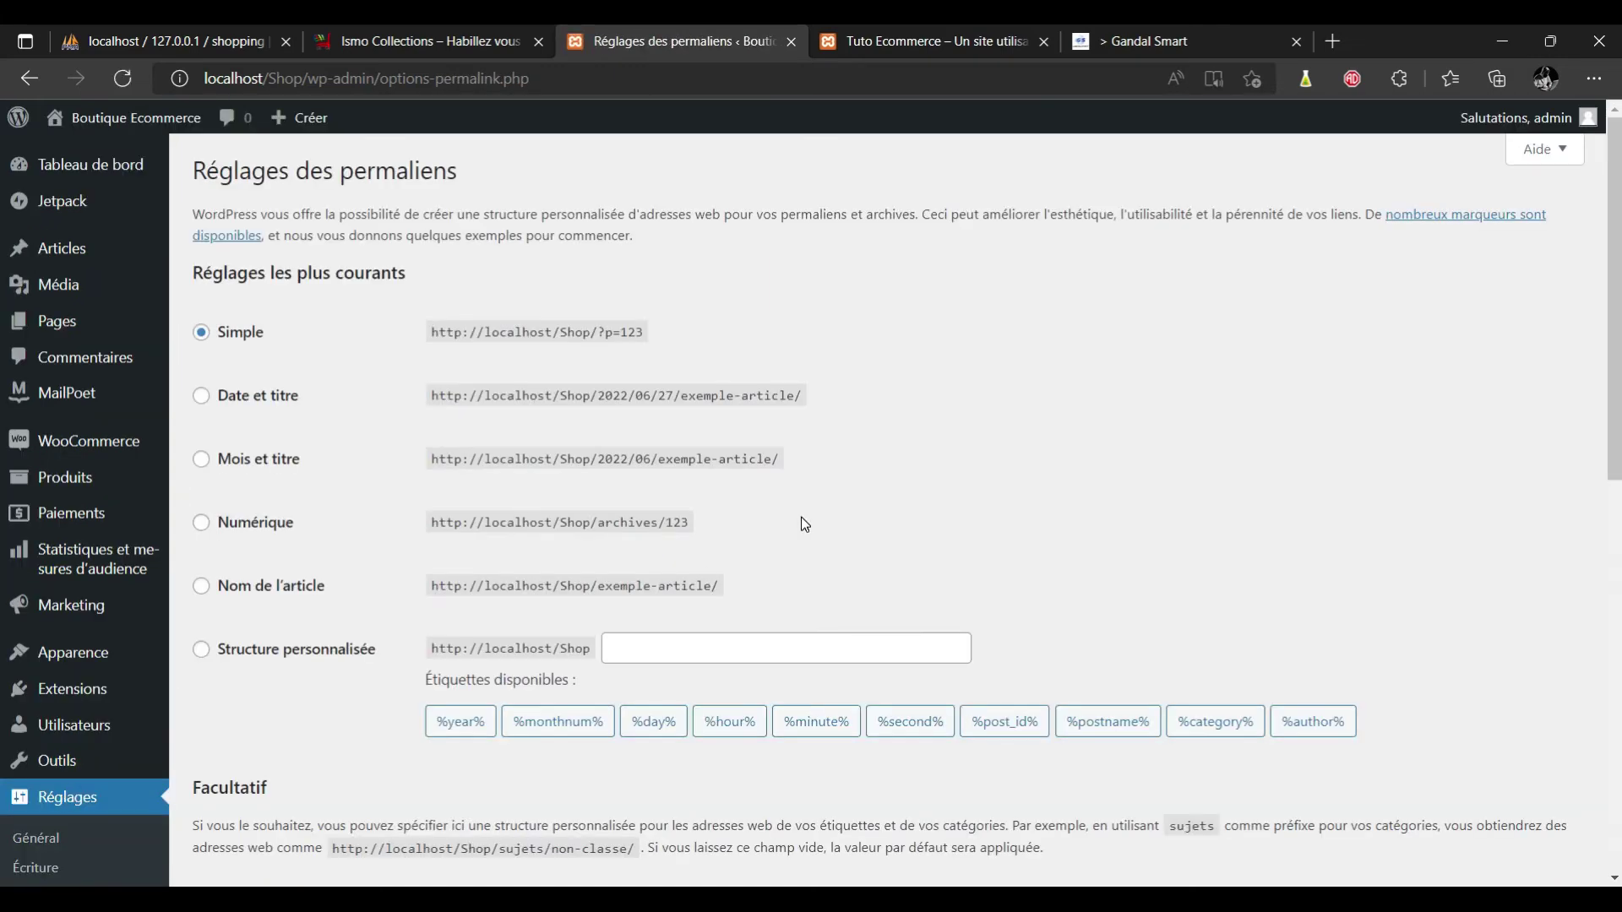
scroll(3, 353, "down", 1)
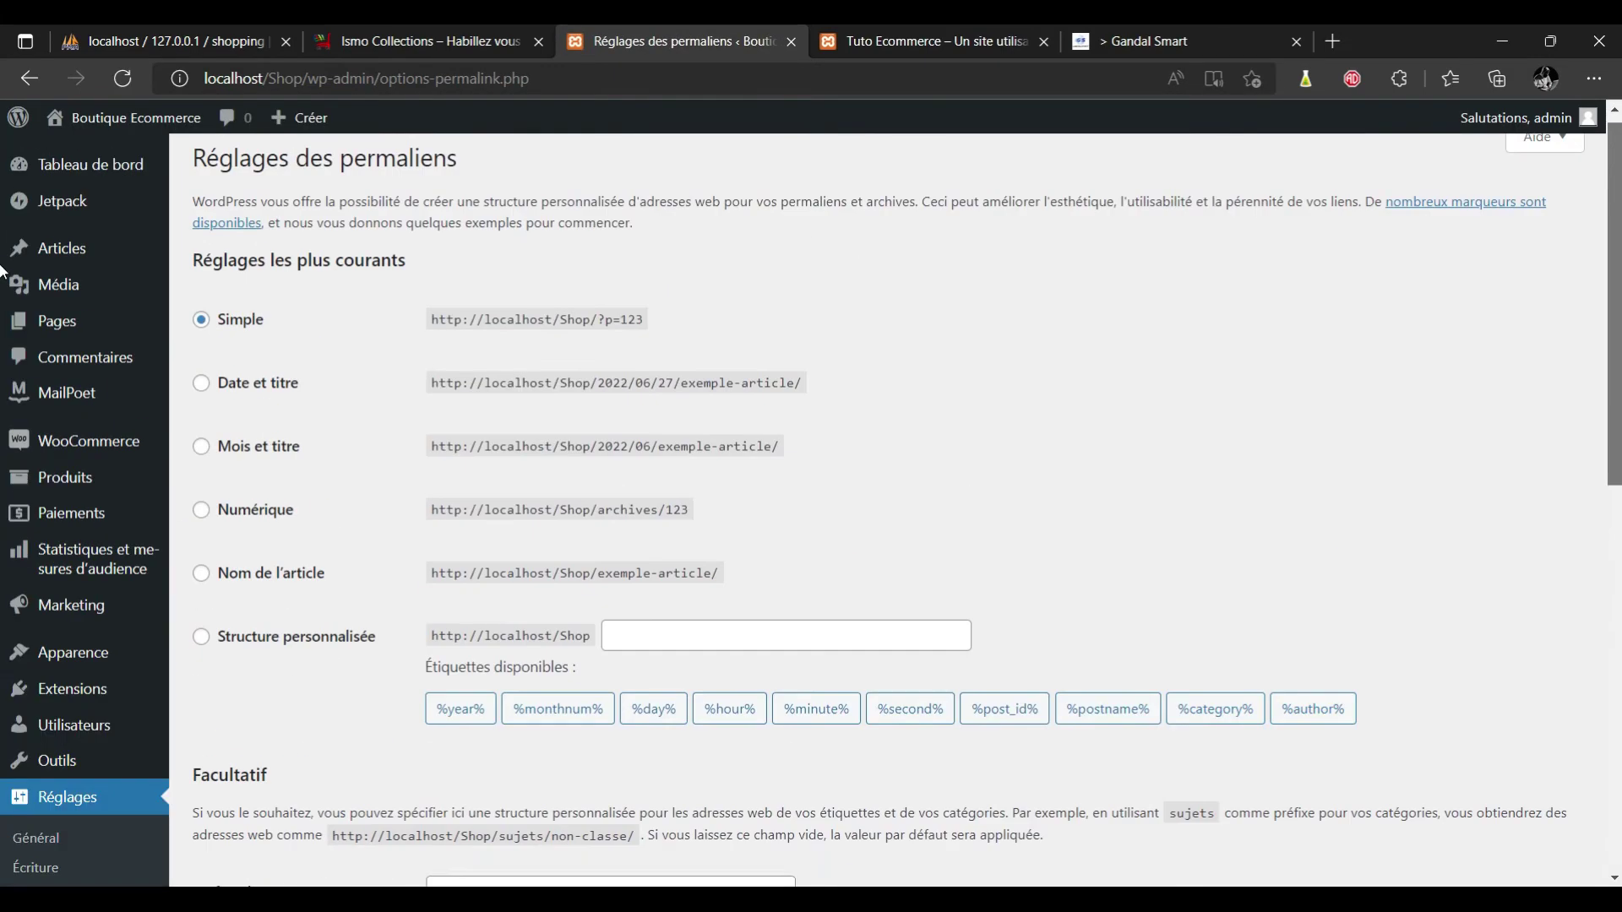
scroll(3, 271, "up", 1)
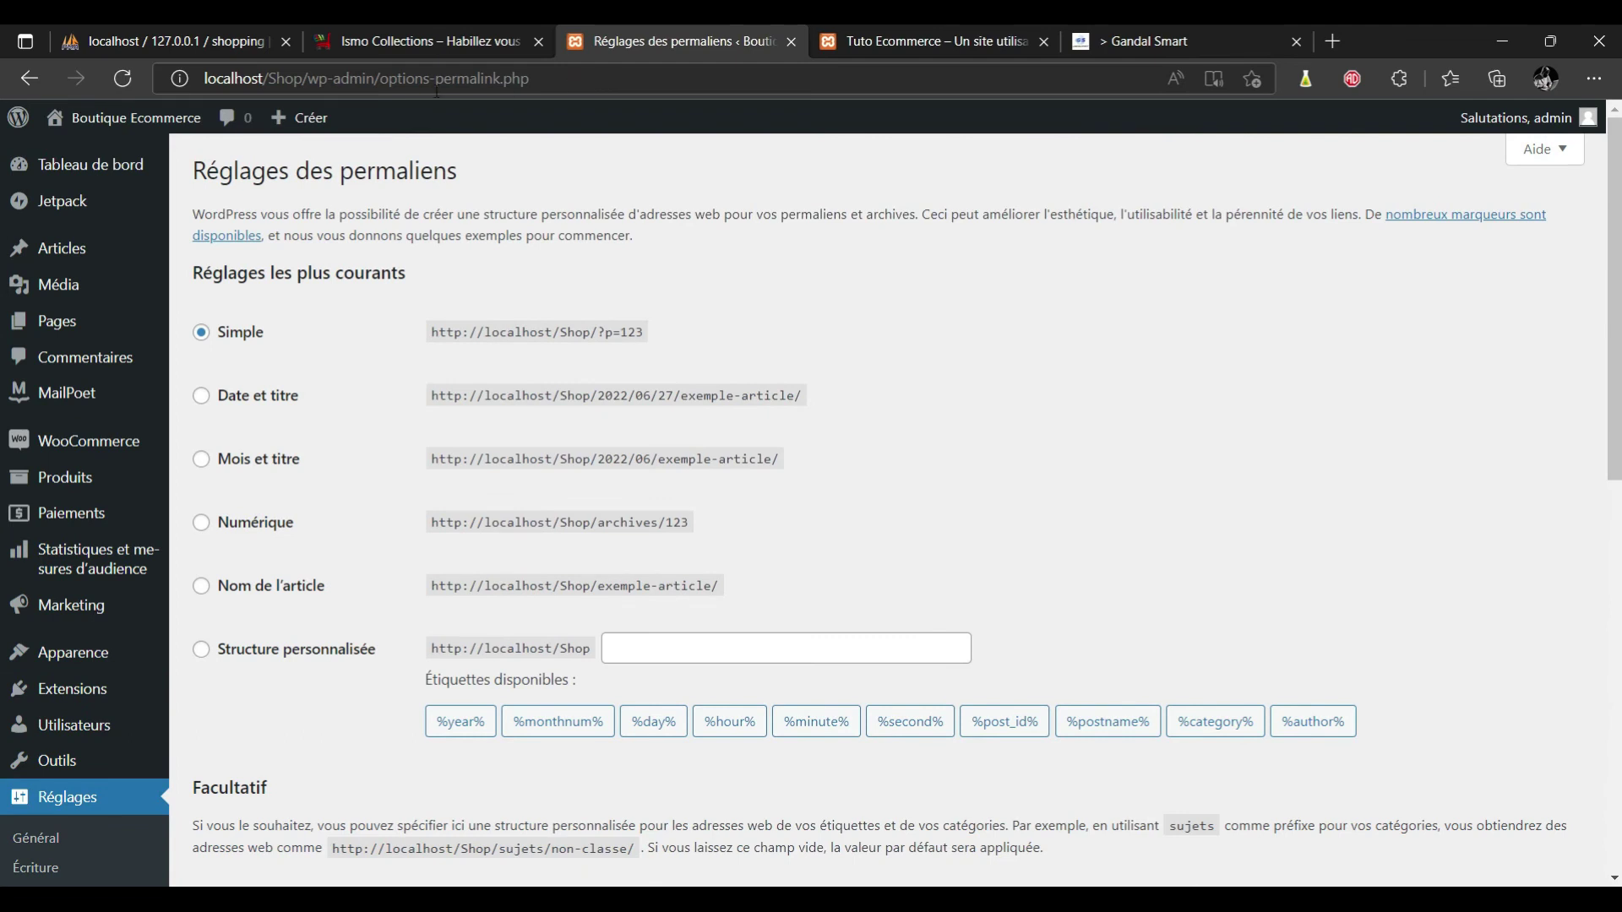
left_click(1174, 38)
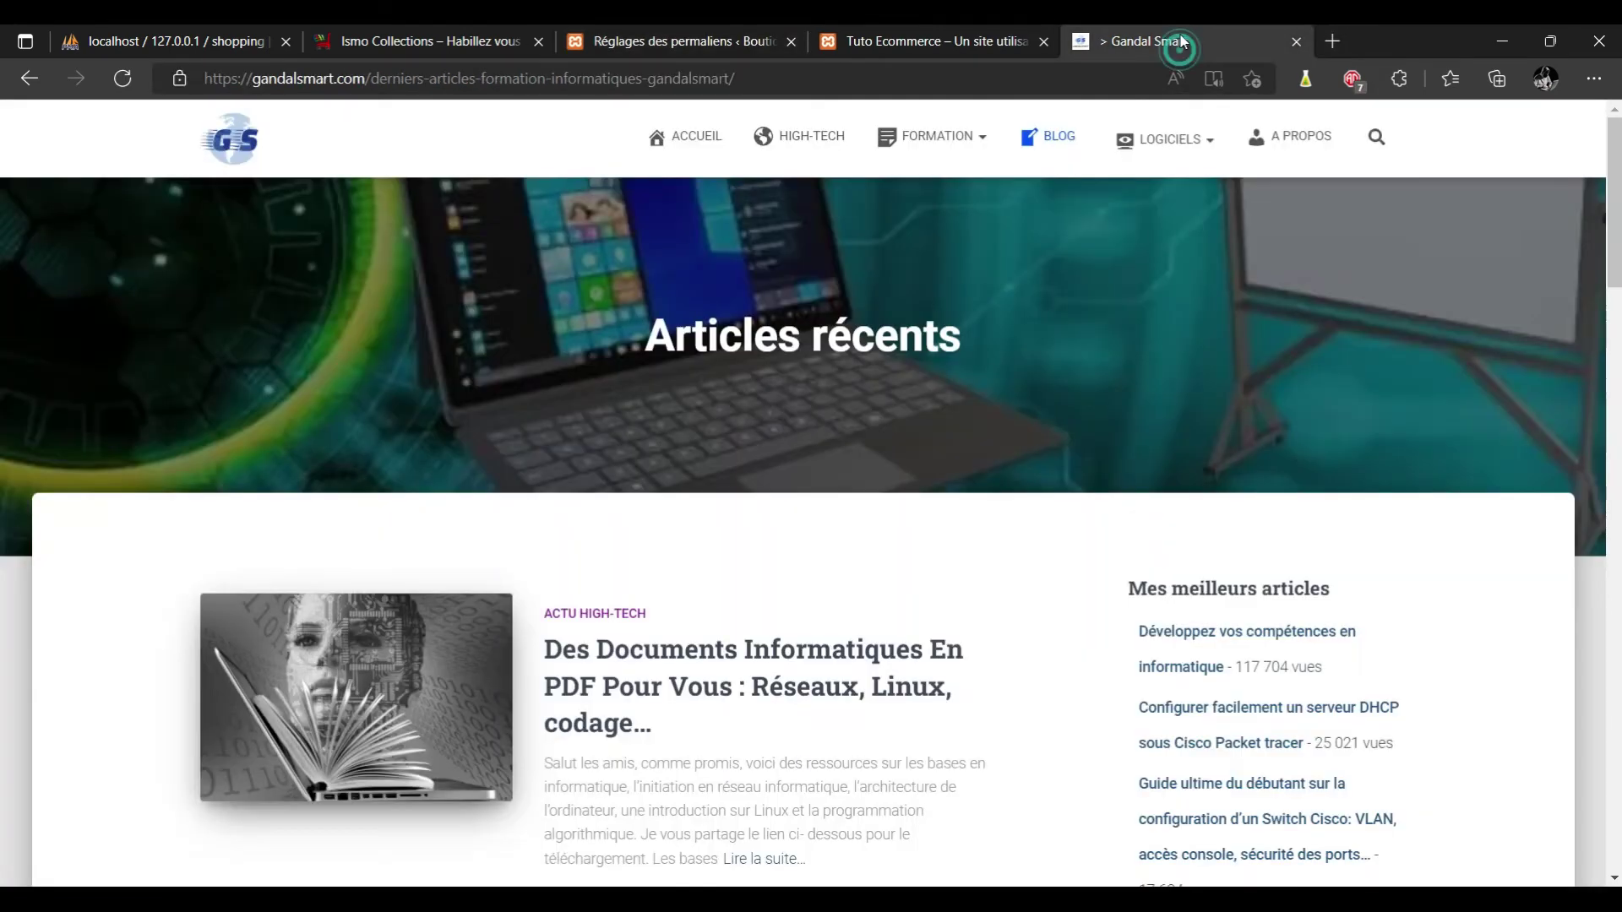
left_click(646, 659)
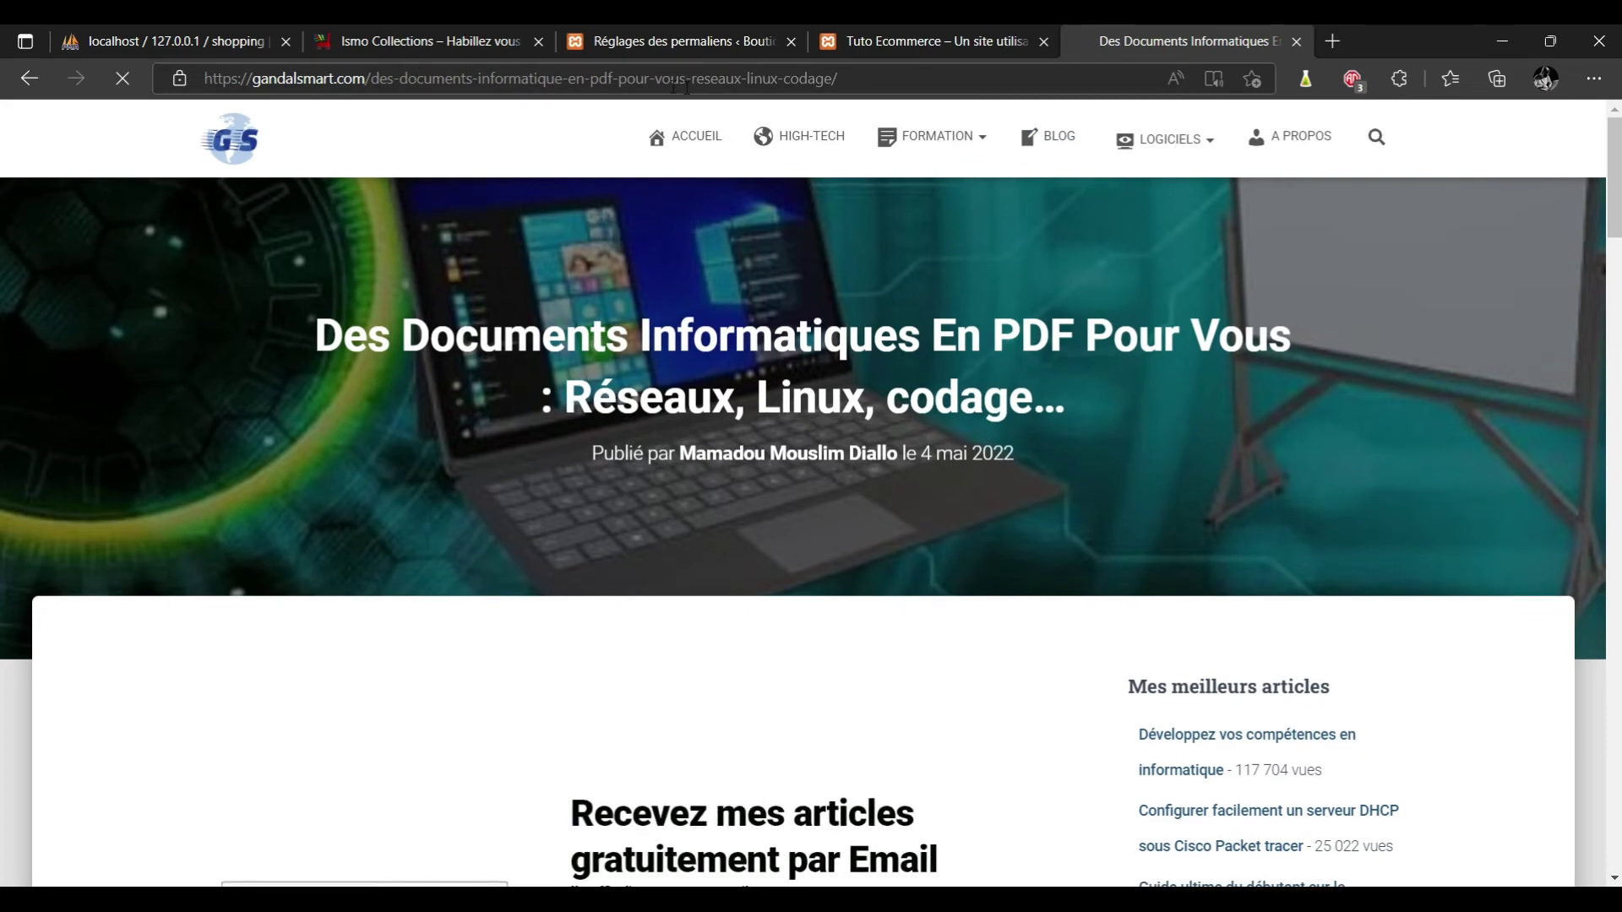
left_click(846, 77)
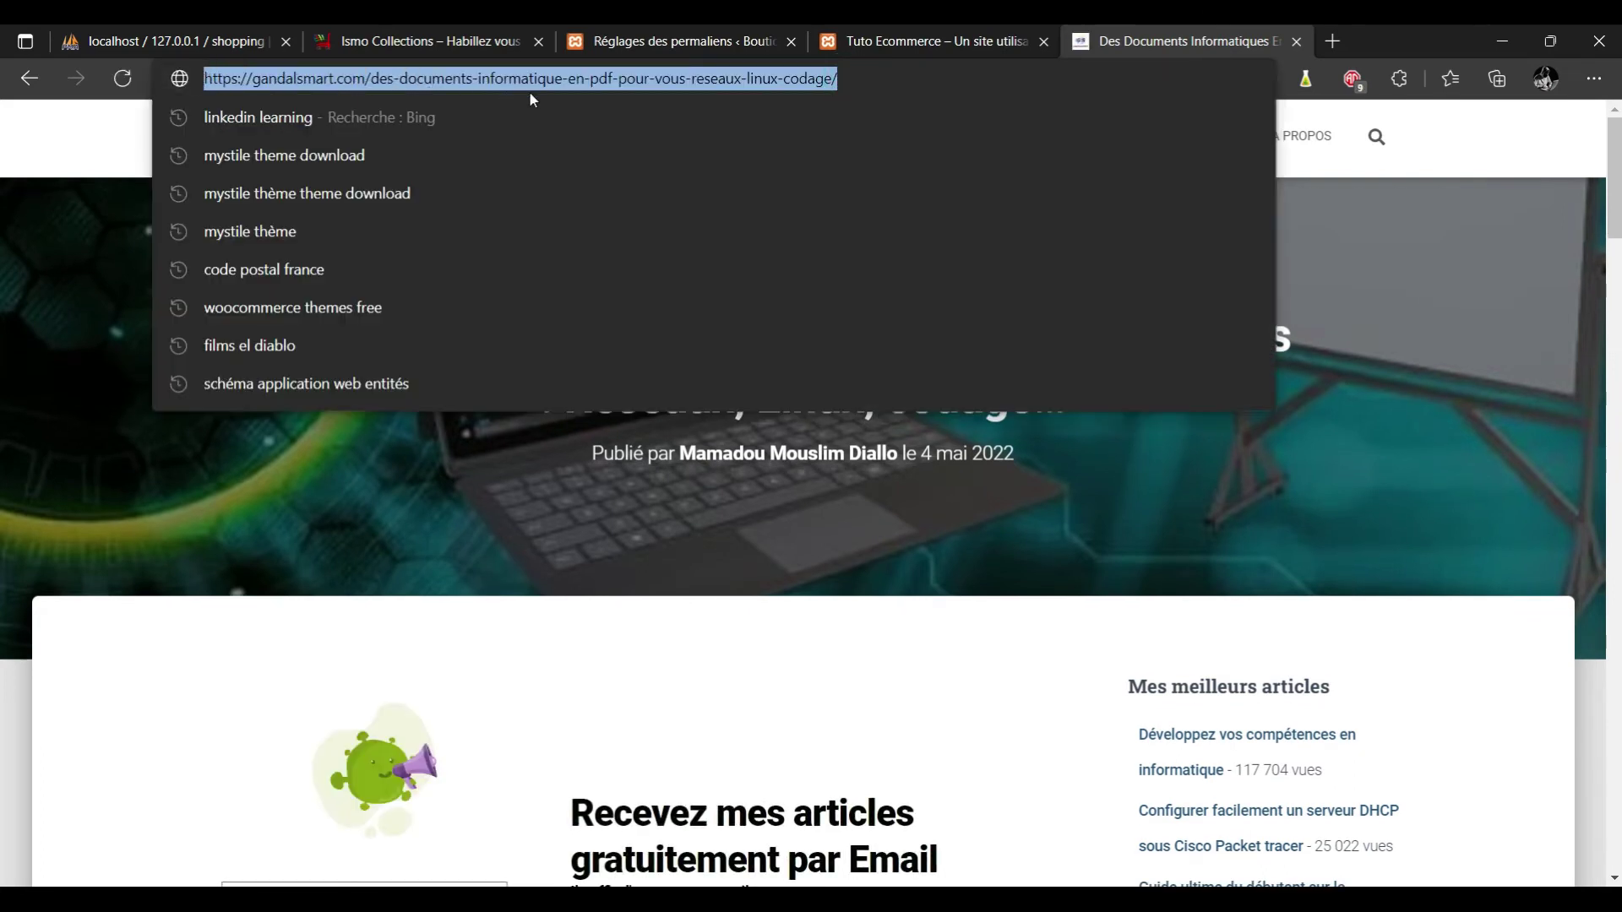
left_click(736, 24)
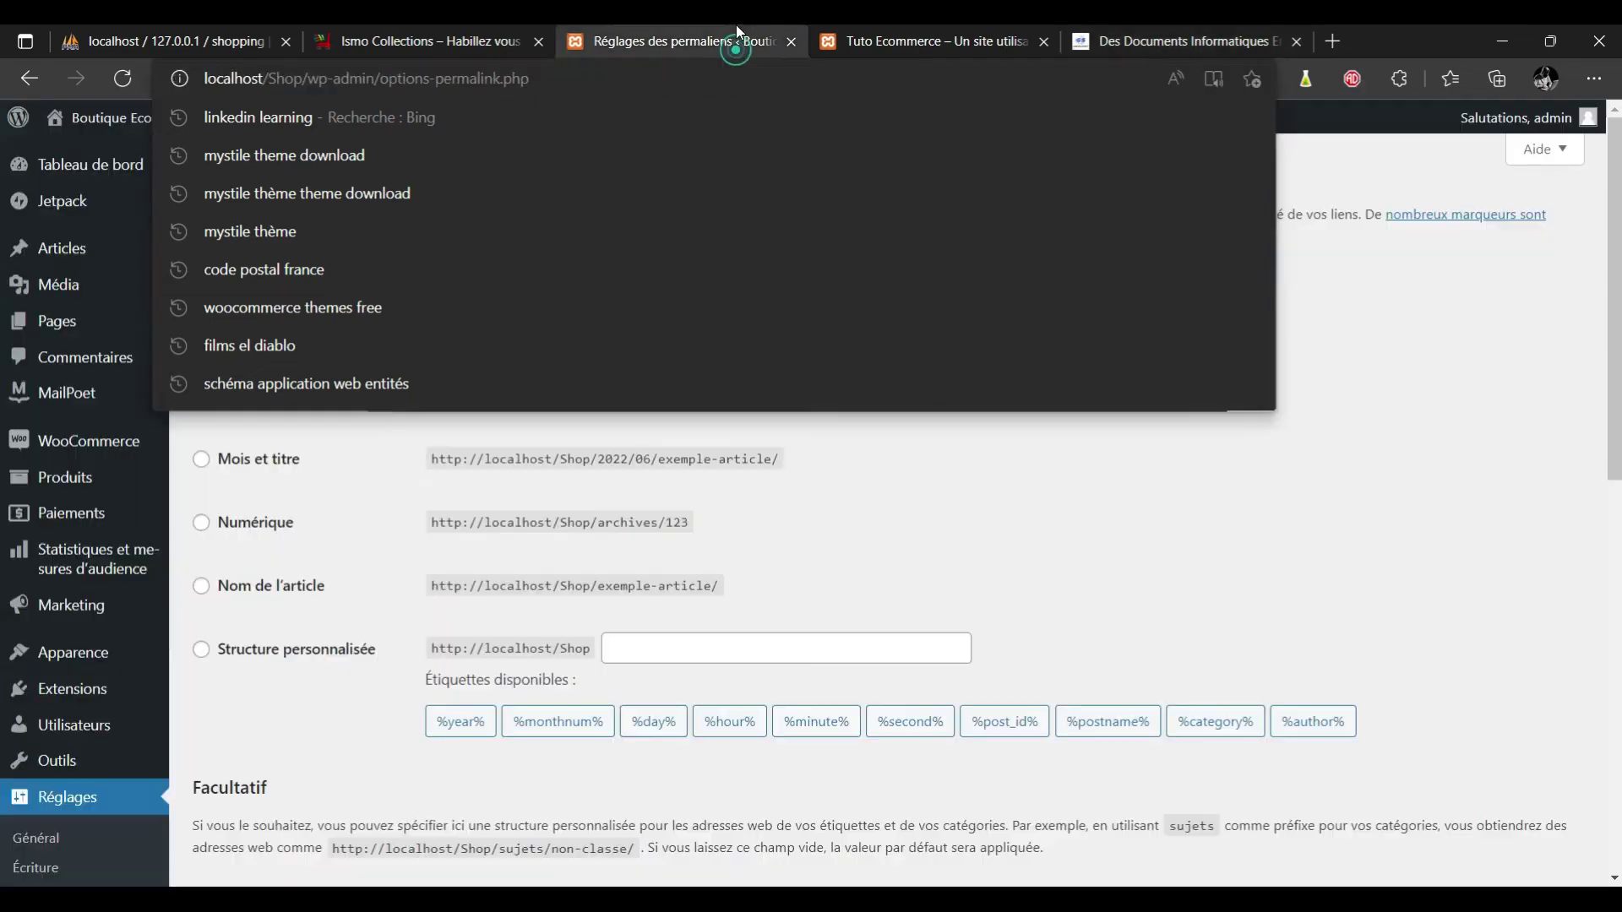
Pick post-name permalinks, then switch to the custom structure /%postname%/.
left_click(256, 592)
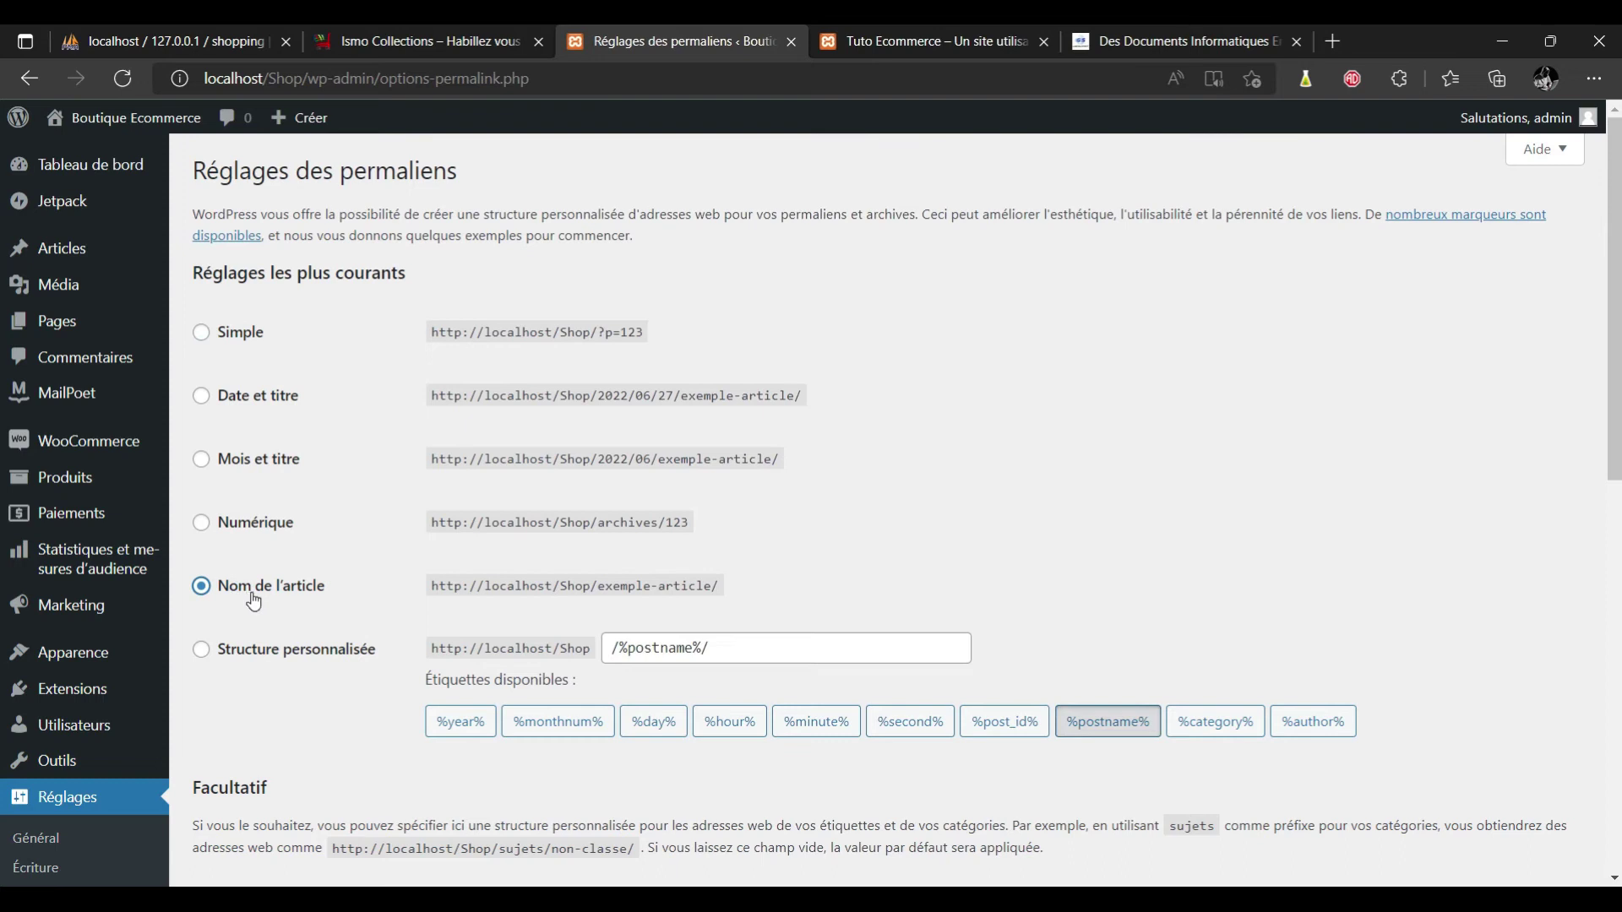
left_click(249, 659)
left_click(763, 648)
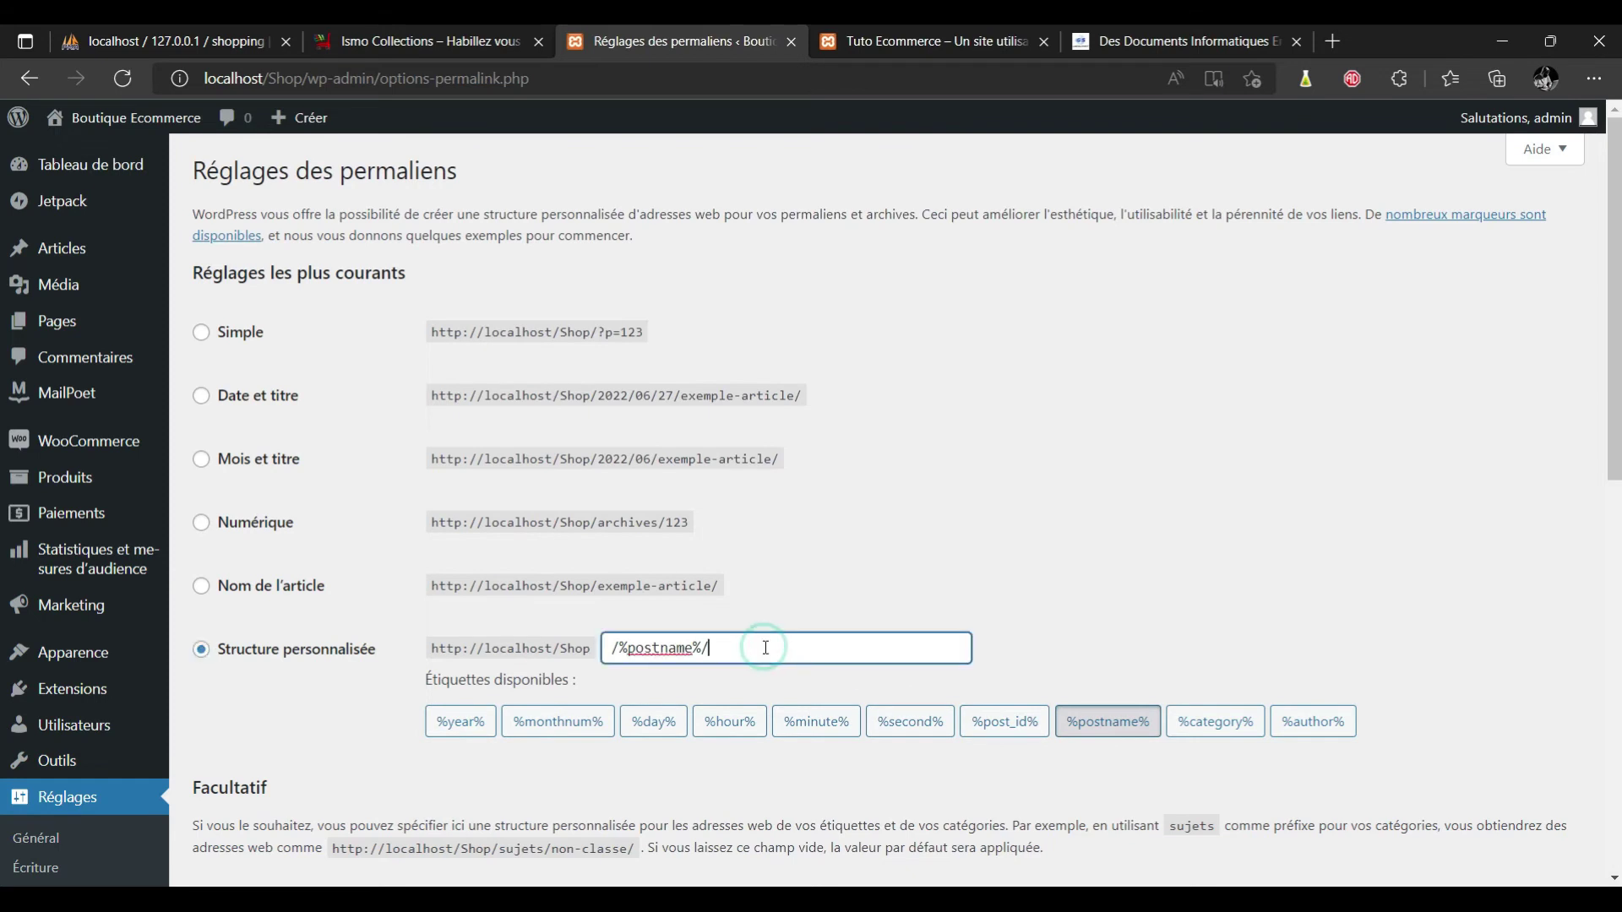
left_click_drag(683, 653, 571, 647)
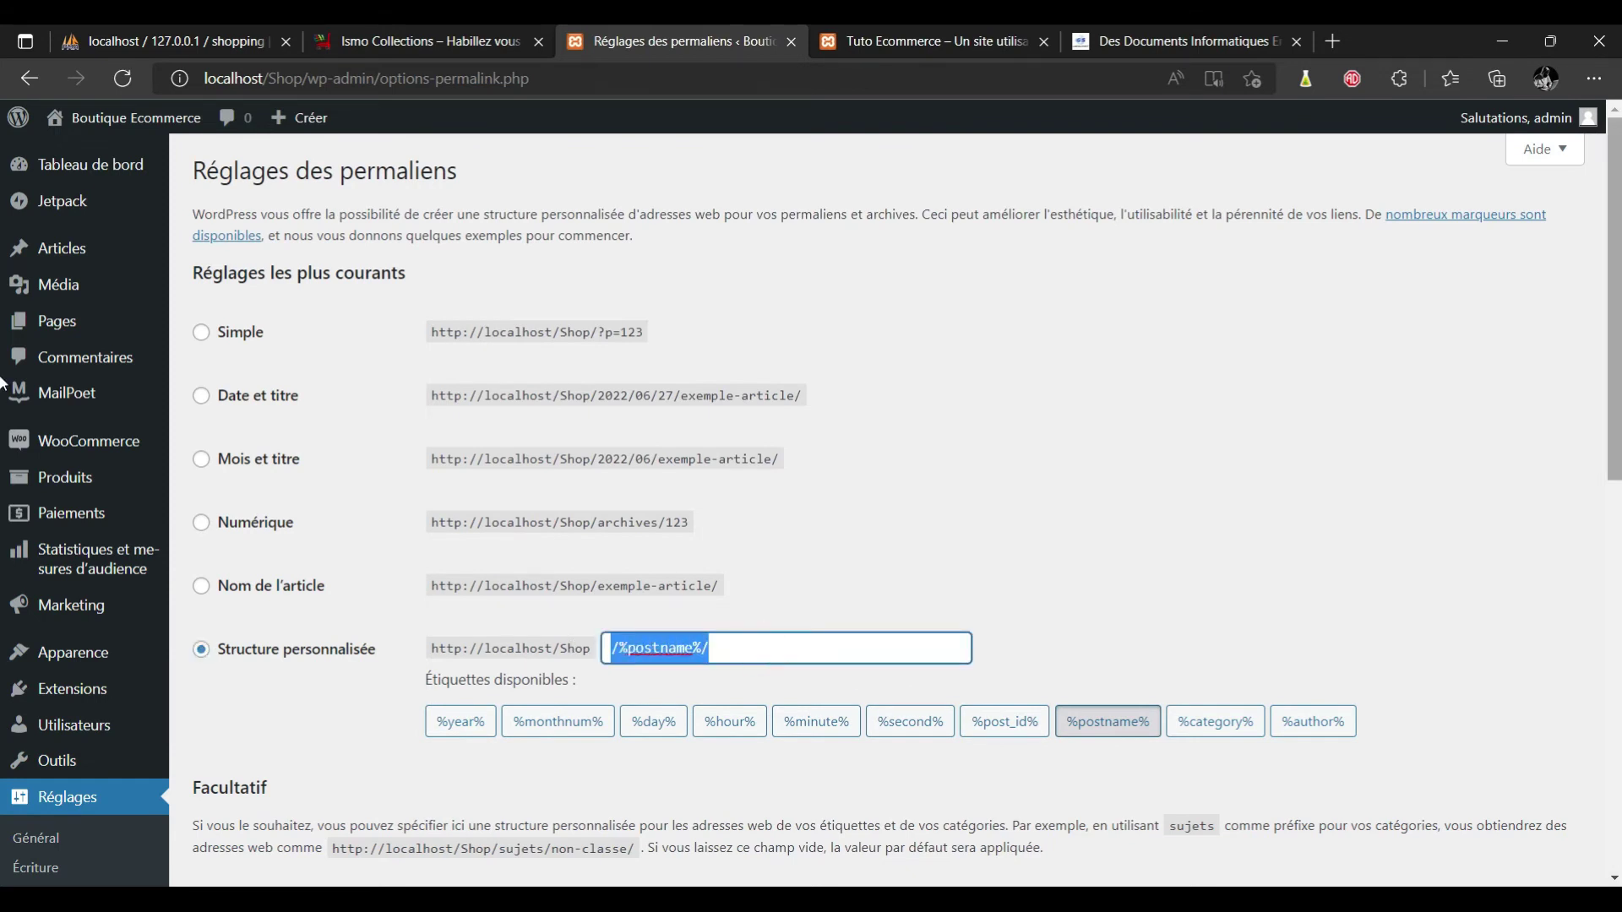
Save the permalink settings with Enregistrer les modifications.
scroll(3, 564, "down", 3)
scroll(2, 565, "down", 5)
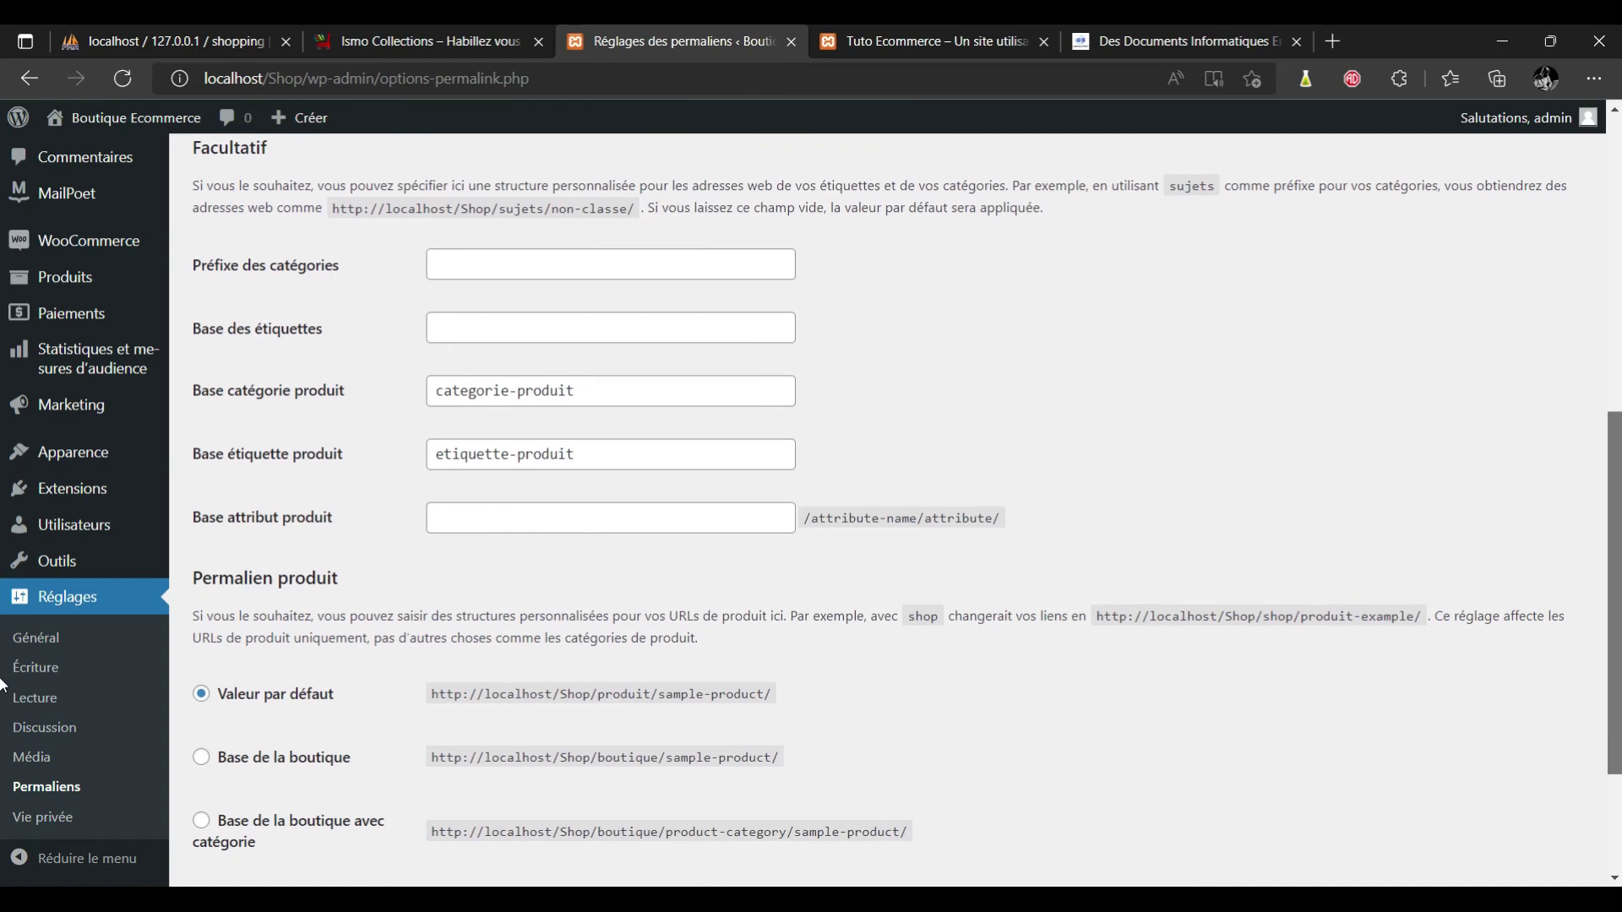
scroll(2, 699, "down", 2)
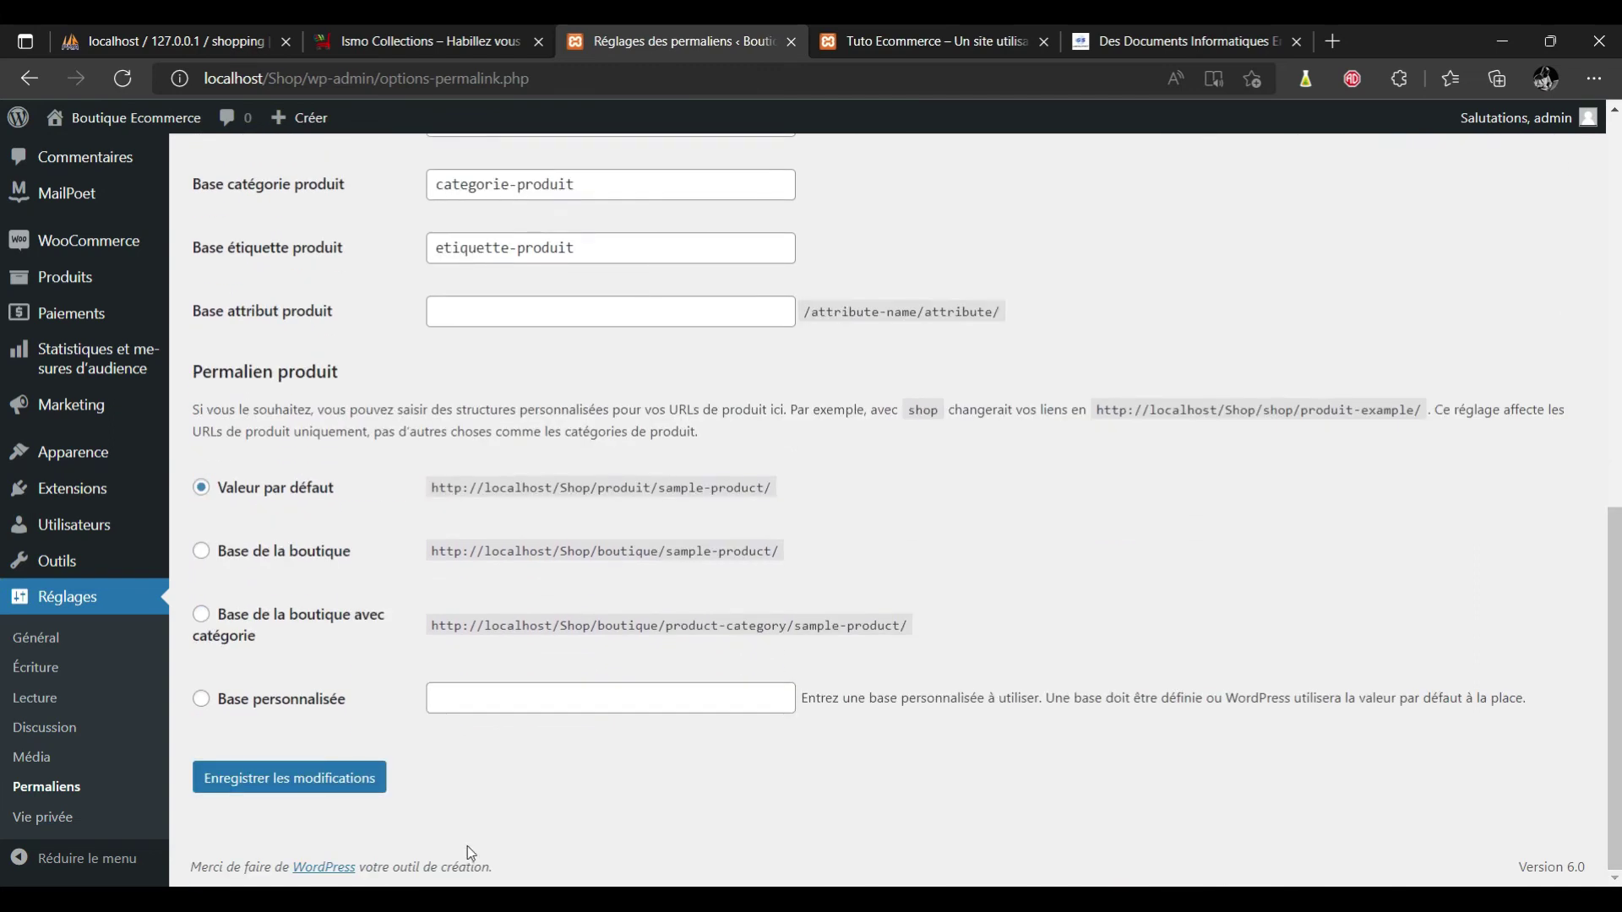
left_click(300, 788)
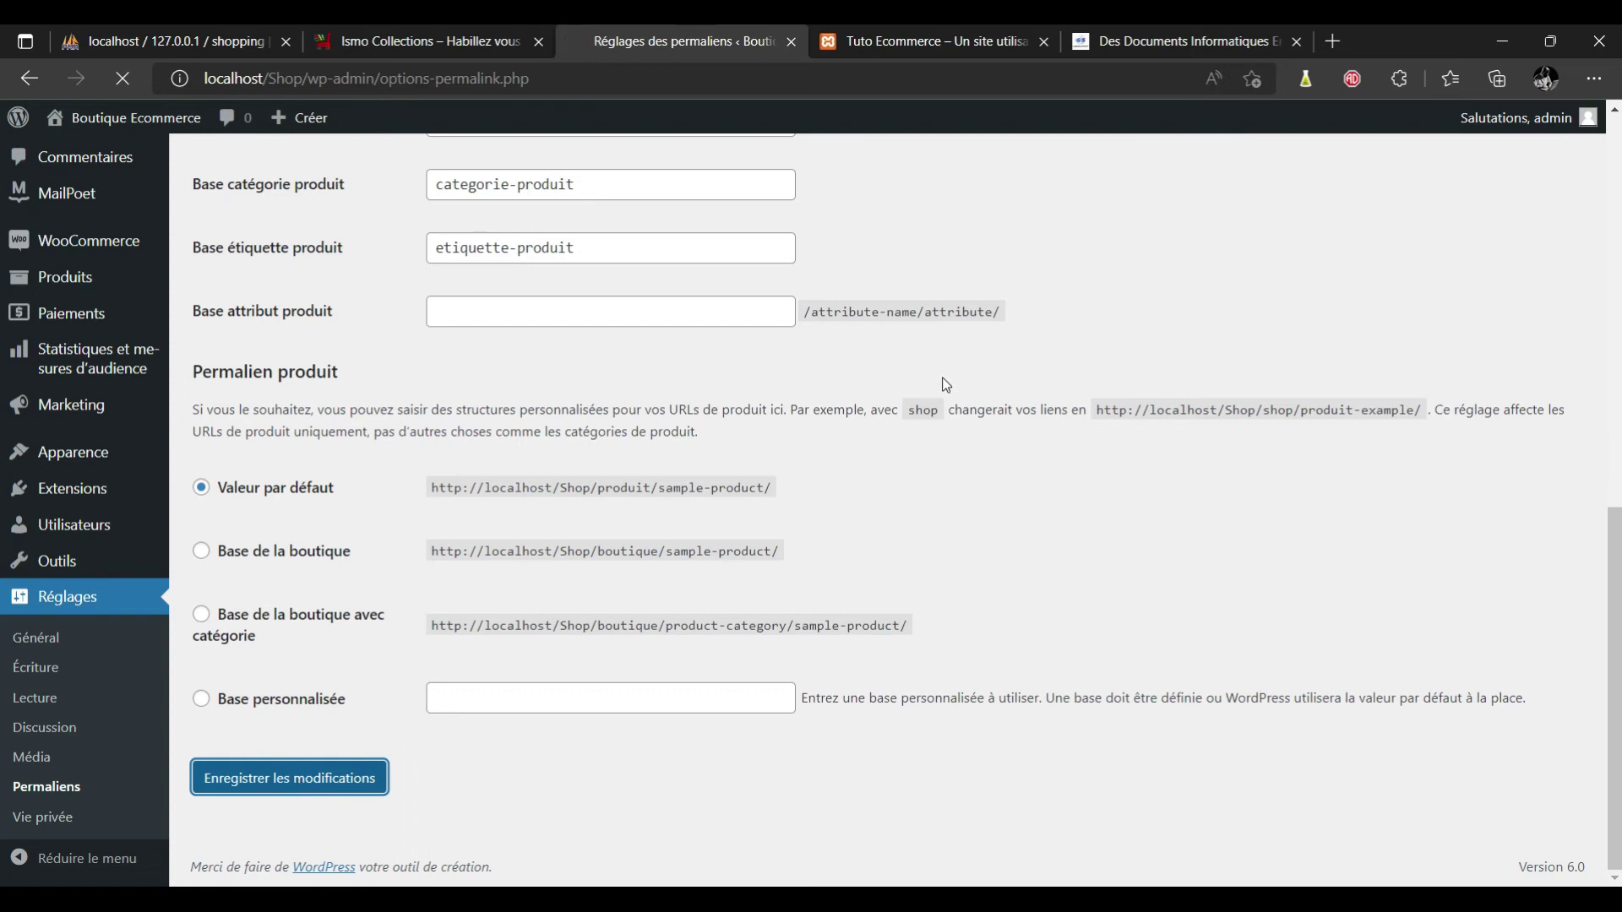
scroll(2, 195, "up", 10)
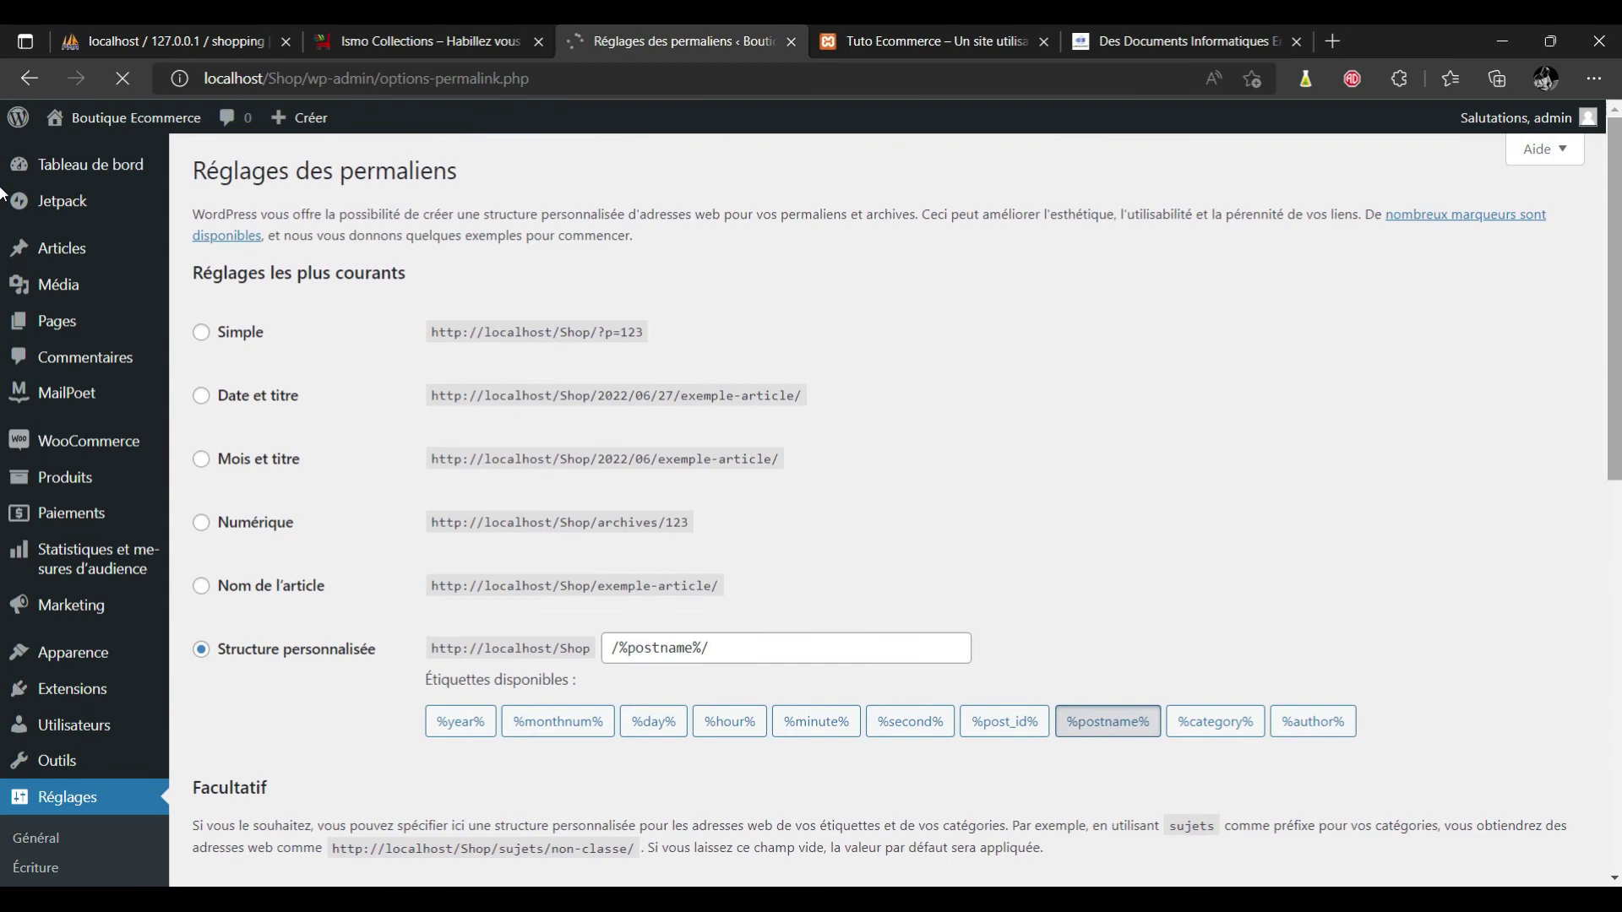
Reload the storefront at localhost/Shop/ to see Boutique shown as its home page.
left_click(911, 45)
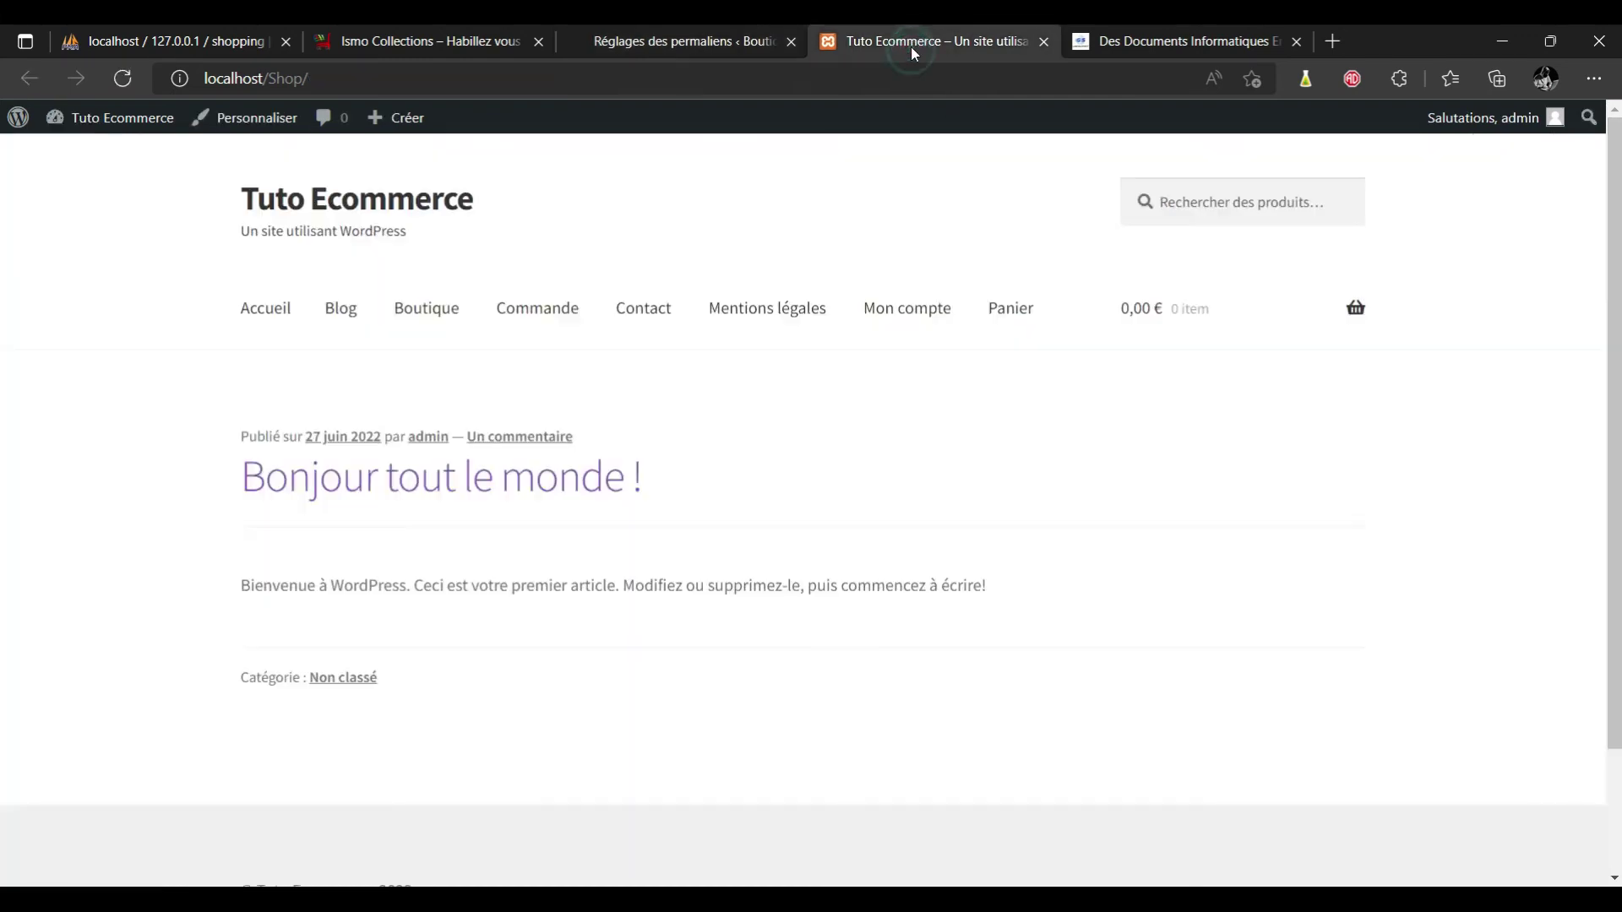
left_click(728, 80)
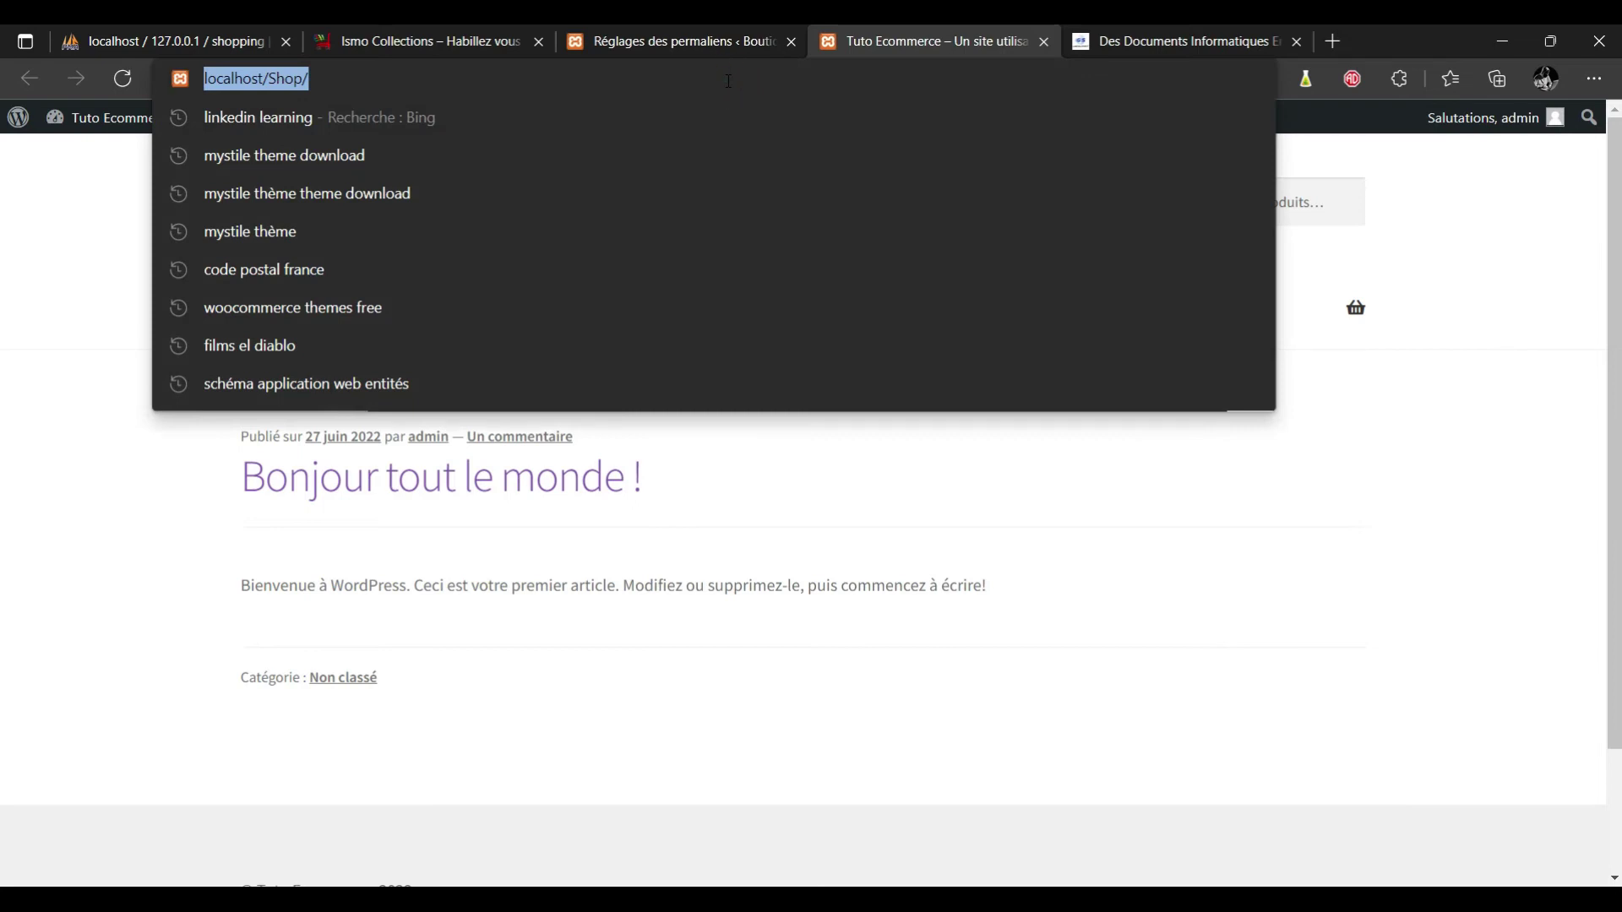
key("Return")
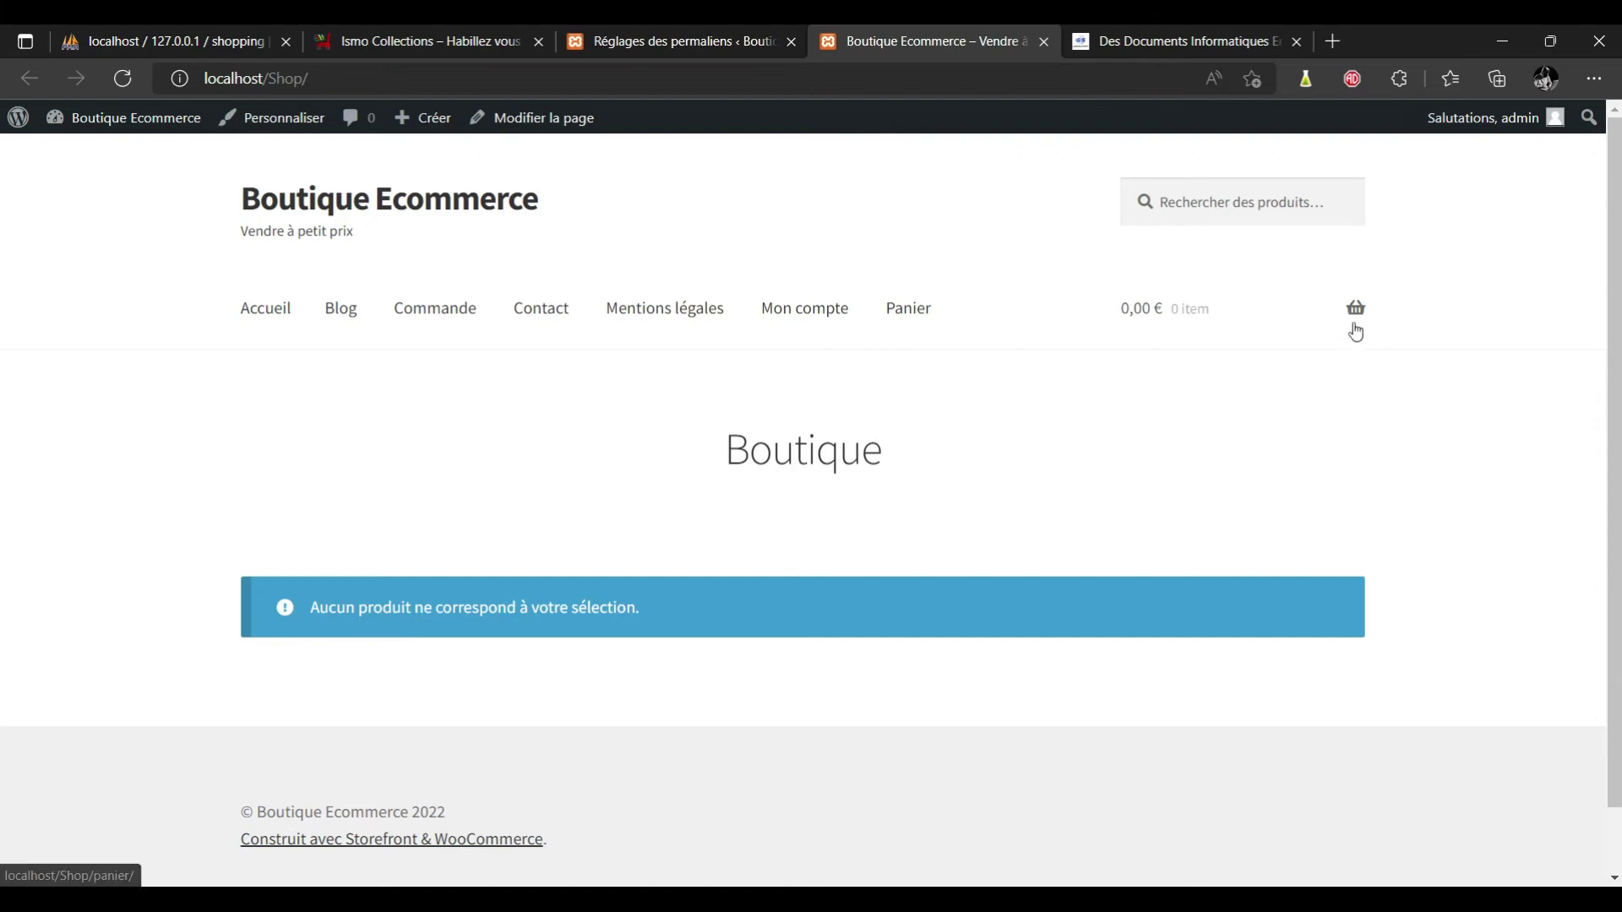
scroll(3, 414, "down", 1)
scroll(3, 320, "up", 1)
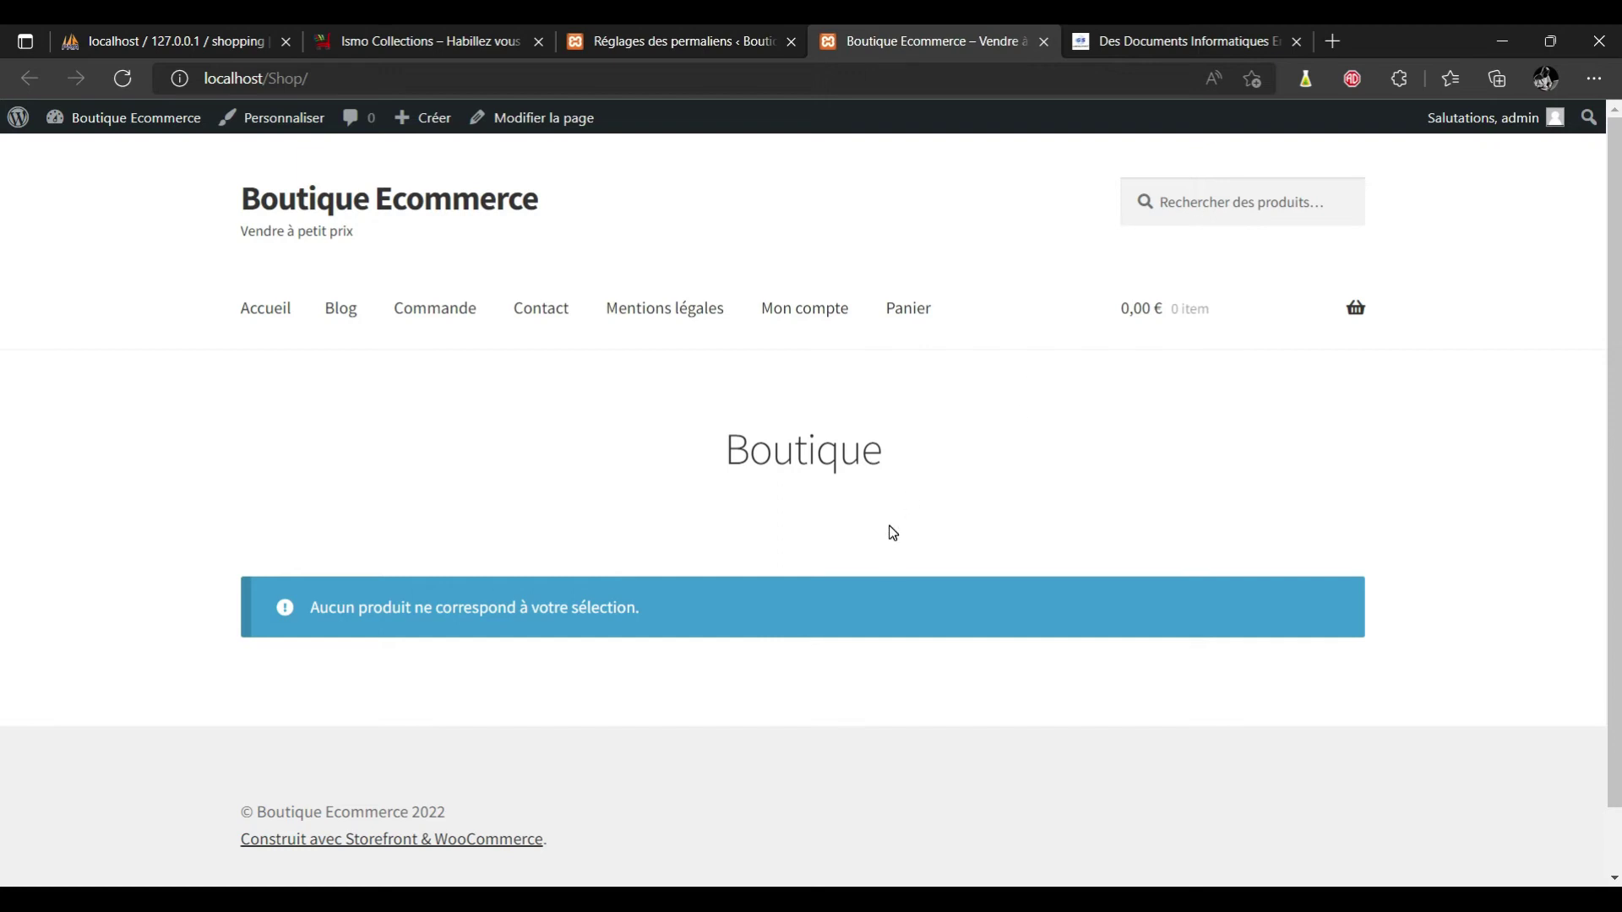
Leave the permalink settings for the Themes page, showing four themes with Storefront active.
left_click(663, 42)
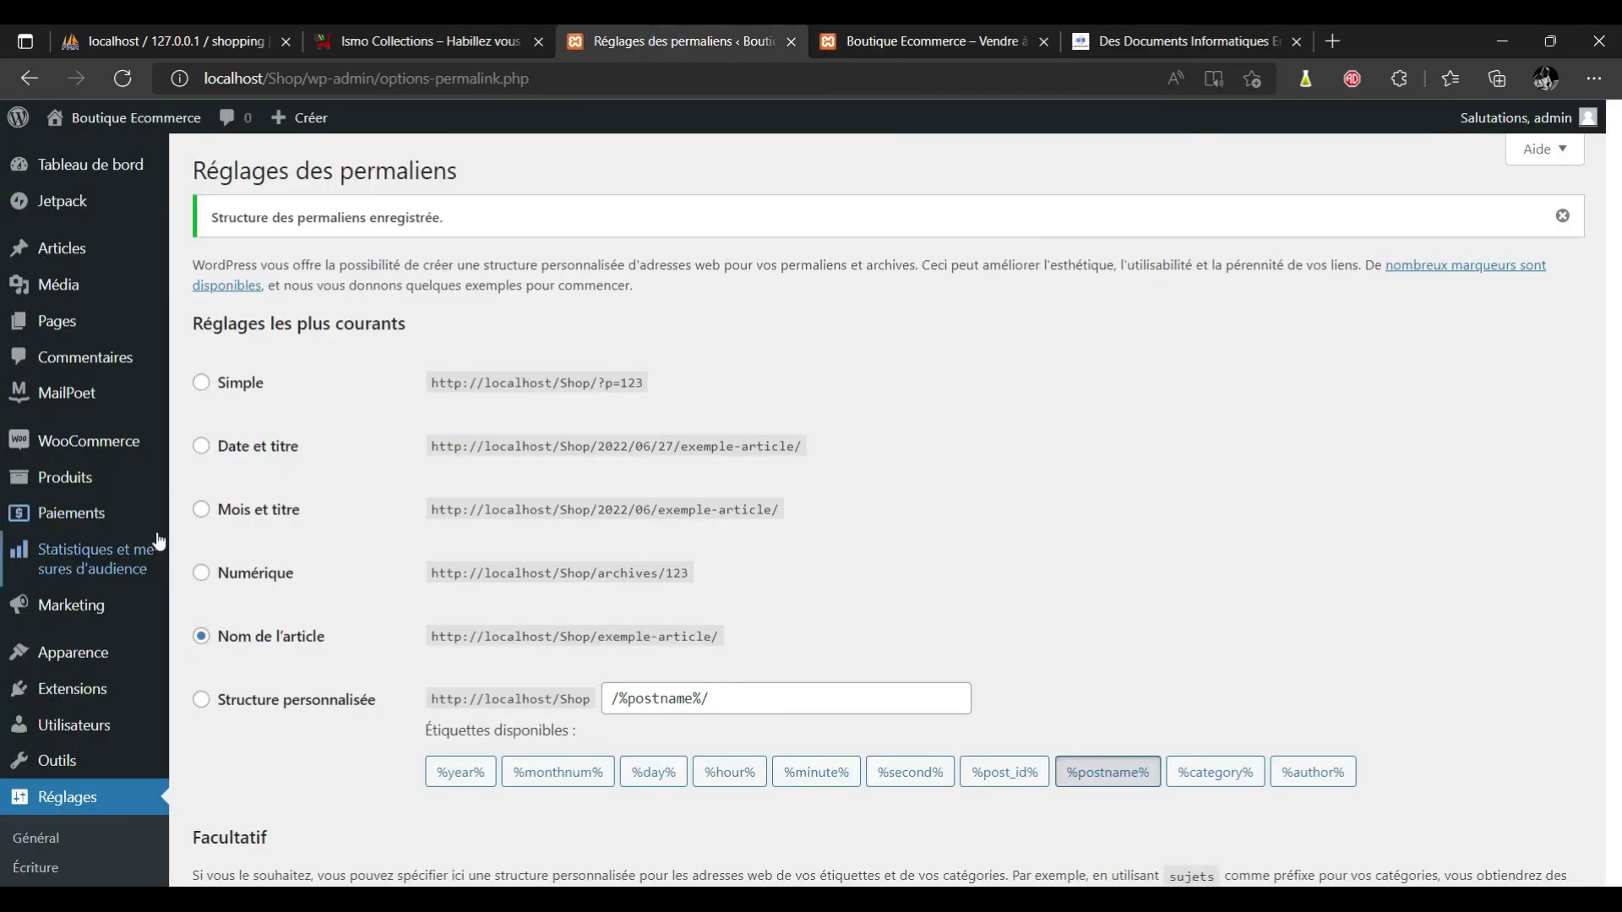
mouse_move(104, 630)
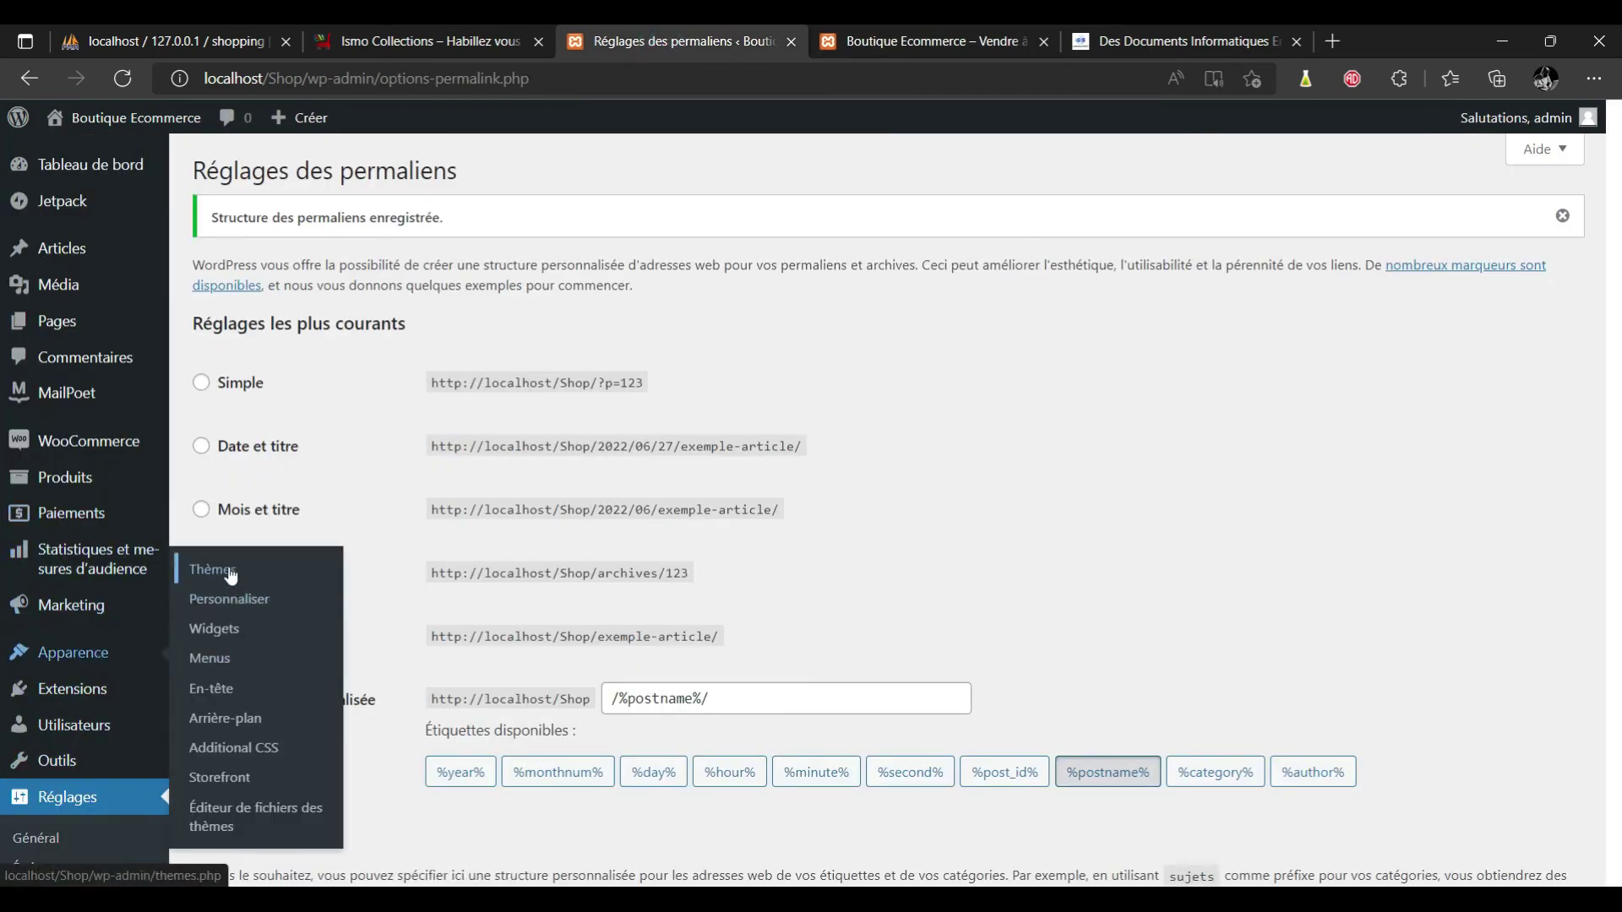
left_click(231, 576)
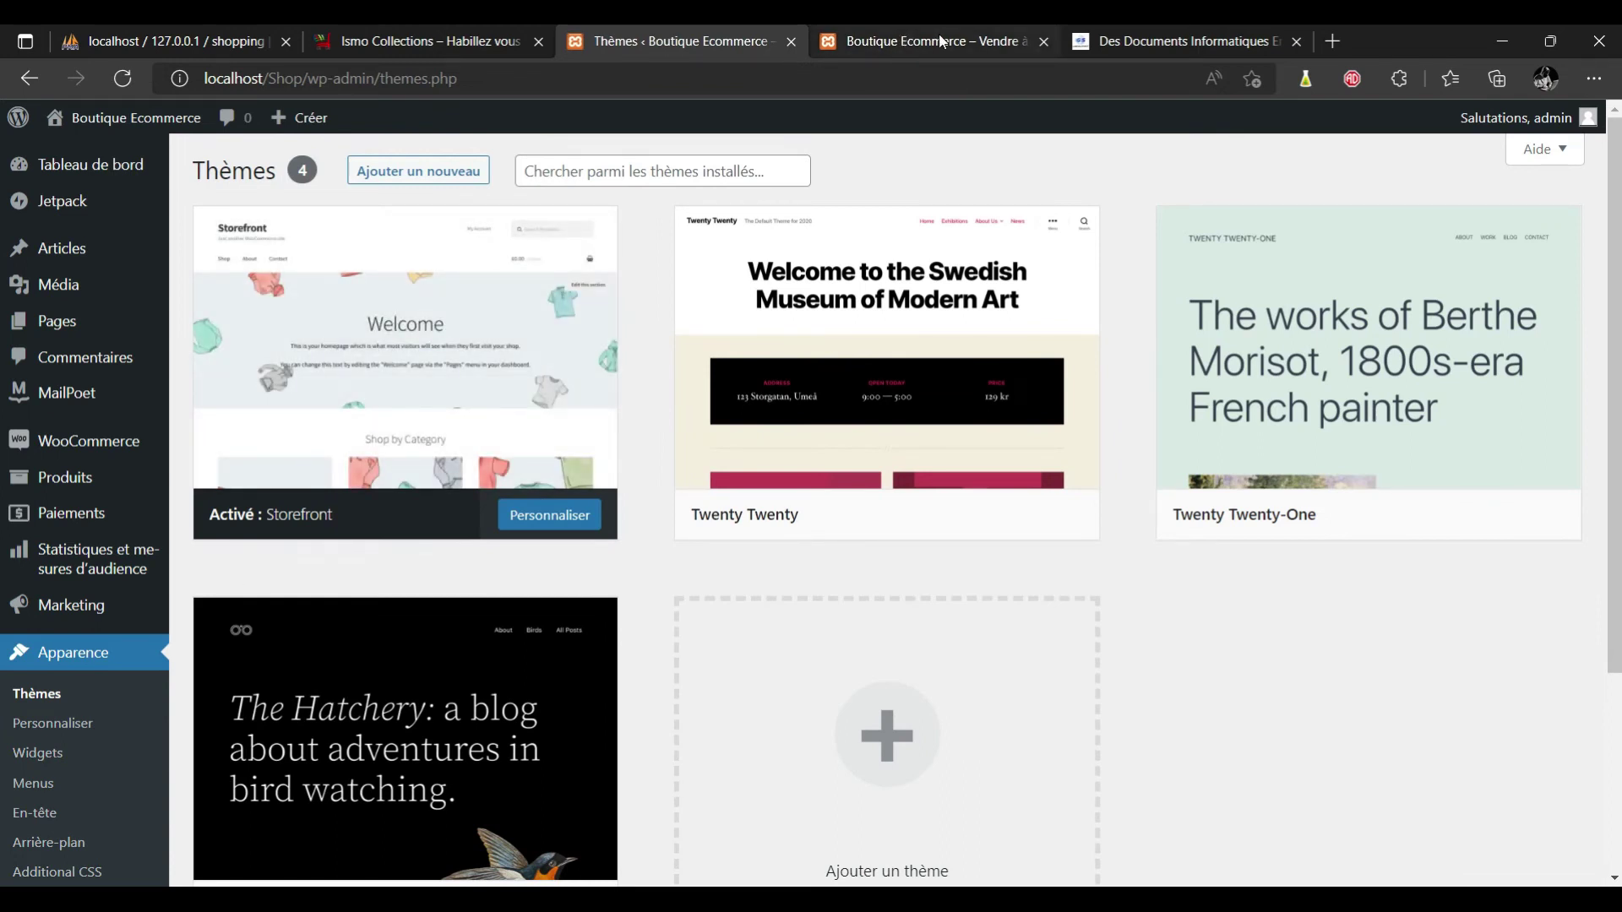
mouse_move(1376, 531)
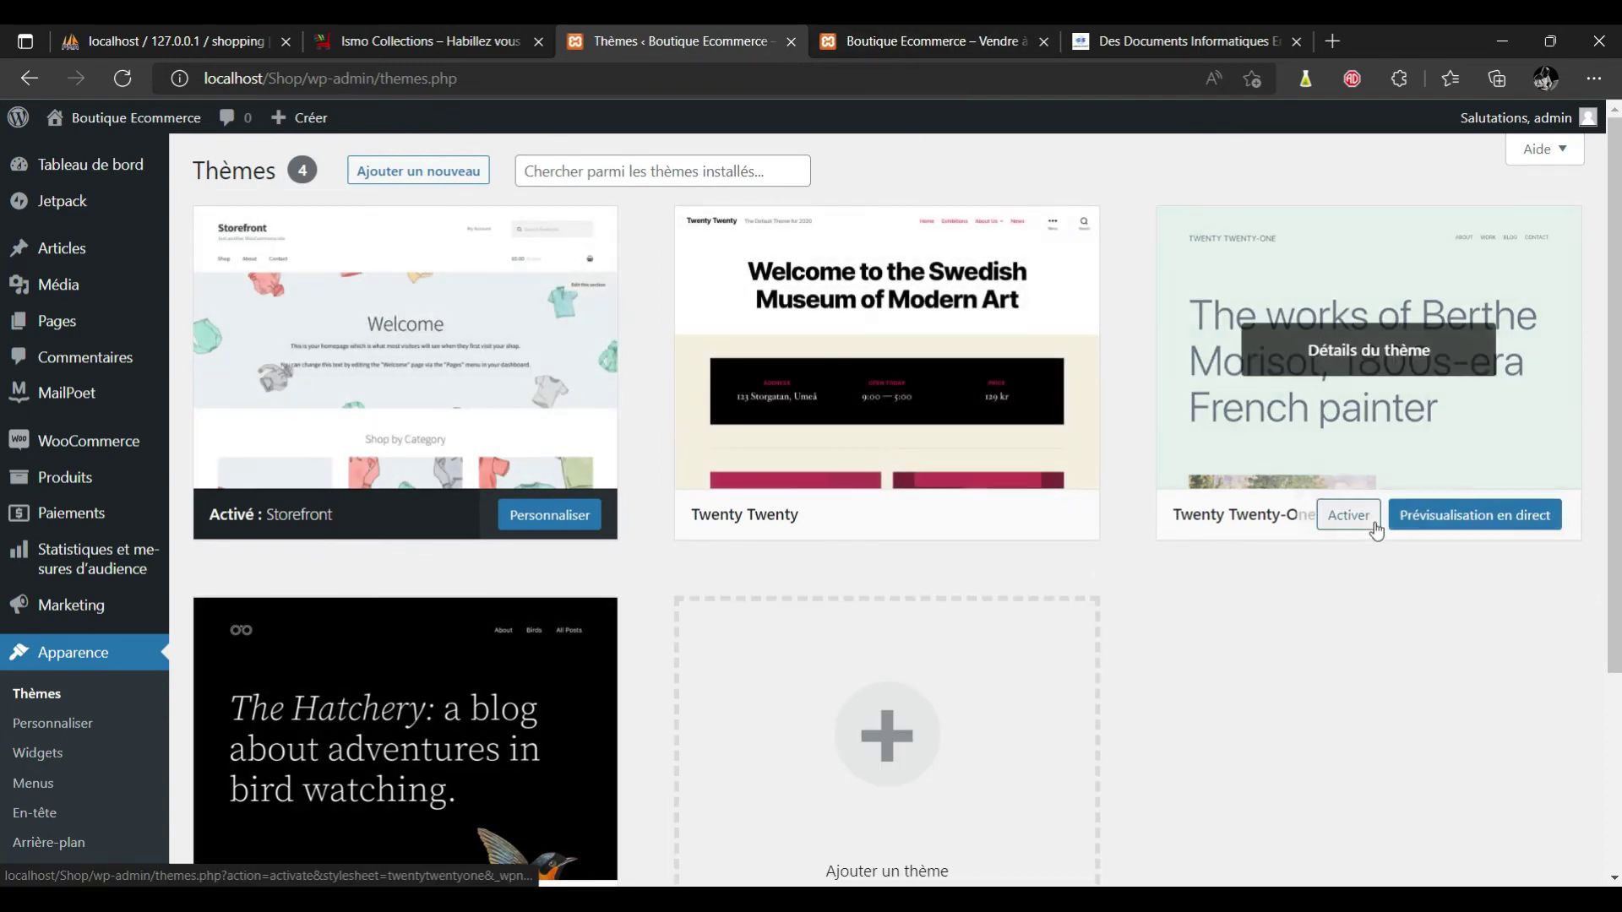
scroll(5, 642, "down", 3)
scroll(4, 642, "up", 3)
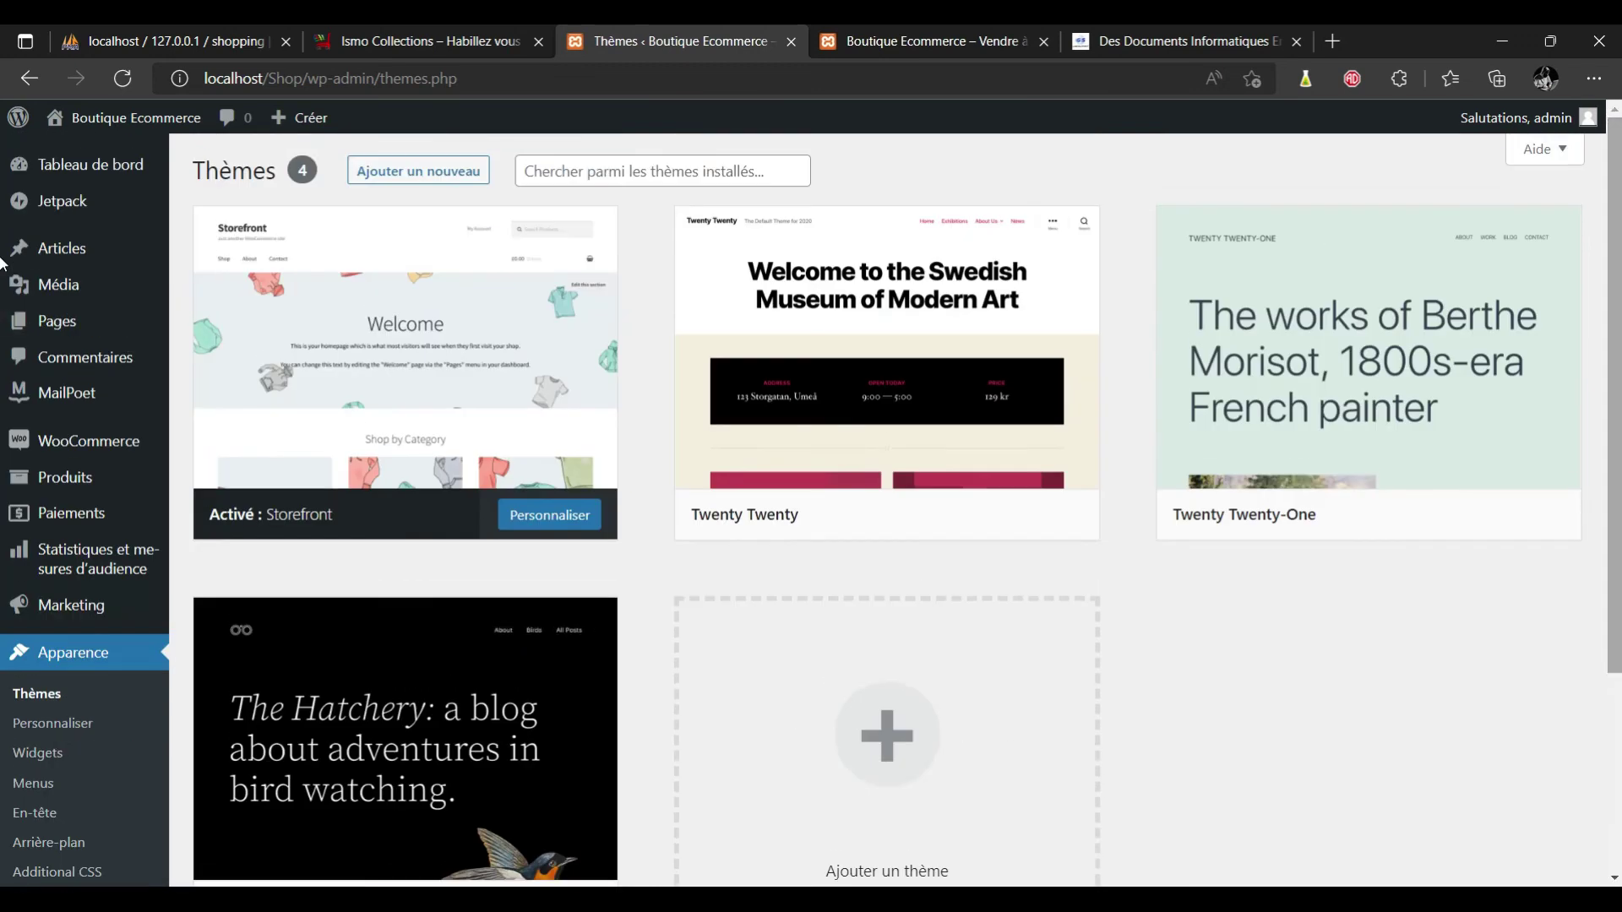
Search the theme directory for 'mystile'.
left_click(969, 718)
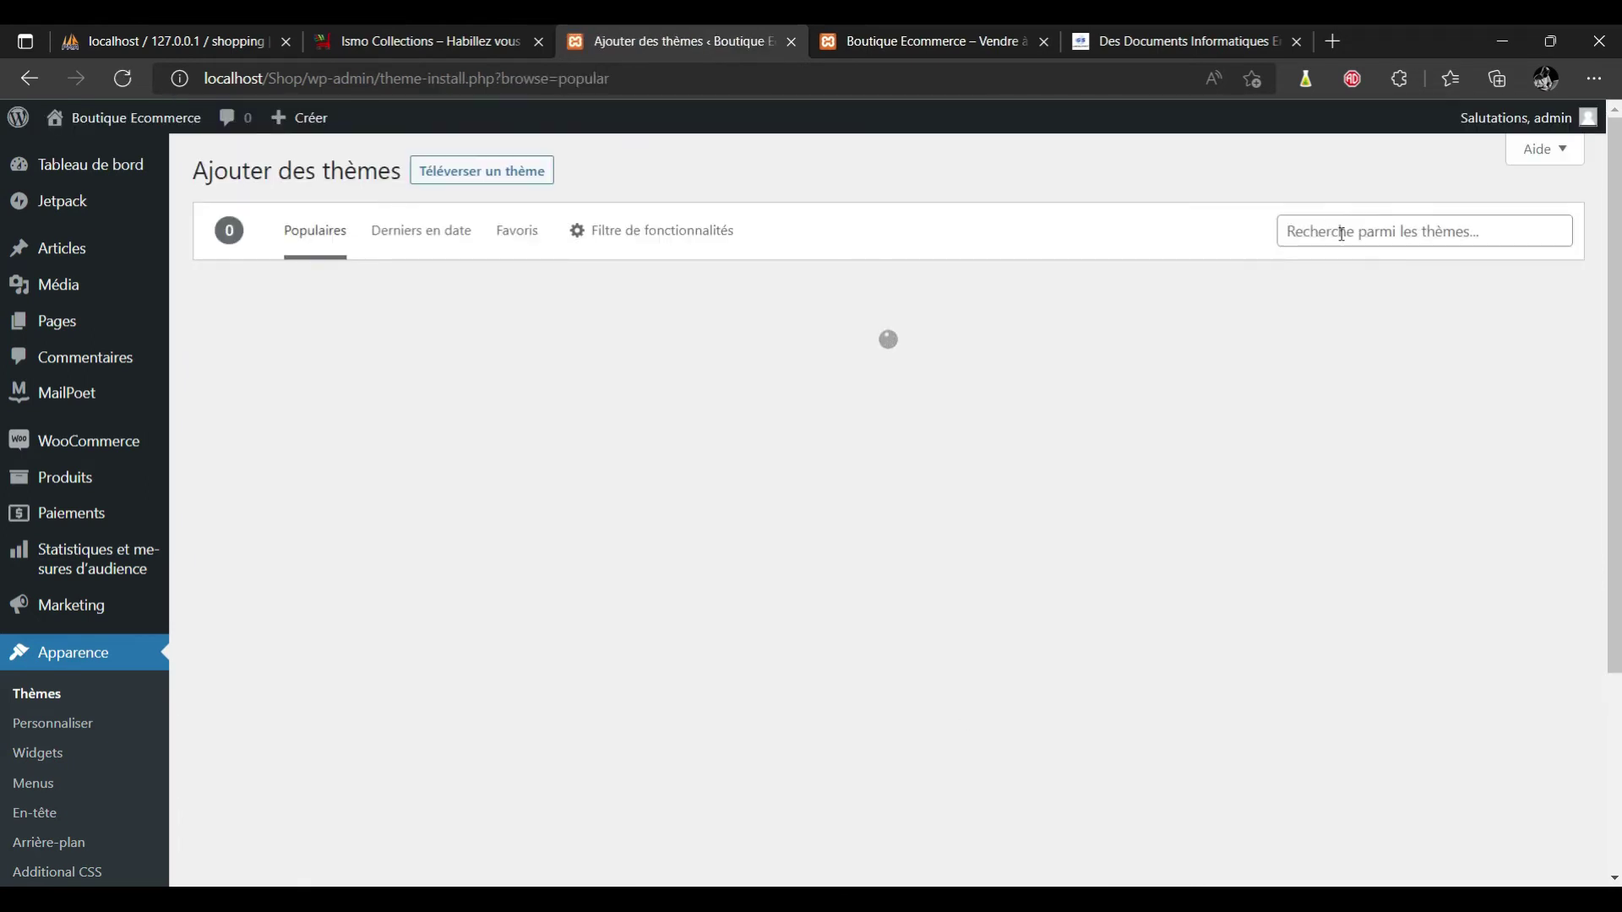
left_click(1342, 234)
type("mystile")
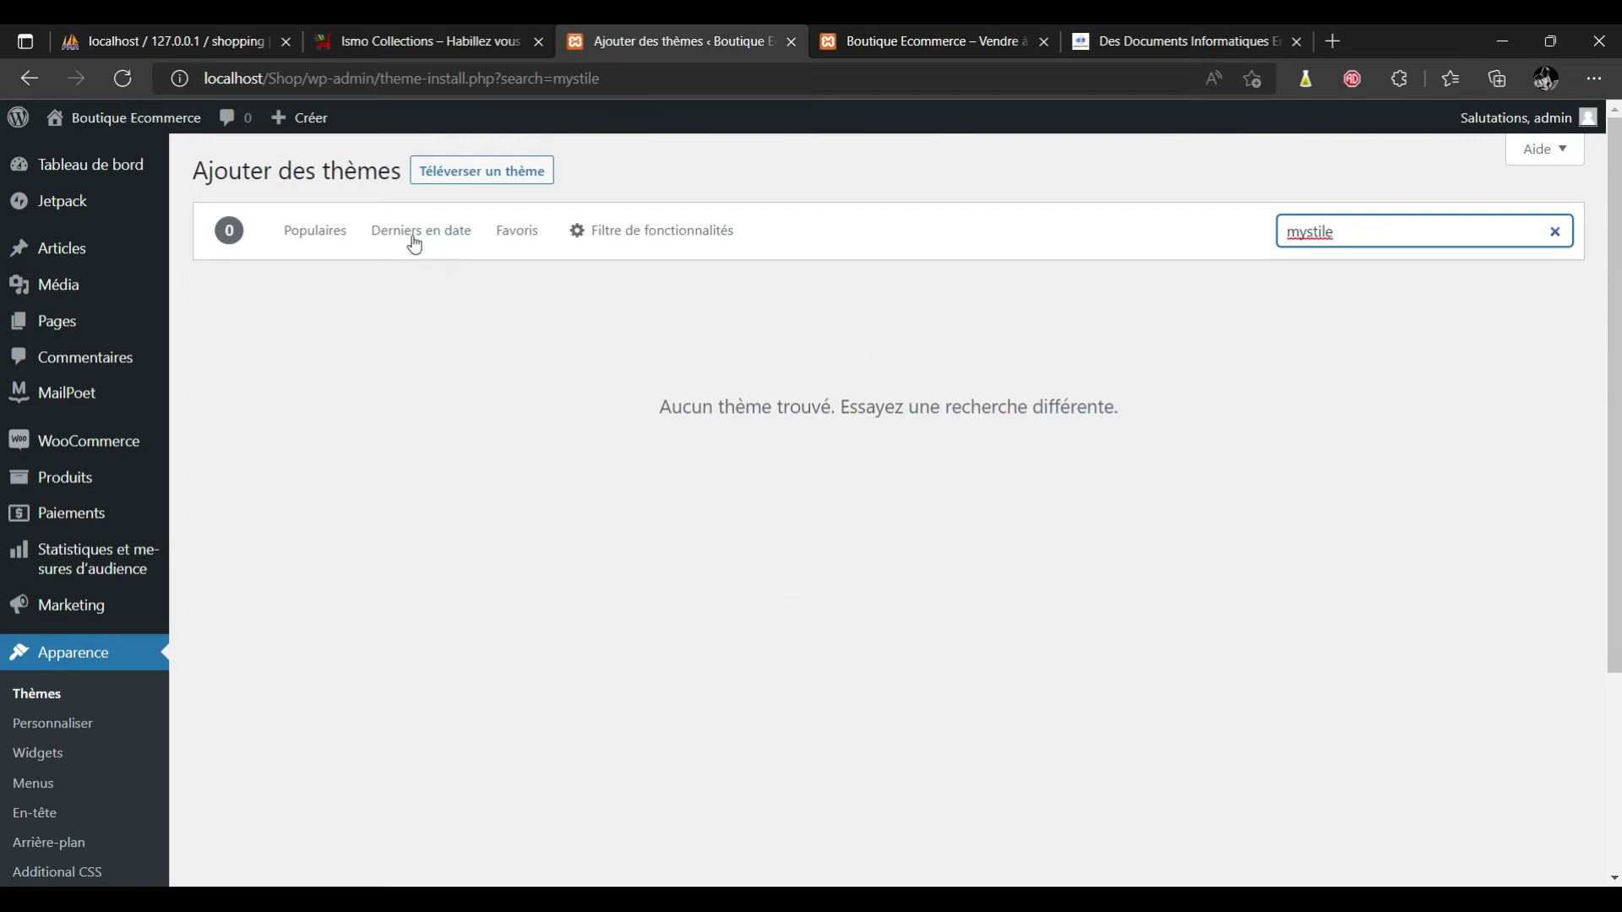
Upload mystile.zip from the Téléchargements folder and install it as a theme.
left_click(504, 181)
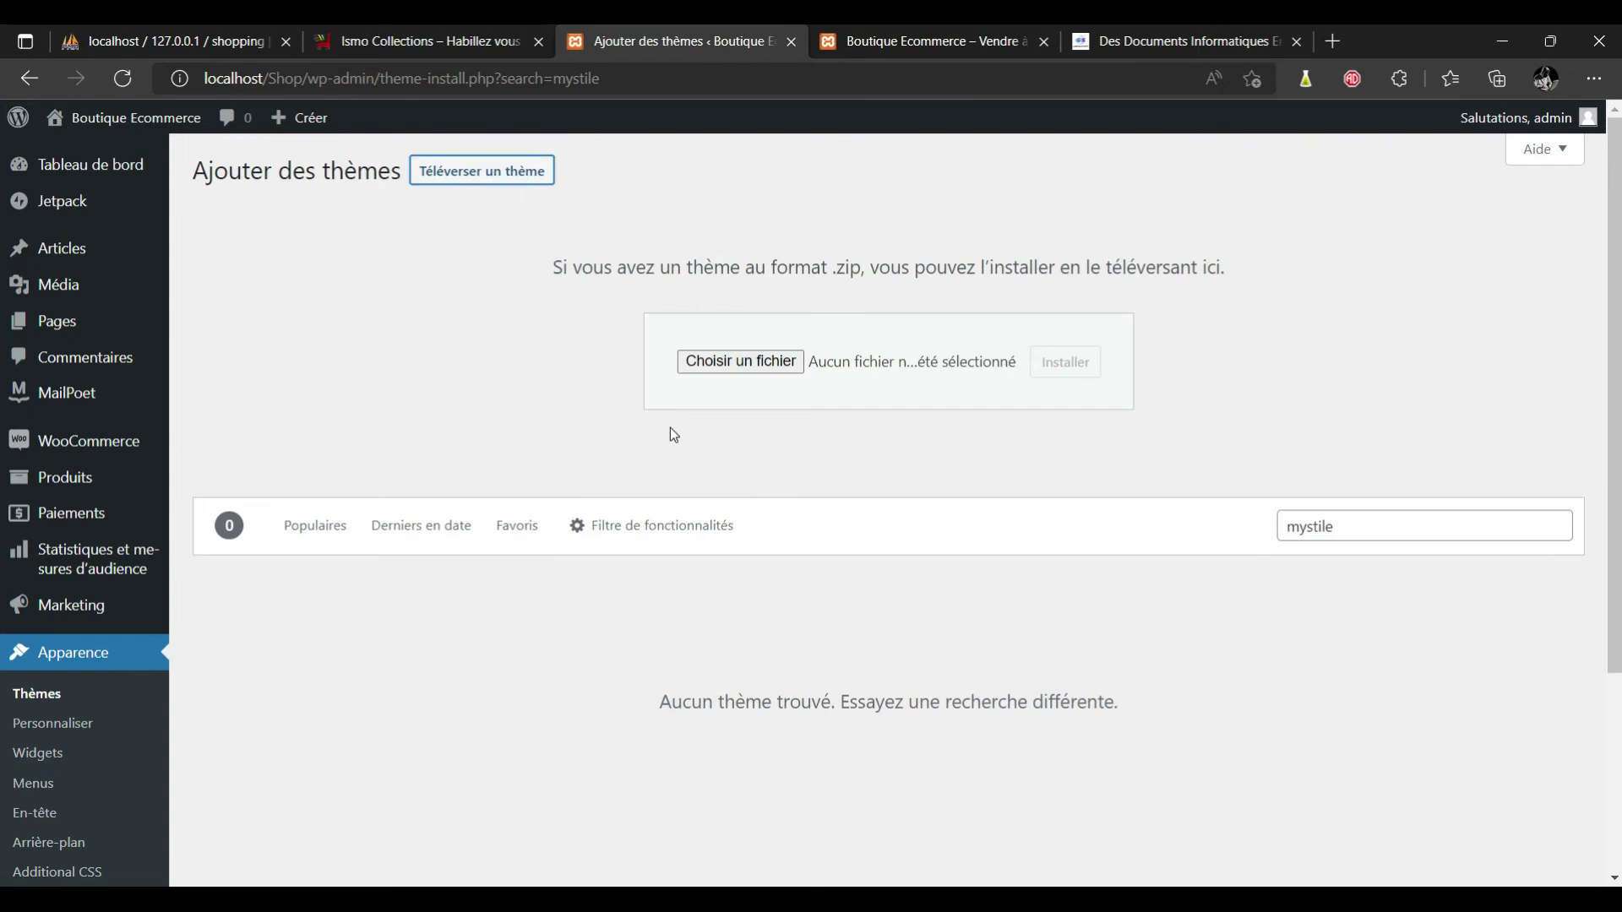
left_click(752, 361)
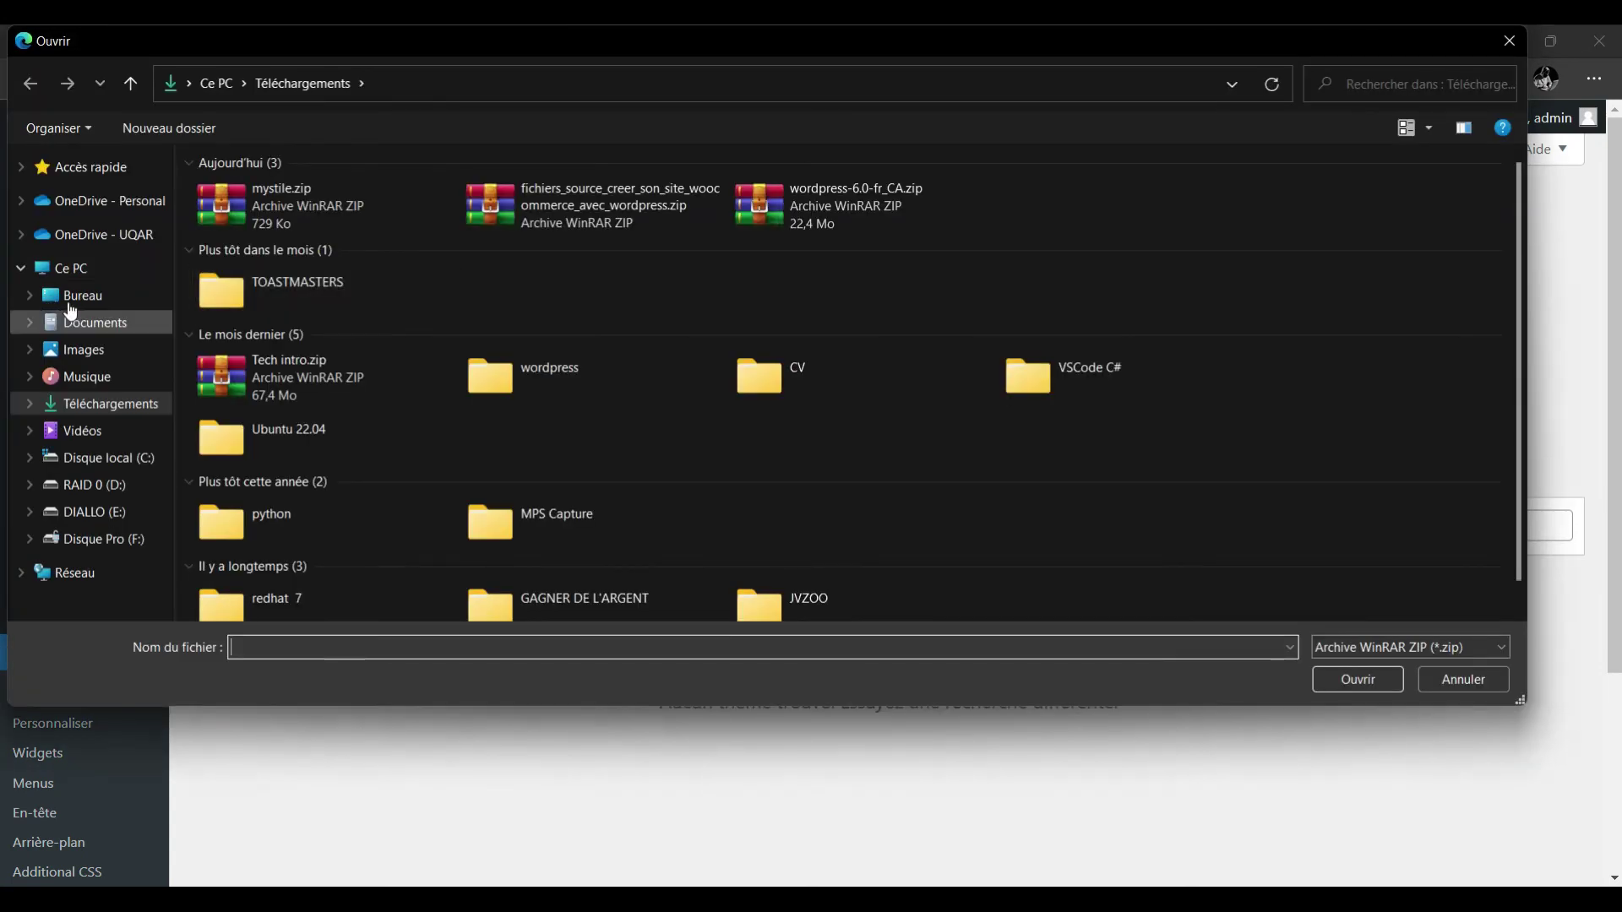
left_click(21, 270)
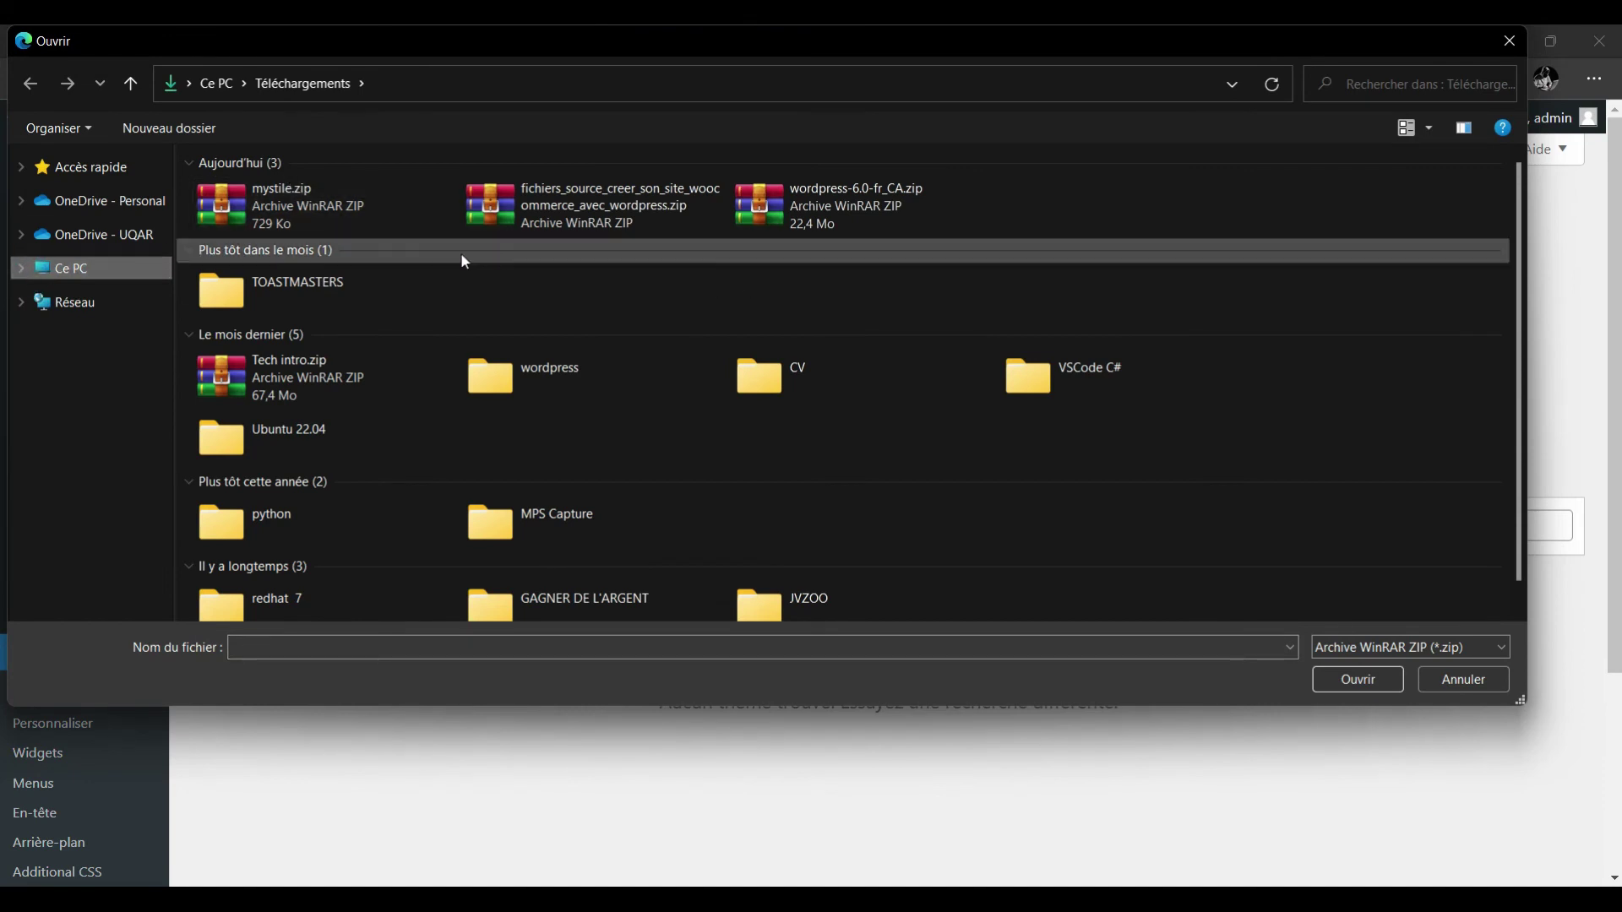
left_click(367, 218)
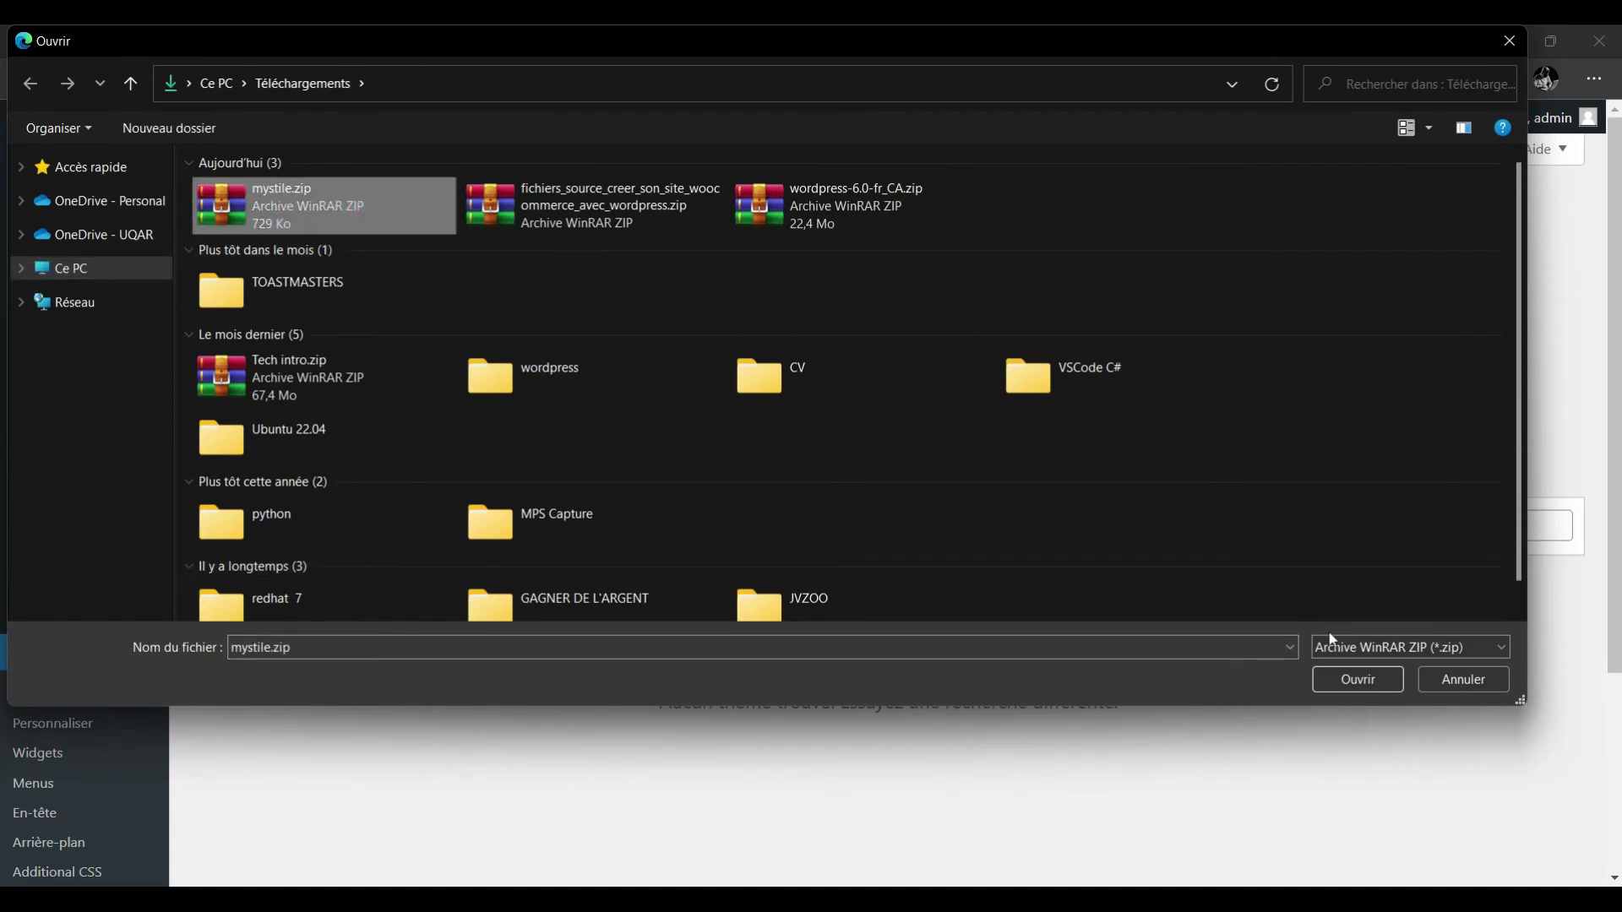
left_click(1358, 682)
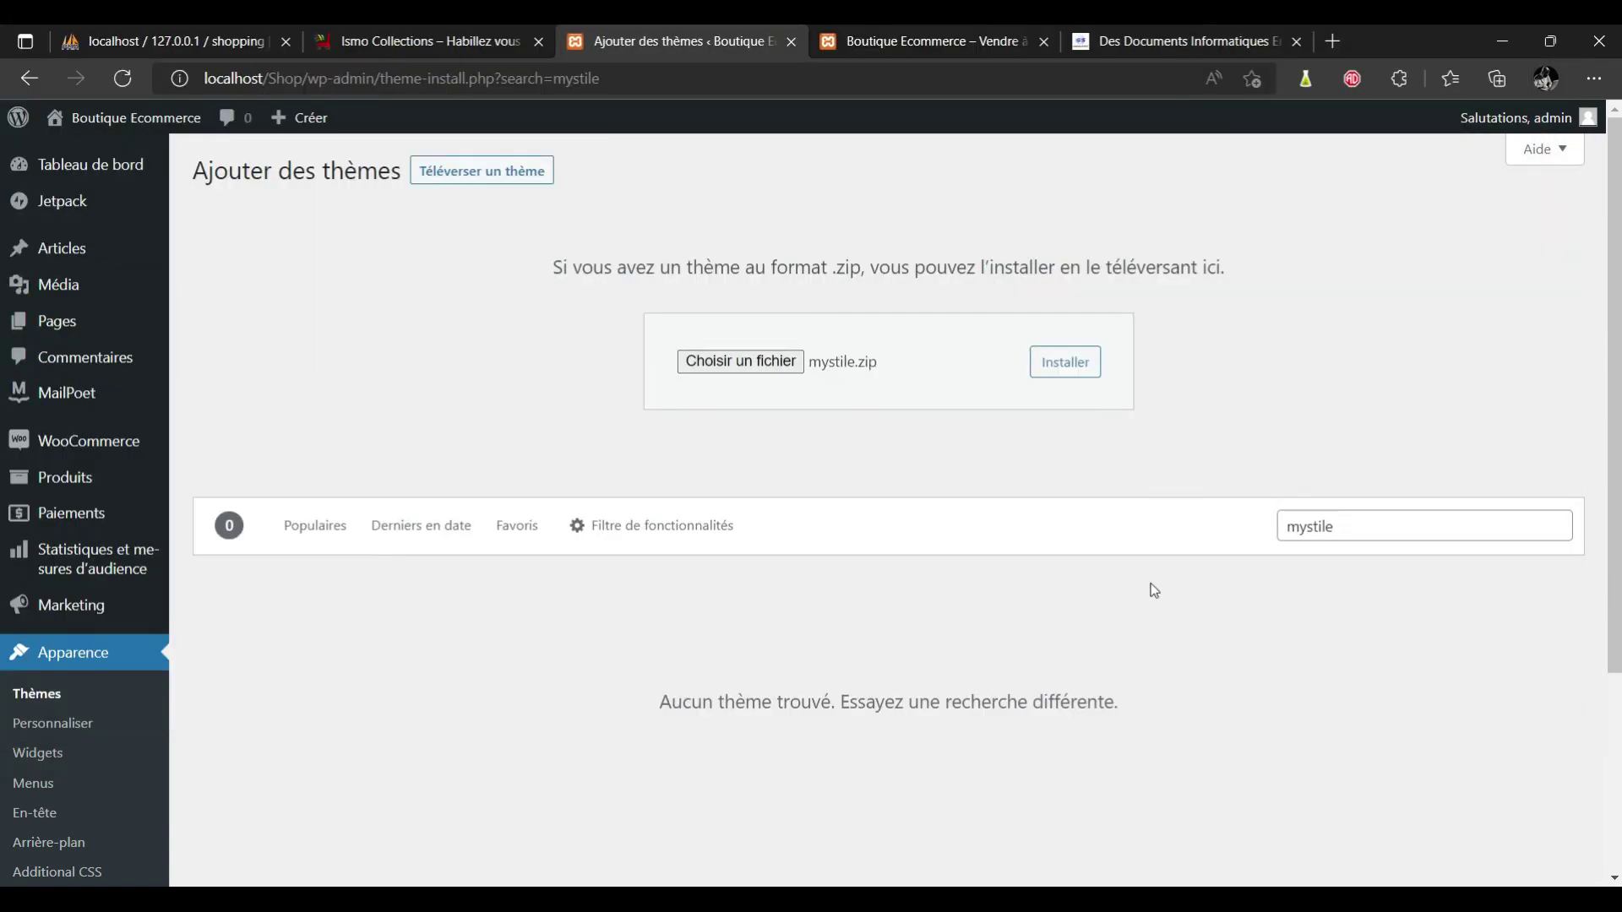
left_click(1083, 367)
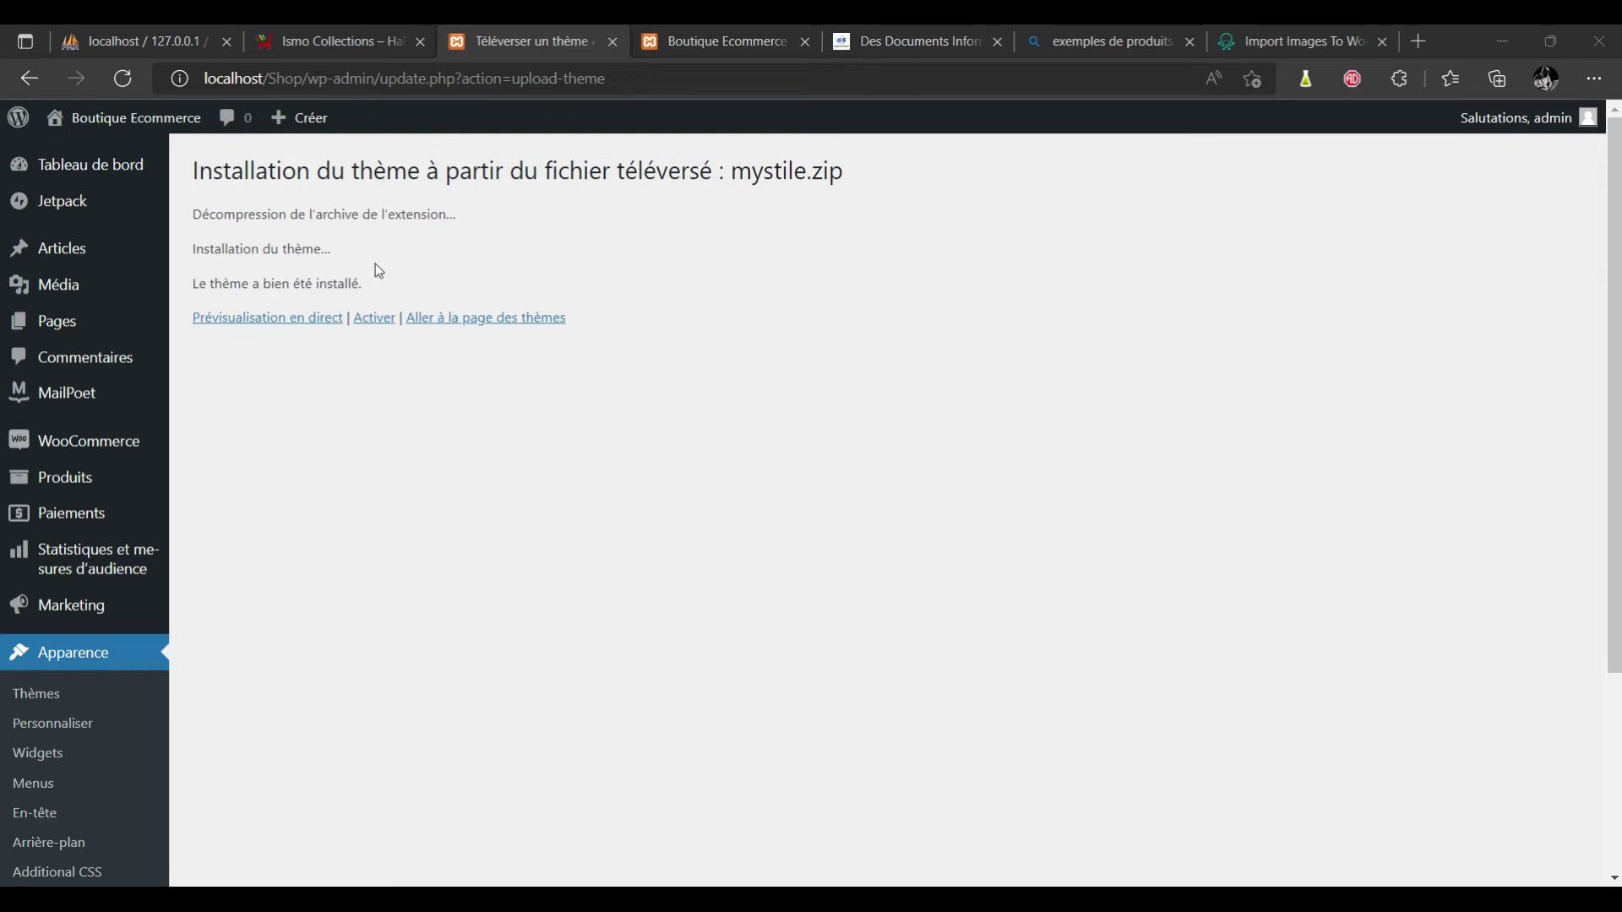
Activate the Mystile theme and review the Ismo Collections shop for reference.
left_click(365, 321)
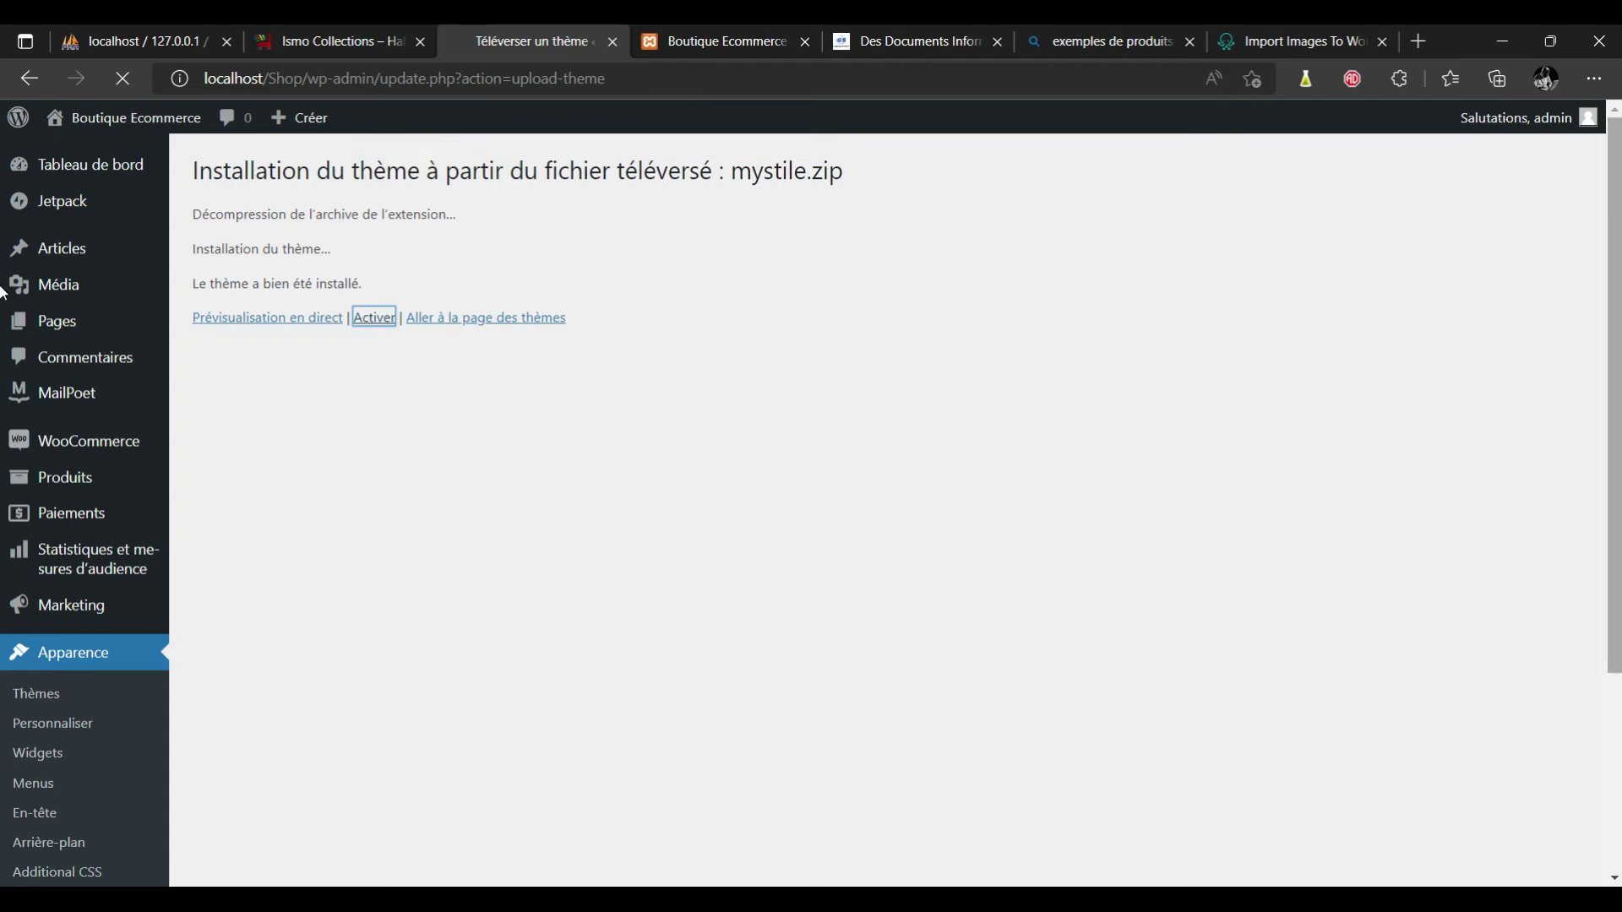
scroll(1510, 390, "down", 3)
scroll(1613, 258, "up", 3)
left_click(359, 47)
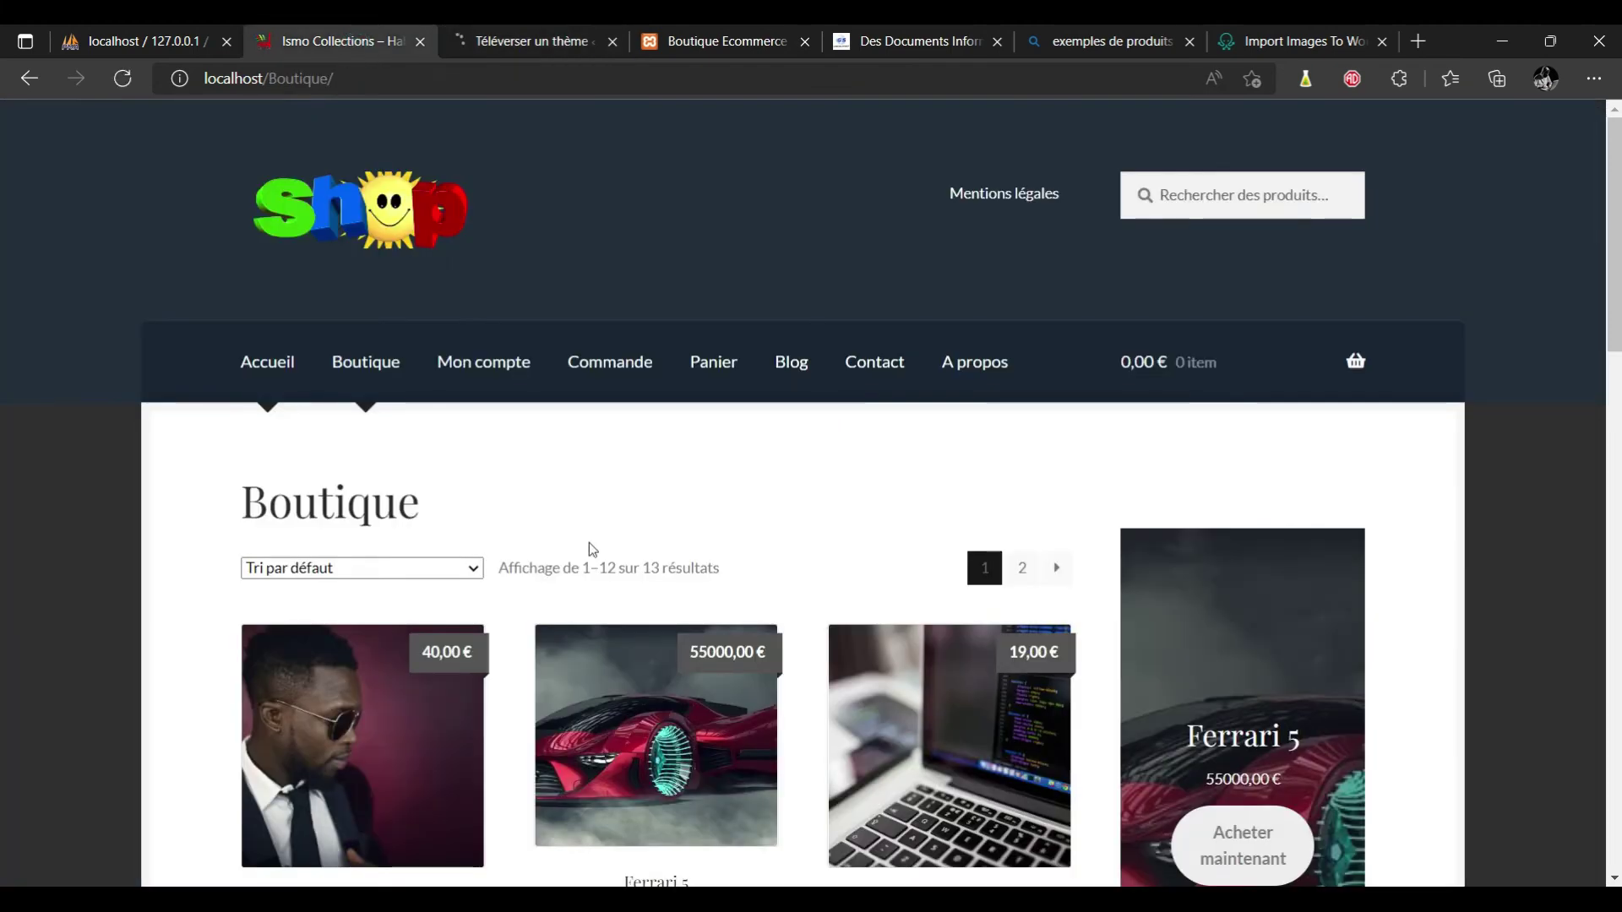
scroll(589, 542, "down", 3)
scroll(590, 551, "down", 8)
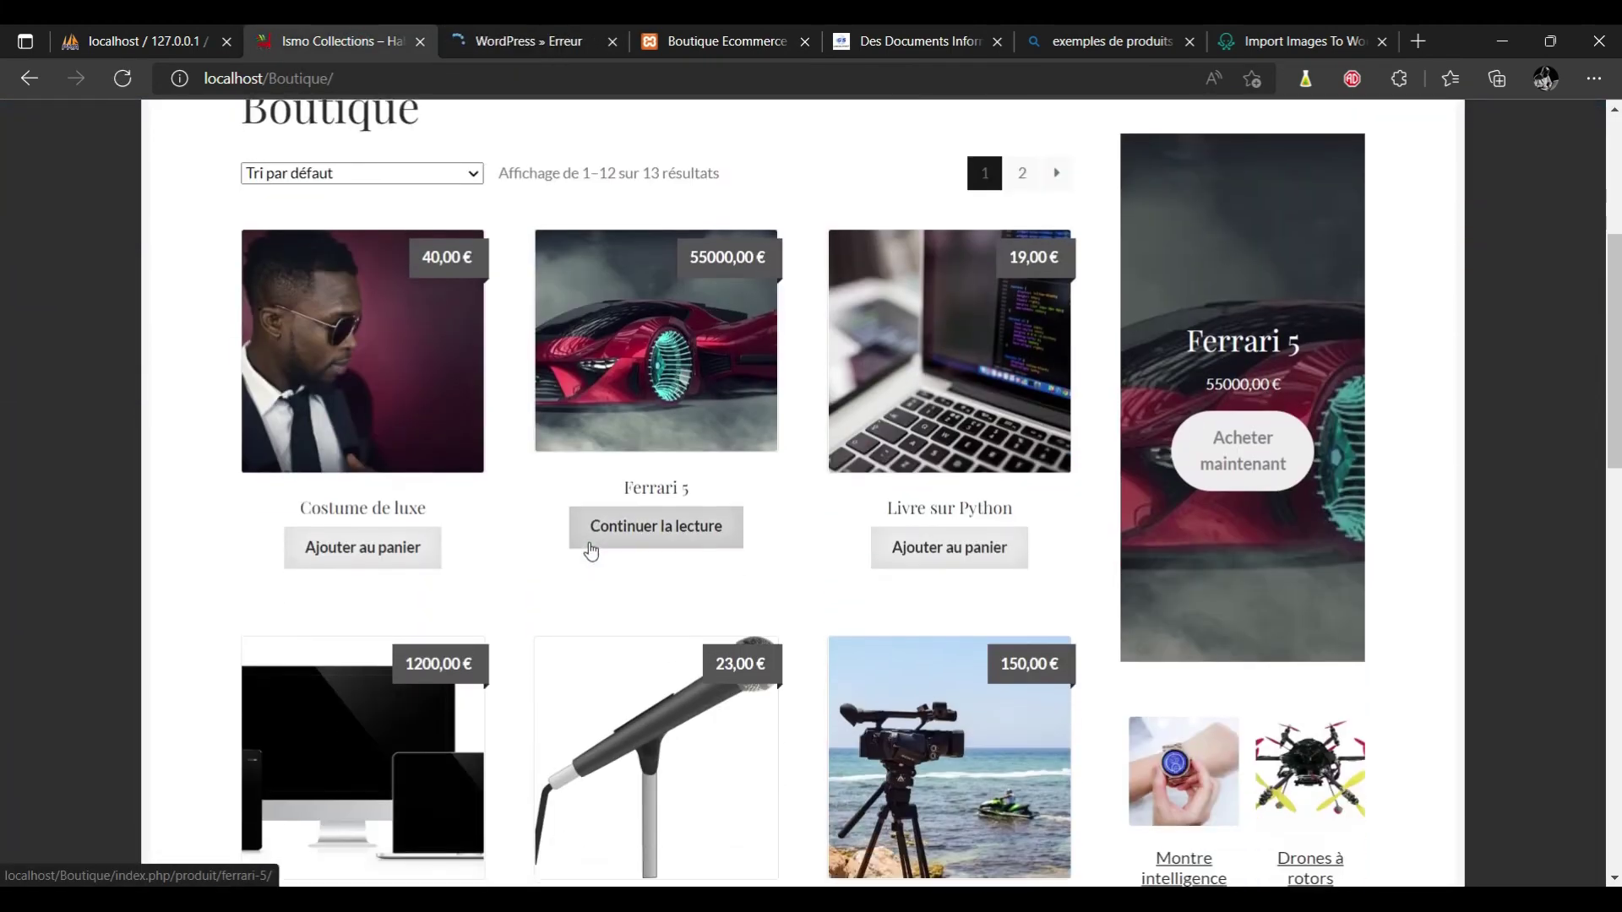
scroll(590, 550, "down", 6)
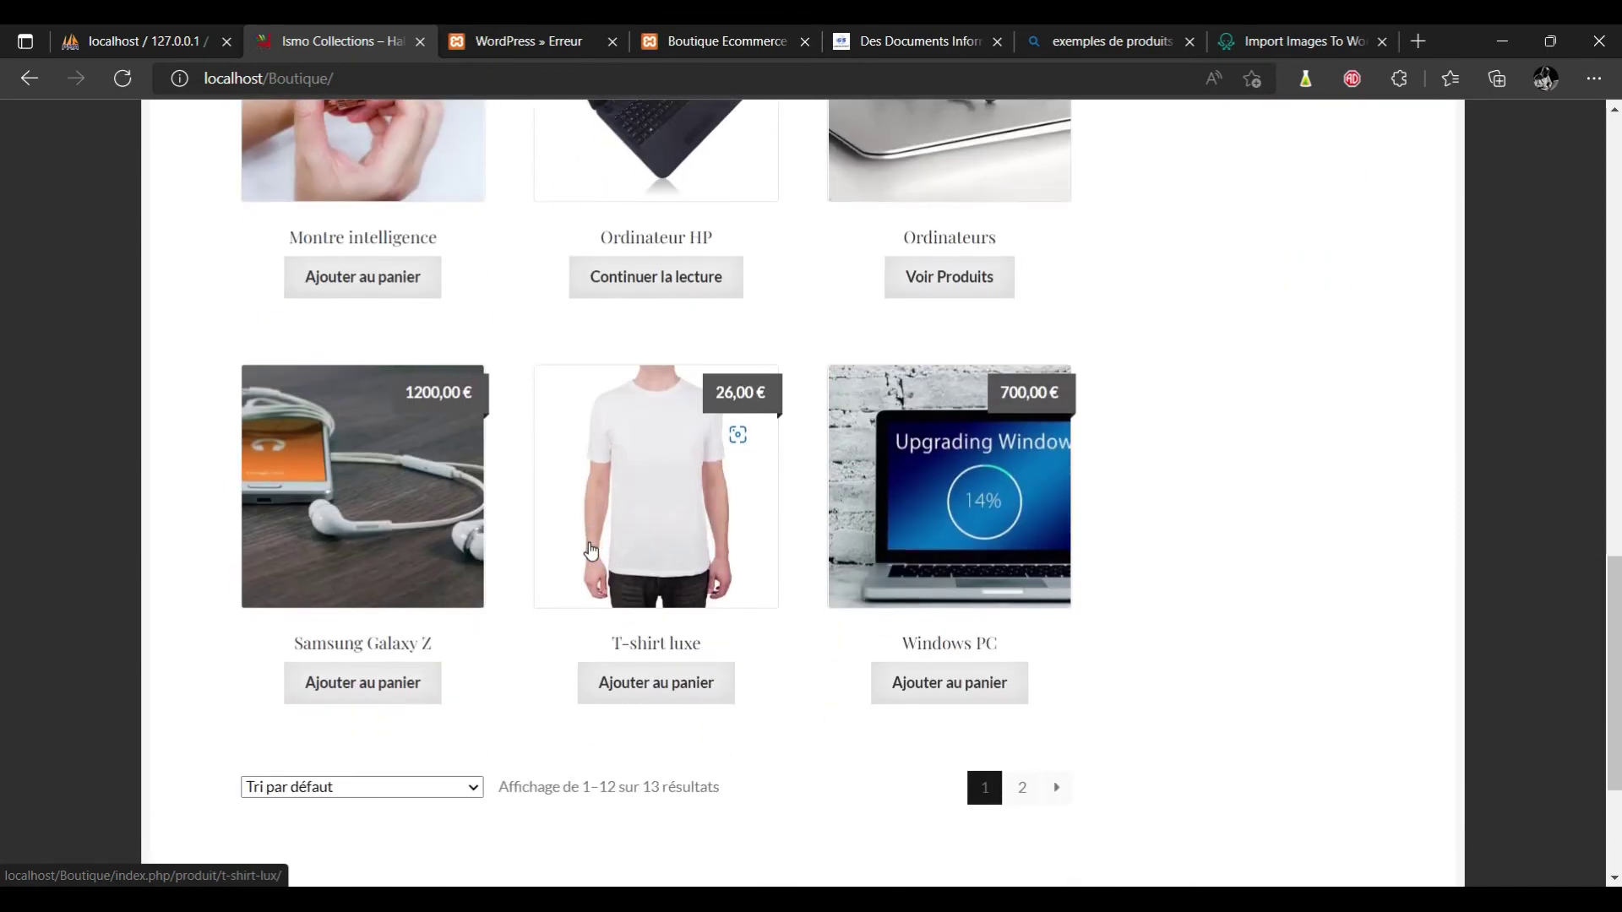
Return to the installed themes and open the Customizer for the active Mystile theme.
left_click(532, 41)
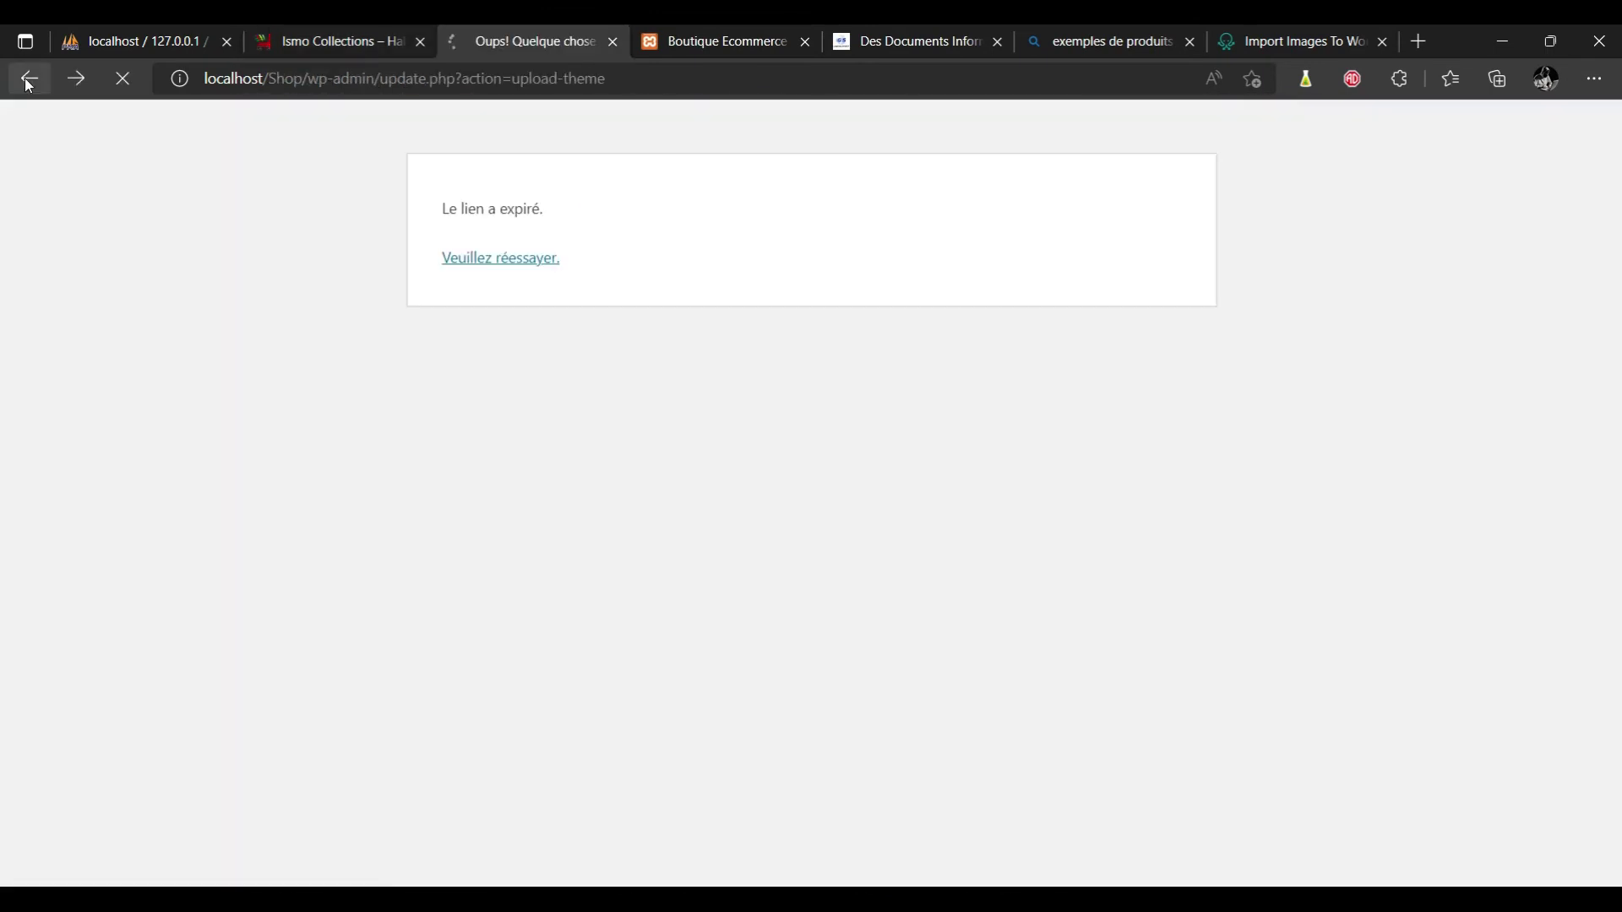
left_click(29, 79)
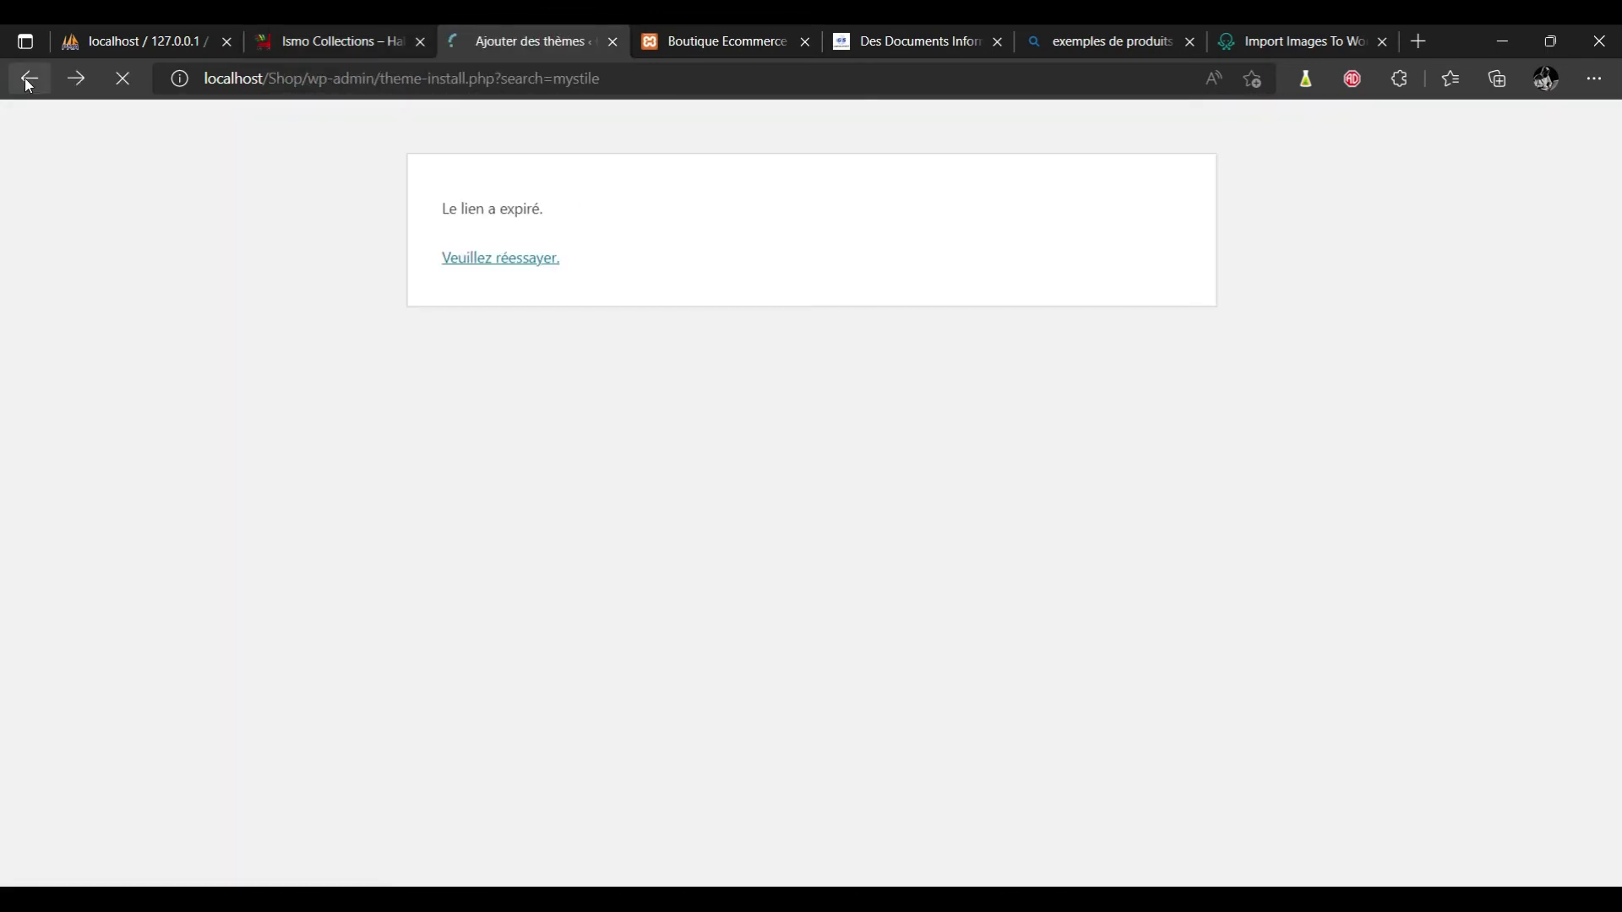
mouse_move(125, 596)
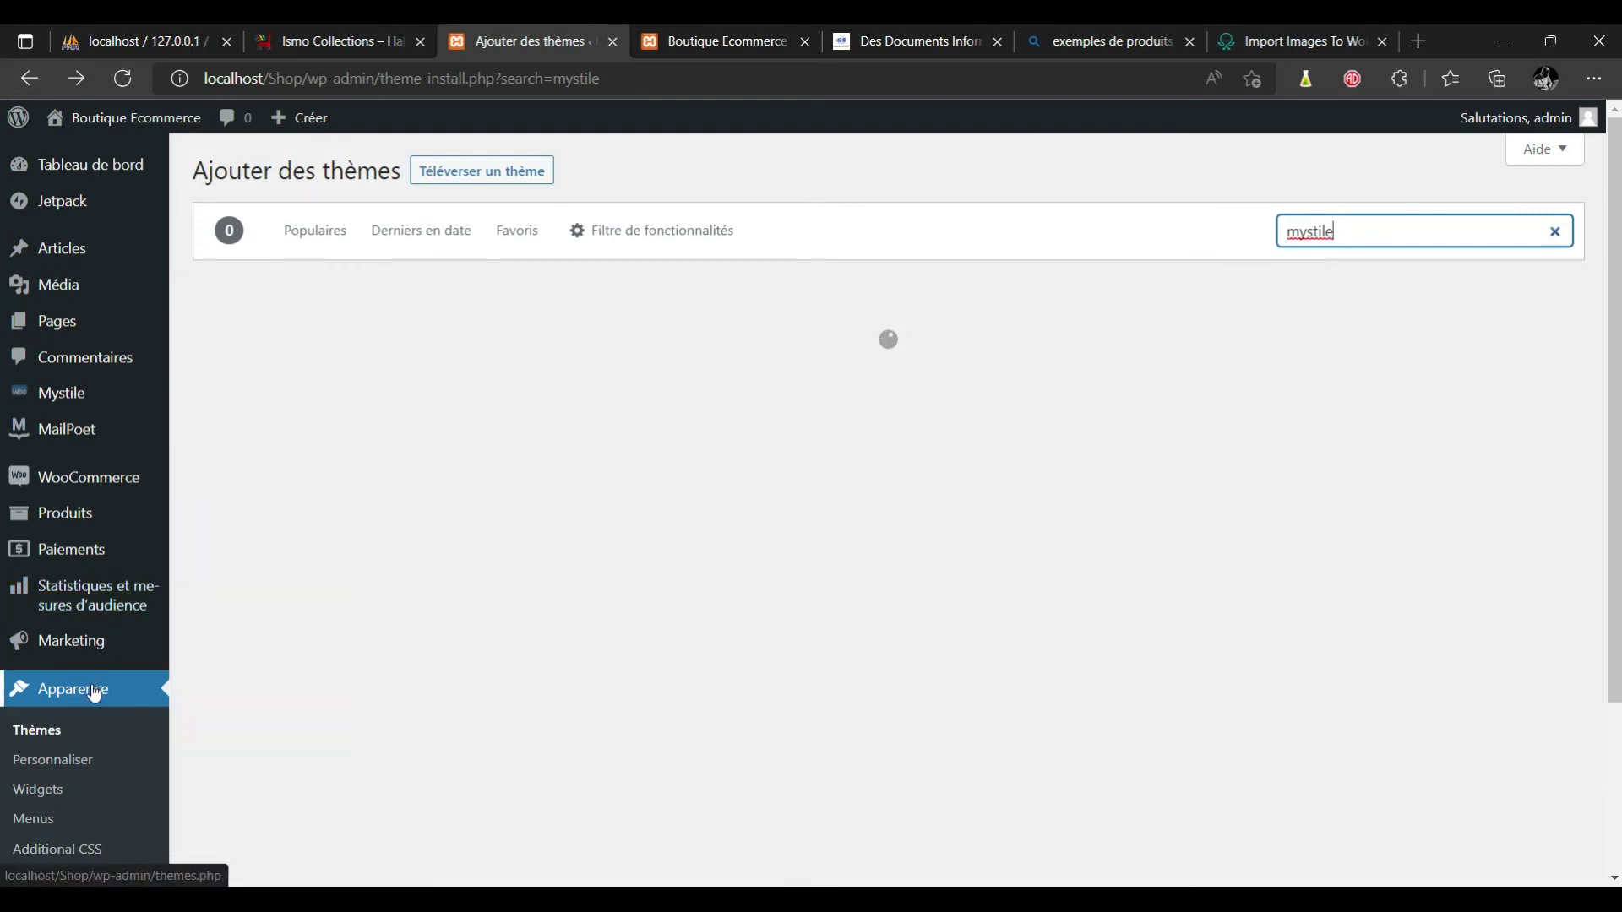
left_click(56, 737)
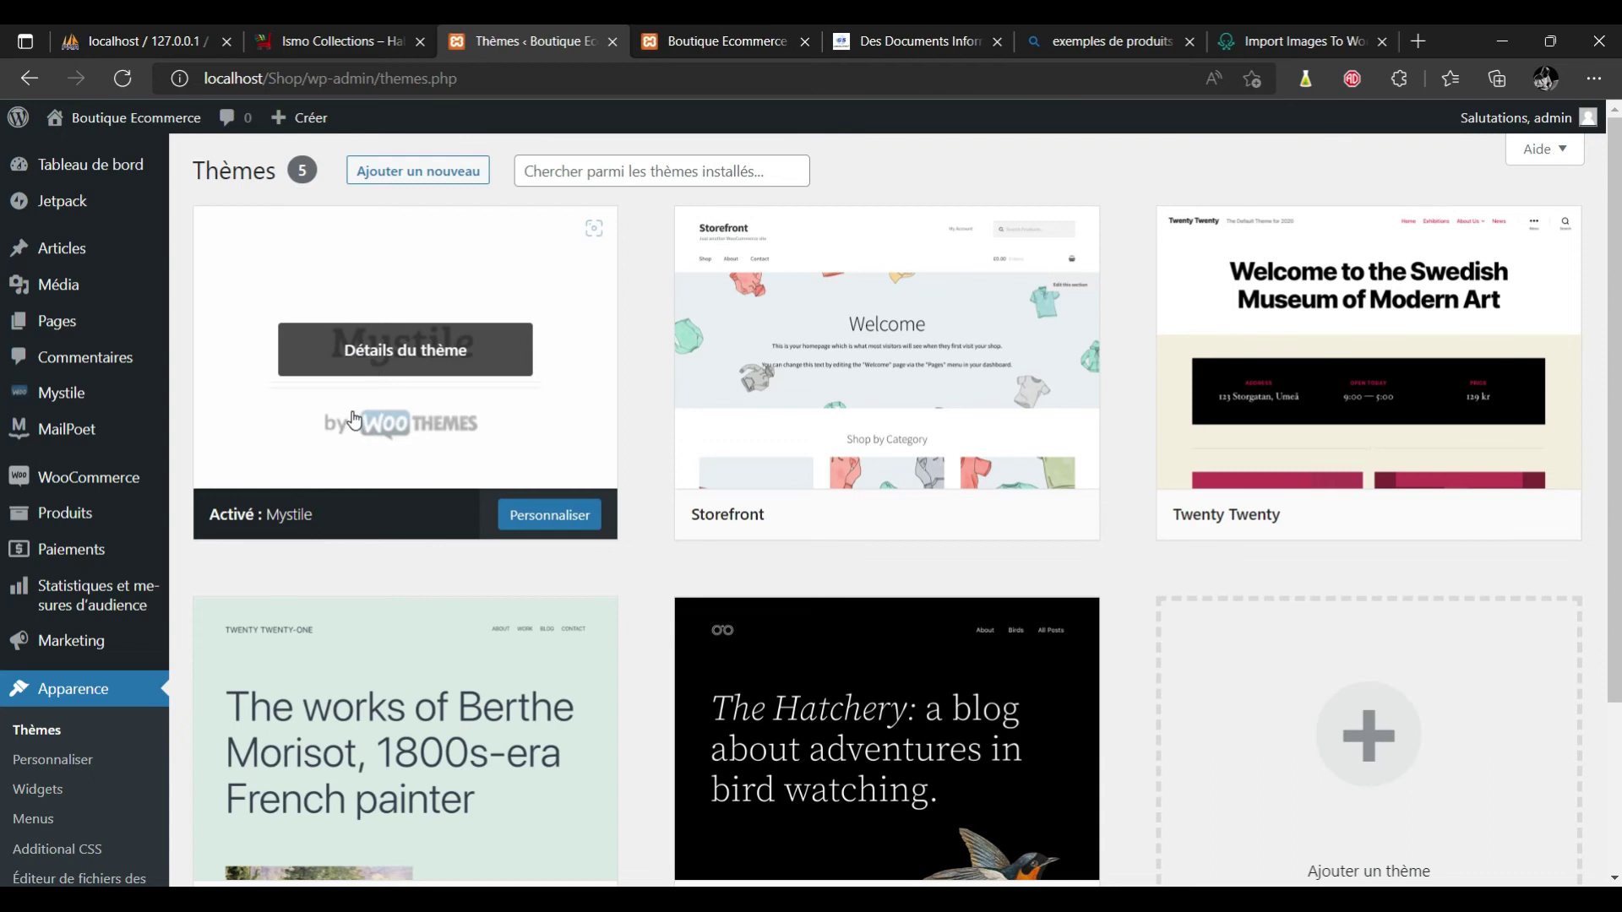
left_click(558, 524)
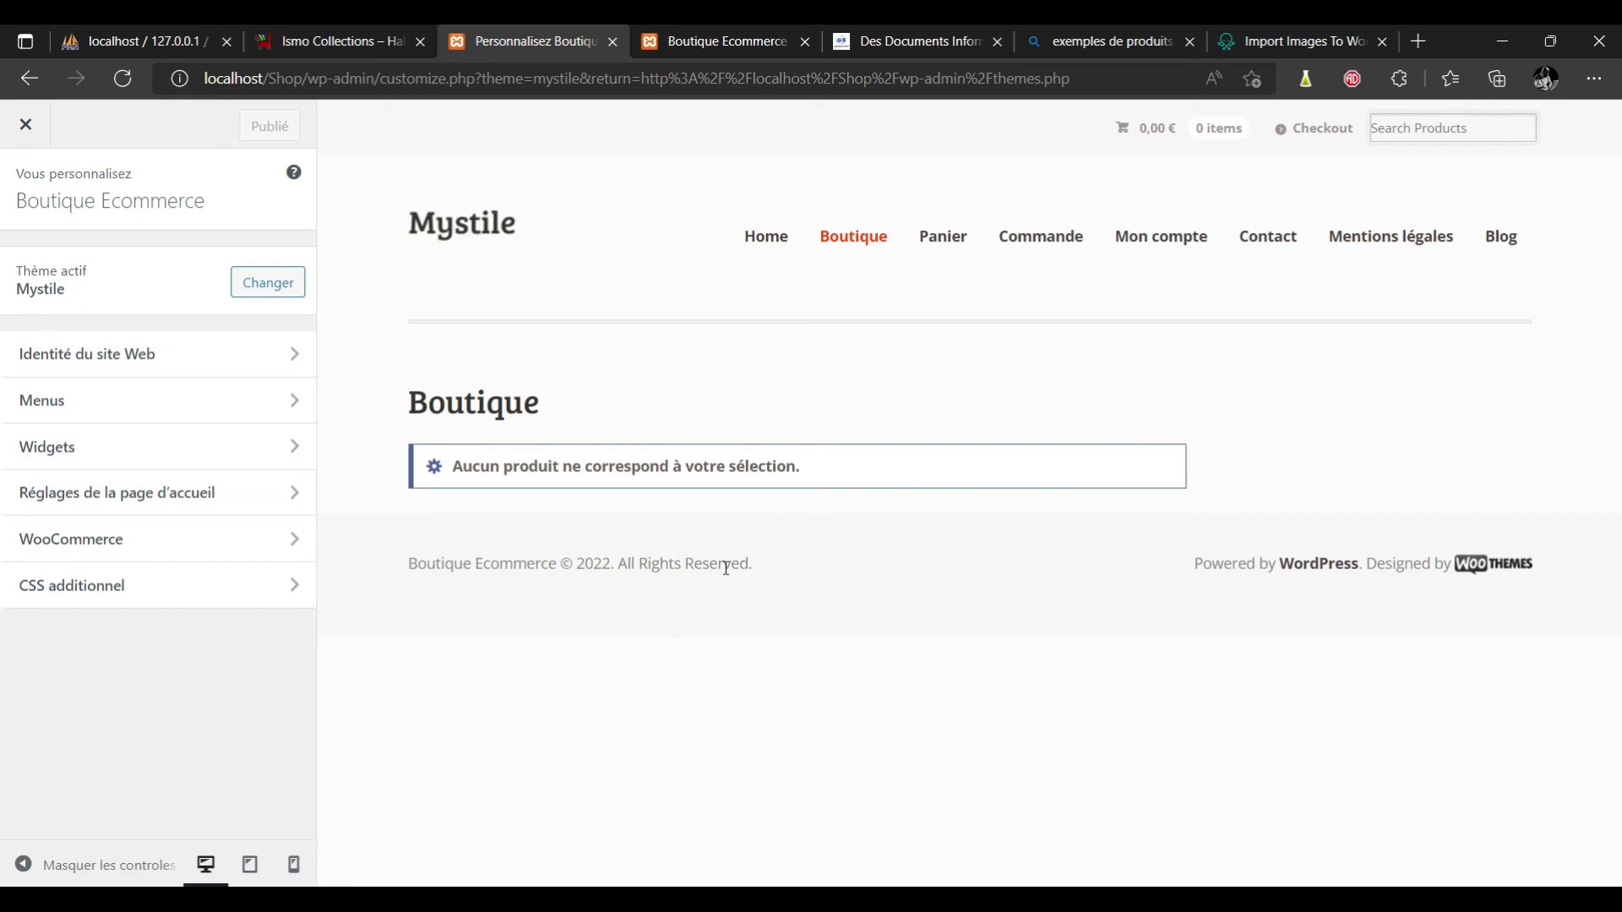
Reload the Boutique Ecommerce shop to see it in Mystile and check the Panier page.
left_click(726, 49)
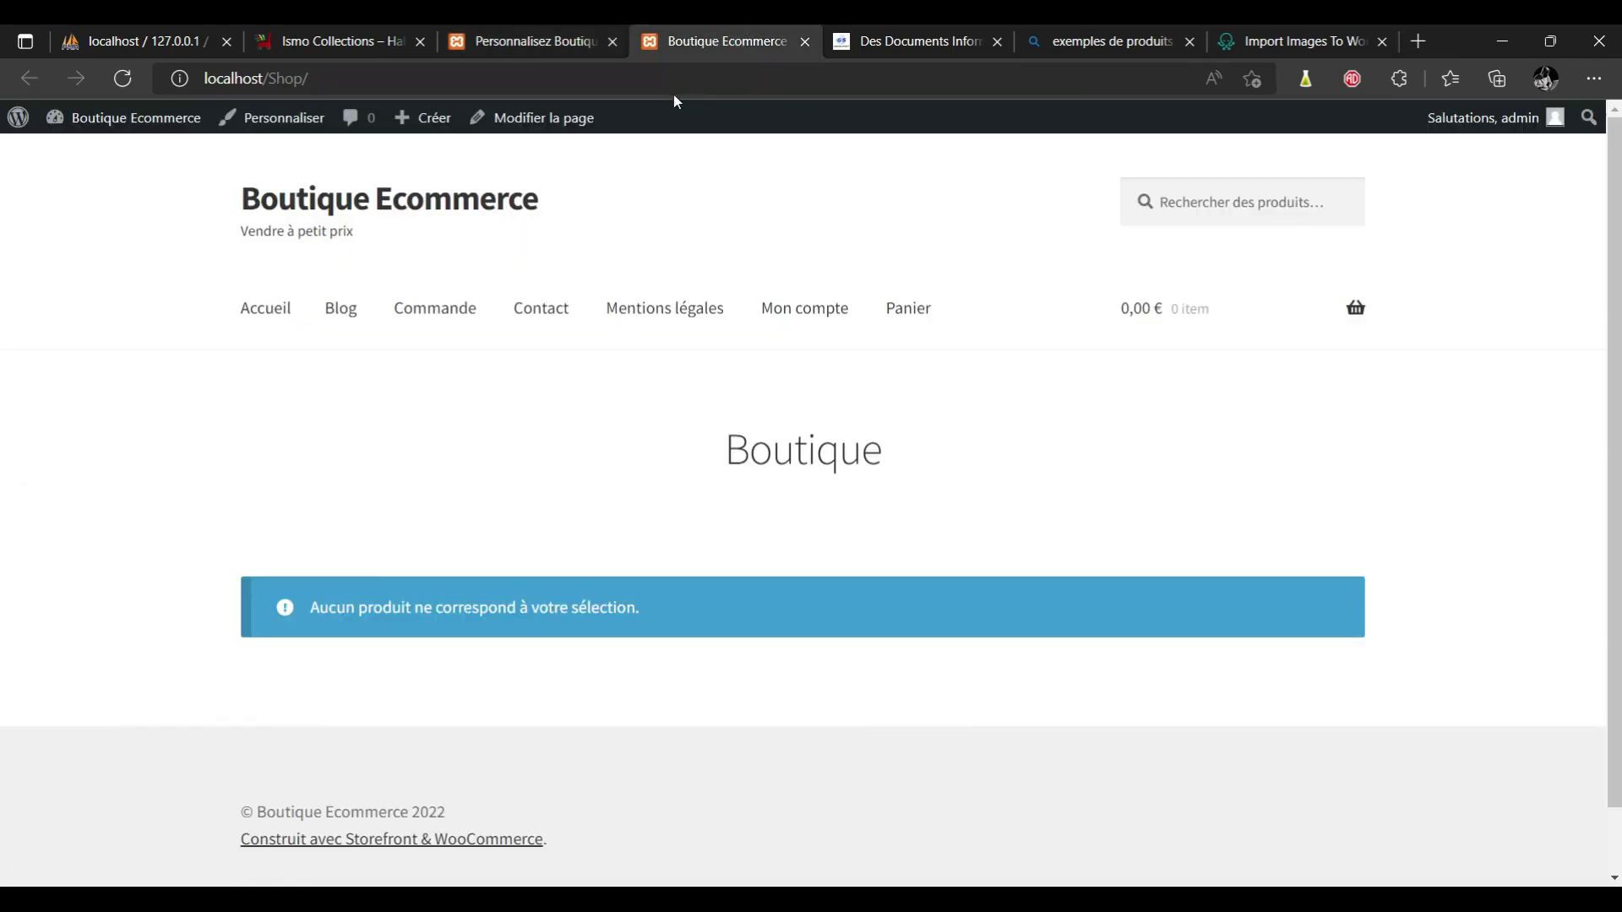
left_click(667, 78)
key("Return")
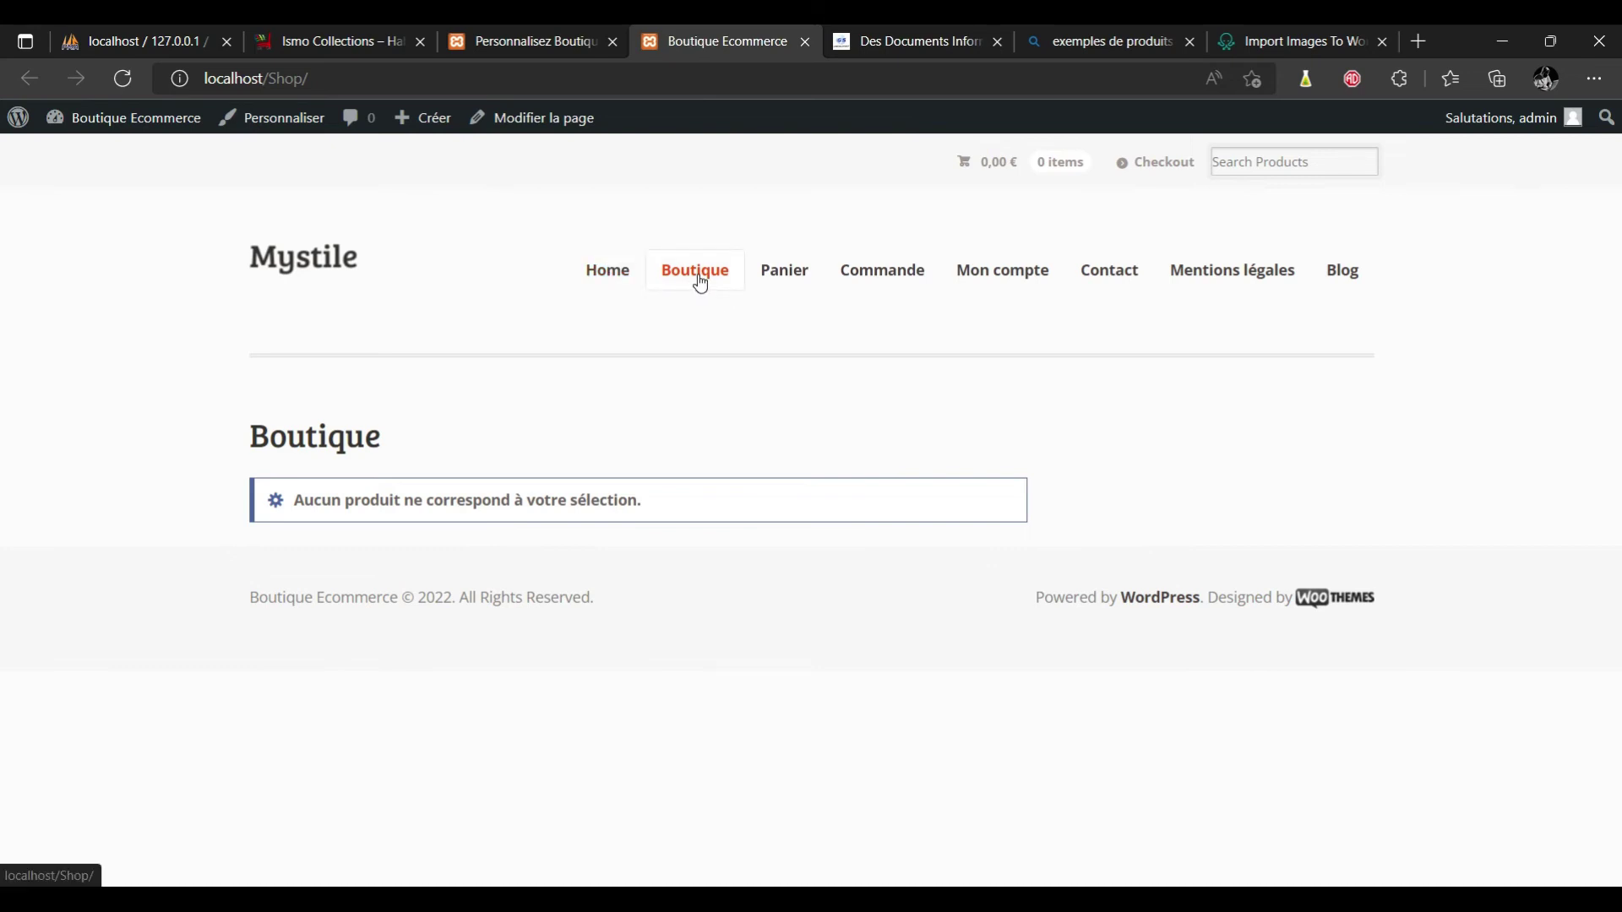
left_click(788, 282)
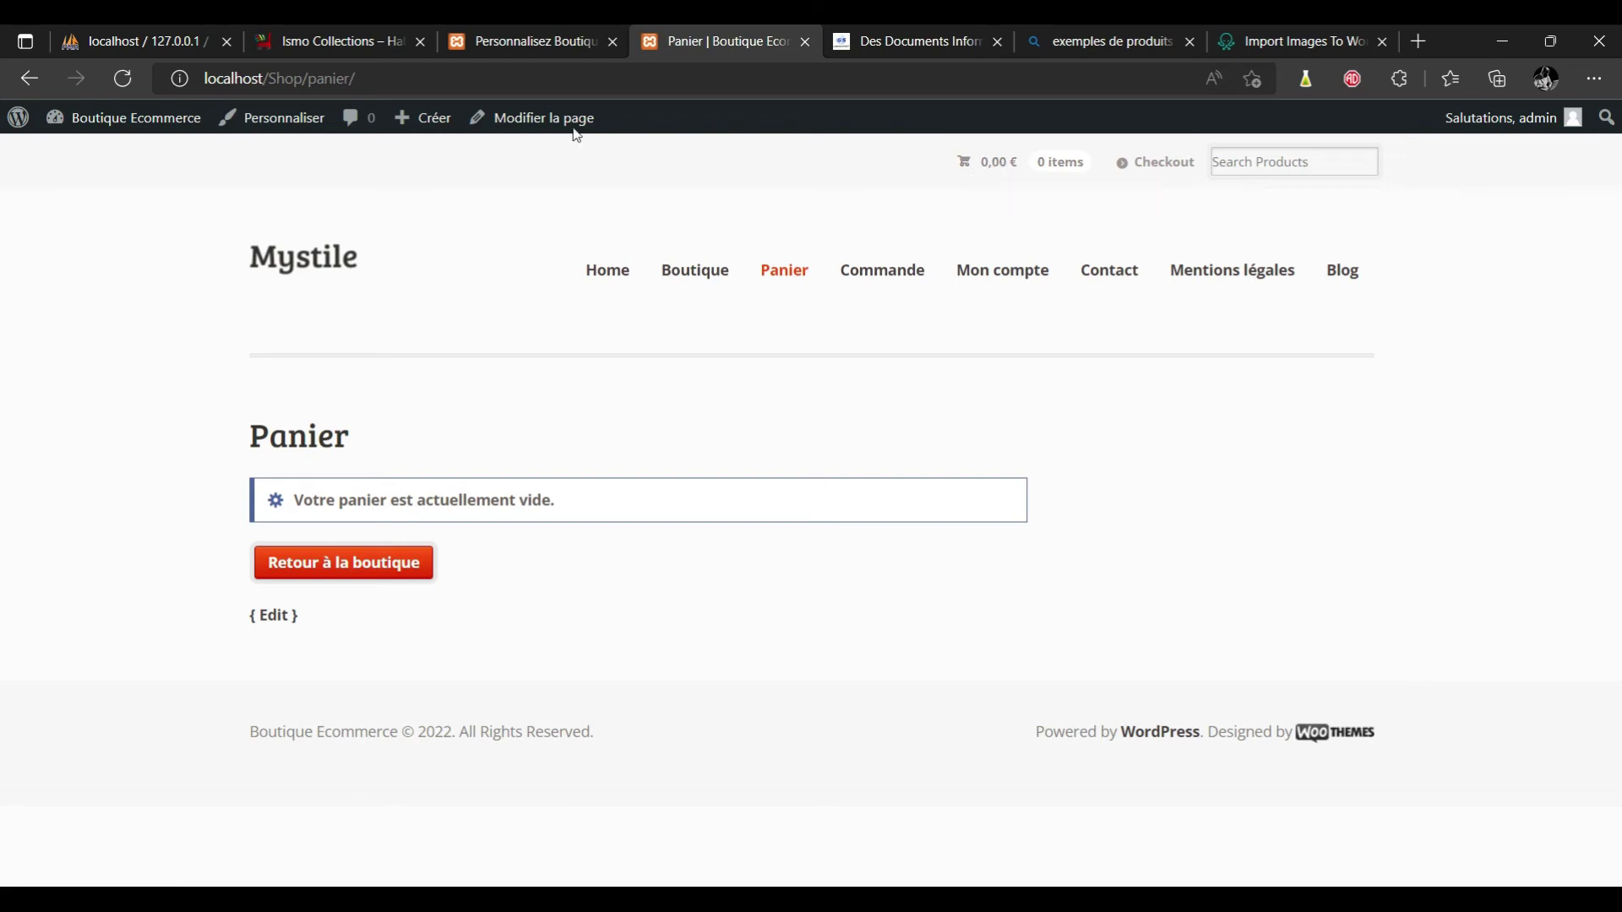
left_click(529, 34)
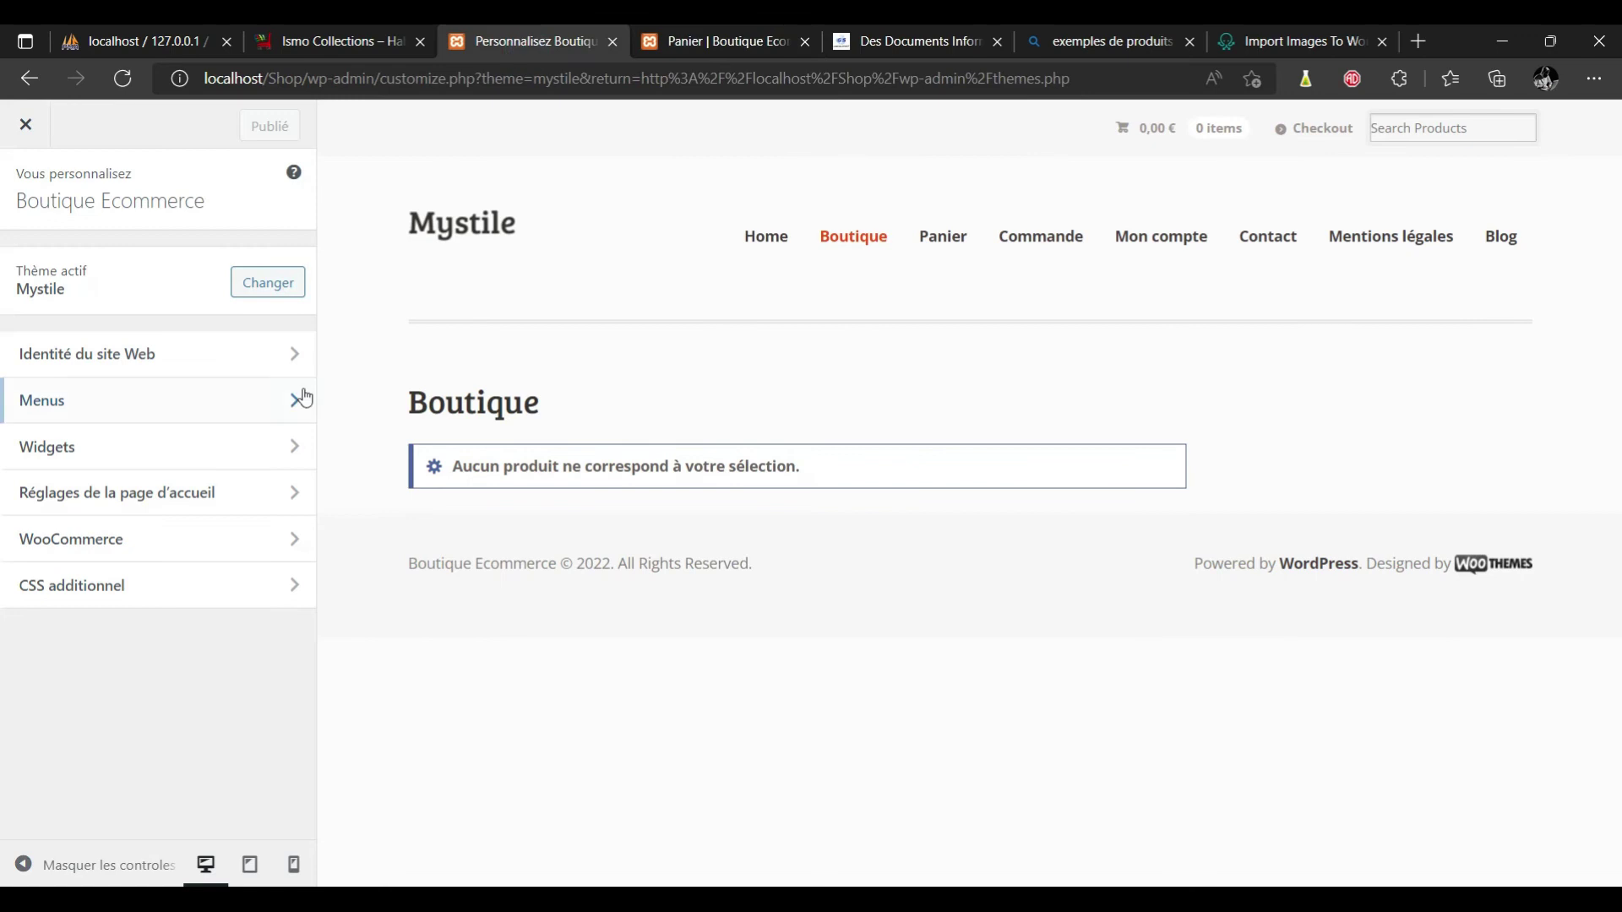
Review the site title and tagline in Site Identity, then go to the Menus section.
left_click(142, 369)
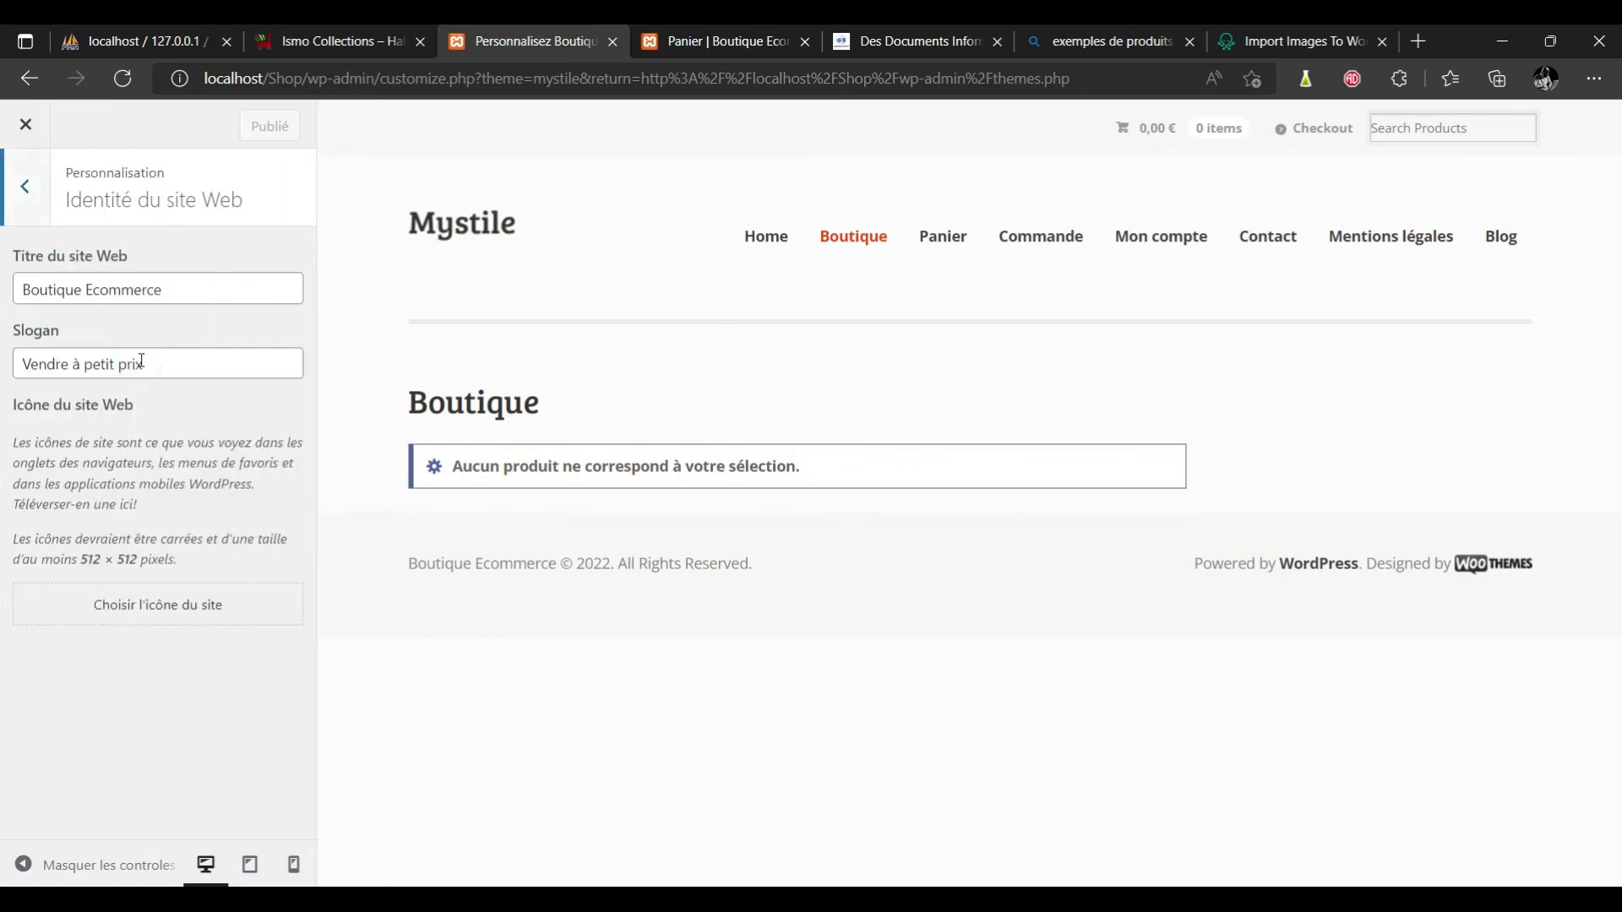
left_click(188, 290)
left_click(149, 362)
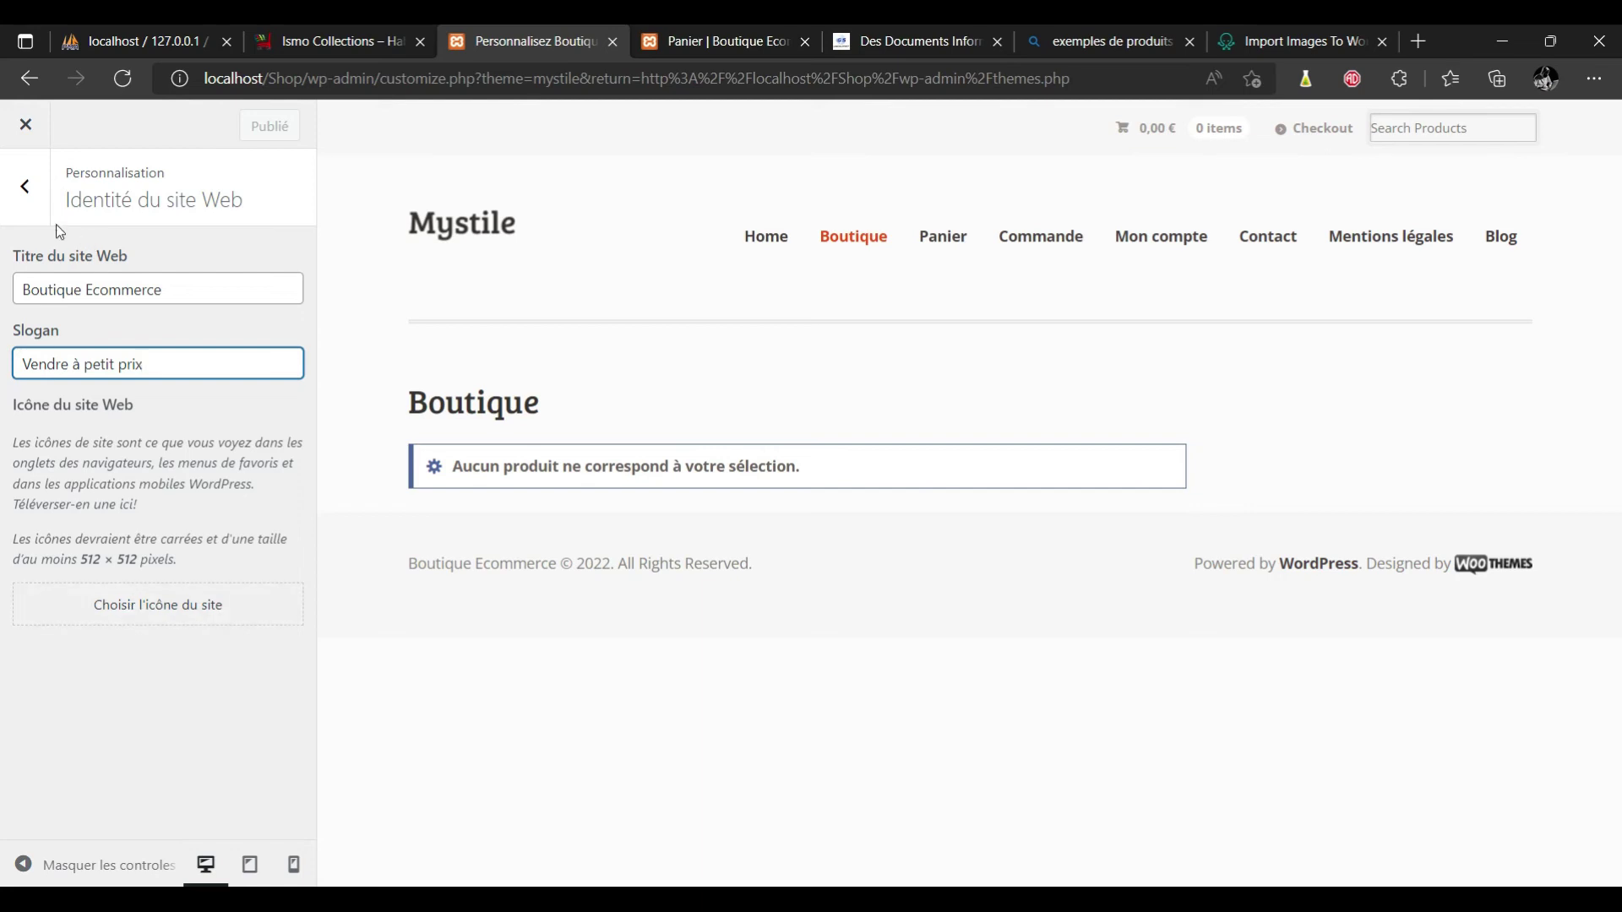
left_click(30, 203)
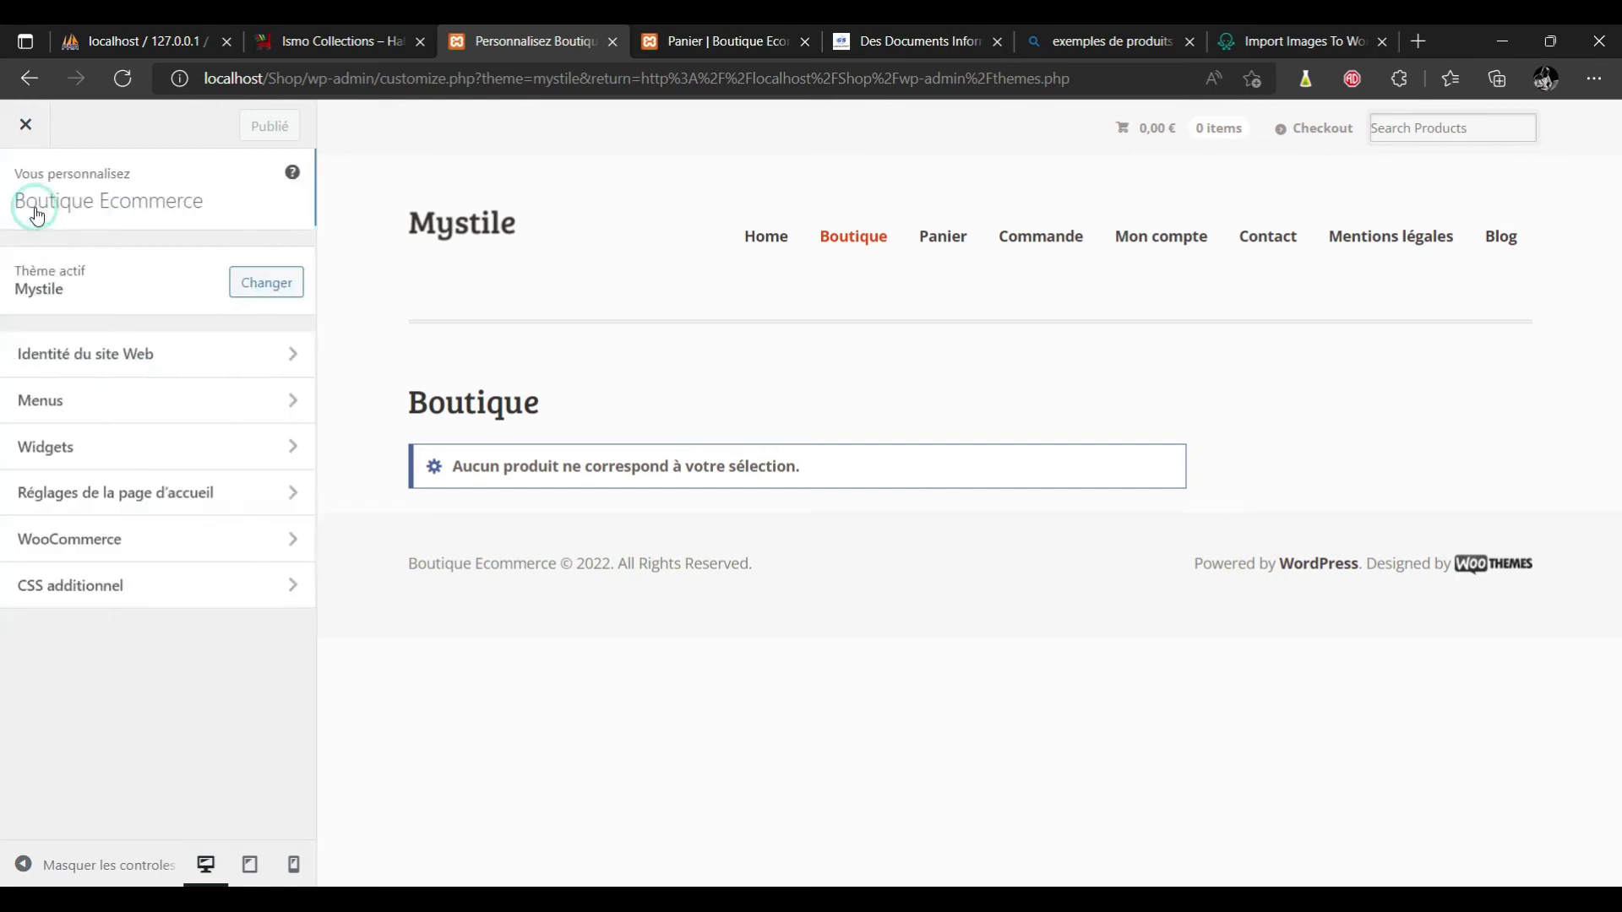
left_click(123, 405)
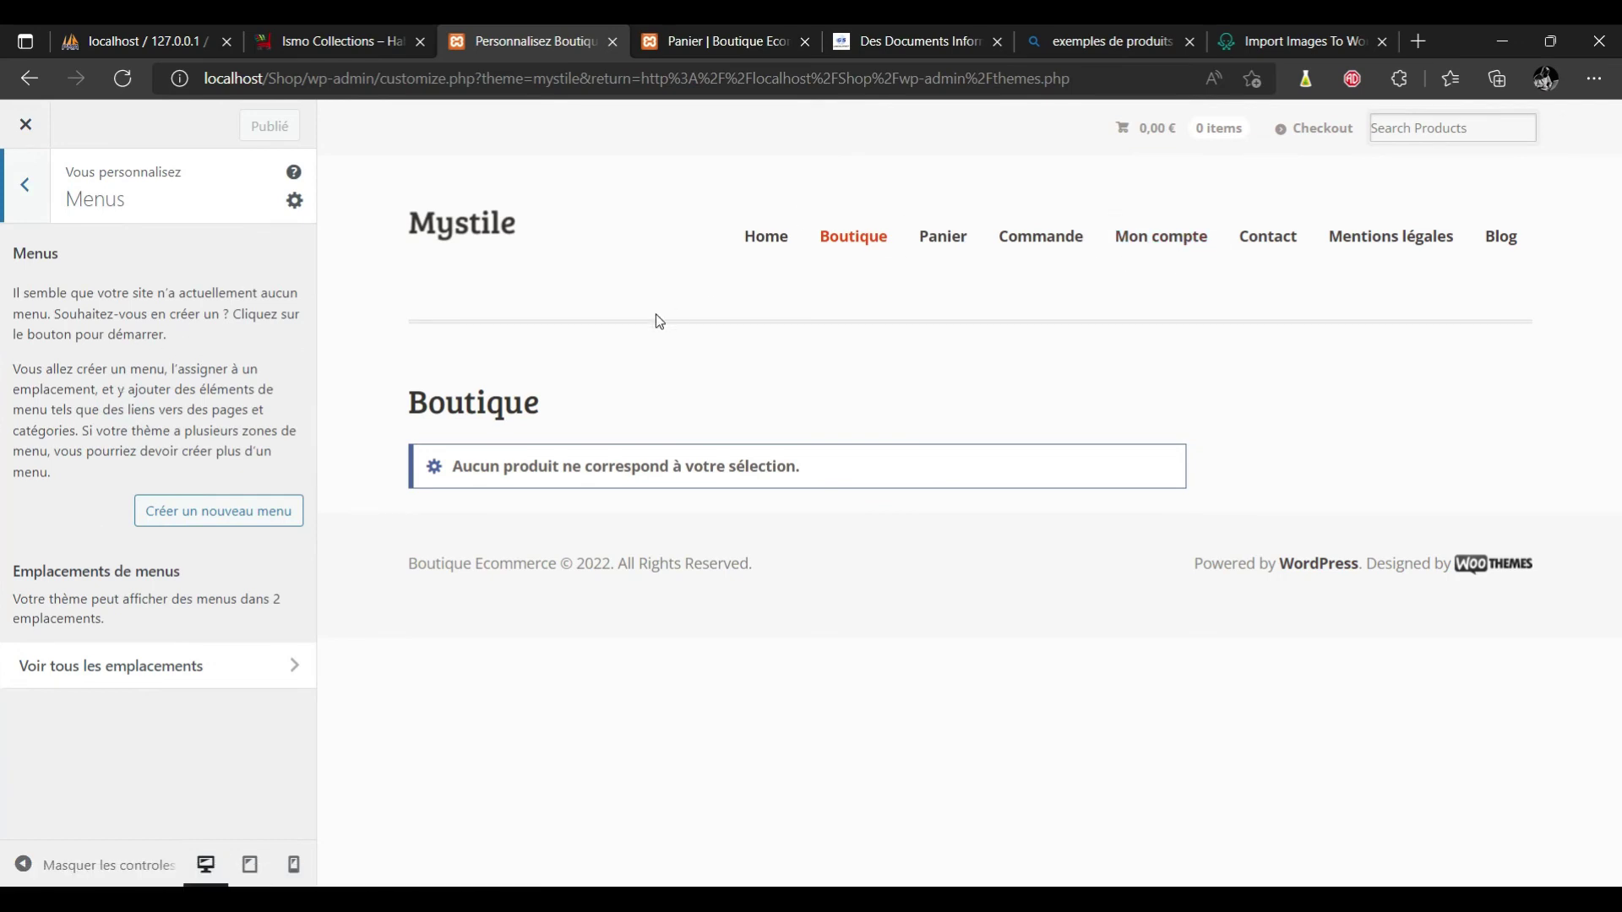
Create a new menu named Menu1 assigned to the Primary Menu location.
left_click(269, 517)
left_click(111, 293)
type("Menu1")
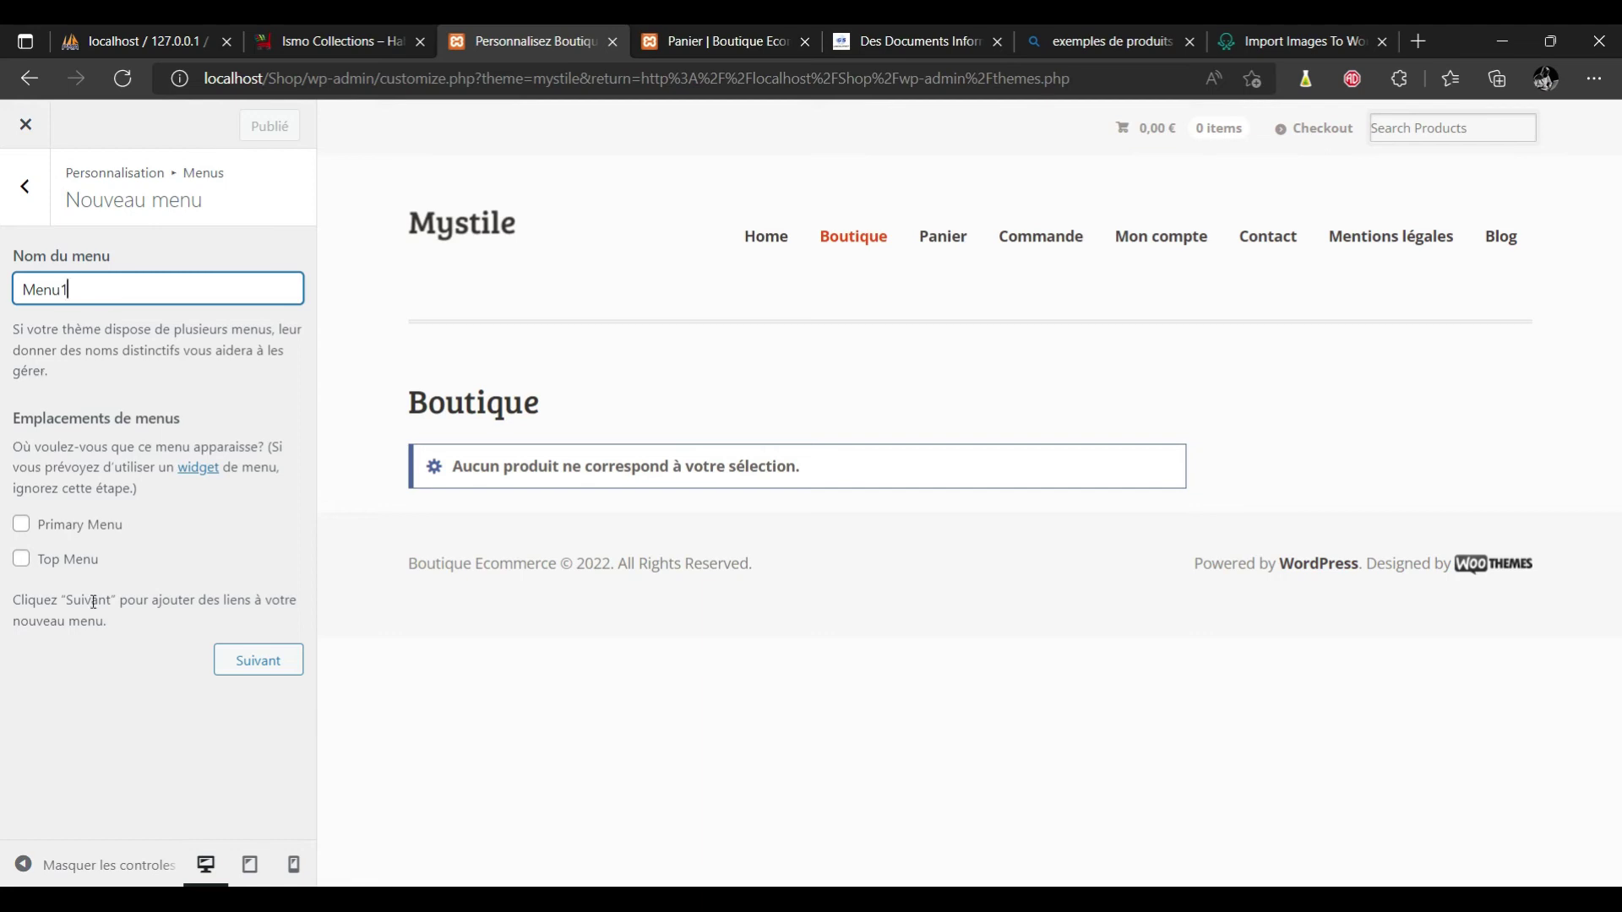
left_click(22, 528)
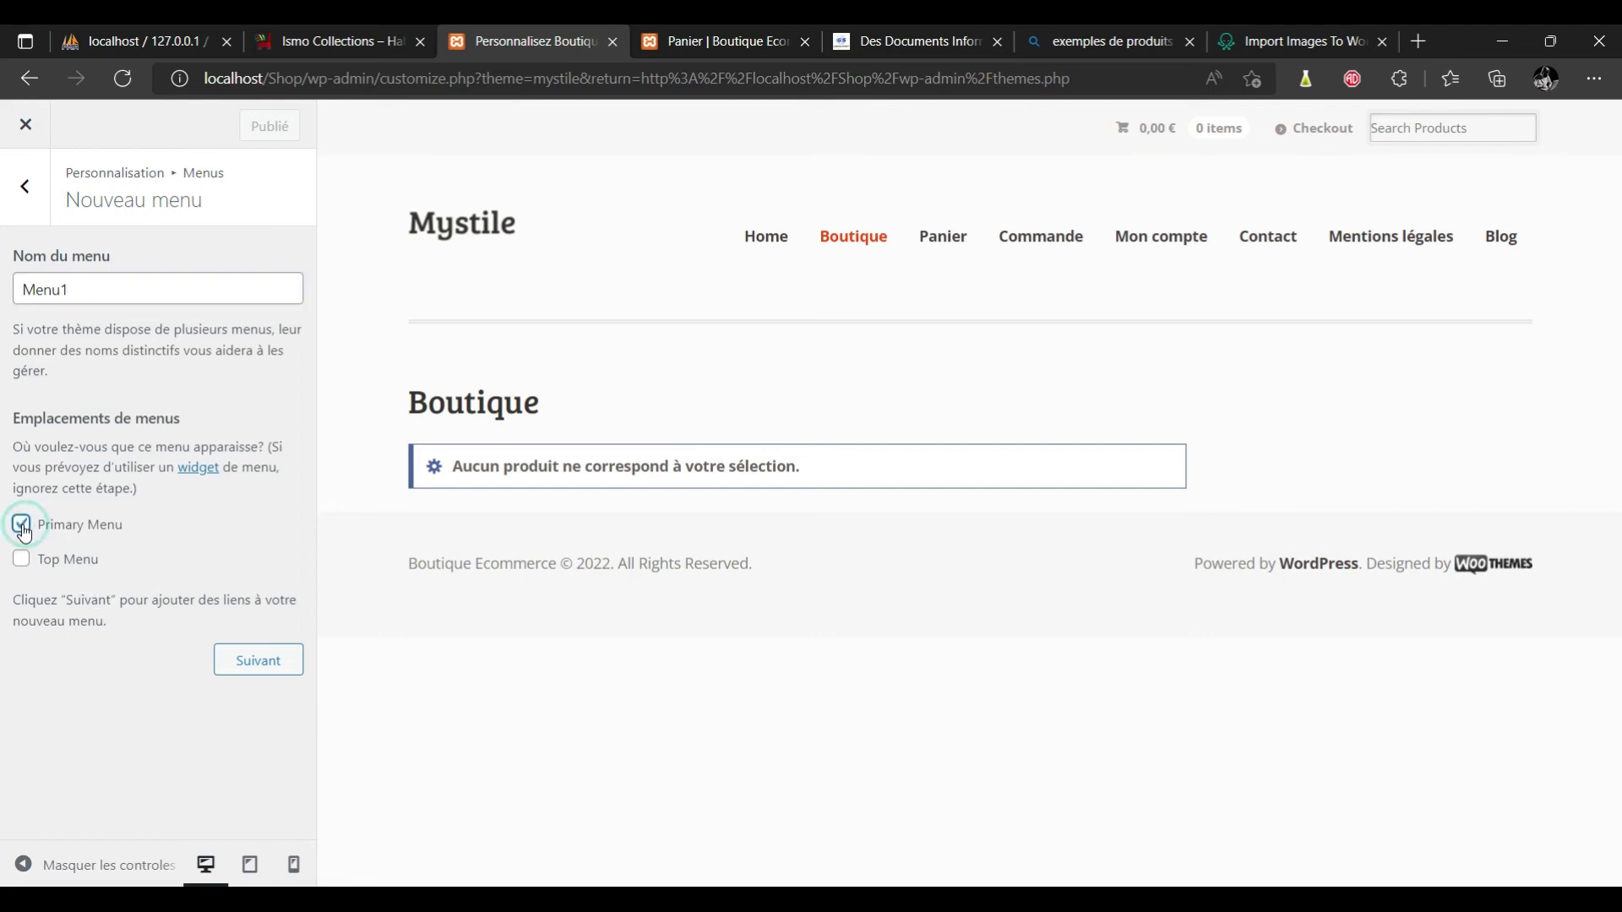
left_click(263, 662)
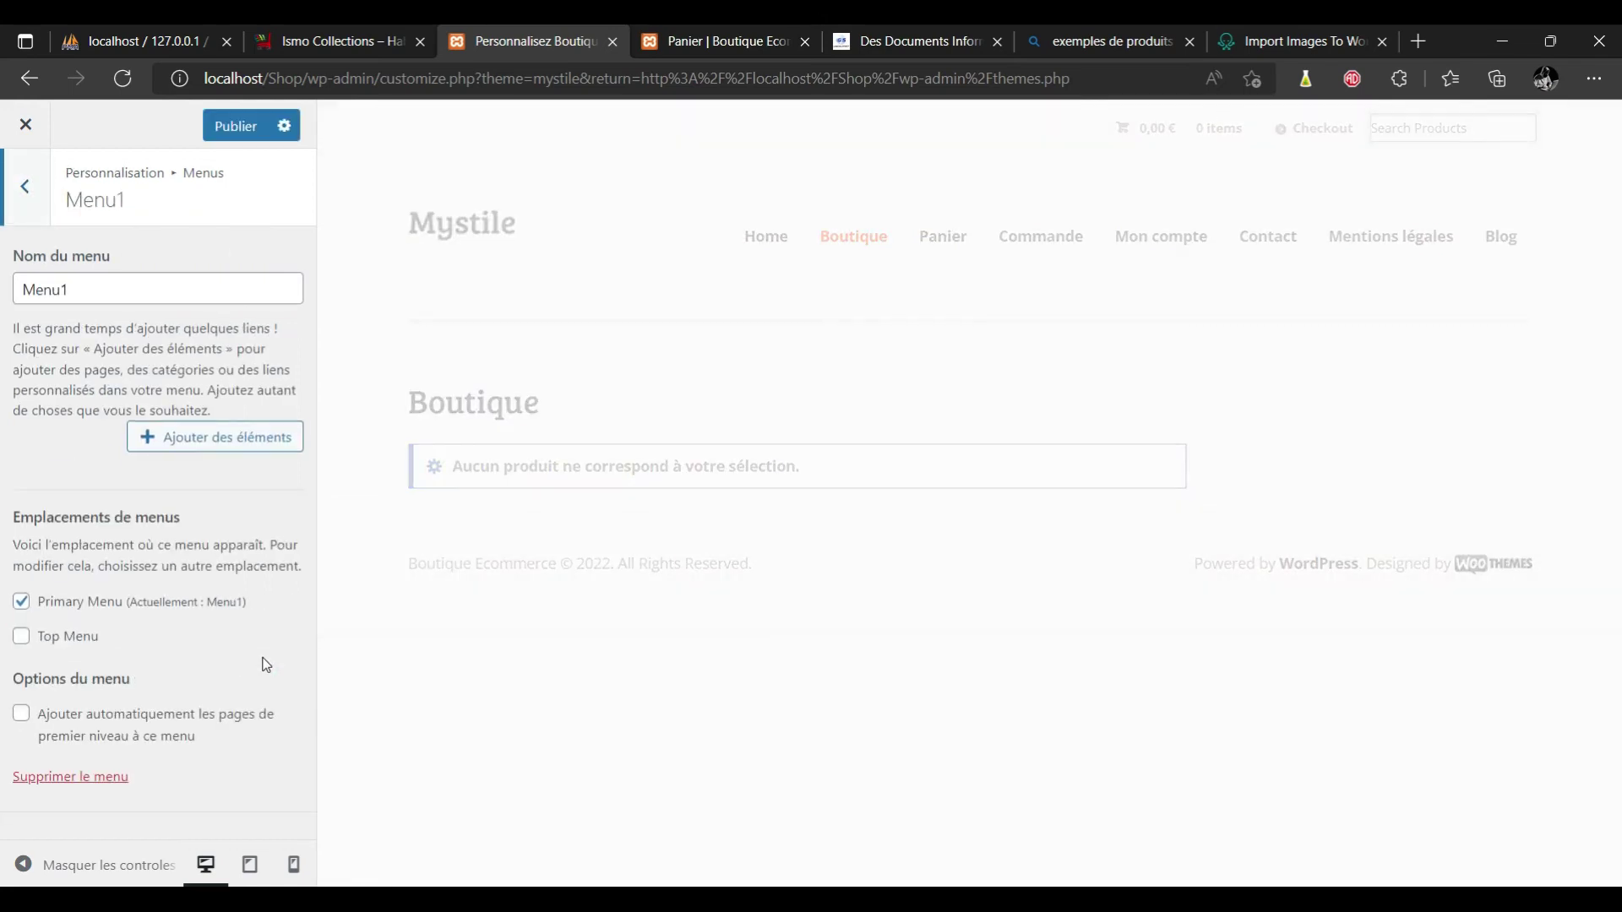
Add an 'Accueil' custom link pointing to localhost/Shop/ to Menu1.
left_click(206, 452)
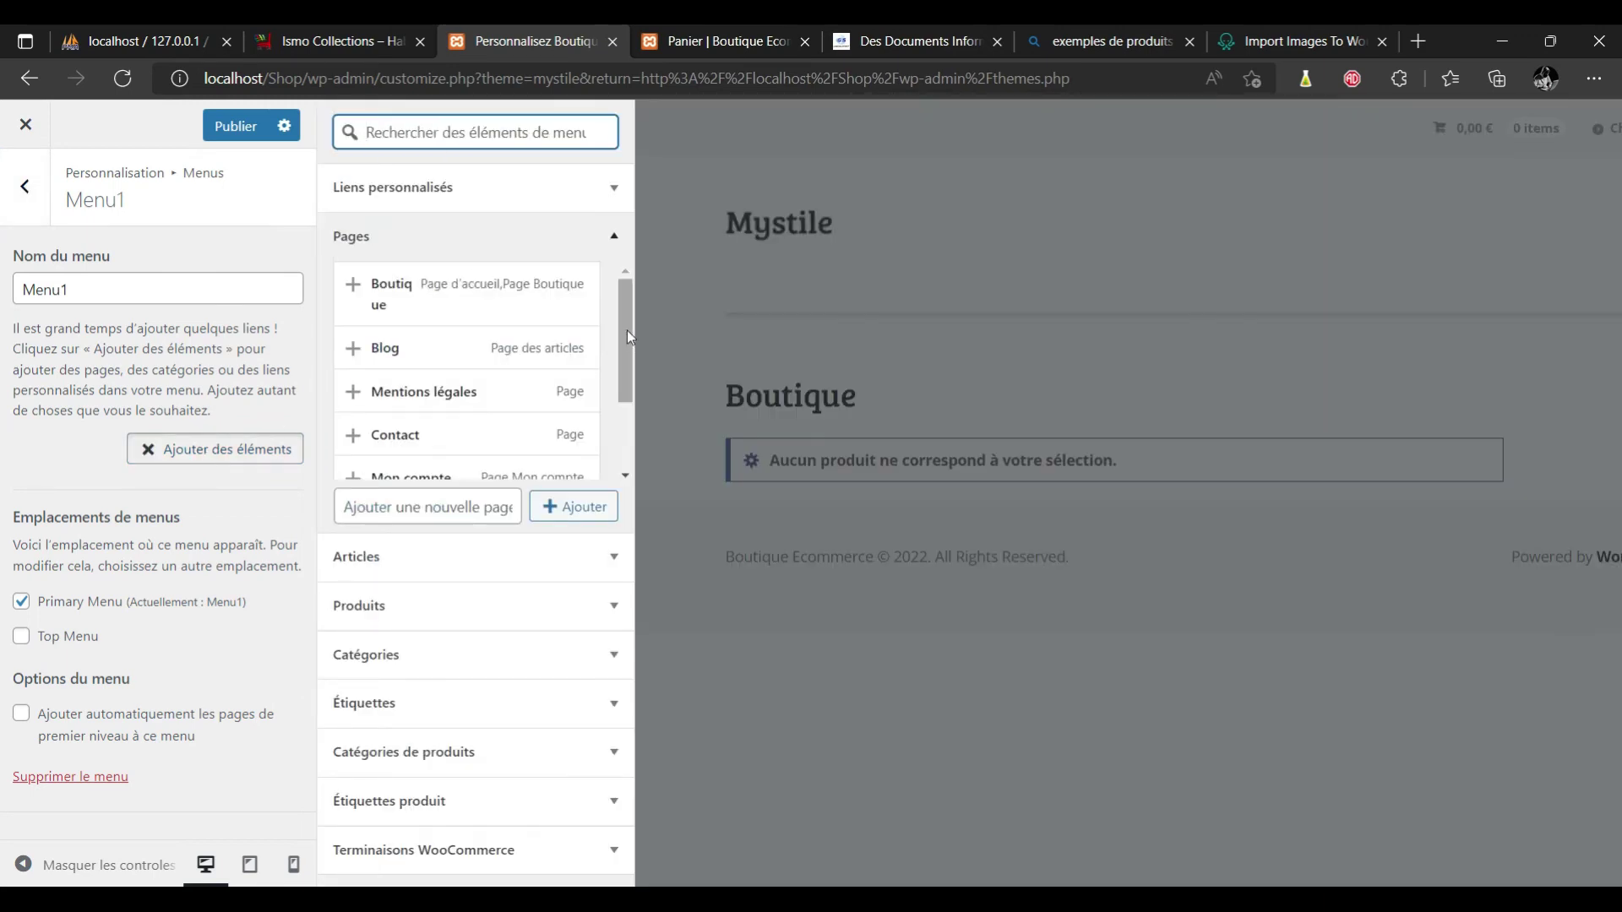
left_click(628, 325)
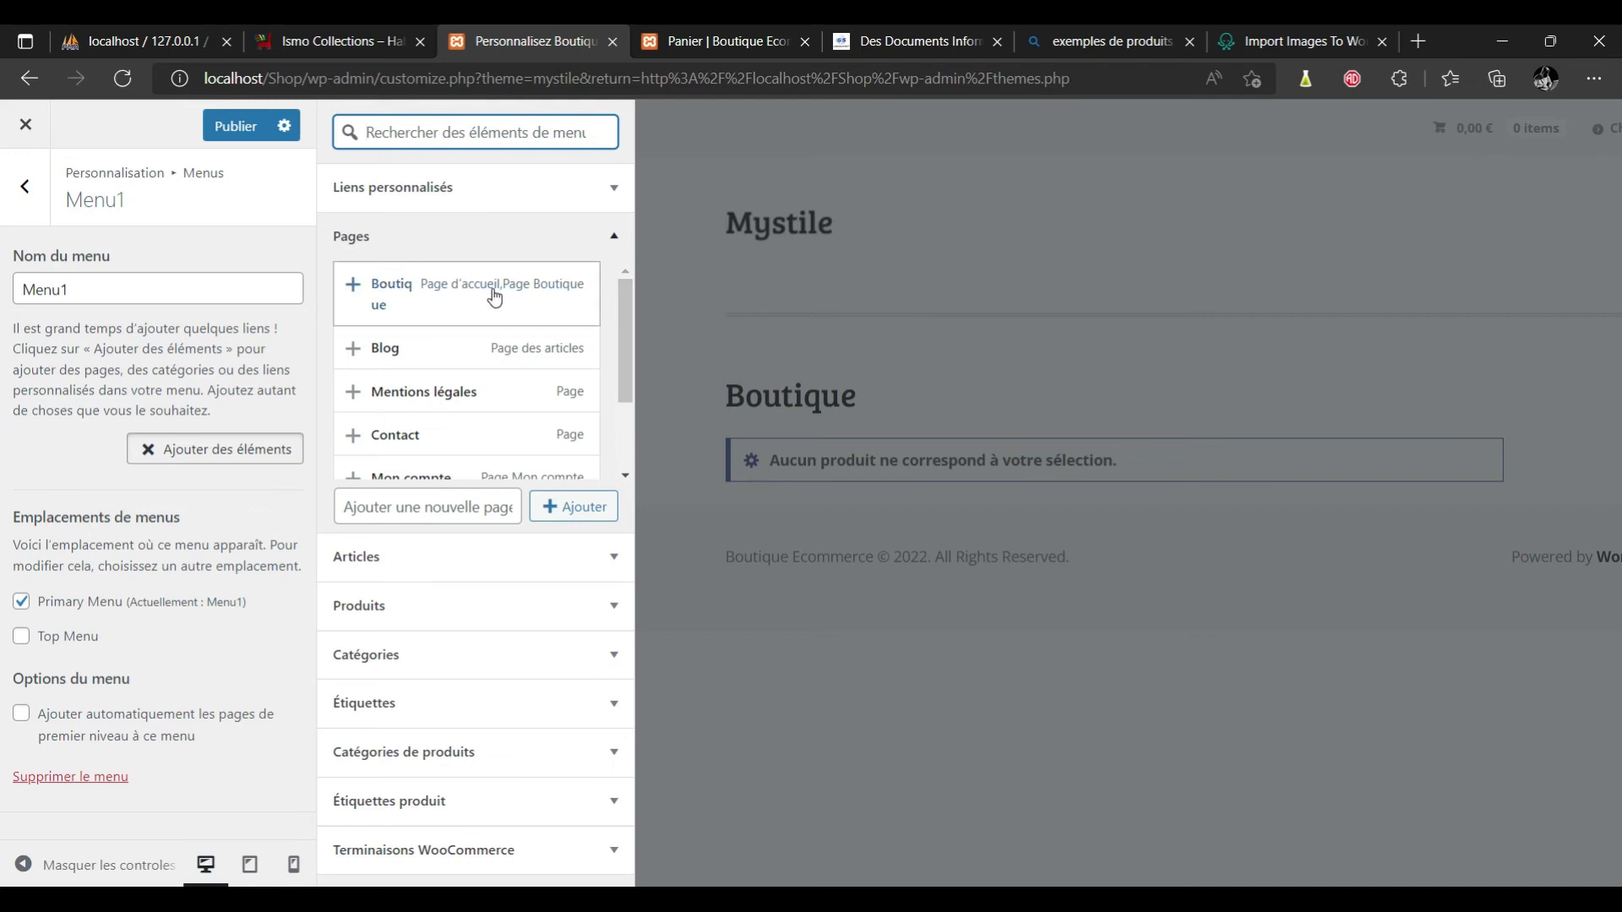
left_click(431, 188)
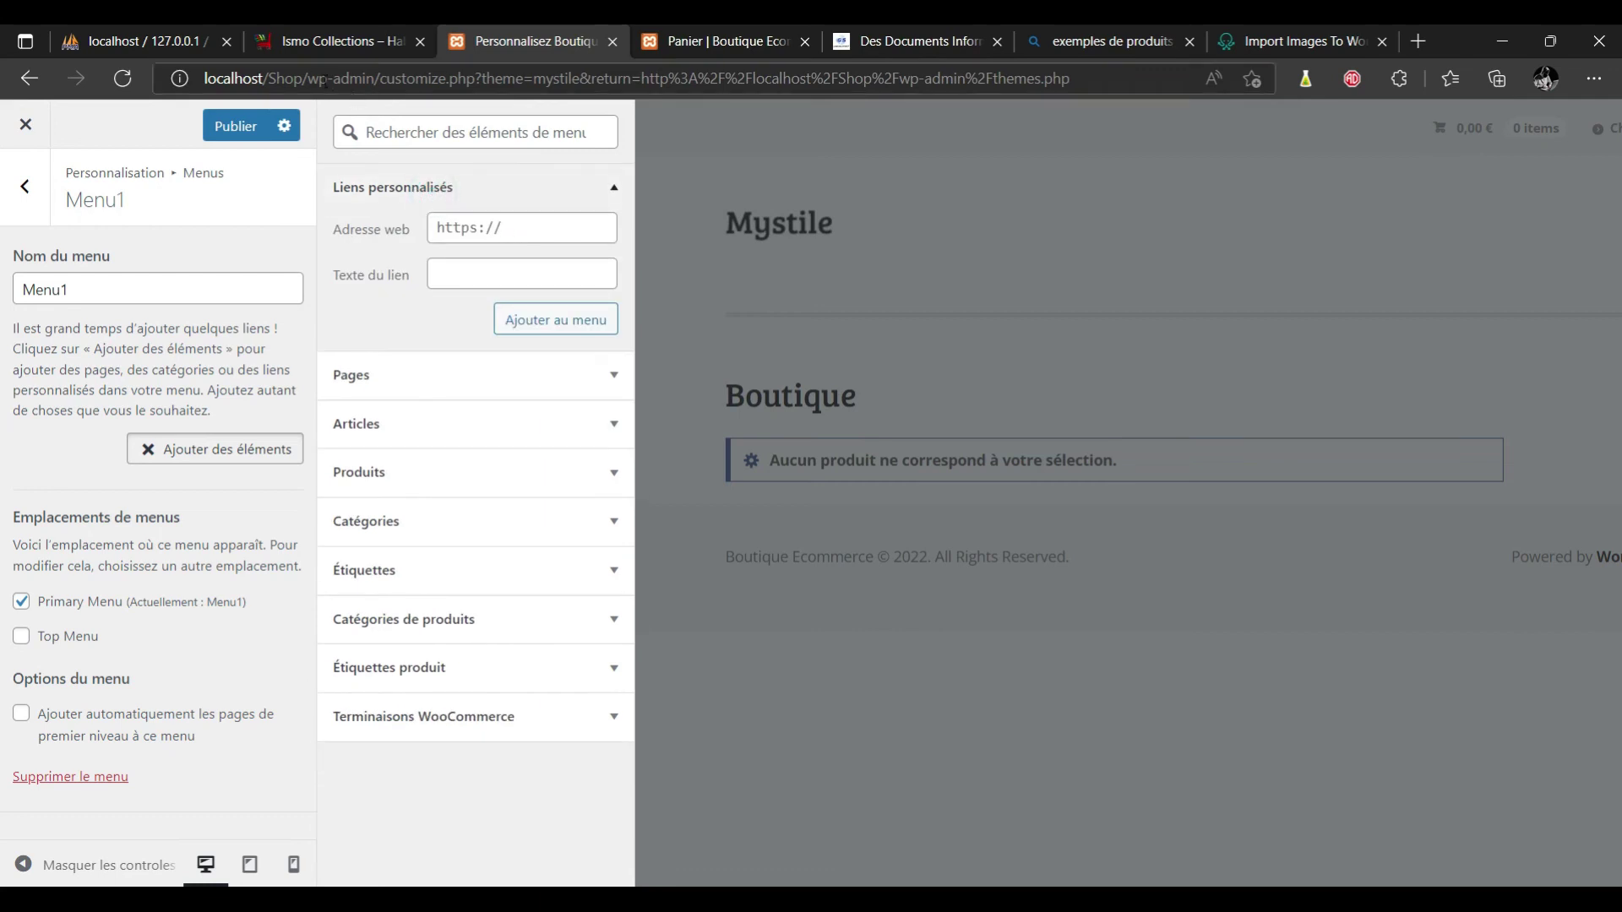
left_click_drag(306, 81, 164, 84)
key("ctrl+c")
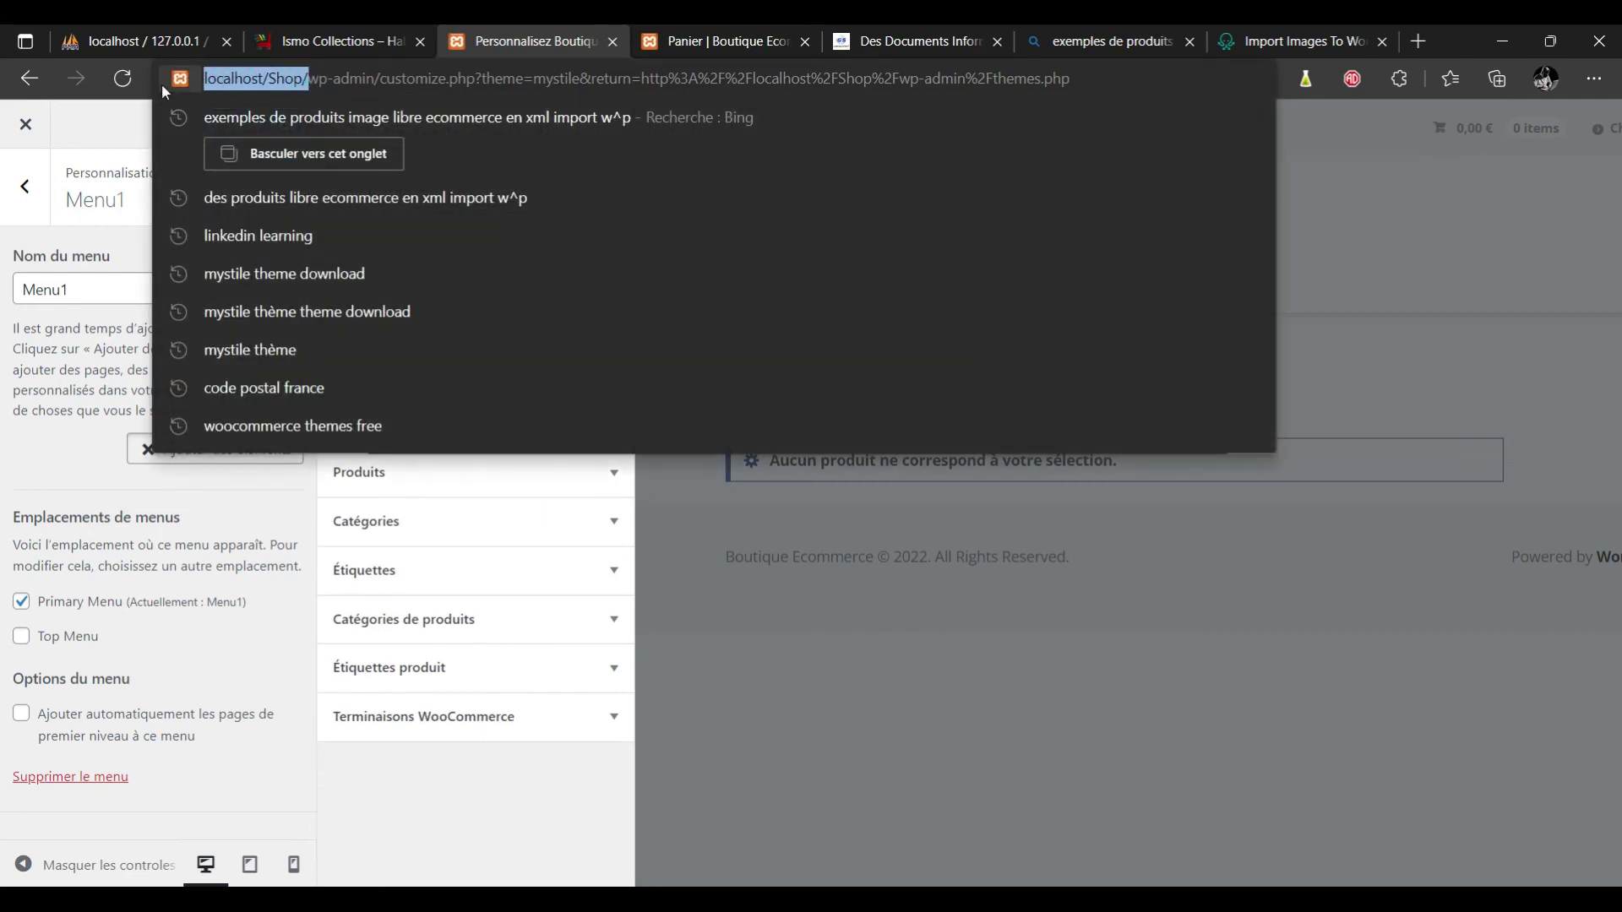
left_click(696, 29)
left_click(505, 43)
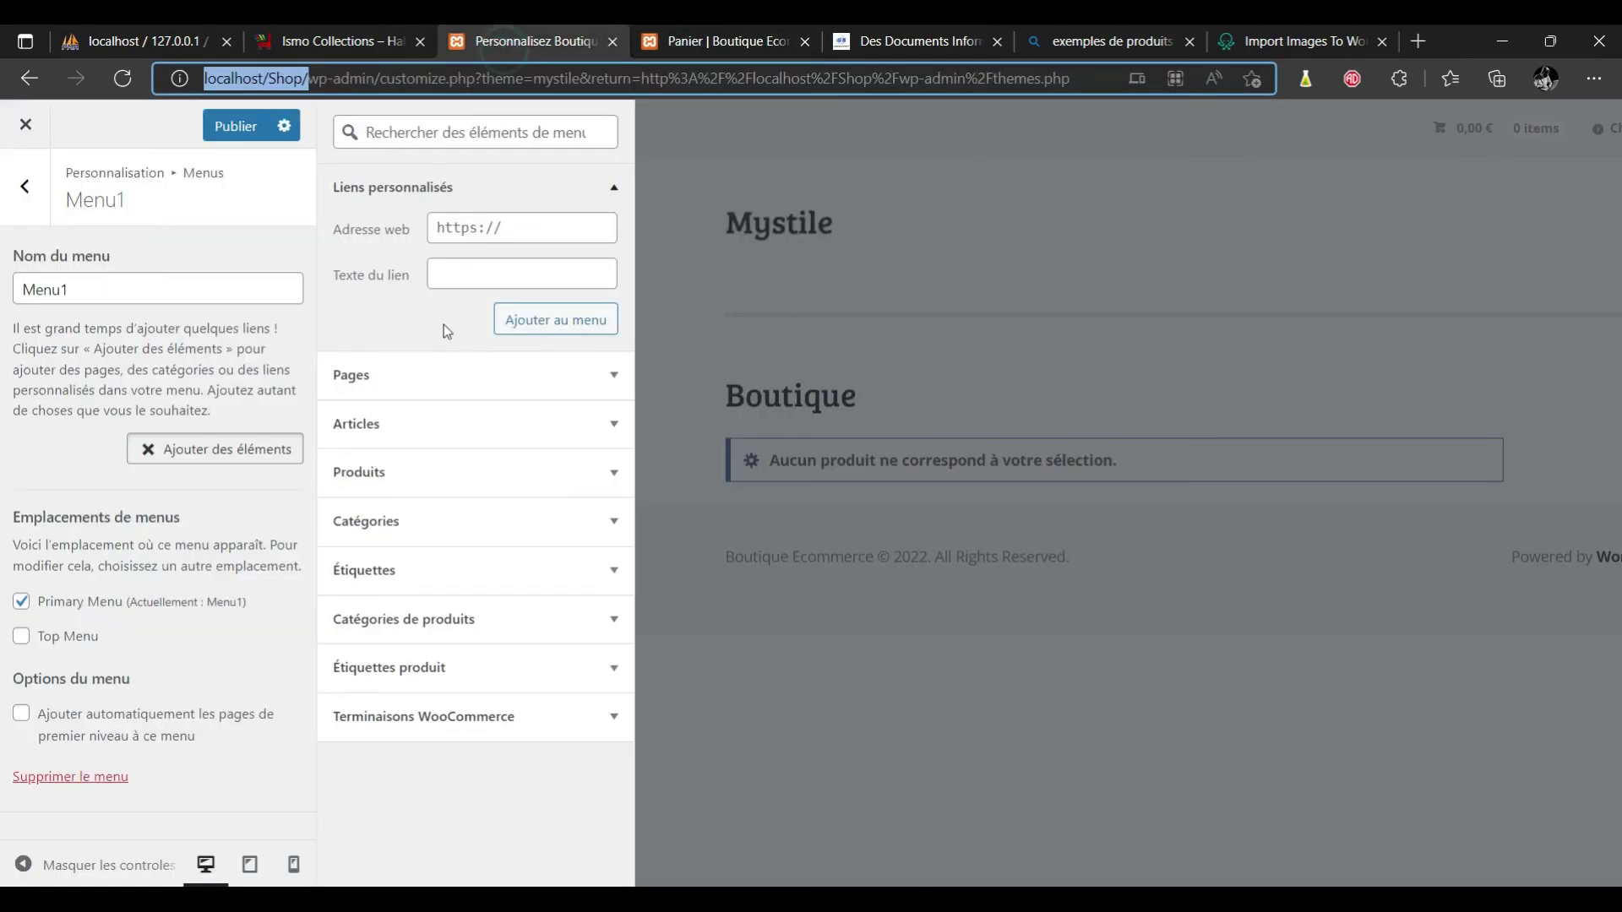
left_click(530, 226)
key("ctrl+v")
left_click(460, 273)
type("Accue")
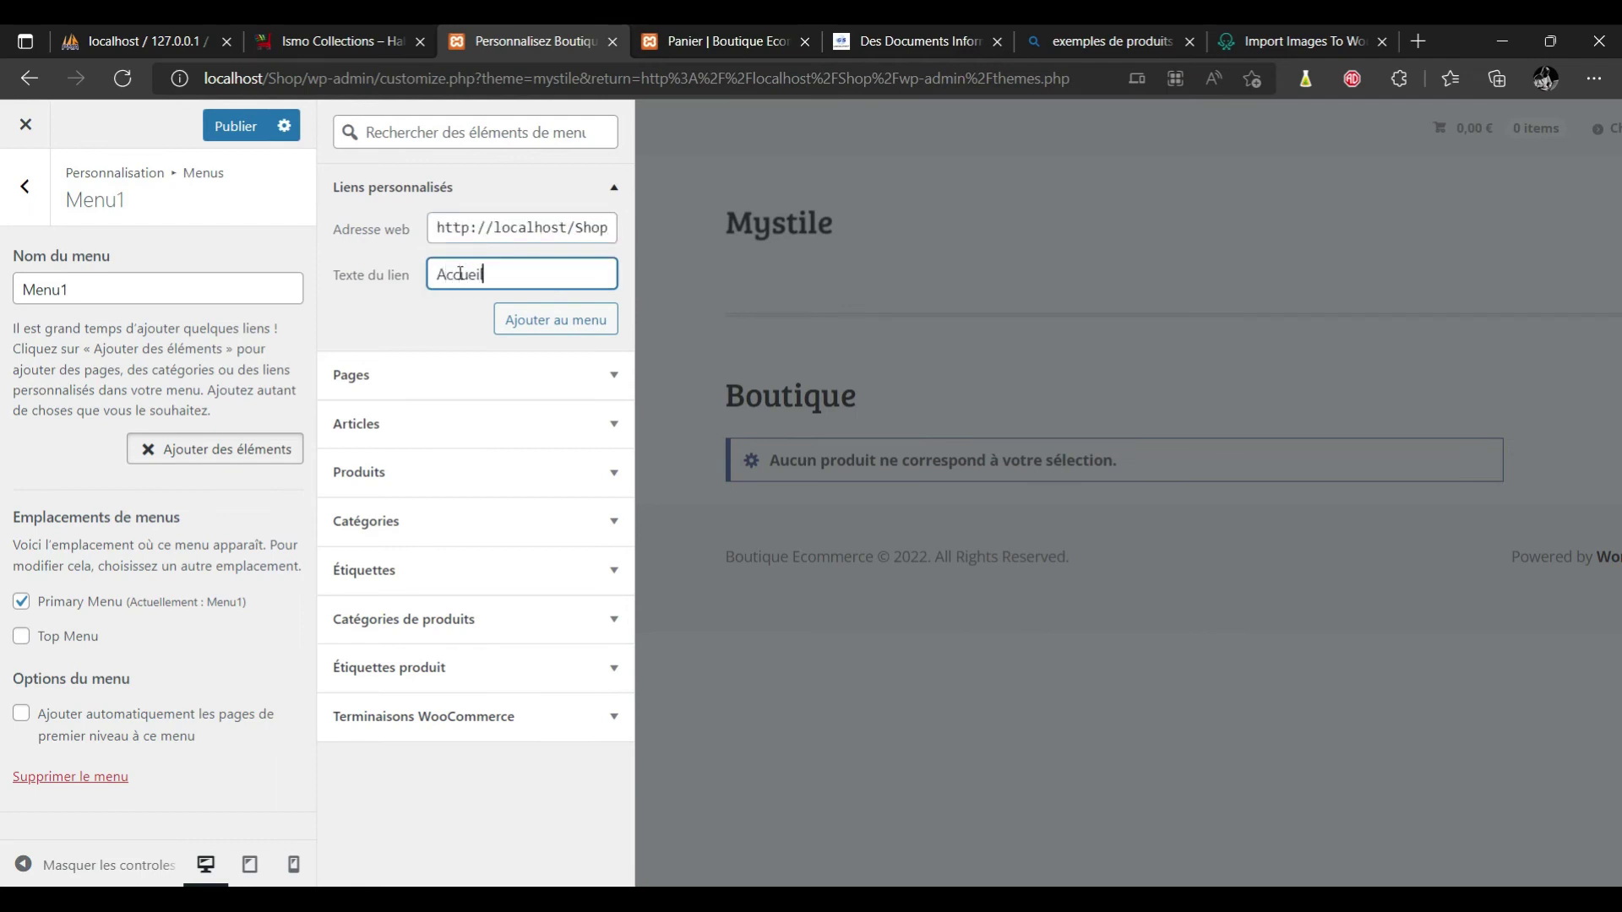
left_click(577, 320)
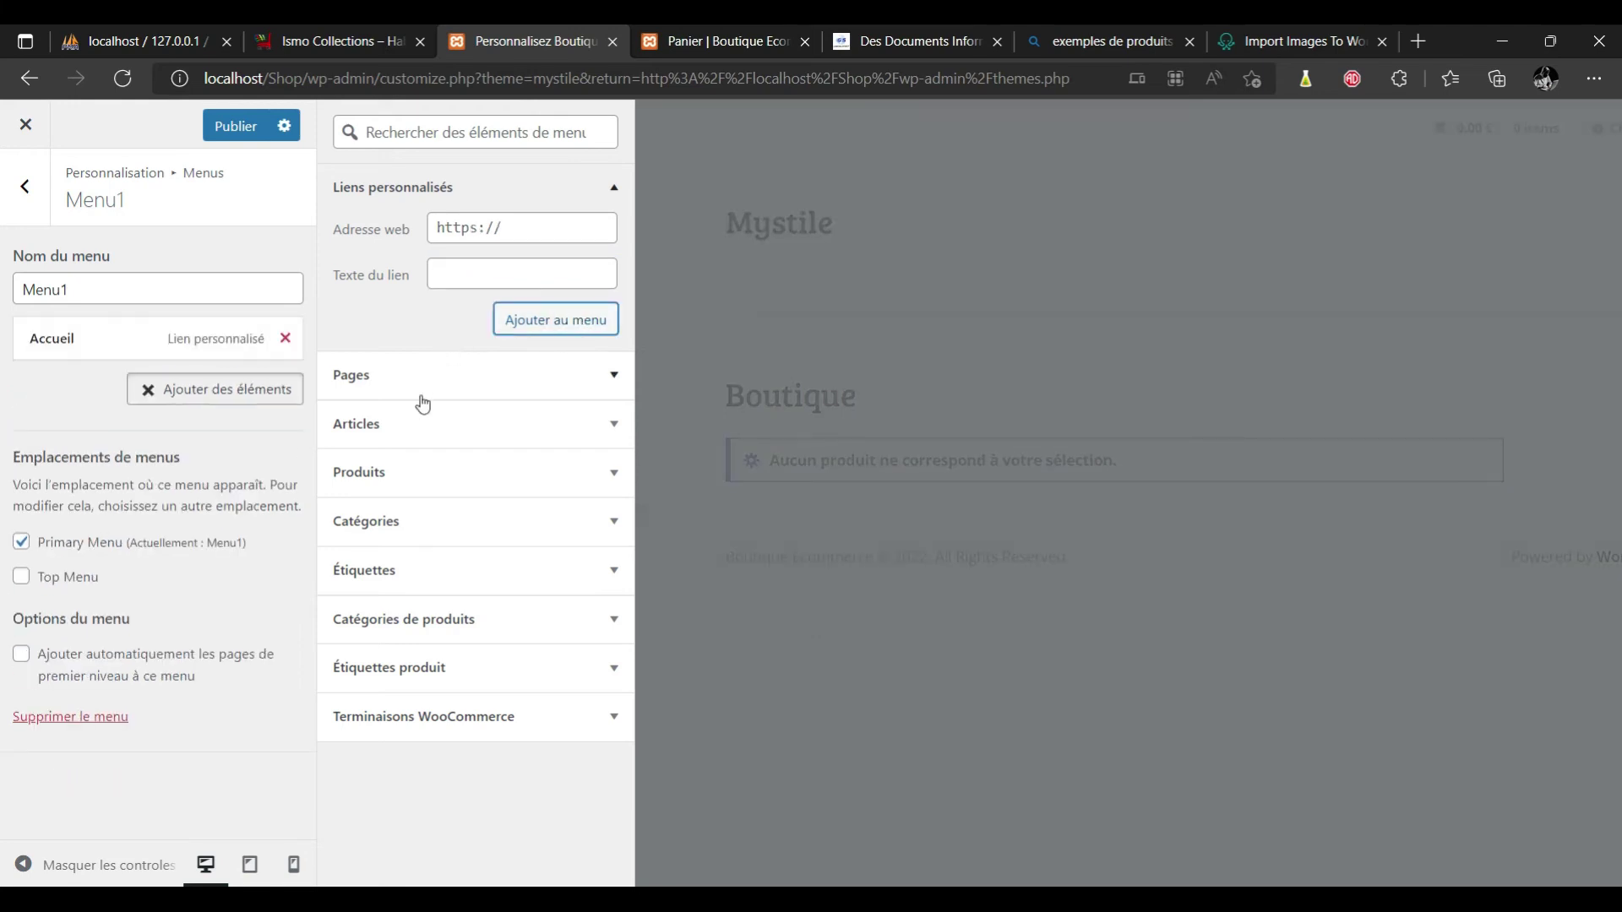
Add the Boutique, Blog, Mon compte, Commande, Panier and Contact pages to Menu1.
left_click(471, 375)
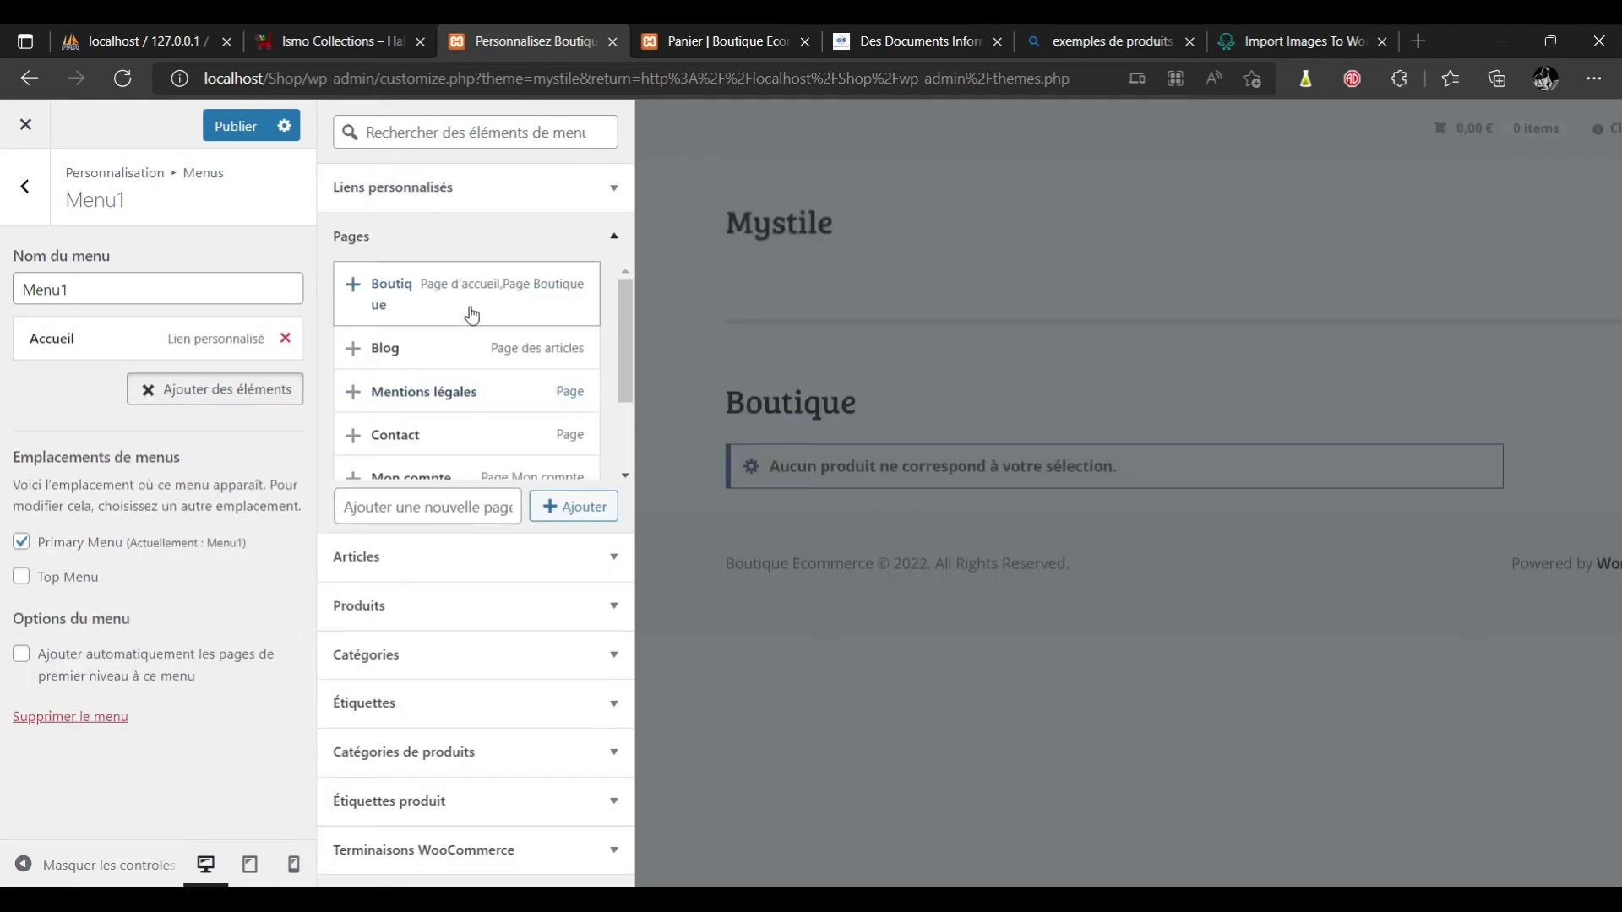
left_click(469, 304)
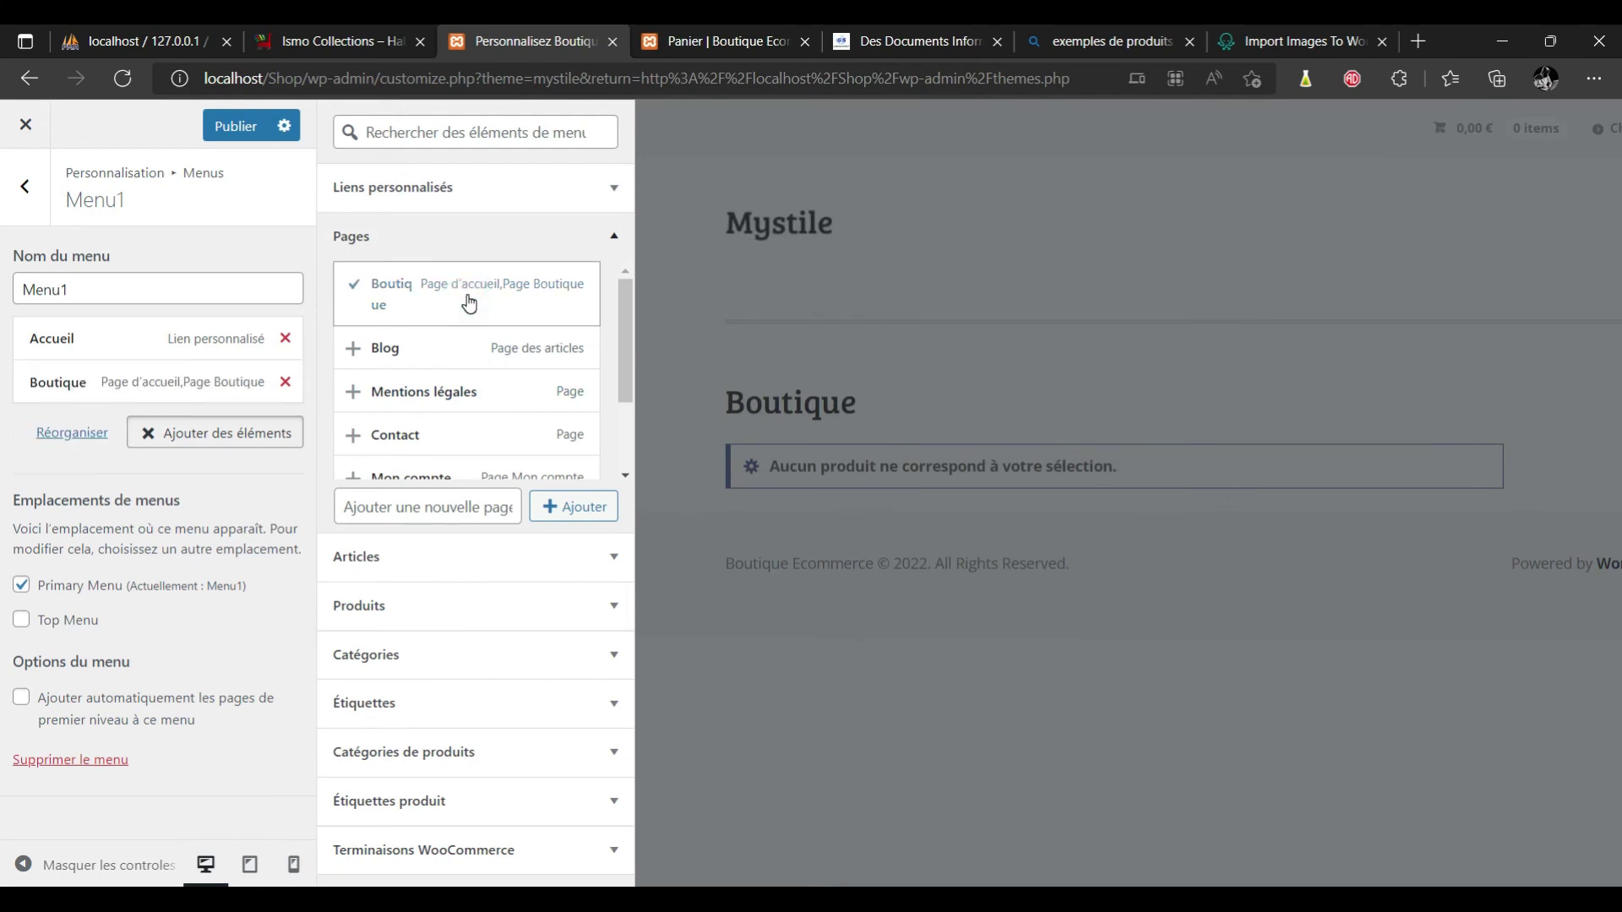
left_click(444, 347)
left_click_drag(630, 334, 631, 402)
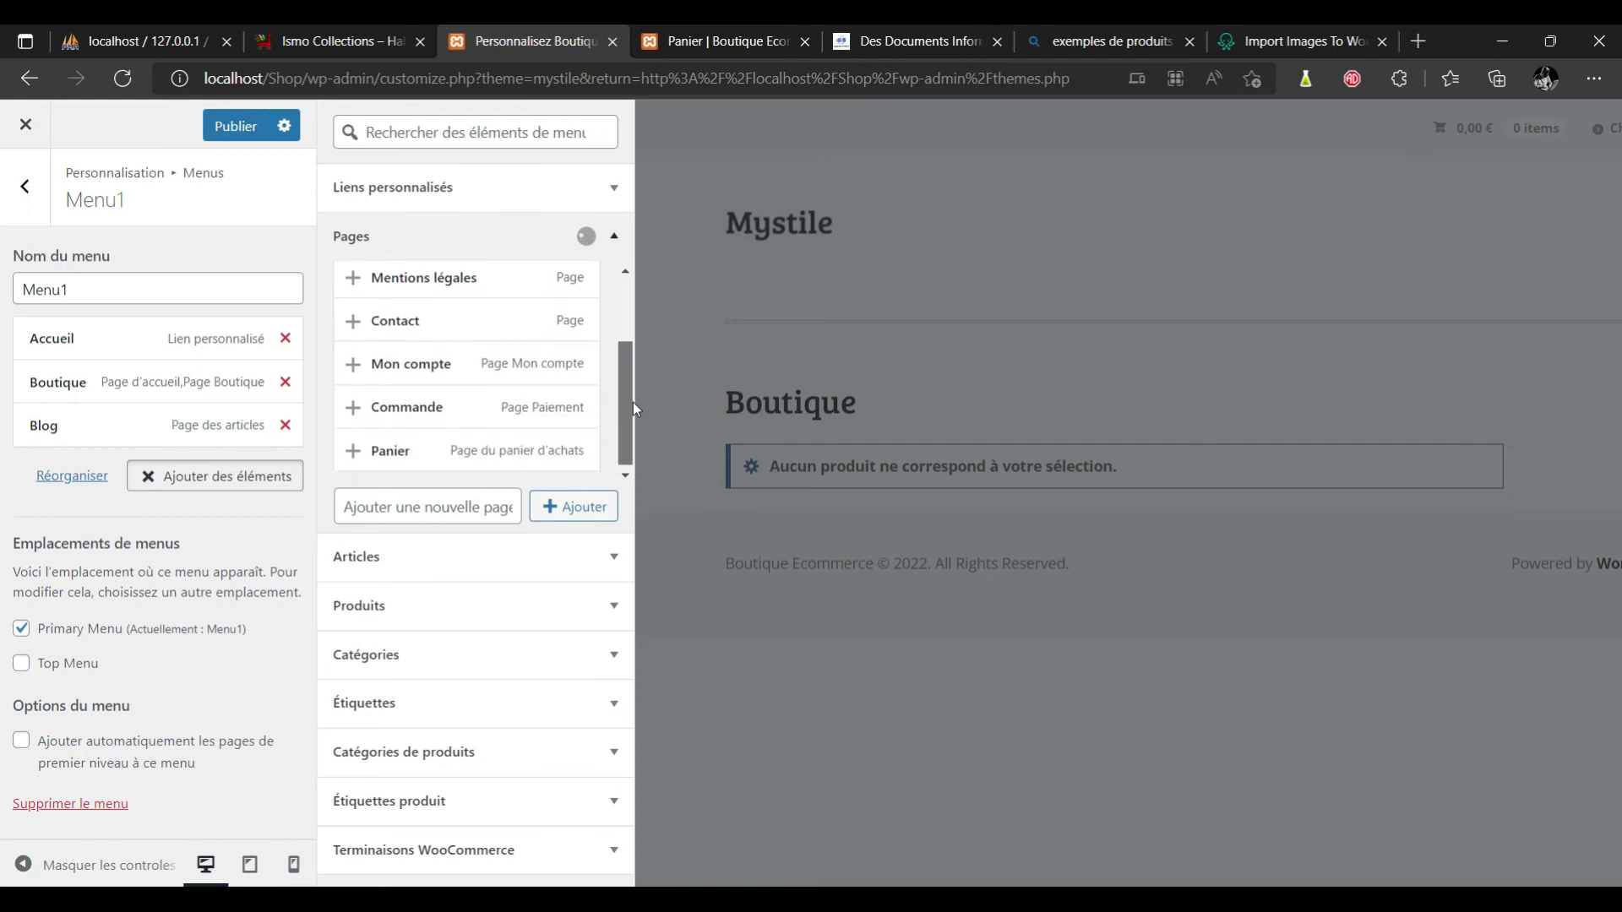
left_click(471, 362)
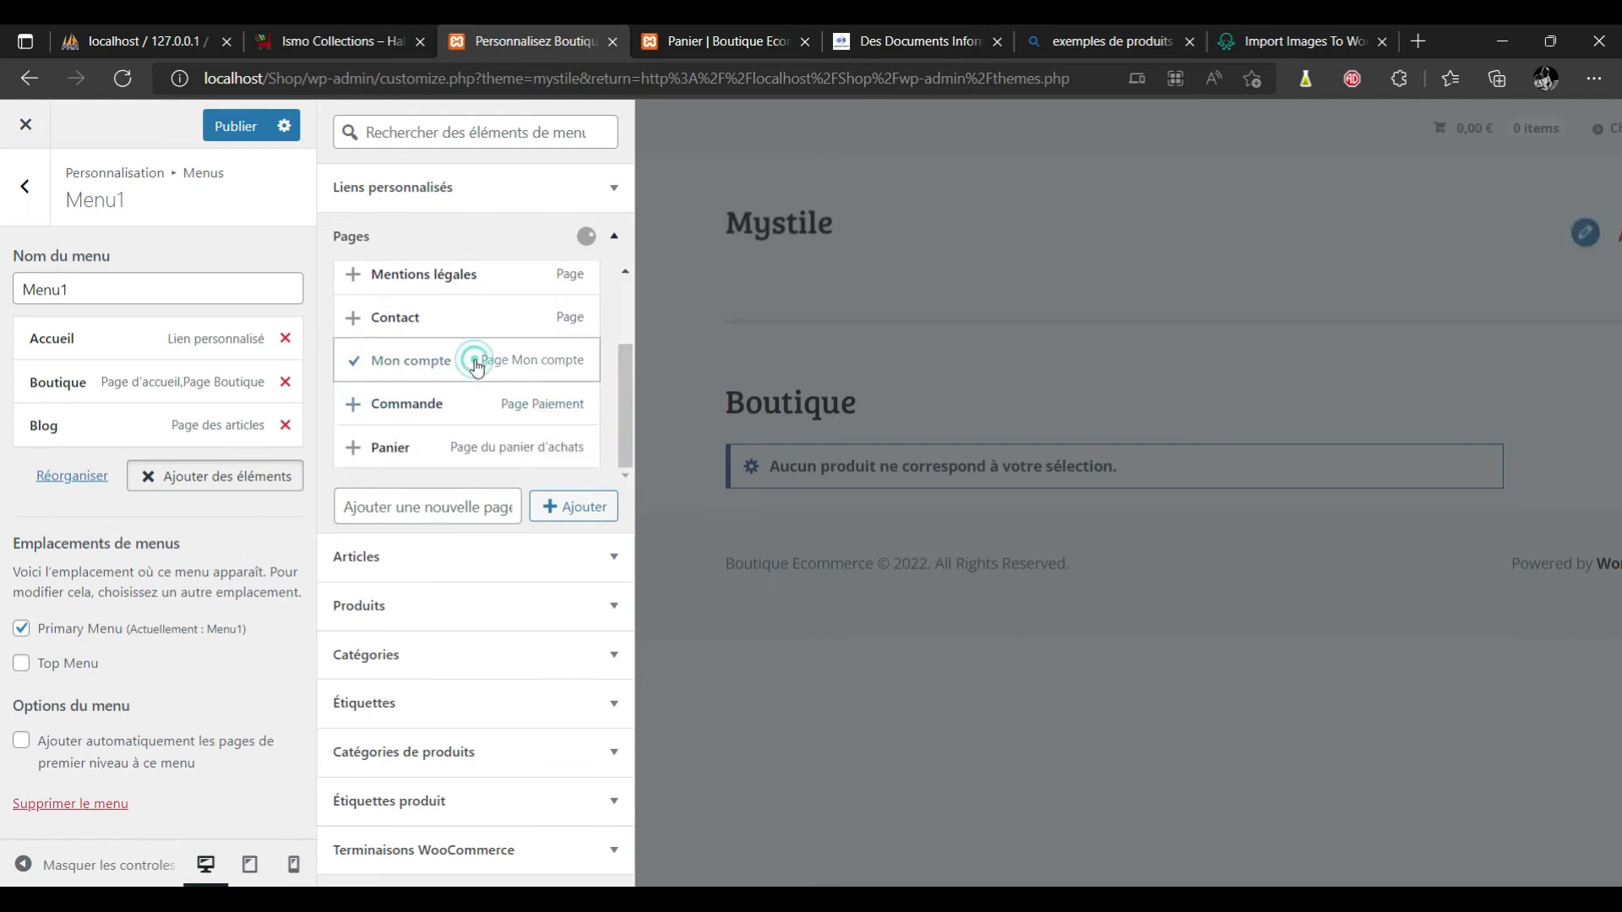
left_click(437, 405)
left_click(404, 448)
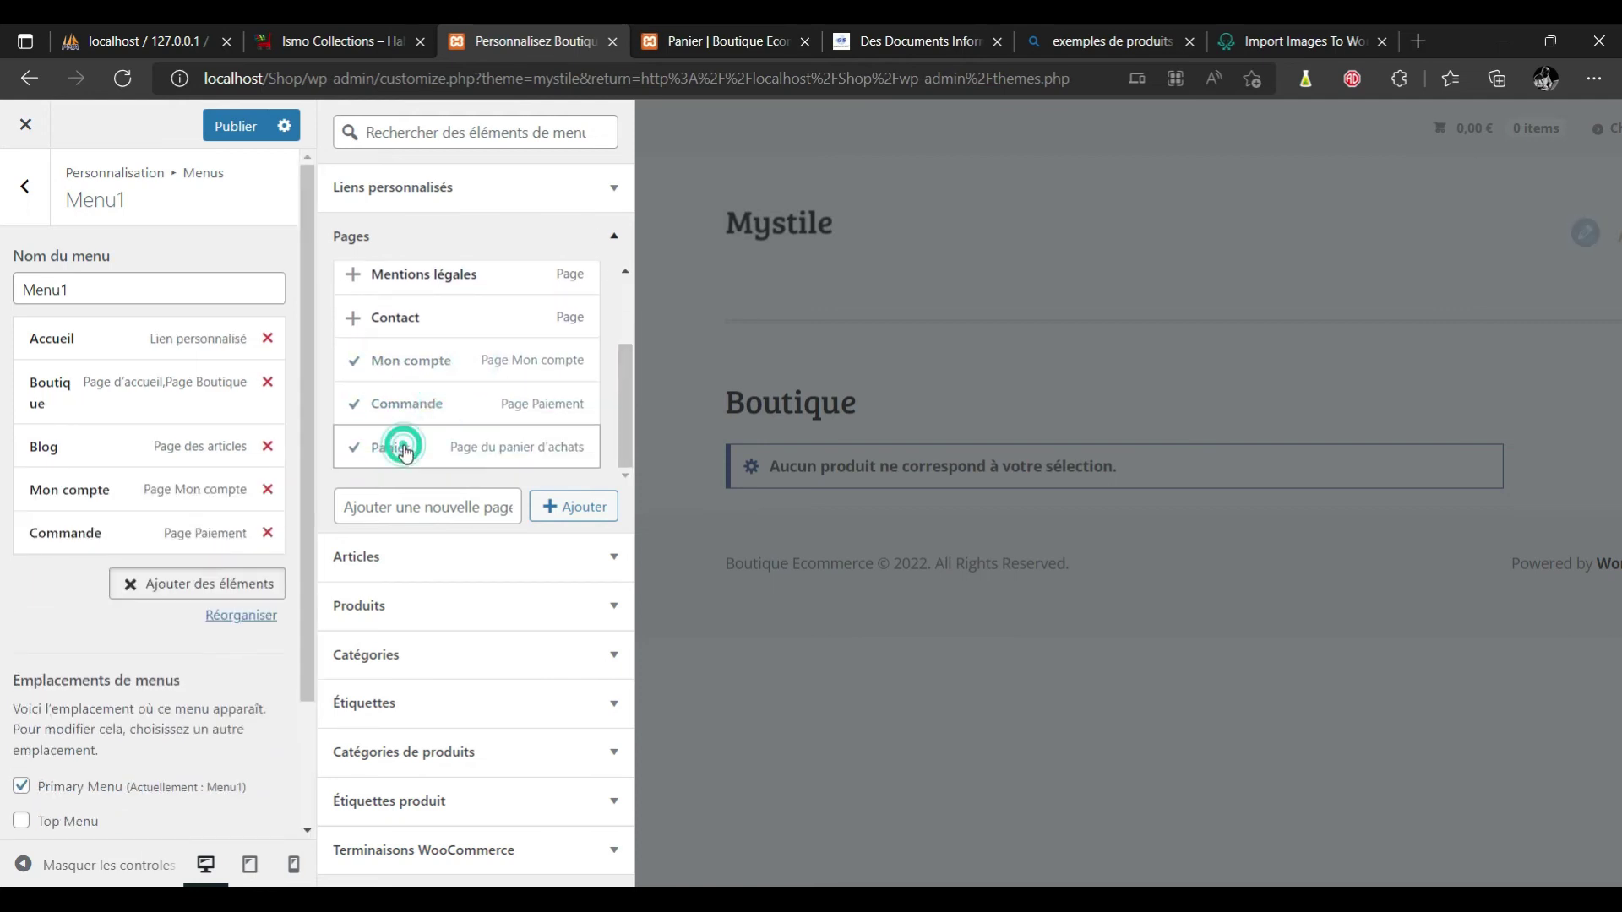
left_click_drag(630, 440, 625, 333)
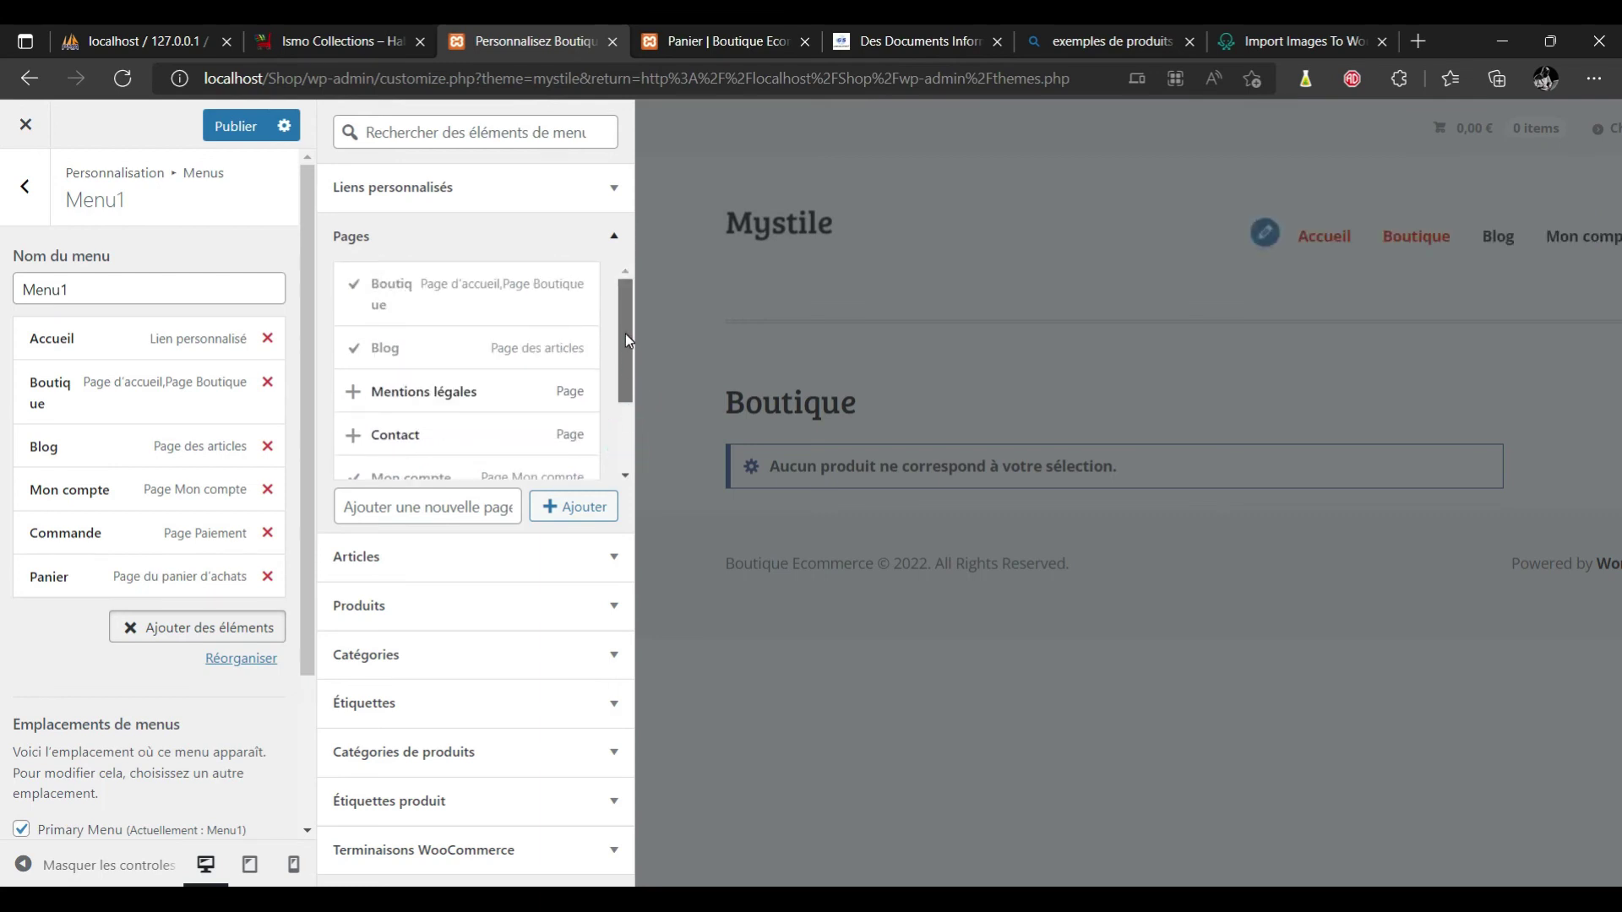
left_click(501, 440)
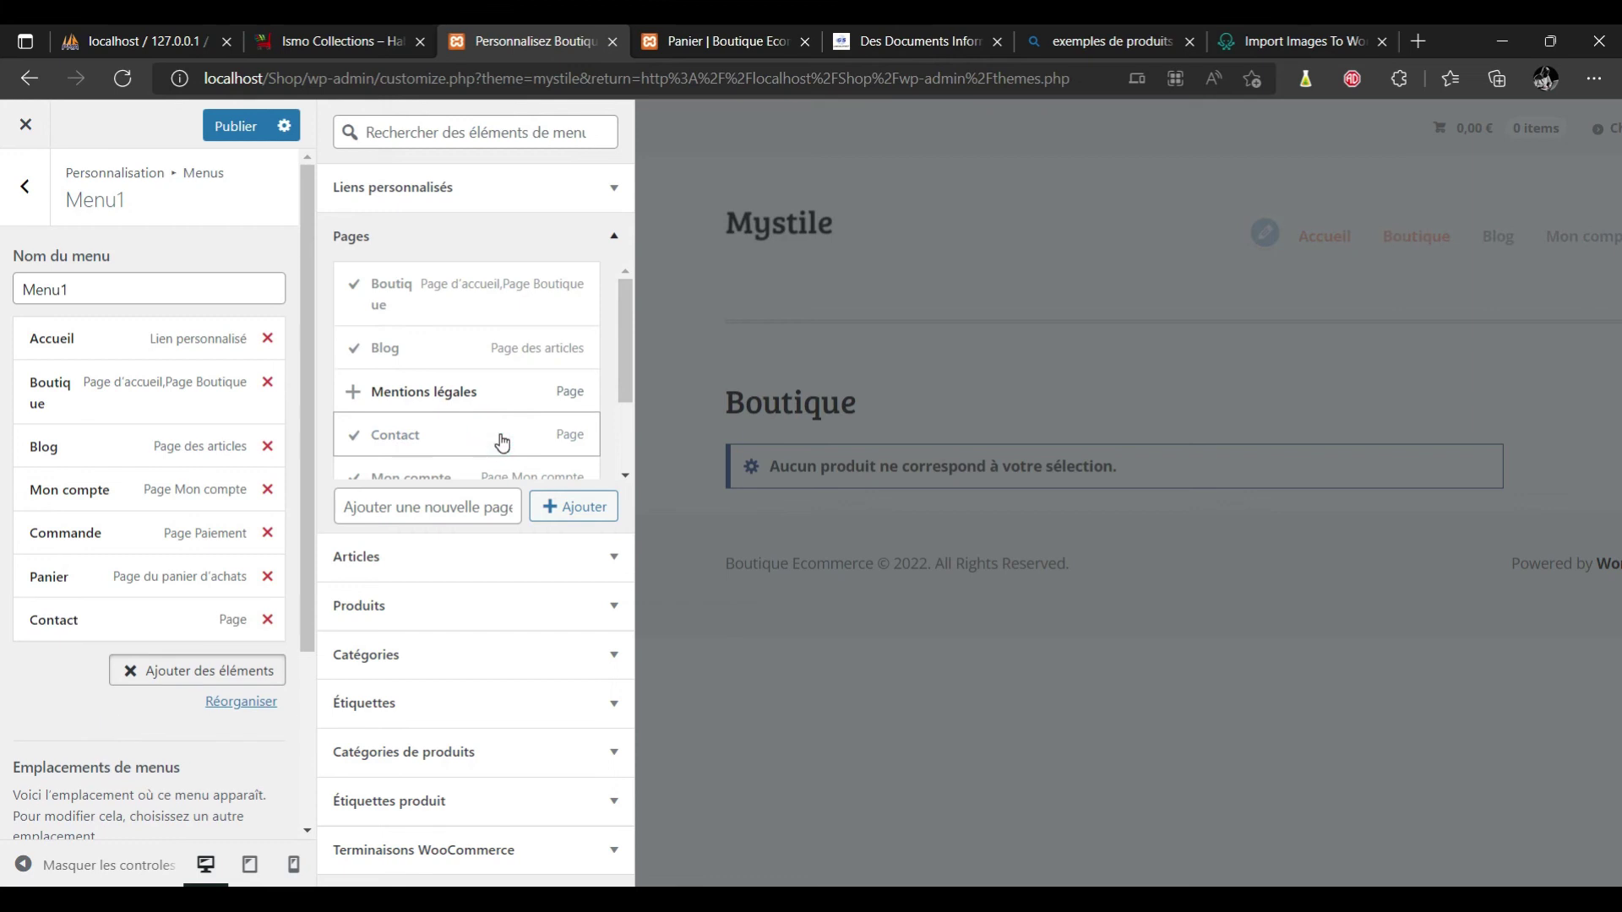
left_click_drag(627, 319, 628, 205)
Publish Menu1 and return to the menus list.
left_click(583, 193)
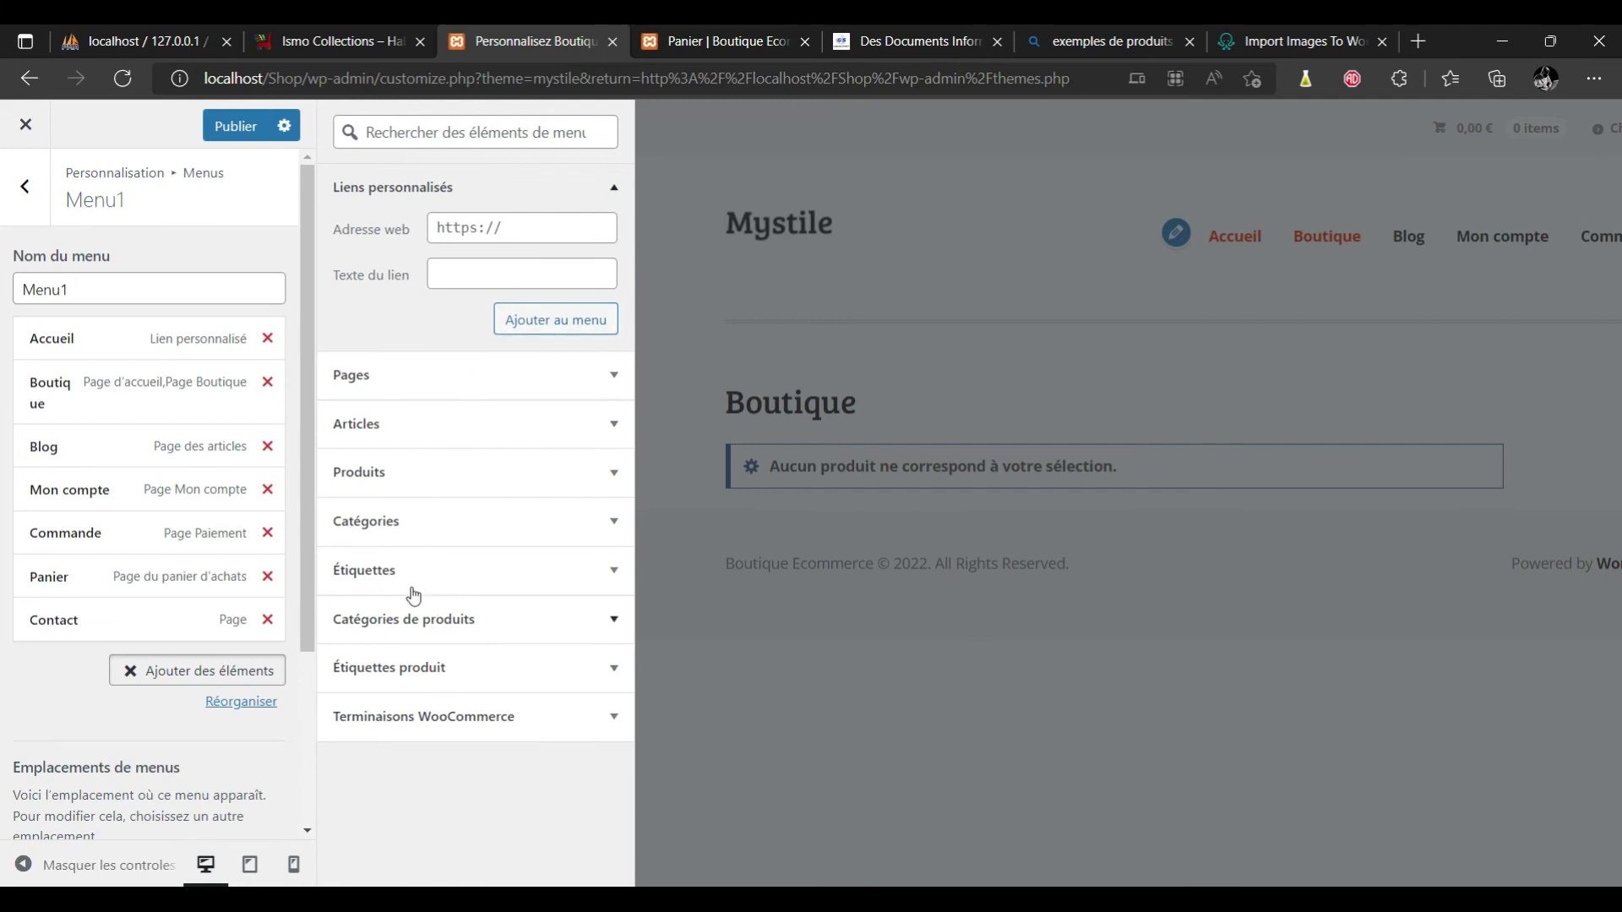
left_click(225, 130)
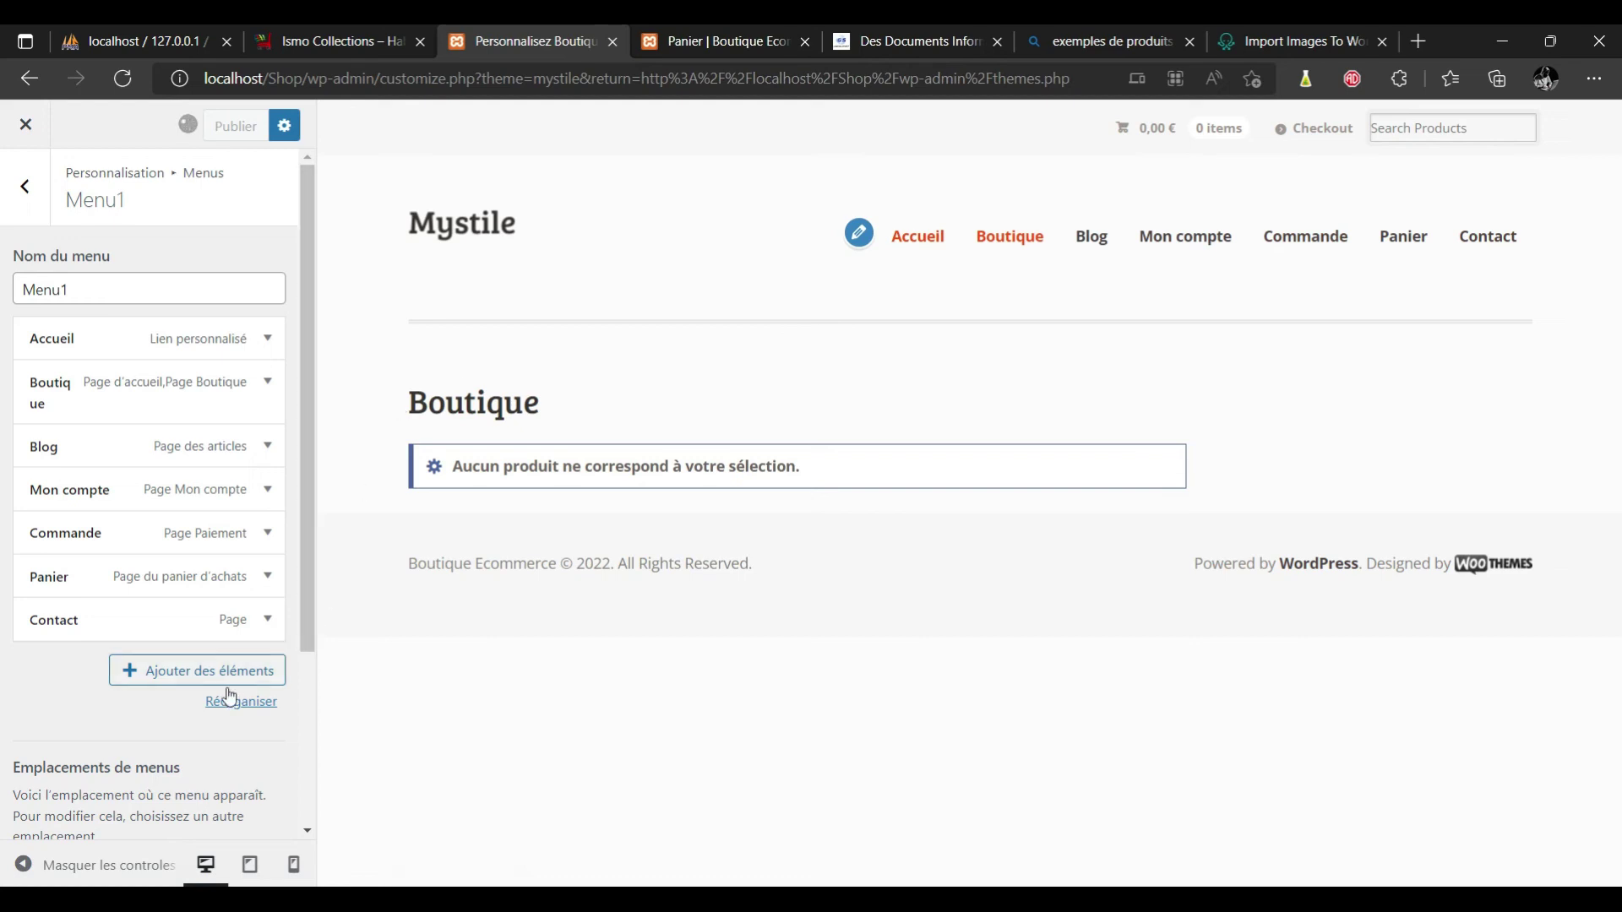
left_click(26, 190)
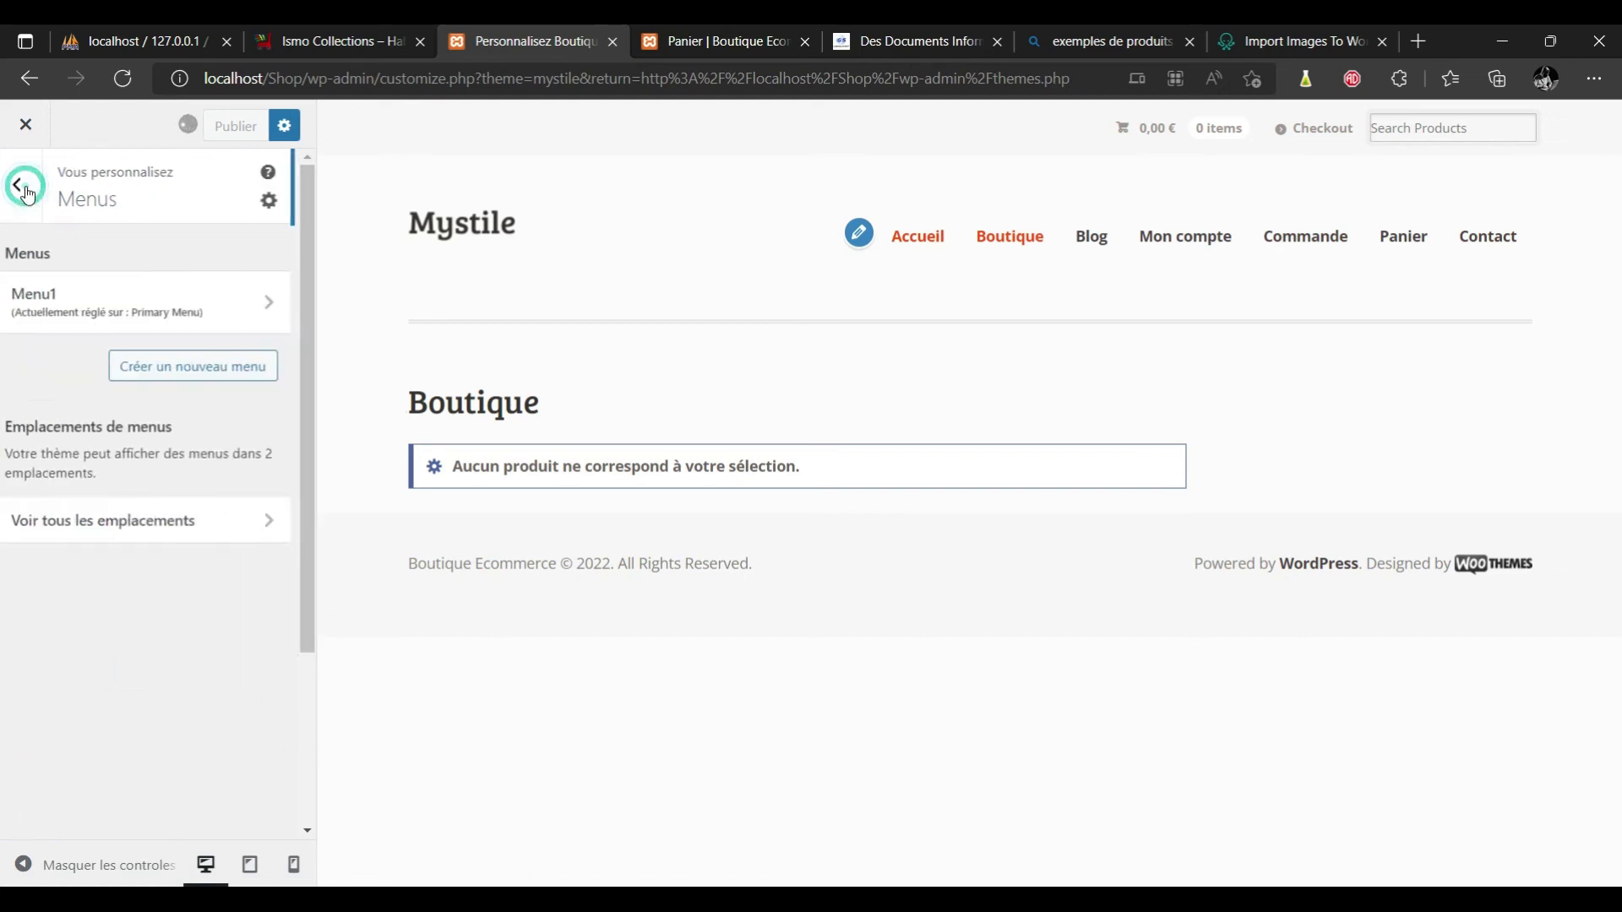
Create a second menu named Menu2 assigned to the Top Menu location.
left_click(211, 366)
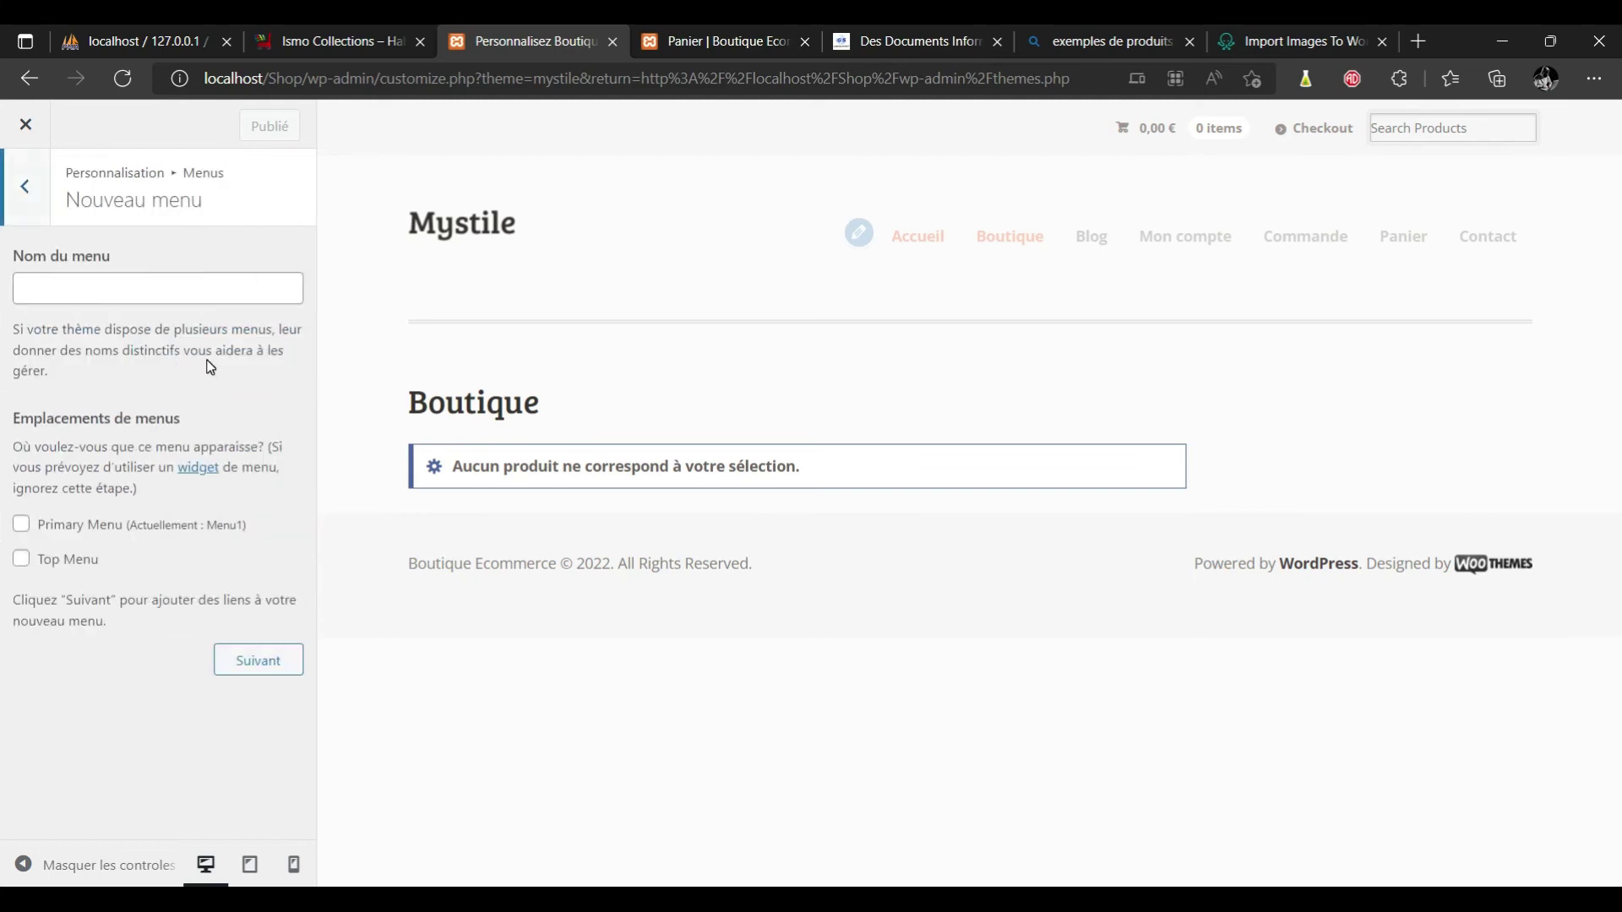
left_click(147, 288)
type("Menu2")
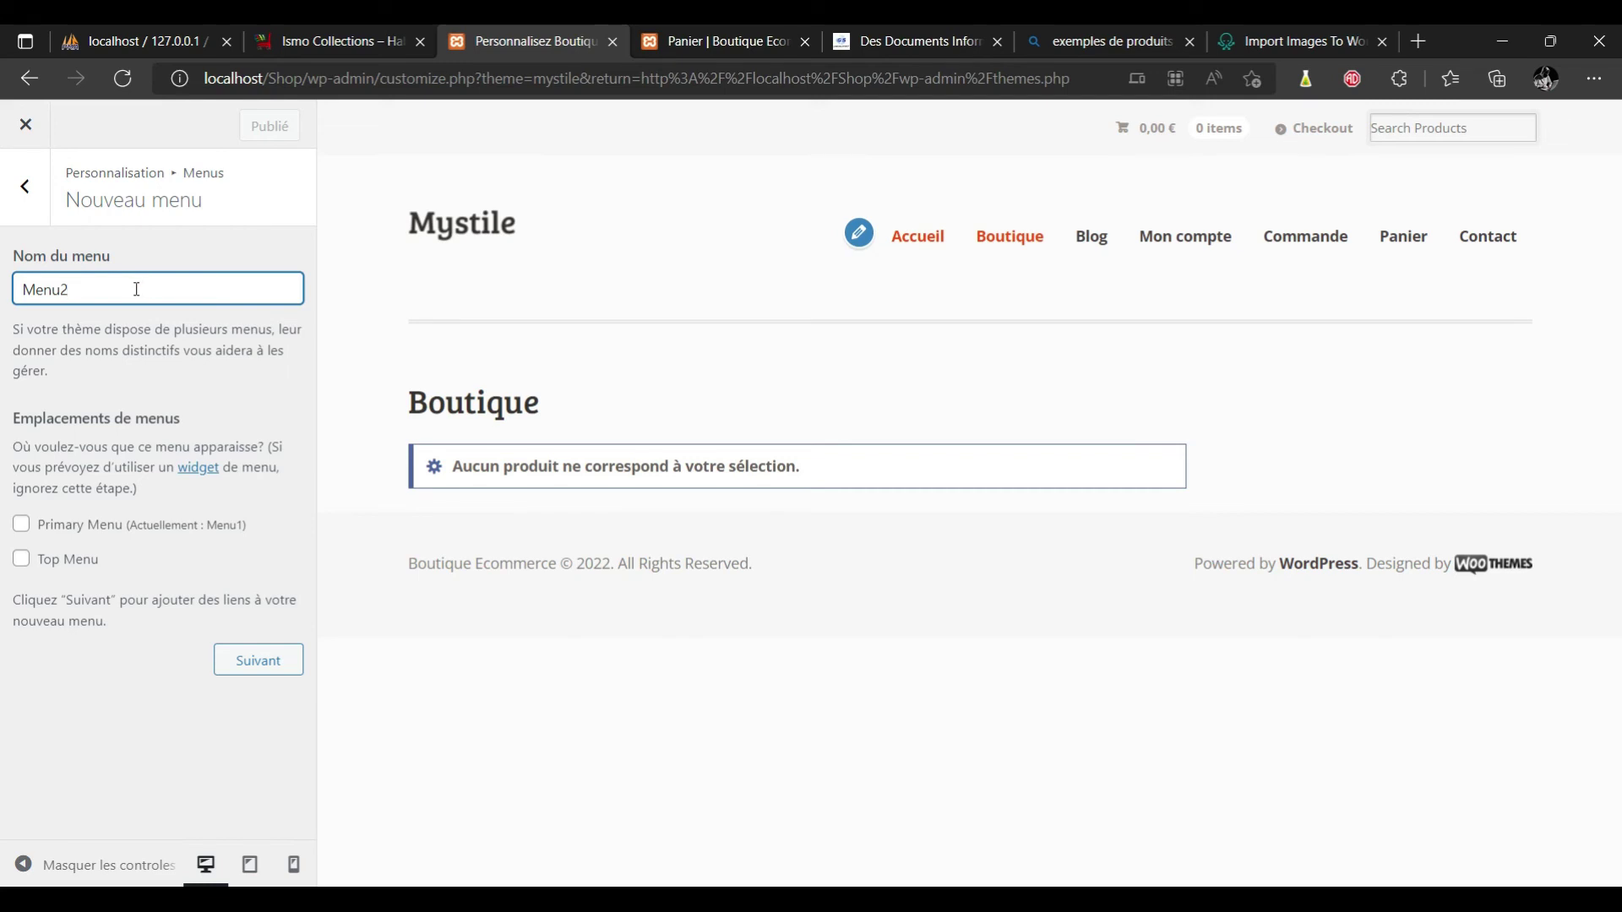
left_click(22, 560)
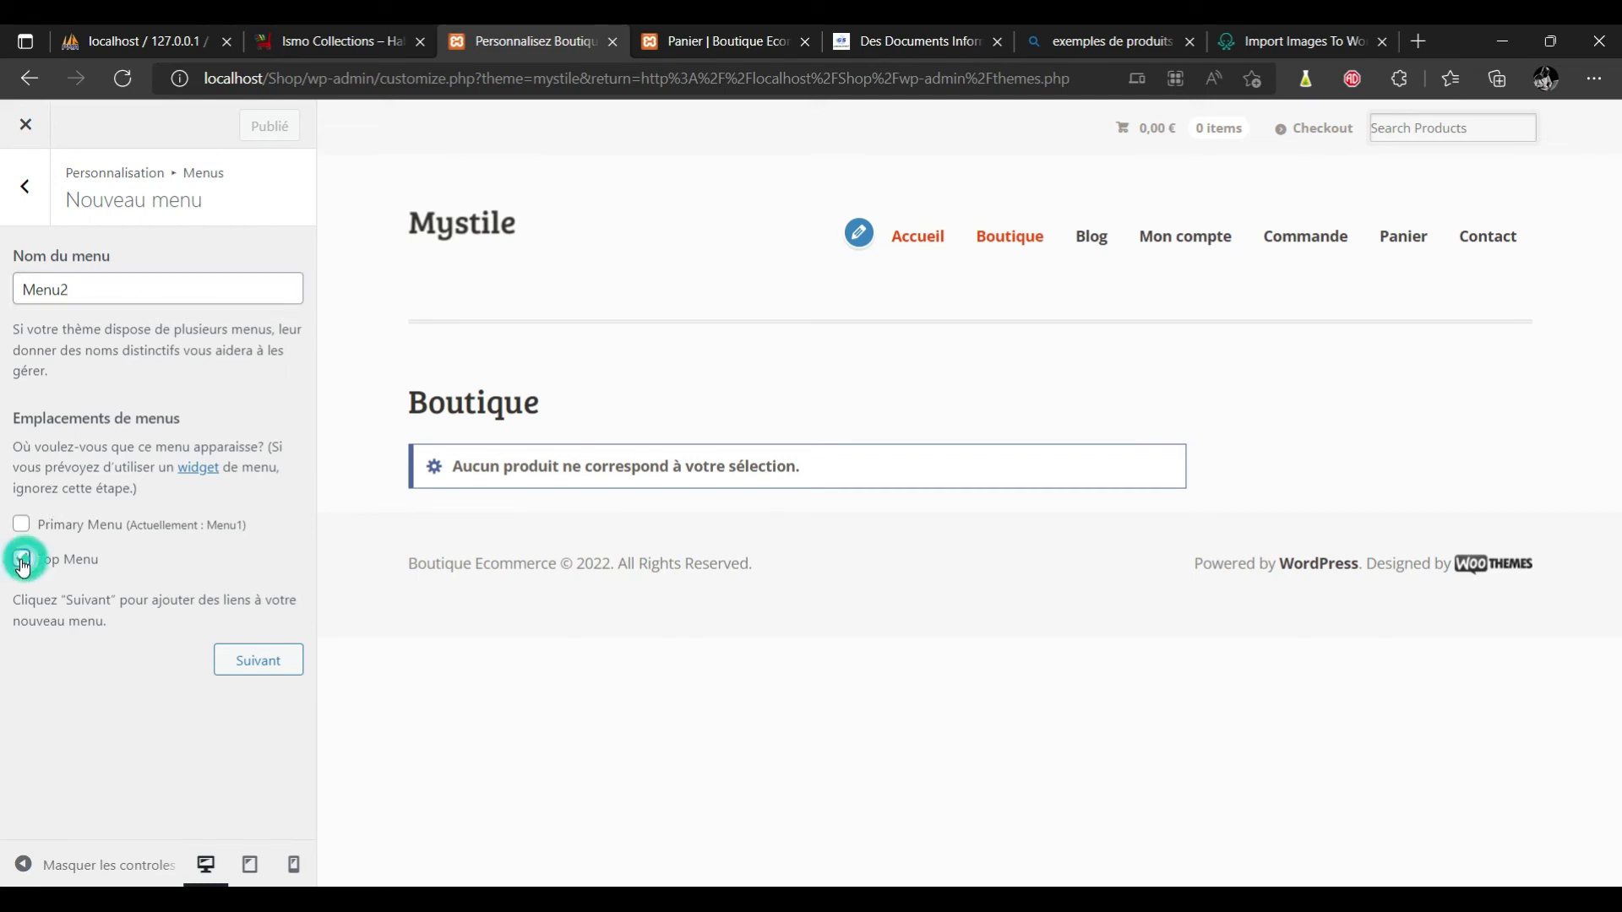
left_click(269, 664)
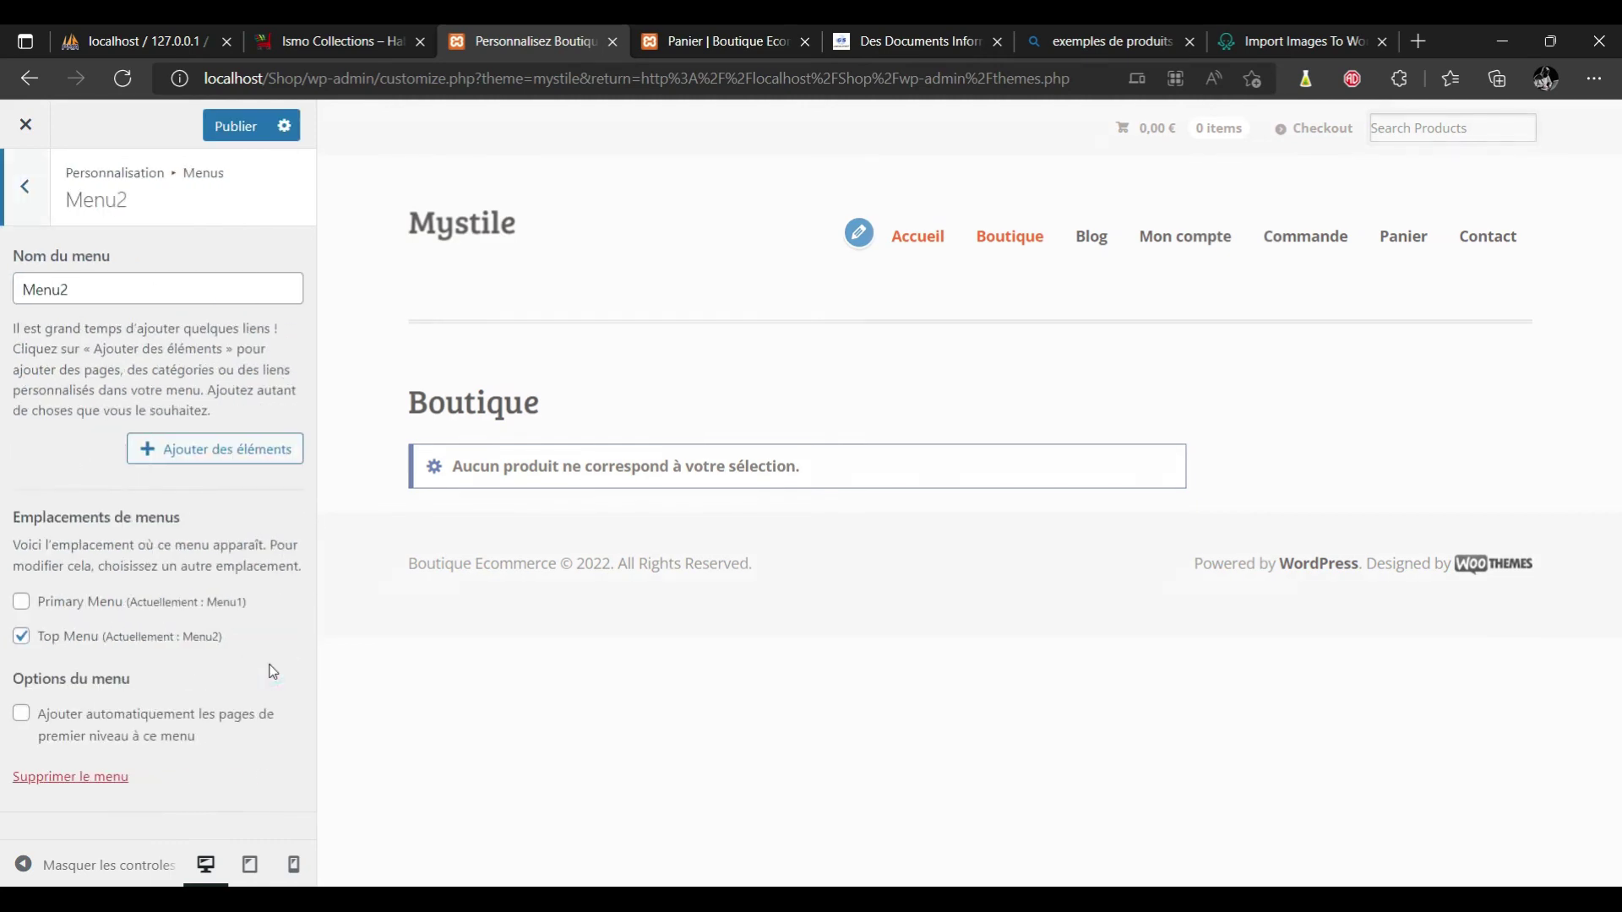
Add the Mentions légales page to Menu2, publish it, and return to the main Customizer panel.
left_click(246, 448)
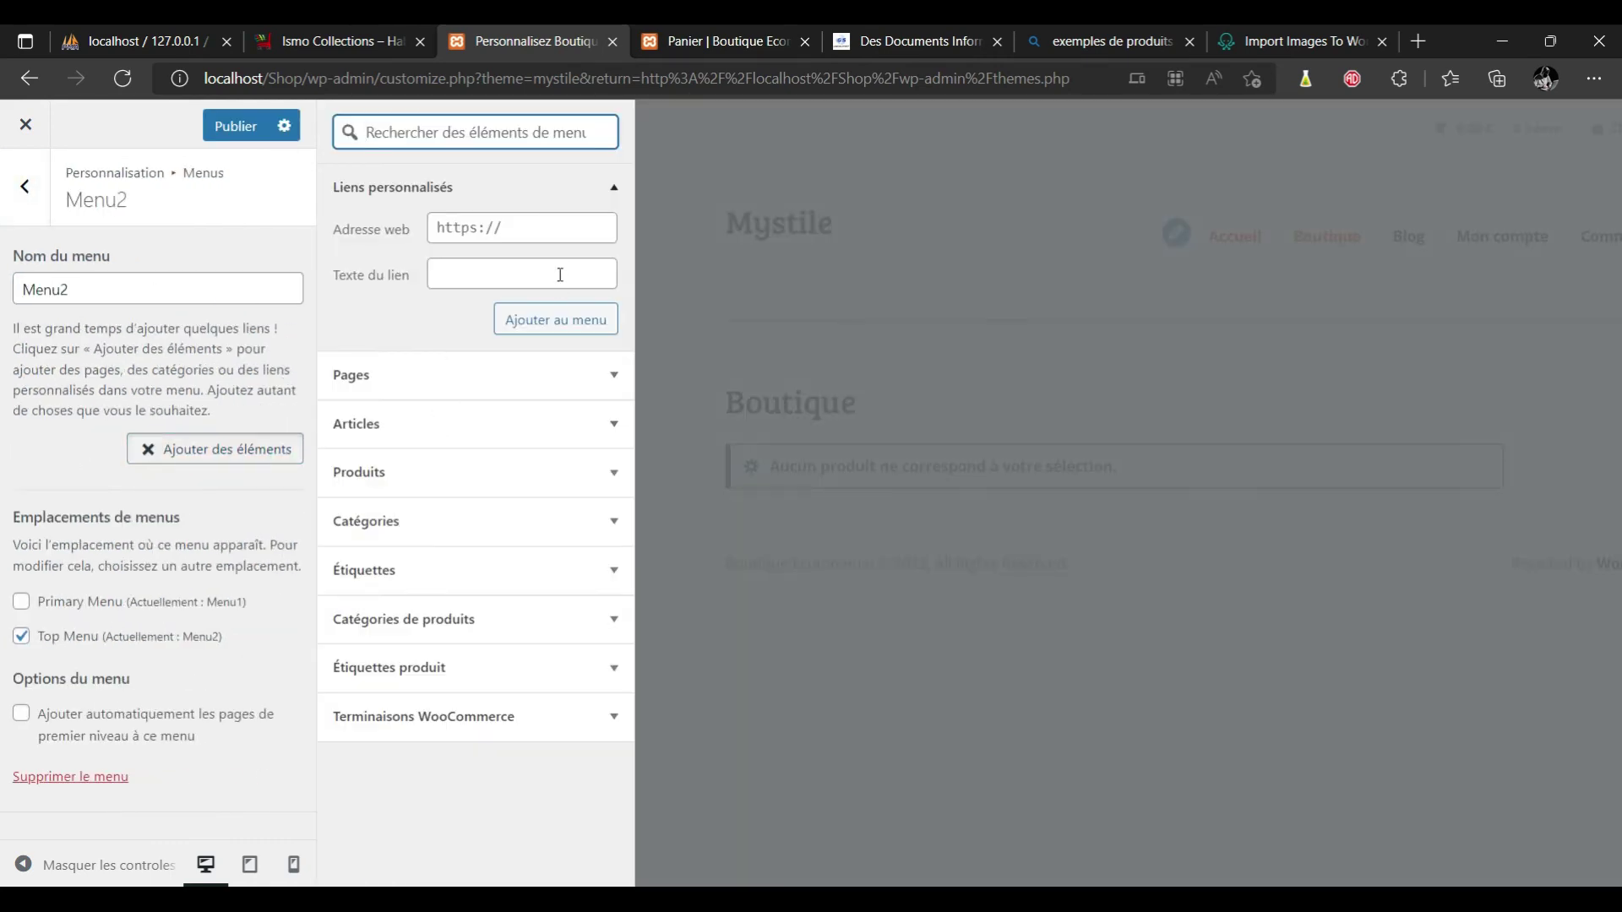
left_click(465, 375)
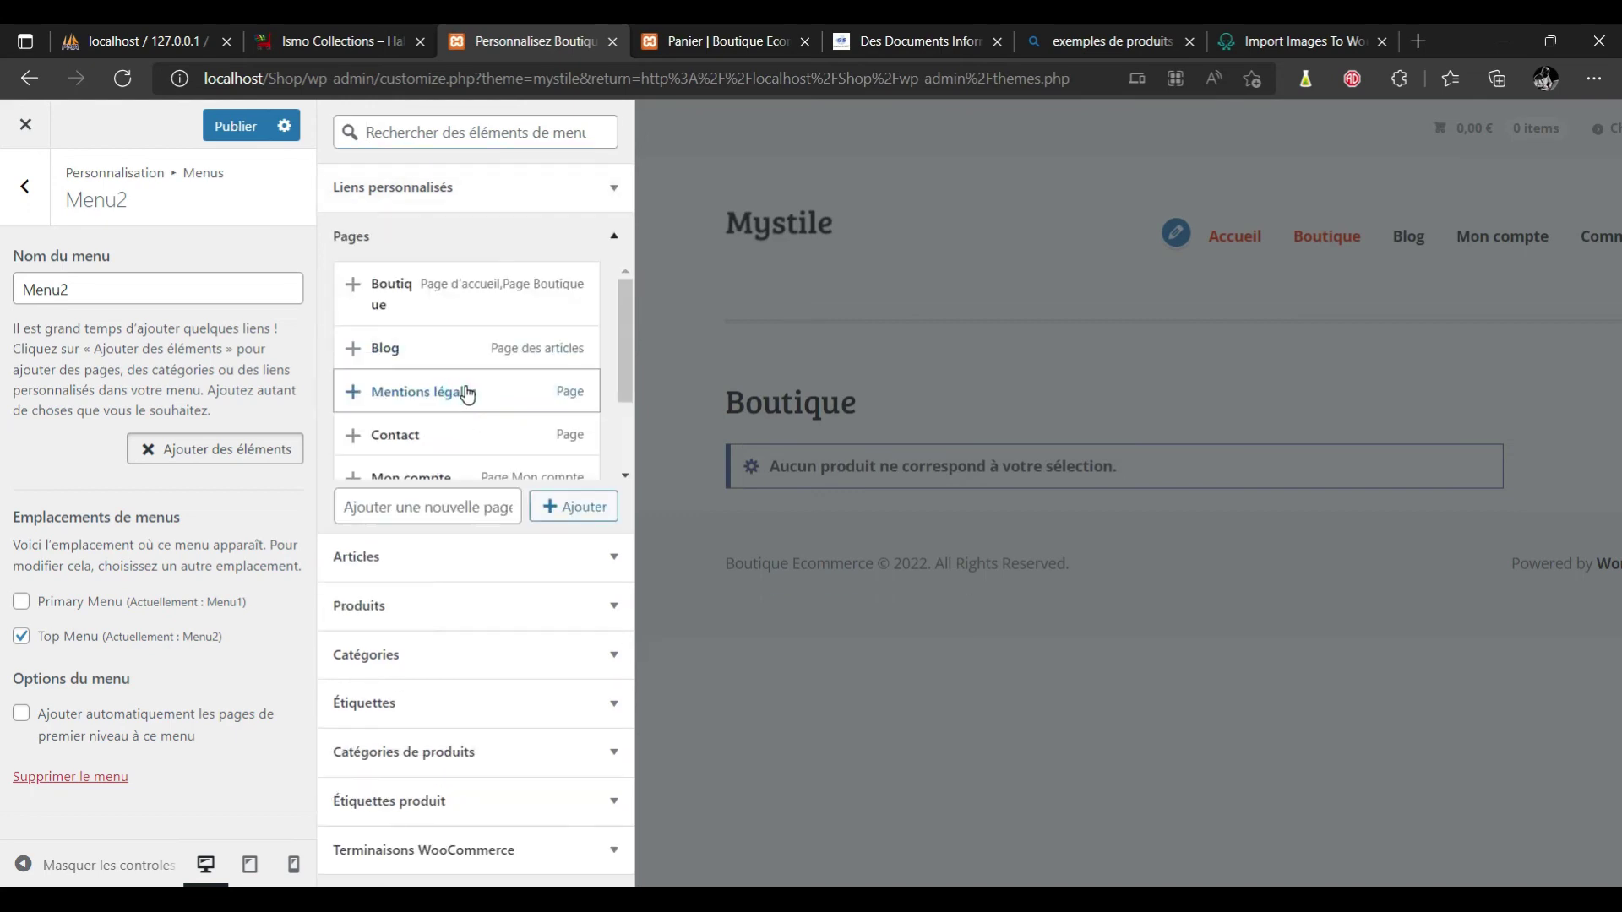
left_click(494, 397)
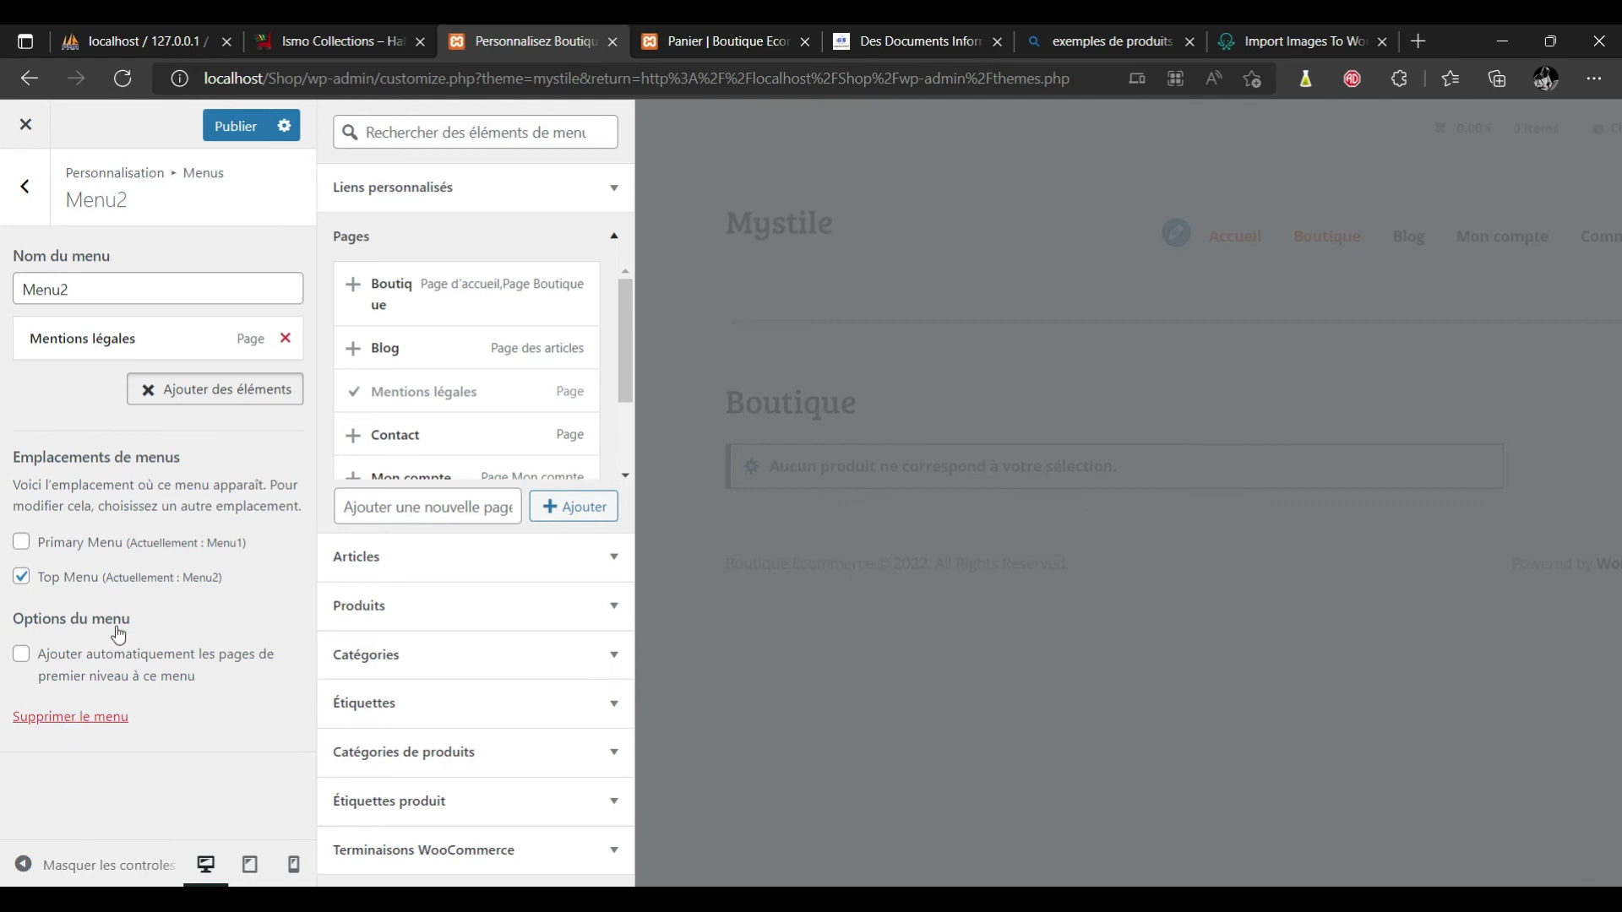
left_click(225, 127)
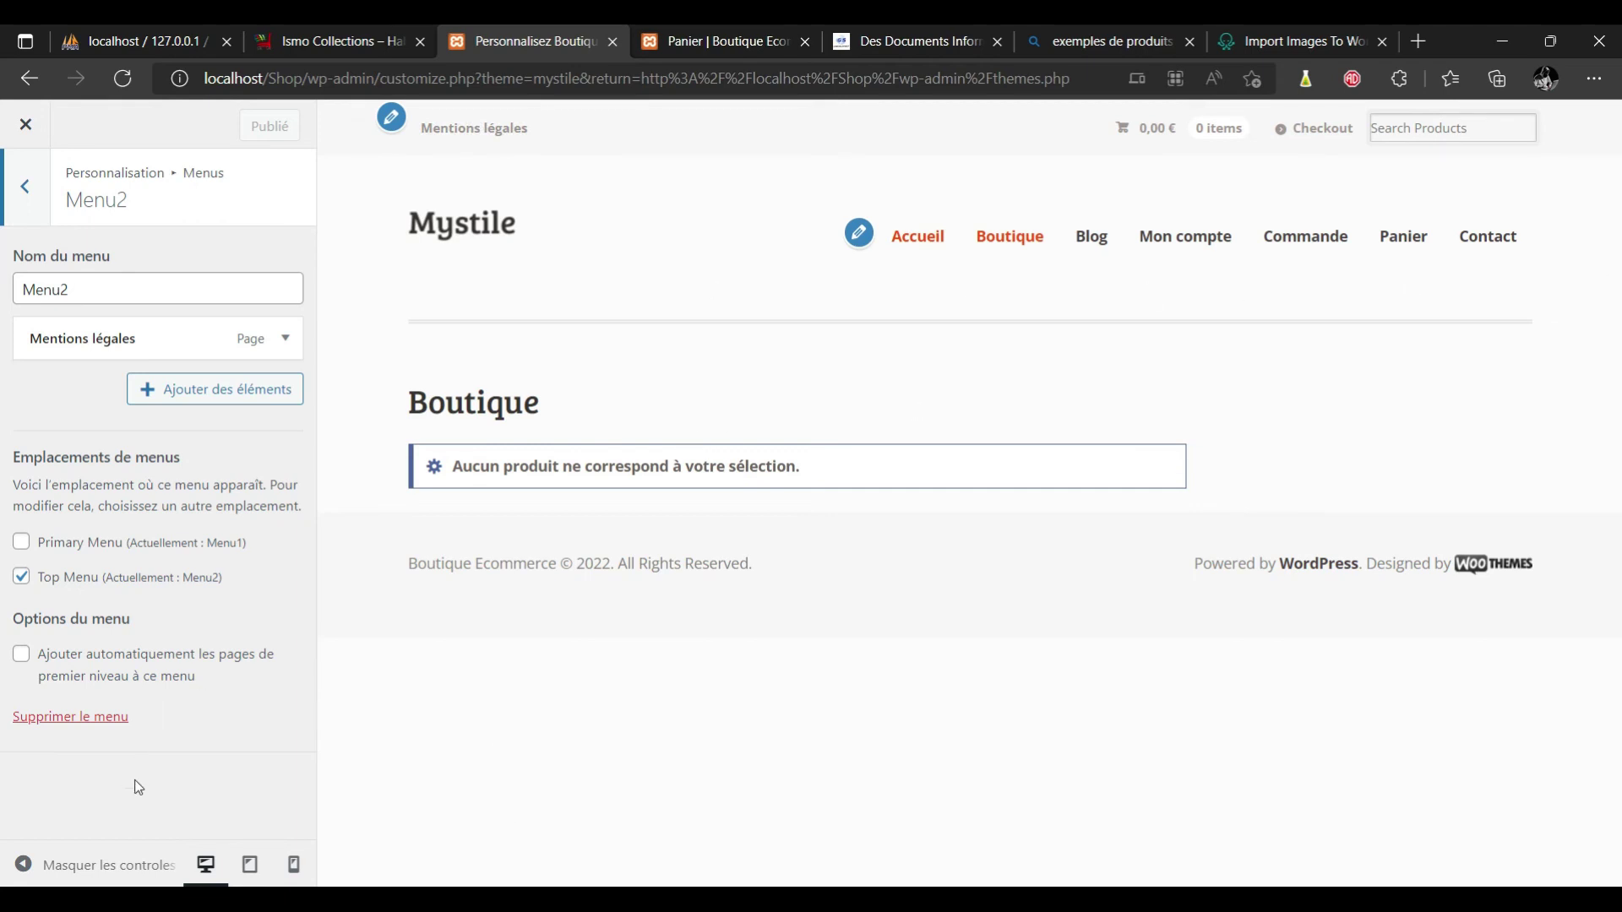
left_click(24, 189)
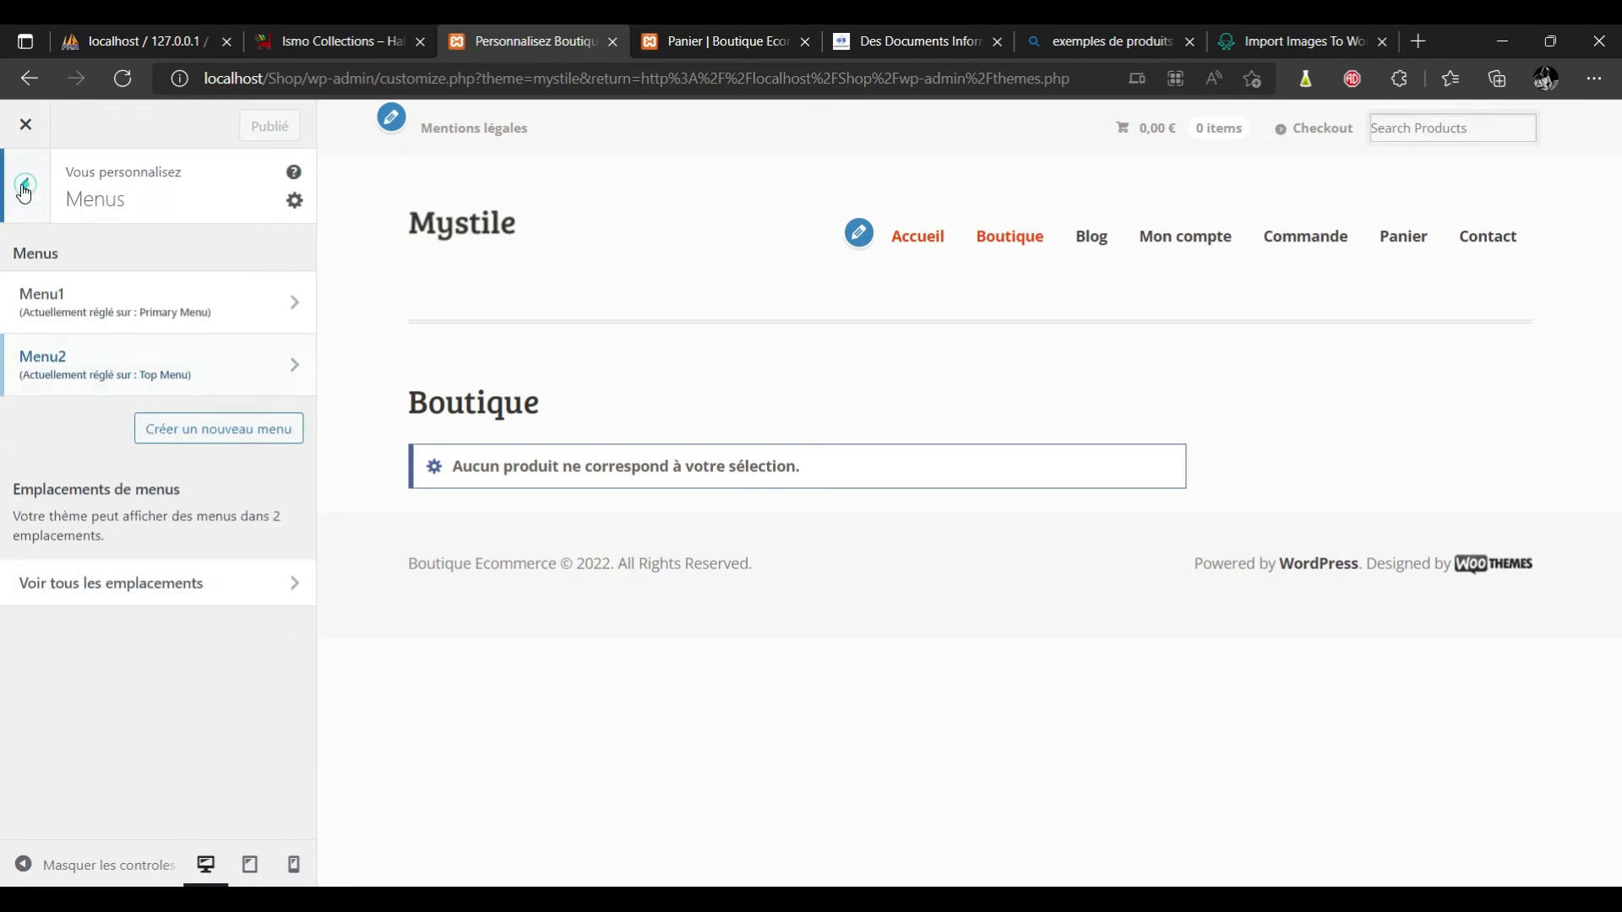
left_click(24, 189)
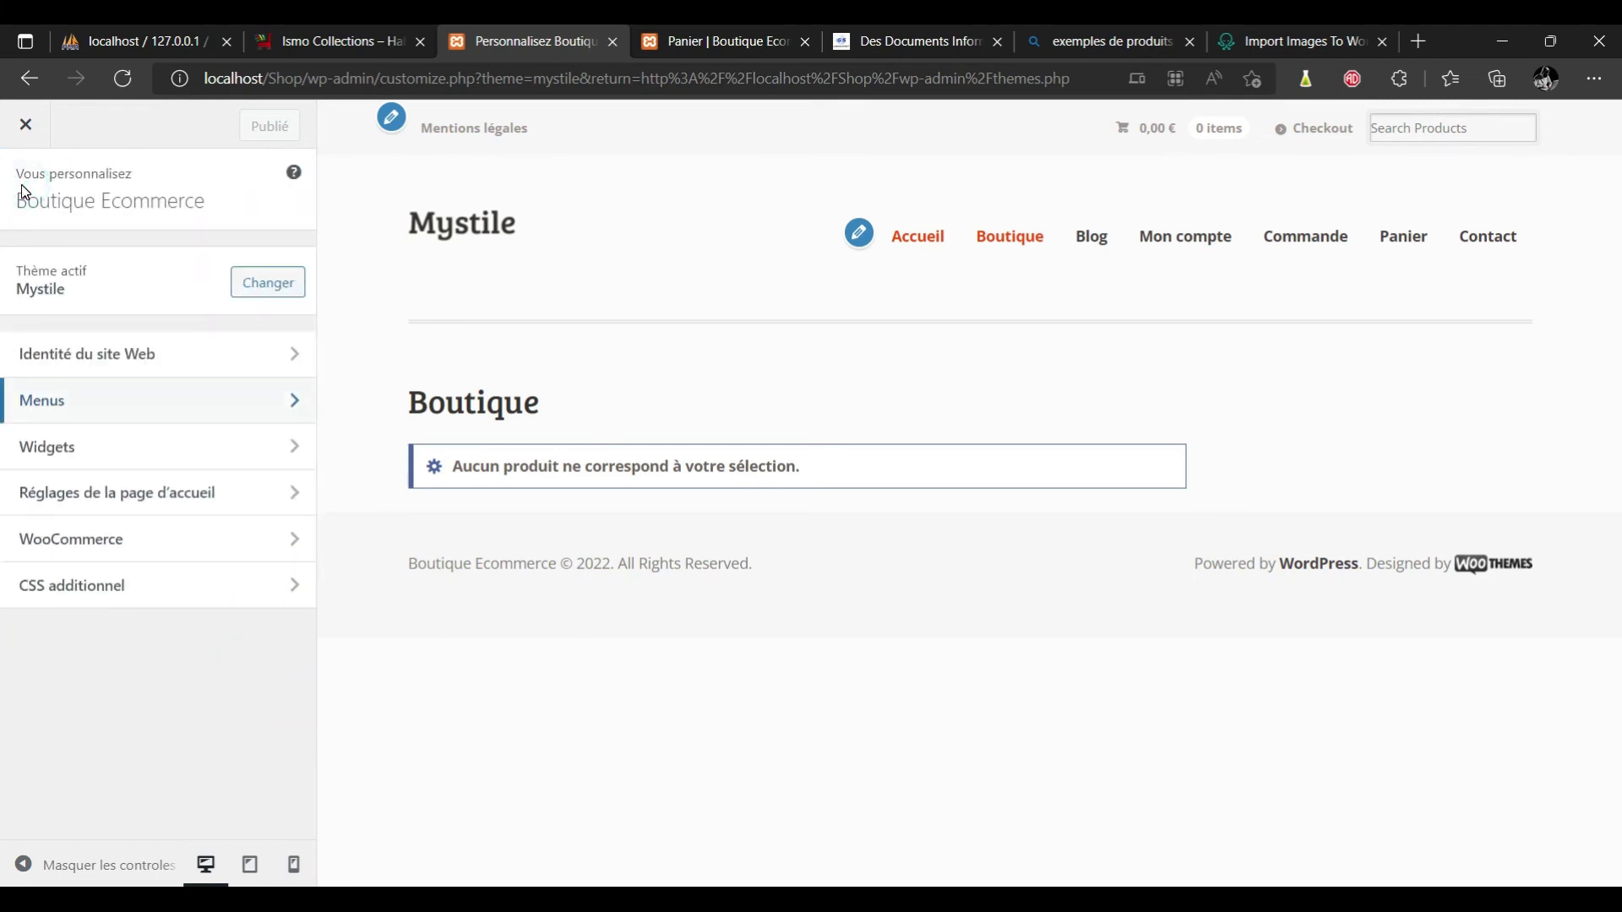
Browse the Widgets and Homepage Settings sections of the Customizer.
left_click(101, 456)
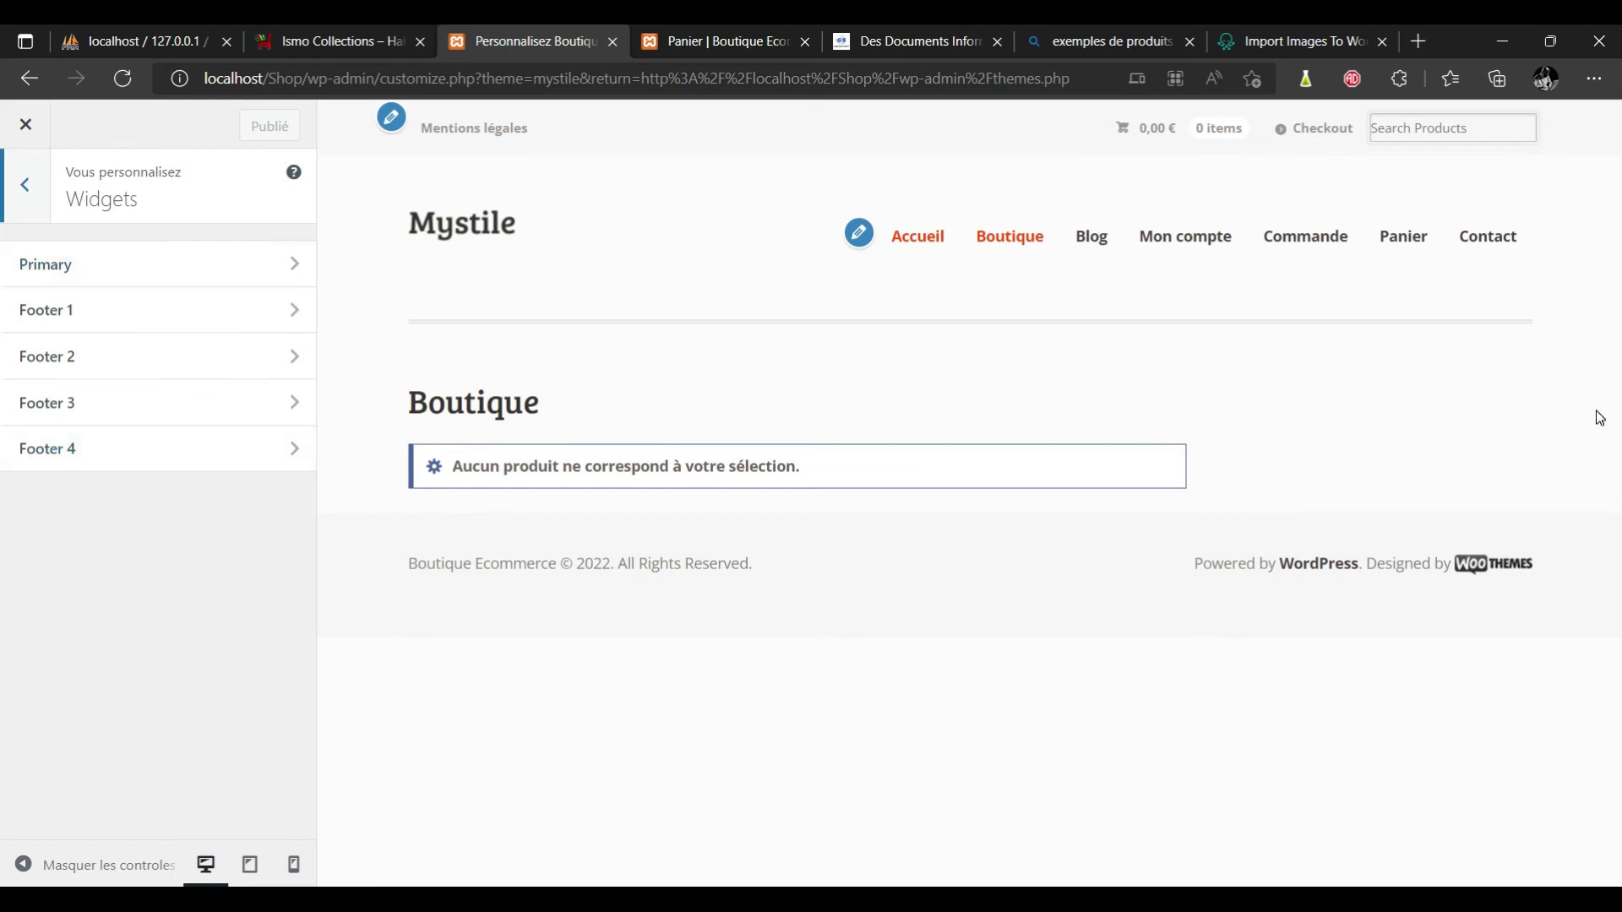
left_click(23, 193)
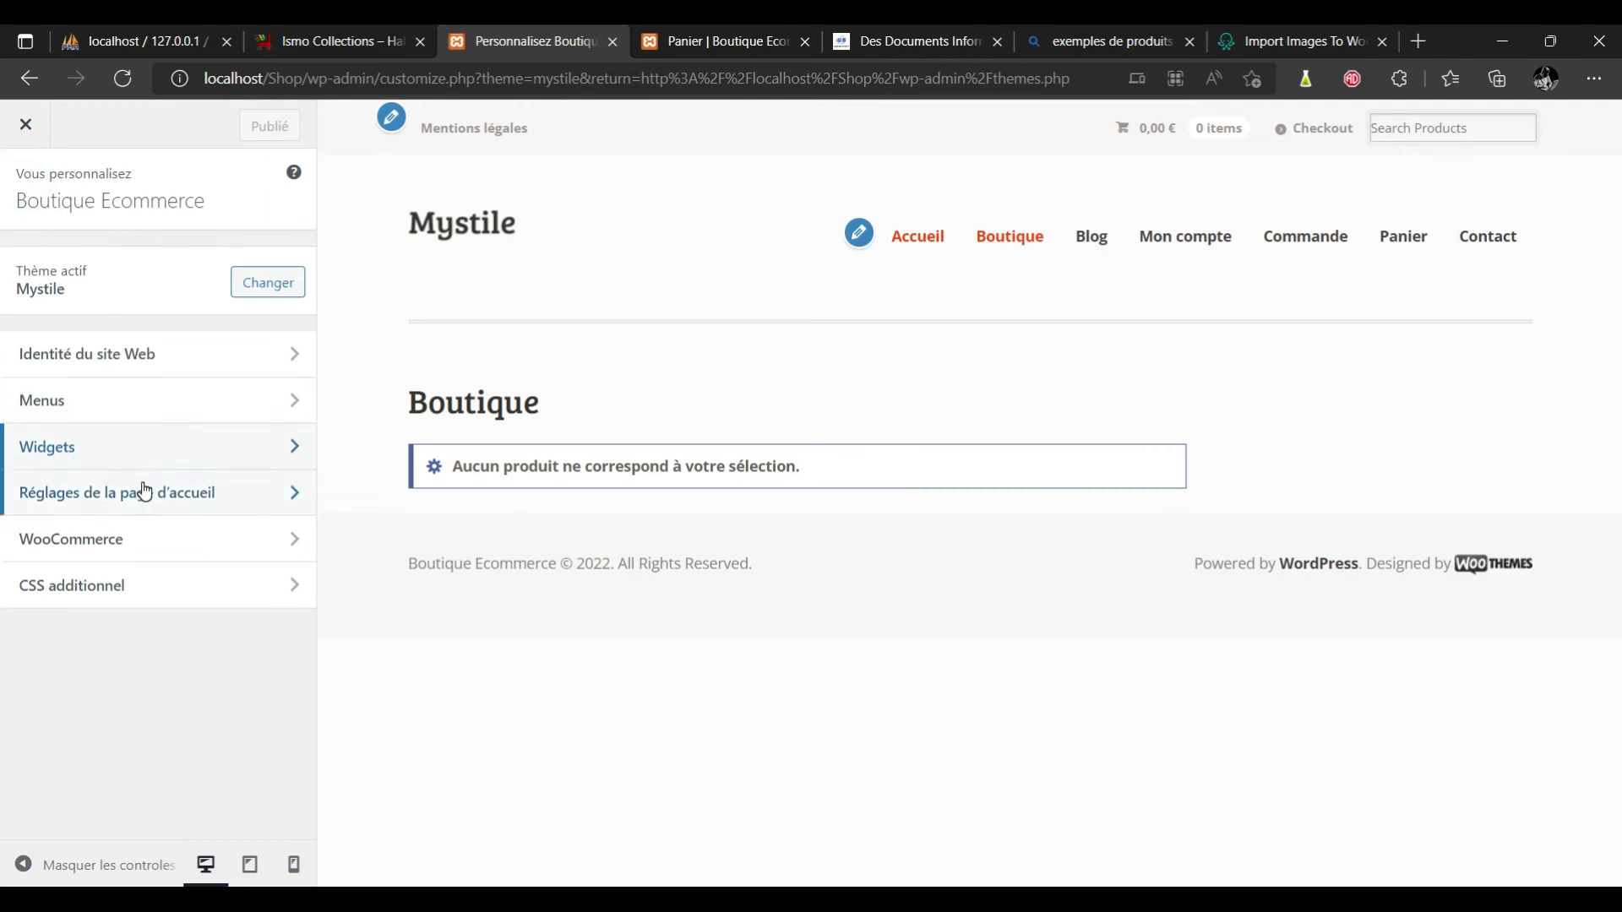
left_click(145, 492)
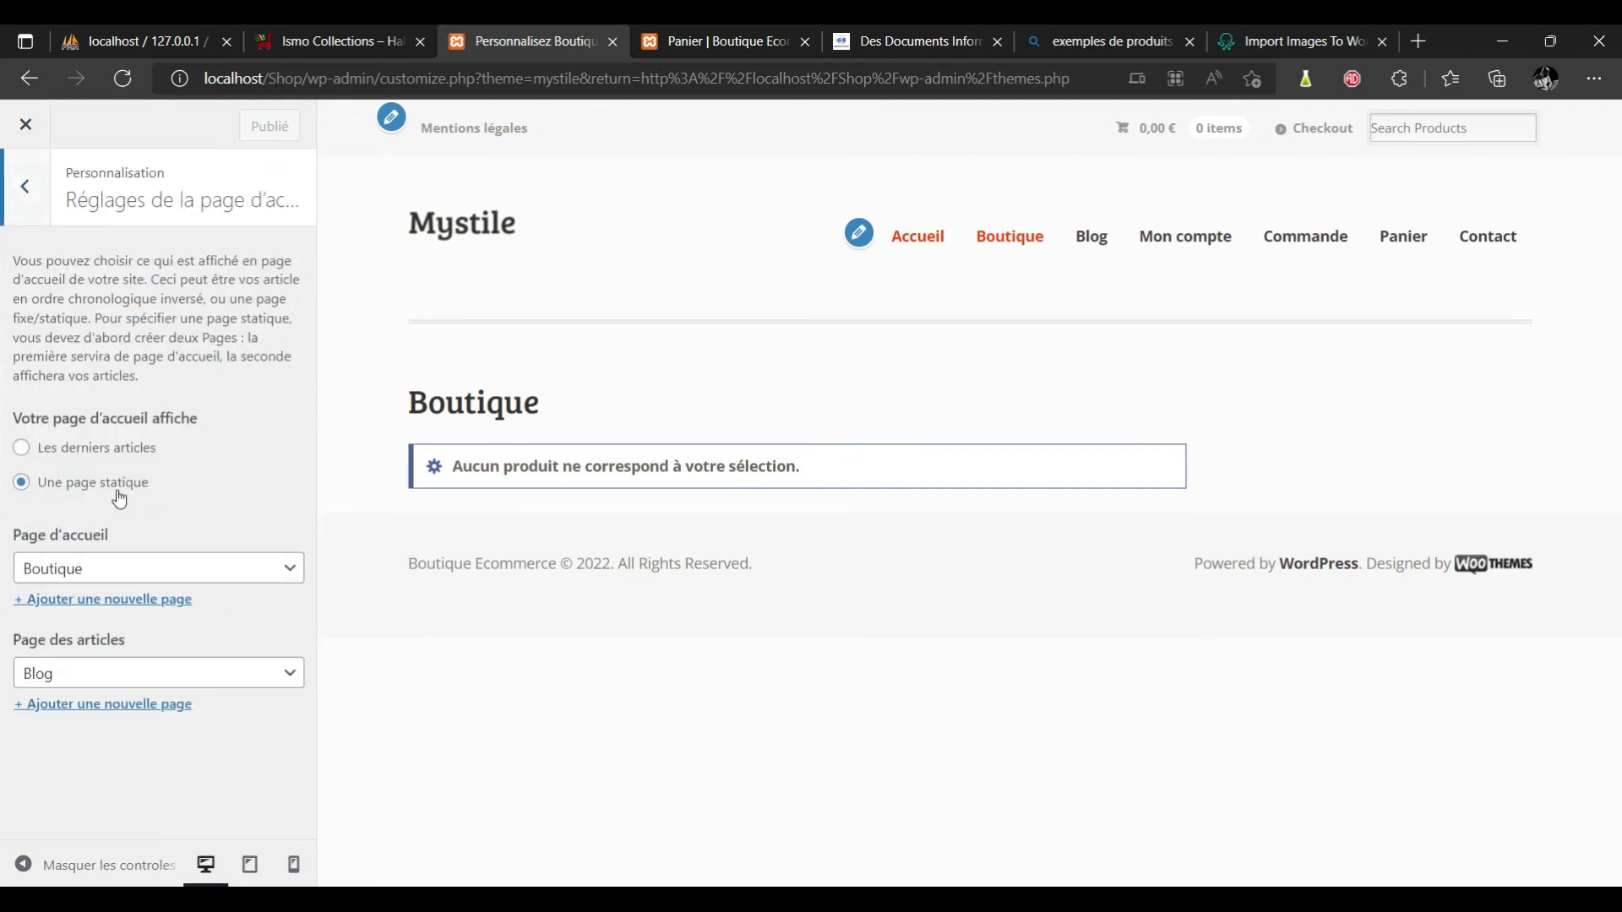
left_click(32, 187)
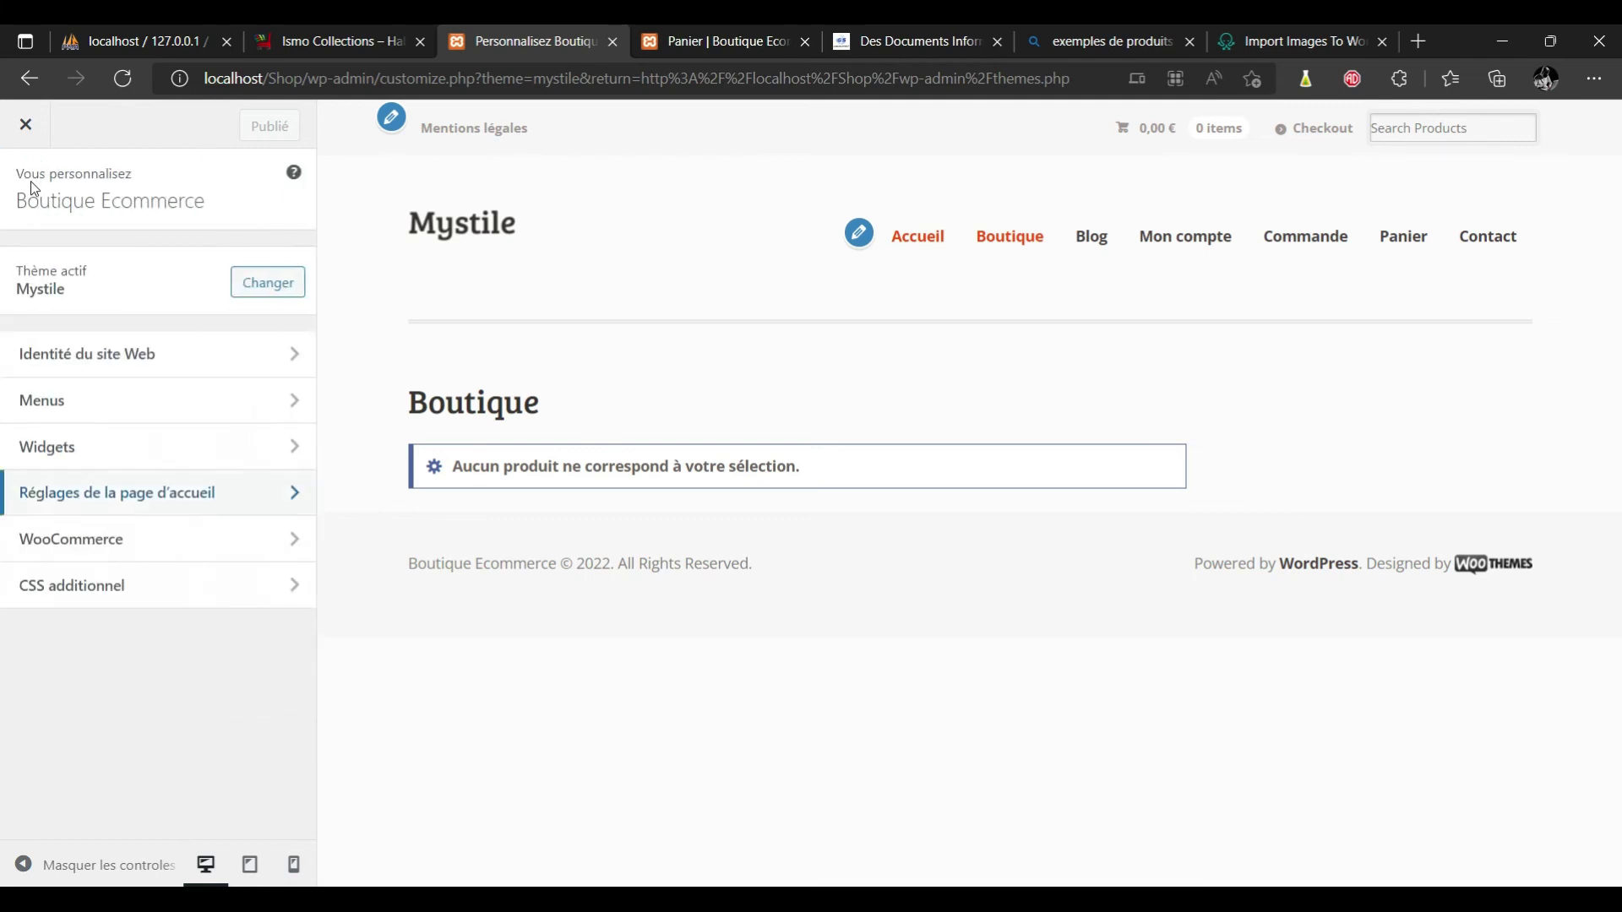
Enable the WooCommerce store notice in Notification de la boutique.
left_click(77, 540)
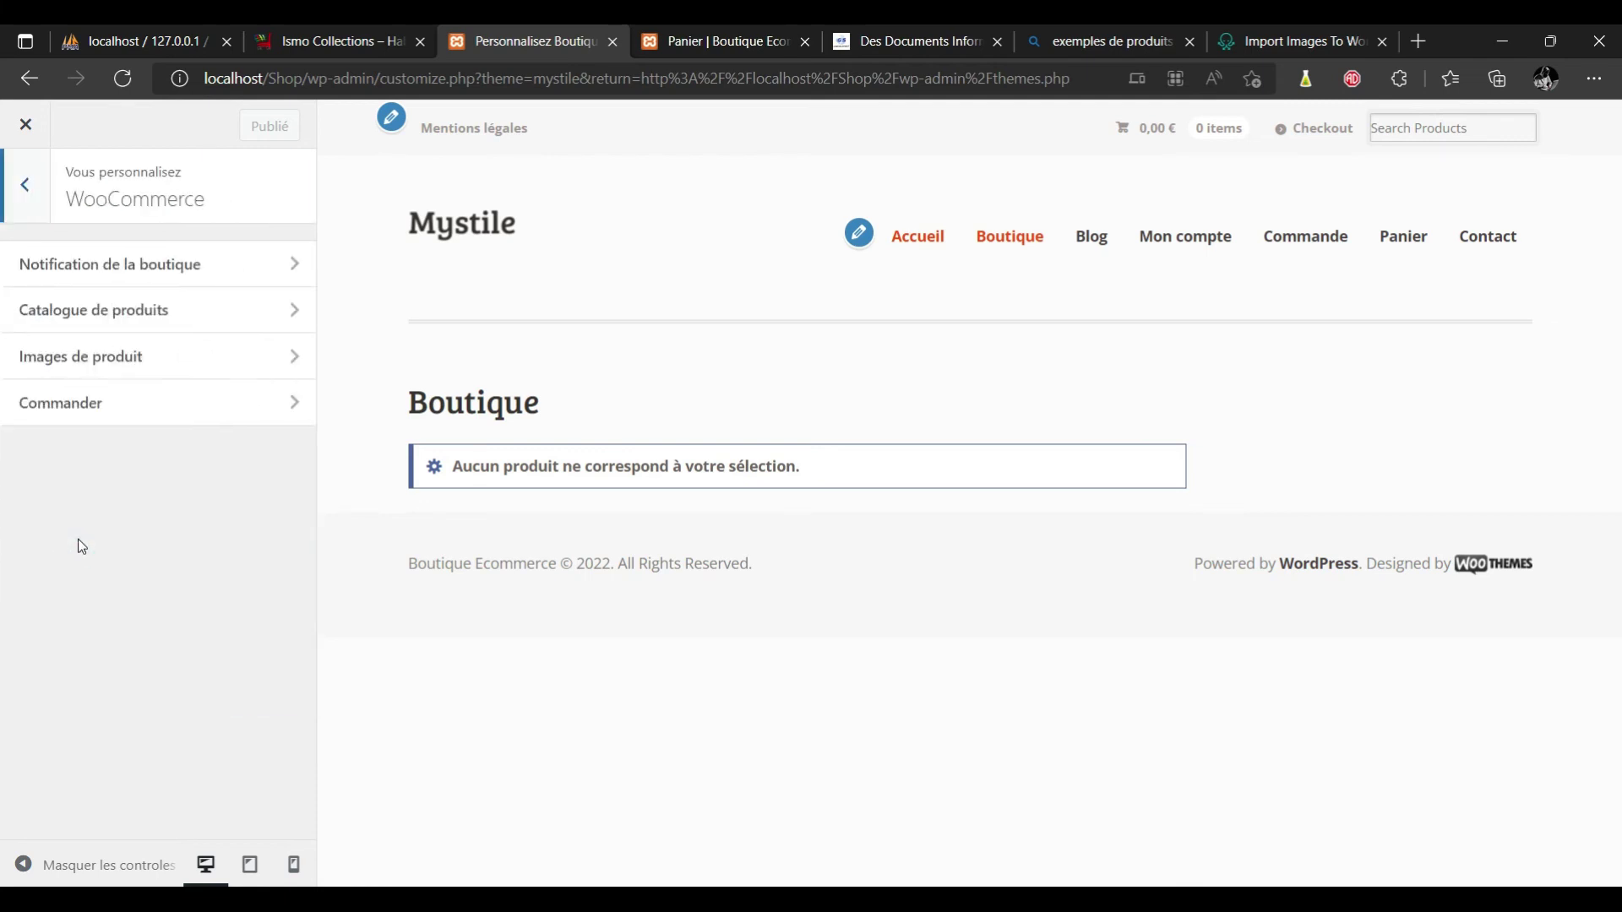
left_click(192, 267)
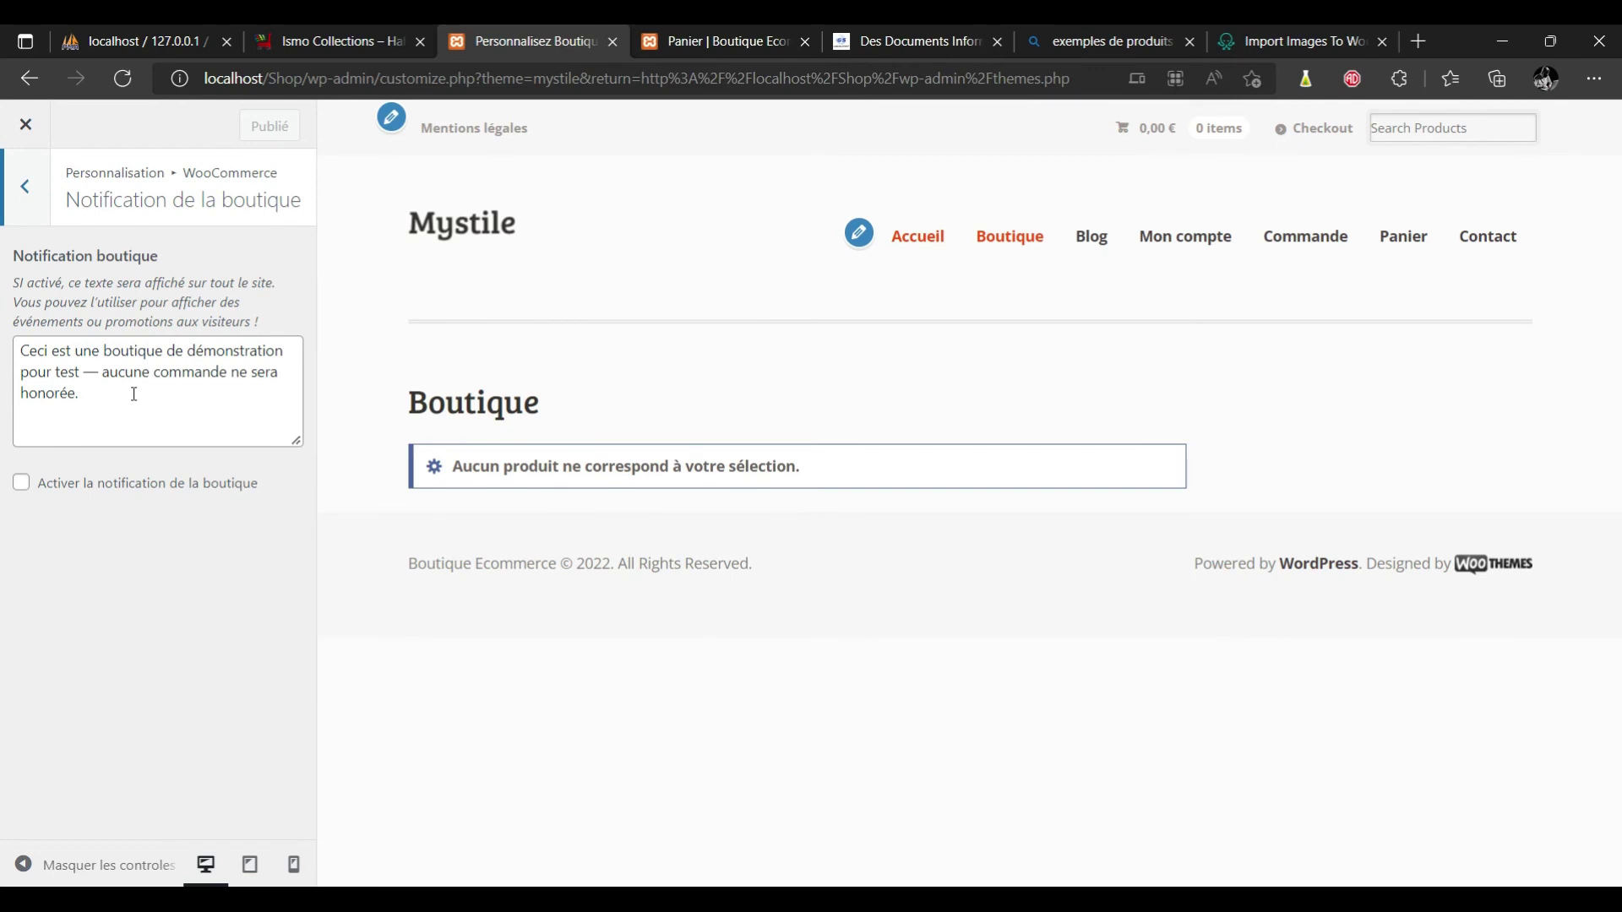
left_click(21, 484)
Review the WooCommerce Catalogue and Images de produit settings.
left_click(25, 187)
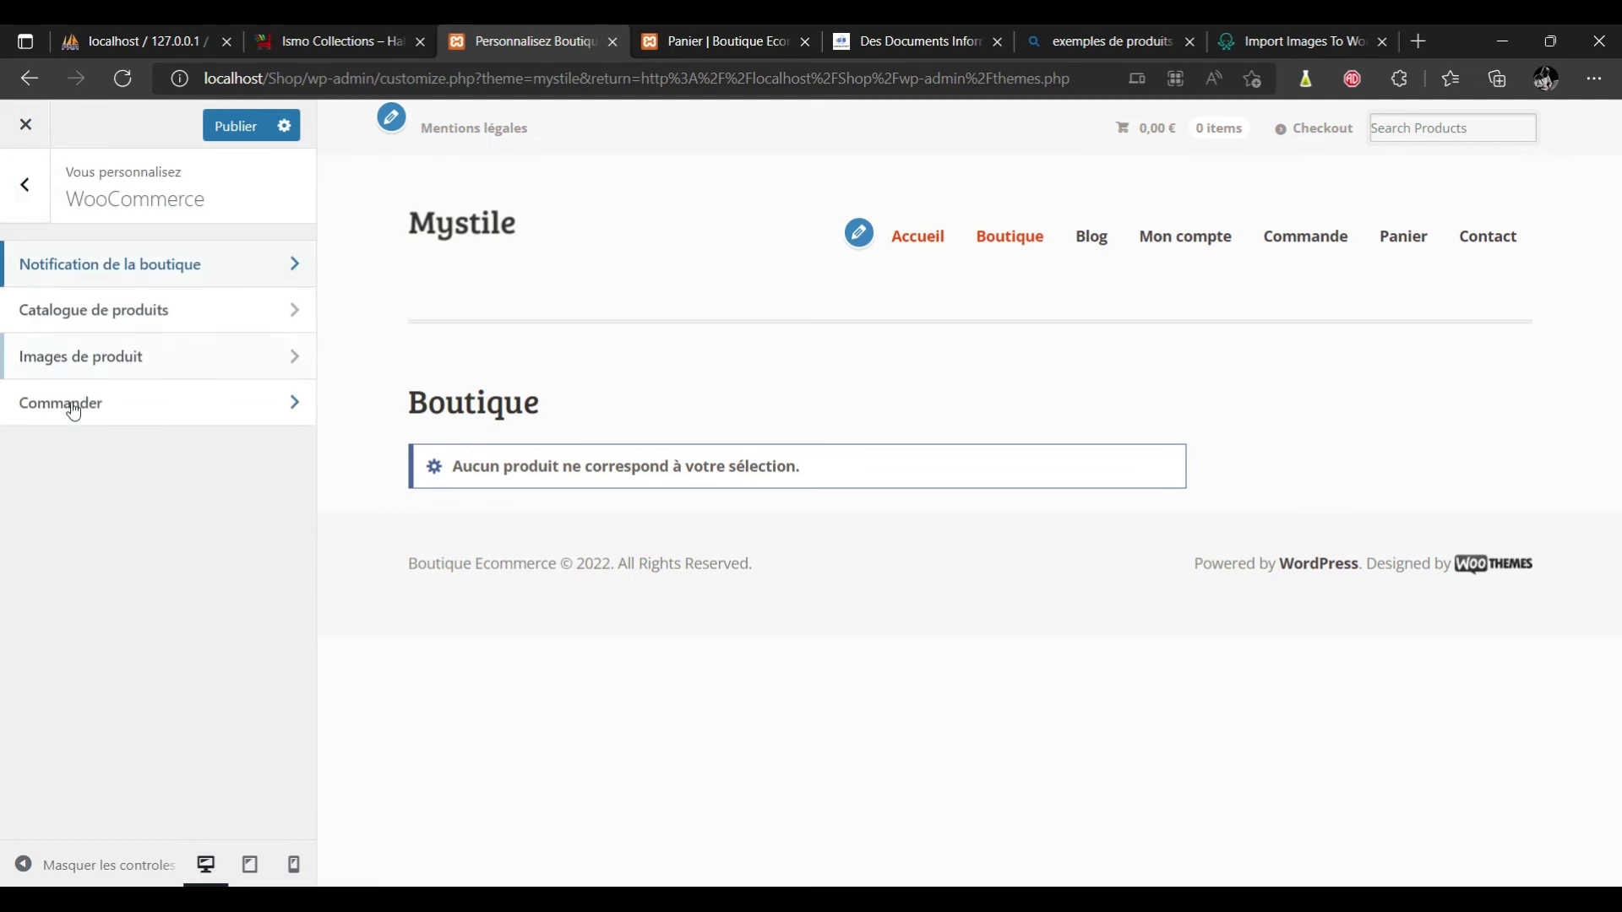
left_click(110, 315)
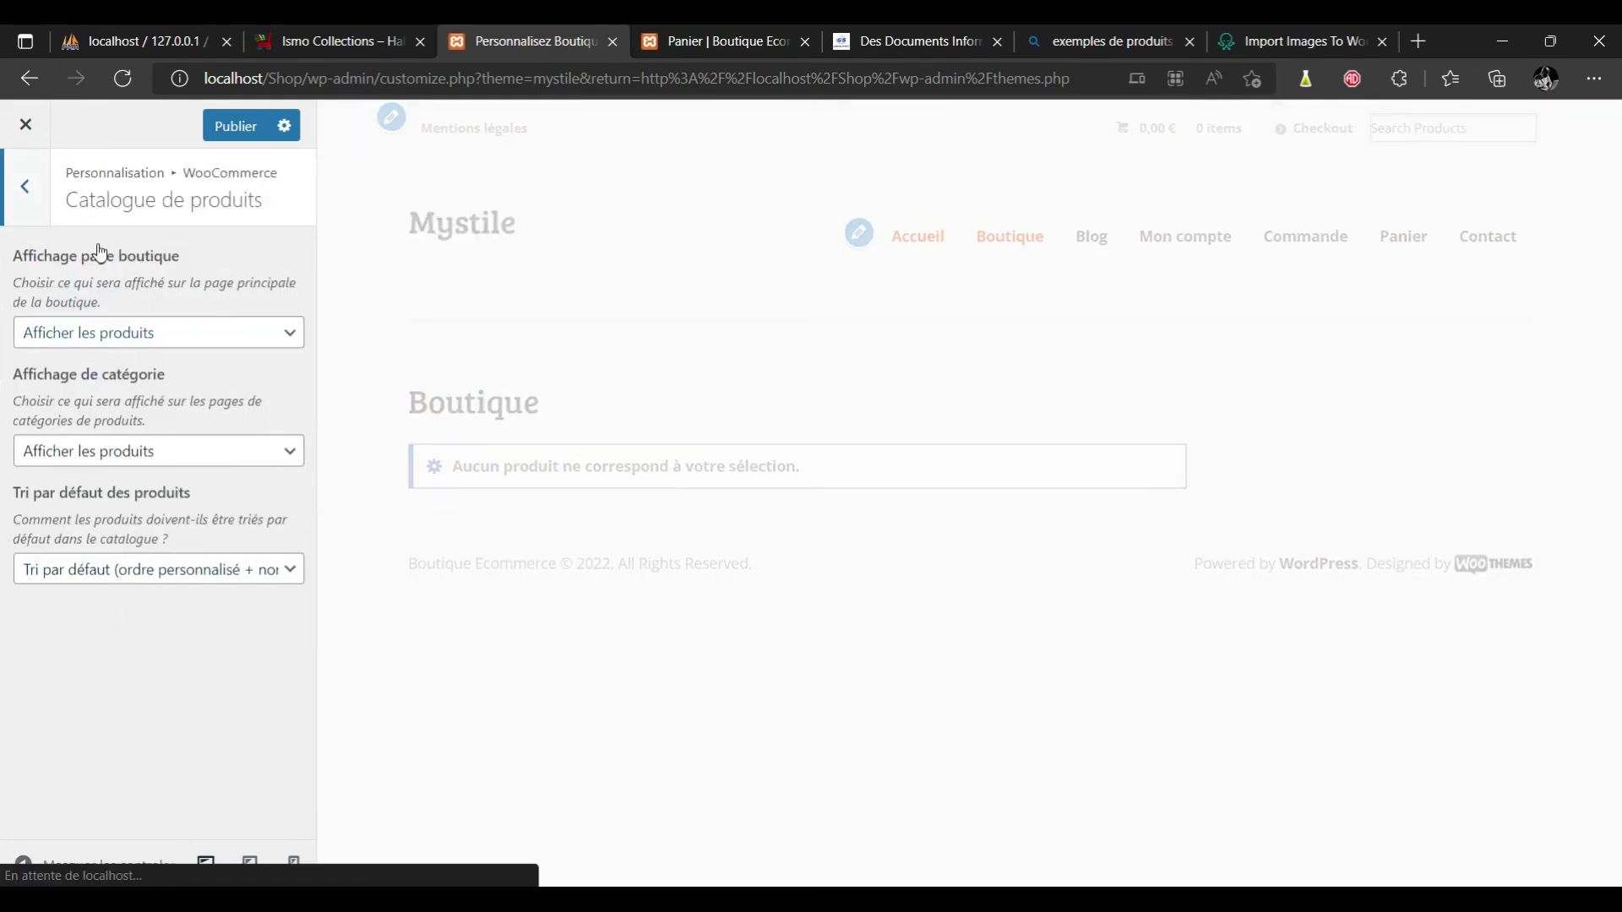
left_click(28, 206)
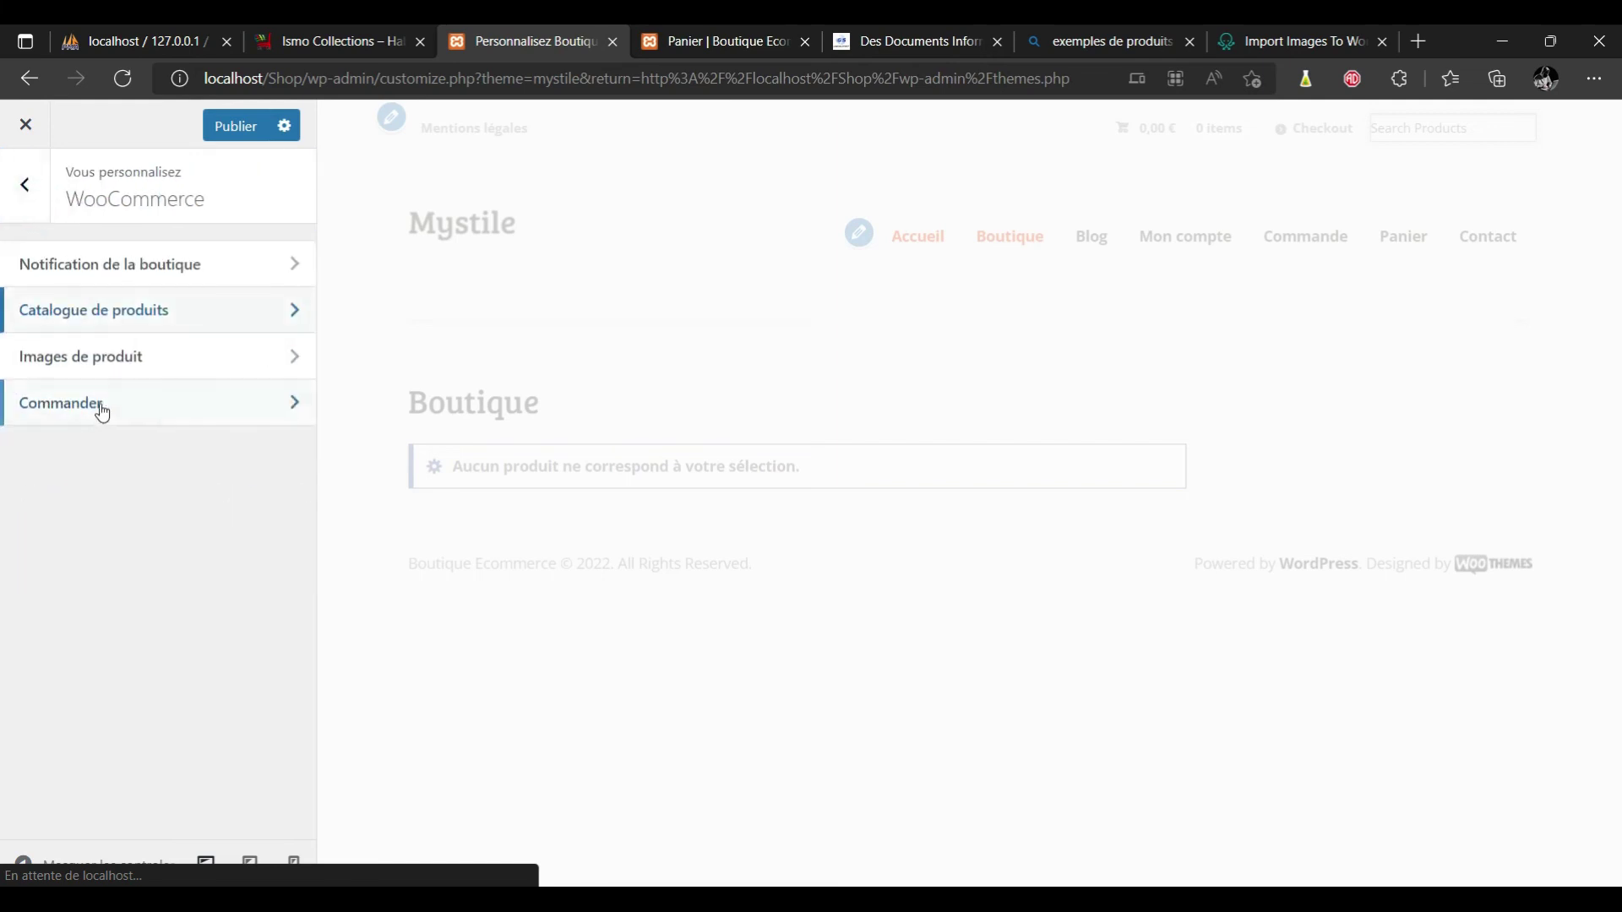
left_click(132, 364)
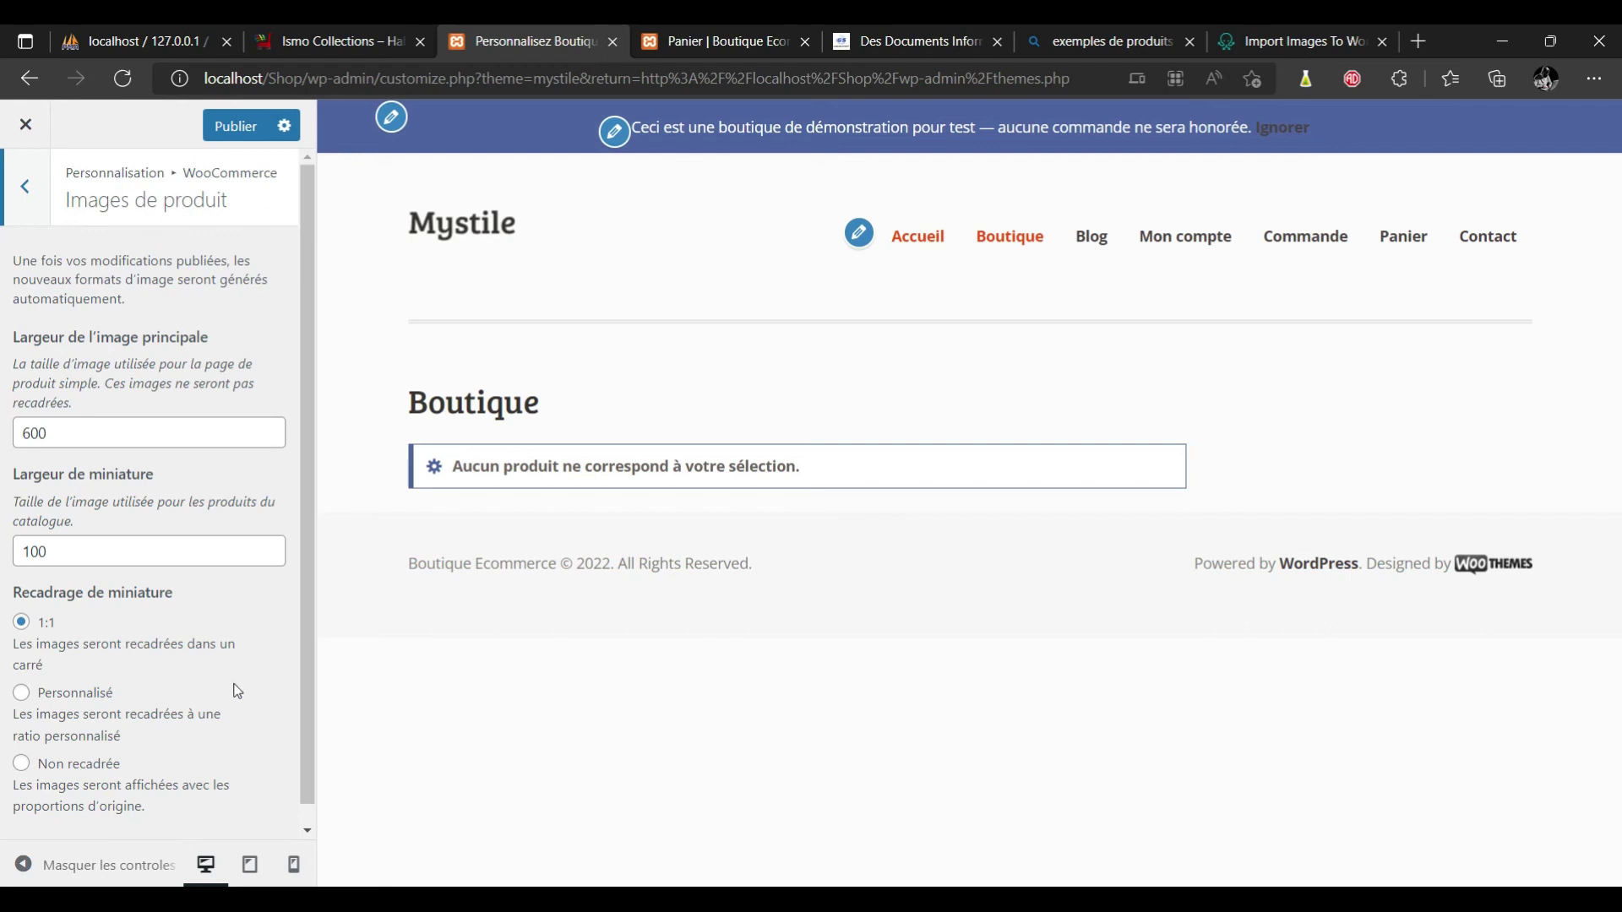
left_click(309, 667)
left_click_drag(311, 669, 300, 777)
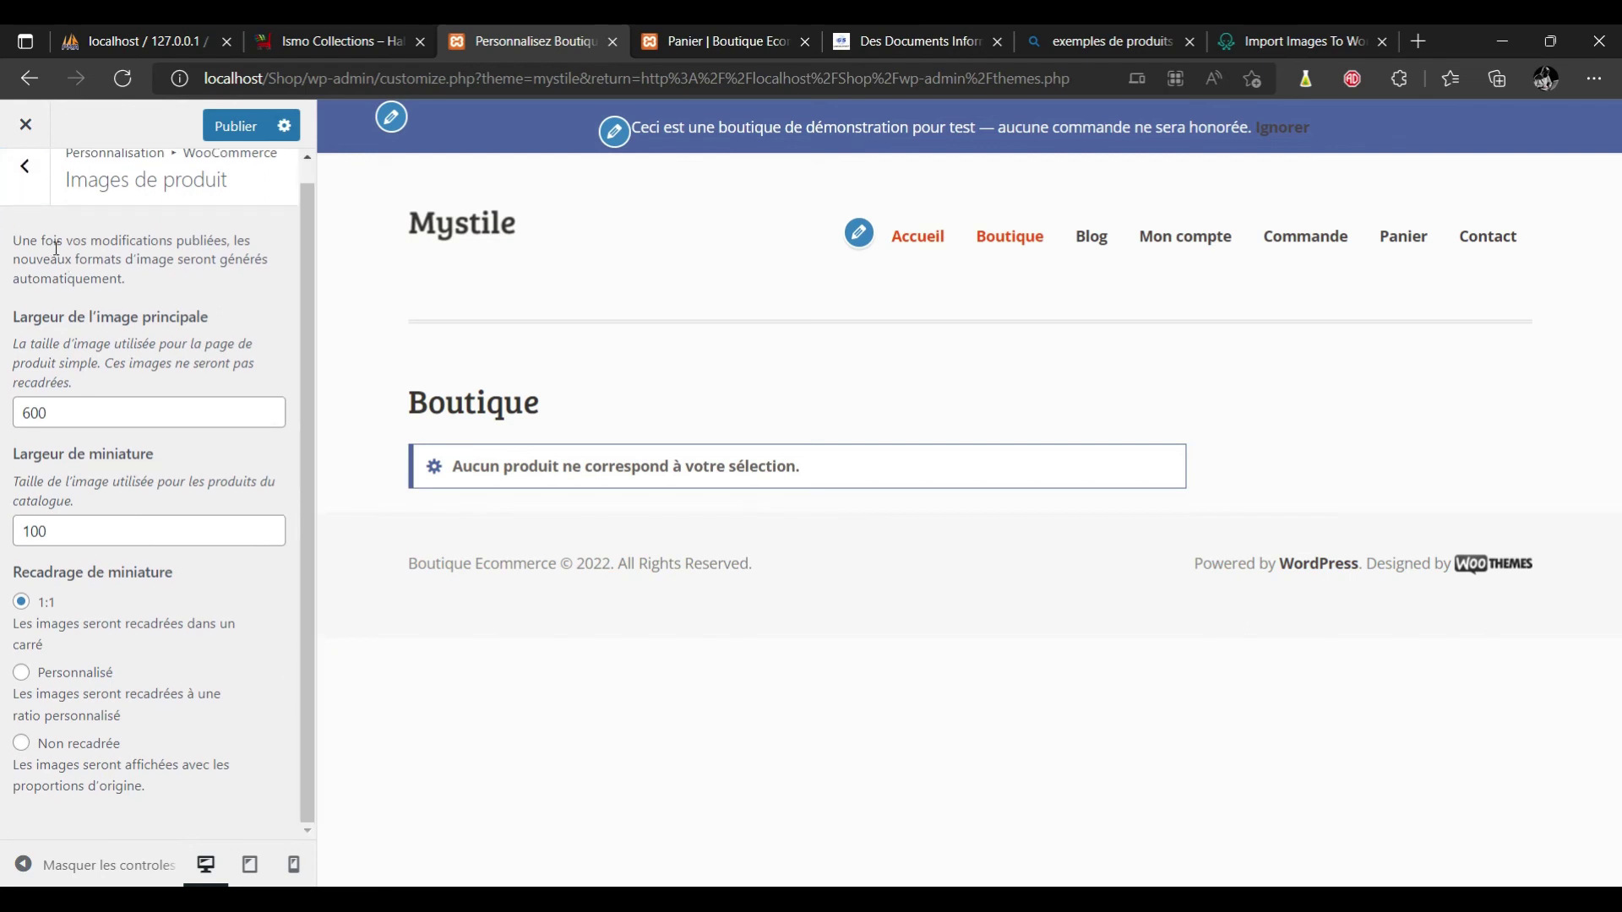
left_click(26, 167)
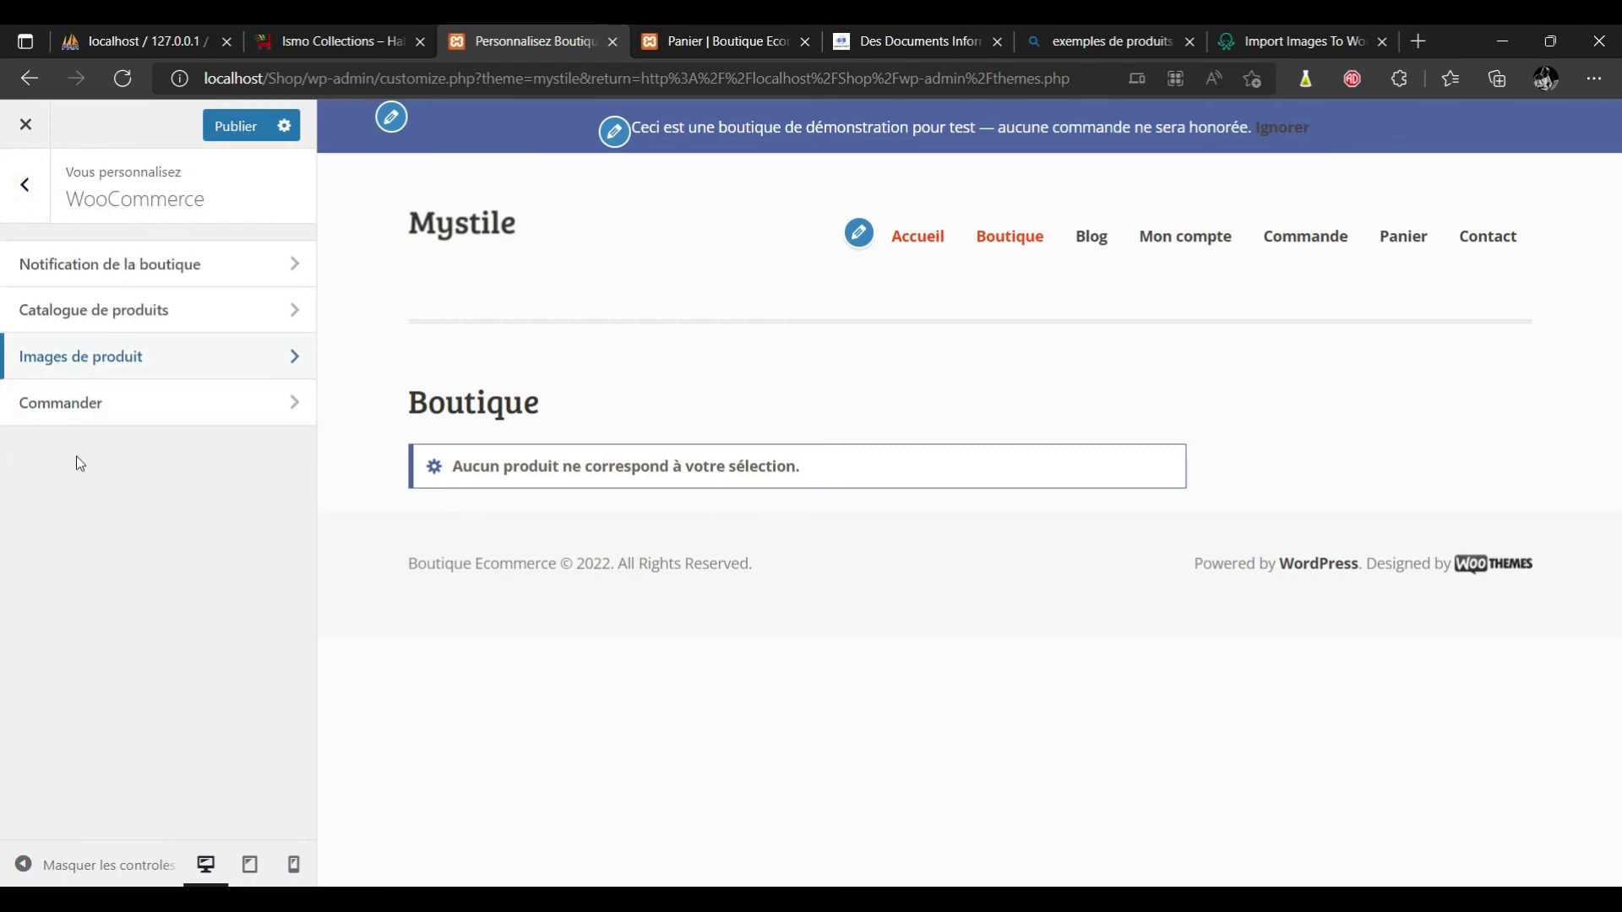
Review the WooCommerce Commander checkout field settings.
left_click(99, 406)
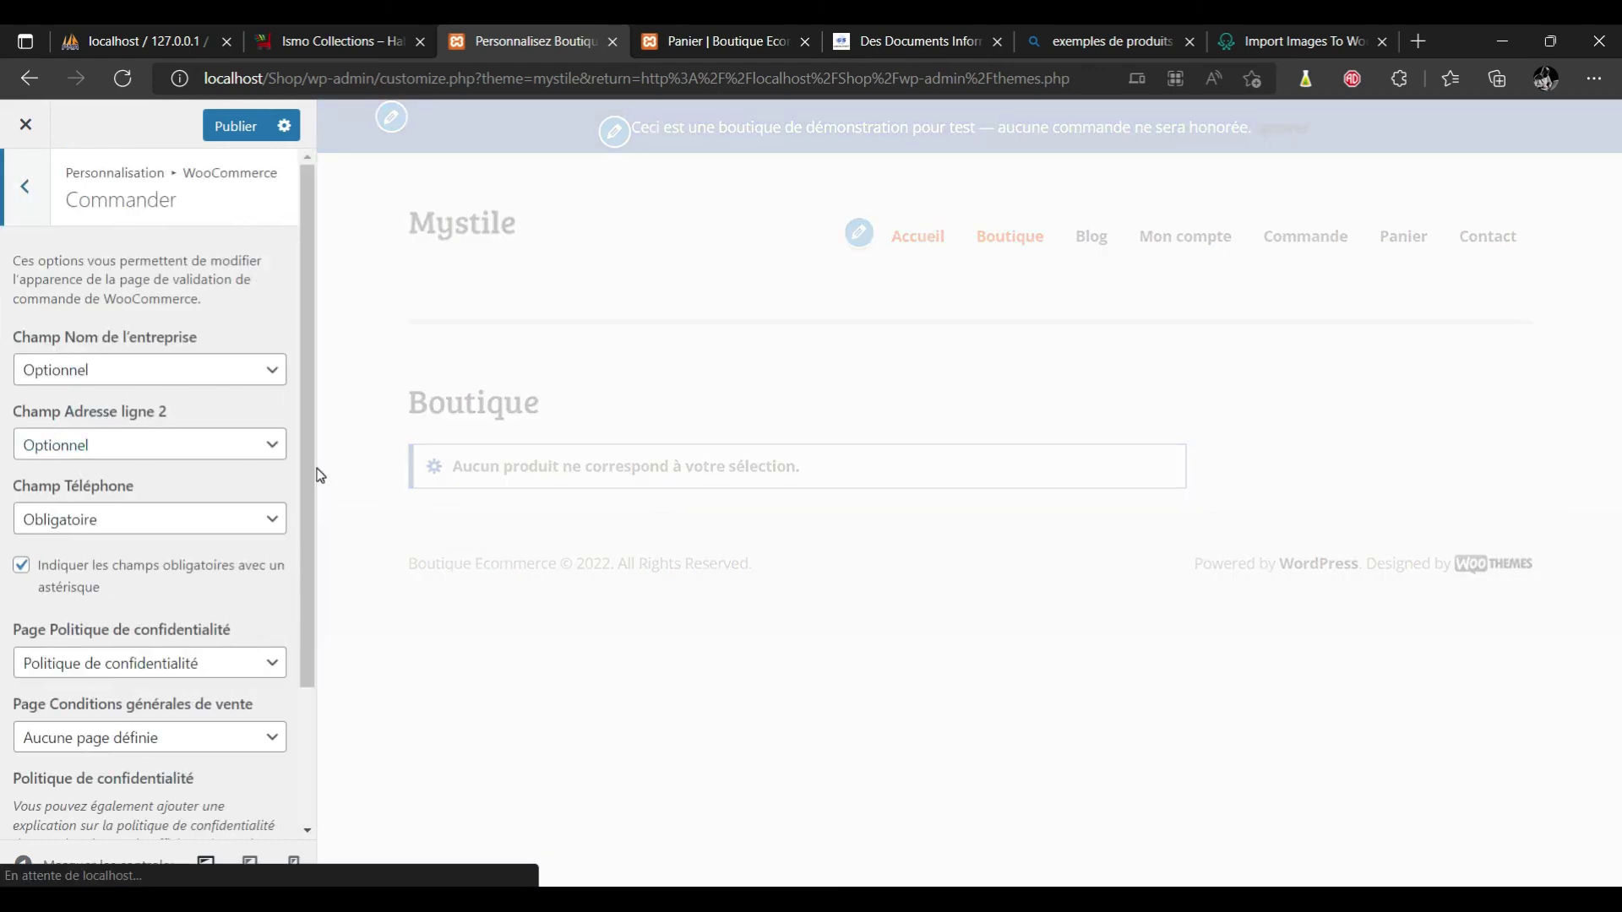
scroll(310, 461, "down", 3)
scroll(307, 458, "up", 3)
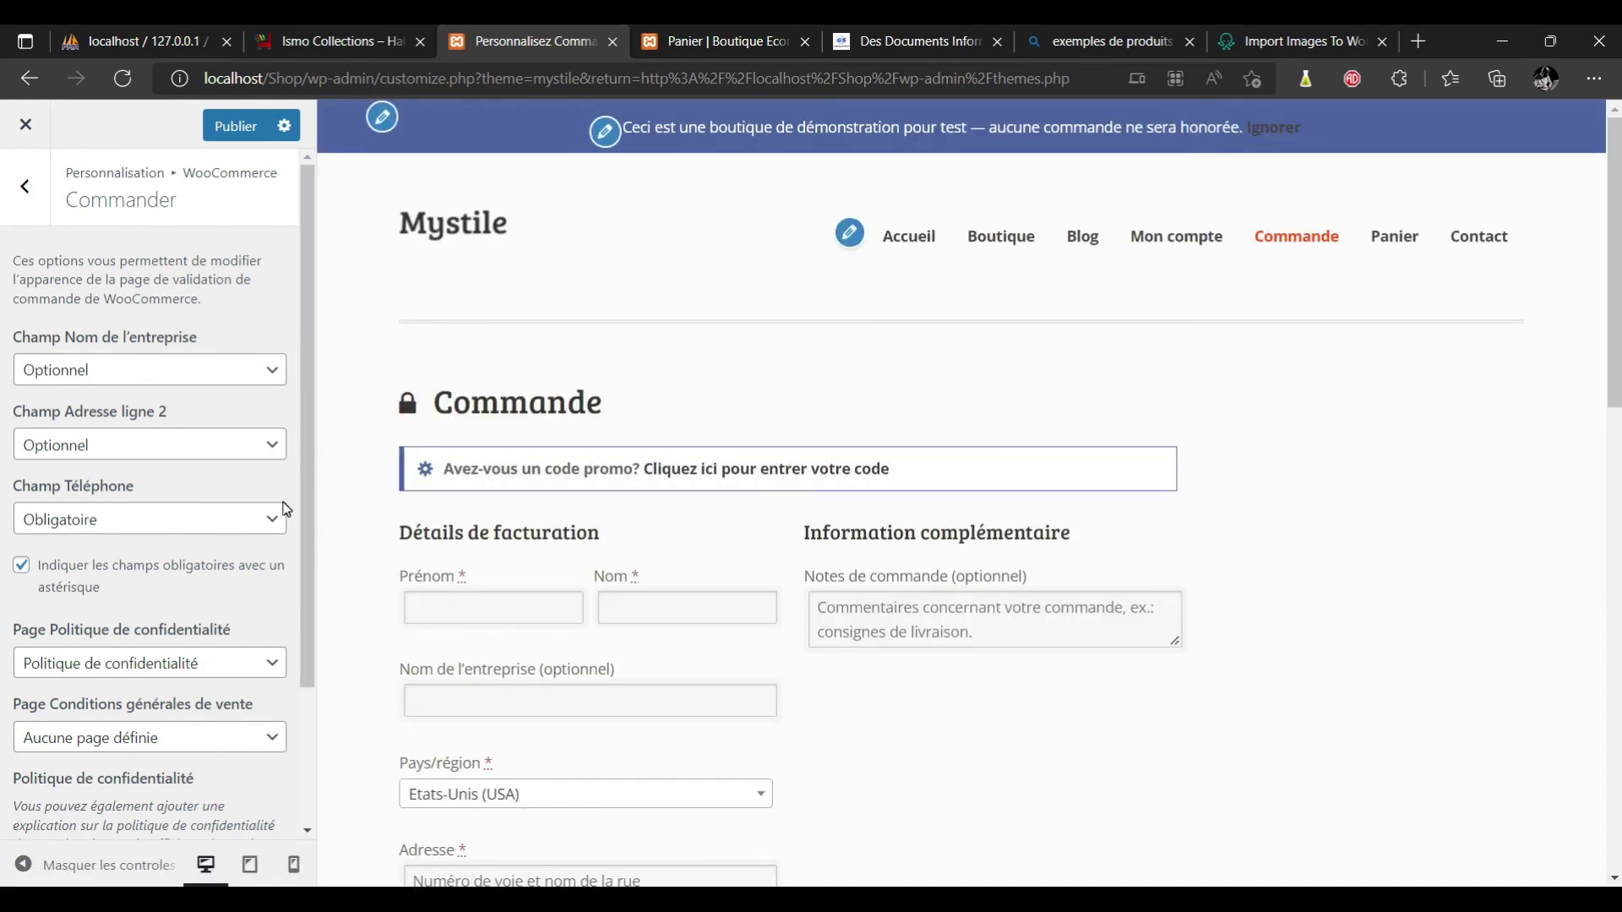
scroll(301, 676, "down", 2)
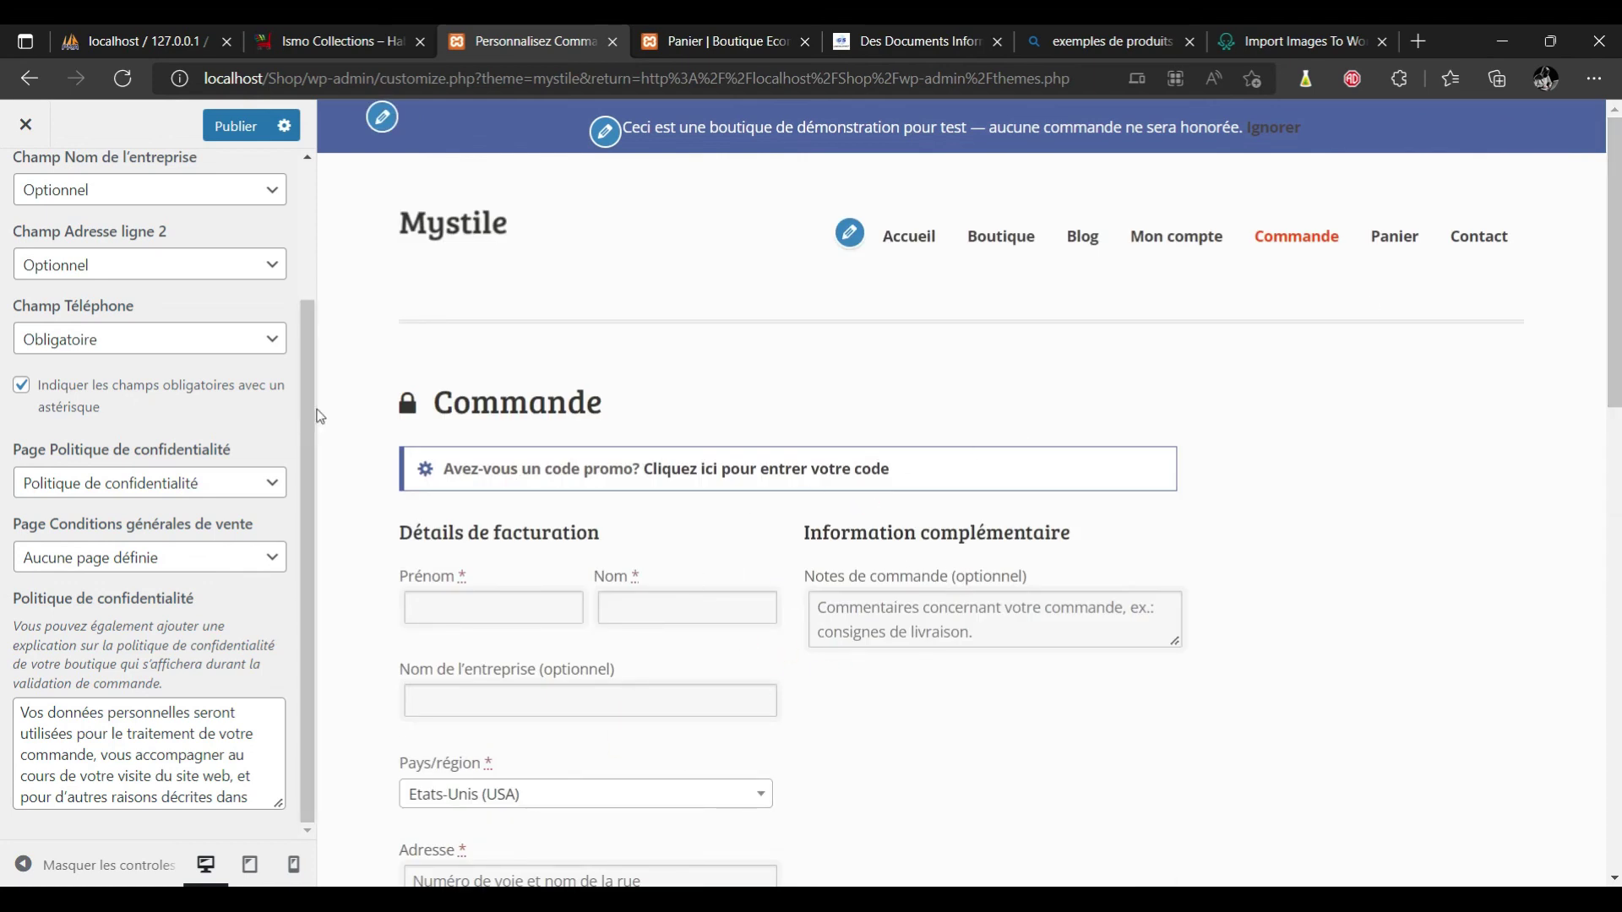
left_click(314, 192)
left_click(314, 193)
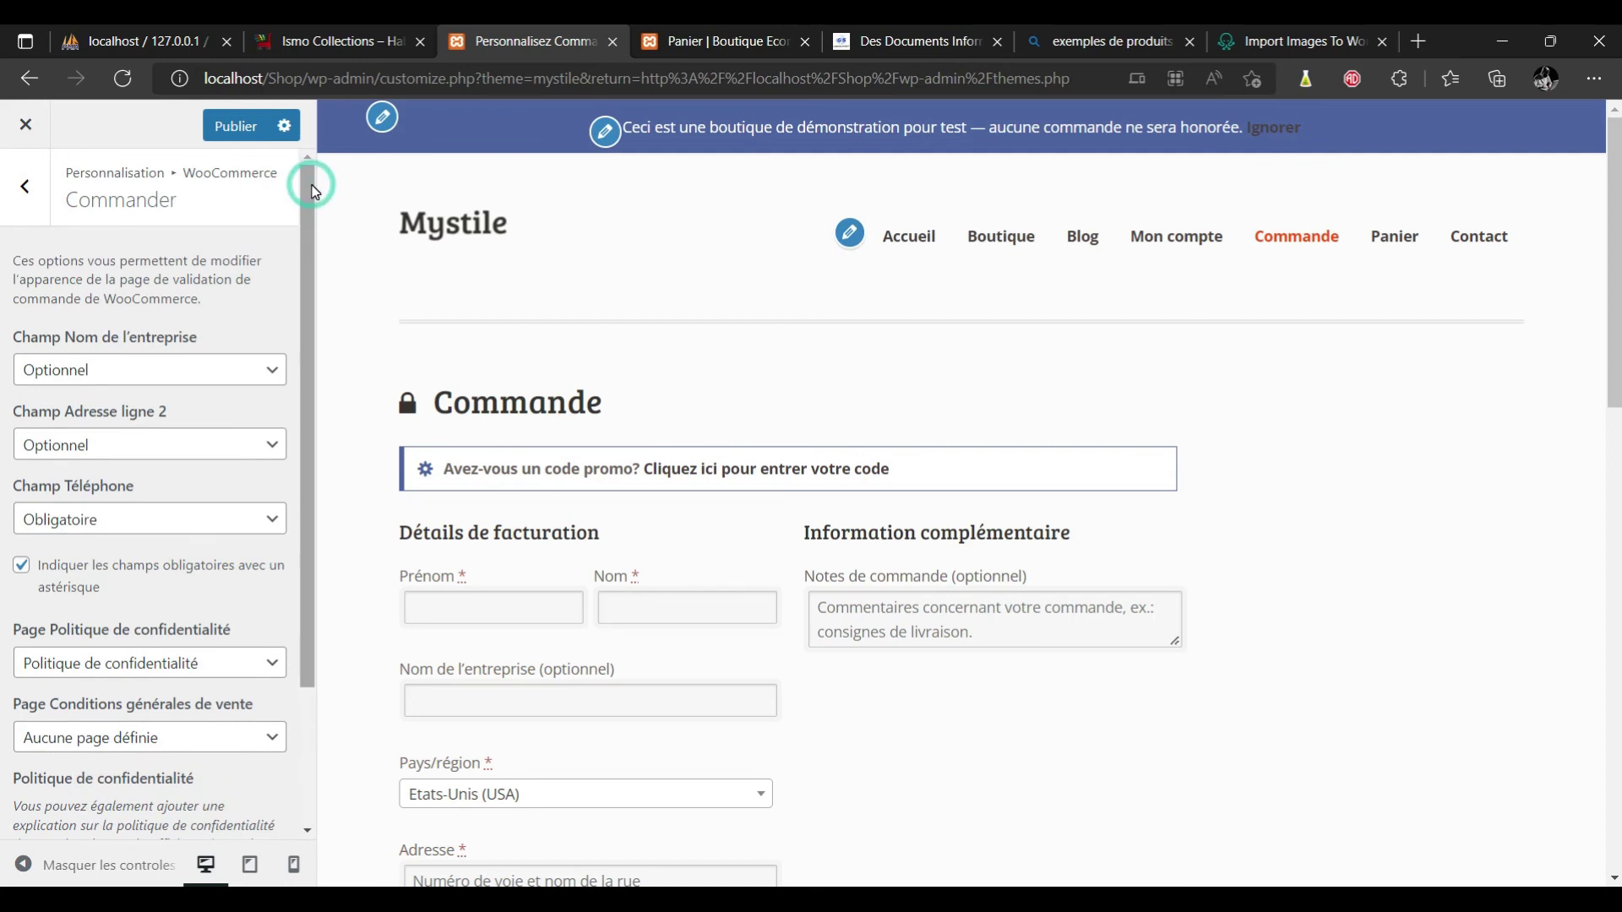
left_click(21, 184)
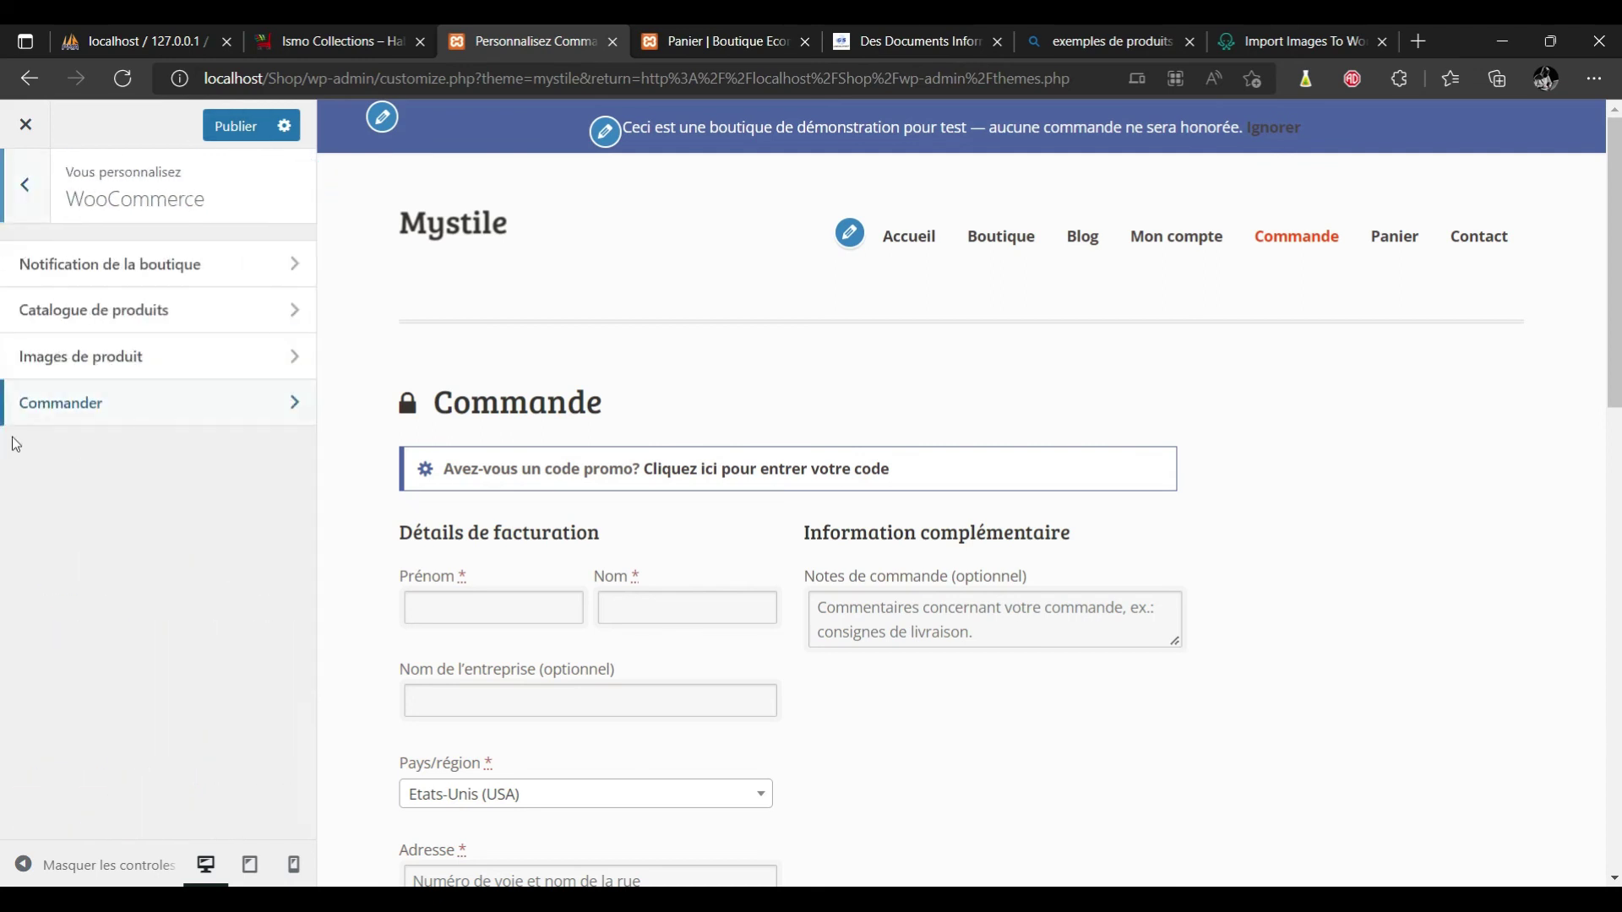
Check product images (600 main, 100 thumbnail, 1:1 crop), publish, and close the Customizer.
left_click(169, 356)
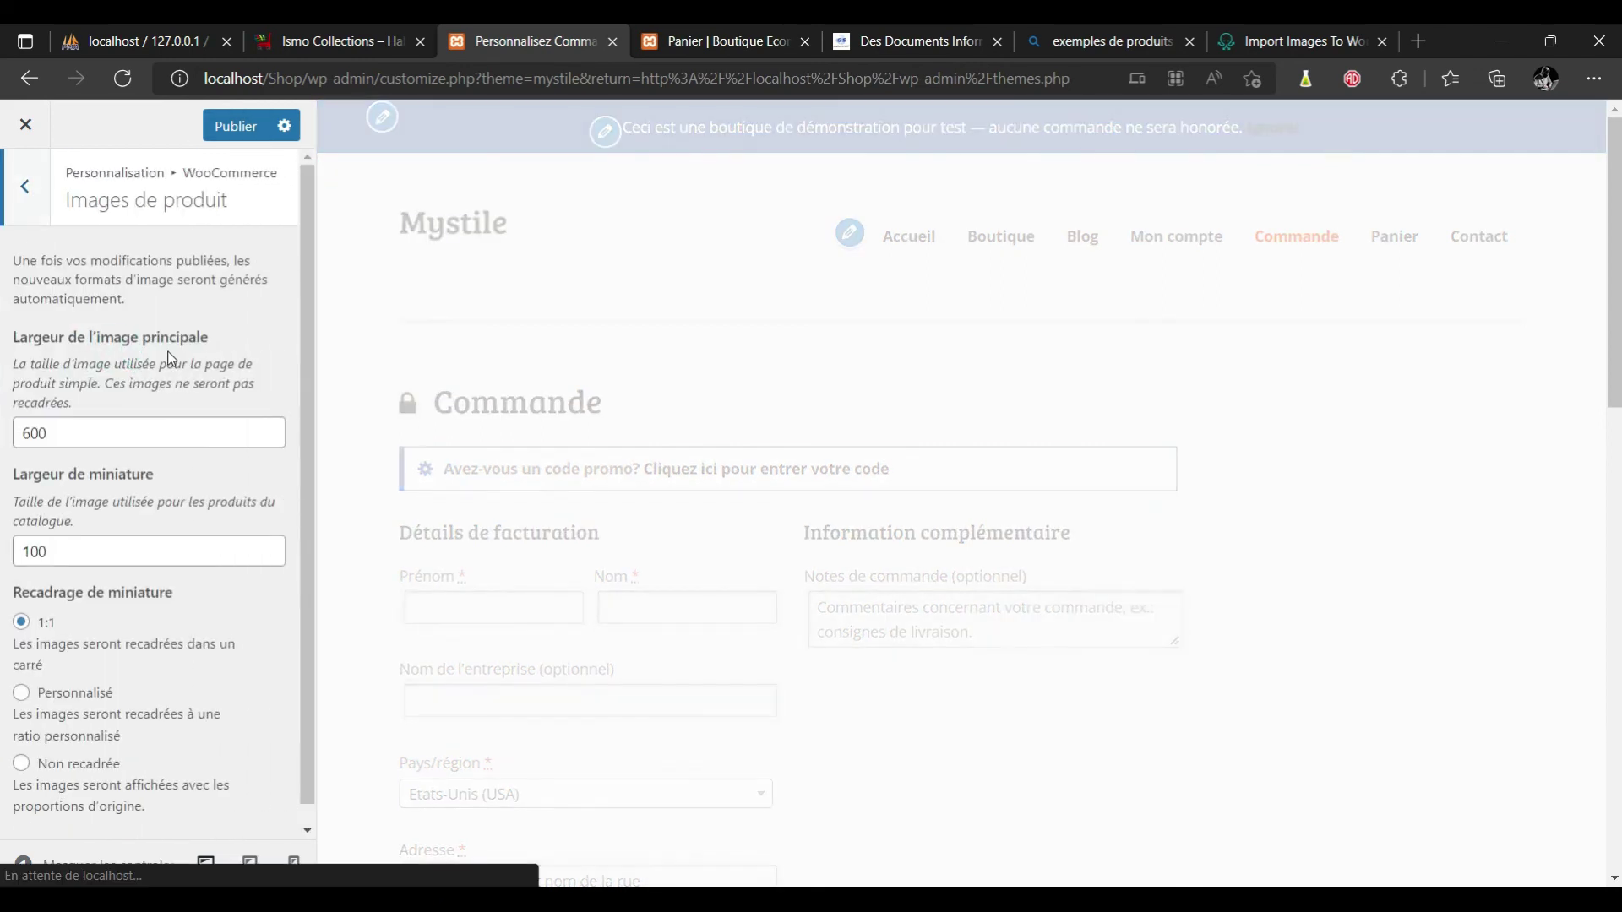
left_click_drag(312, 270, 319, 448)
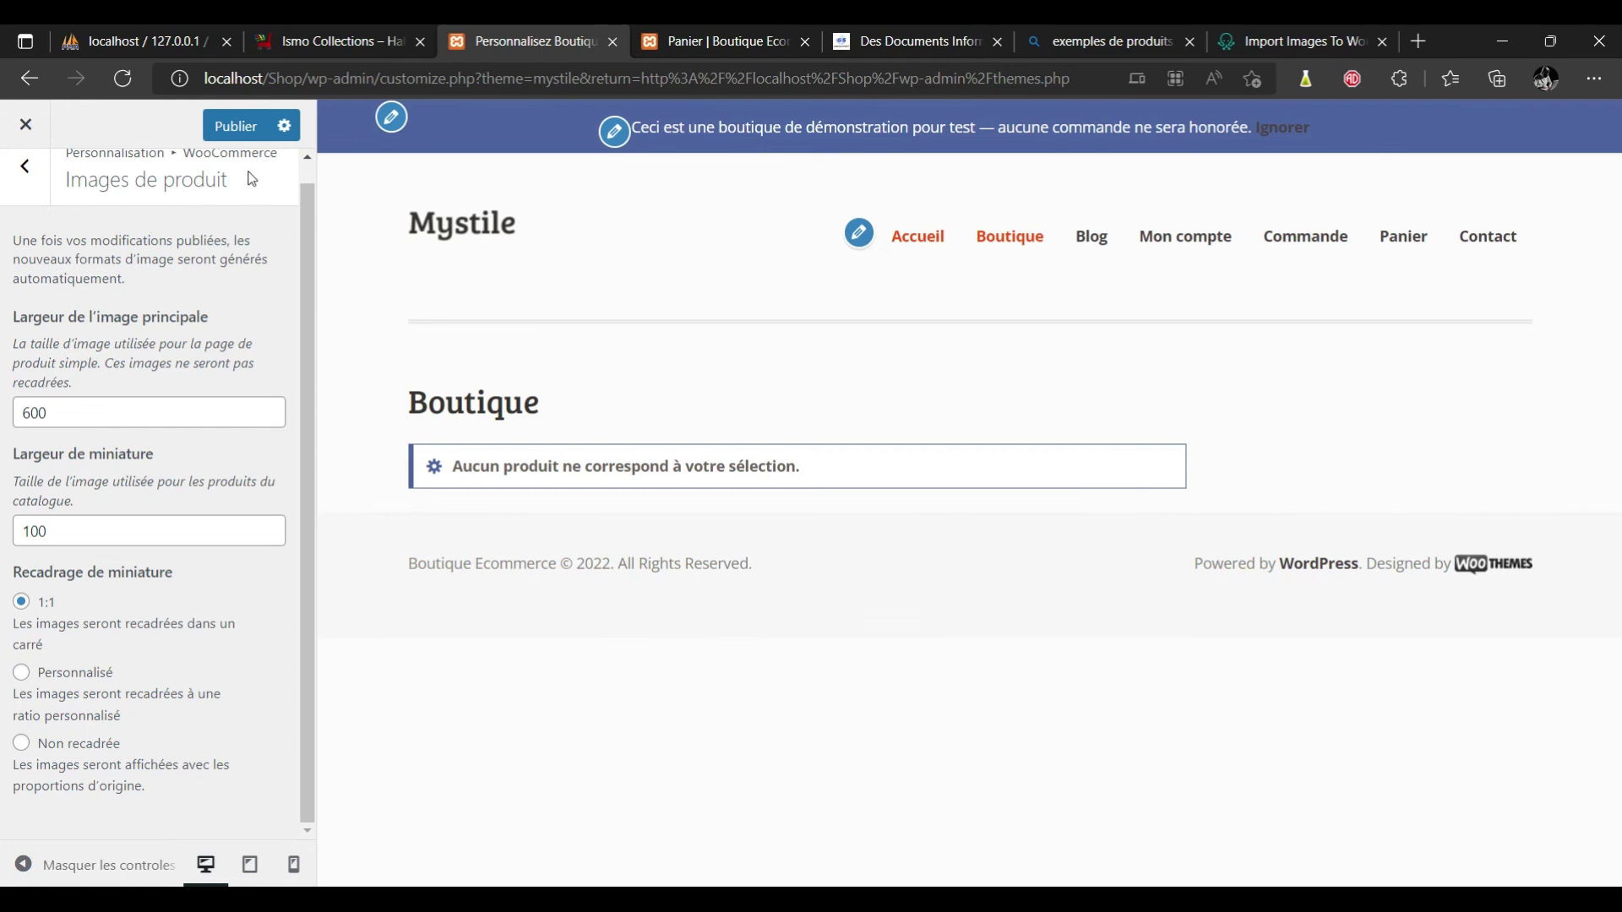
left_click(236, 131)
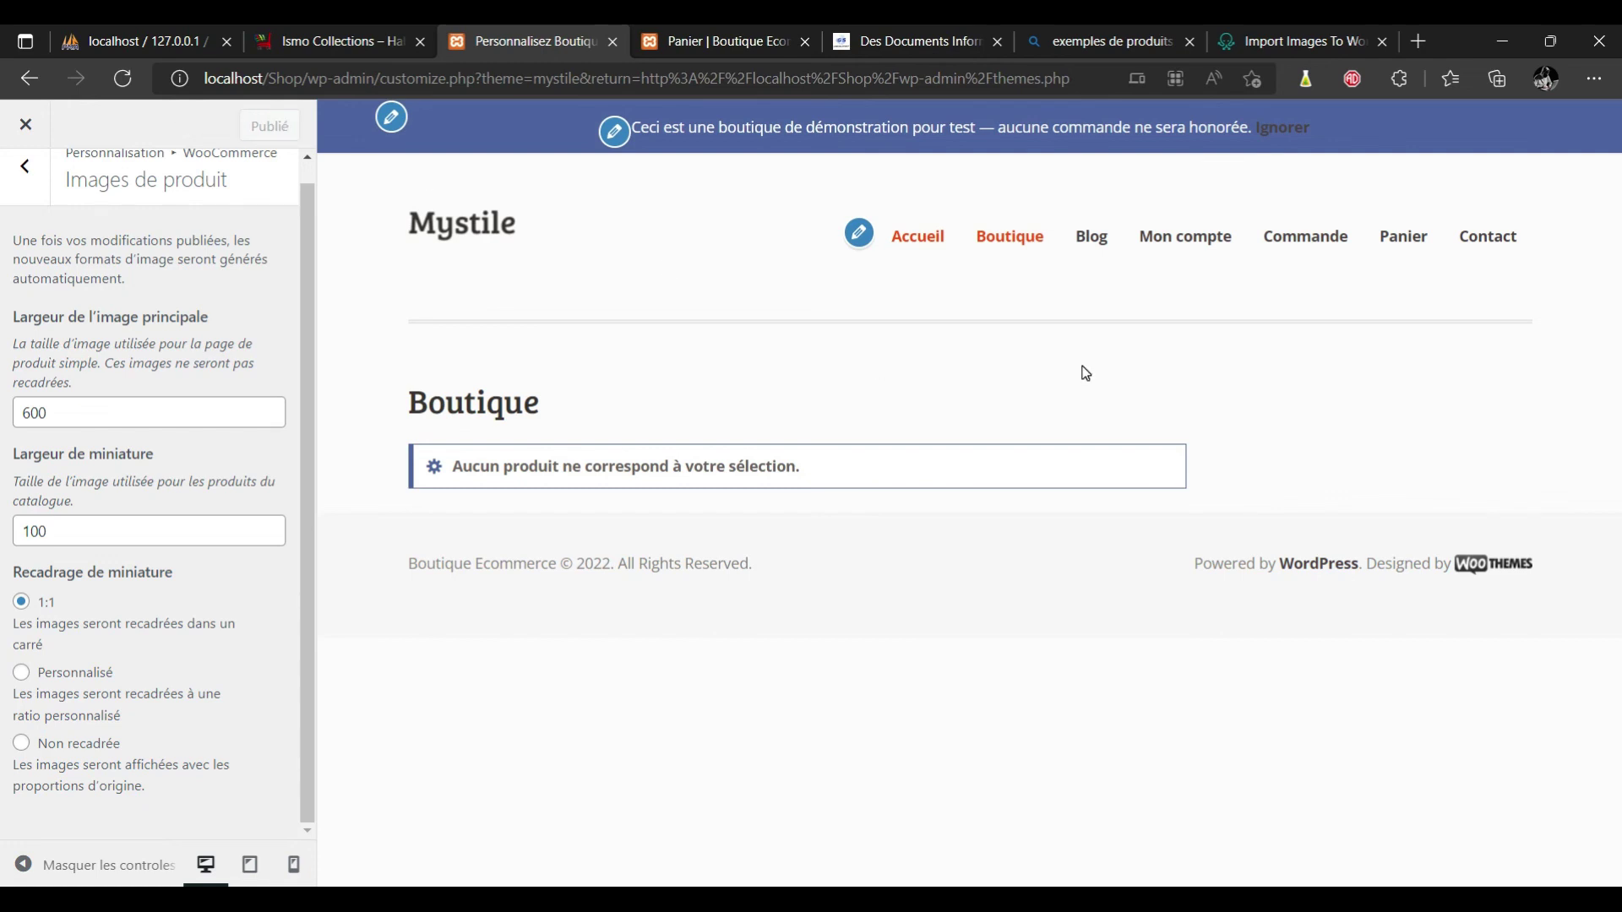
left_click(28, 179)
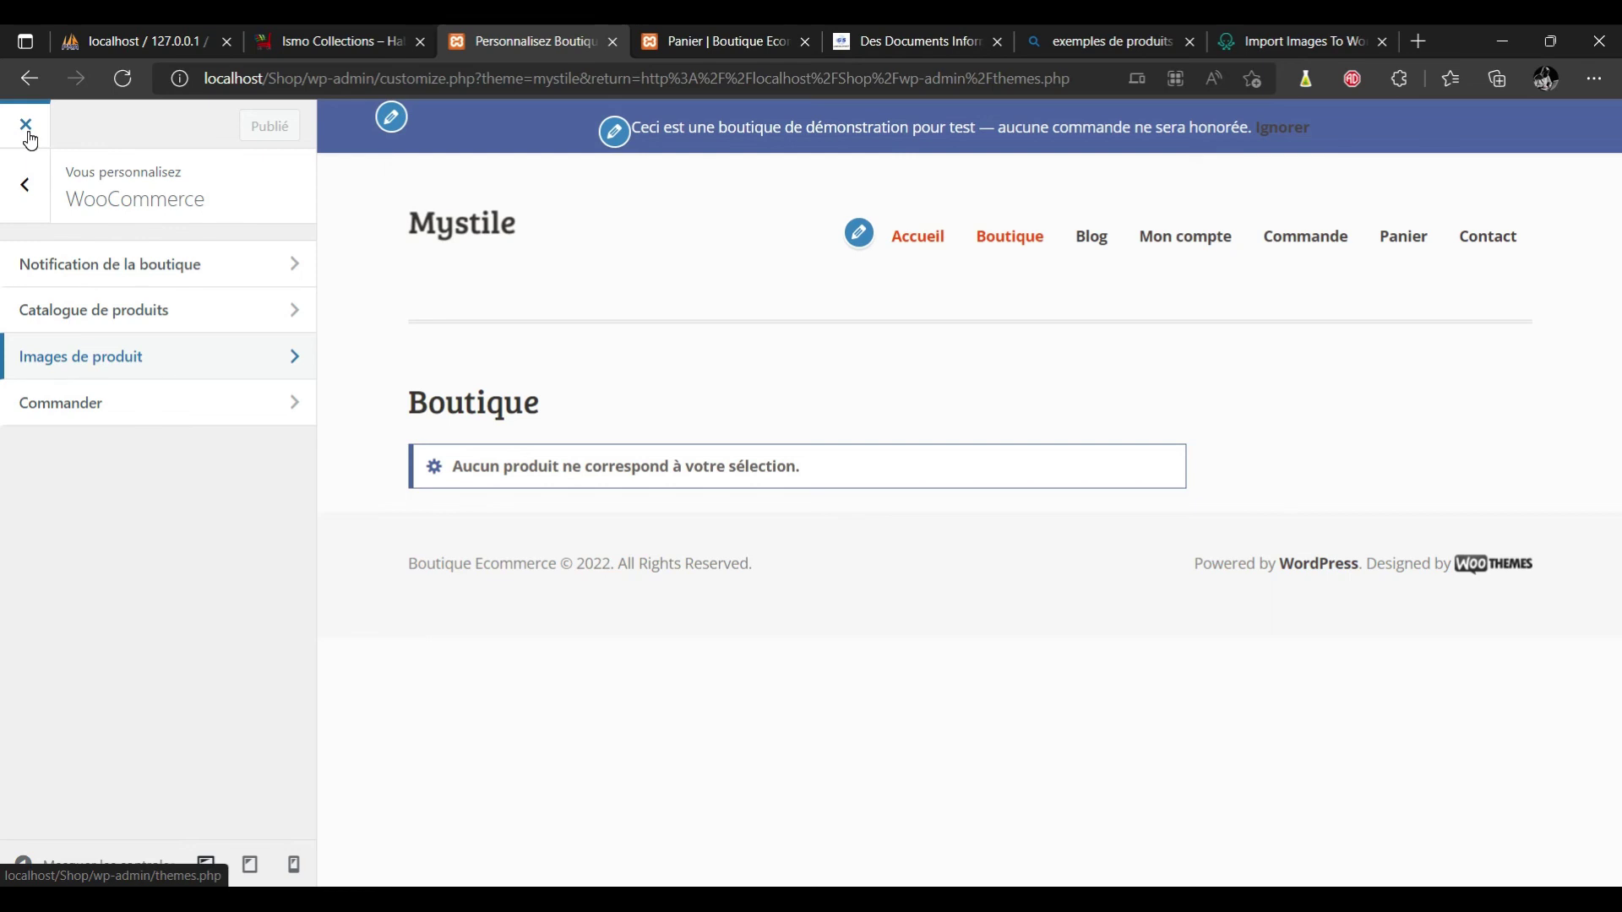
left_click(26, 126)
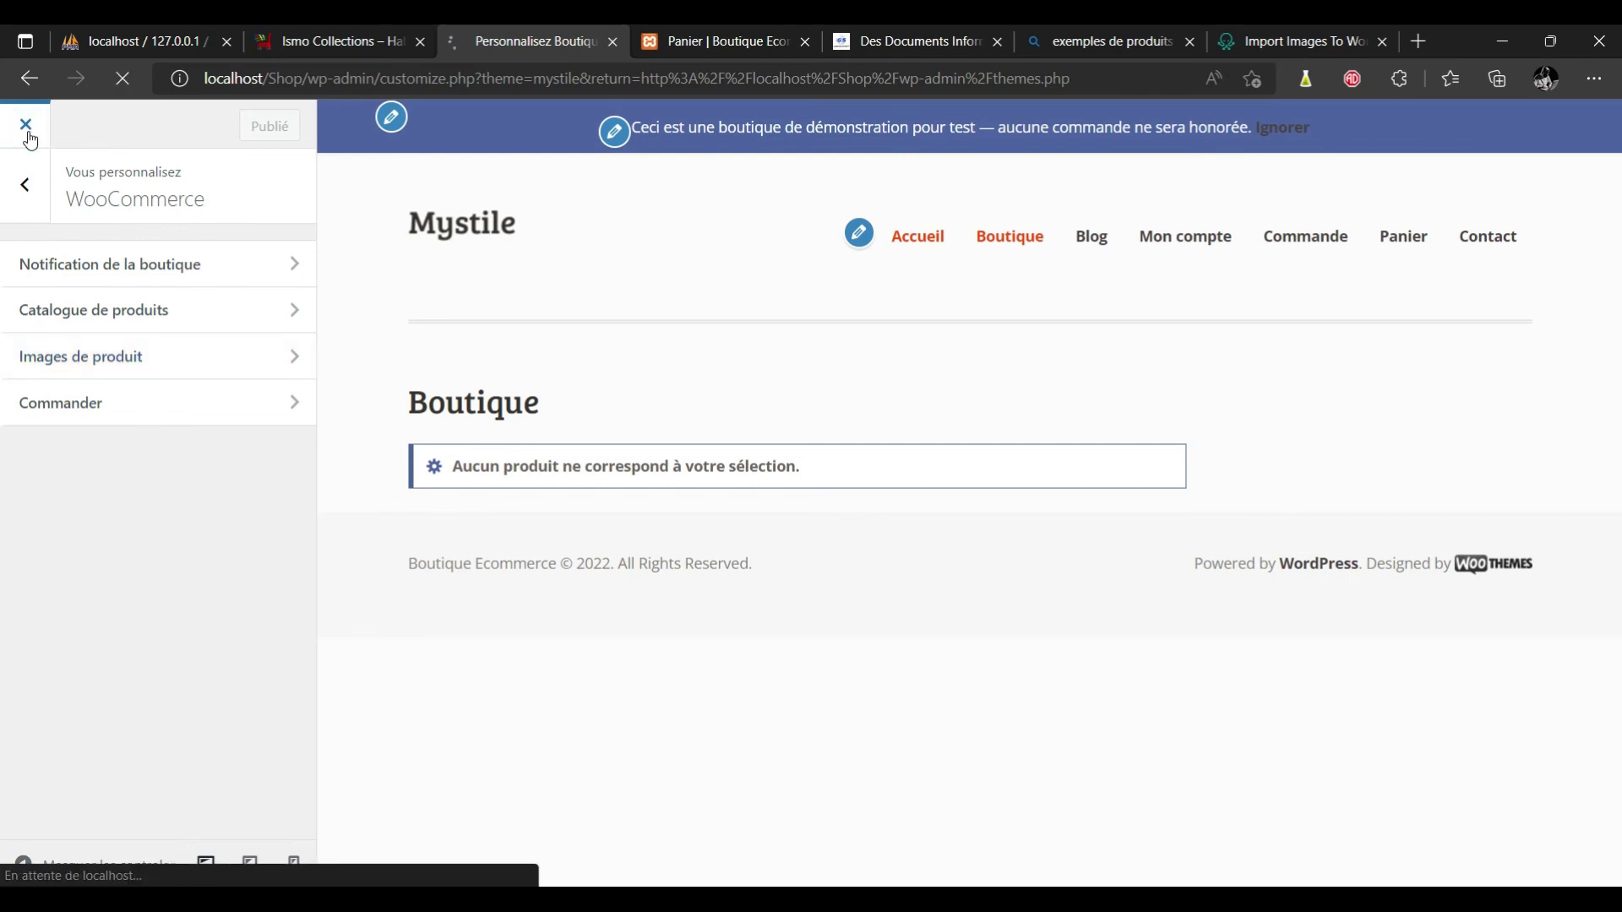
Check the Ismo Collections shop, then open the Outils > Importer page in the admin.
left_click(324, 43)
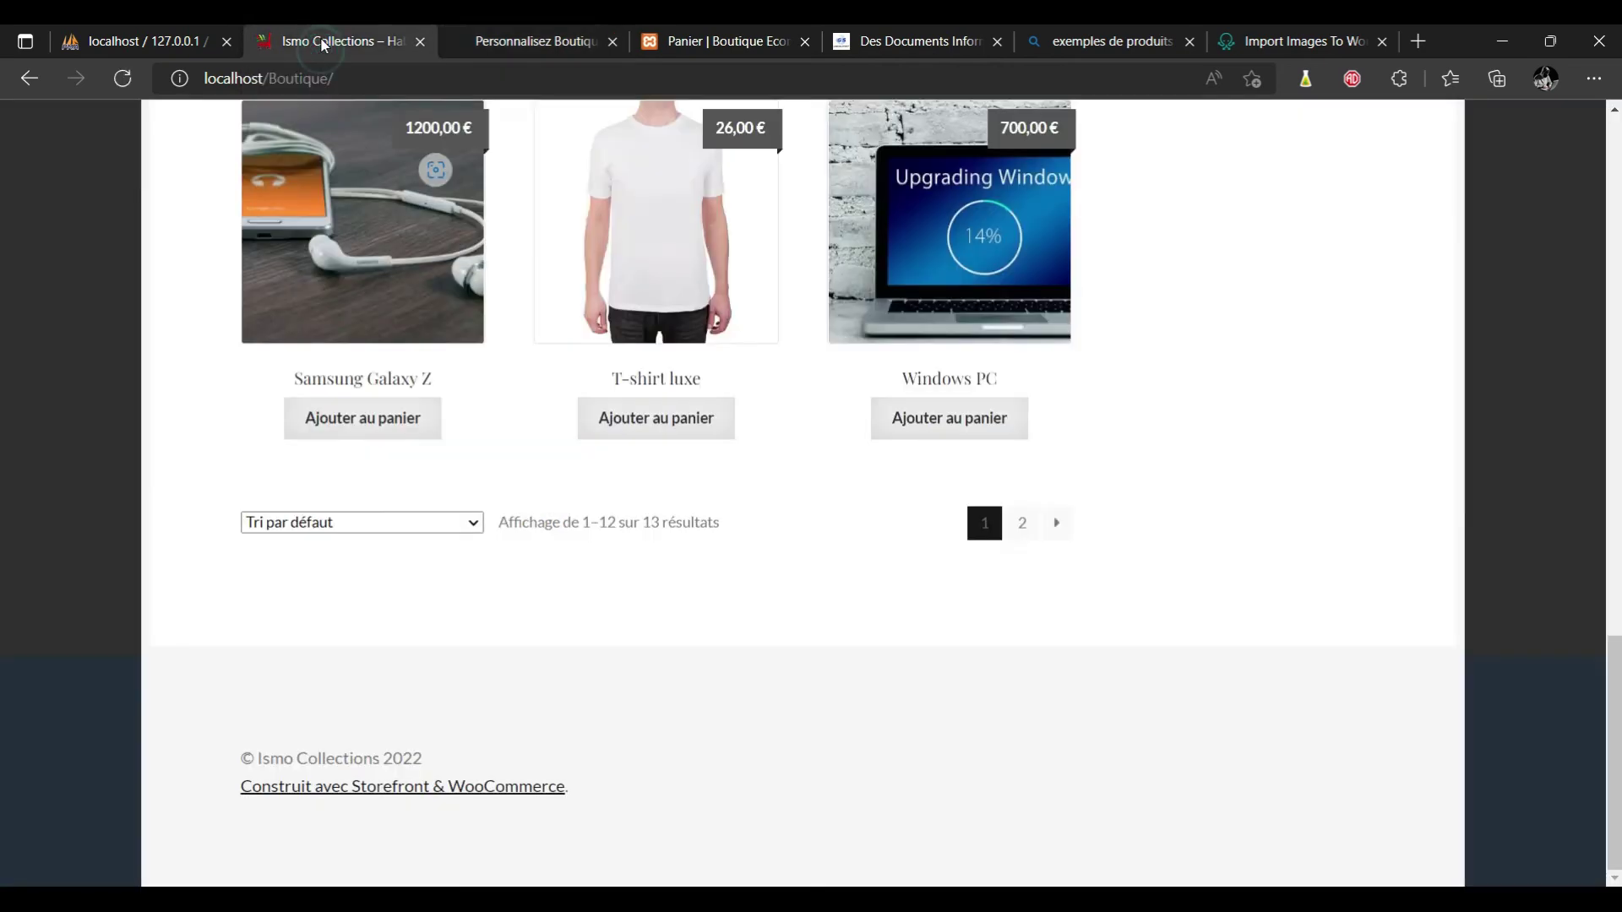
scroll(3, 363, "up", 10)
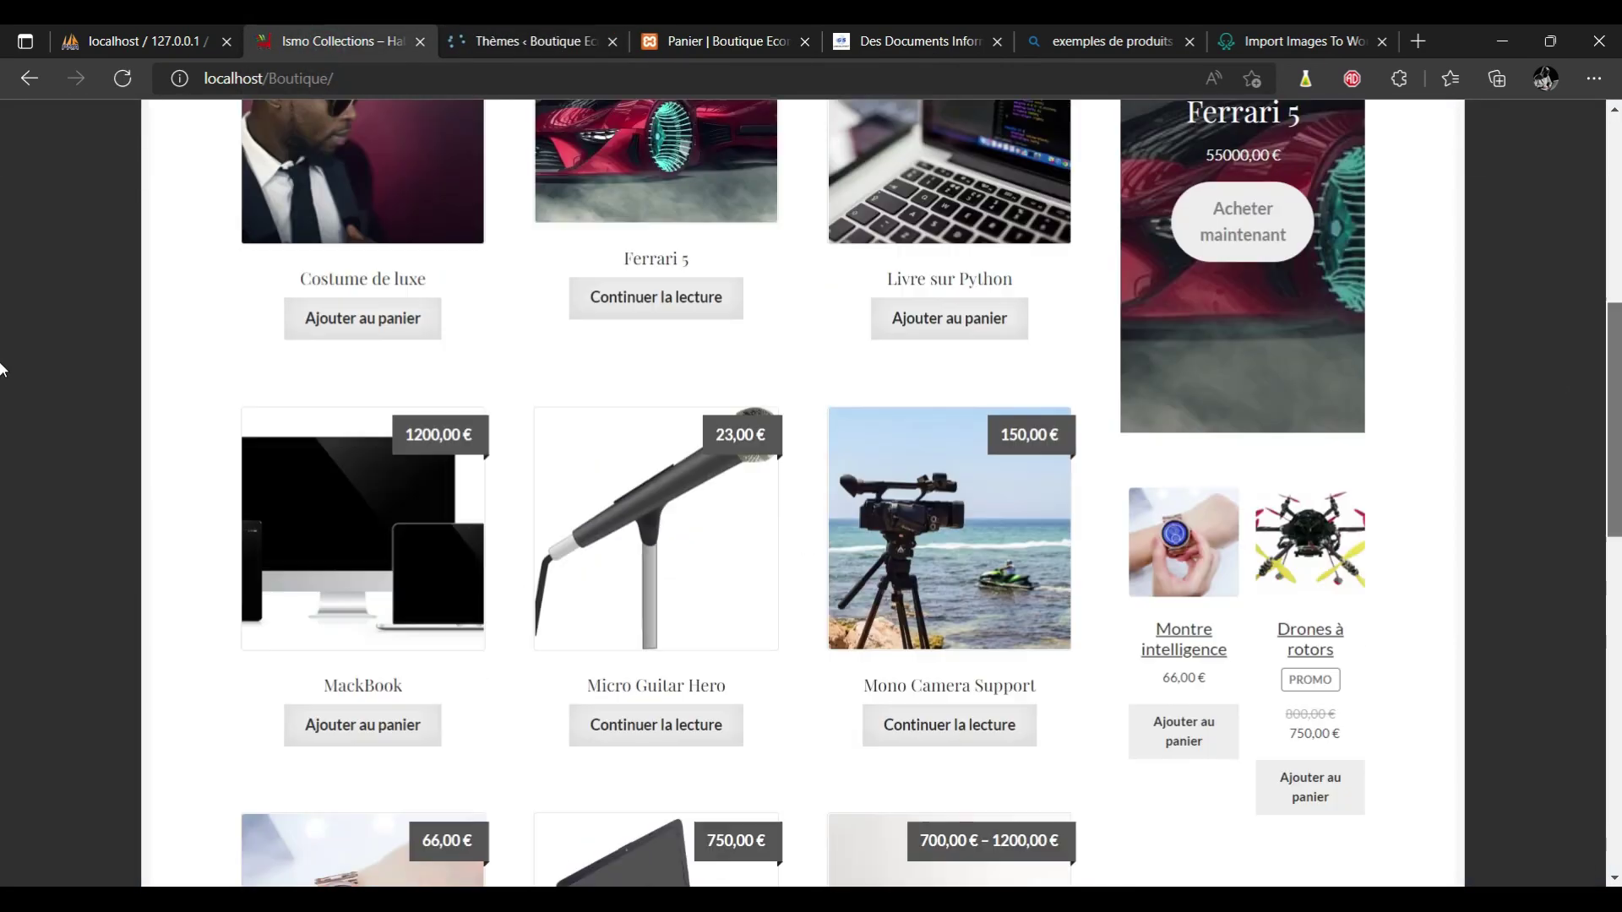
scroll(1602, 150, "up", 7)
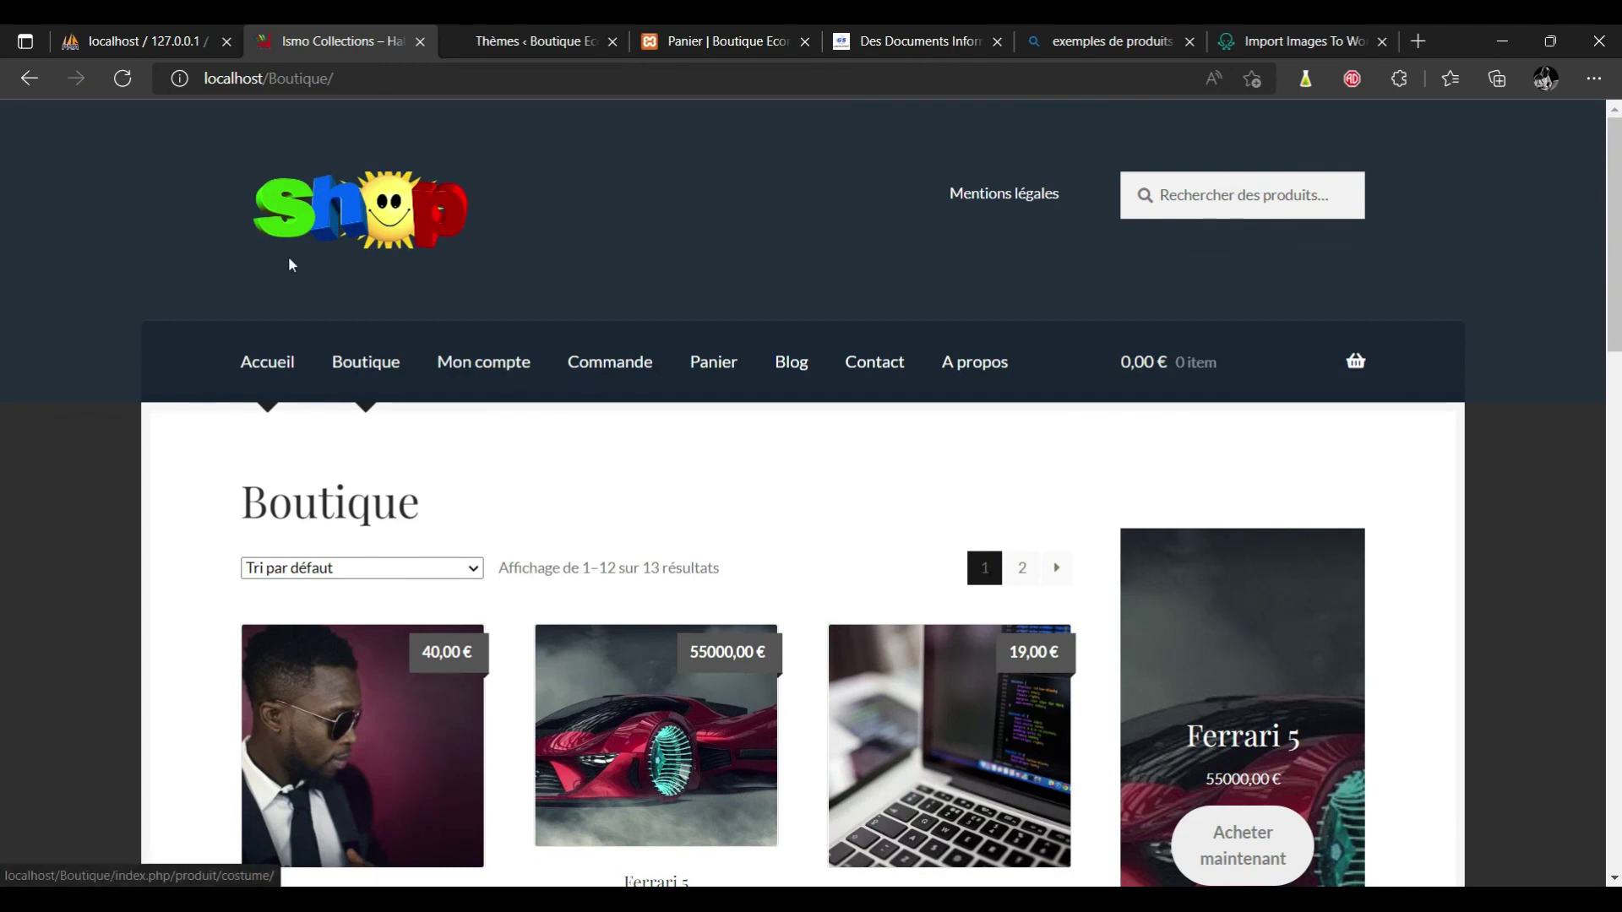
left_click(530, 34)
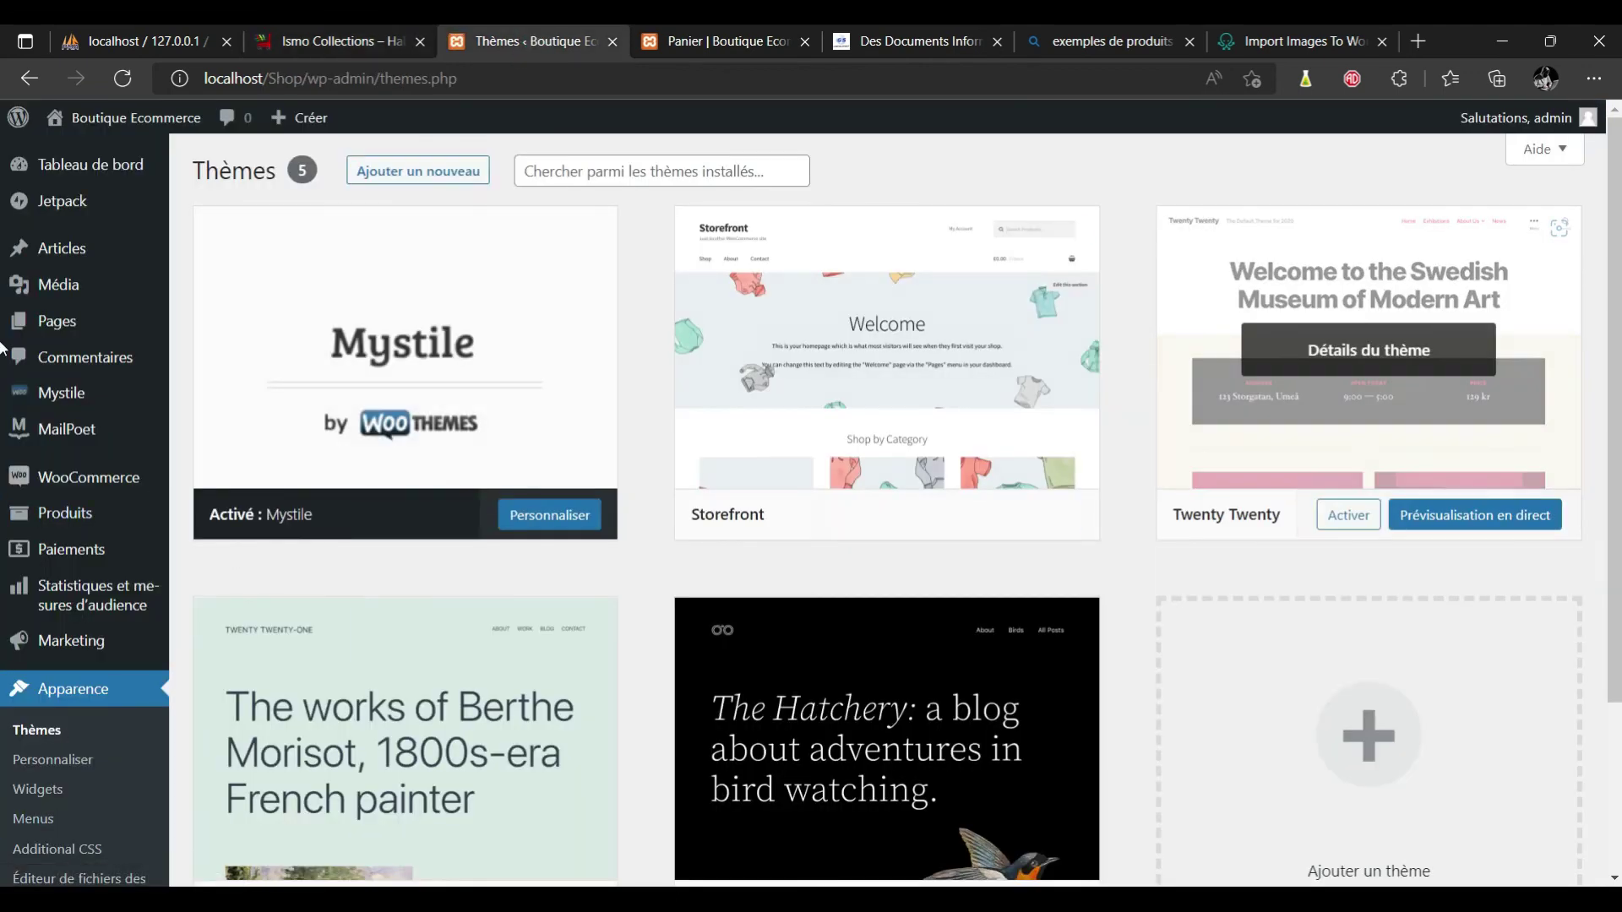
scroll(901, 757, "down", 3)
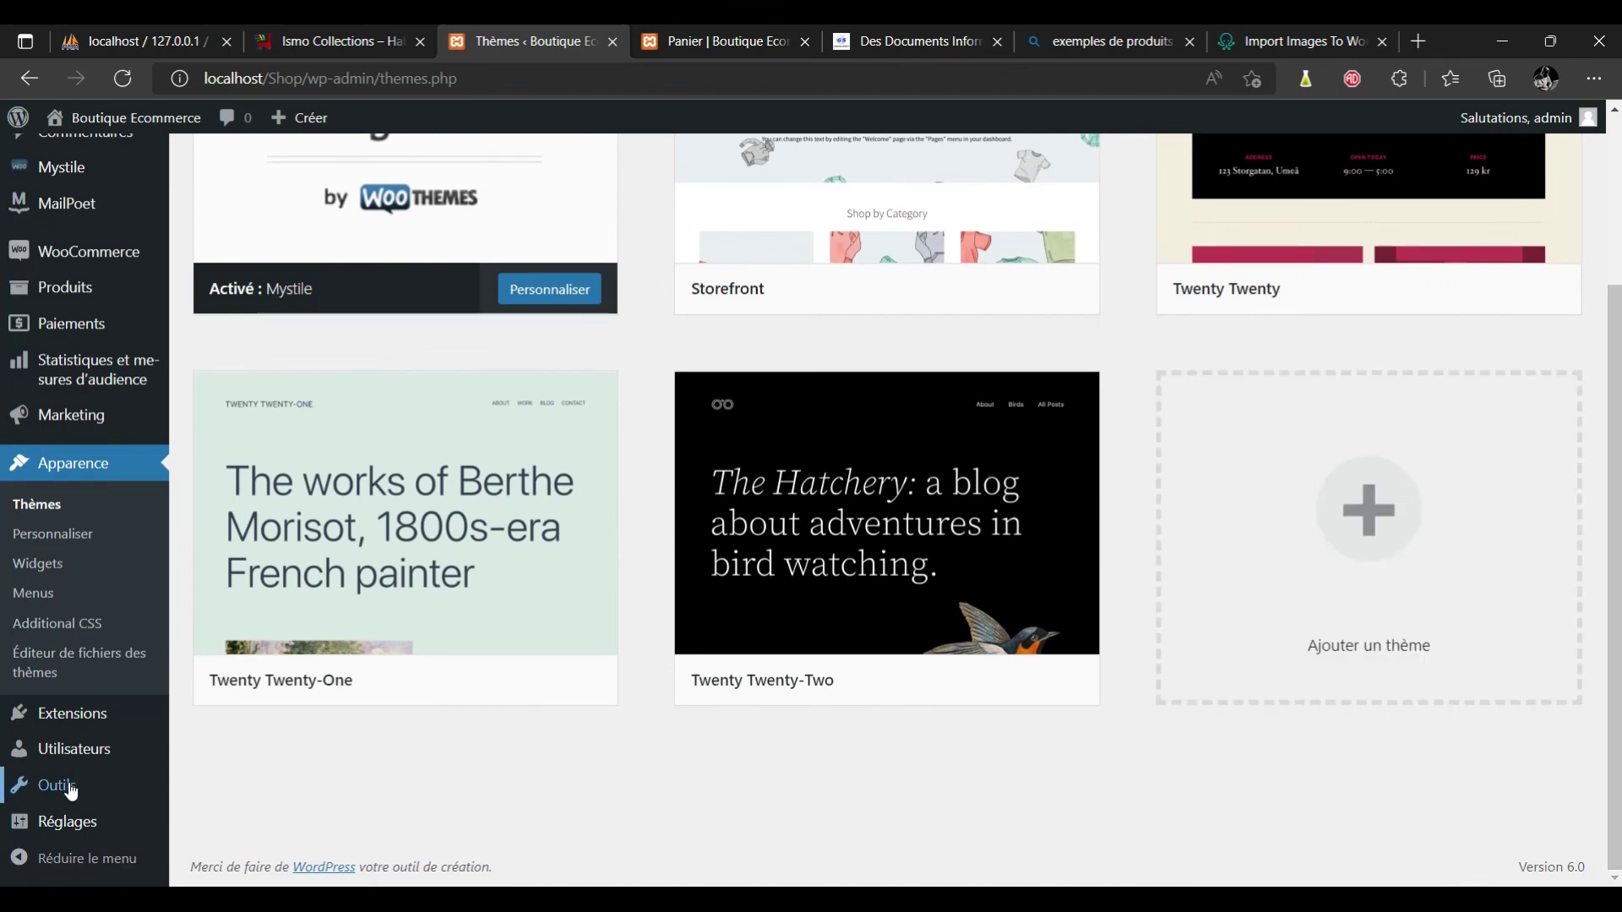
mouse_move(70, 792)
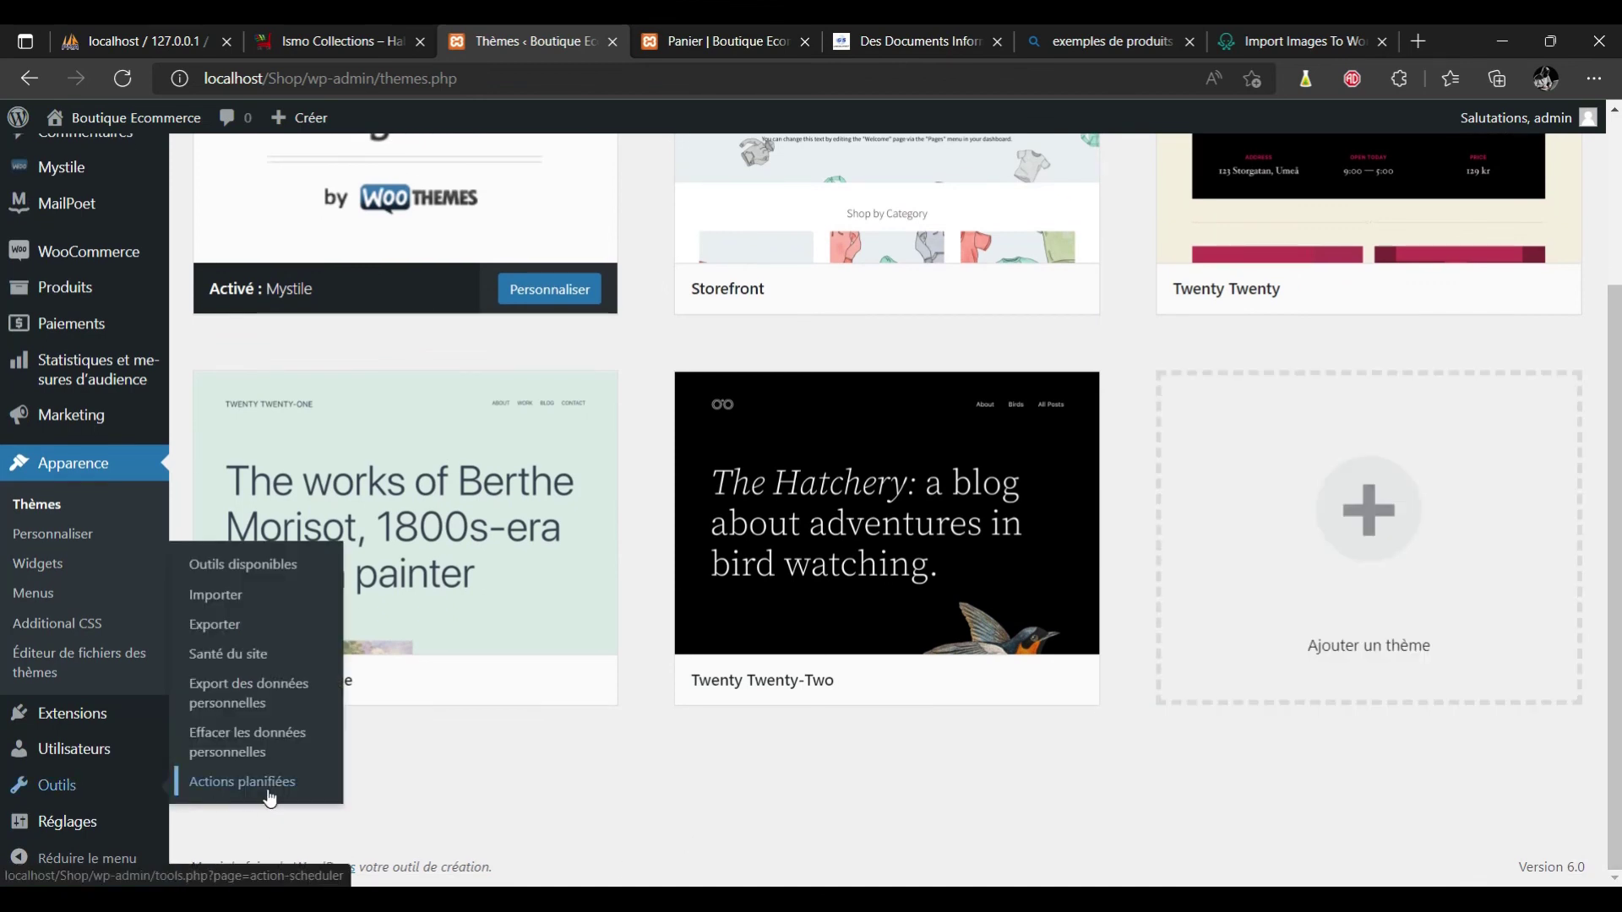
left_click(216, 595)
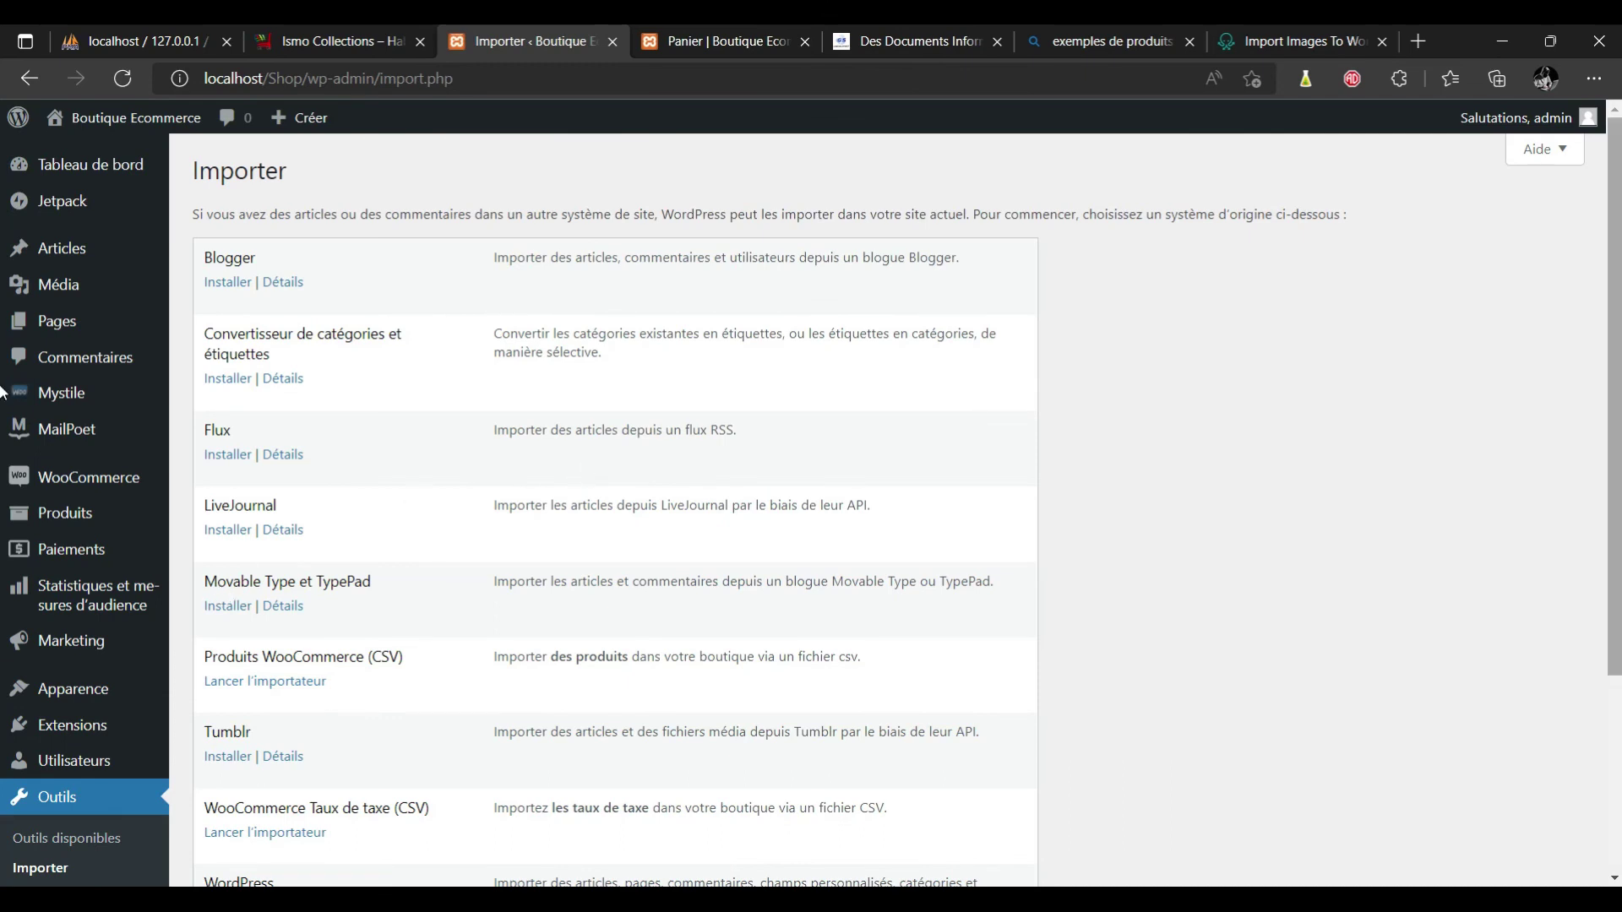
Install the WordPress importer and launch it to reach the WXR file upload page.
scroll(584, 461, "down", 3)
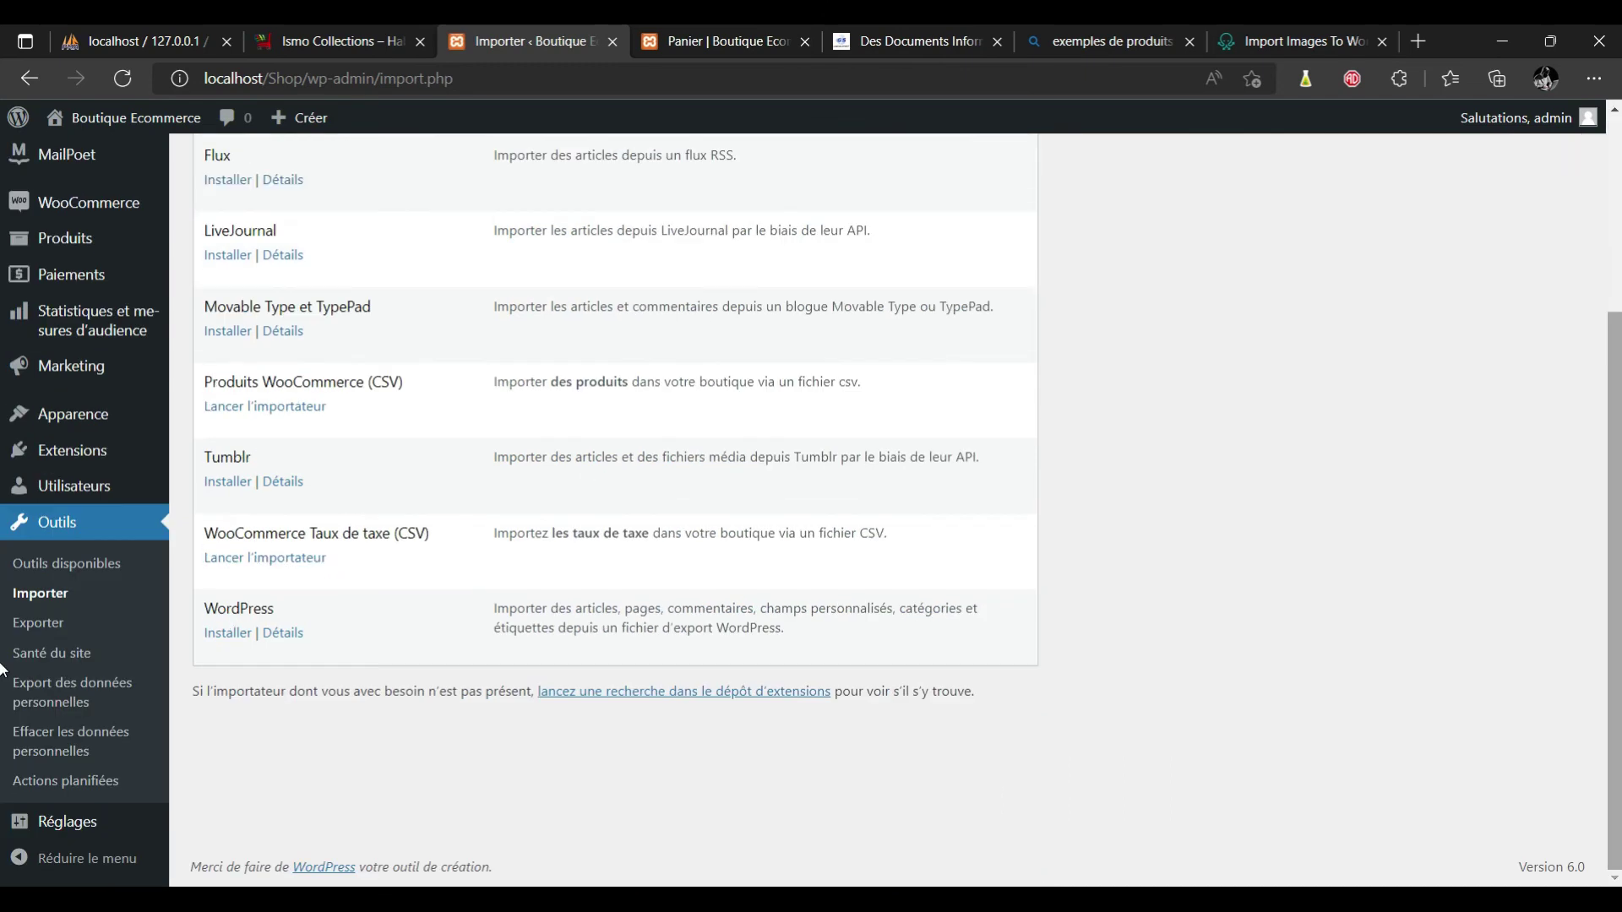
left_click(229, 635)
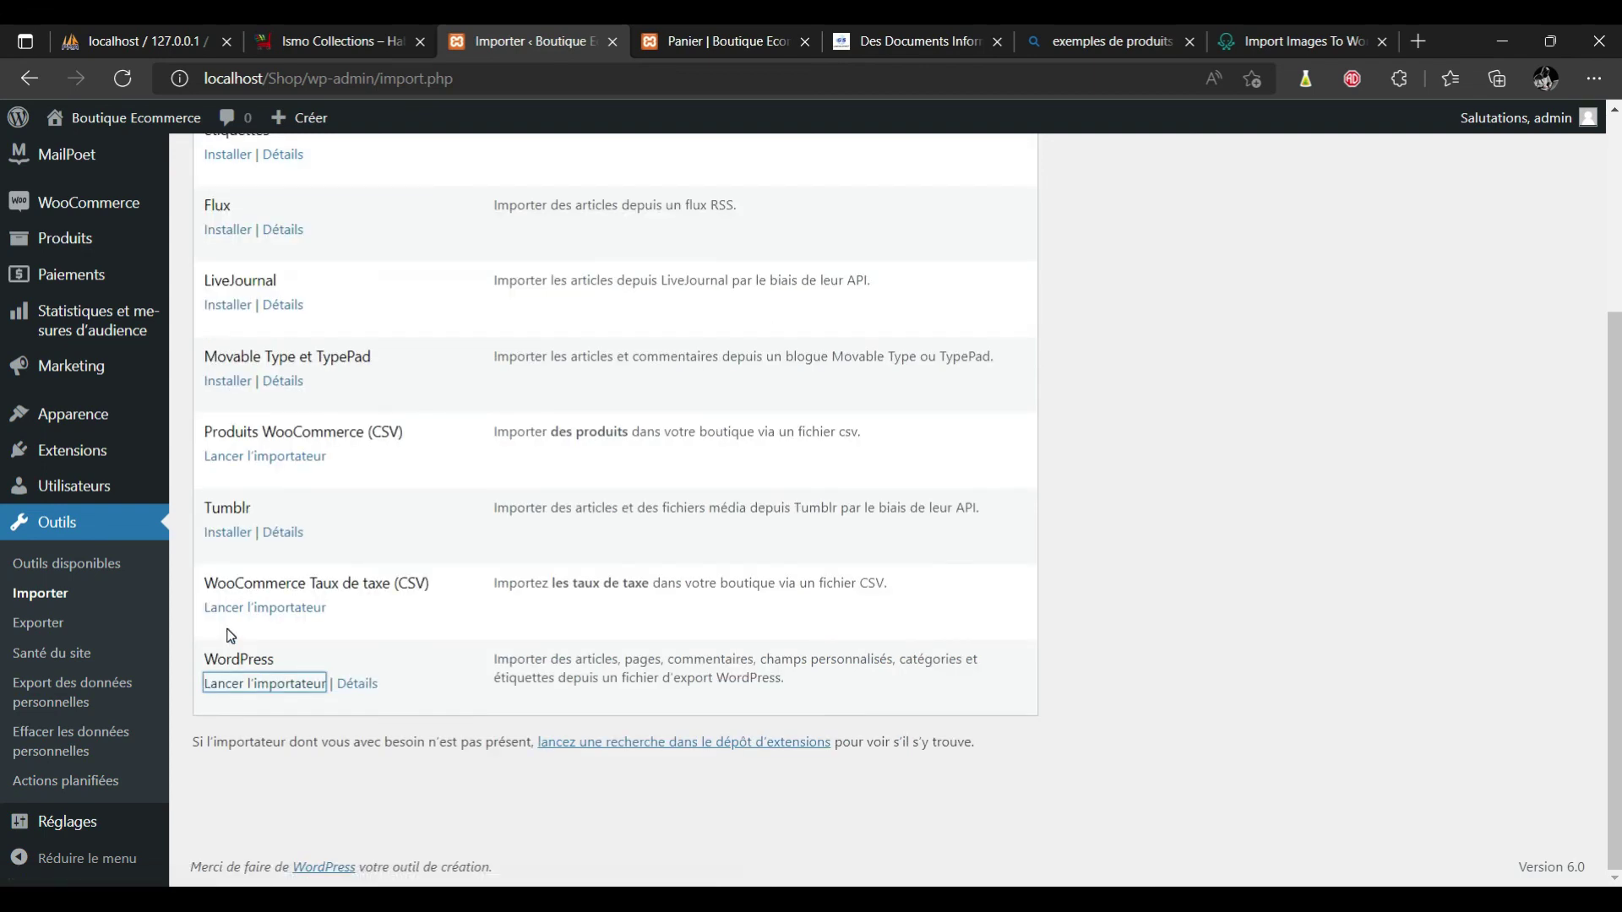
left_click(284, 691)
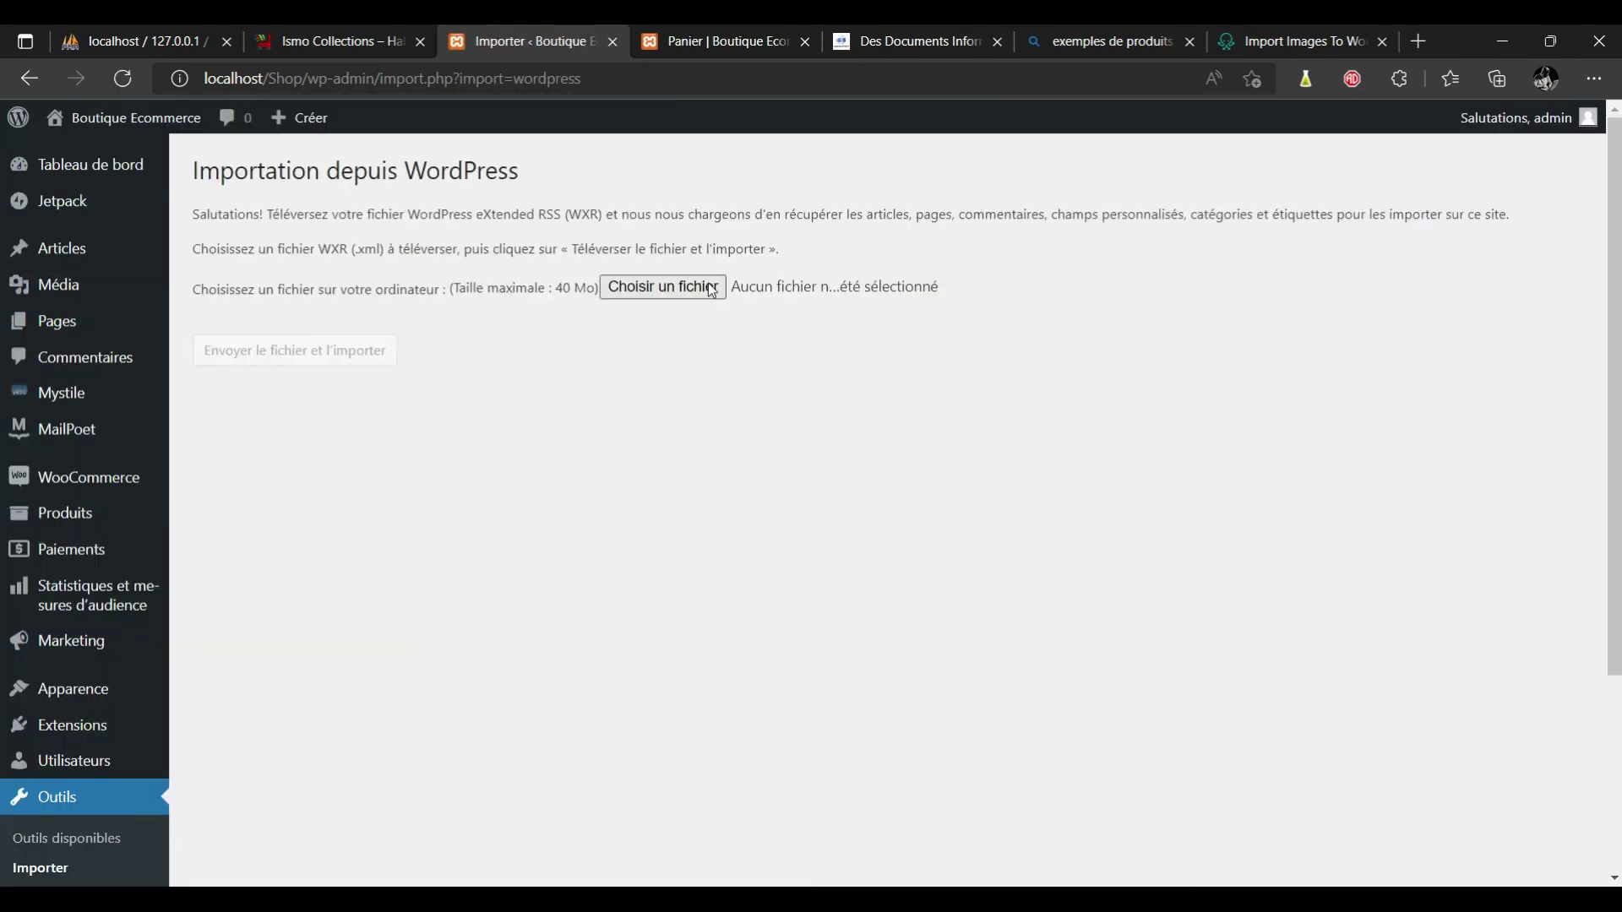
Upload sample_products.xml and assign its imported content to the existing administrator.
left_click(712, 290)
left_click(321, 356)
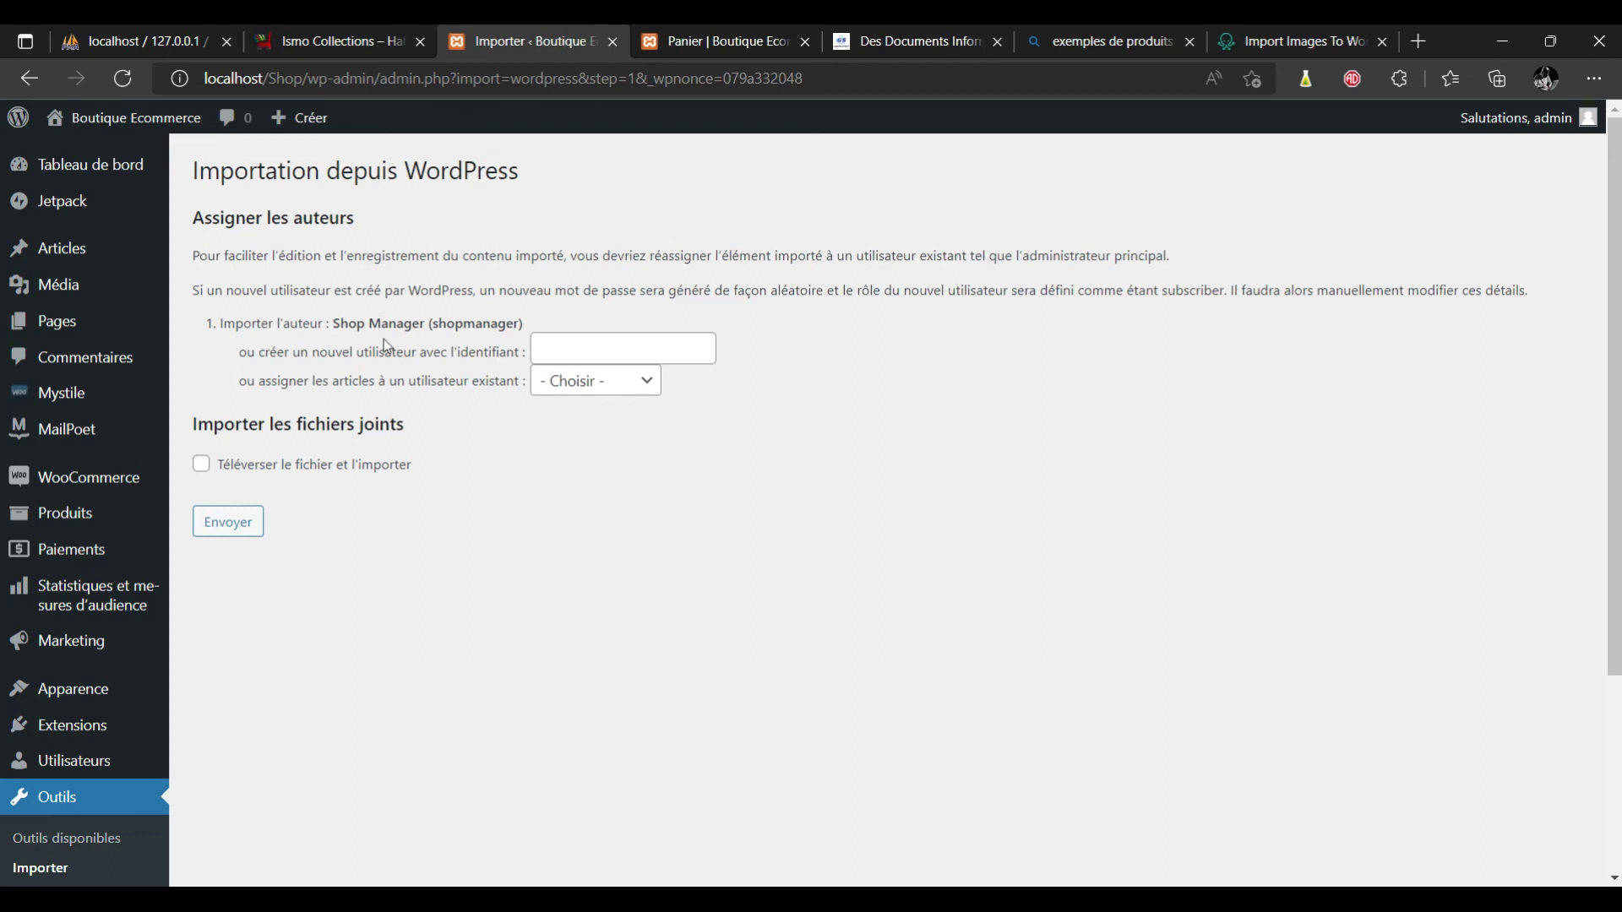
left_click(556, 346)
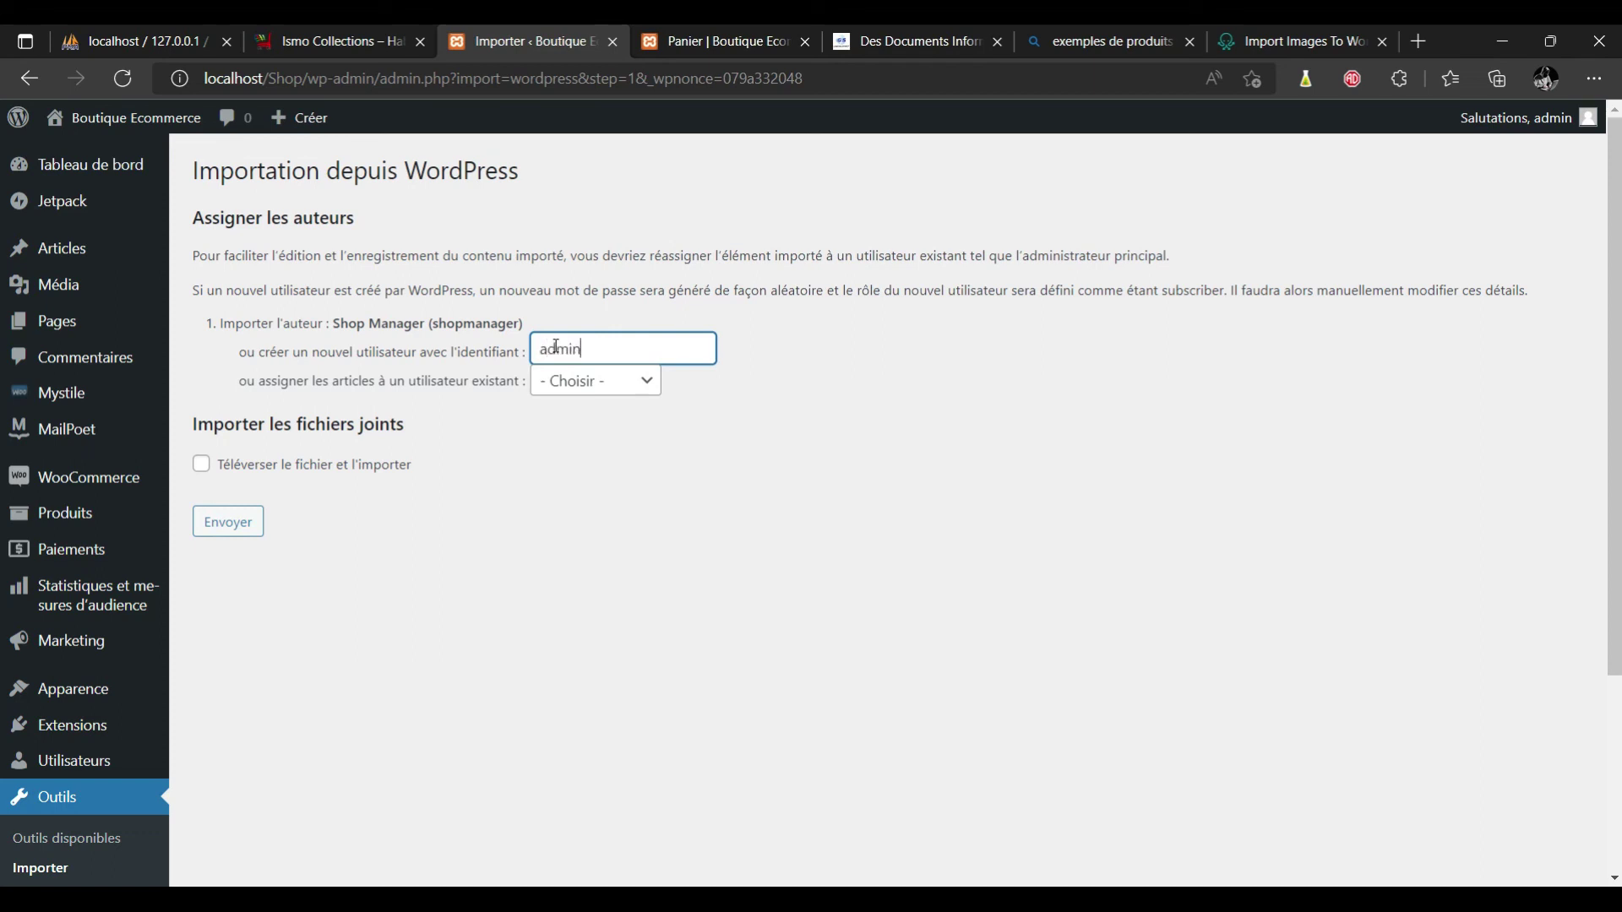
left_click(656, 383)
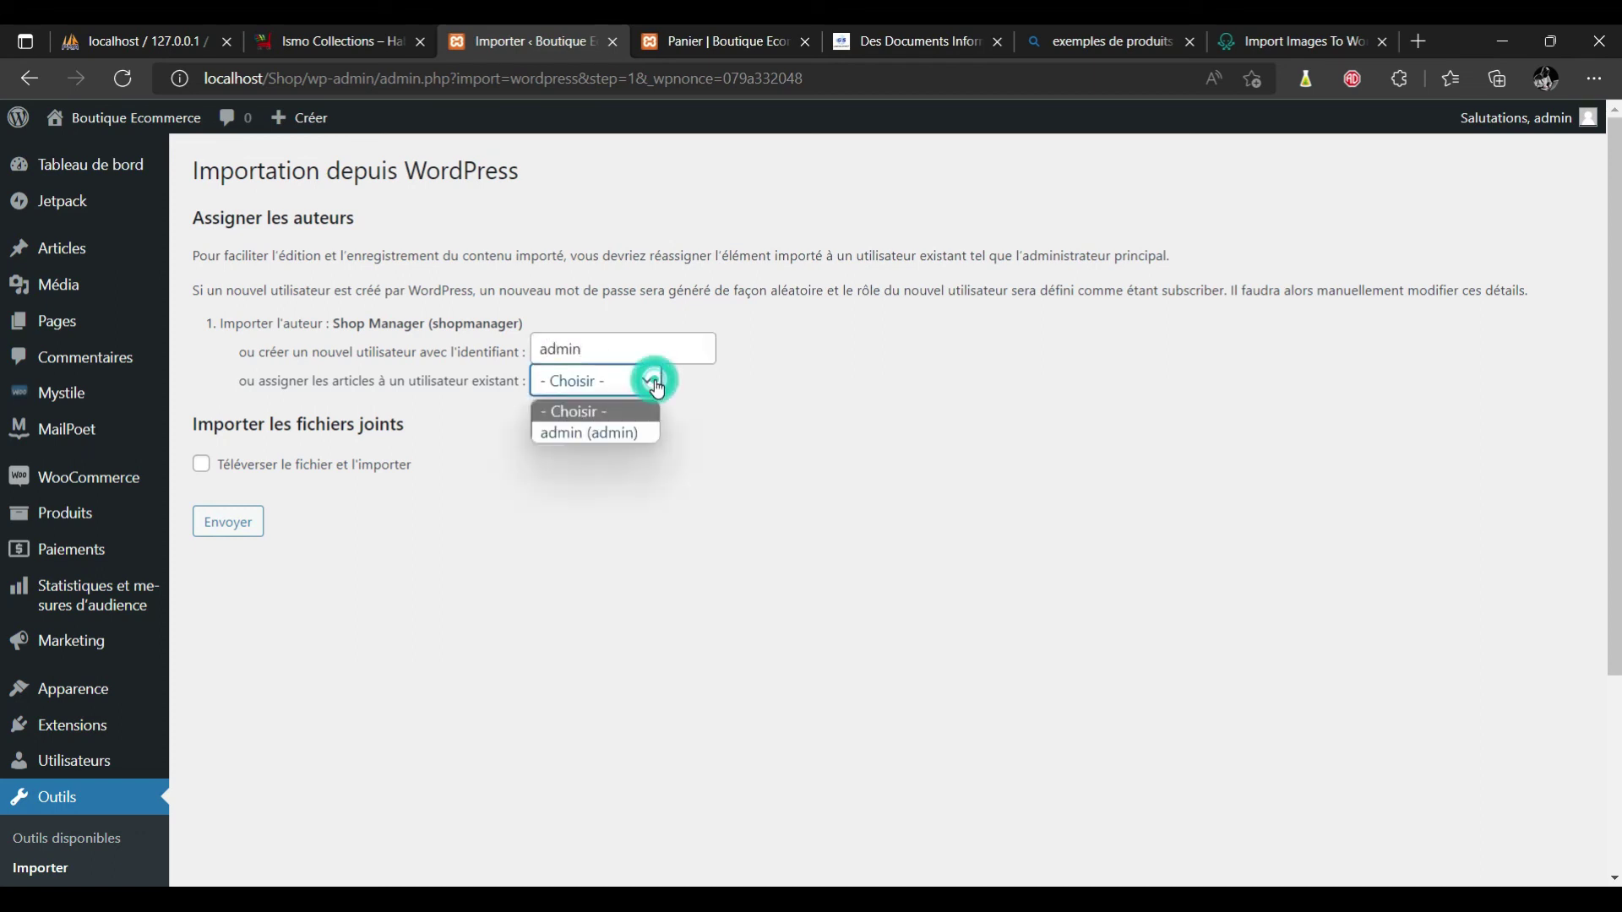
left_click(616, 434)
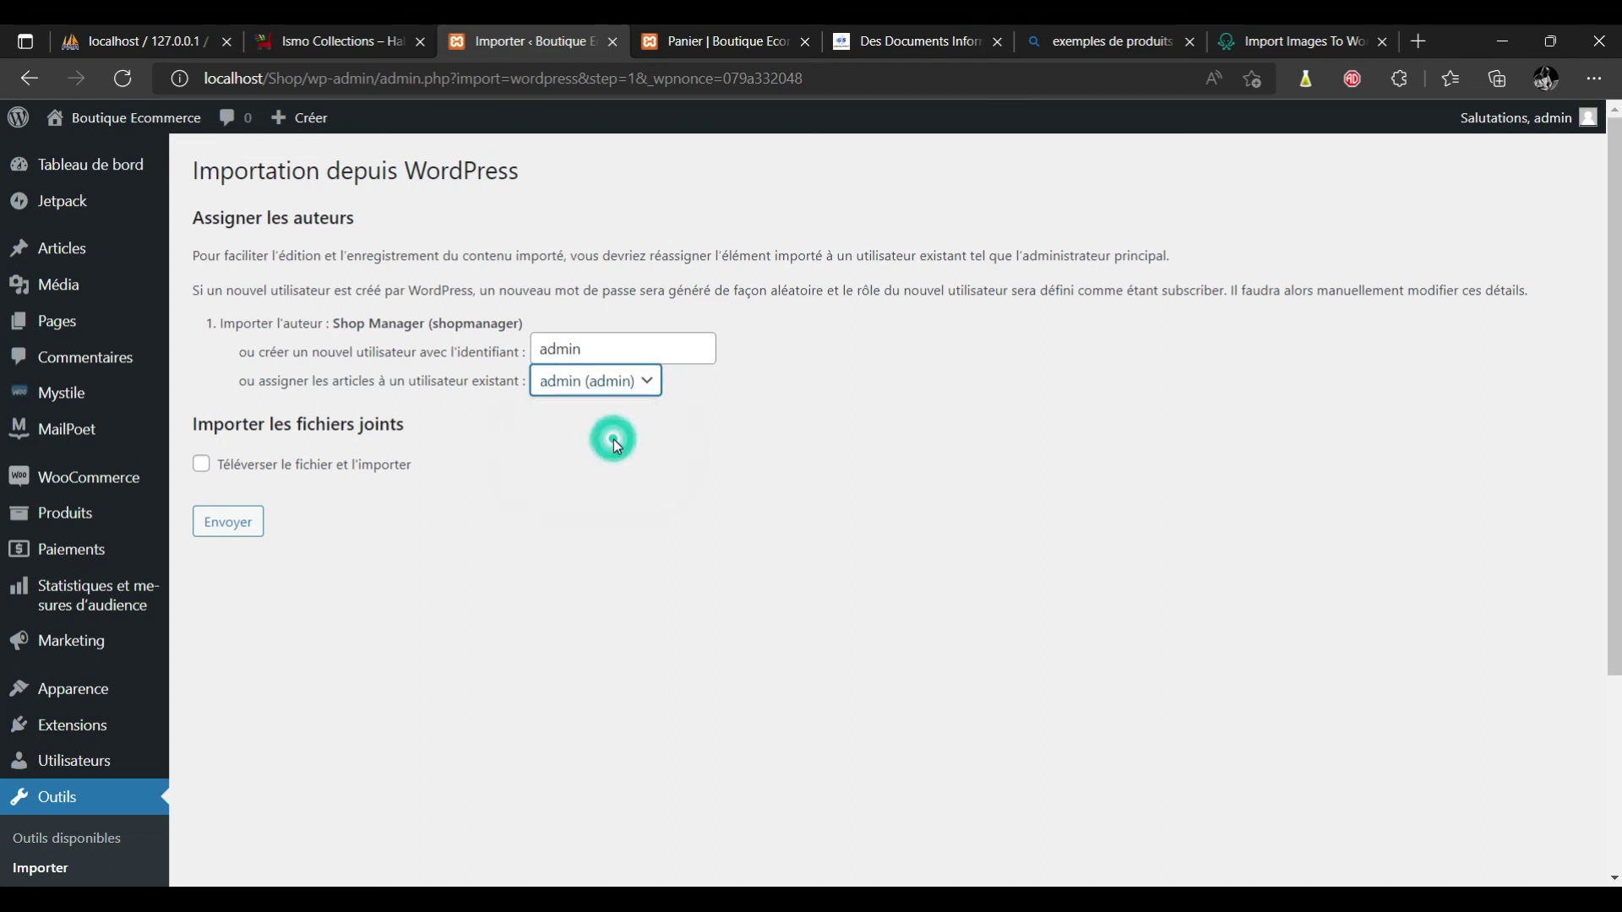
Include attachments, run the import, and reload the storefront shop page.
left_click(201, 469)
left_click(220, 523)
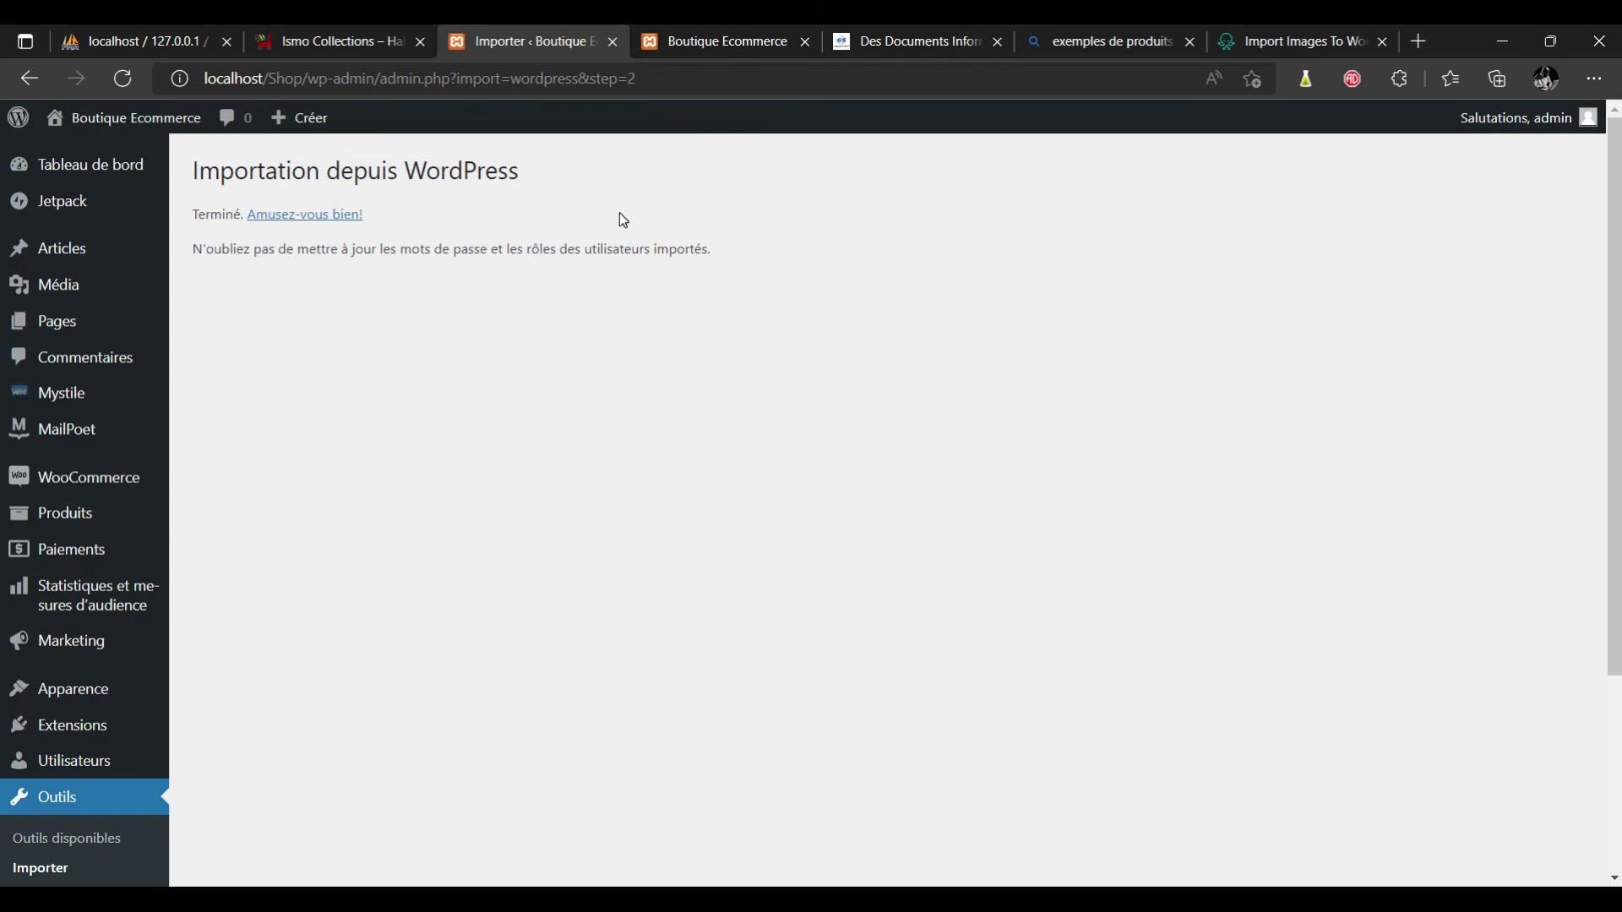
left_click(707, 42)
left_click(635, 77)
key("Return")
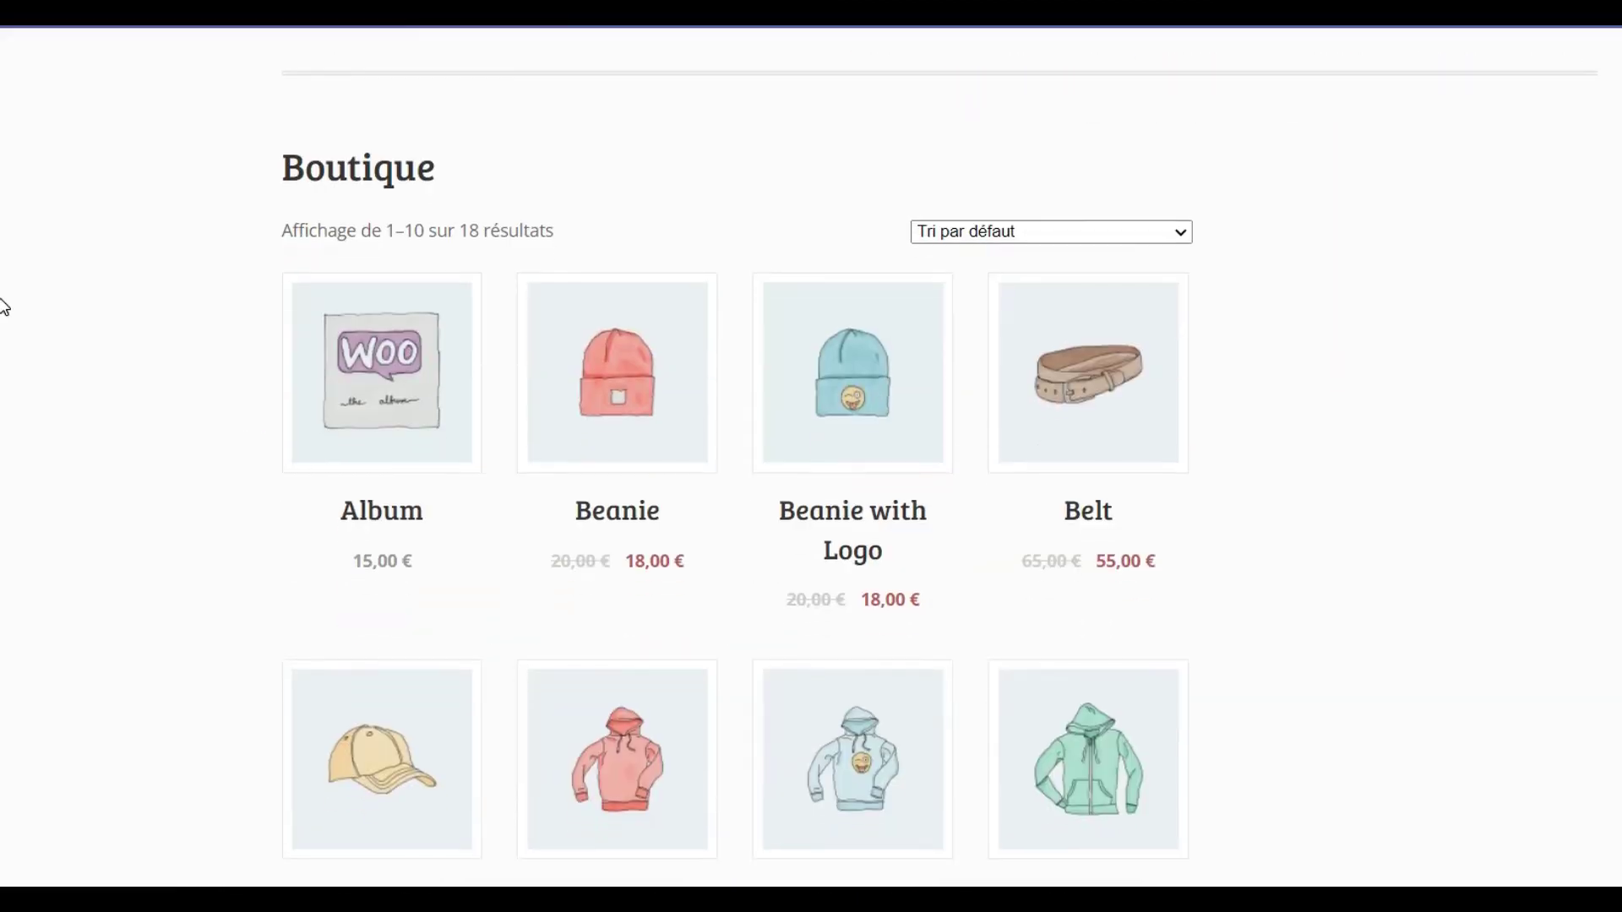
scroll(2, 306, "down", 5)
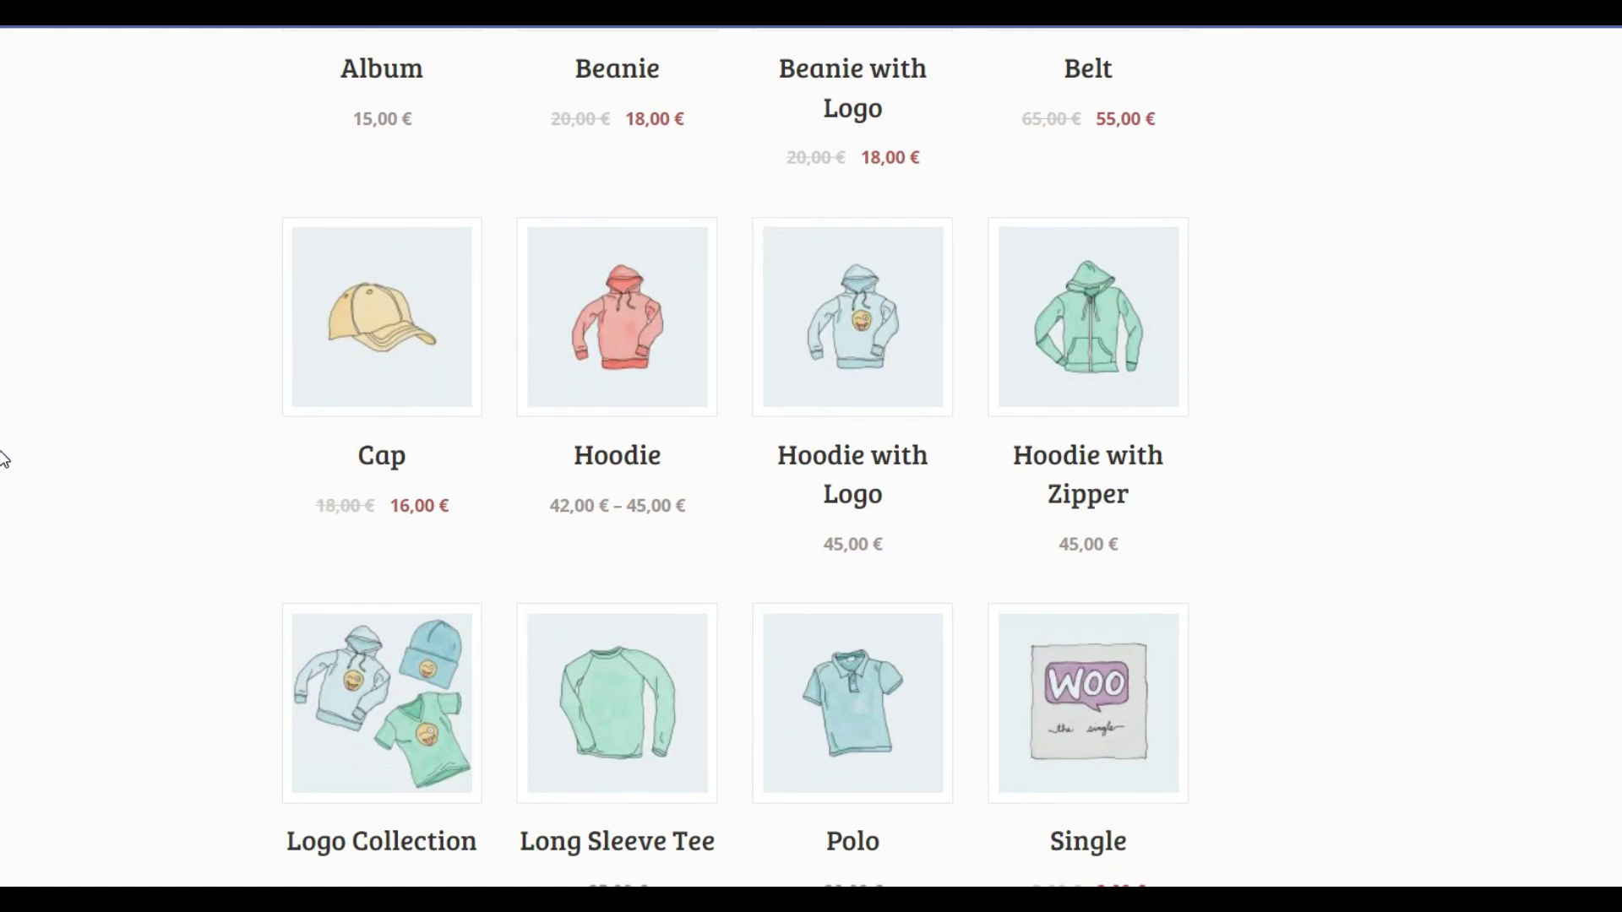
scroll(2, 507, "down", 7)
scroll(2, 671, "down", 5)
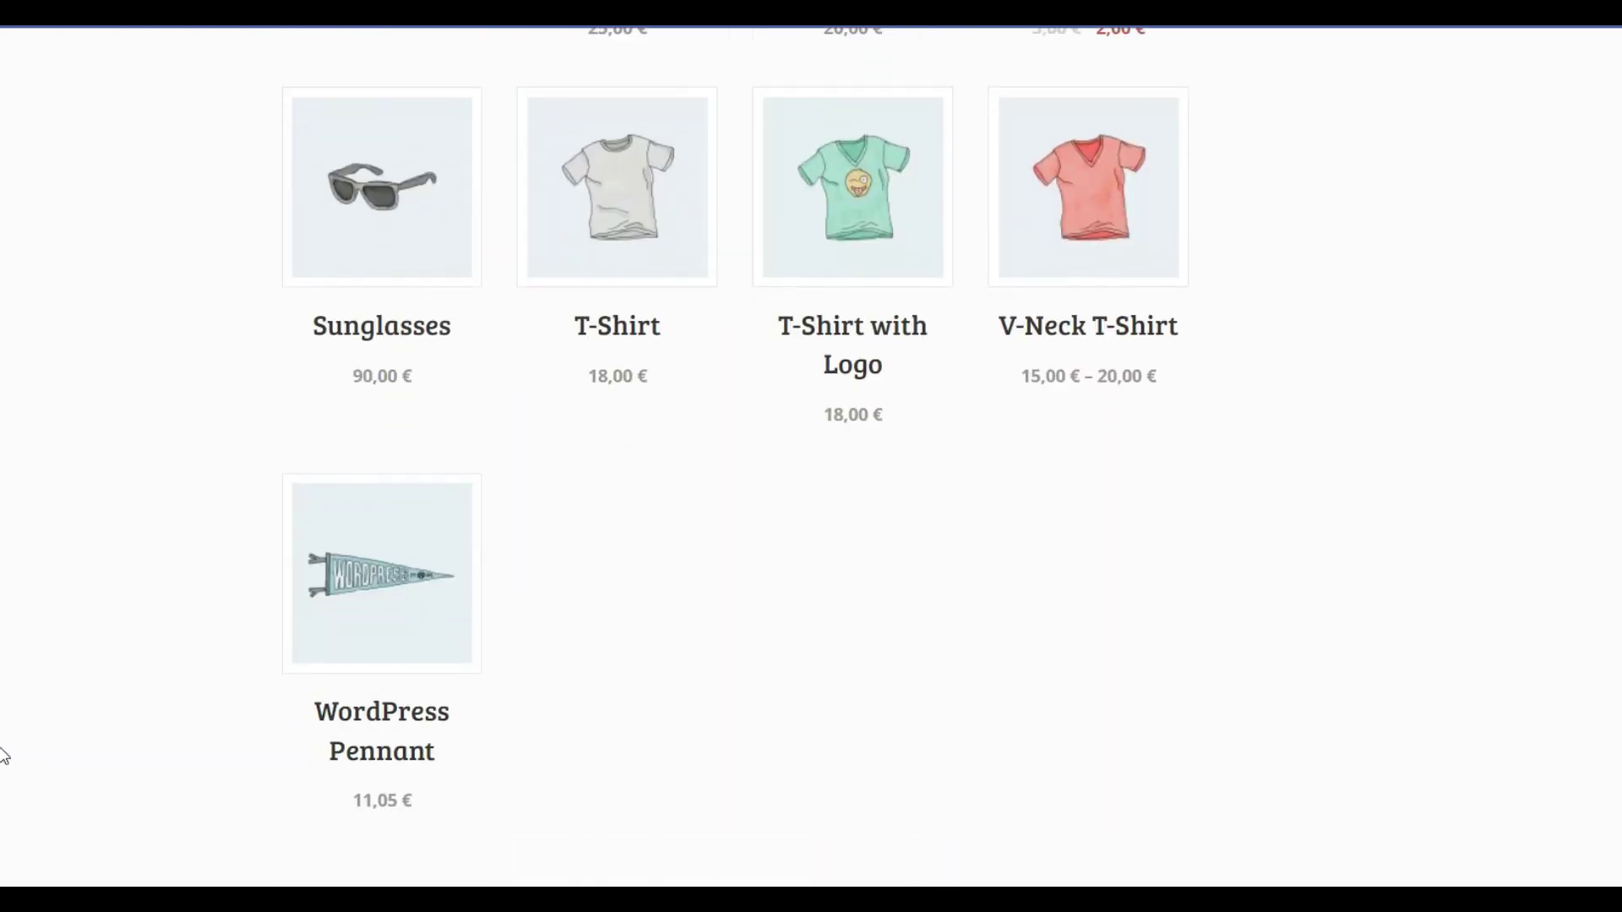
scroll(2, 750, "up", 9)
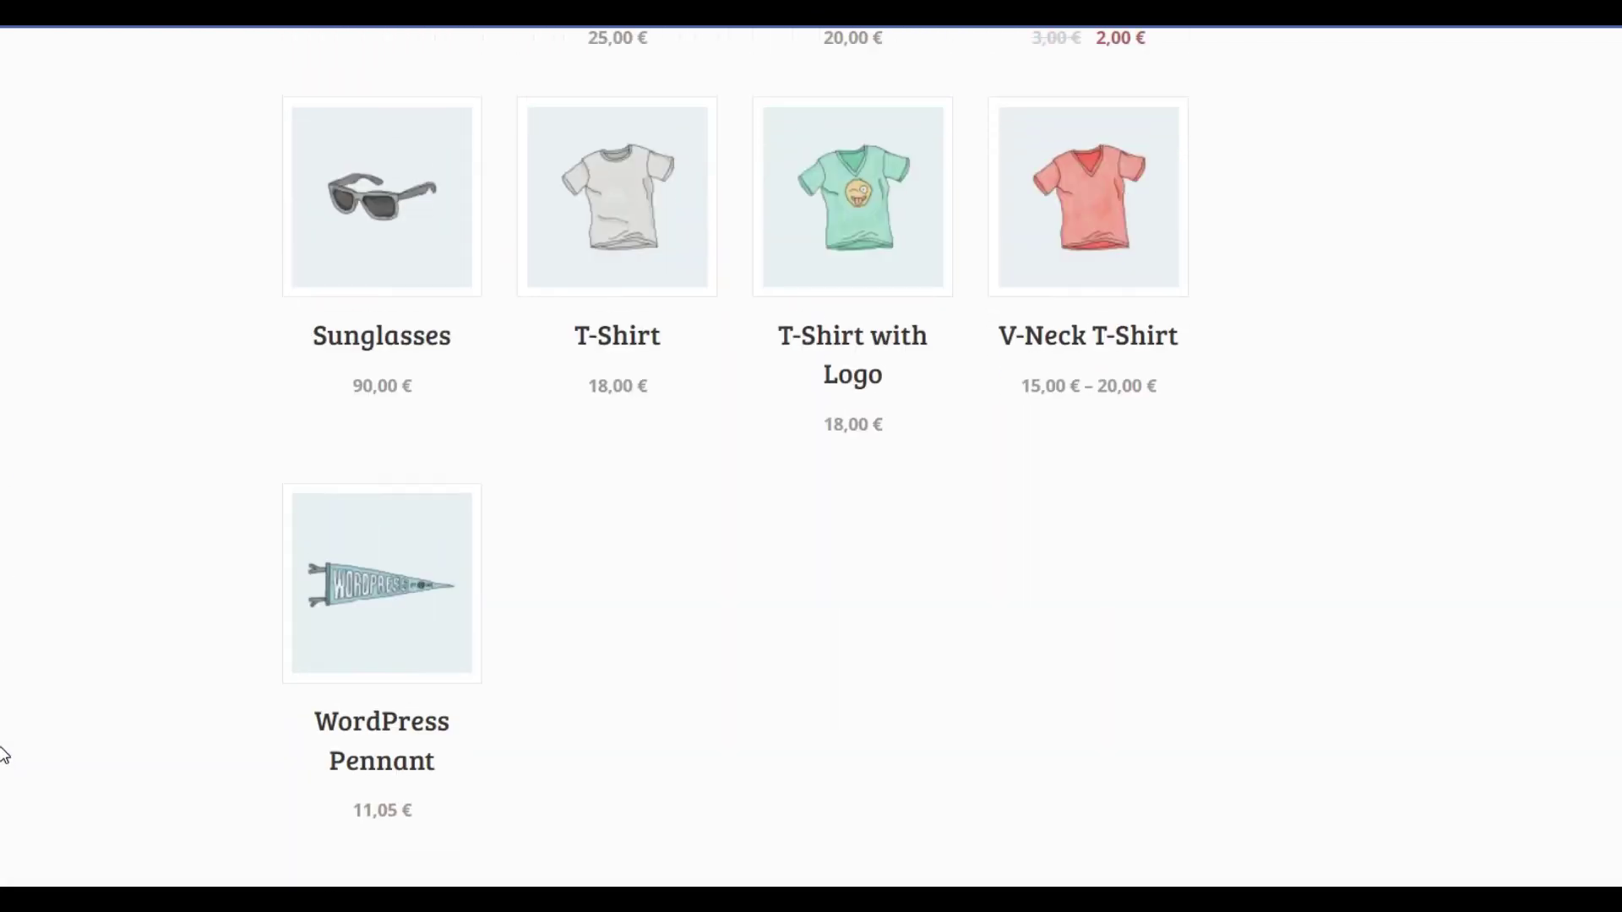
scroll(810, 456, "up", 4)
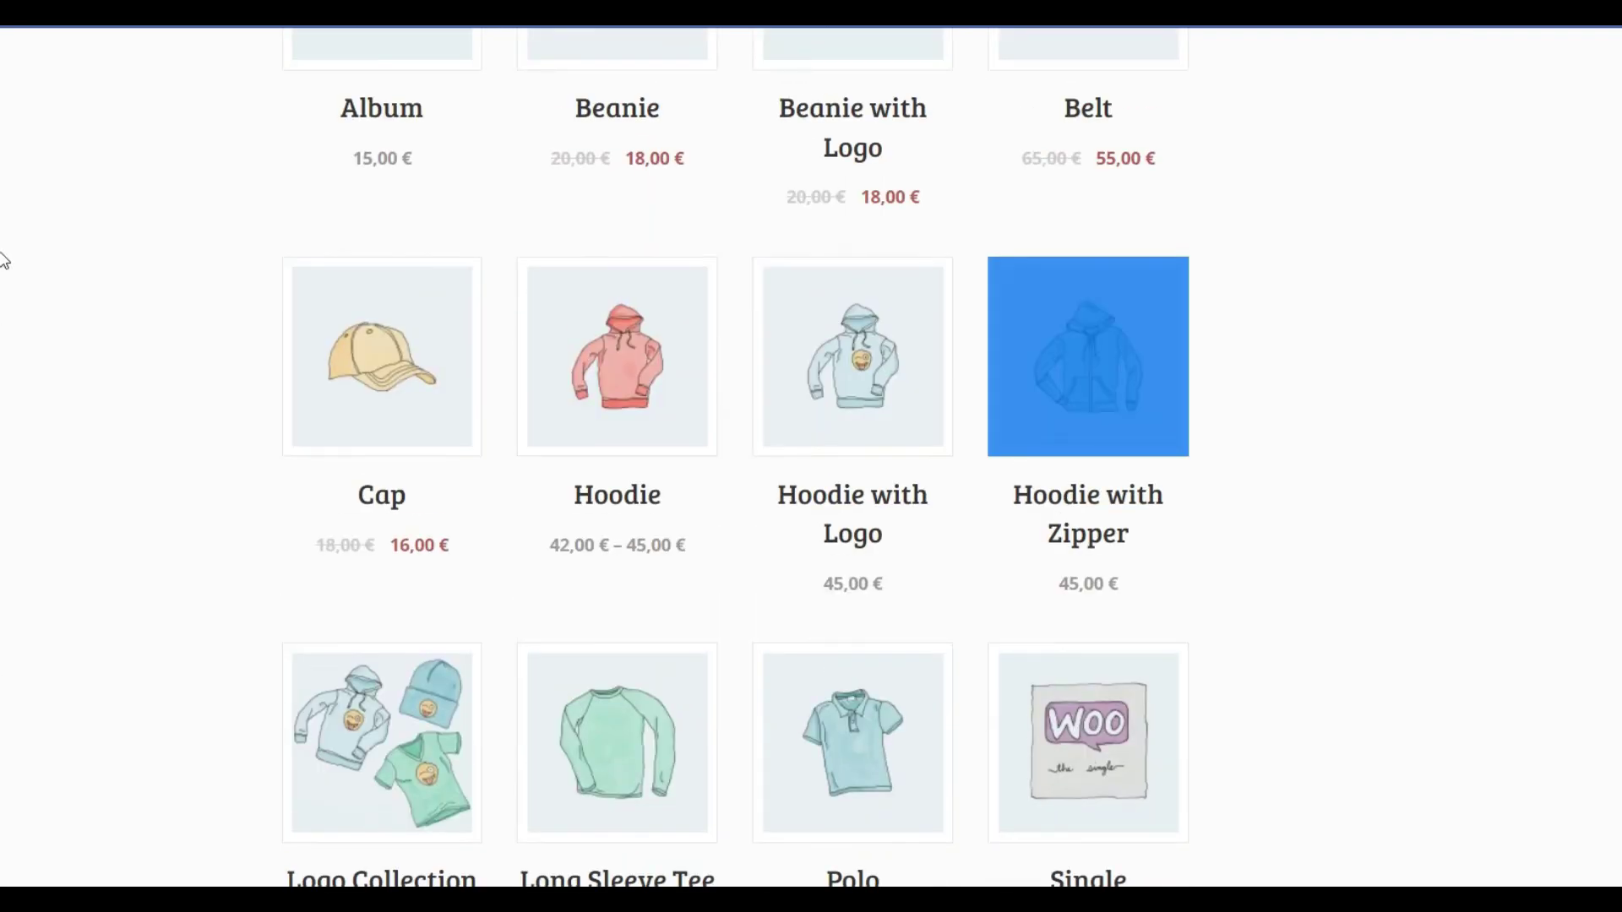
scroll(3, 254, "up", 7)
scroll(2, 34, "down", 1)
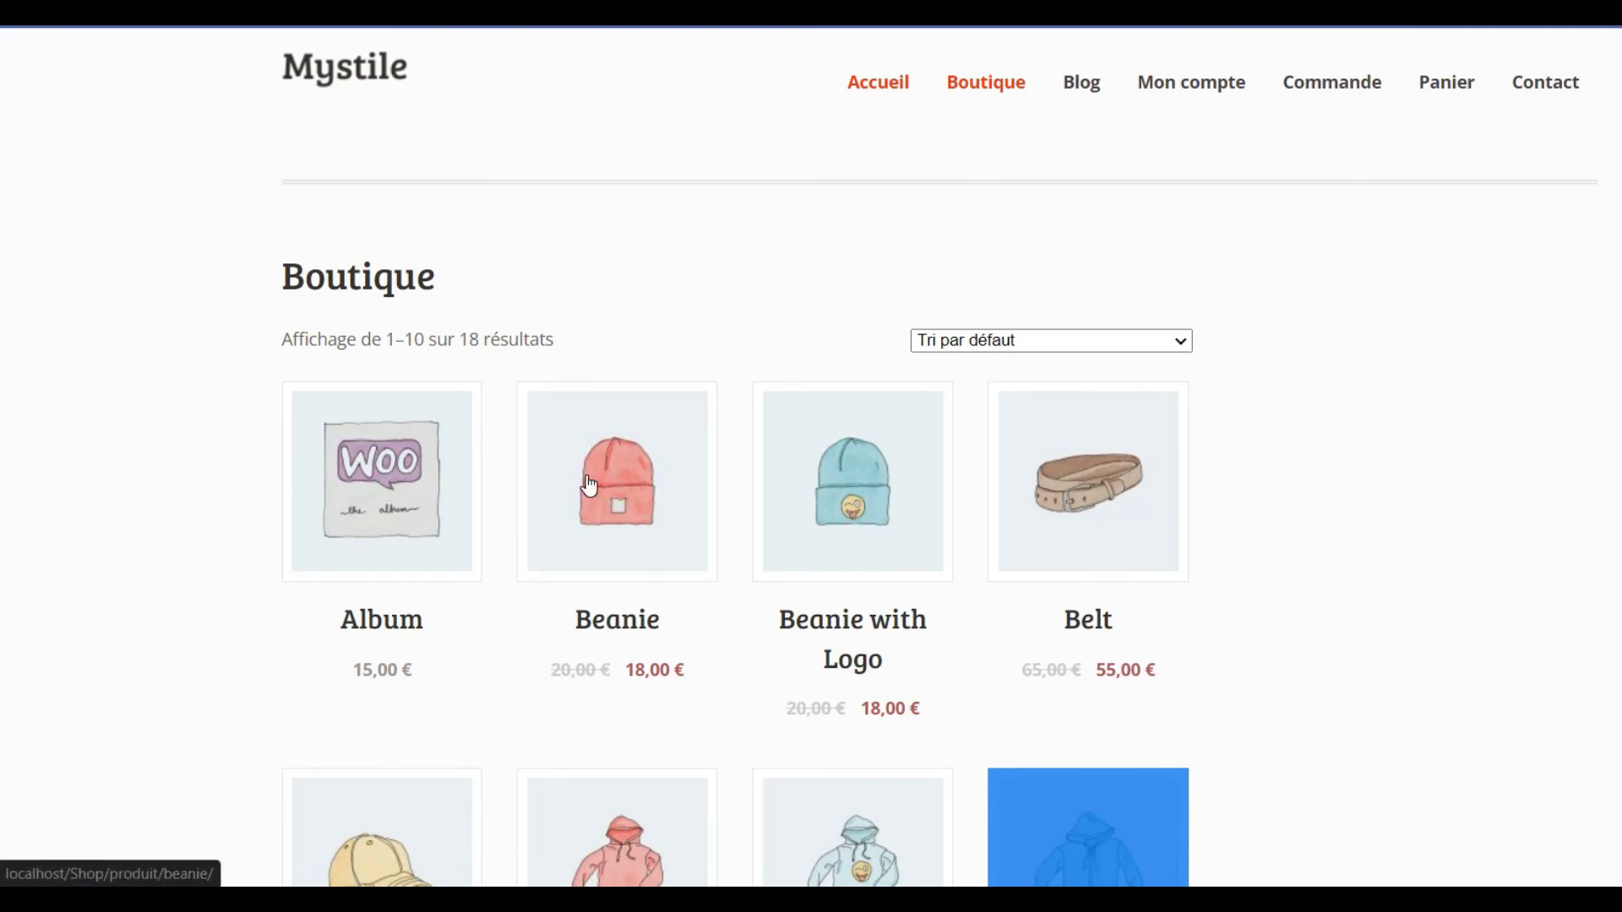
View the Beanie product page, including its additional information and reviews tabs.
left_click(633, 475)
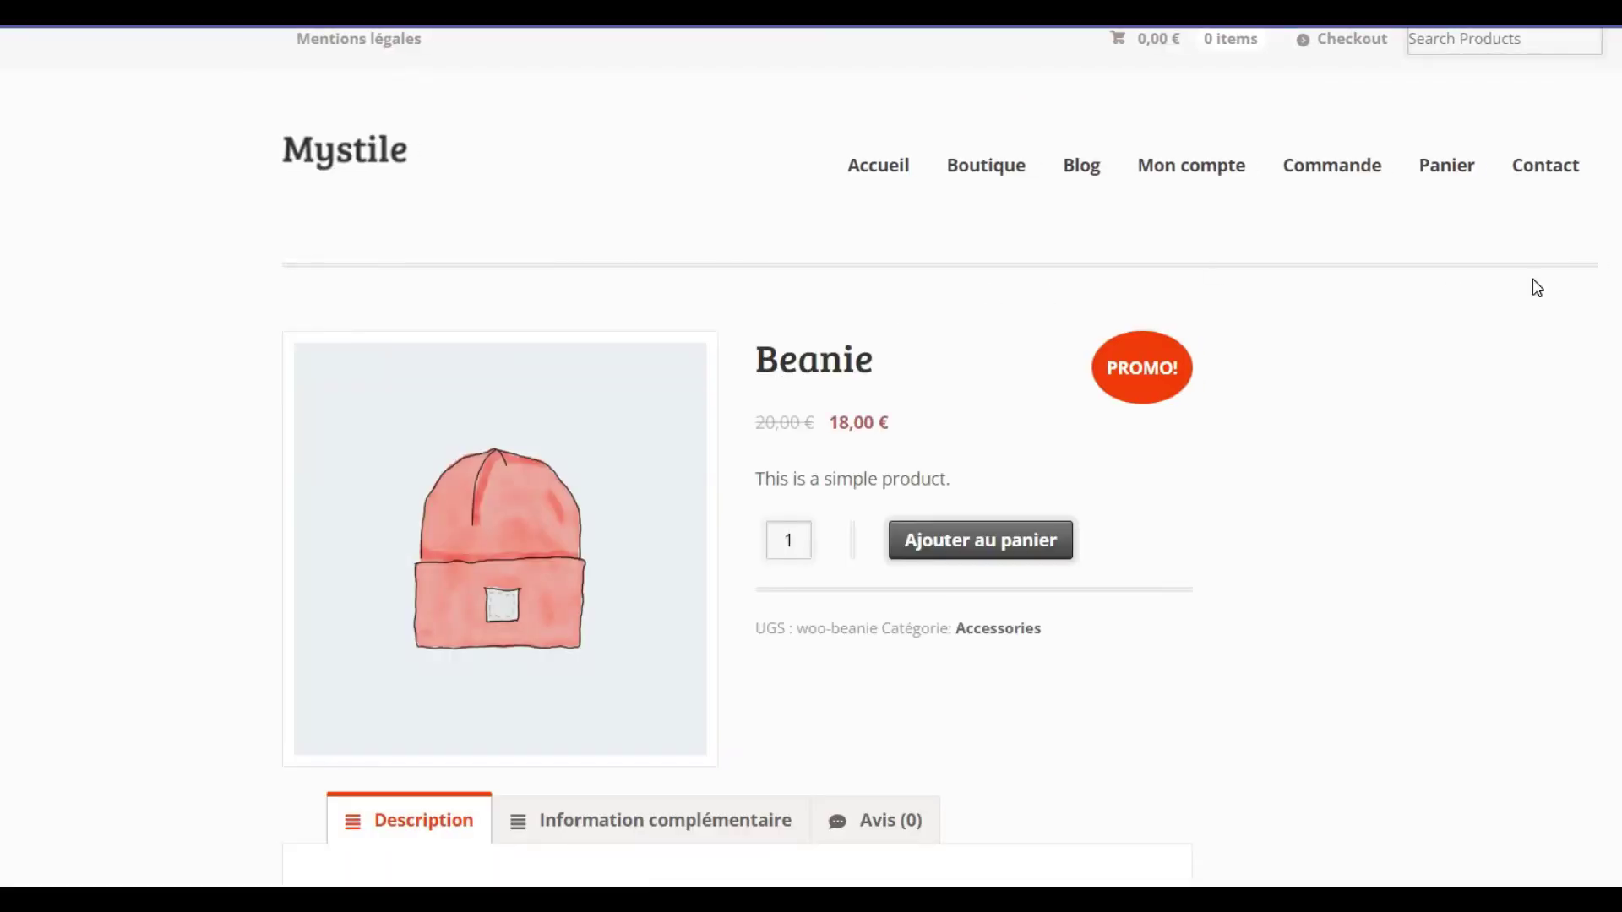
scroll(4, 202, "down", 3)
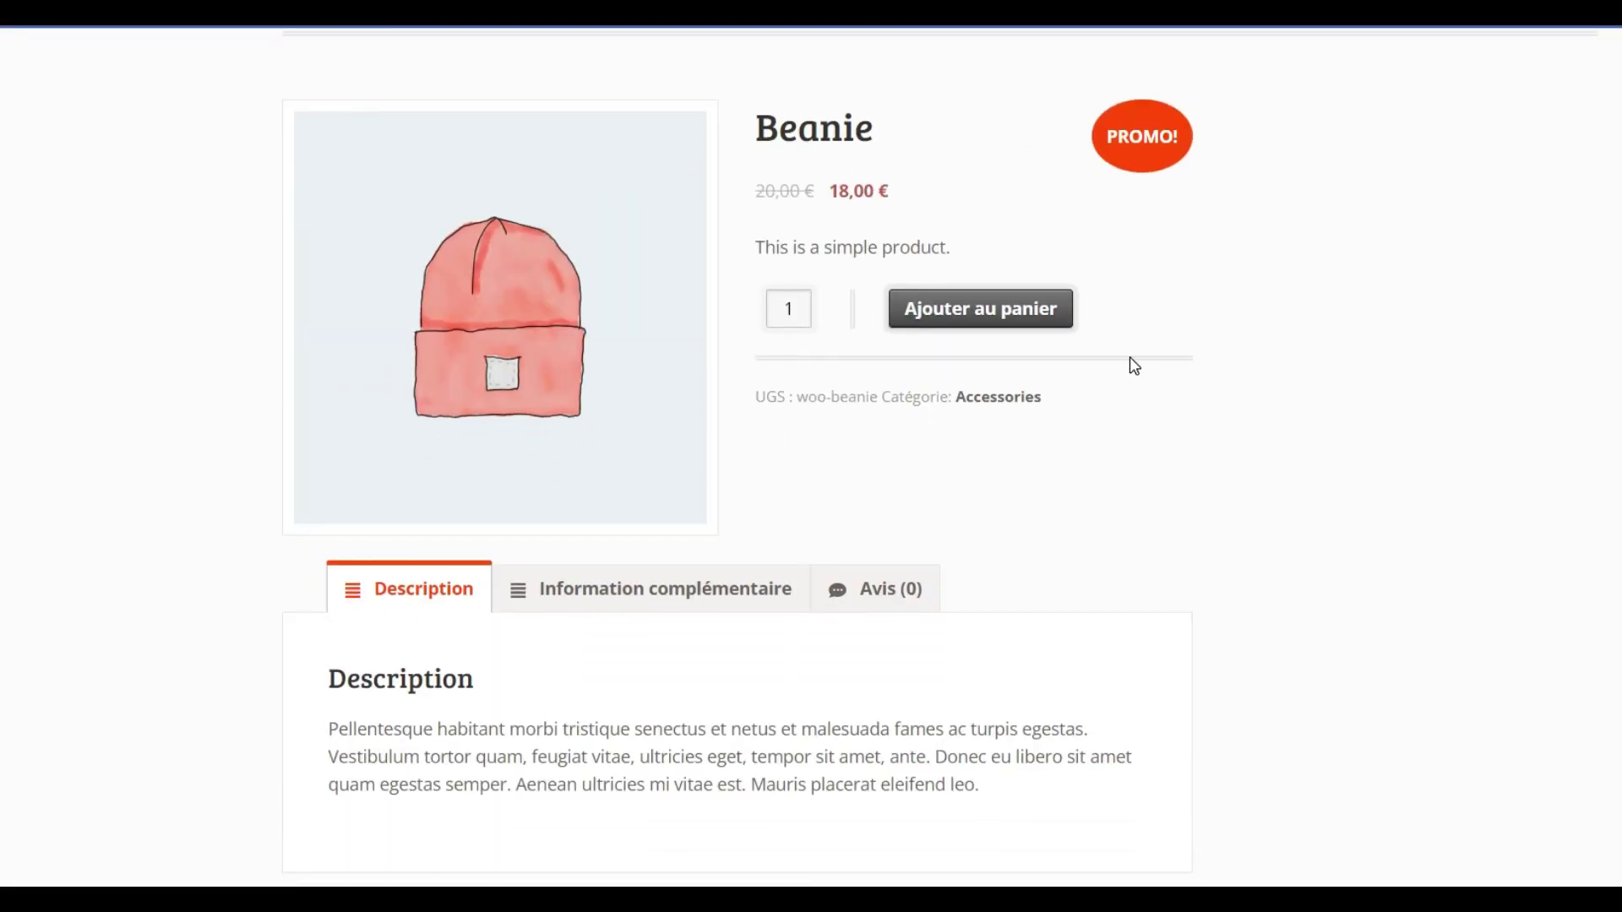
scroll(4, 283, "down", 3)
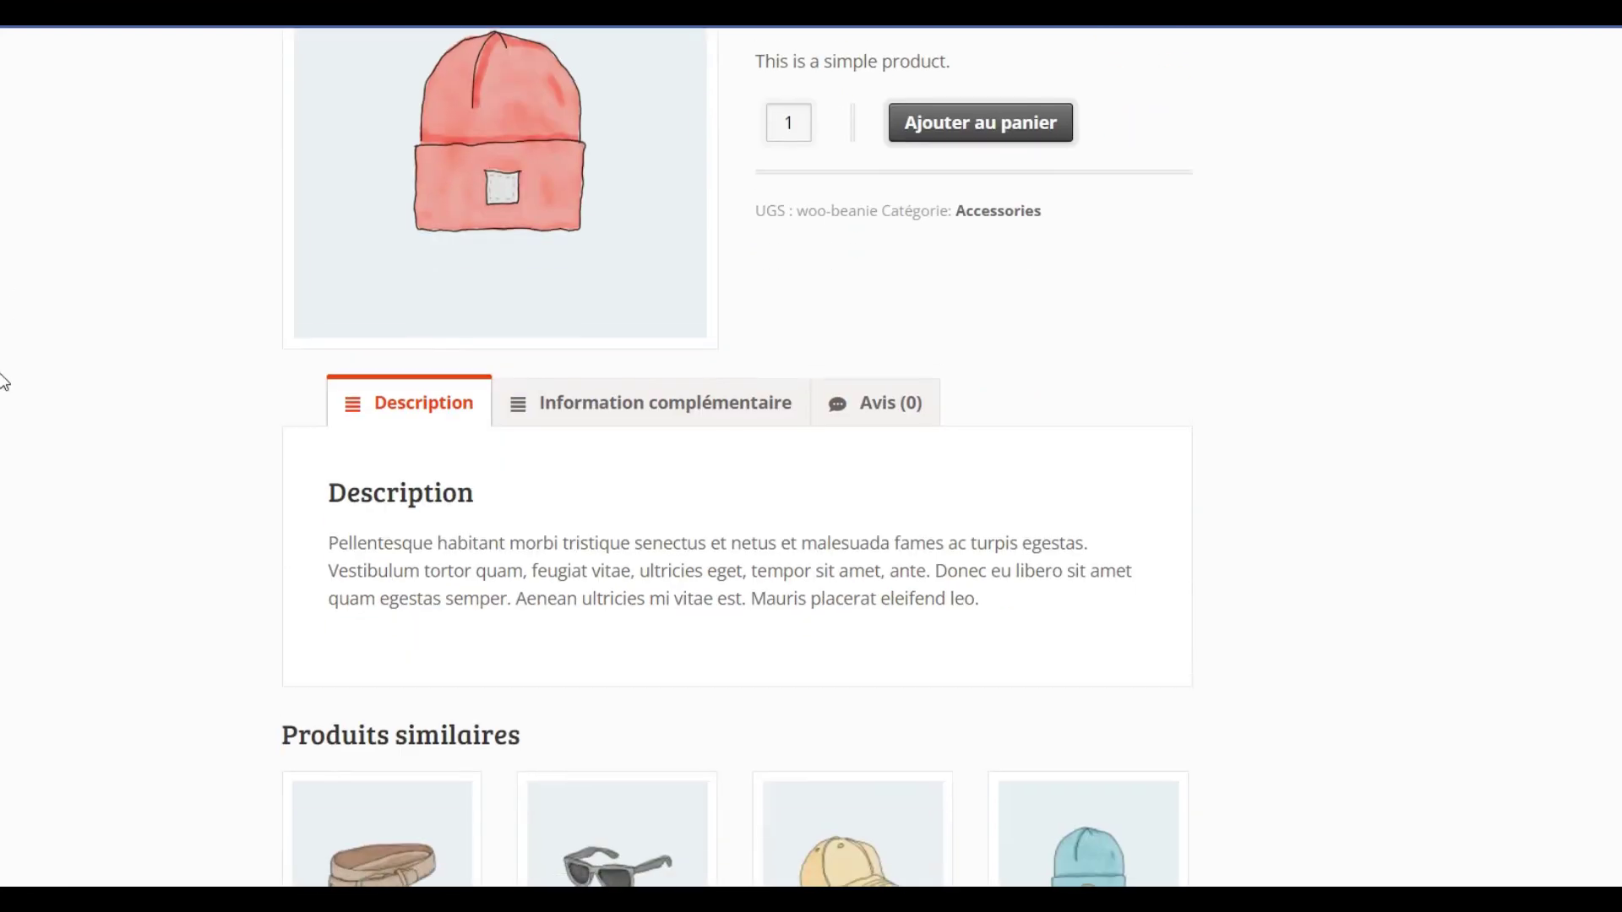
left_click(623, 389)
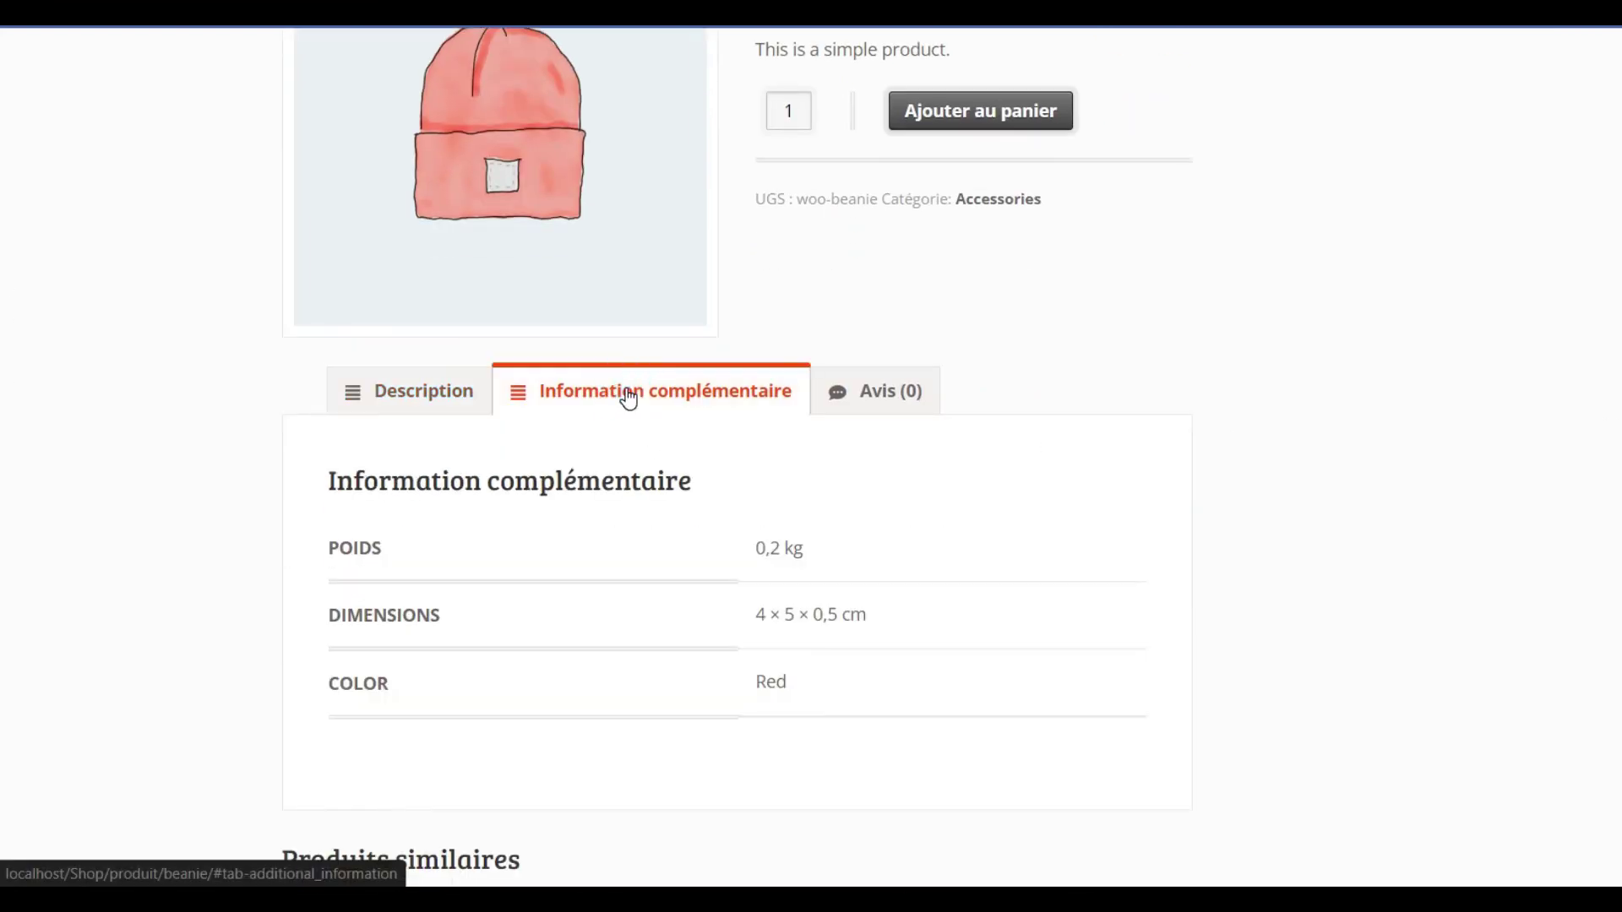
left_click(921, 408)
scroll(2, 518, "down", 10)
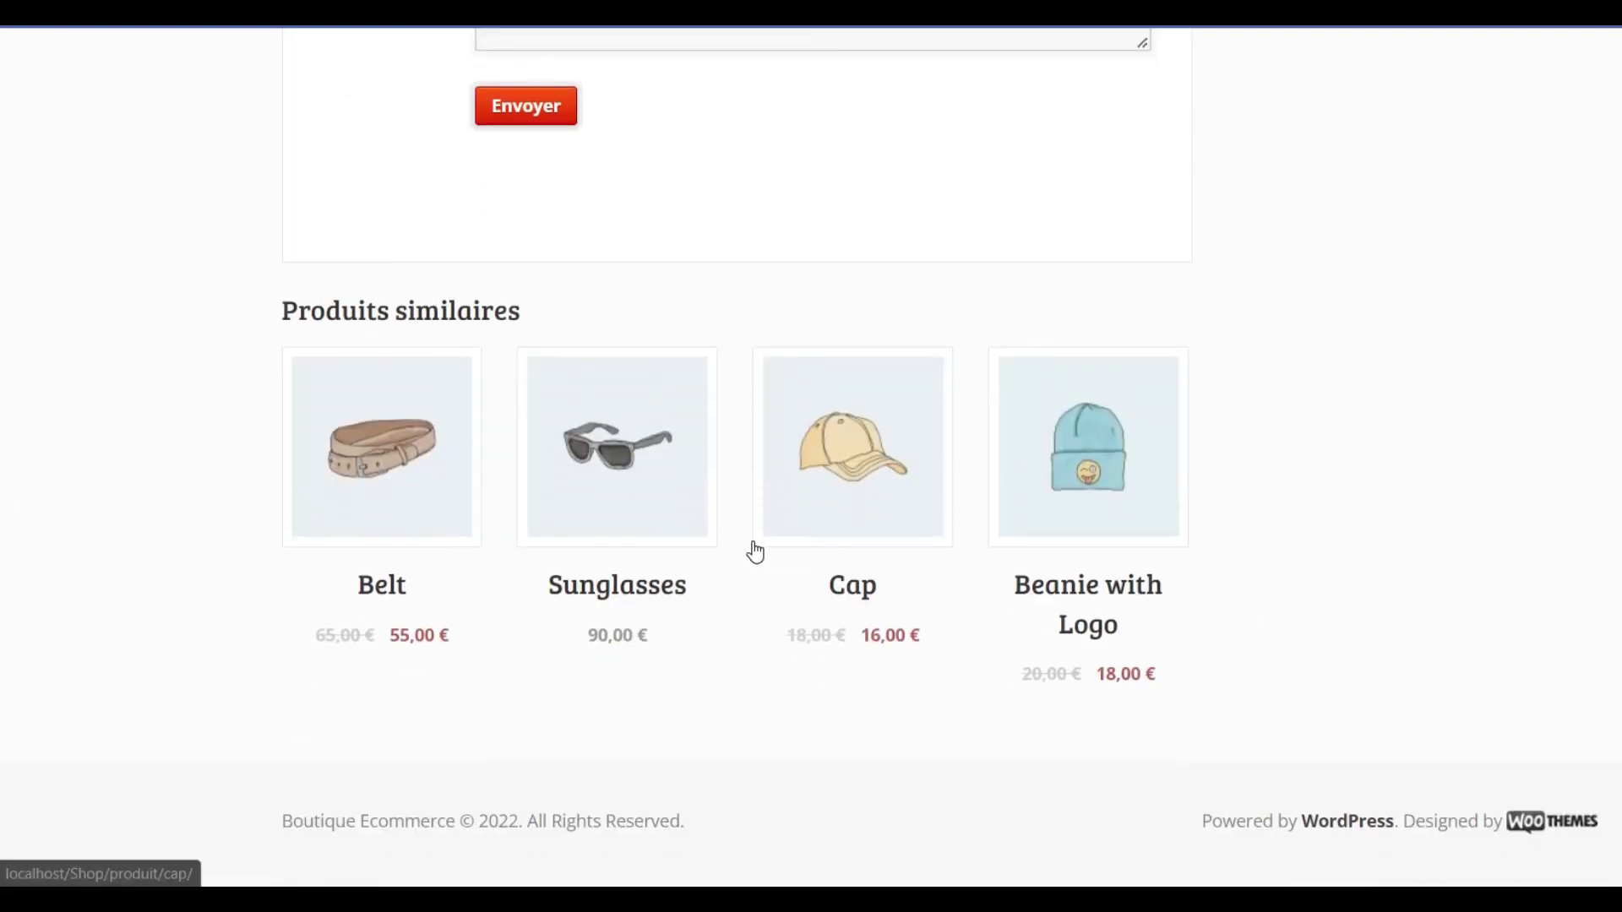
Open the related Sunglasses product, priced 90,00 €, and scroll through its page.
left_click(620, 452)
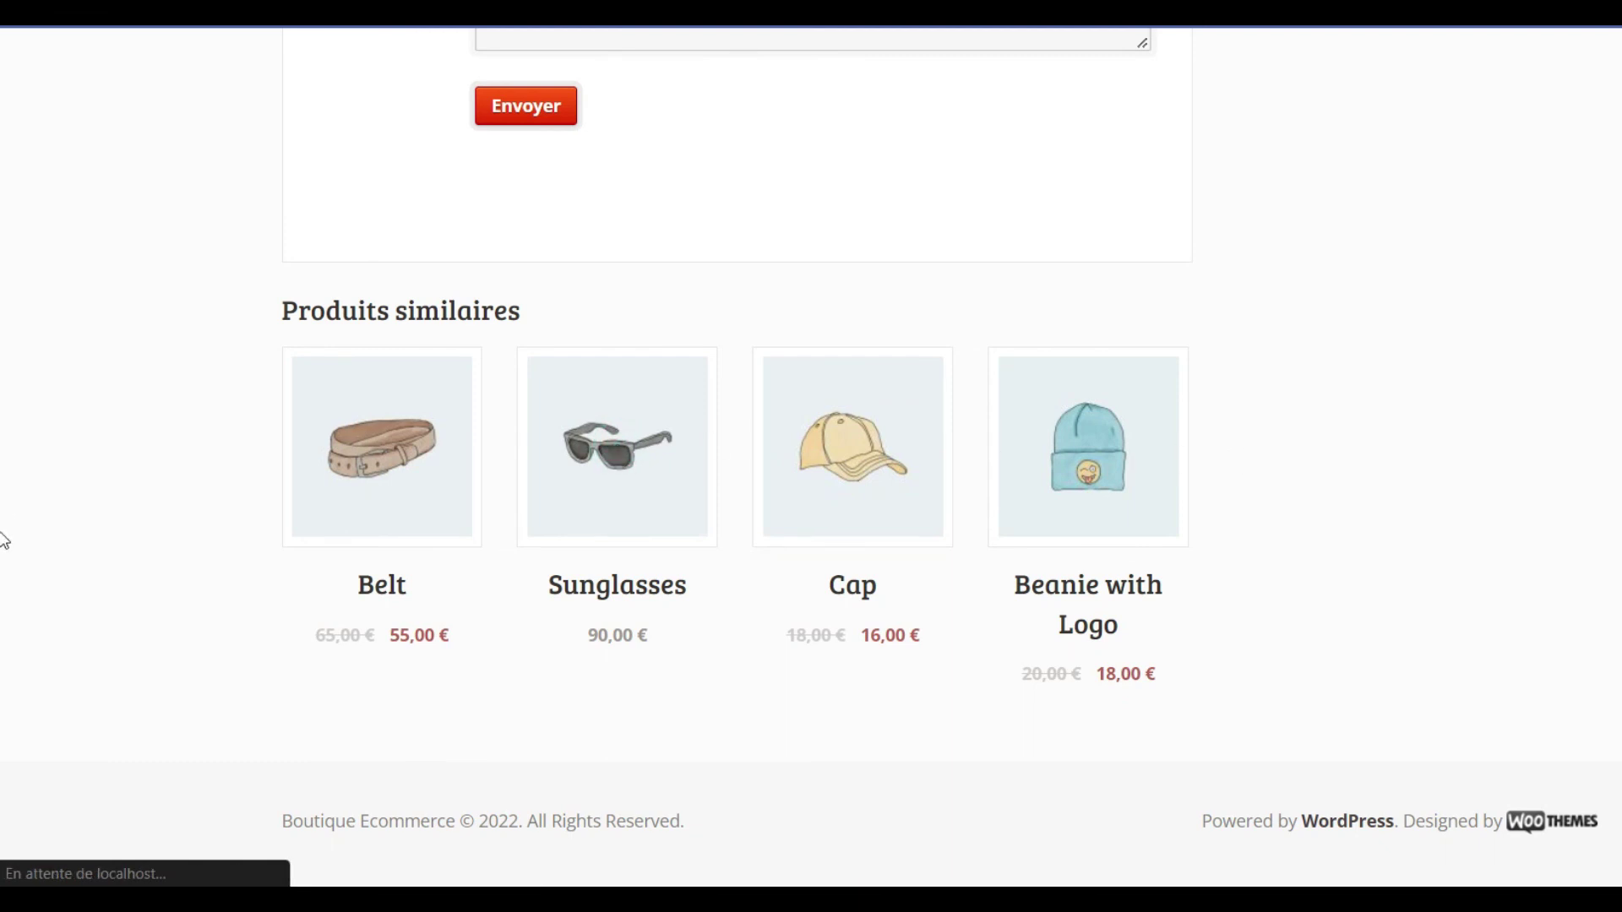
scroll(4, 591, "down", 8)
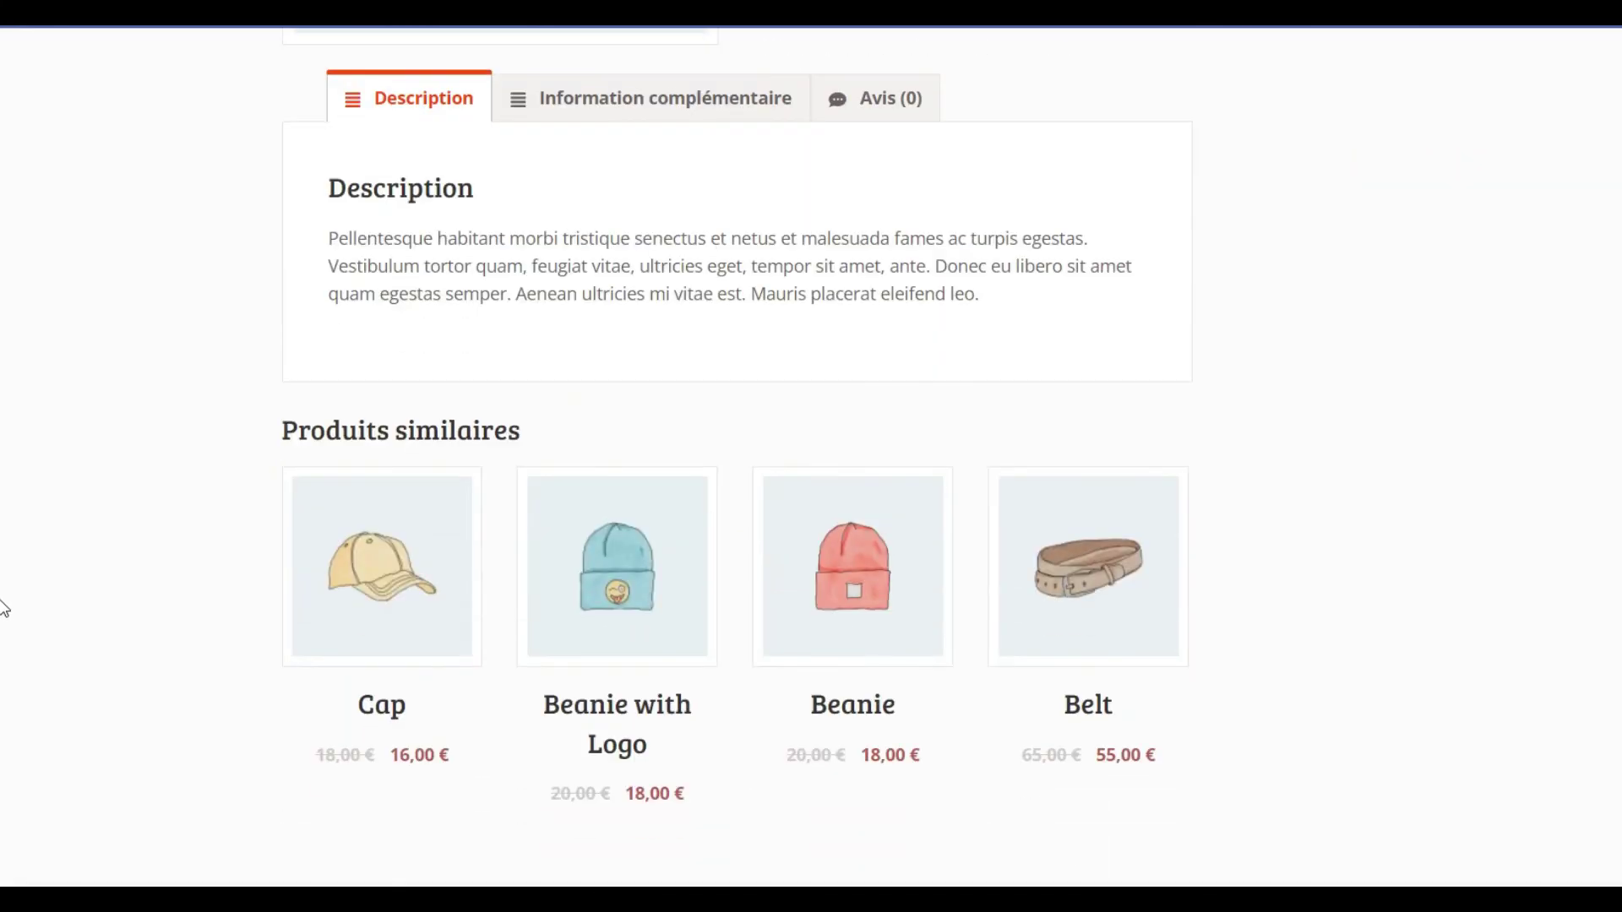
scroll(4, 616, "down", 3)
scroll(4, 706, "up", 10)
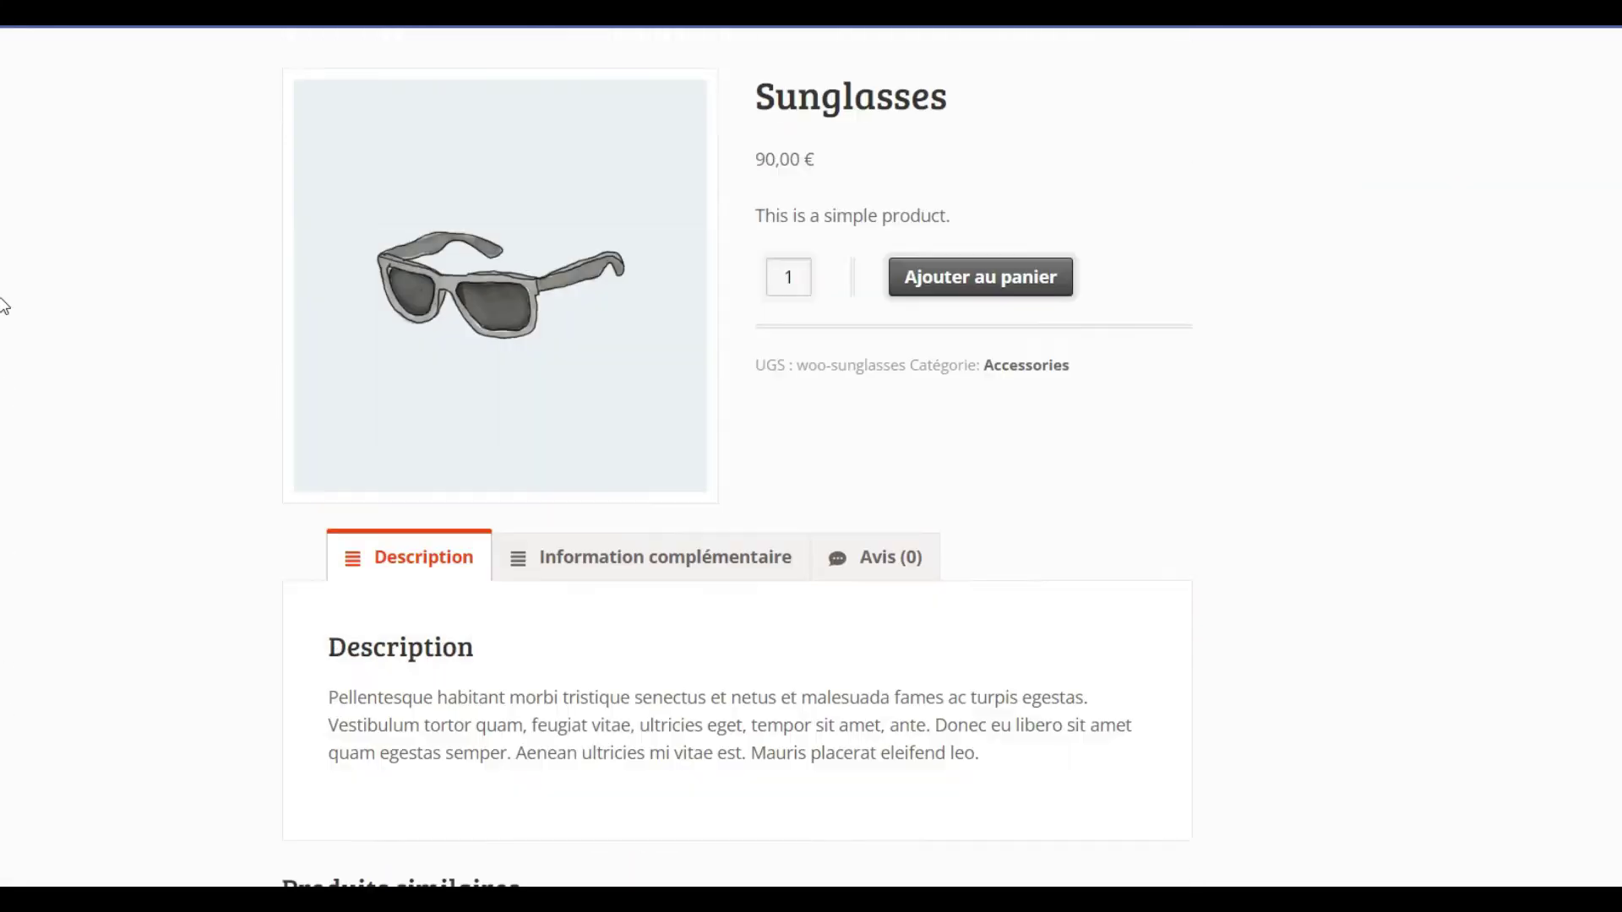
scroll(4, 291, "up", 1)
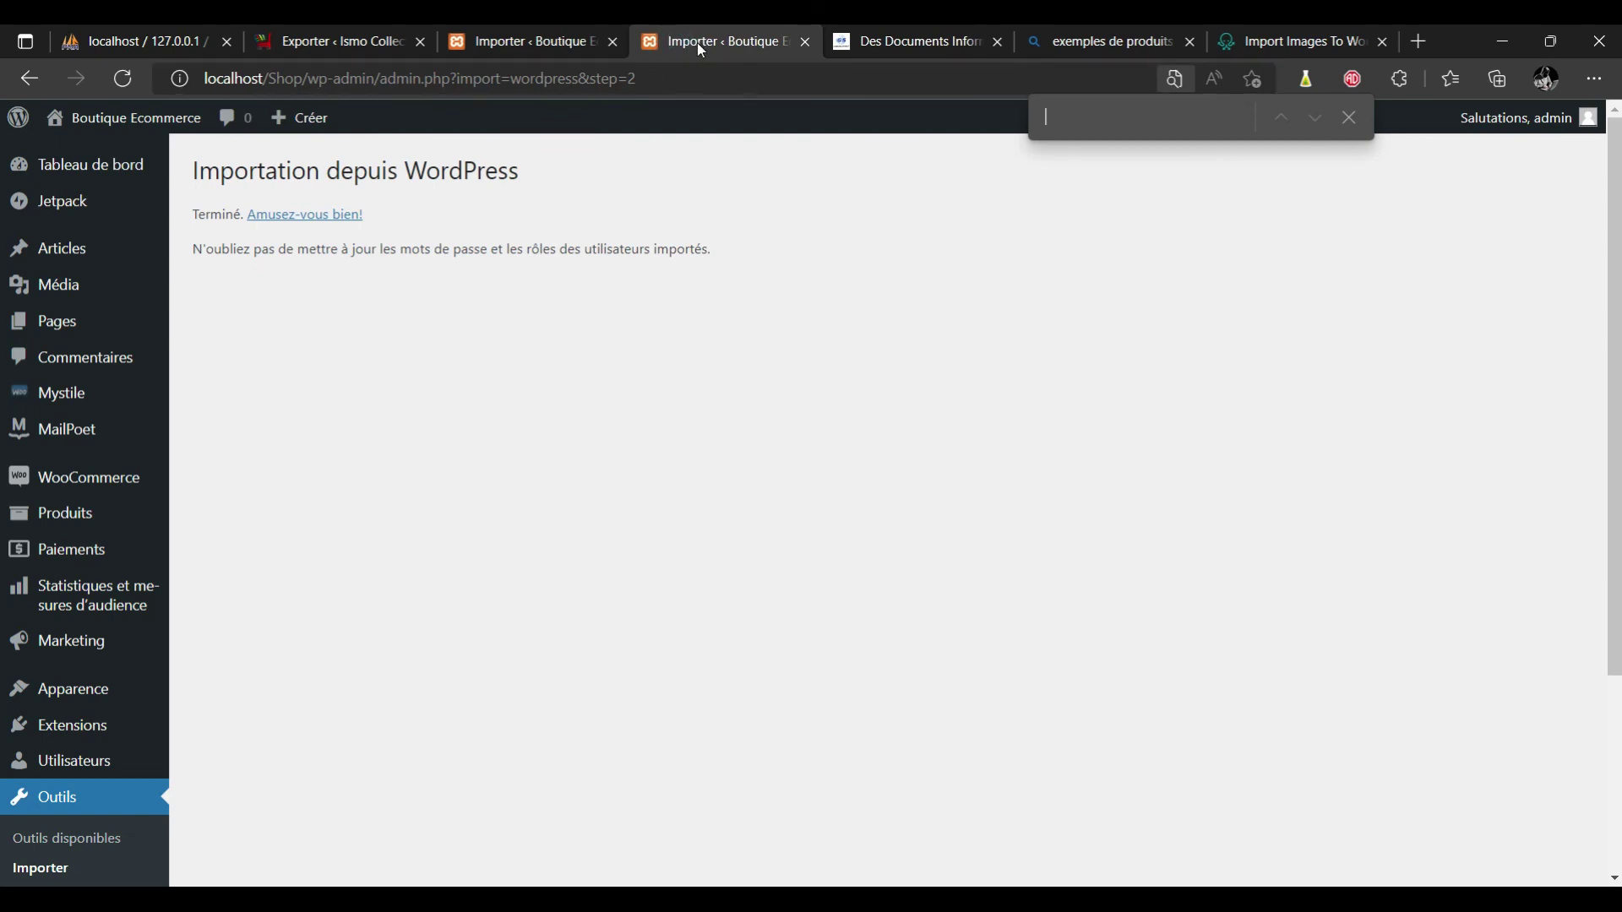
mouse_move(138, 116)
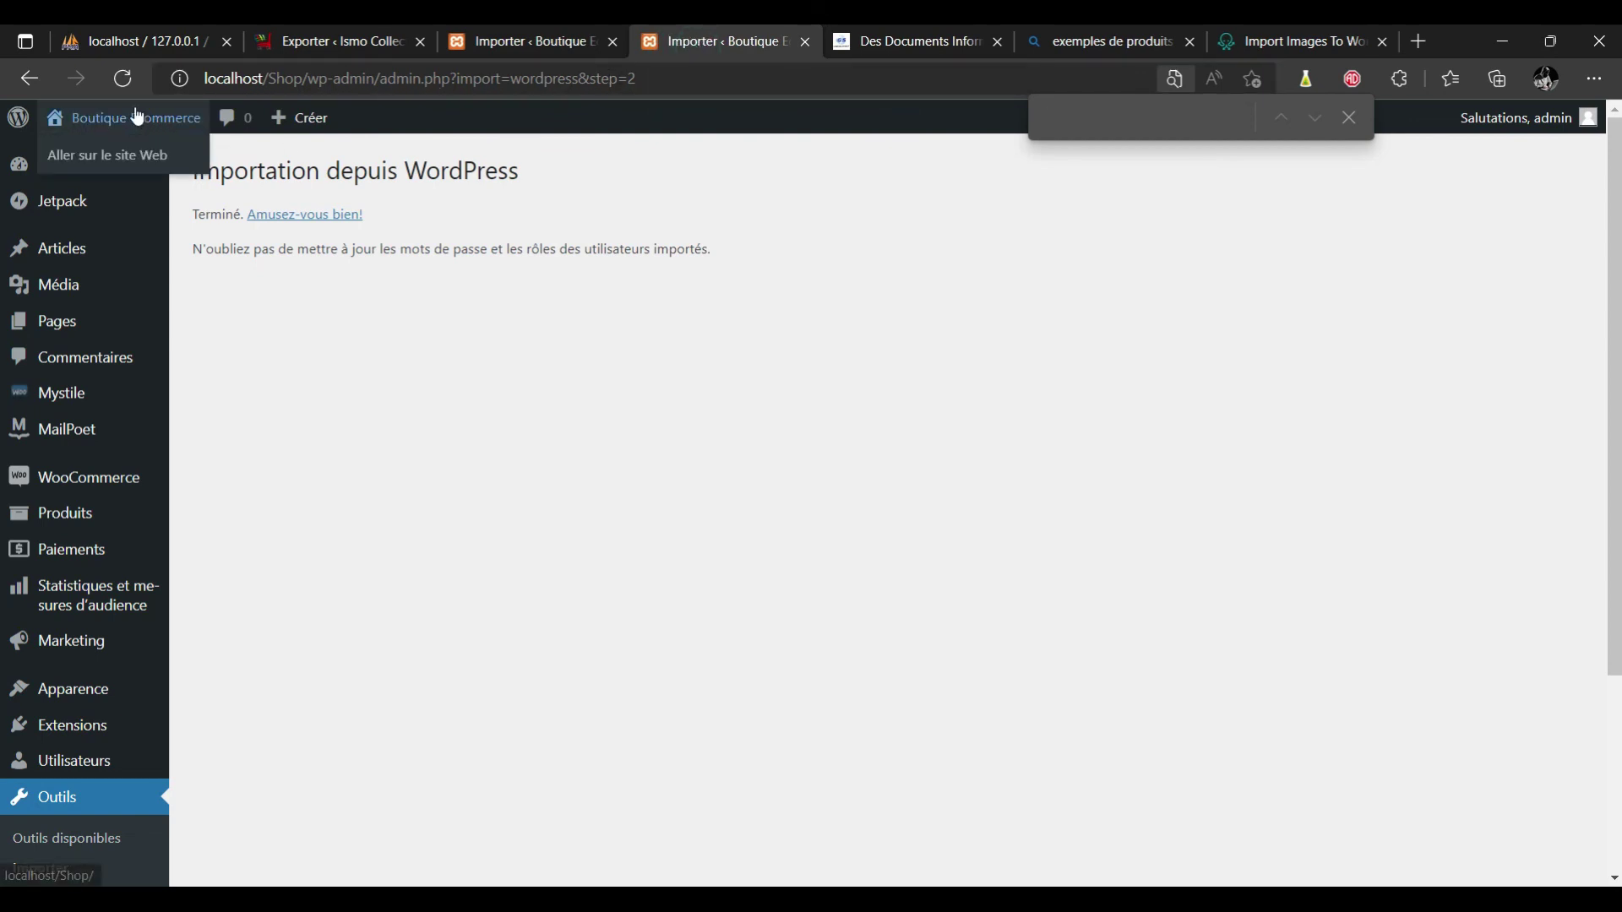
left_click(127, 157)
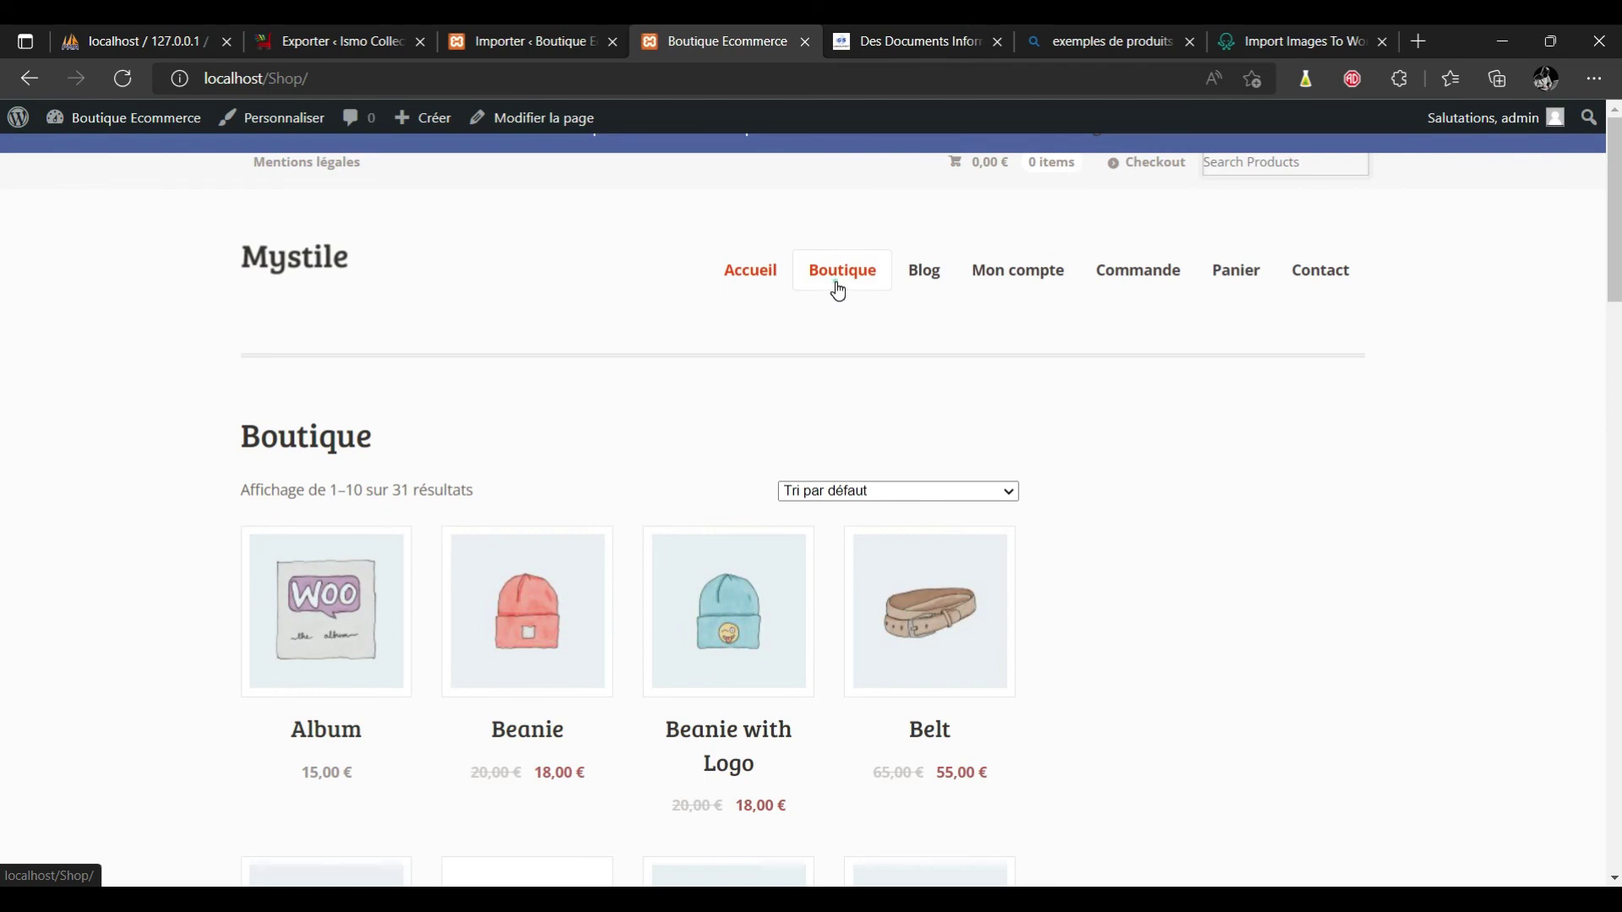
left_click(839, 291)
scroll(870, 411, "down", 8)
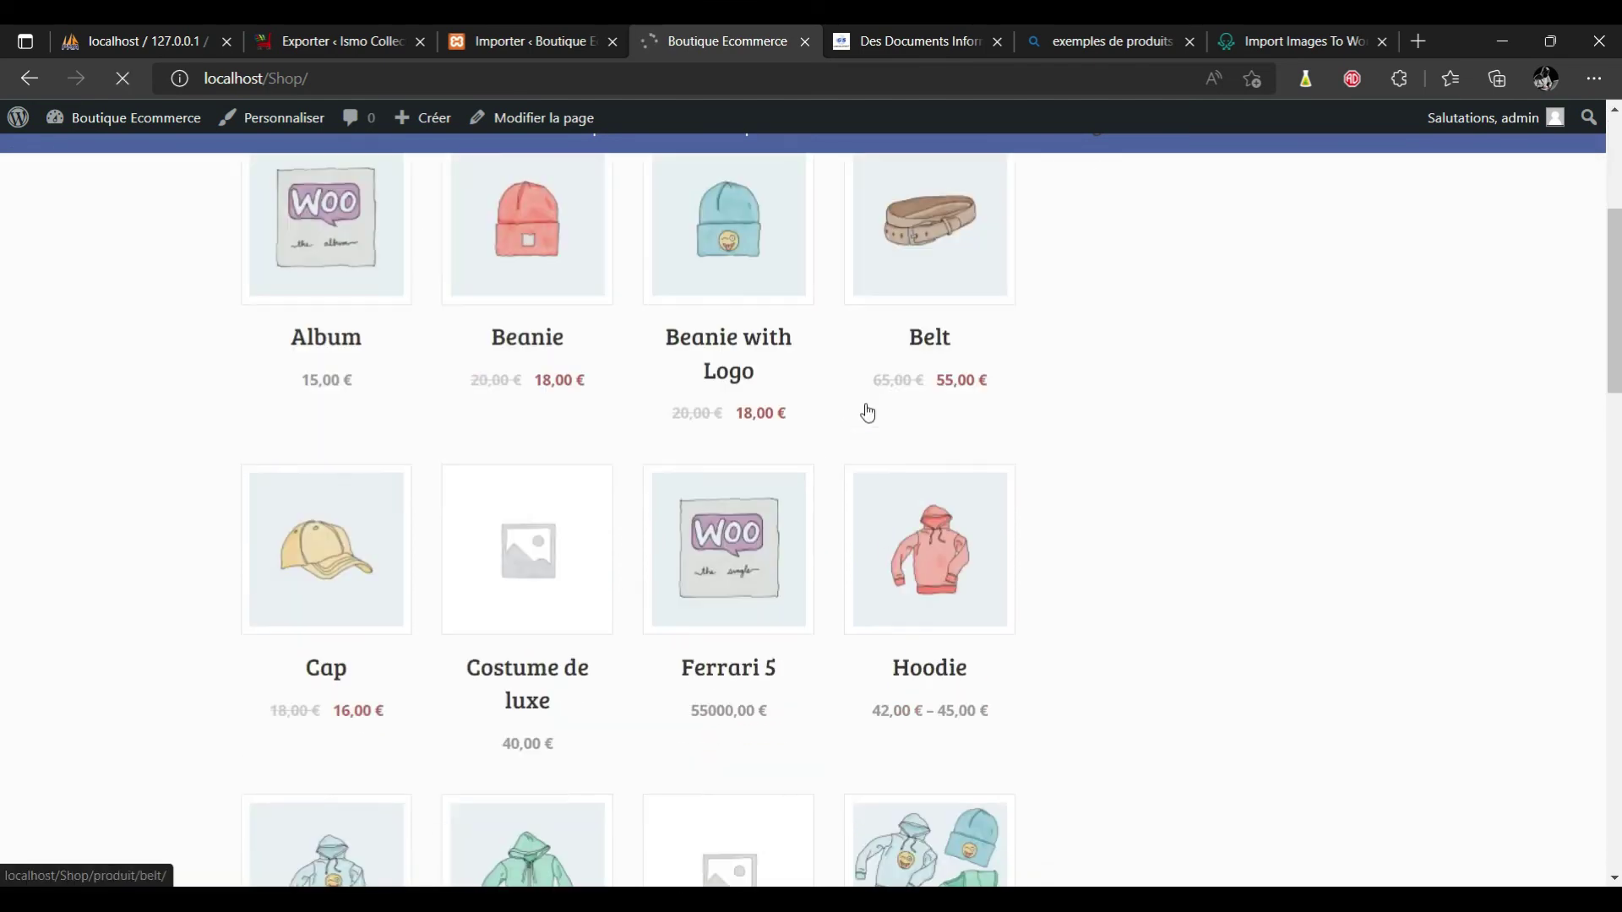
scroll(868, 413, "down", 7)
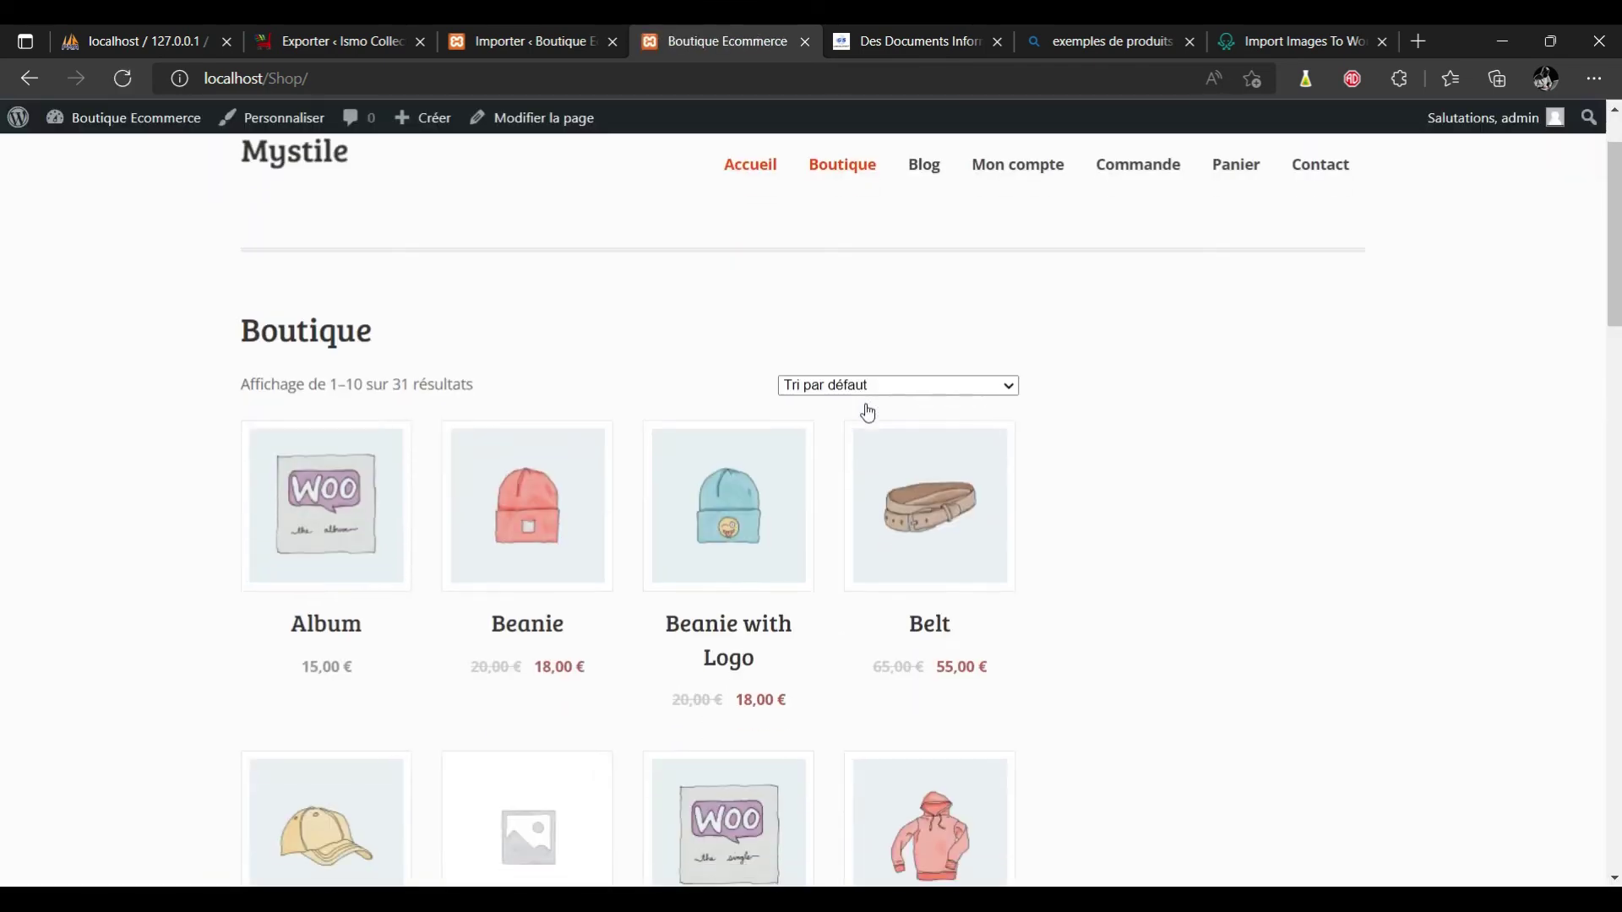
scroll(868, 413, "down", 20)
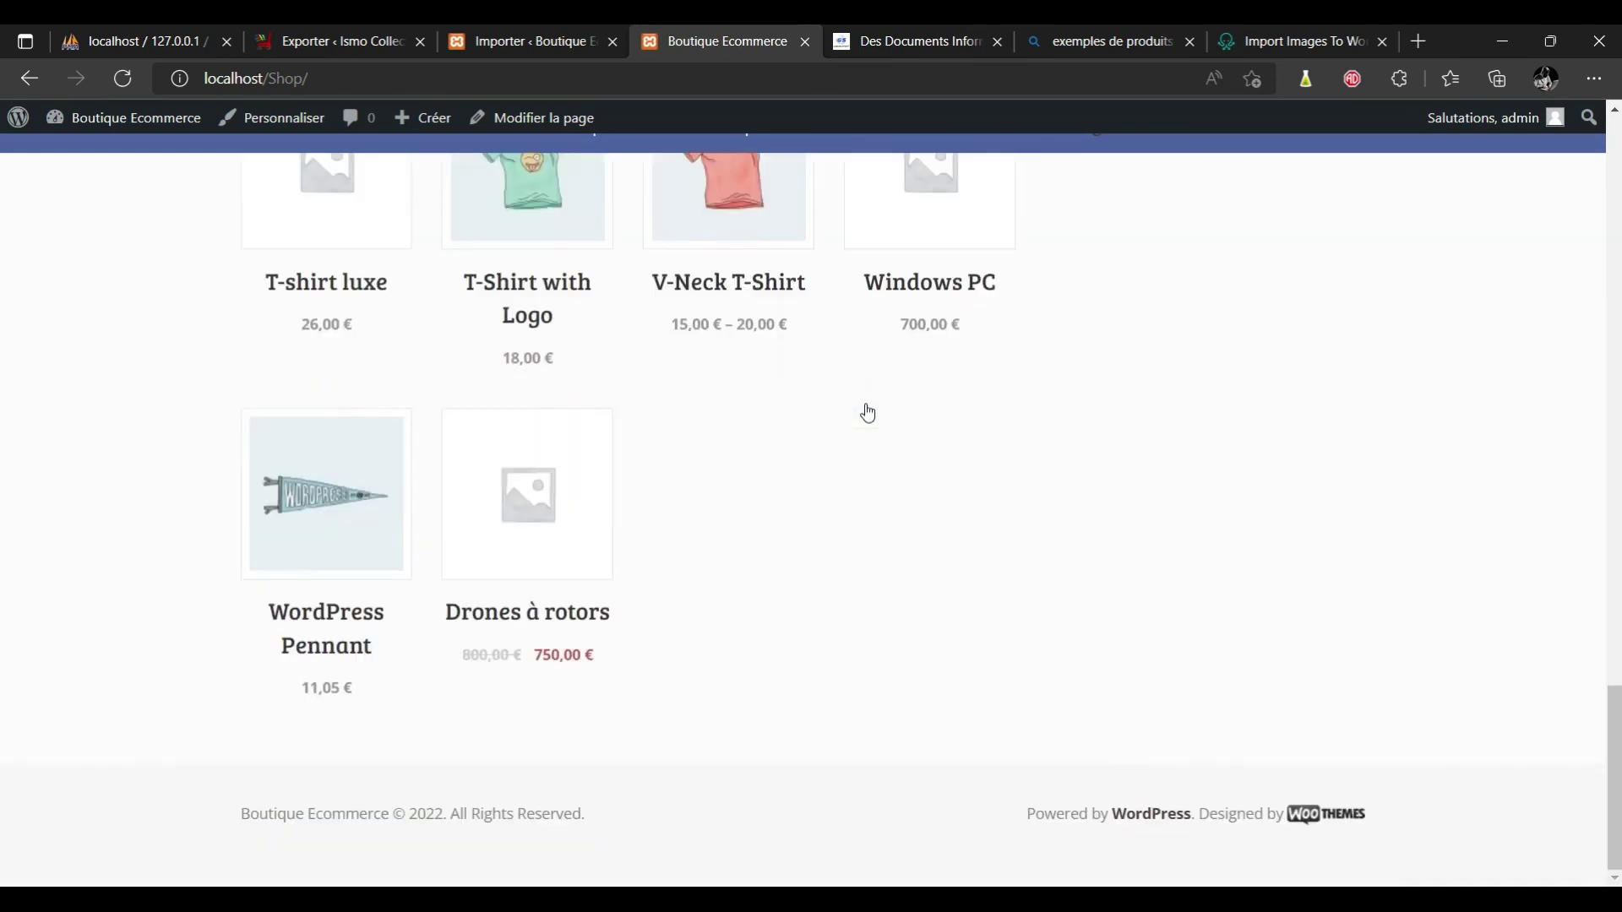
scroll(868, 413, "up", 20)
scroll(868, 413, "down", 5)
scroll(867, 413, "down", 15)
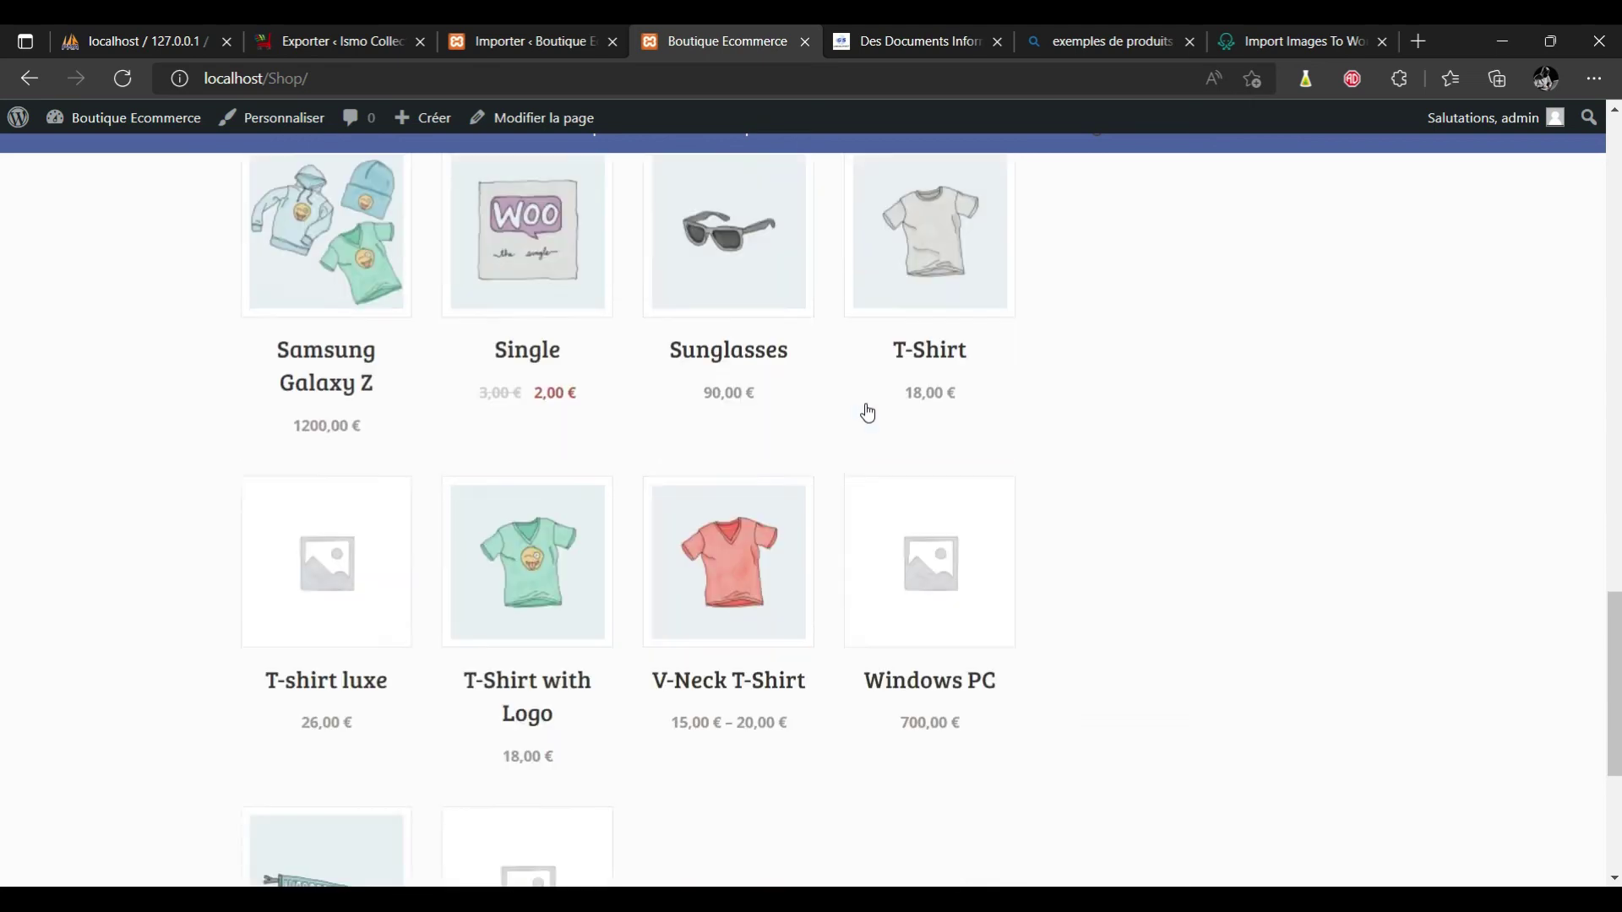
left_click(547, 512)
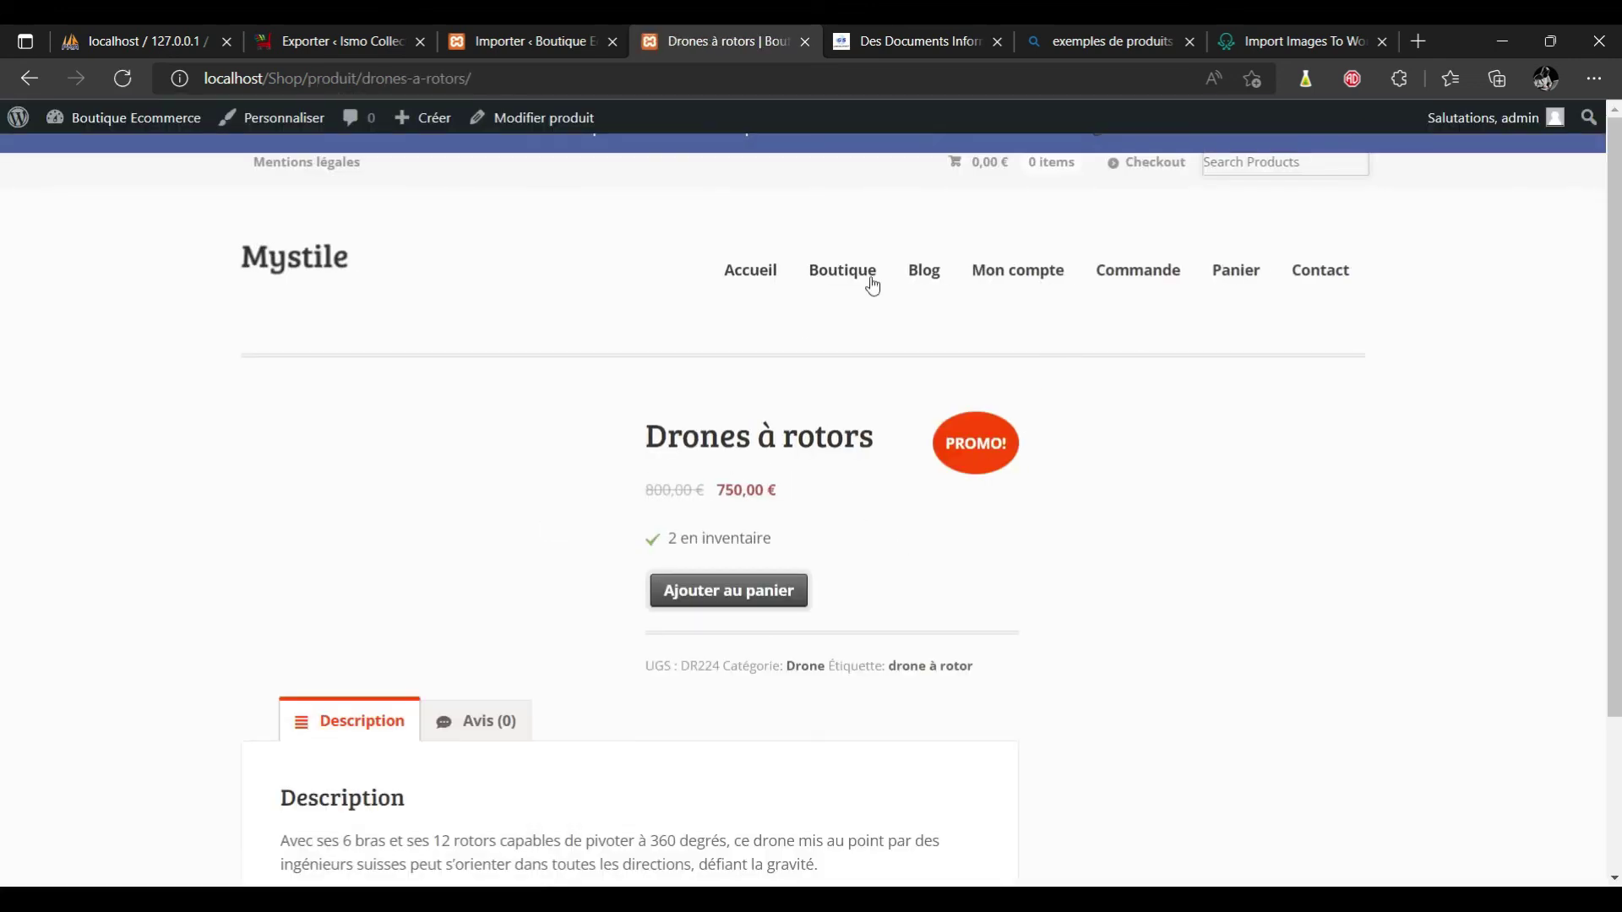
Scroll through the Drones à rotors details: 2 in stock, SKU DR224, category Drone.
scroll(798, 726, "down", 3)
scroll(798, 726, "up", 1)
scroll(800, 728, "up", 2)
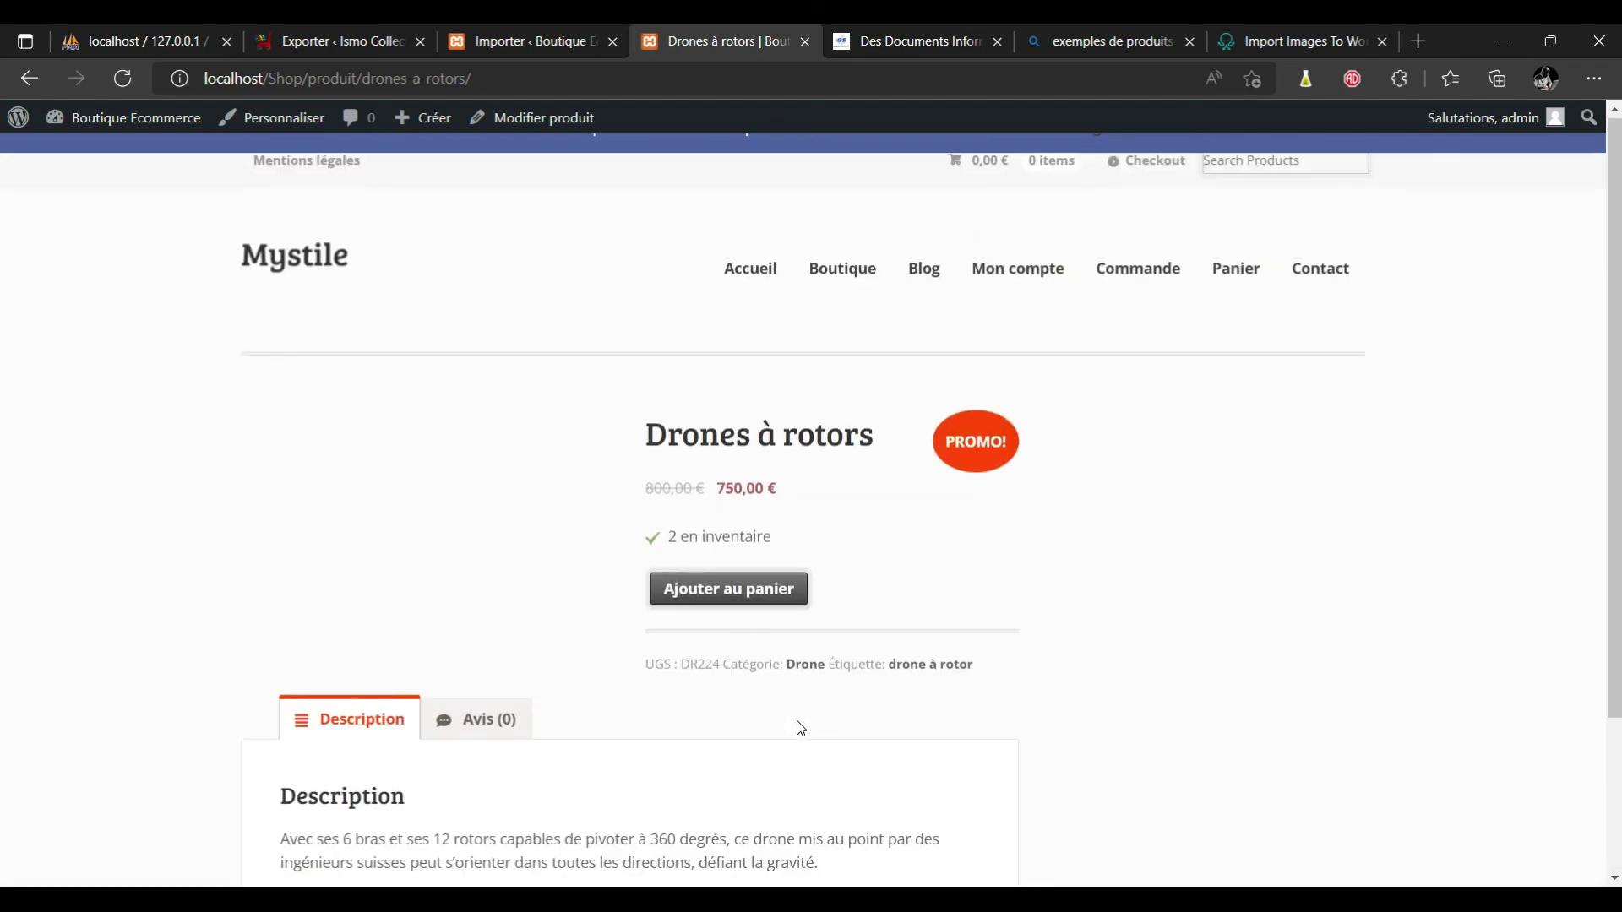
scroll(800, 728, "down", 3)
scroll(800, 728, "up", 2)
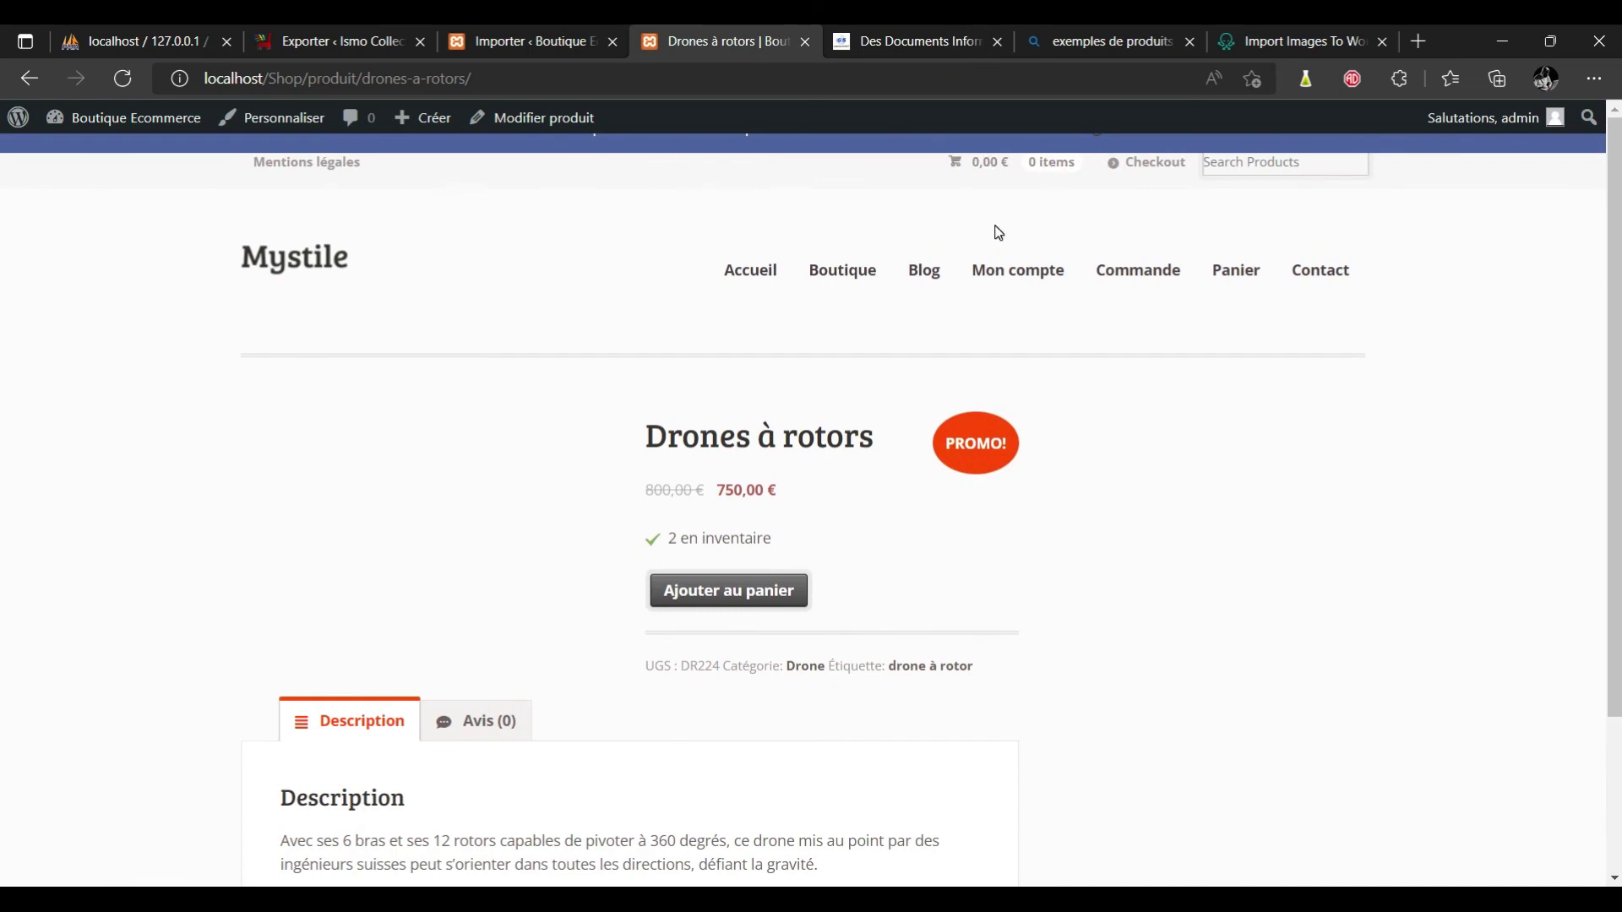
Go from the data-example-3.xml import page to the Média > Bibliothèque library.
left_click(539, 41)
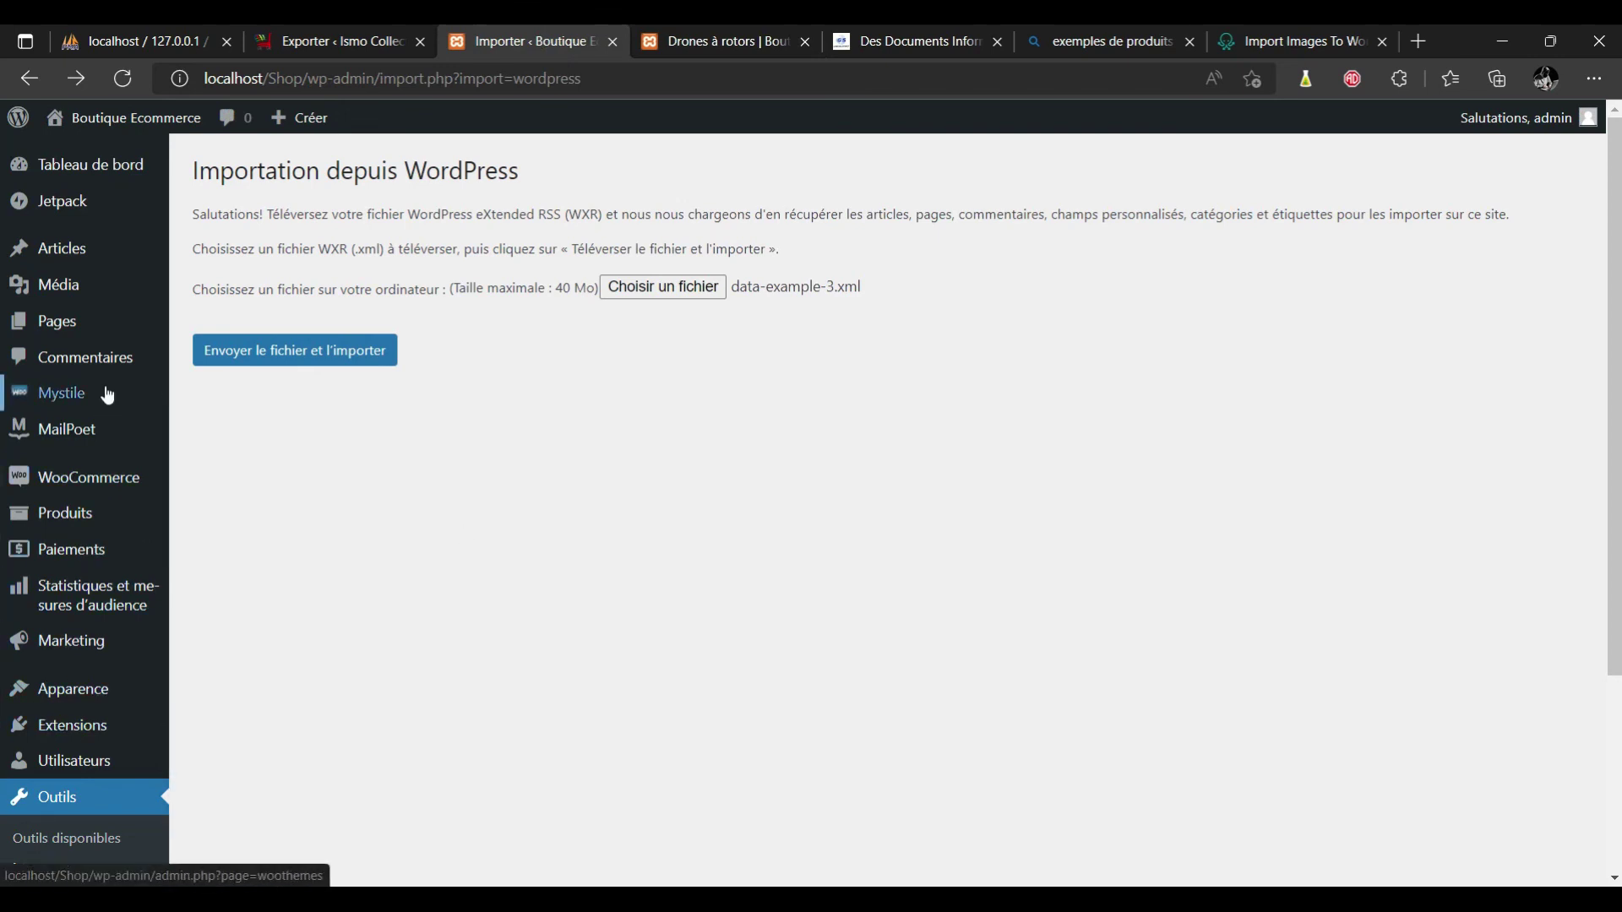
mouse_move(100, 291)
left_click(207, 293)
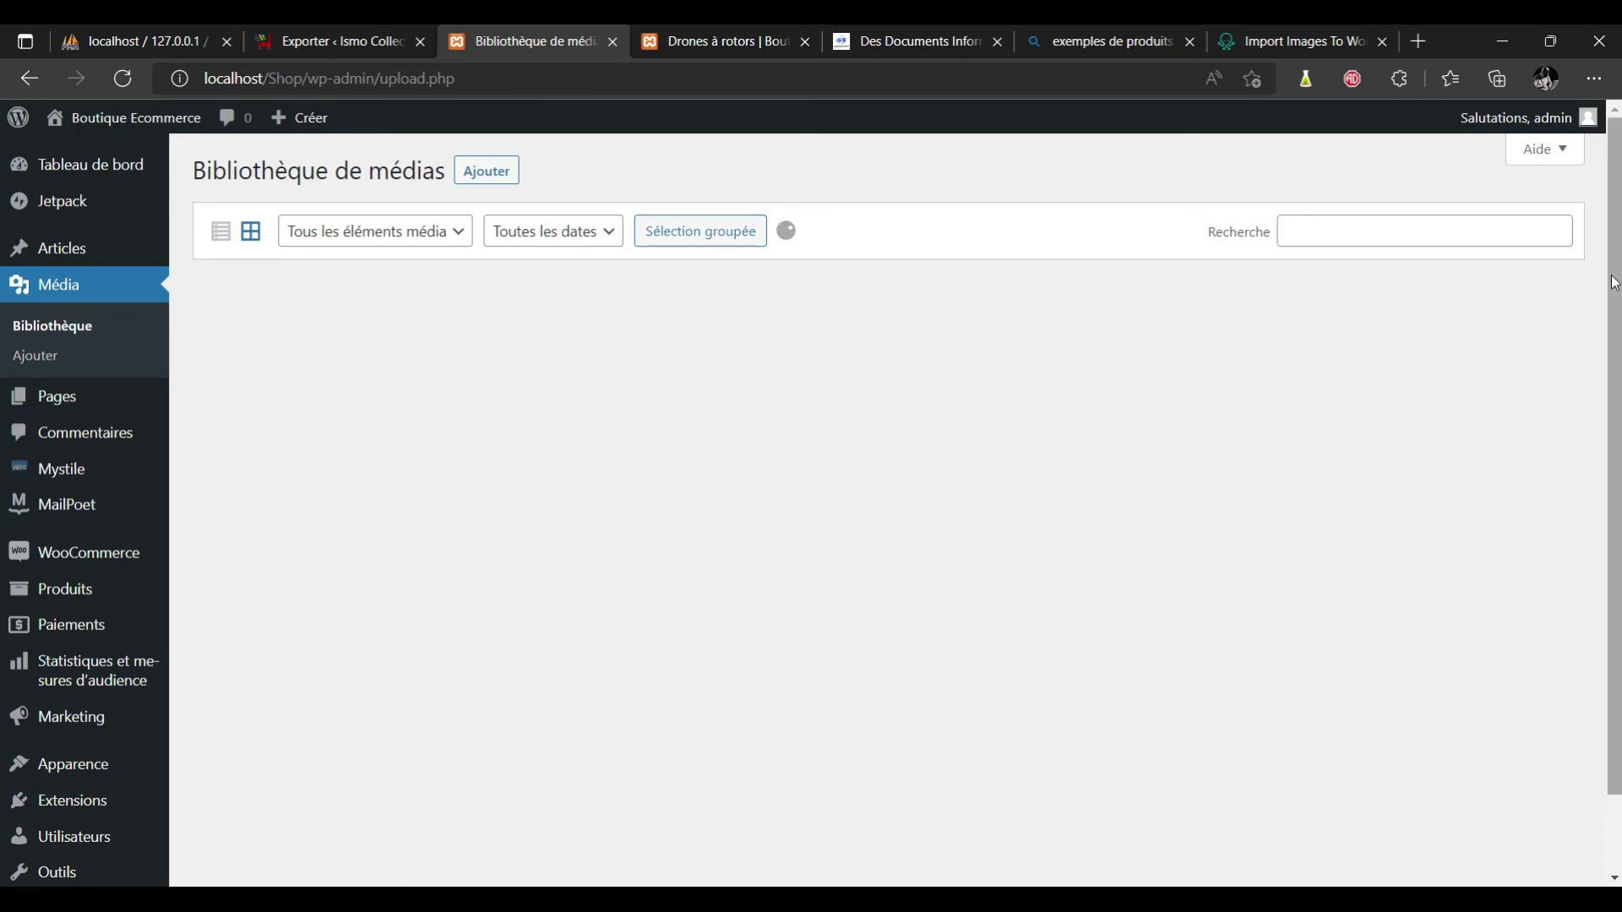
Browse the 25 media library items and open the Ajouter panel for new uploads.
left_click_drag(1615, 294, 1618, 396)
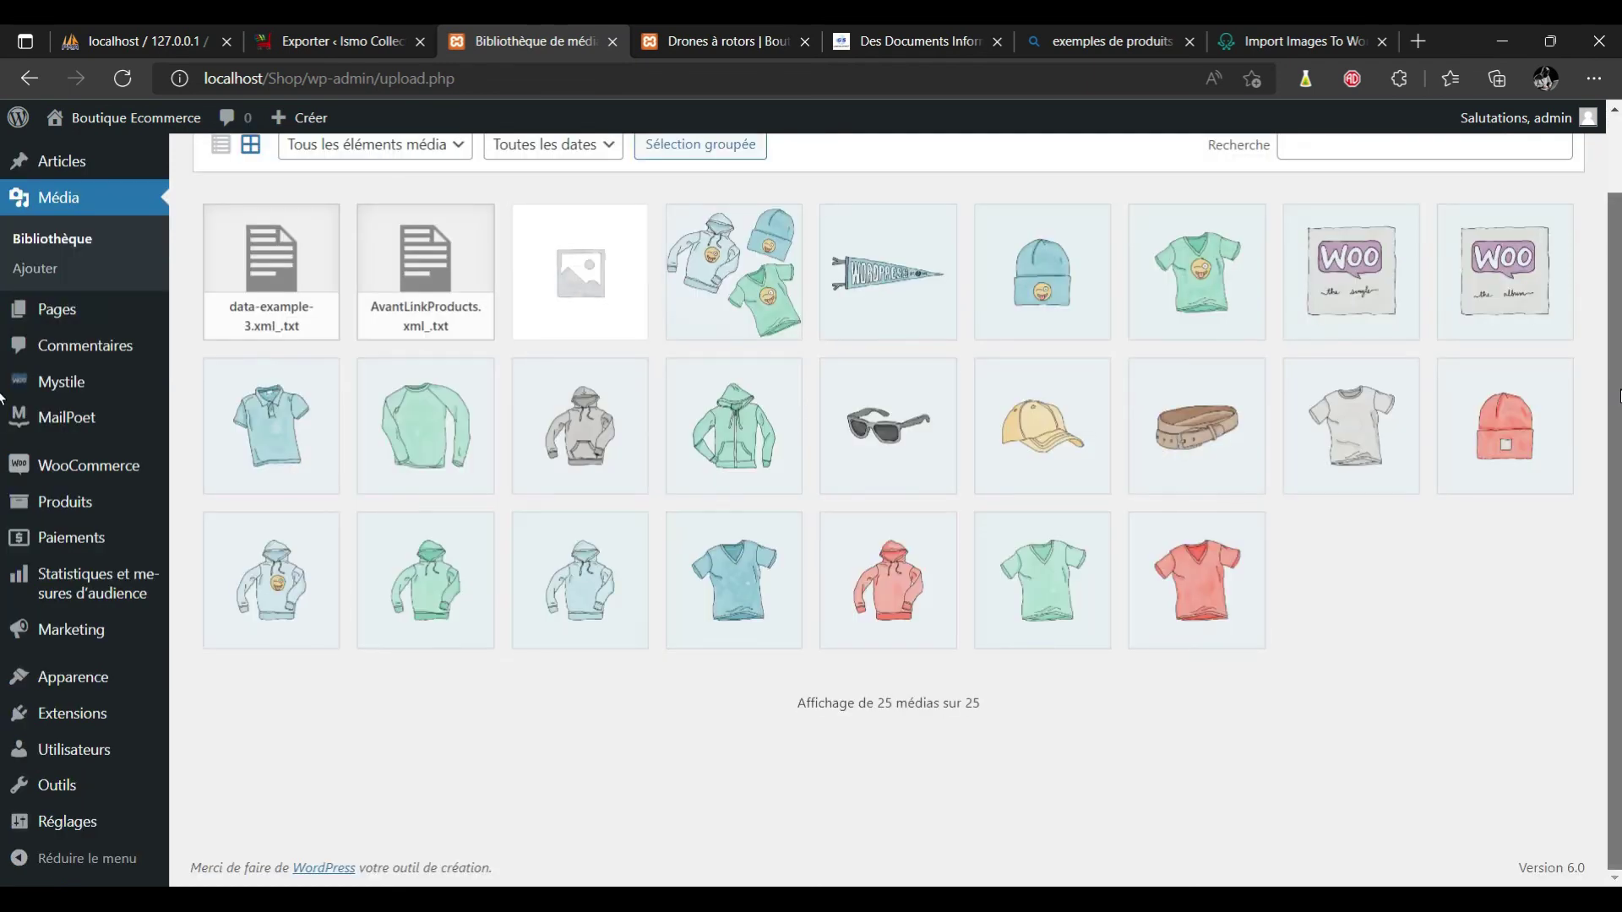
scroll(1, 397, "up", 2)
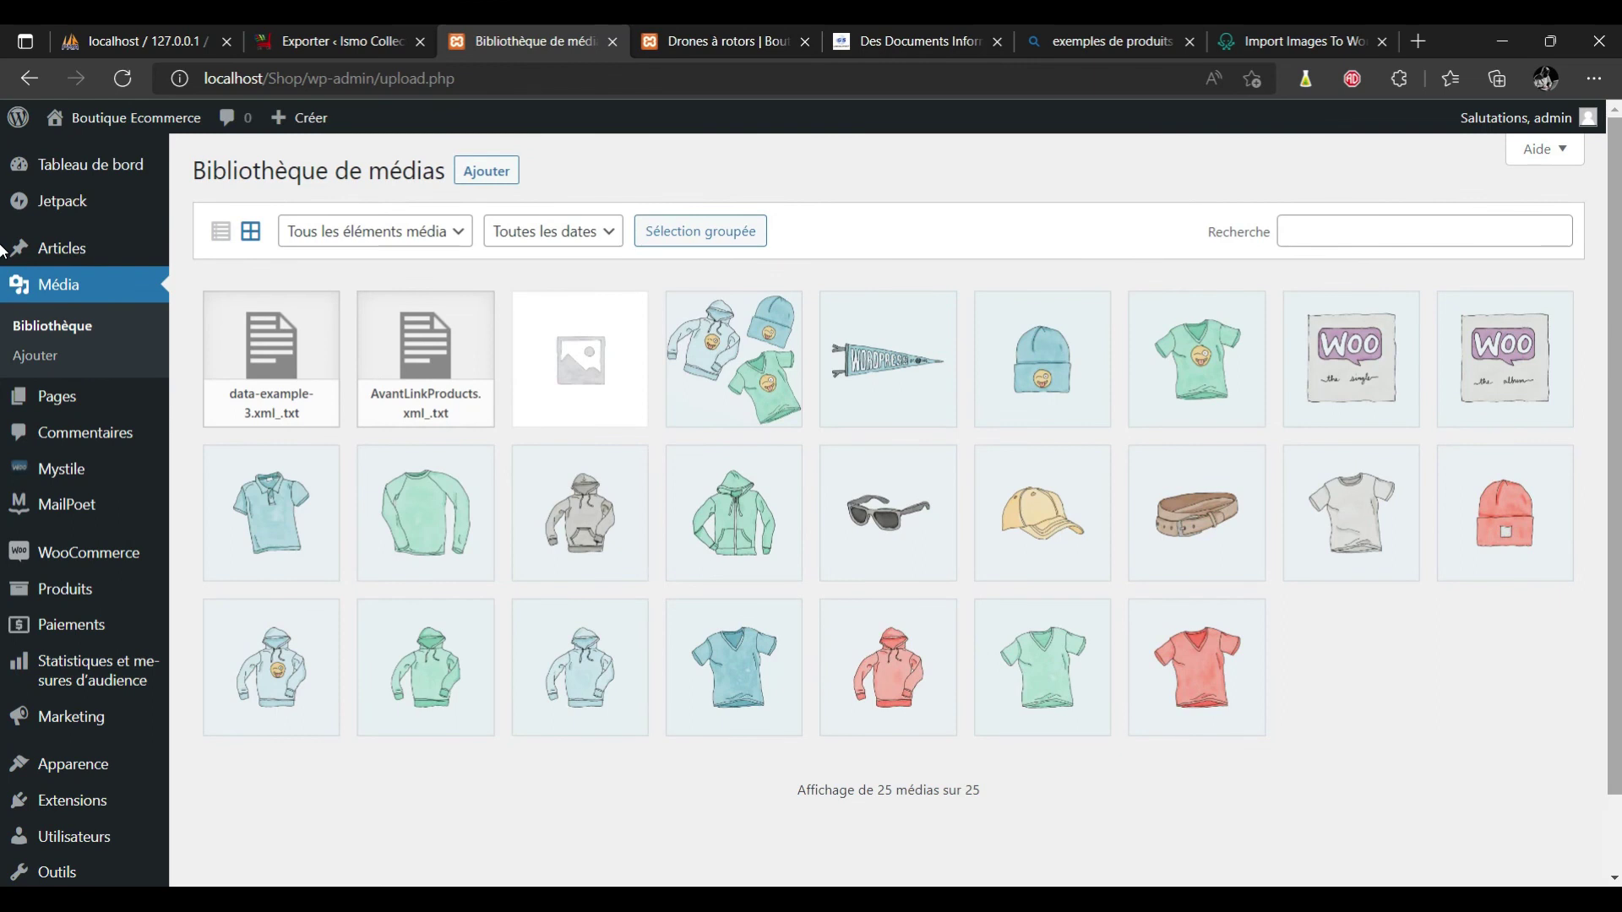
left_click(486, 171)
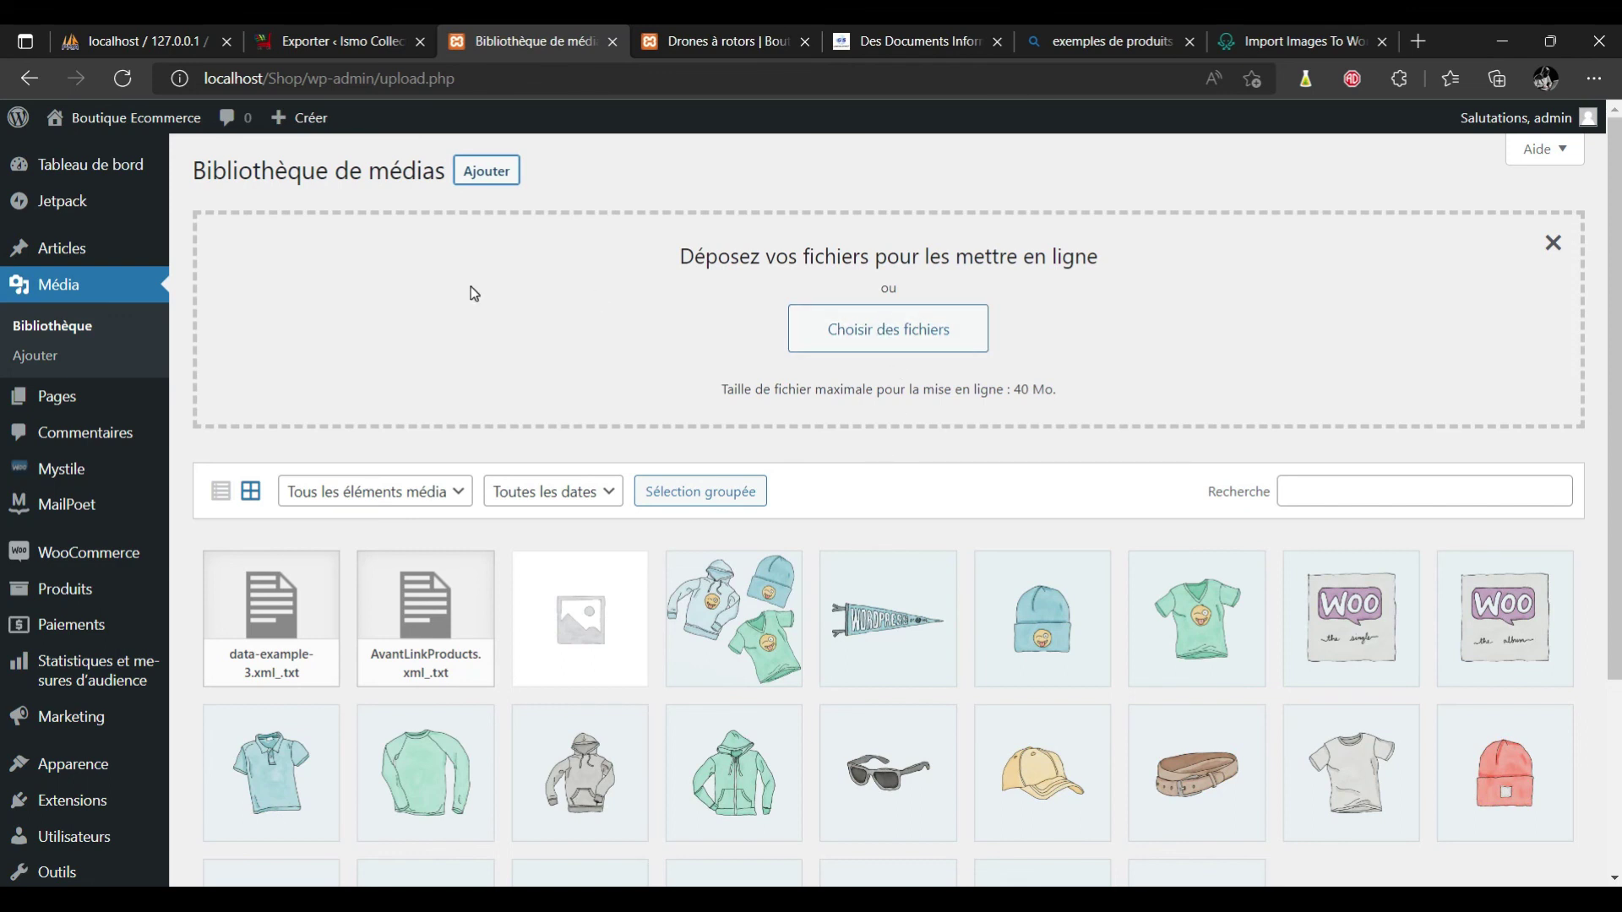
scroll(966, 599, "down", 3)
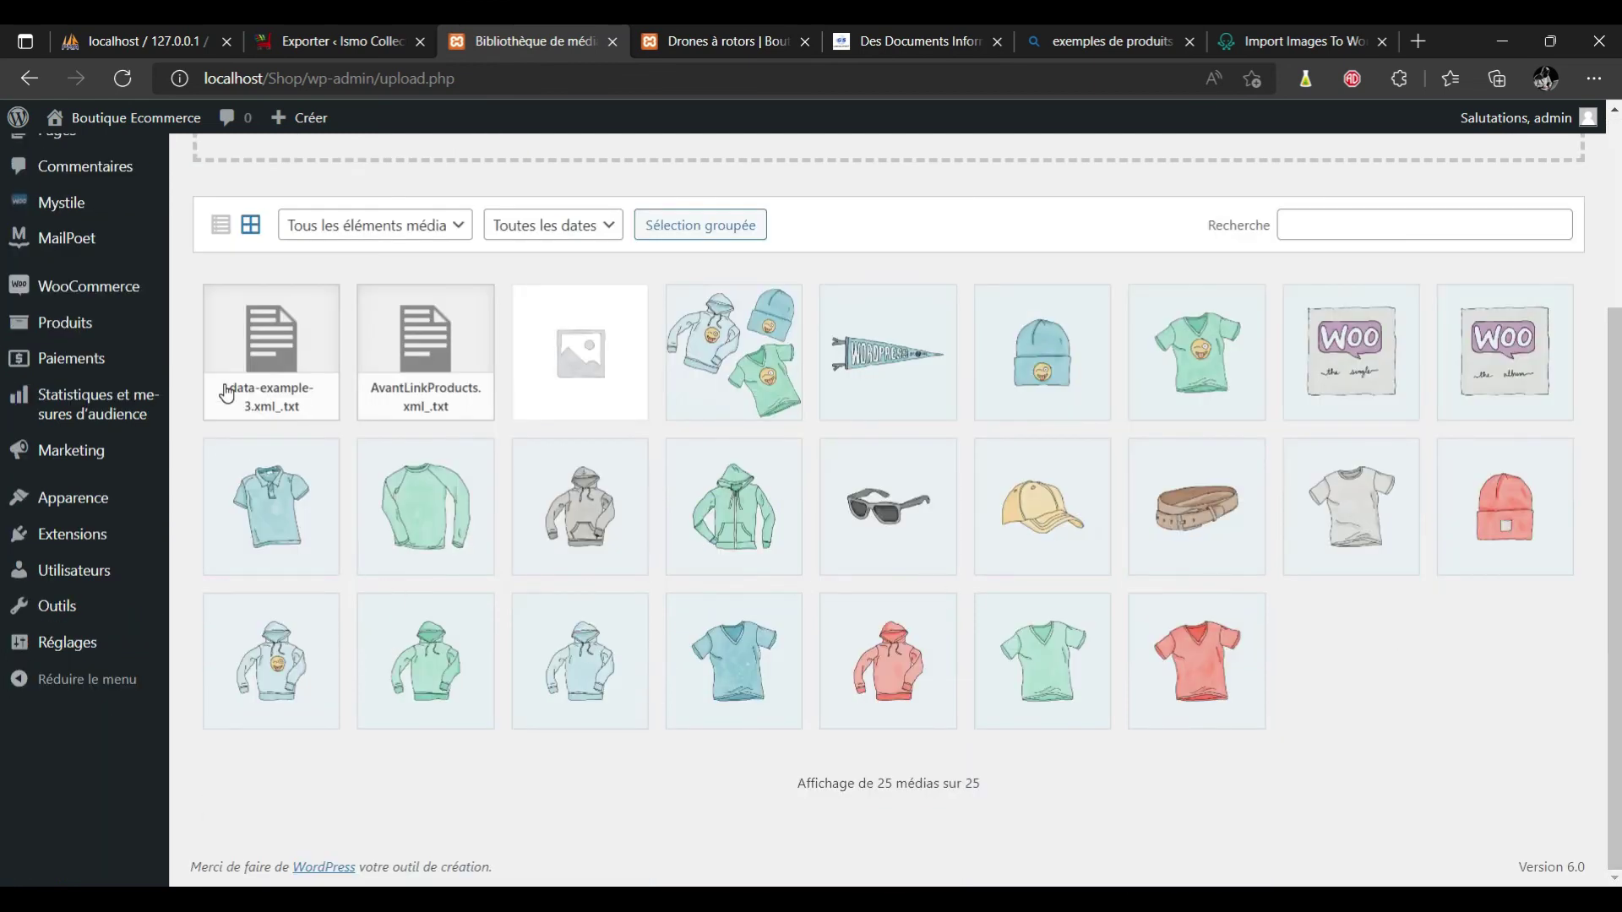
mouse_move(141, 290)
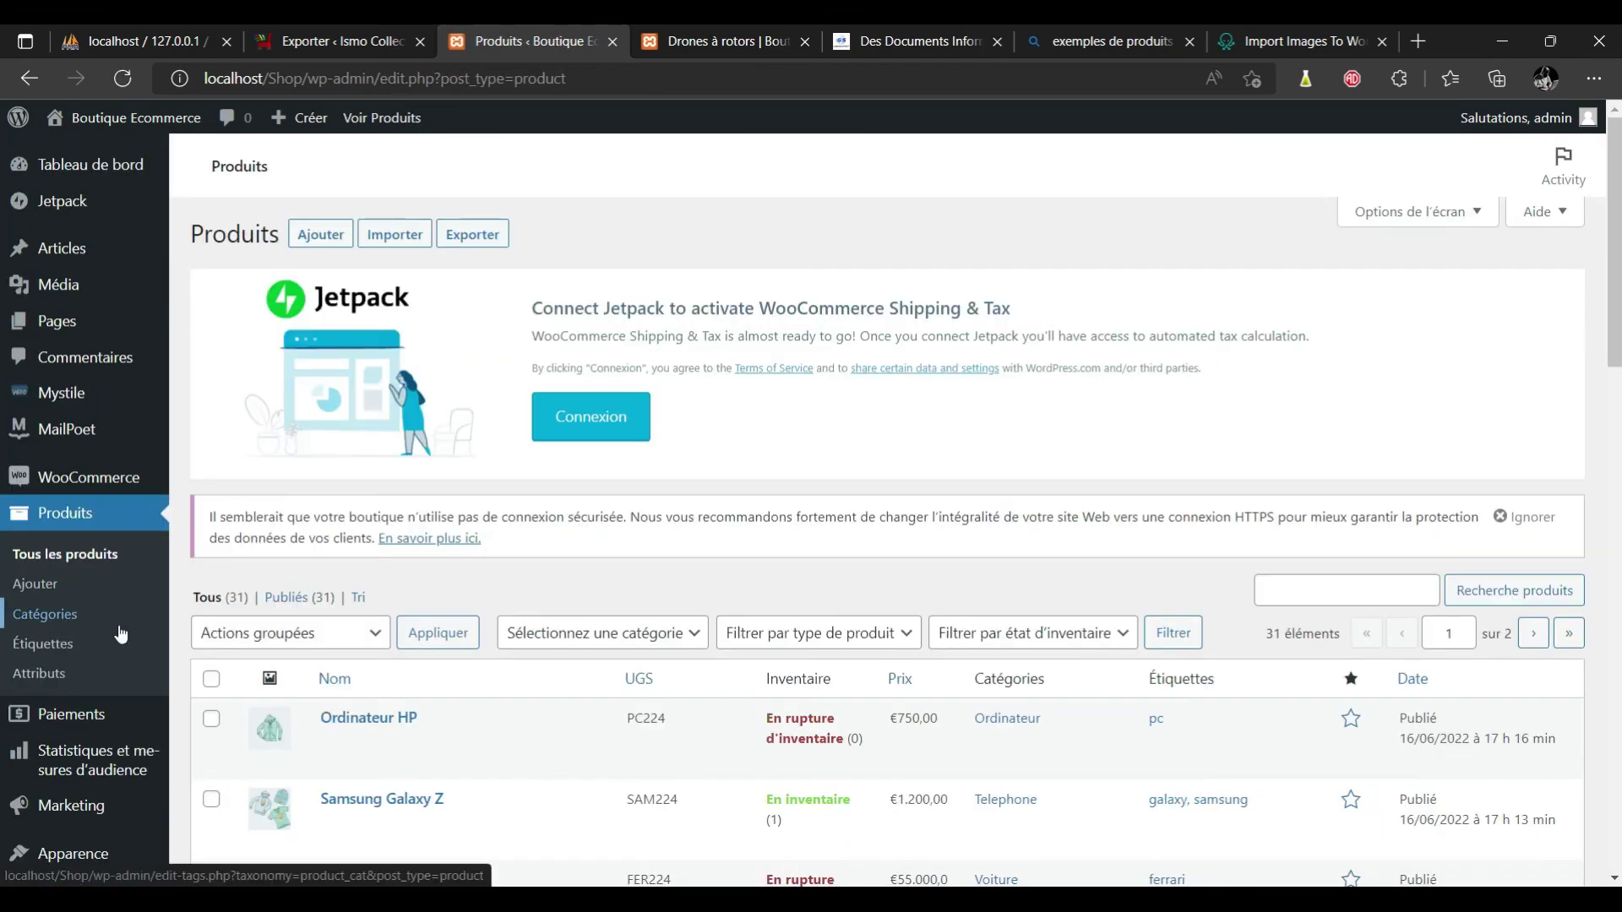
scroll(5, 432, "down", 5)
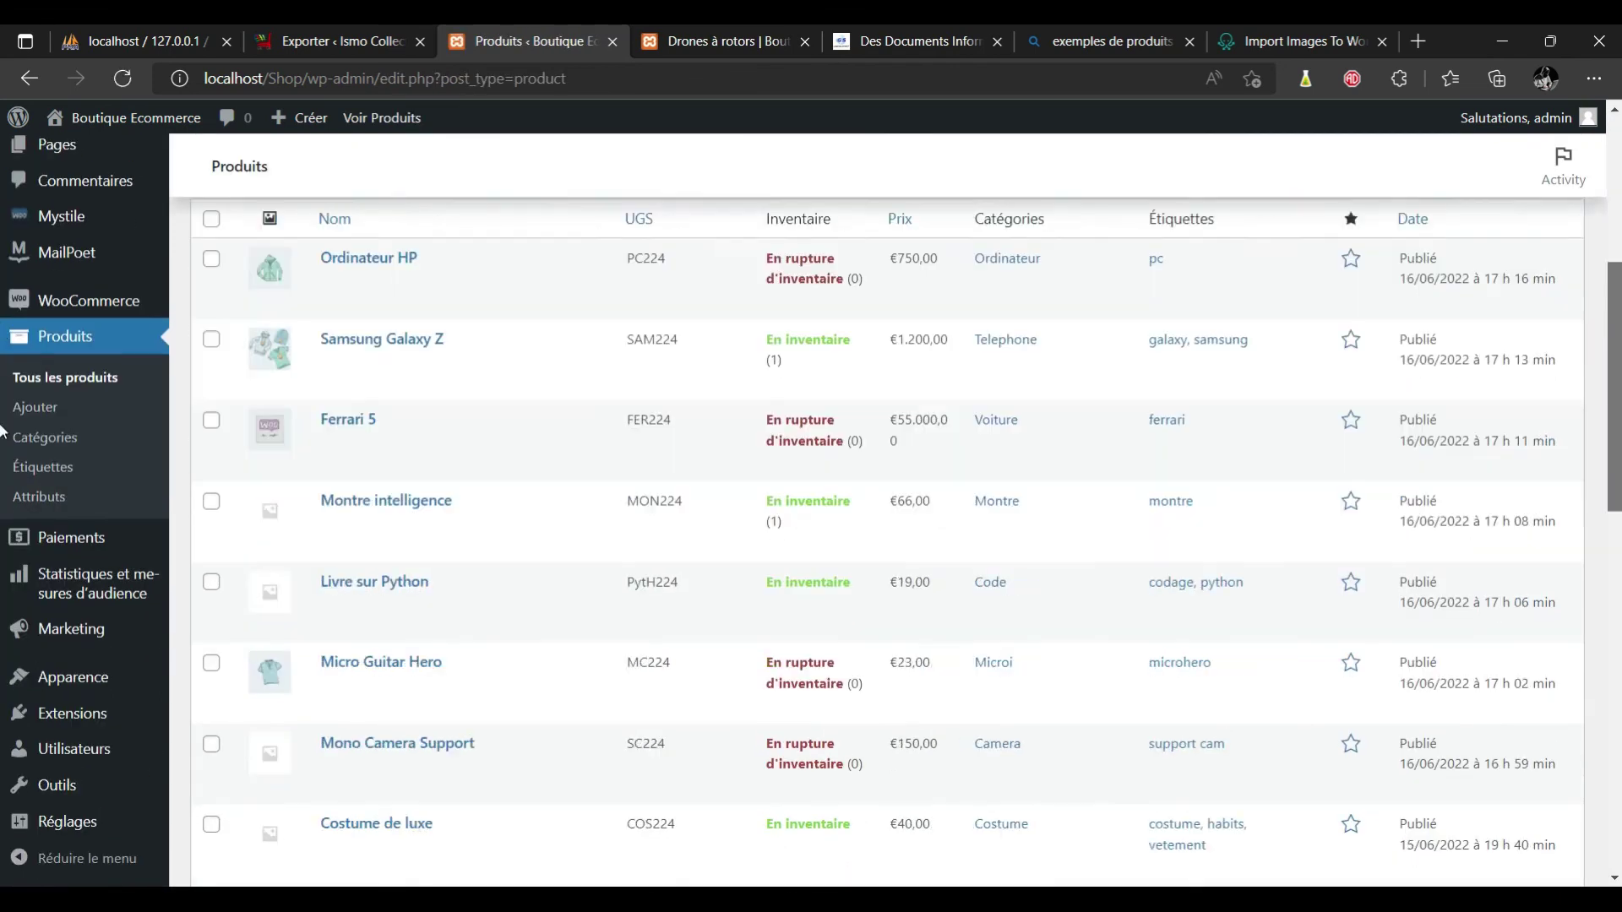
scroll(3, 433, "down", 10)
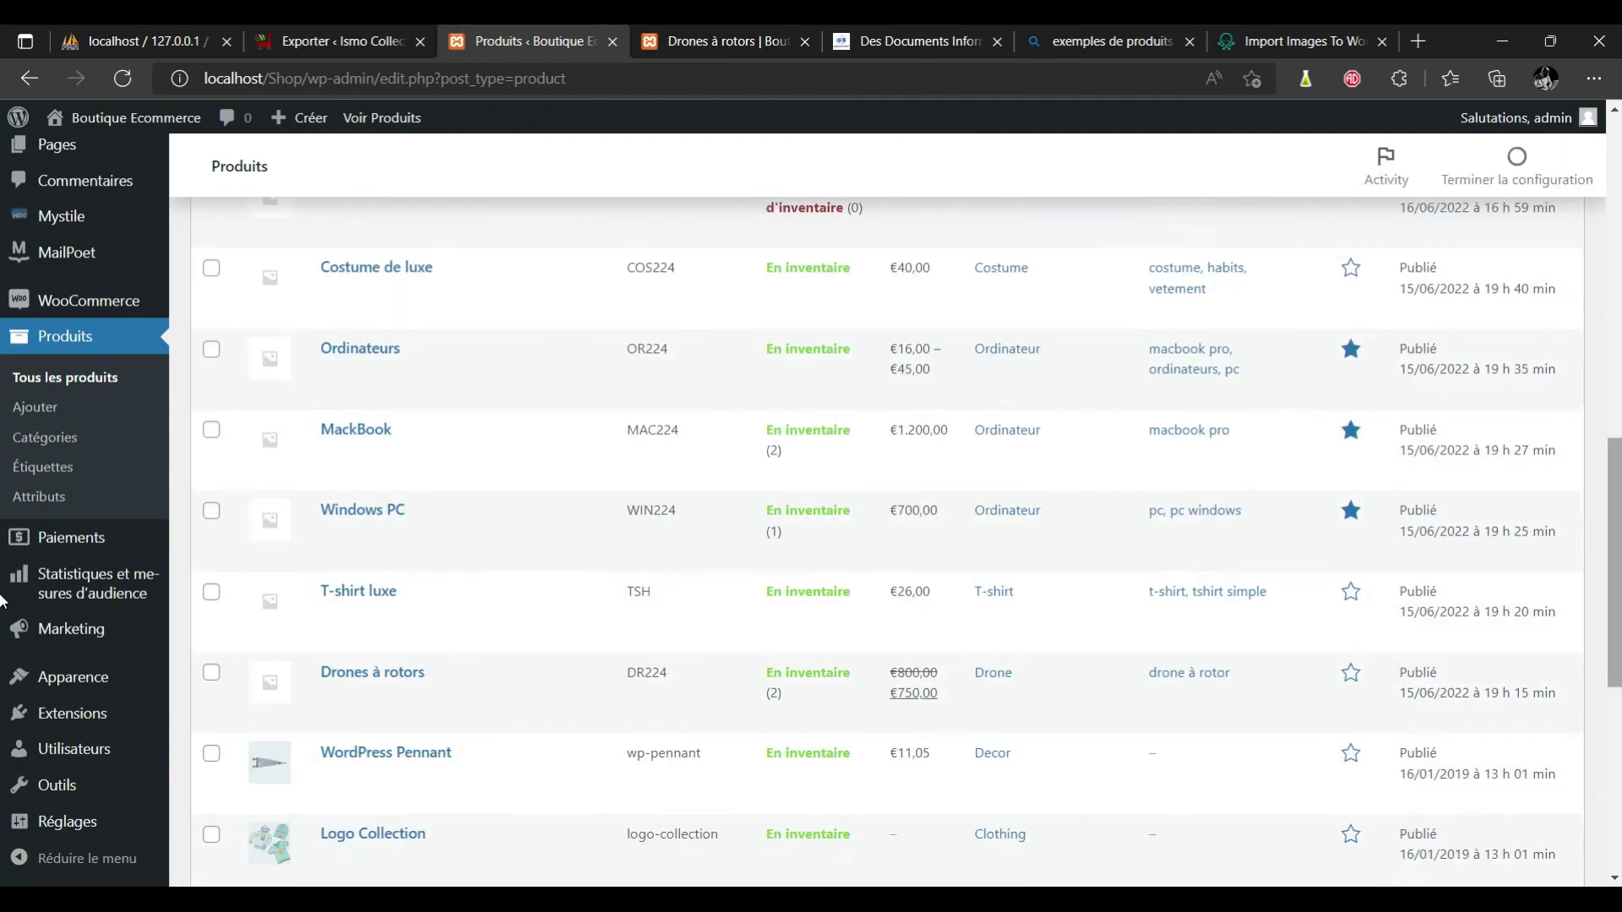
scroll(3, 716, "down", 5)
scroll(3, 271, "up", 15)
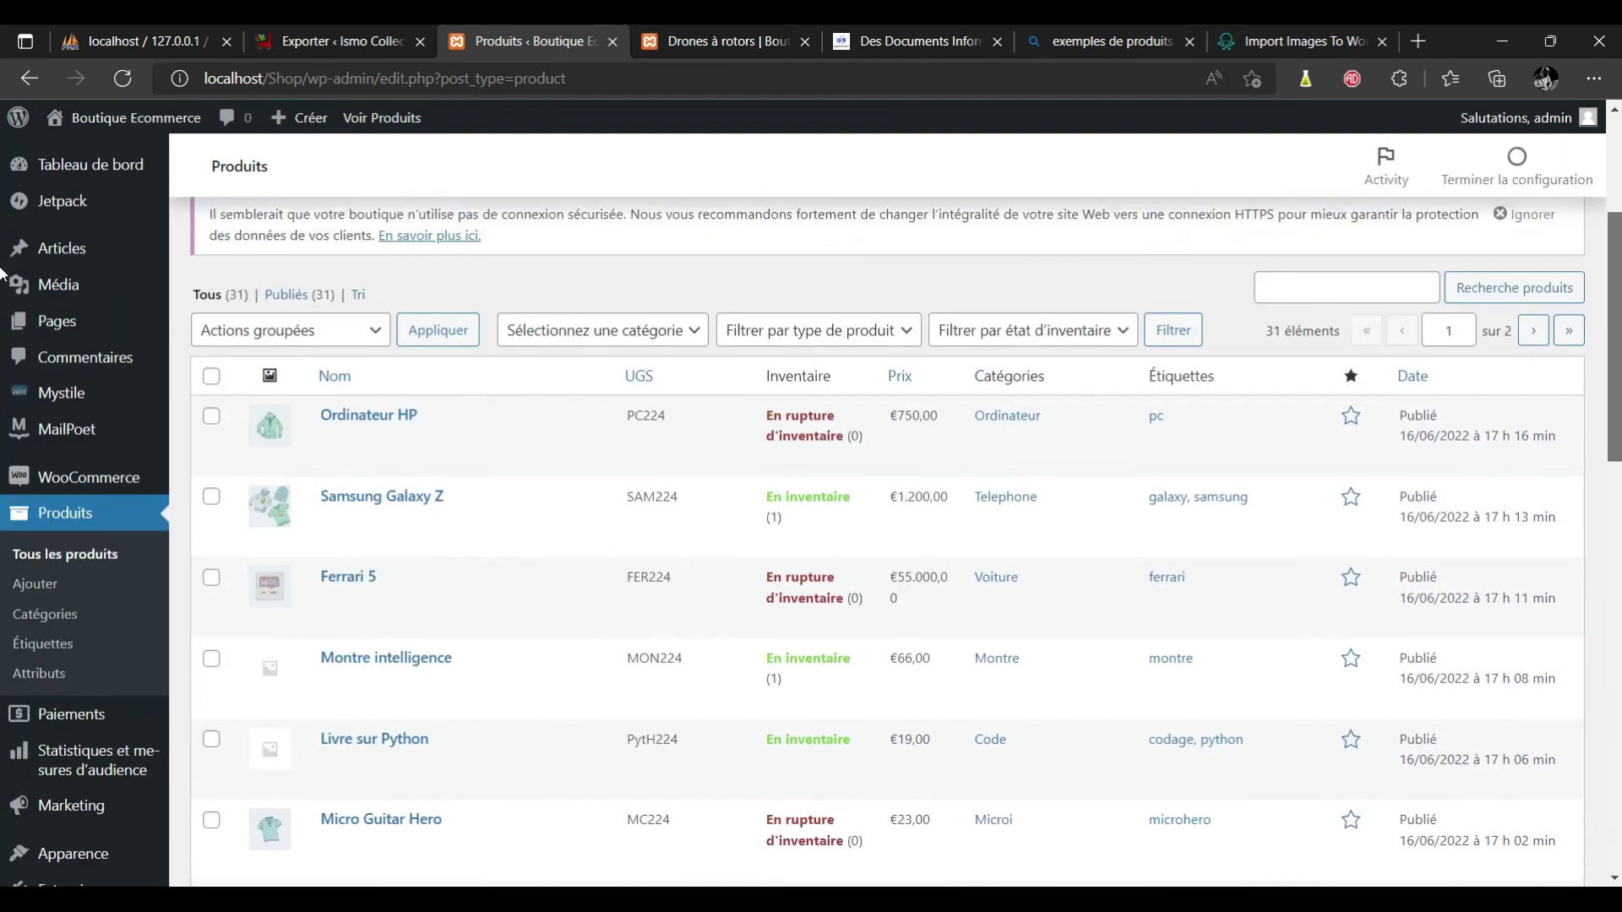
scroll(3, 238, "down", 3)
scroll(2, 230, "up", 5)
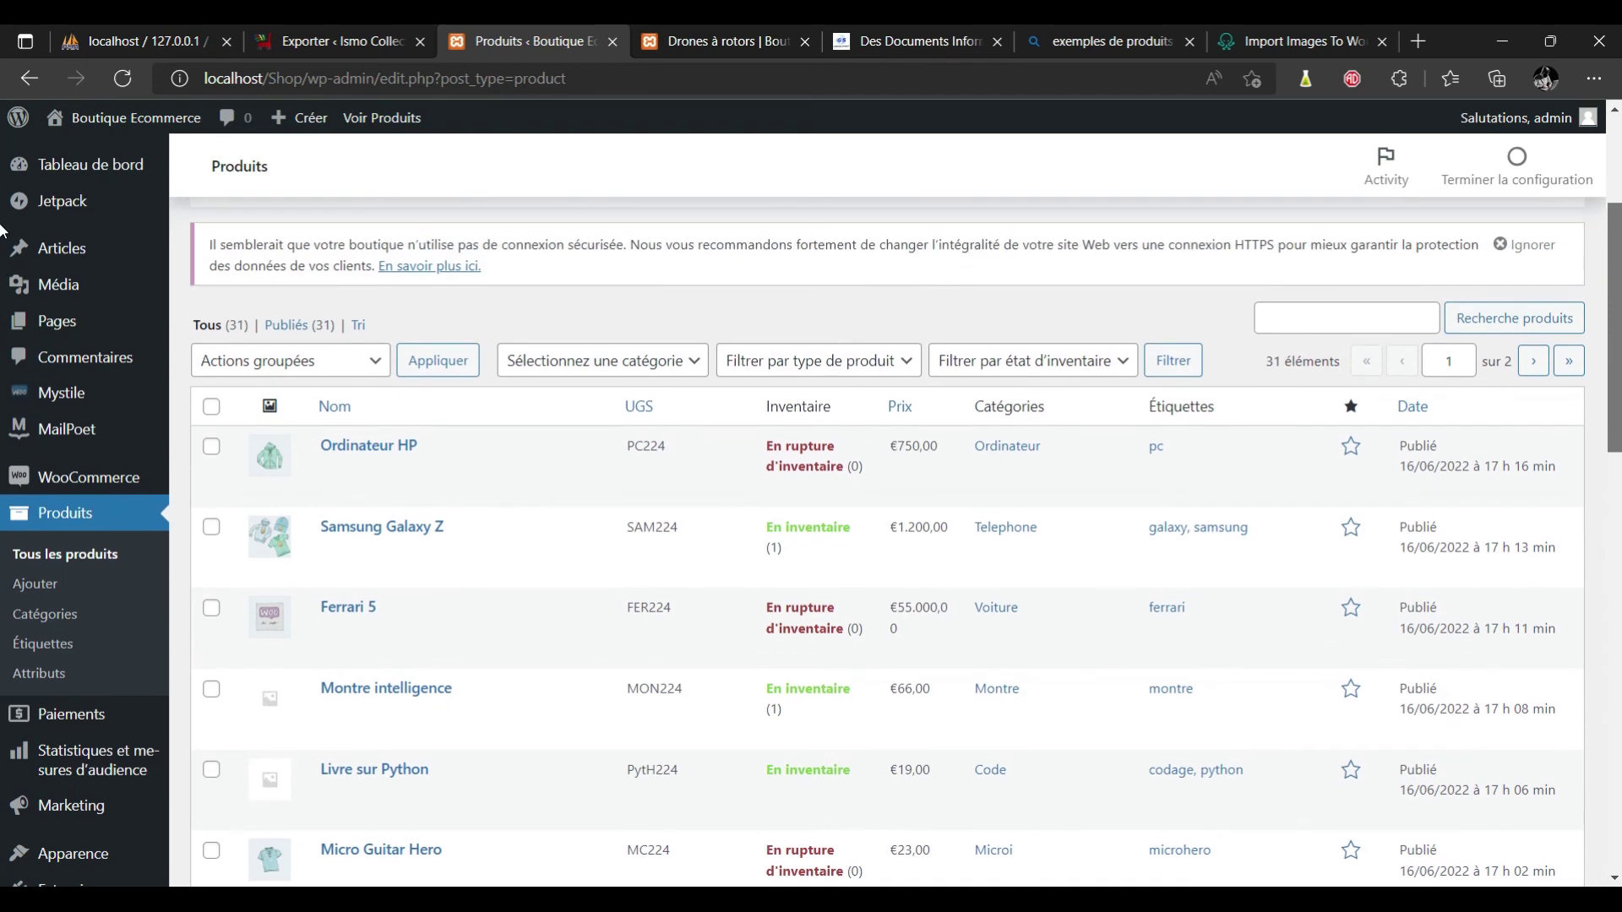
scroll(3, 232, "down", 5)
scroll(2, 296, "up", 9)
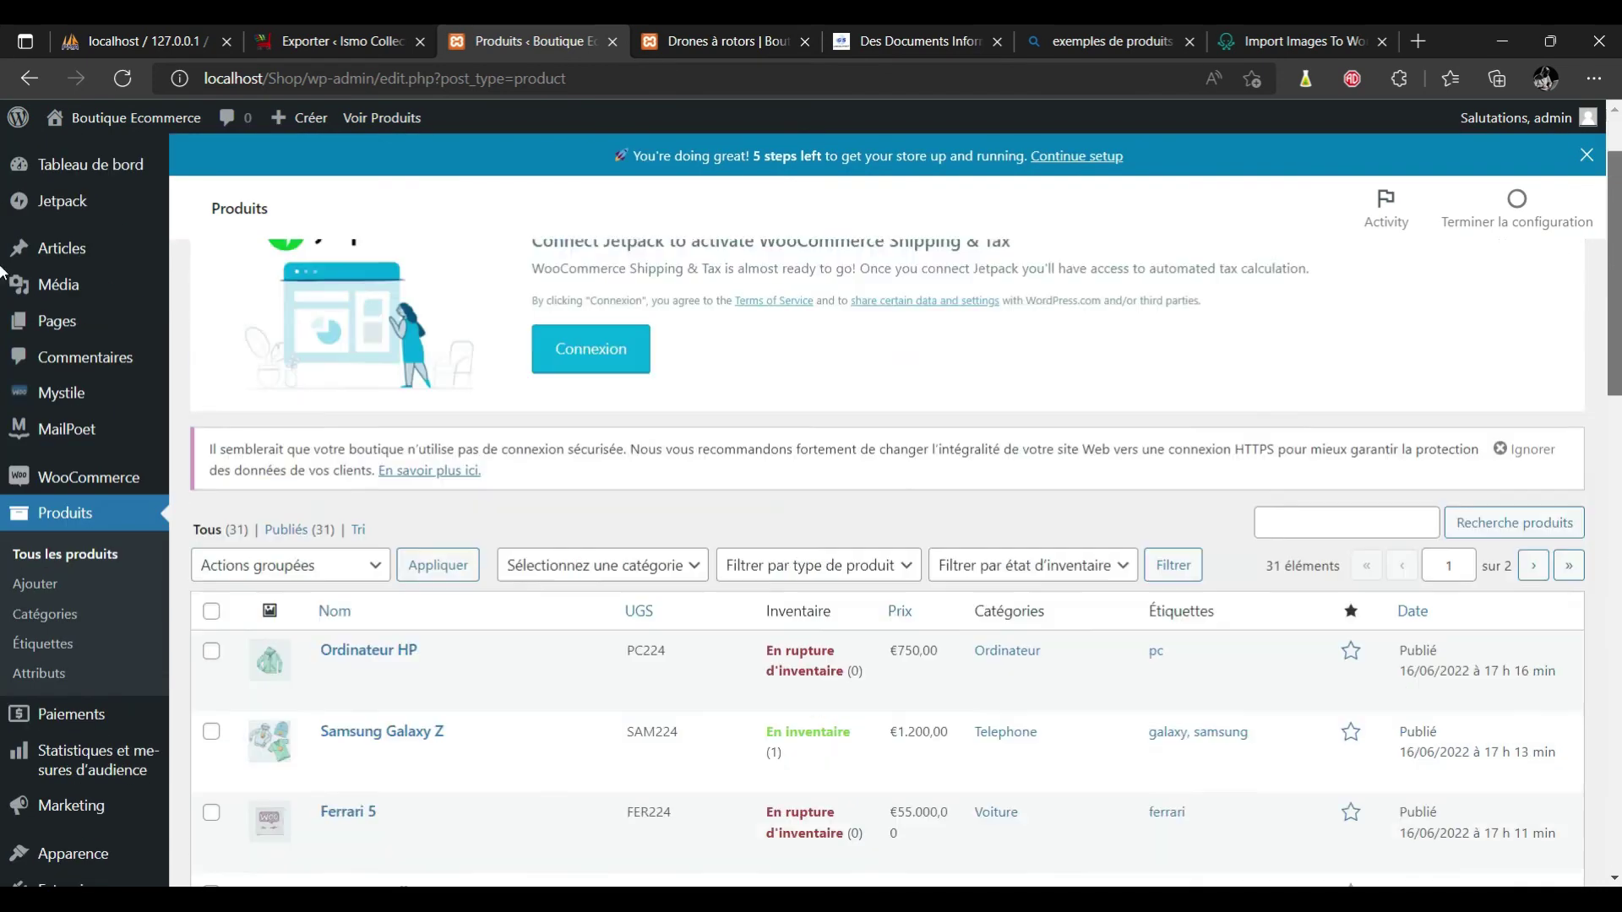
scroll(3, 372, "down", 6)
scroll(2, 372, "down", 8)
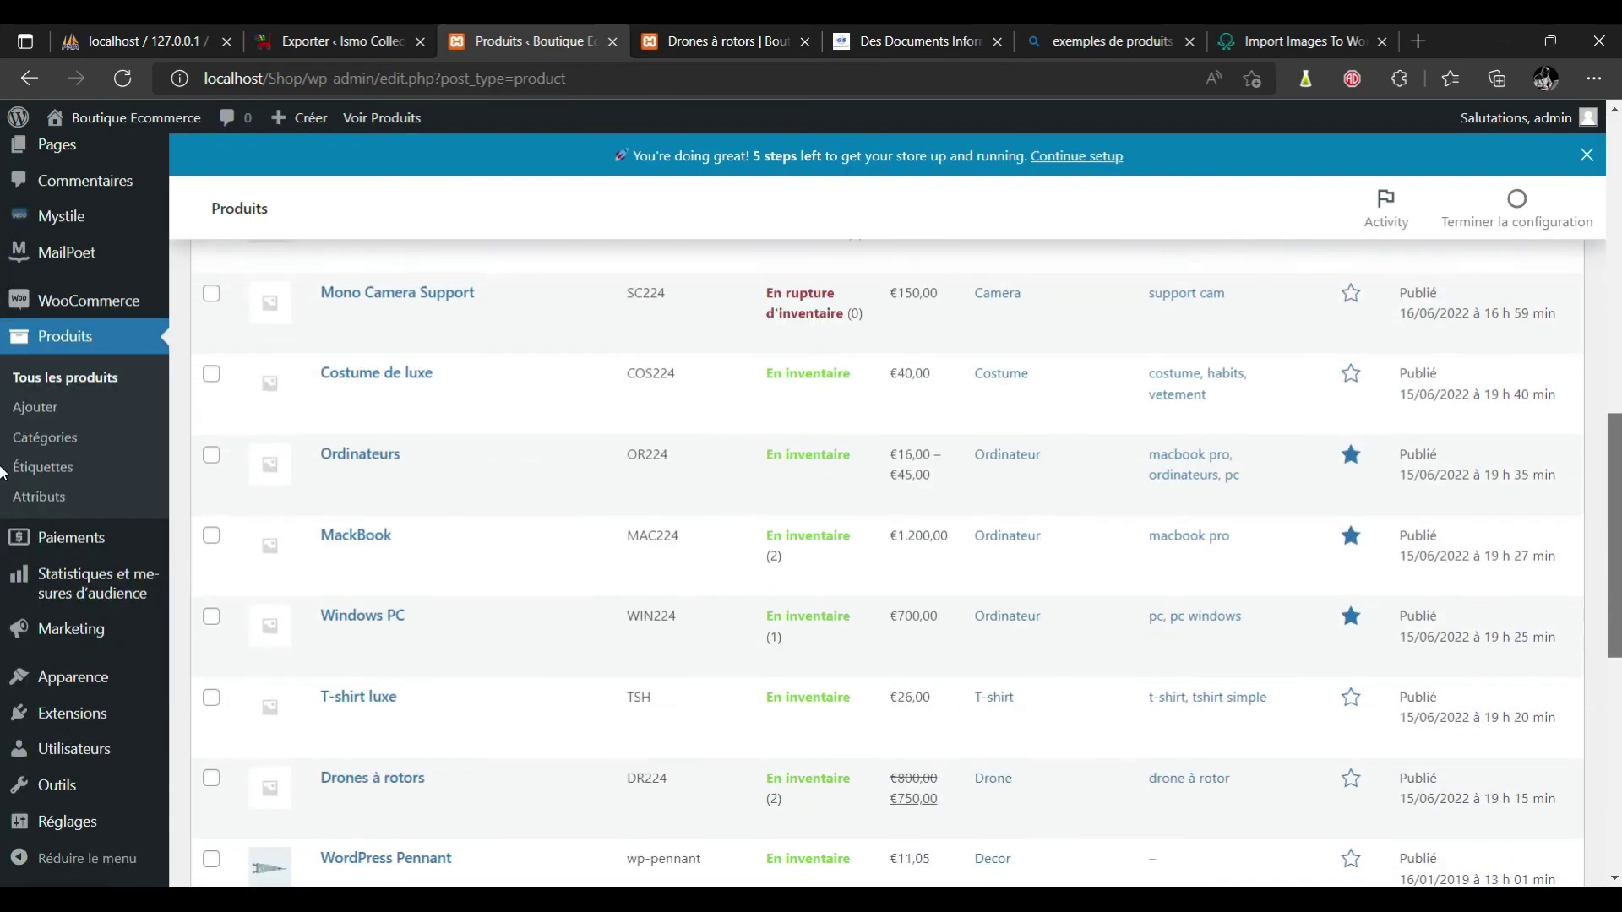
scroll(2, 589, "up", 6)
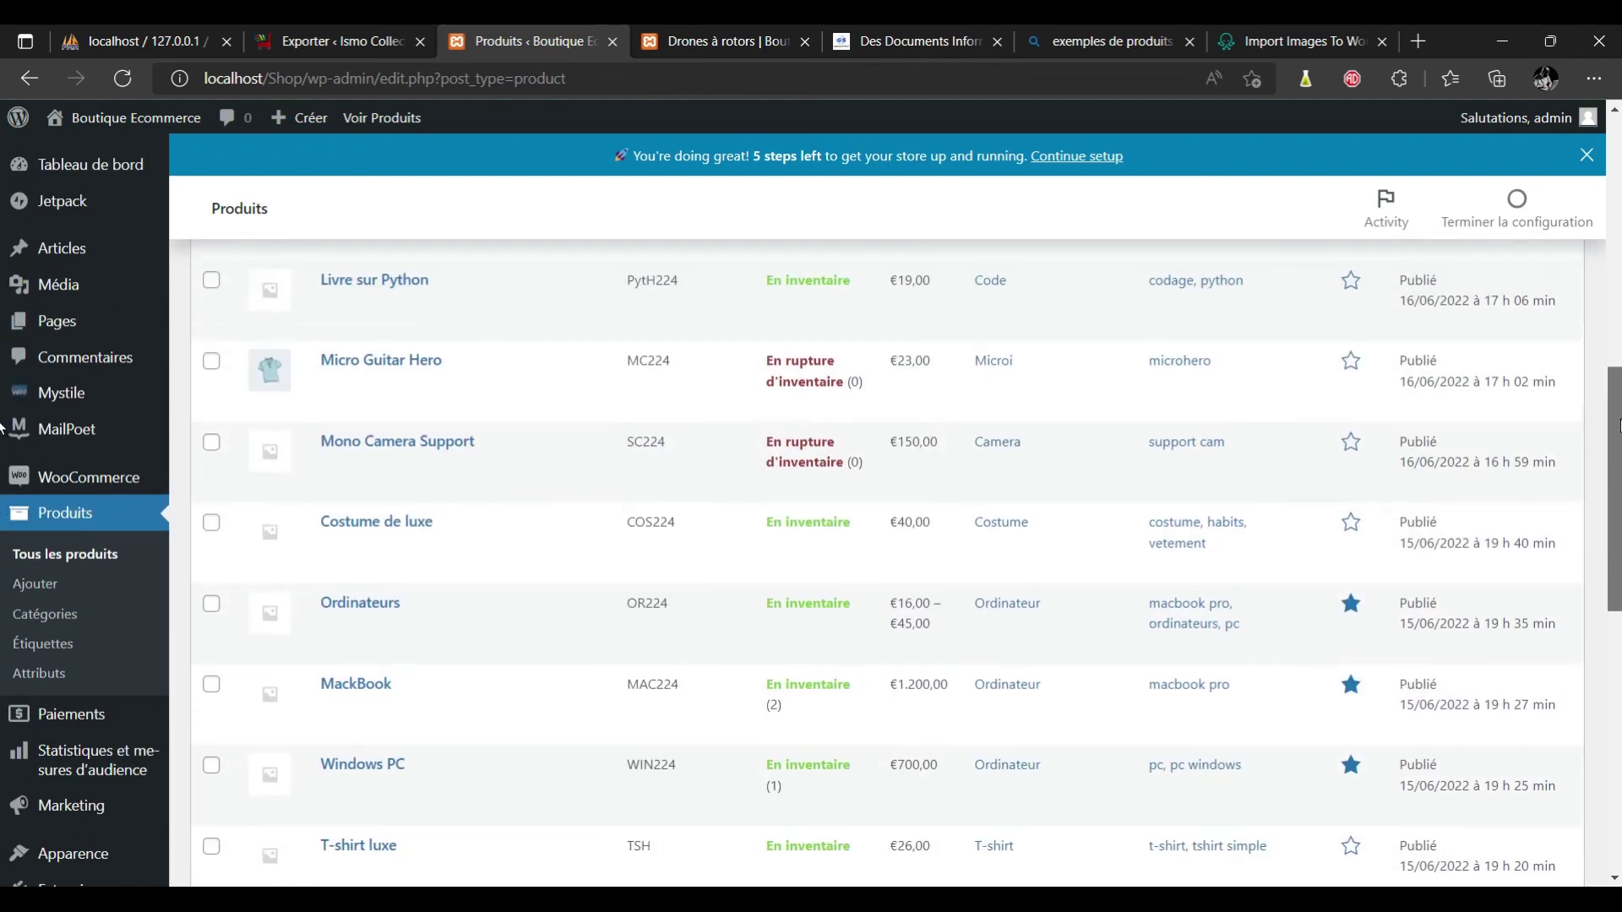
scroll(1607, 361, "up", 2)
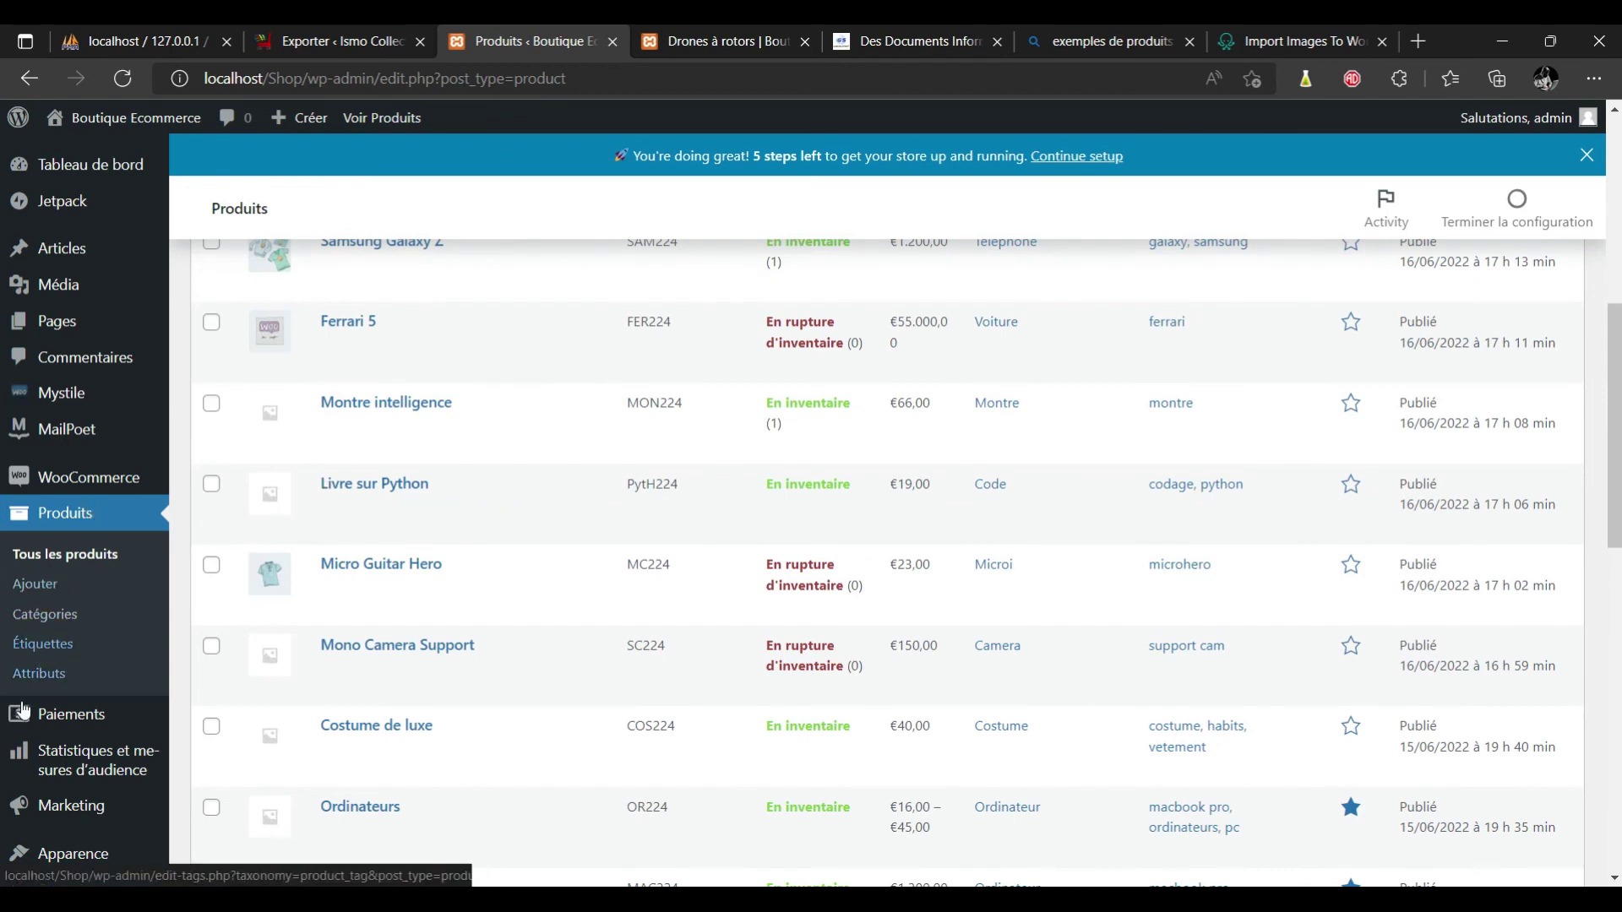
left_click(70, 719)
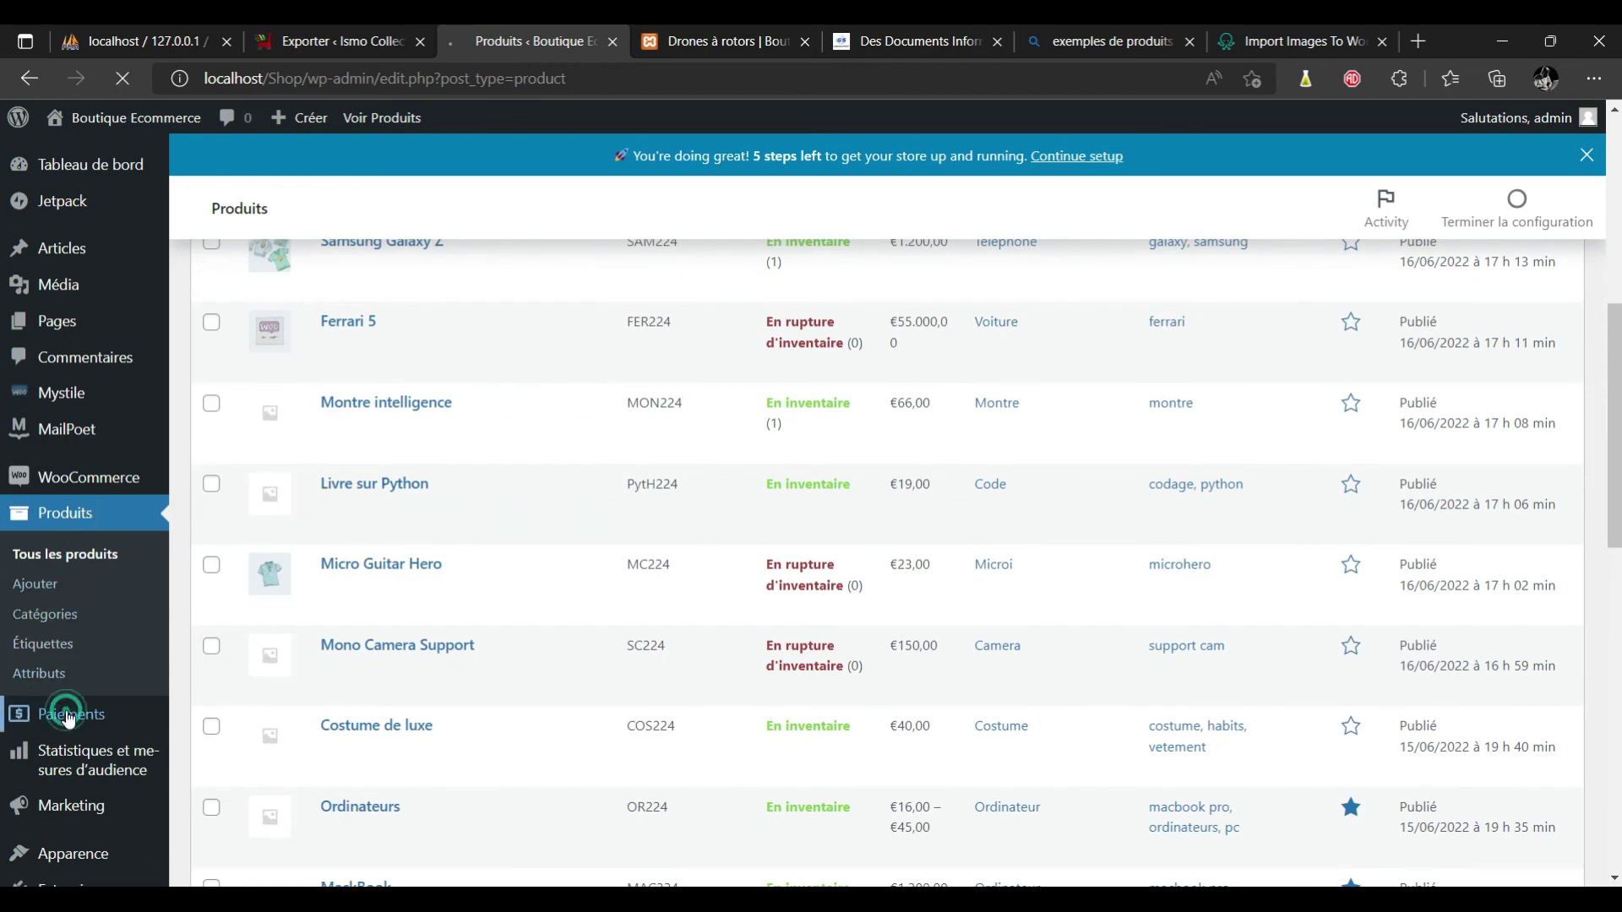
scroll(531, 420, "down", 1)
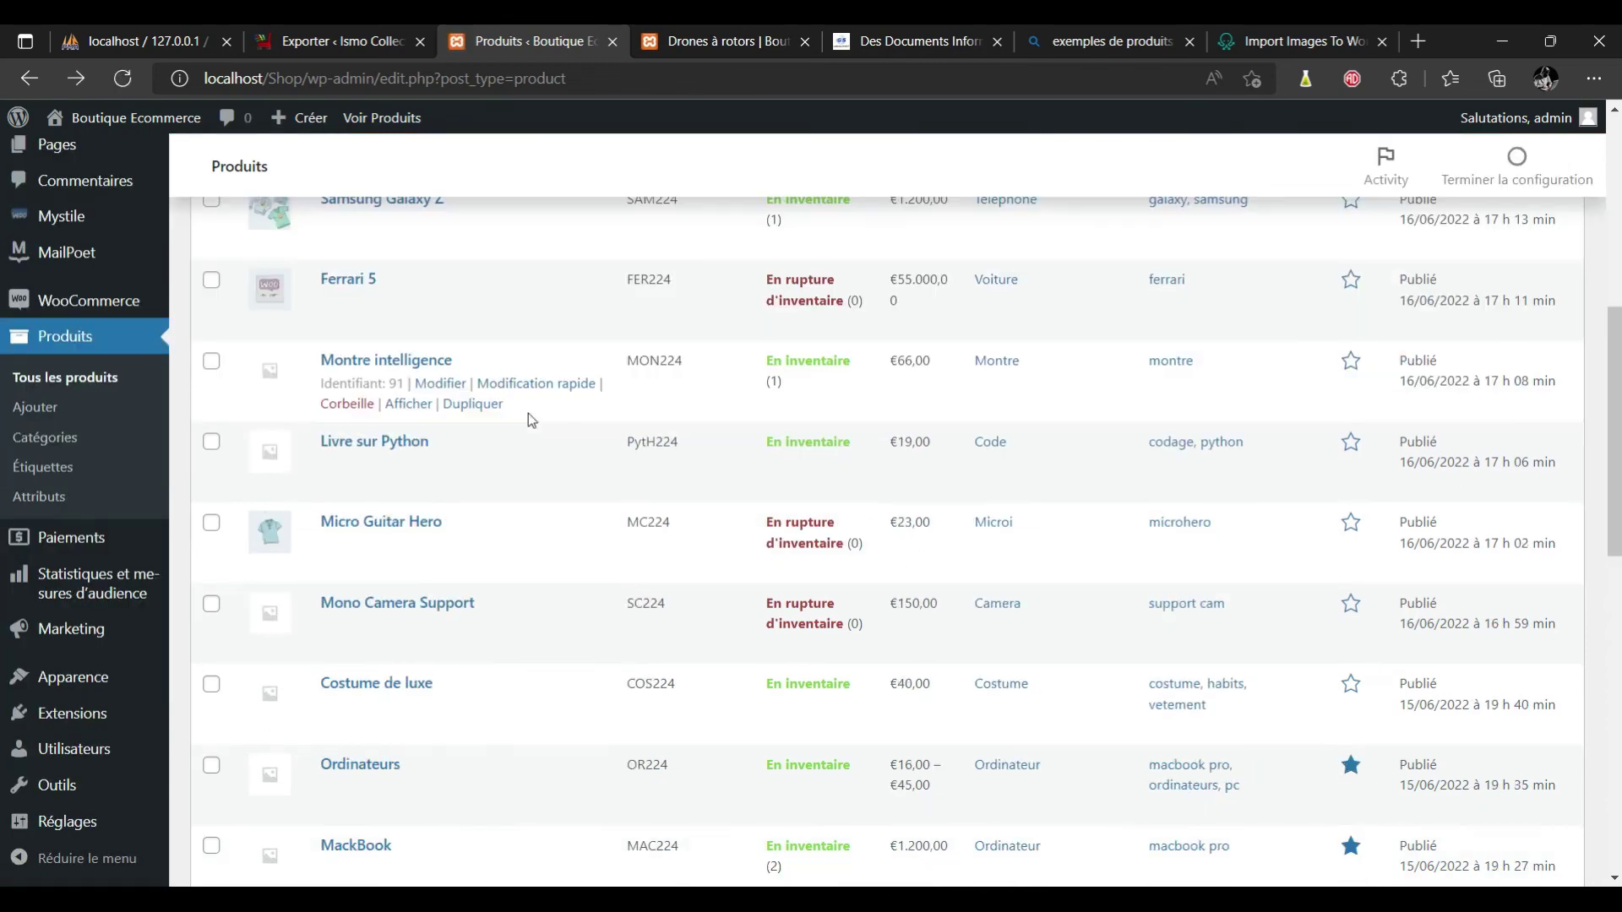
scroll(1241, 417, "up", 5)
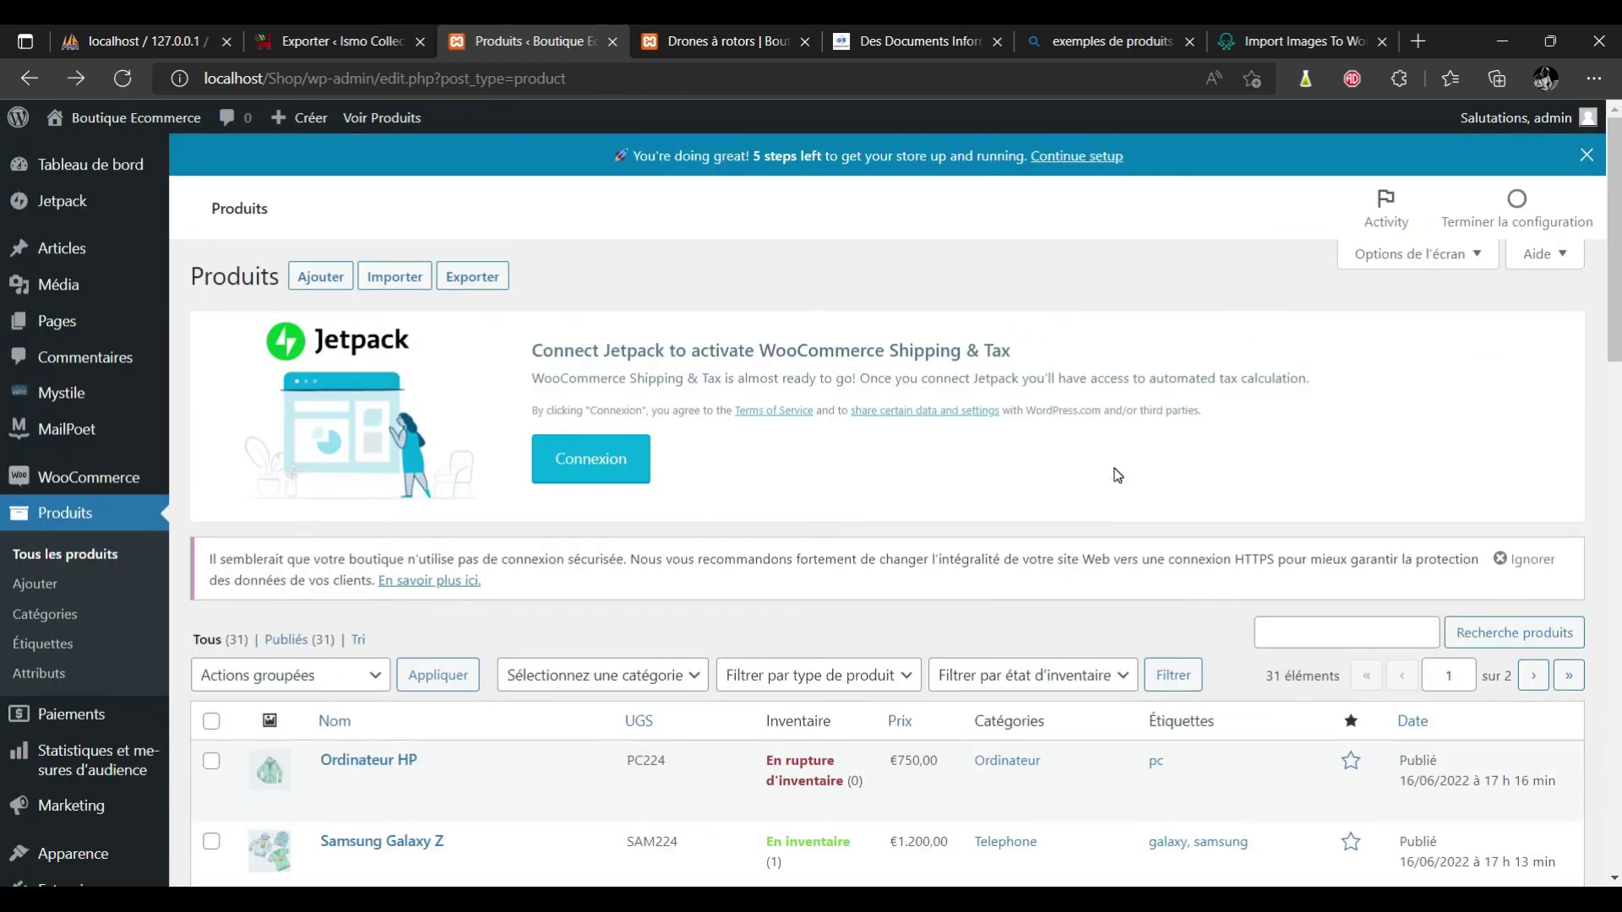
scroll(3, 205, "down", 10)
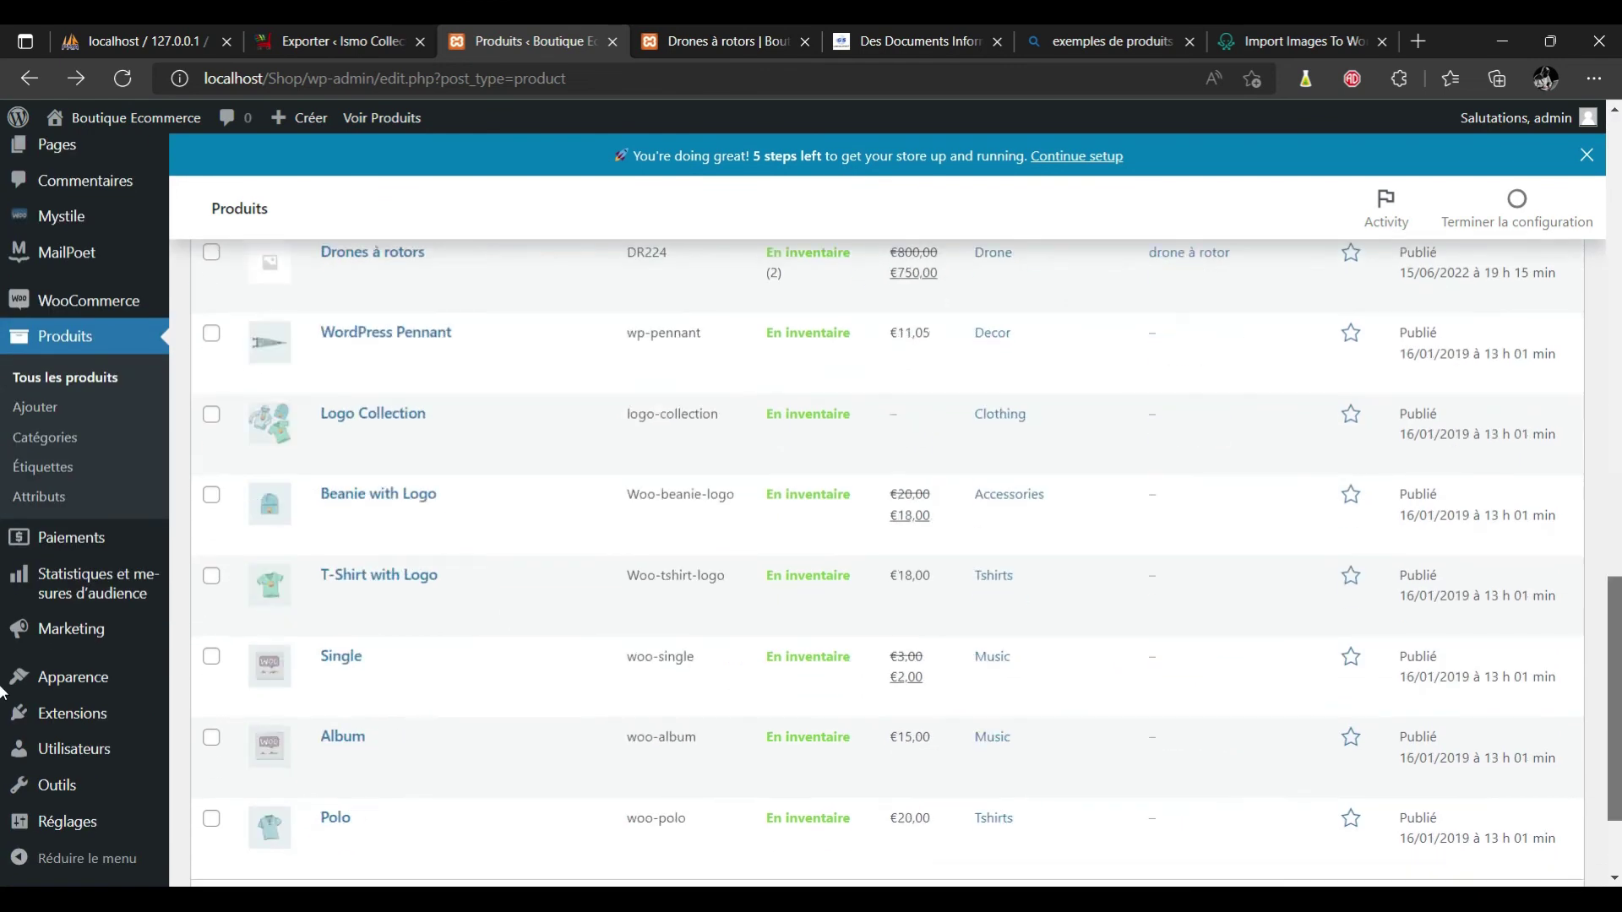
scroll(3, 205, "up", 10)
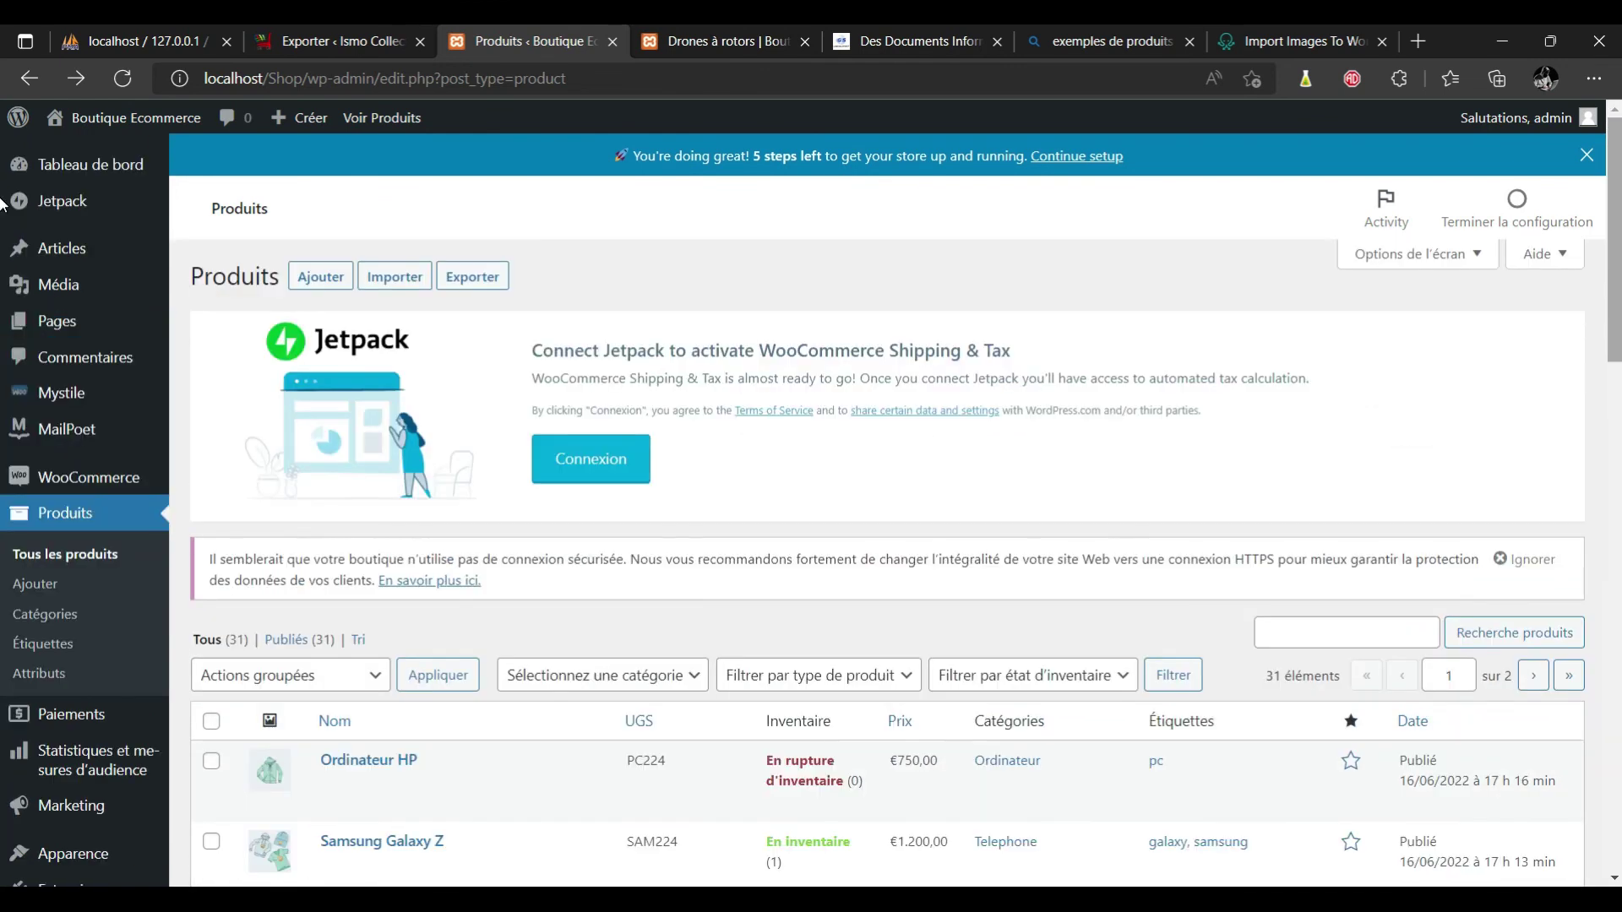